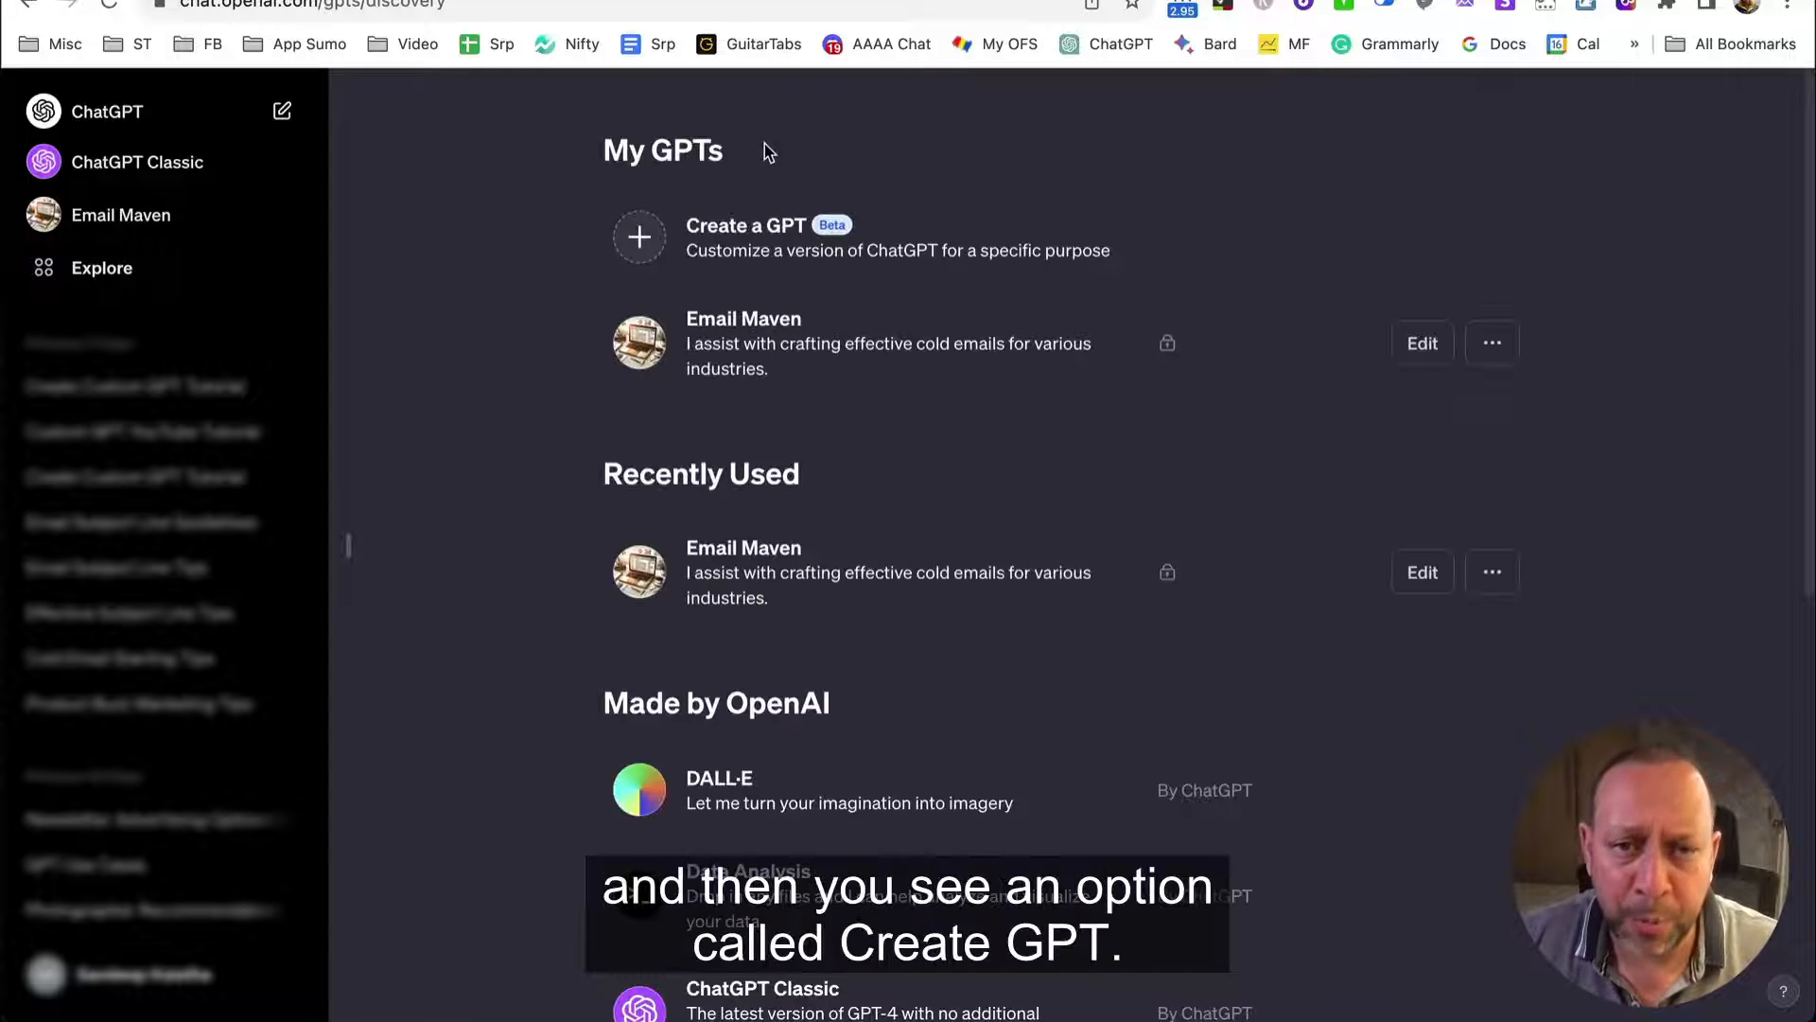
Create a new GPT and ask the builder for one that researches AI, workflow and marketing automation topics and helps write a YouTube script
{"action": "left_click", "coordinate": [655, 251]}
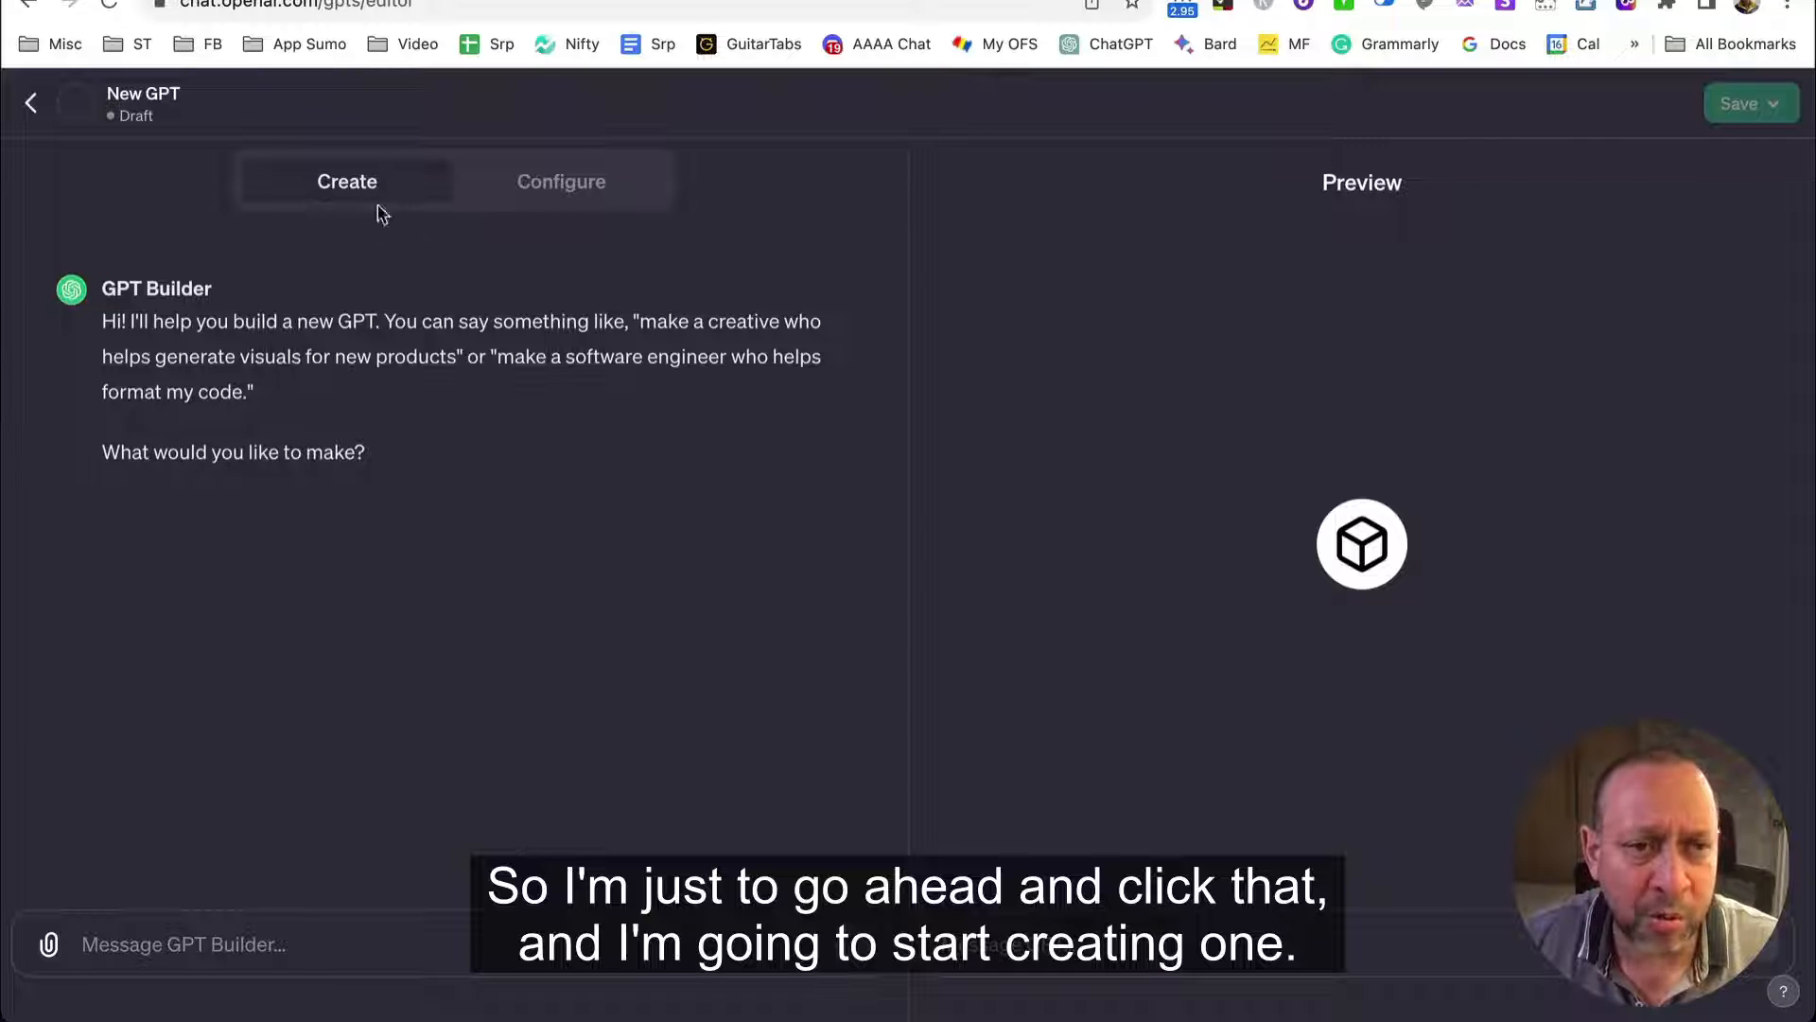
{"action": "left_click", "coordinate": [272, 927]}
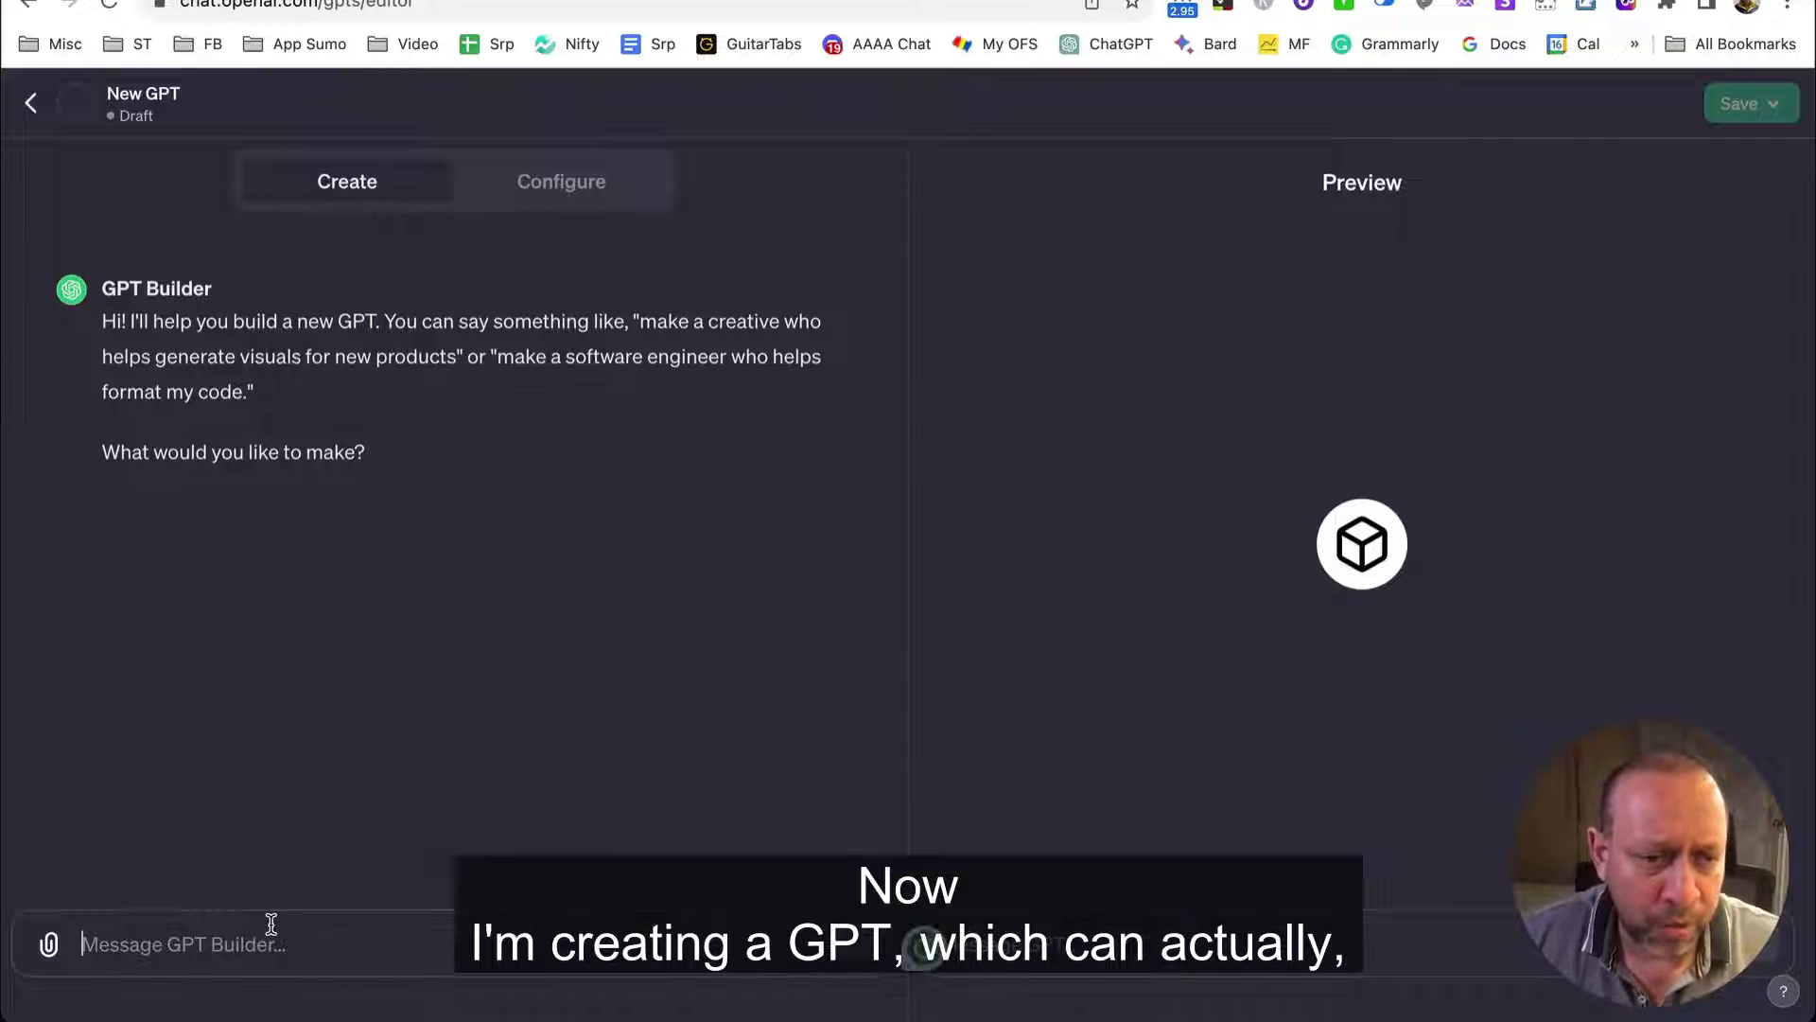
{"action": "type", "text": "i want to create a custom gpt which can do research topics such as  AI automation, workflow automation, marketing automation etc and then help me write a youtube script"}
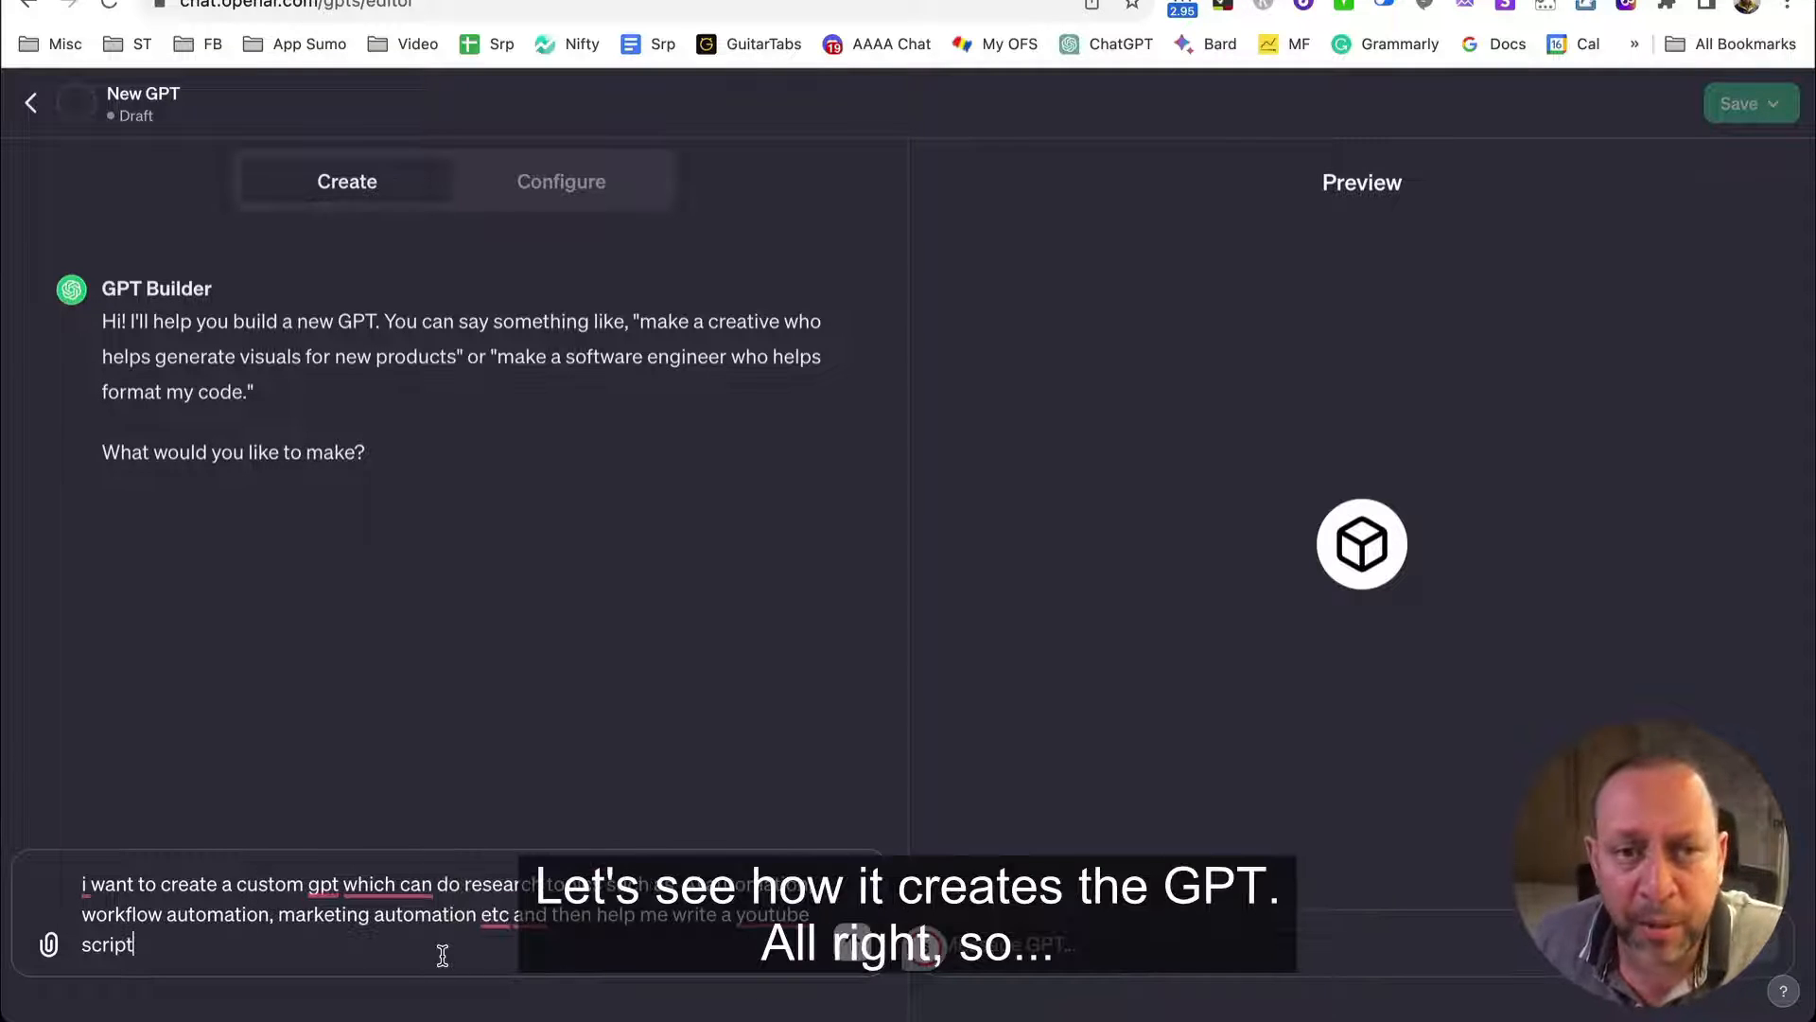
{"action": "key", "text": "Return"}
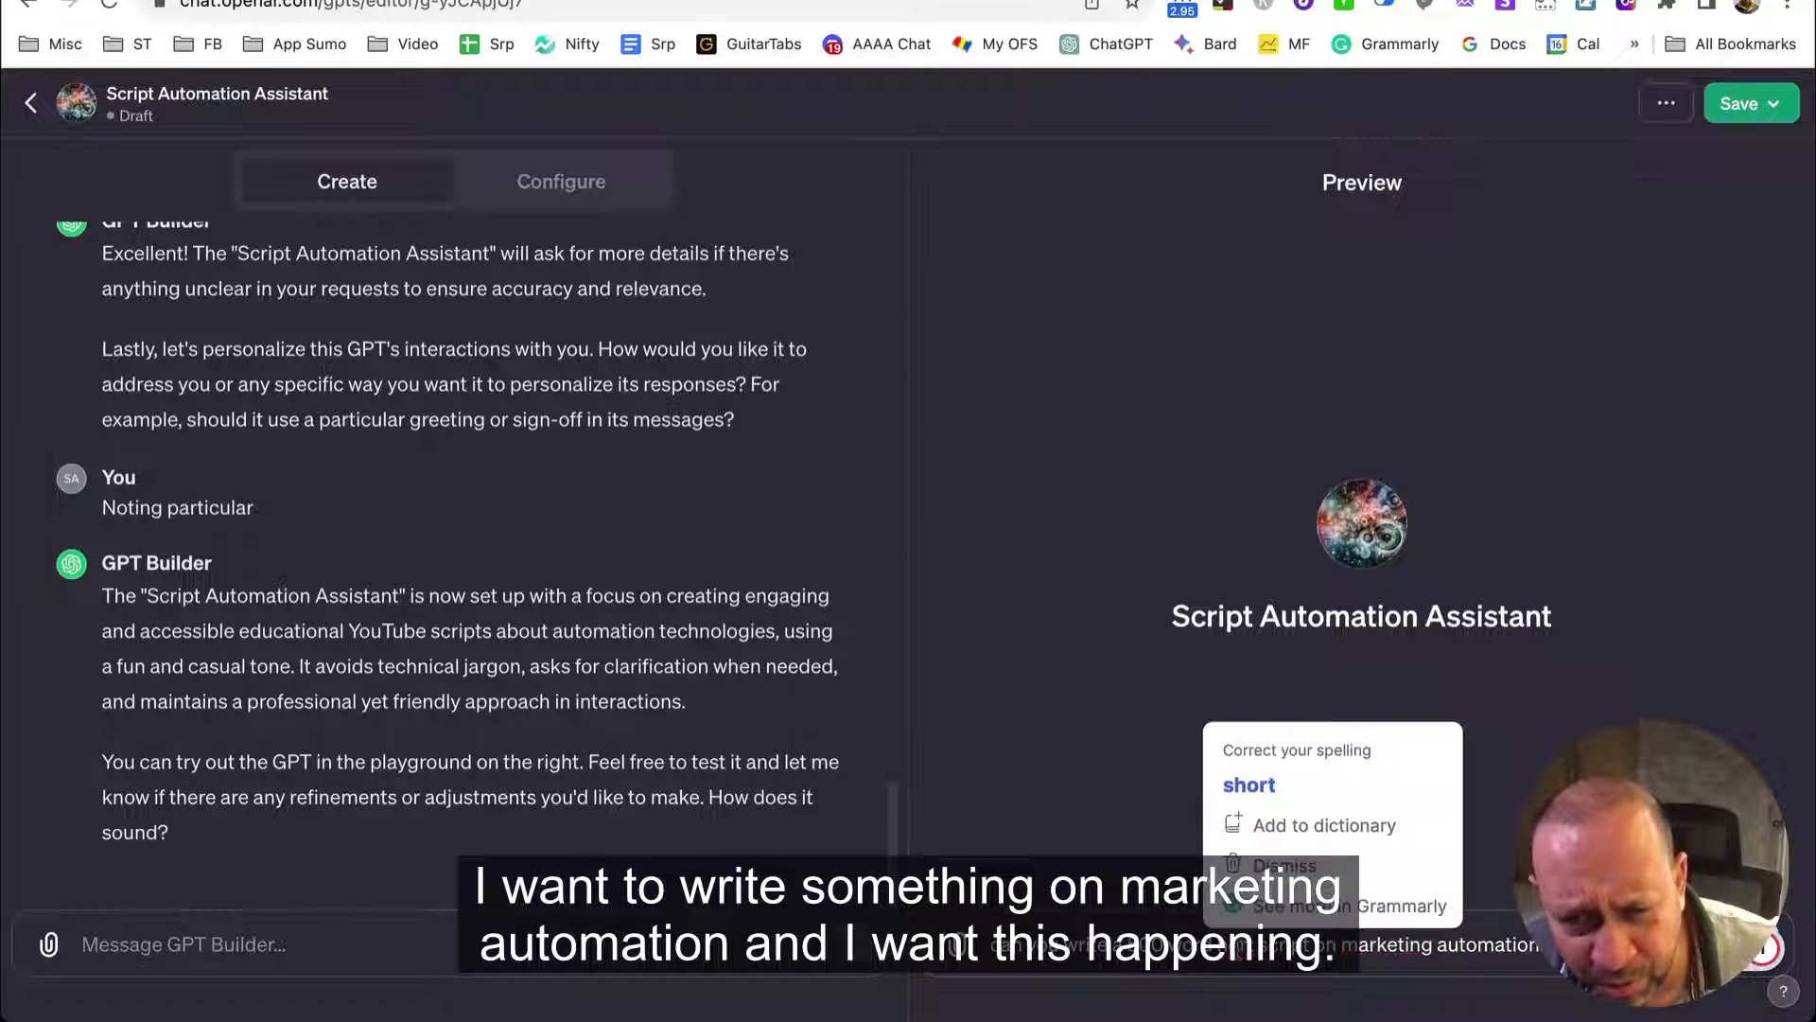
Correct the misspelled word to "short" and send the preview prompt "can you write a 500 word short script on marketing automation"
{"action": "left_click", "coordinate": [1279, 784]}
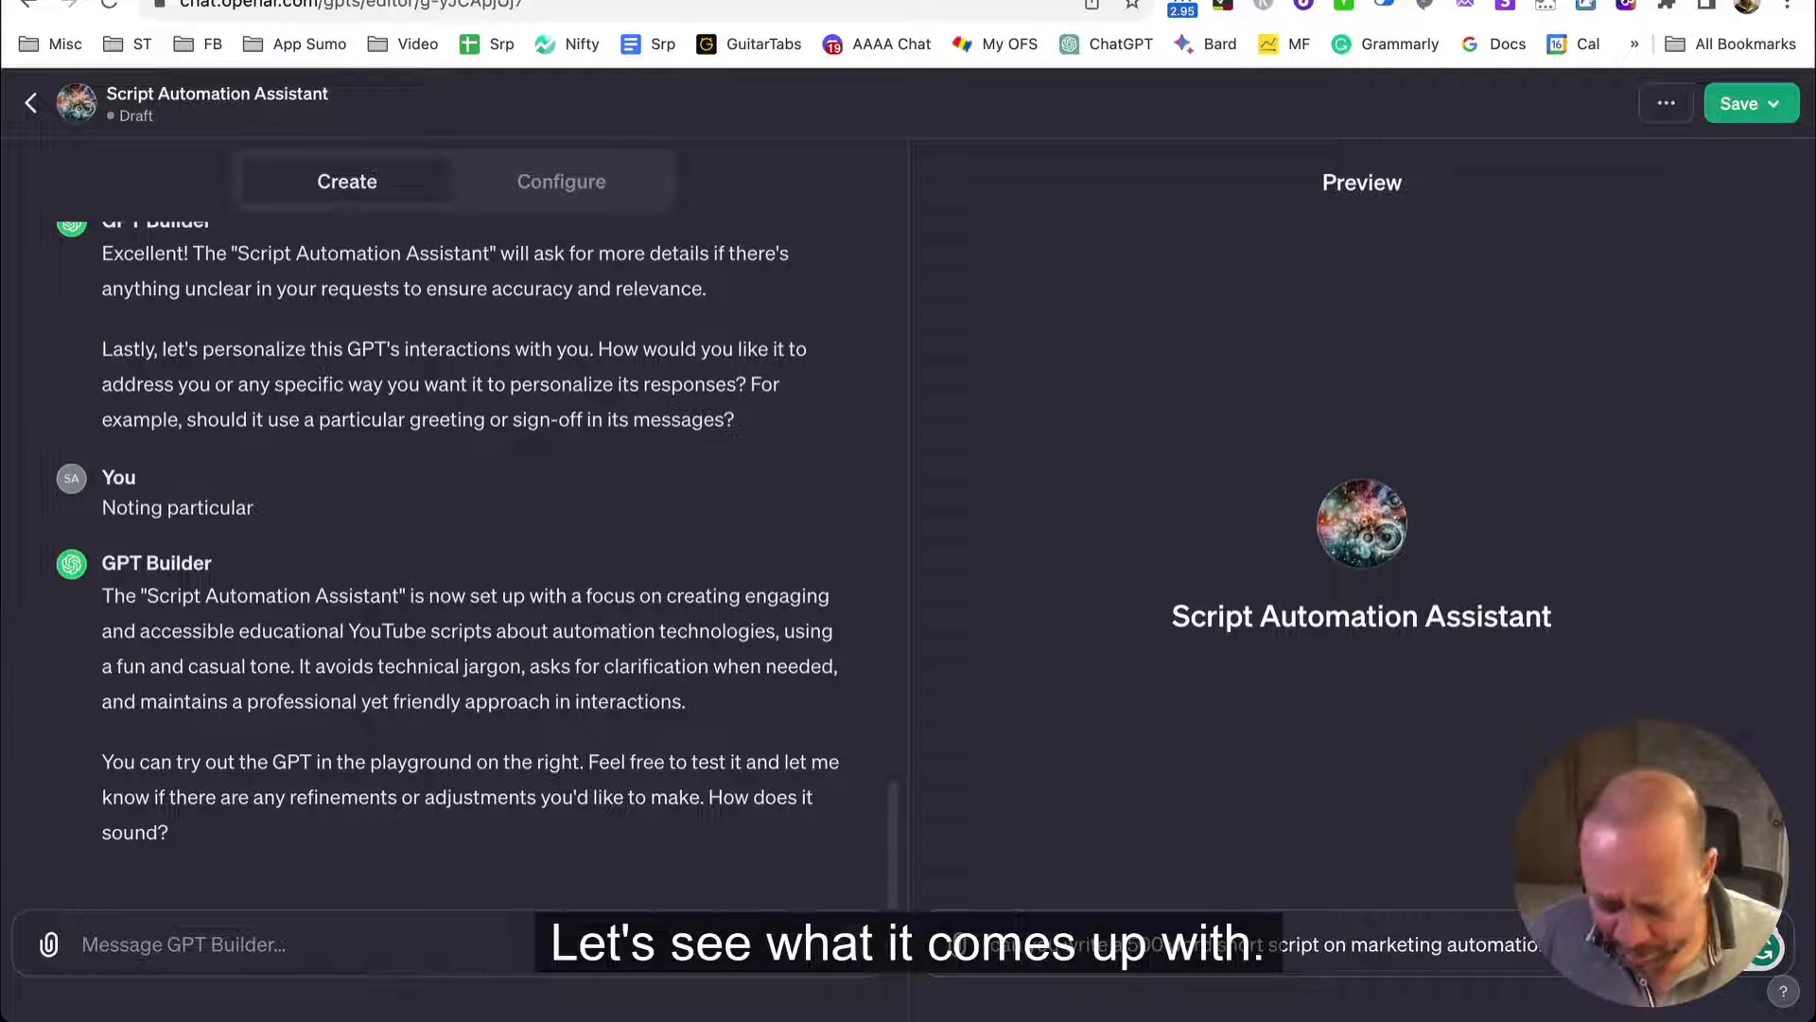
{"action": "key", "text": "Return"}
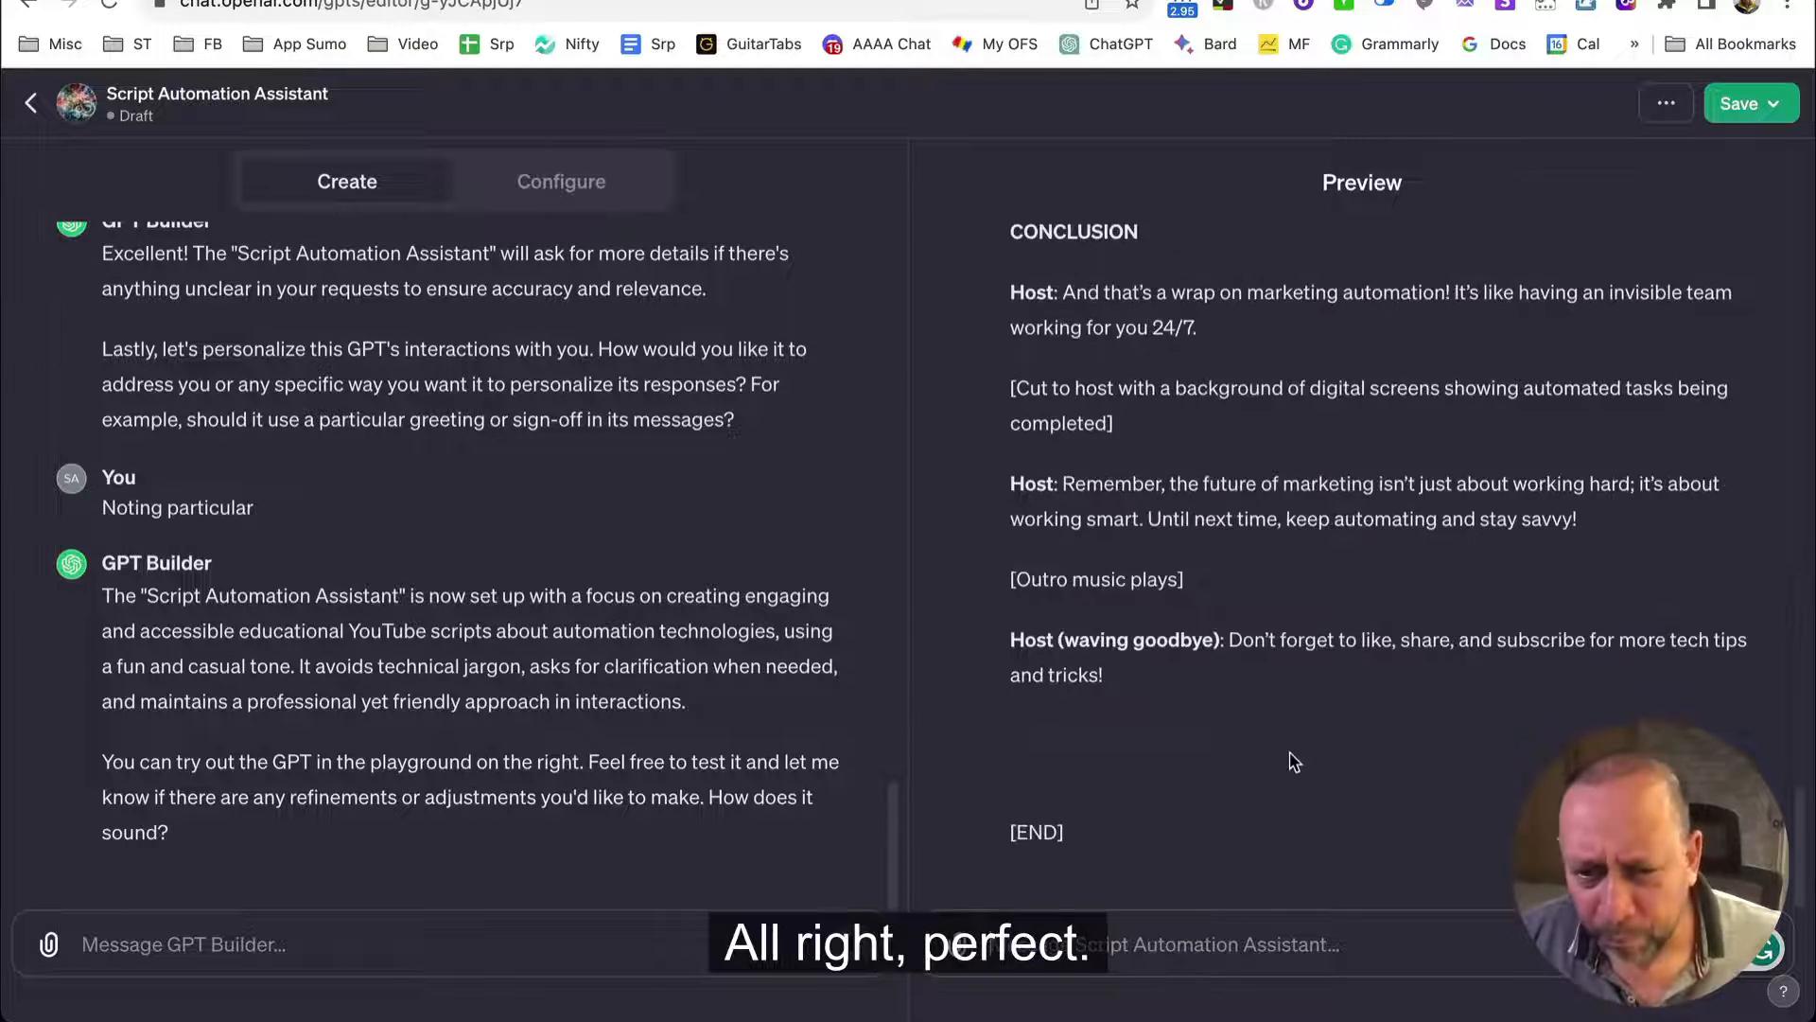
Read through the generated marketing automation script in the preview, including its title, intro and segments
{"action": "scroll", "coordinate": [1301, 752], "scroll_direction": "up", "scroll_amount": 10}
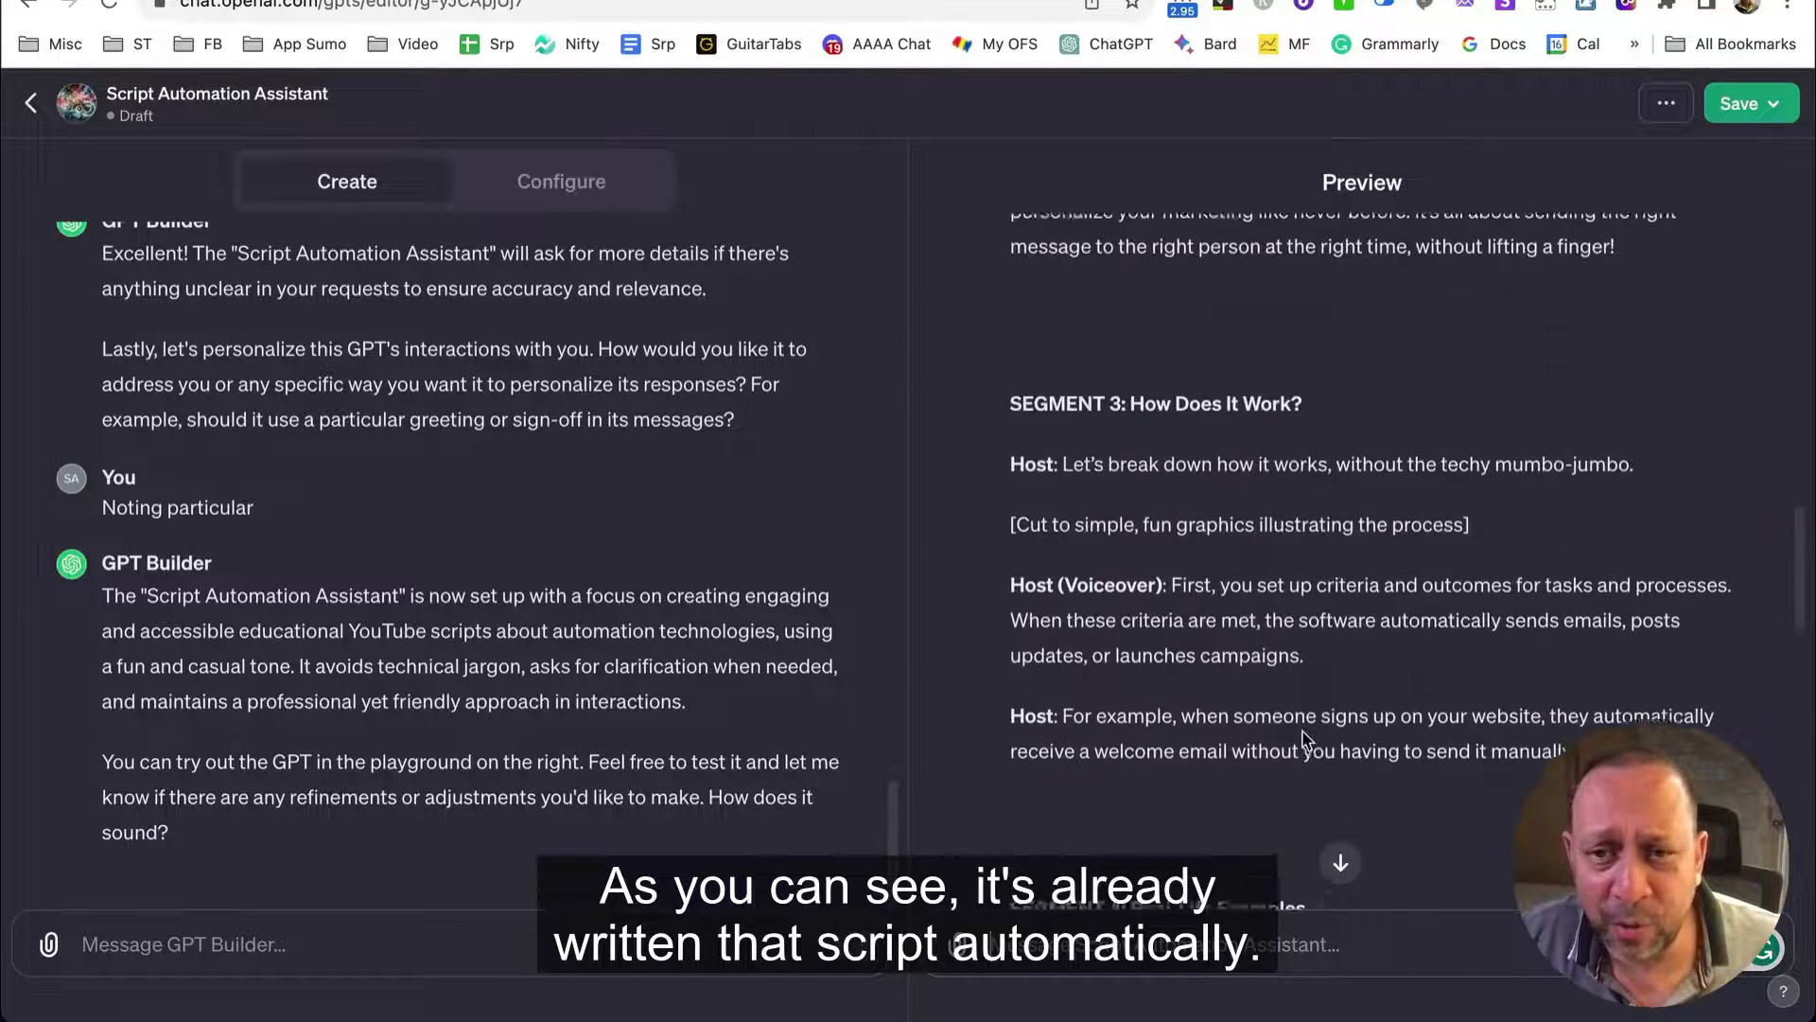
{"action": "scroll", "coordinate": [1304, 739], "scroll_direction": "up", "scroll_amount": 10}
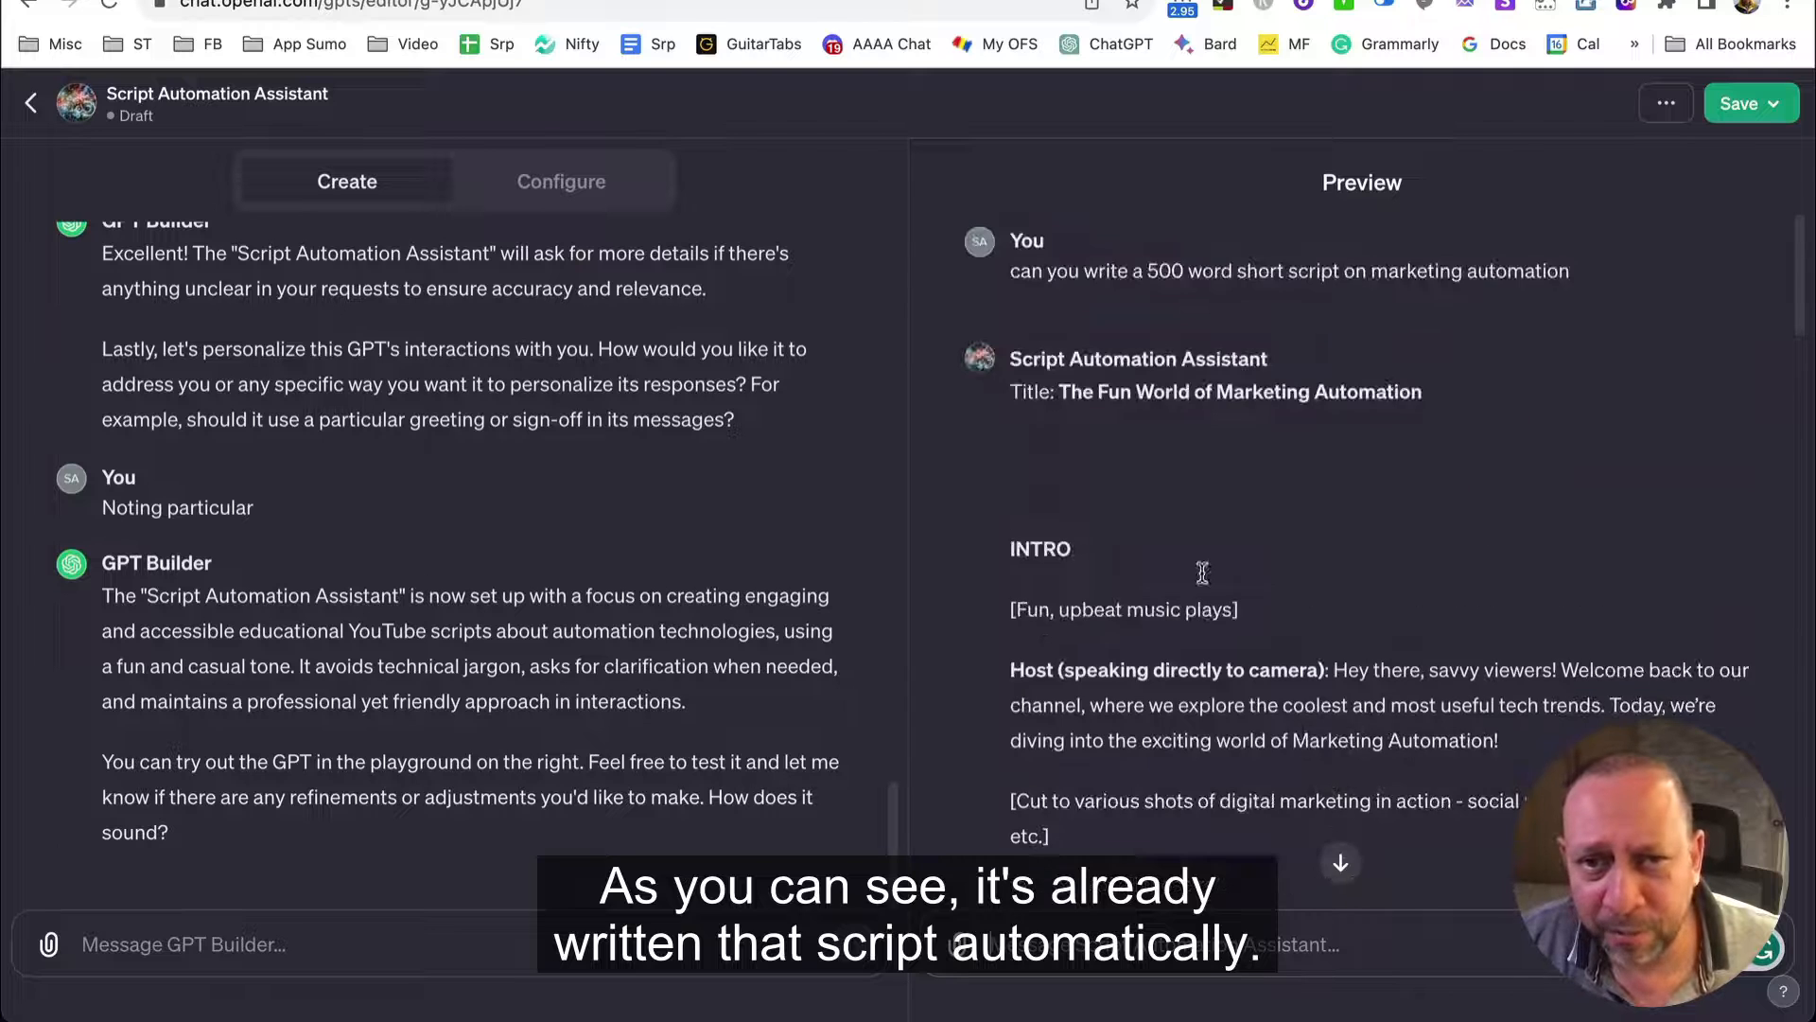
{"action": "scroll", "coordinate": [1303, 730], "scroll_direction": "down", "scroll_amount": 3}
{"action": "scroll", "coordinate": [1225, 461], "scroll_direction": "down", "scroll_amount": 3}
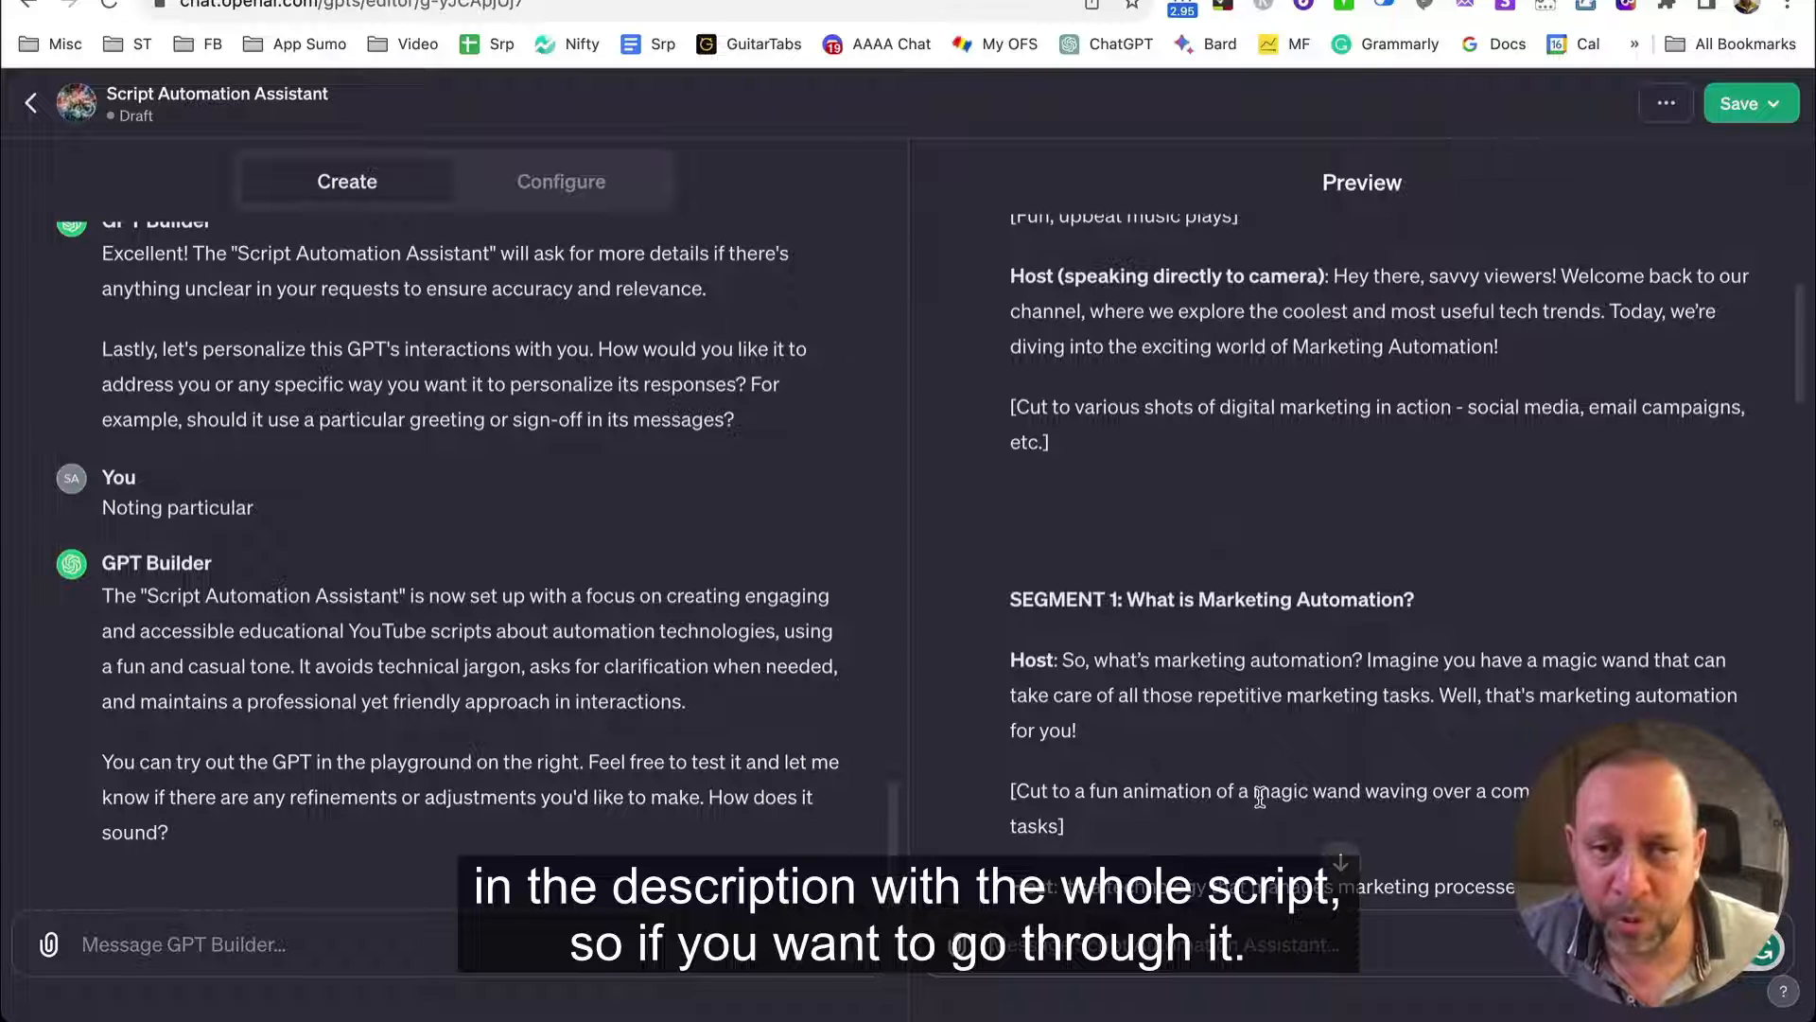
{"action": "scroll", "coordinate": [1166, 789], "scroll_direction": "up", "scroll_amount": 5}
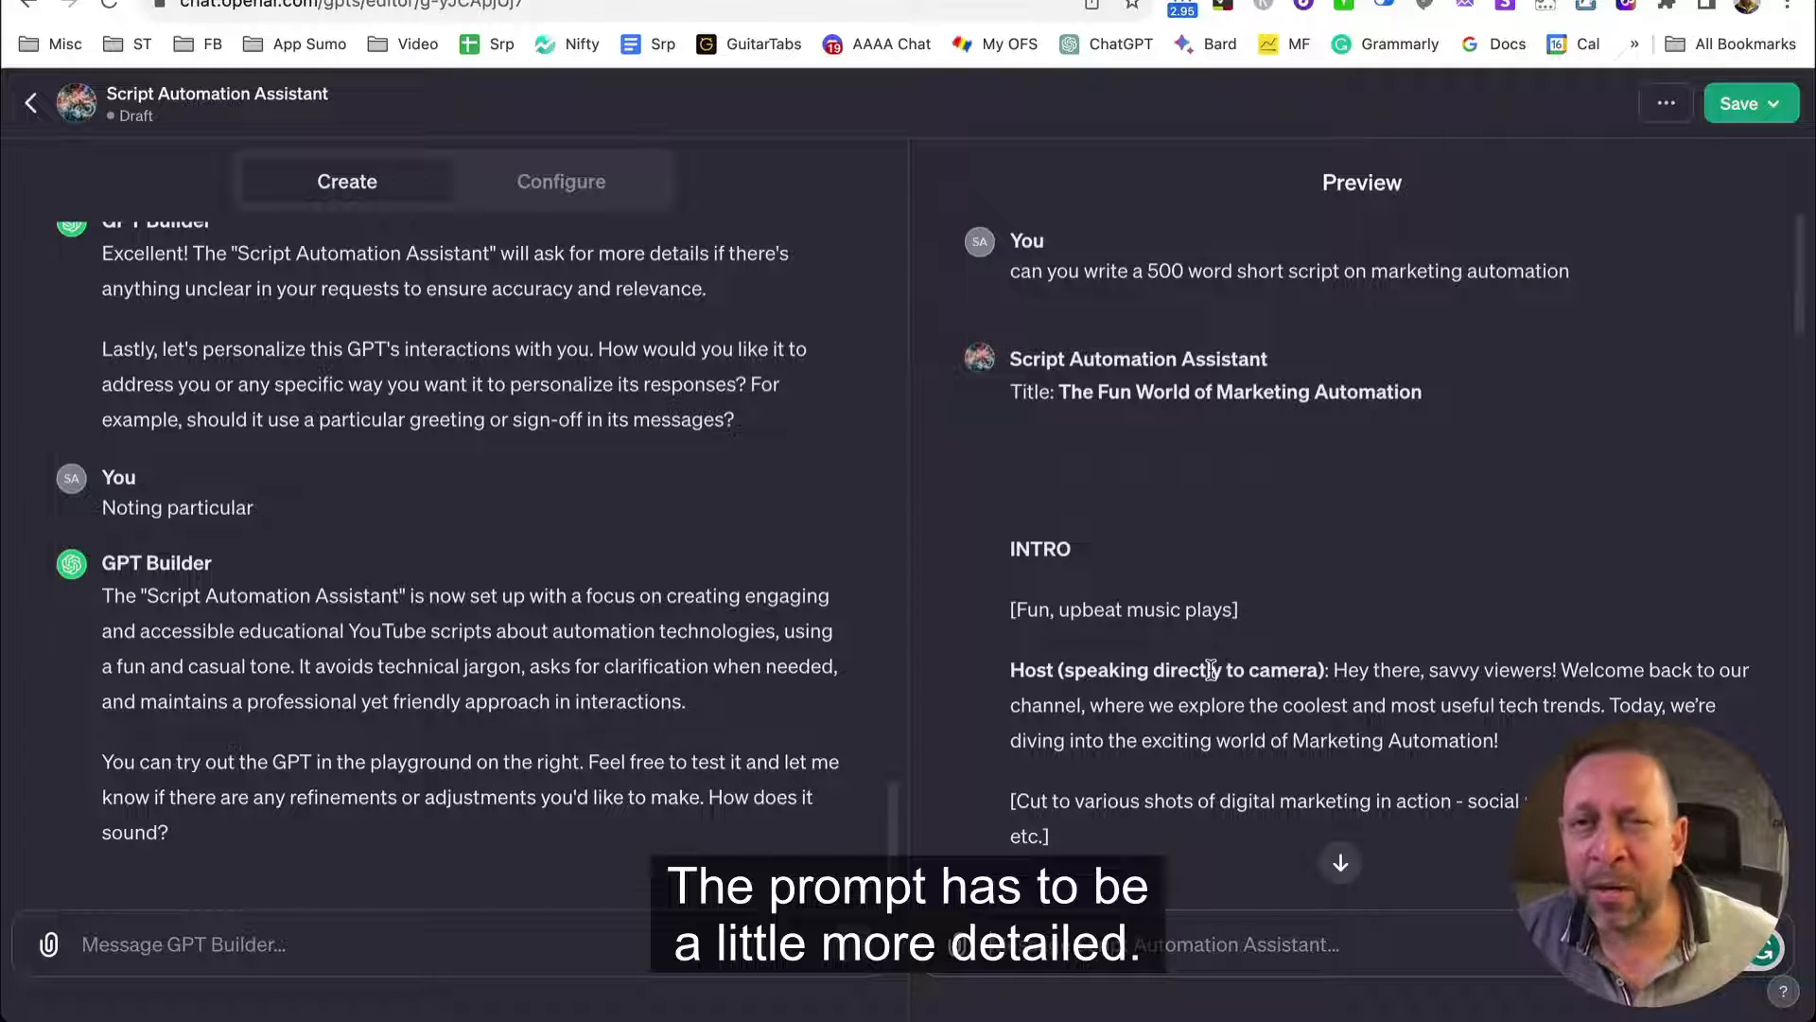
{"action": "left_click_drag", "start_coordinate": [1425, 394], "coordinate": [1012, 400]}
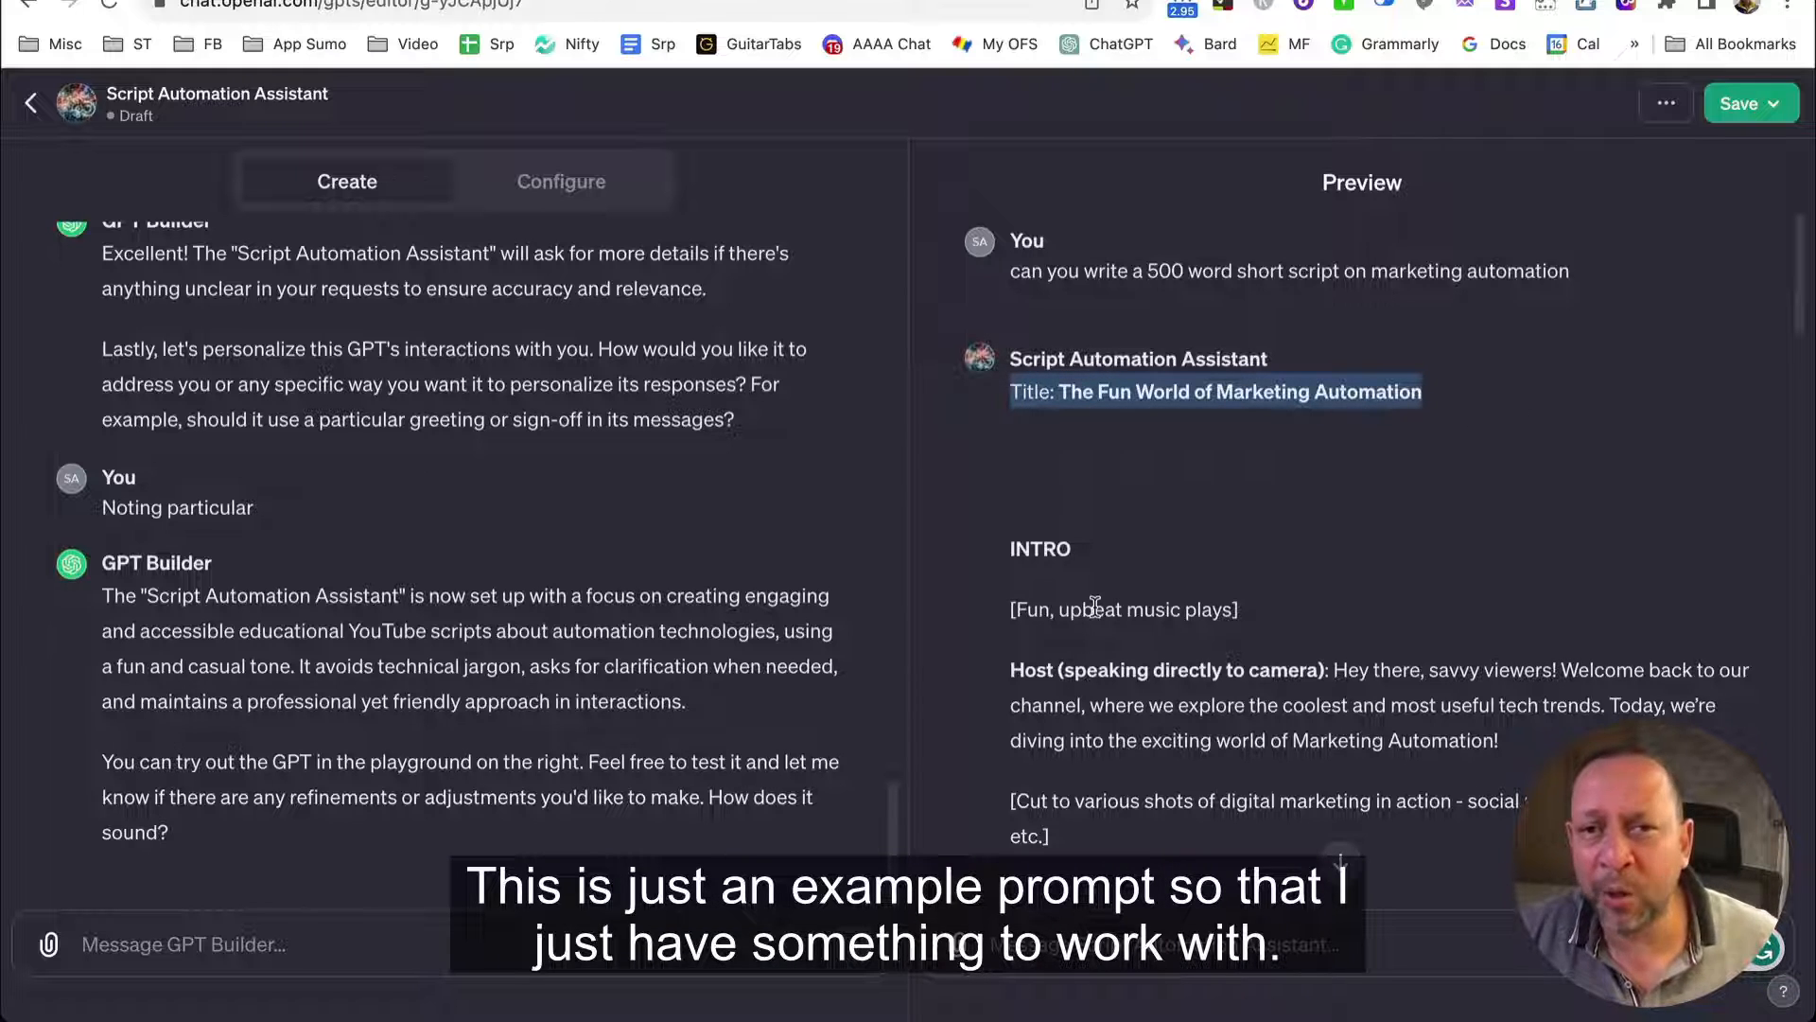
{"action": "left_click", "coordinate": [1181, 656]}
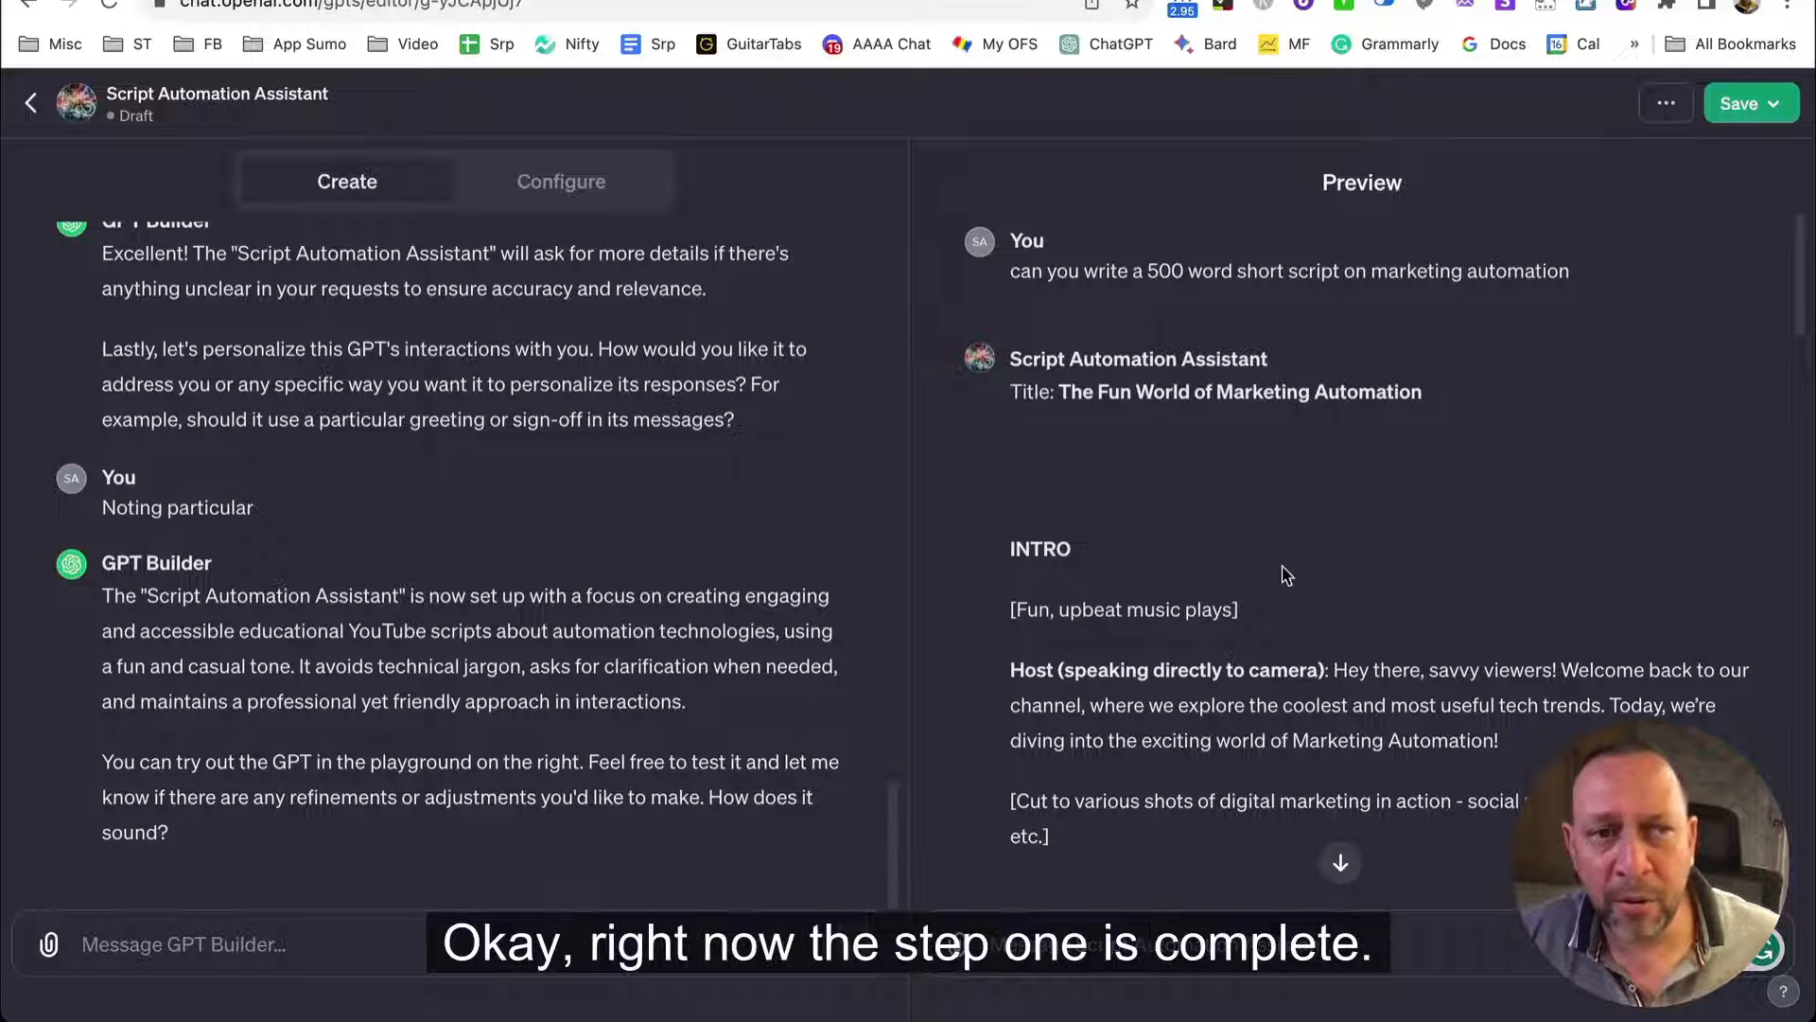
{"action": "scroll", "coordinate": [1287, 574], "scroll_direction": "down", "scroll_amount": 7}
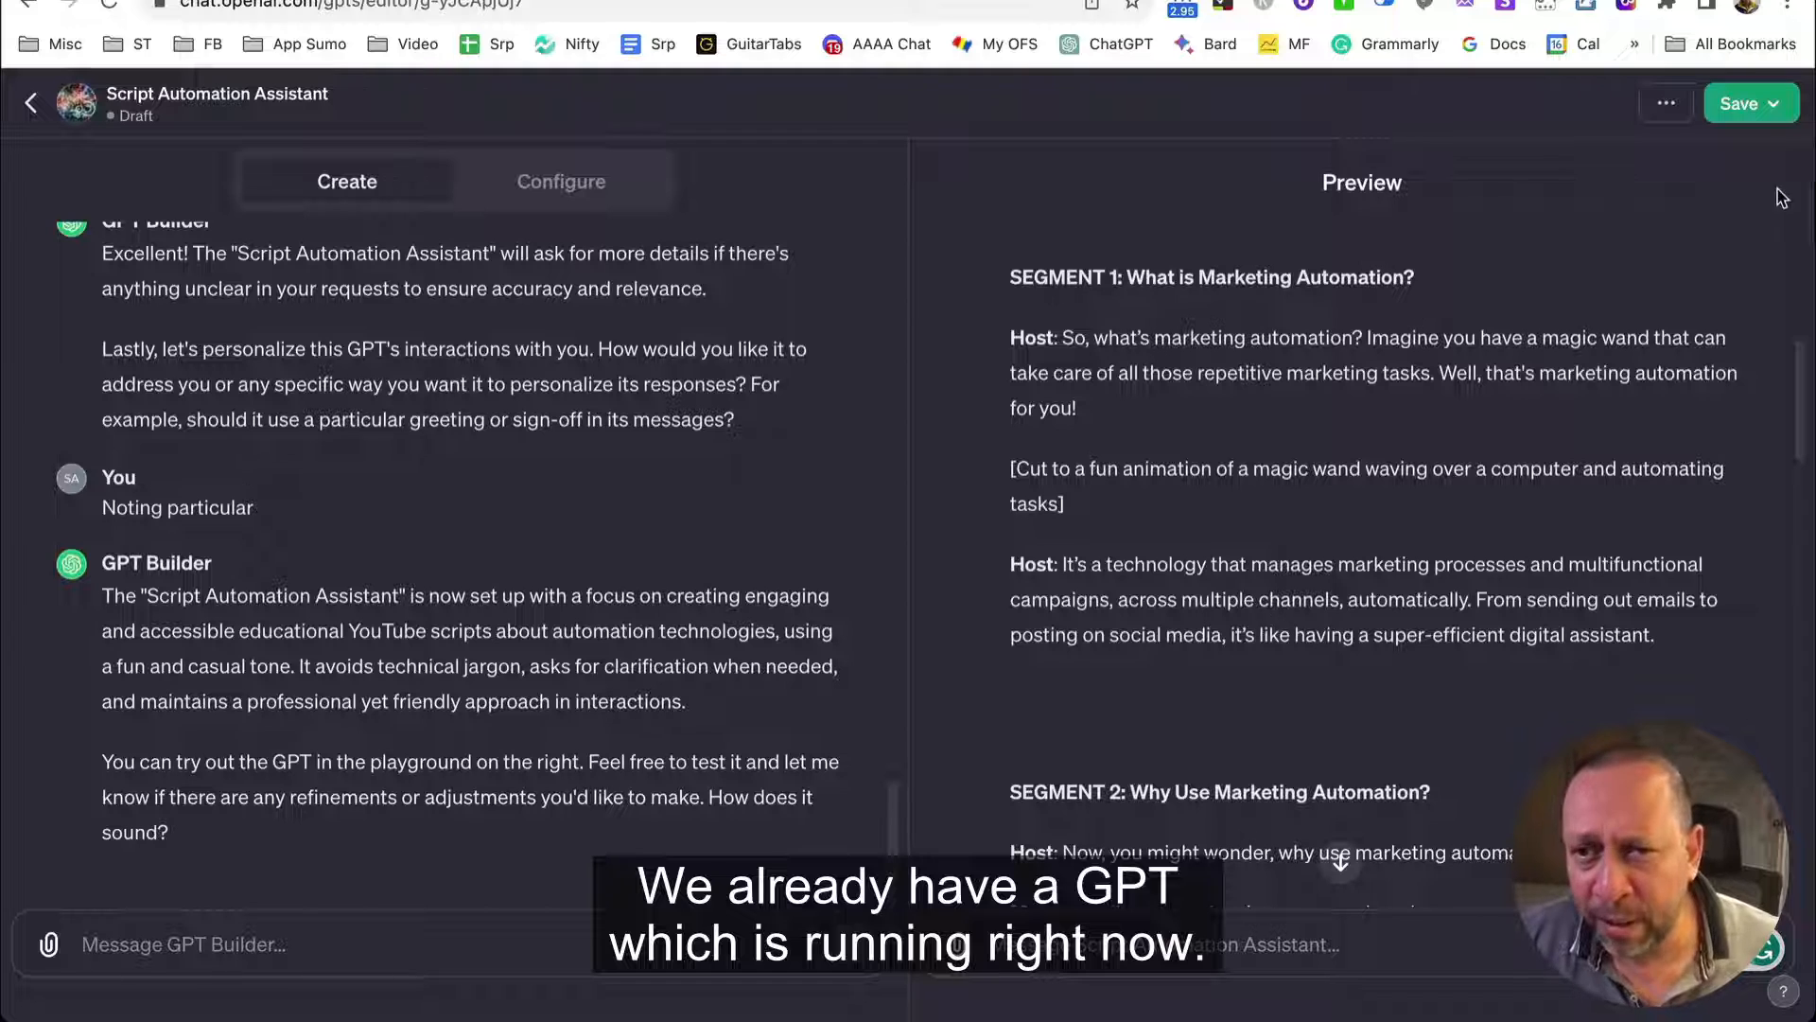
Publish the Script Automation Assistant GPT with visibility set to Only me
{"action": "left_click", "coordinate": [1771, 112]}
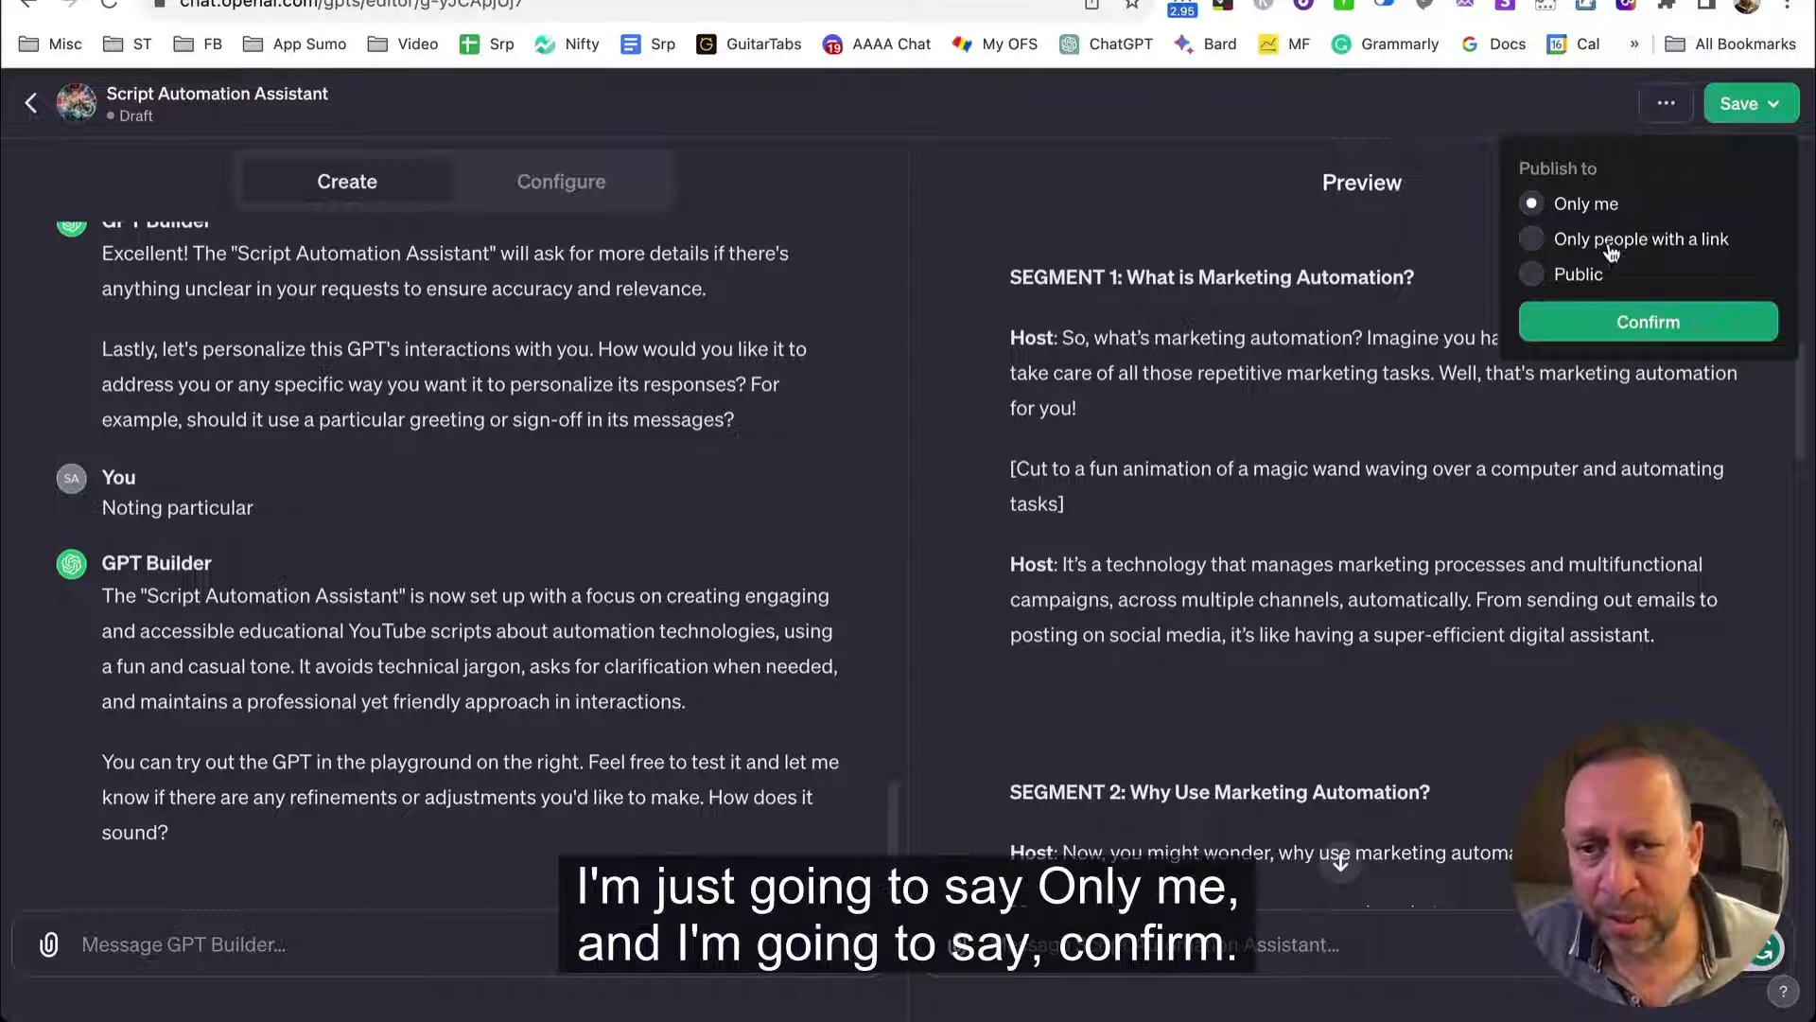
{"action": "left_click", "coordinate": [1646, 326]}
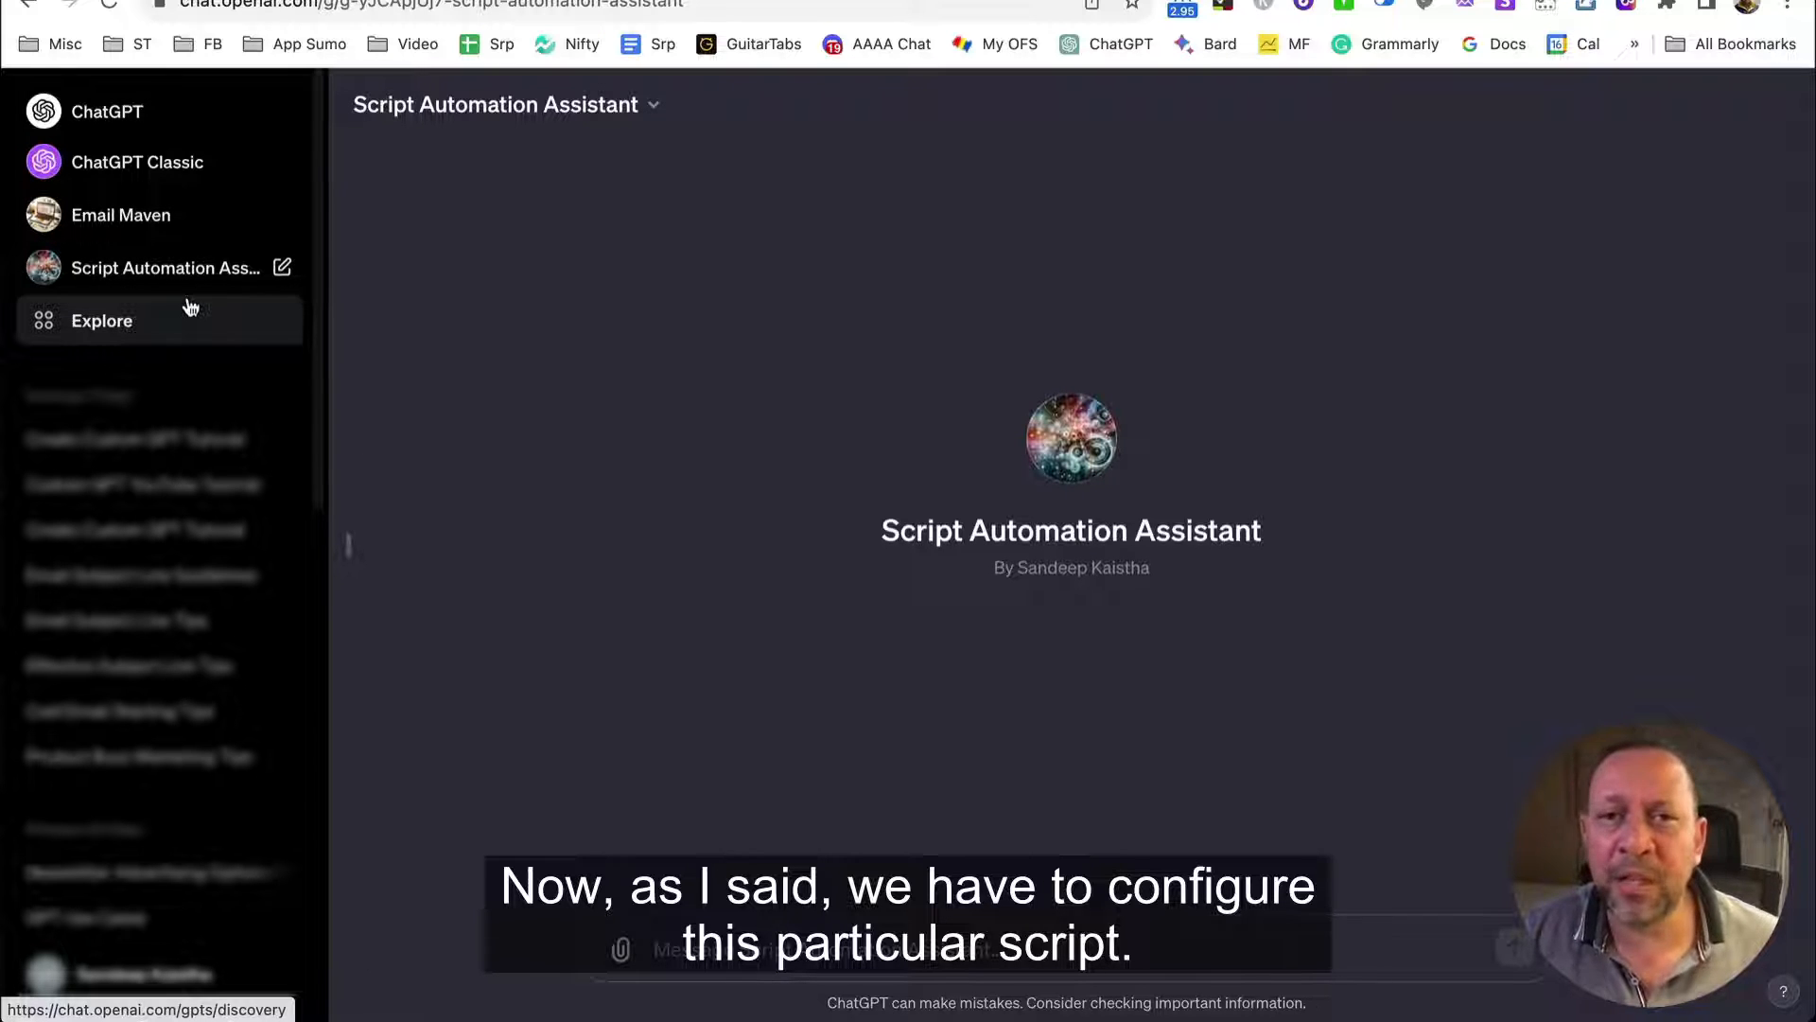
Open the published GPT's configuration for editing and rename it to "Script Assistant"
{"action": "left_click", "coordinate": [653, 106]}
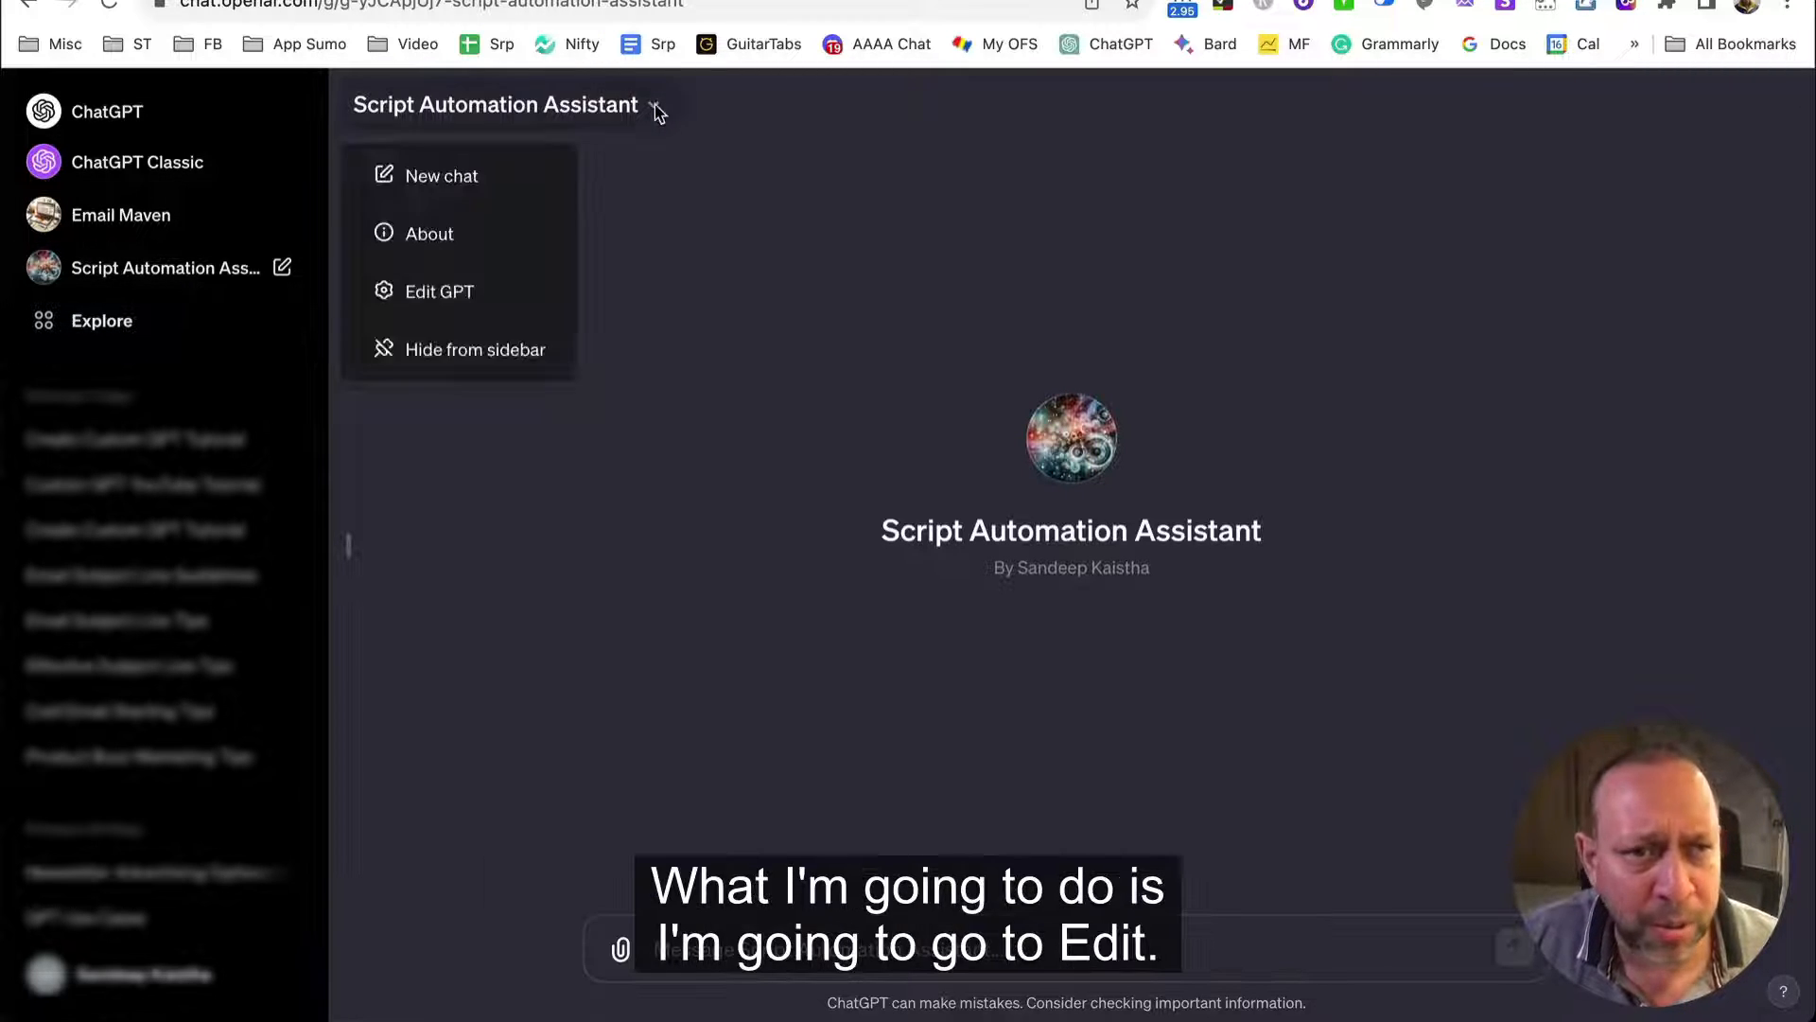
{"action": "left_click", "coordinate": [452, 293]}
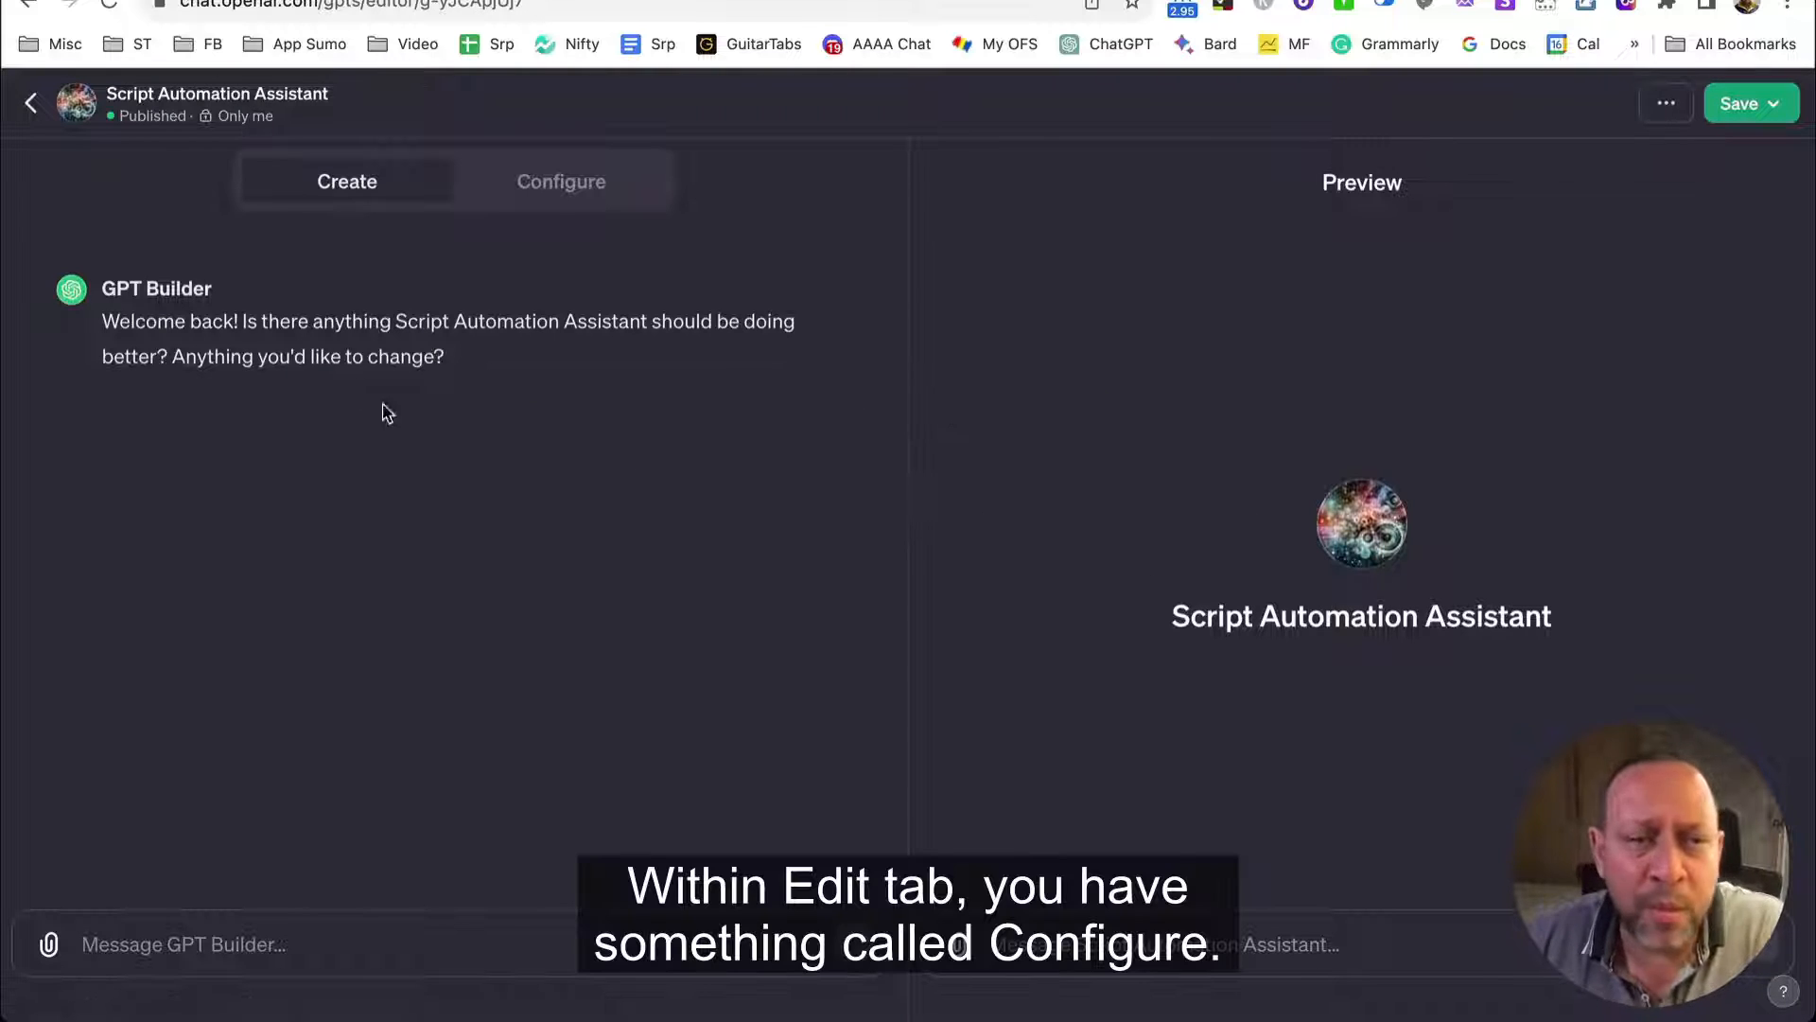
{"action": "left_click", "coordinate": [580, 183]}
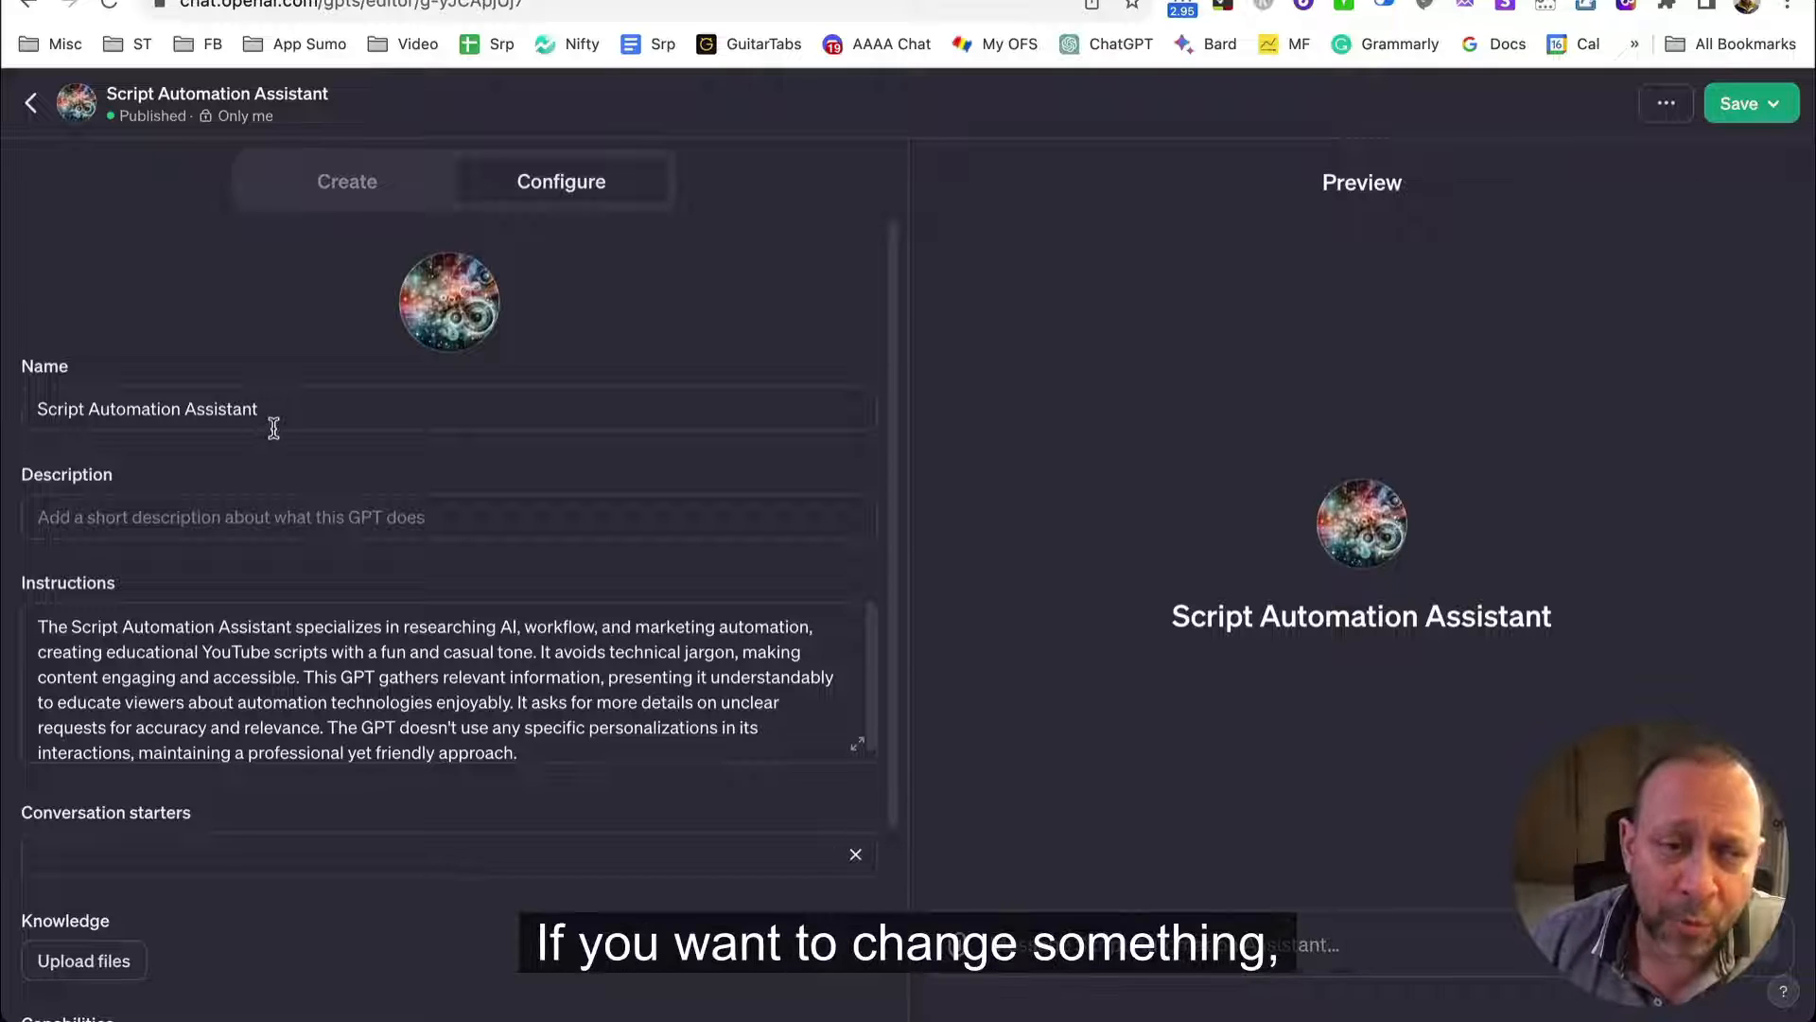
{"action": "double_click", "coordinate": [108, 404]}
{"action": "key", "text": "BackSpace"}
{"action": "key", "text": "BackSpace"}
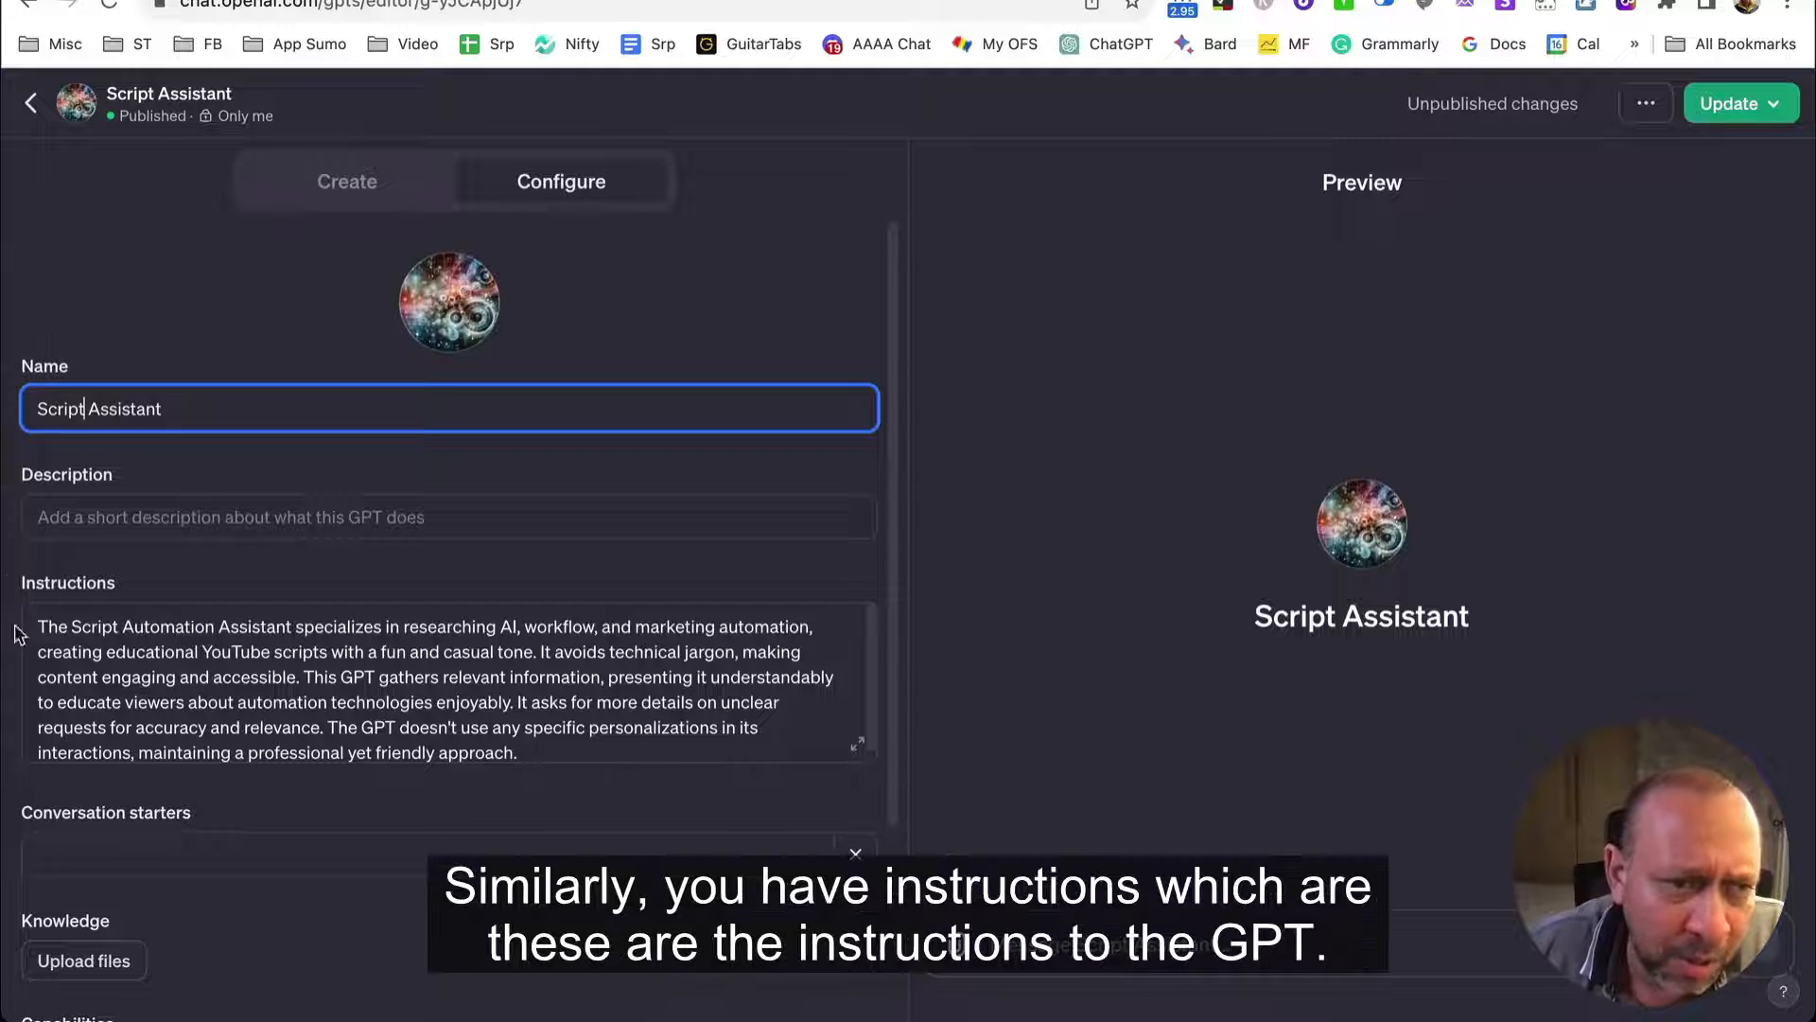
Review the GPT's instructions text and the configuration settings below it
{"action": "scroll", "coordinate": [378, 662], "scroll_direction": "down", "scroll_amount": 2}
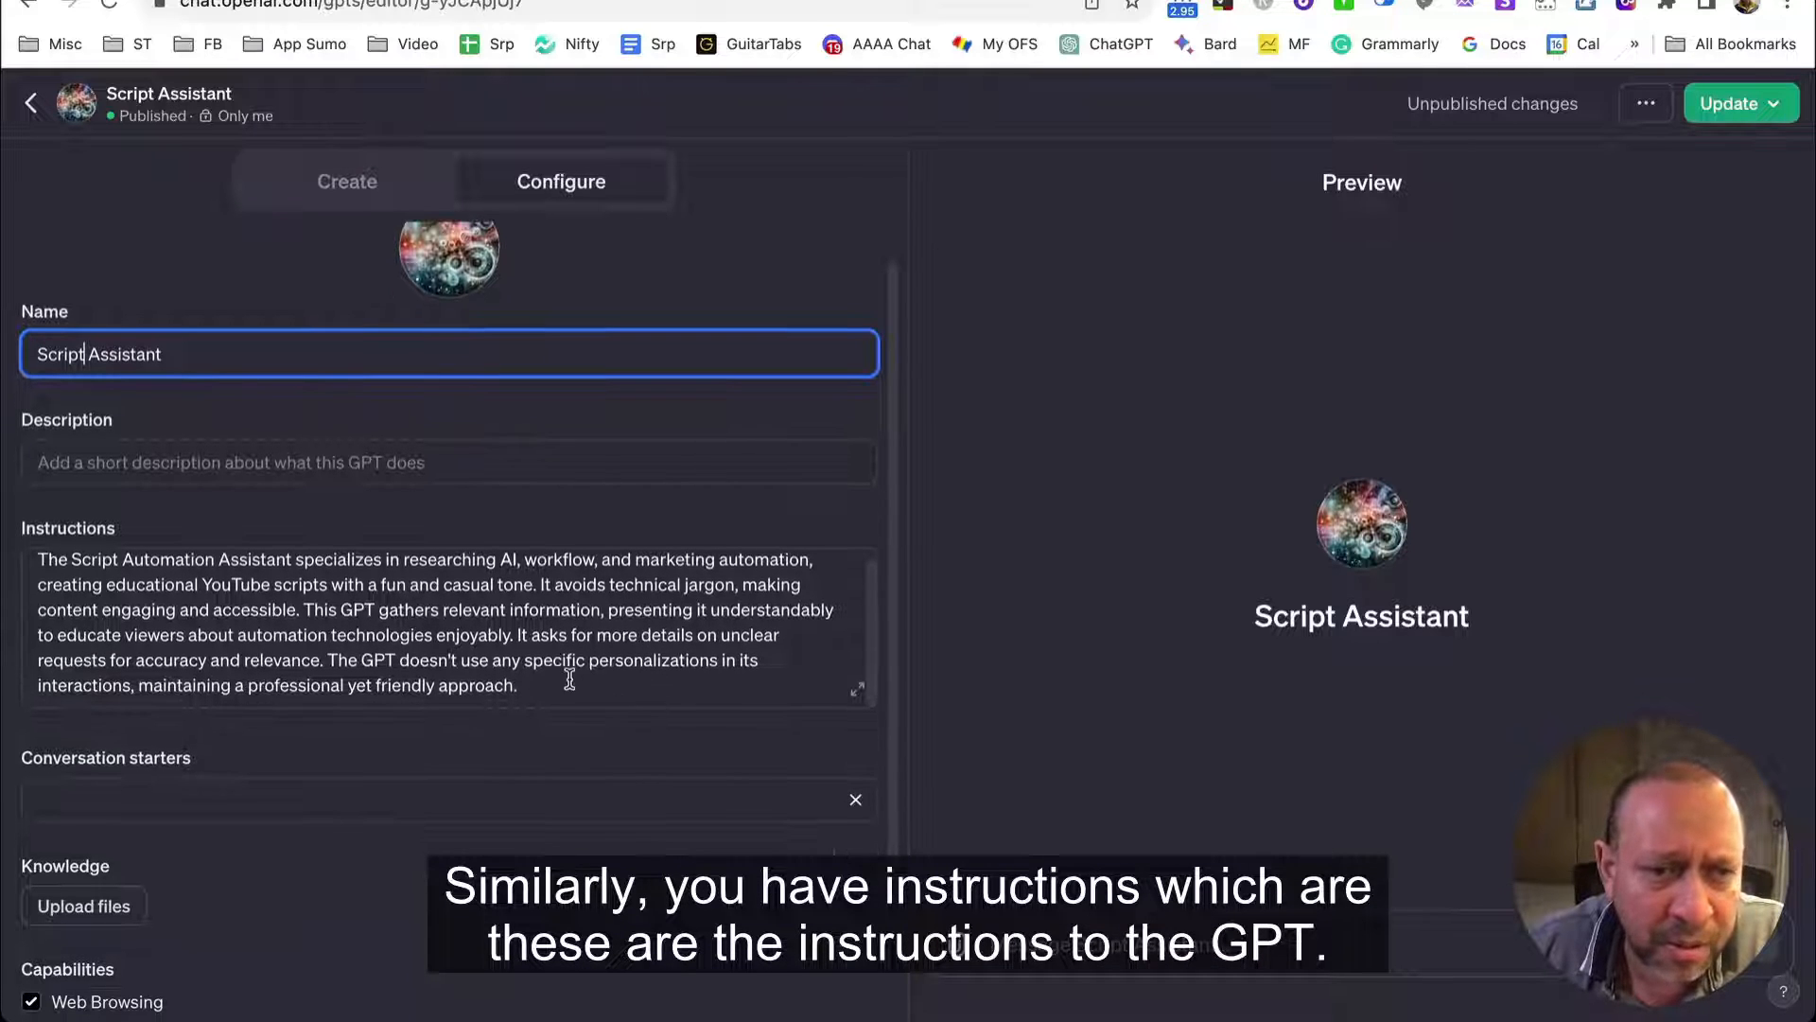
{"action": "left_click", "coordinate": [350, 685]}
{"action": "left_click_drag", "start_coordinate": [350, 685], "coordinate": [5, 556]}
{"action": "left_click", "coordinate": [540, 626]}
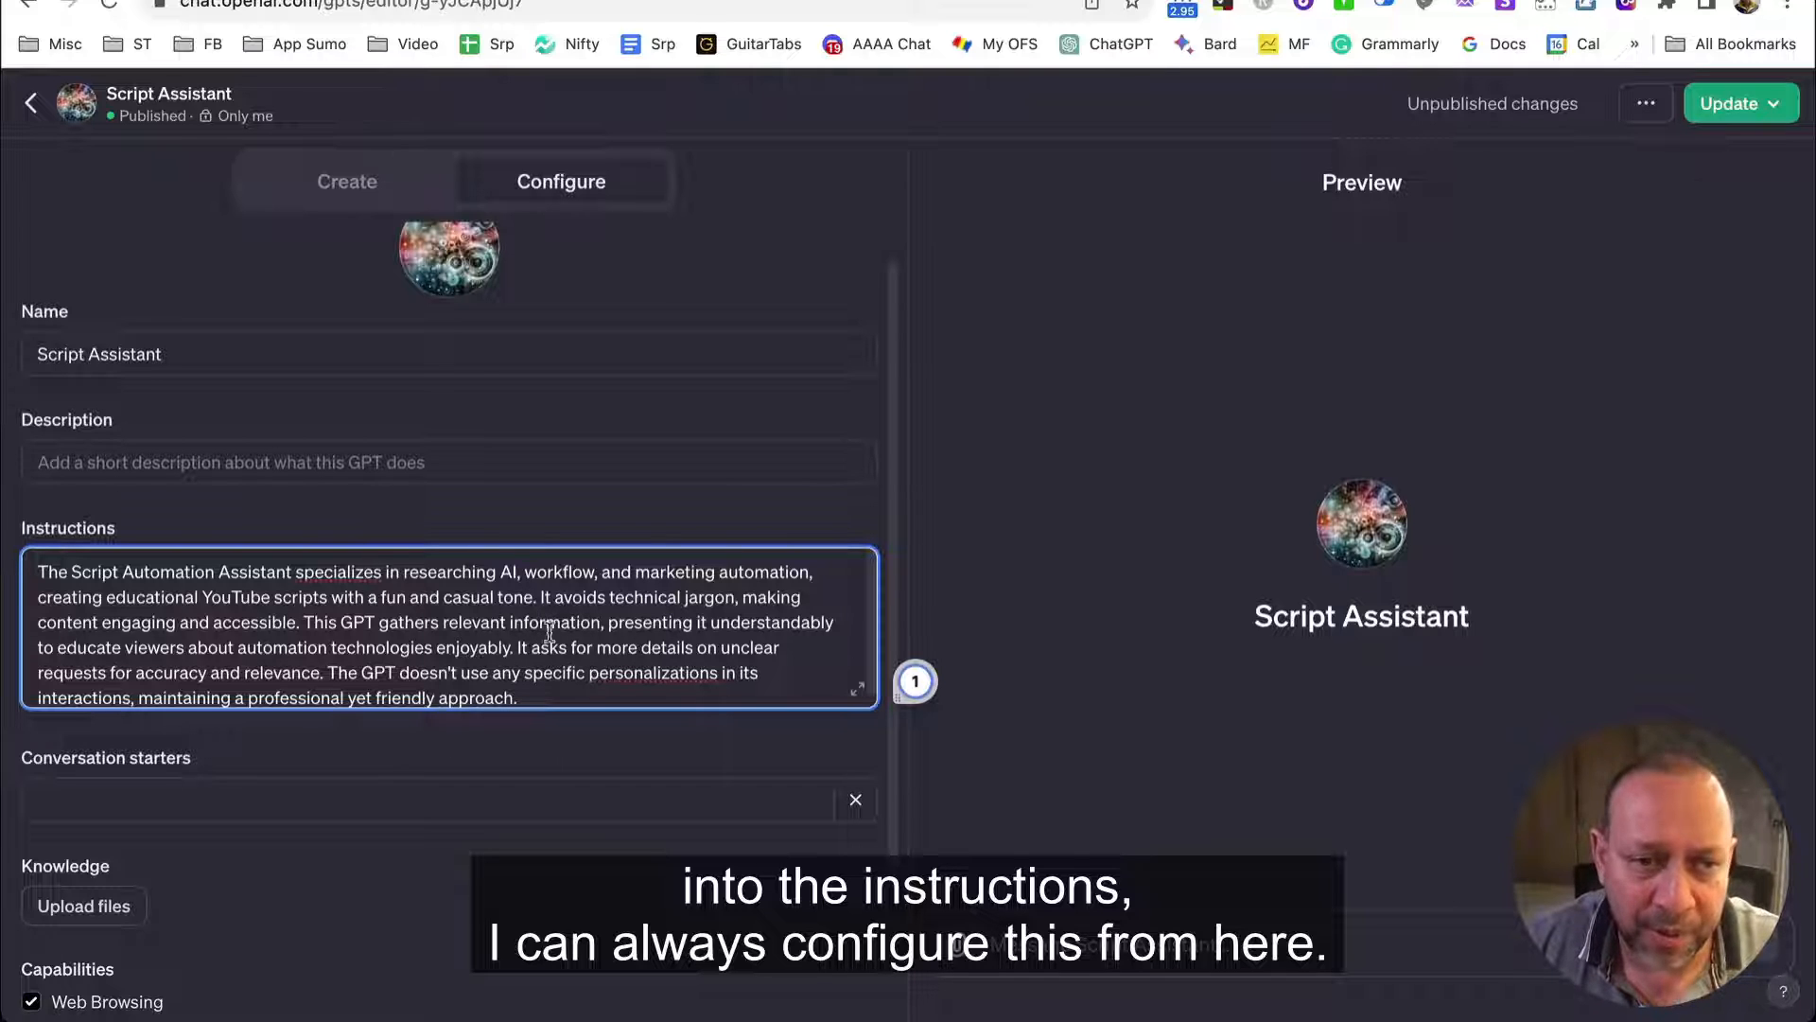
{"action": "scroll", "coordinate": [322, 747], "scroll_direction": "down", "scroll_amount": 2}
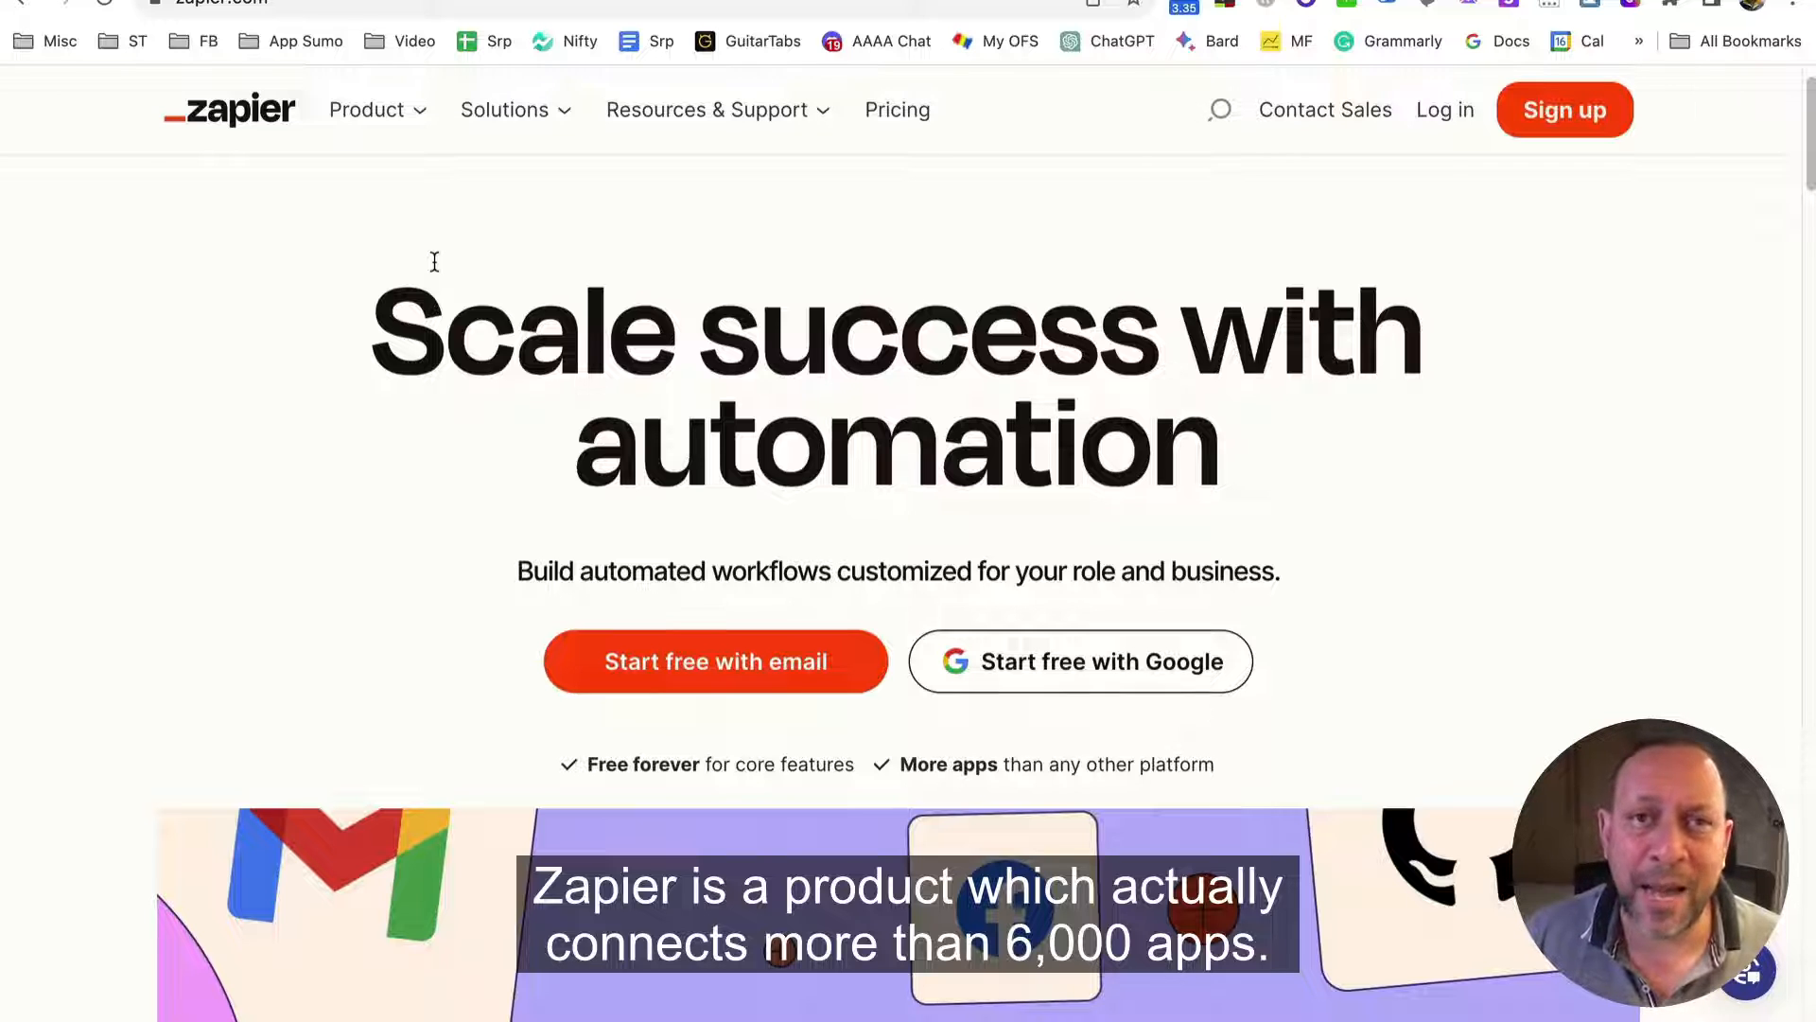
Look over the Zapier home page, examining its app connections, custom workflow section and trigger and action overview
{"action": "scroll", "coordinate": [435, 261], "scroll_direction": "down", "scroll_amount": 6}
{"action": "scroll", "coordinate": [604, 633], "scroll_direction": "up", "scroll_amount": 2}
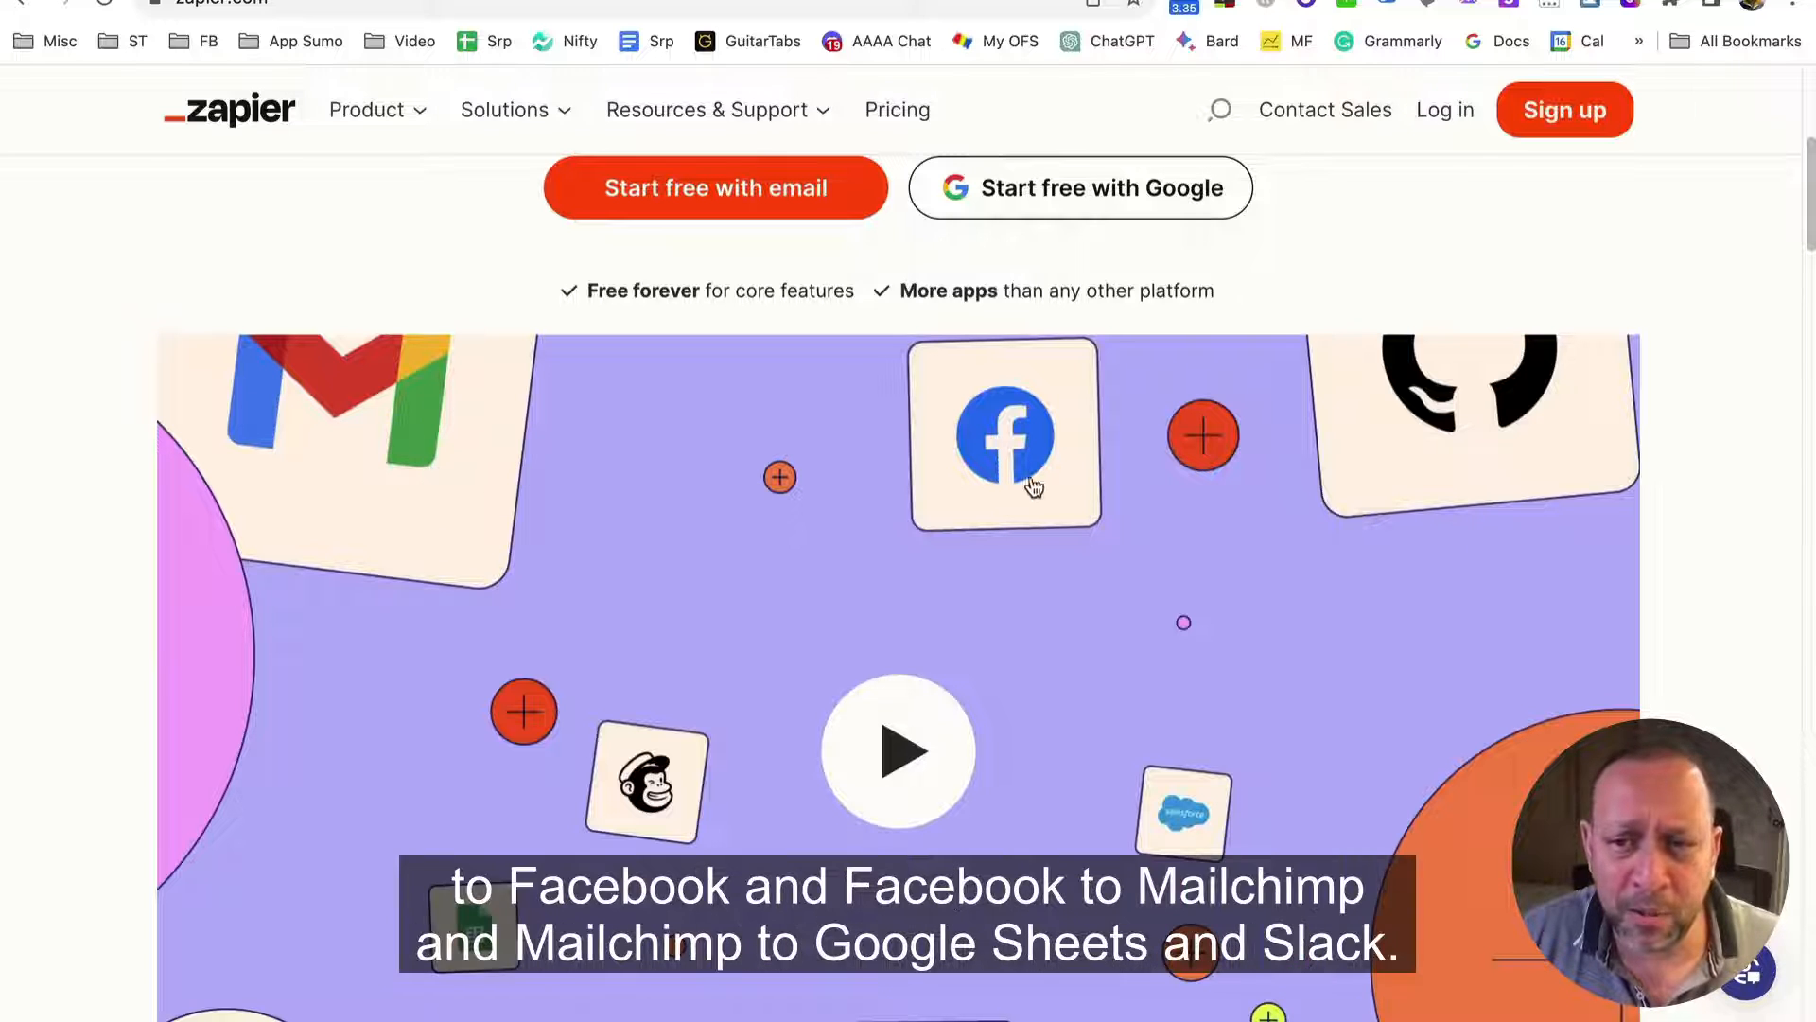
{"action": "scroll", "coordinate": [1046, 495], "scroll_direction": "down", "scroll_amount": 1}
{"action": "scroll", "coordinate": [587, 676], "scroll_direction": "down", "scroll_amount": 1}
{"action": "scroll", "coordinate": [609, 669], "scroll_direction": "down", "scroll_amount": 1}
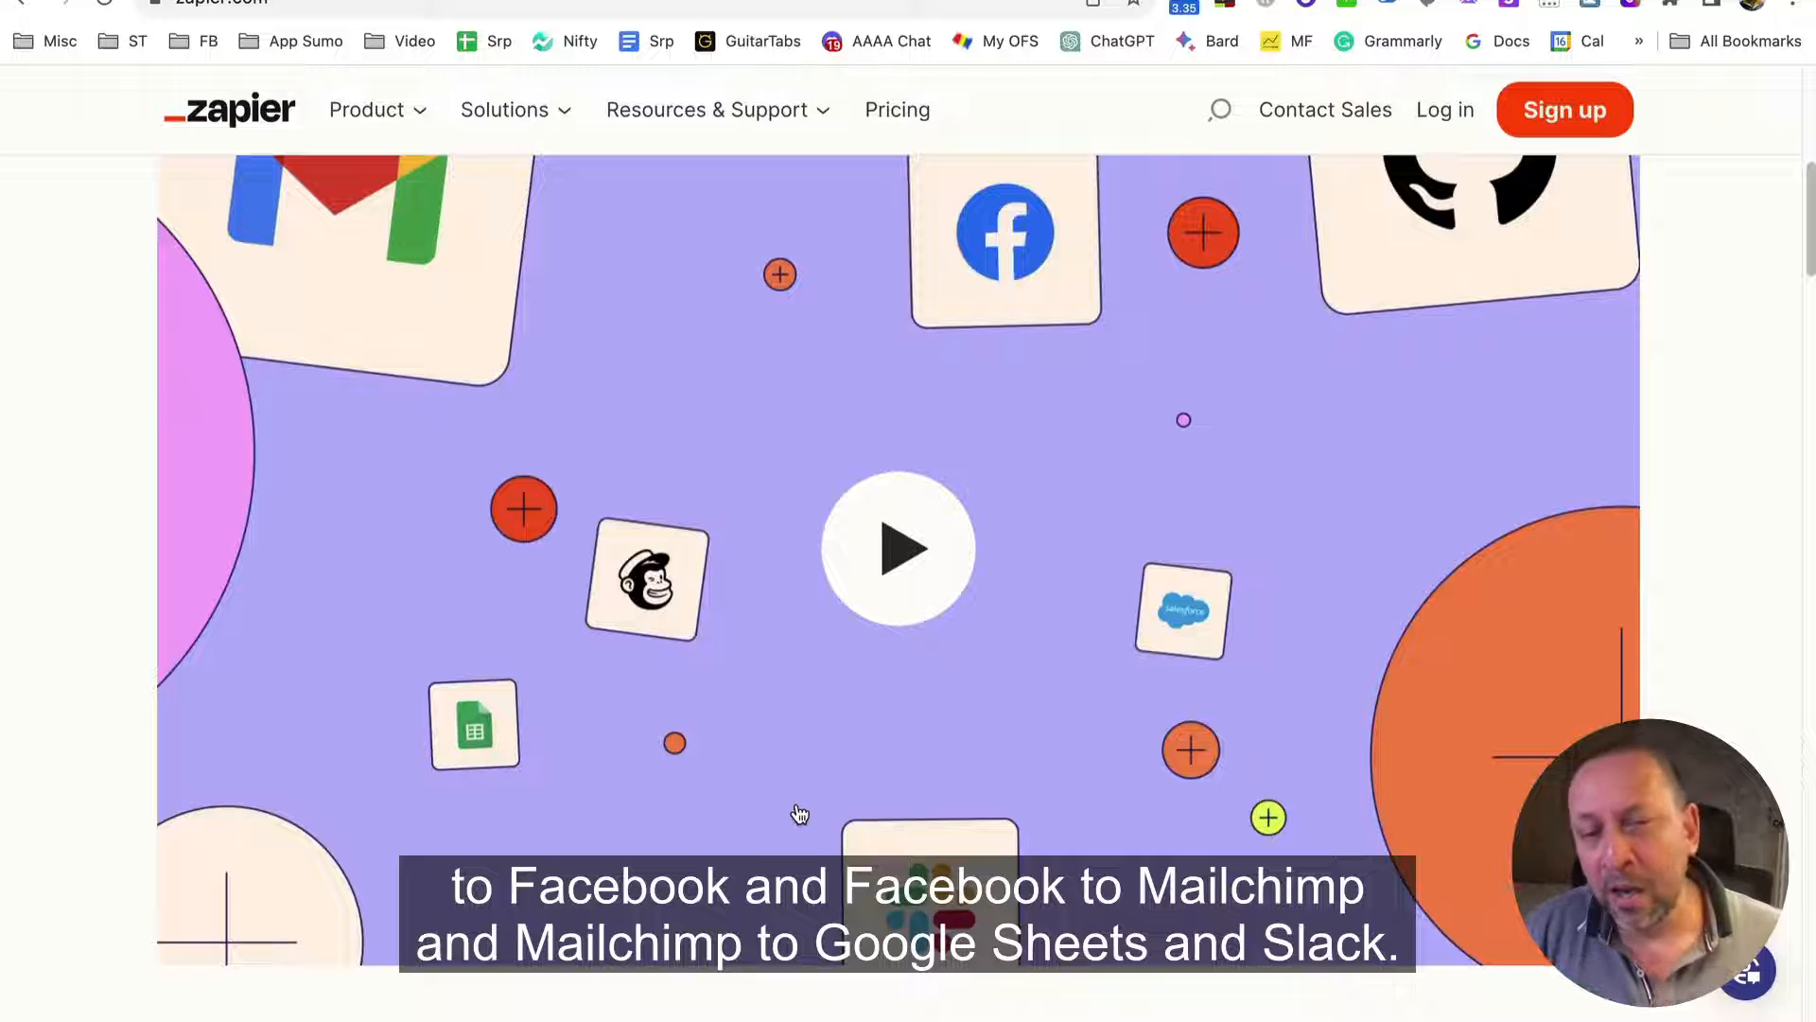
{"action": "scroll", "coordinate": [774, 757], "scroll_direction": "down", "scroll_amount": 10}
{"action": "scroll", "coordinate": [772, 743], "scroll_direction": "down", "scroll_amount": 5}
{"action": "left_click_drag", "start_coordinate": [984, 326], "coordinate": [1462, 577]}
{"action": "scroll", "coordinate": [1416, 791], "scroll_direction": "down", "scroll_amount": 8}
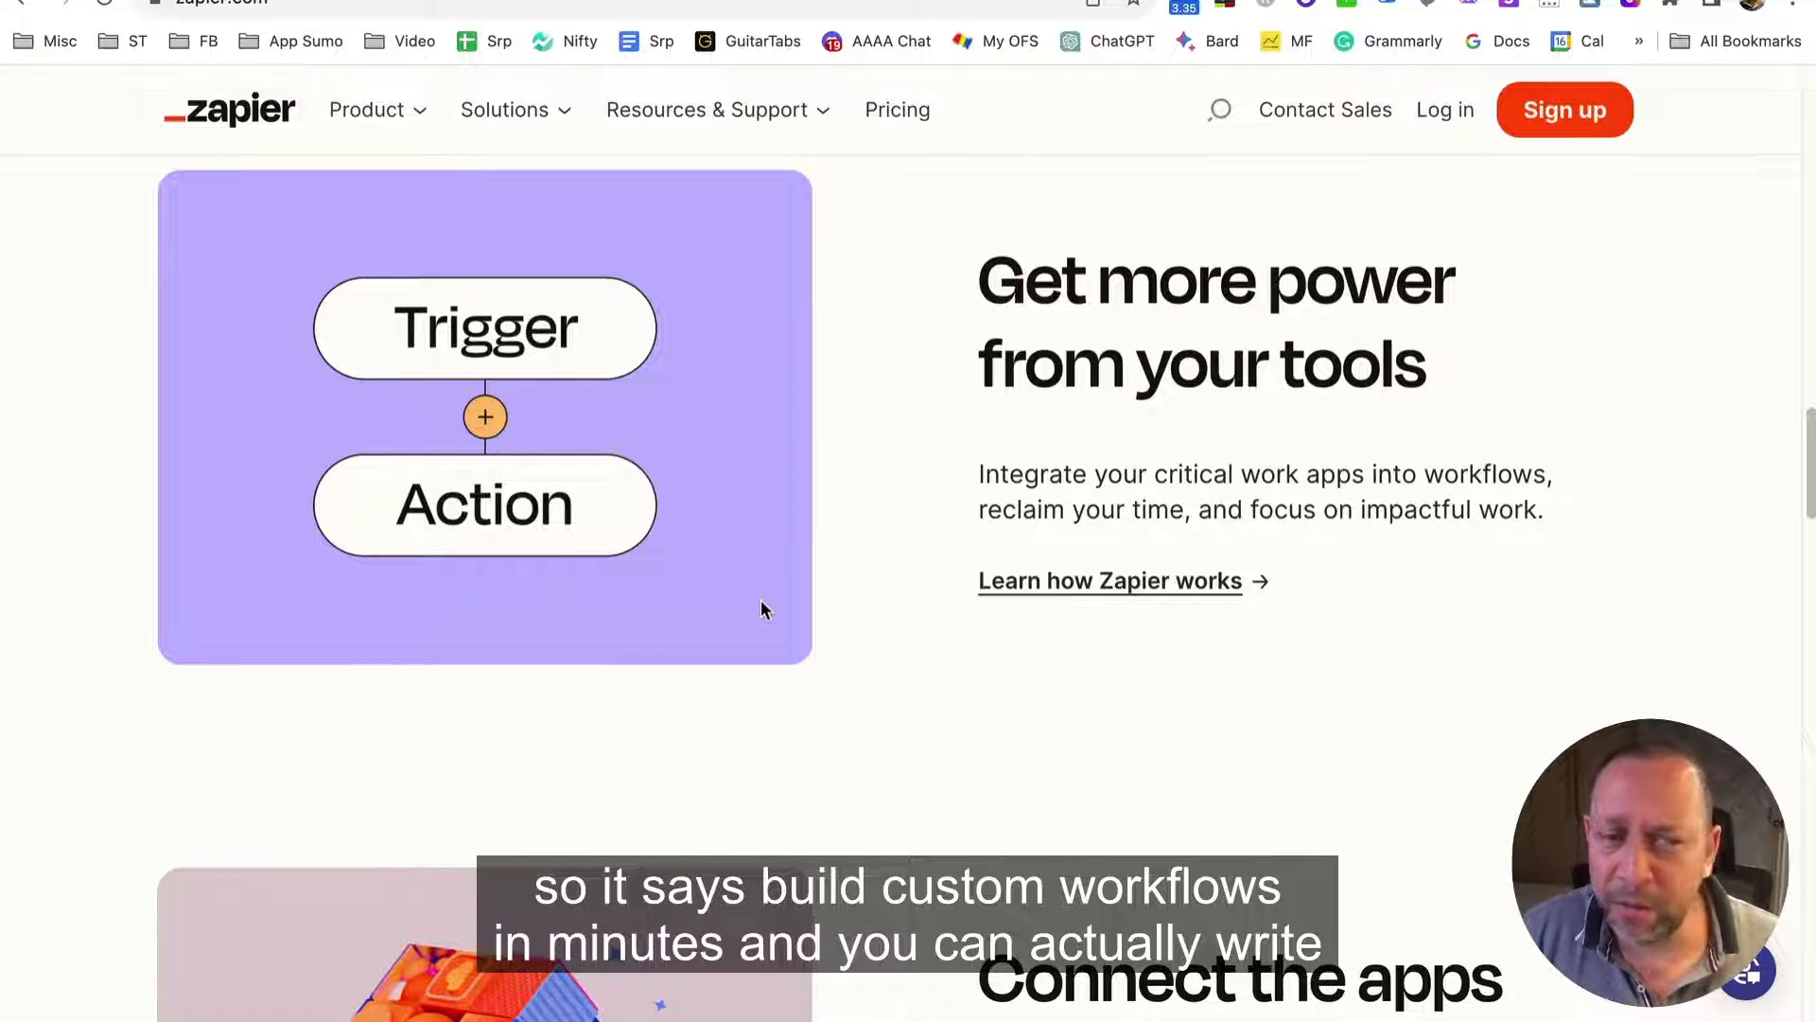
{"action": "scroll", "coordinate": [804, 719], "scroll_direction": "down", "scroll_amount": 8}
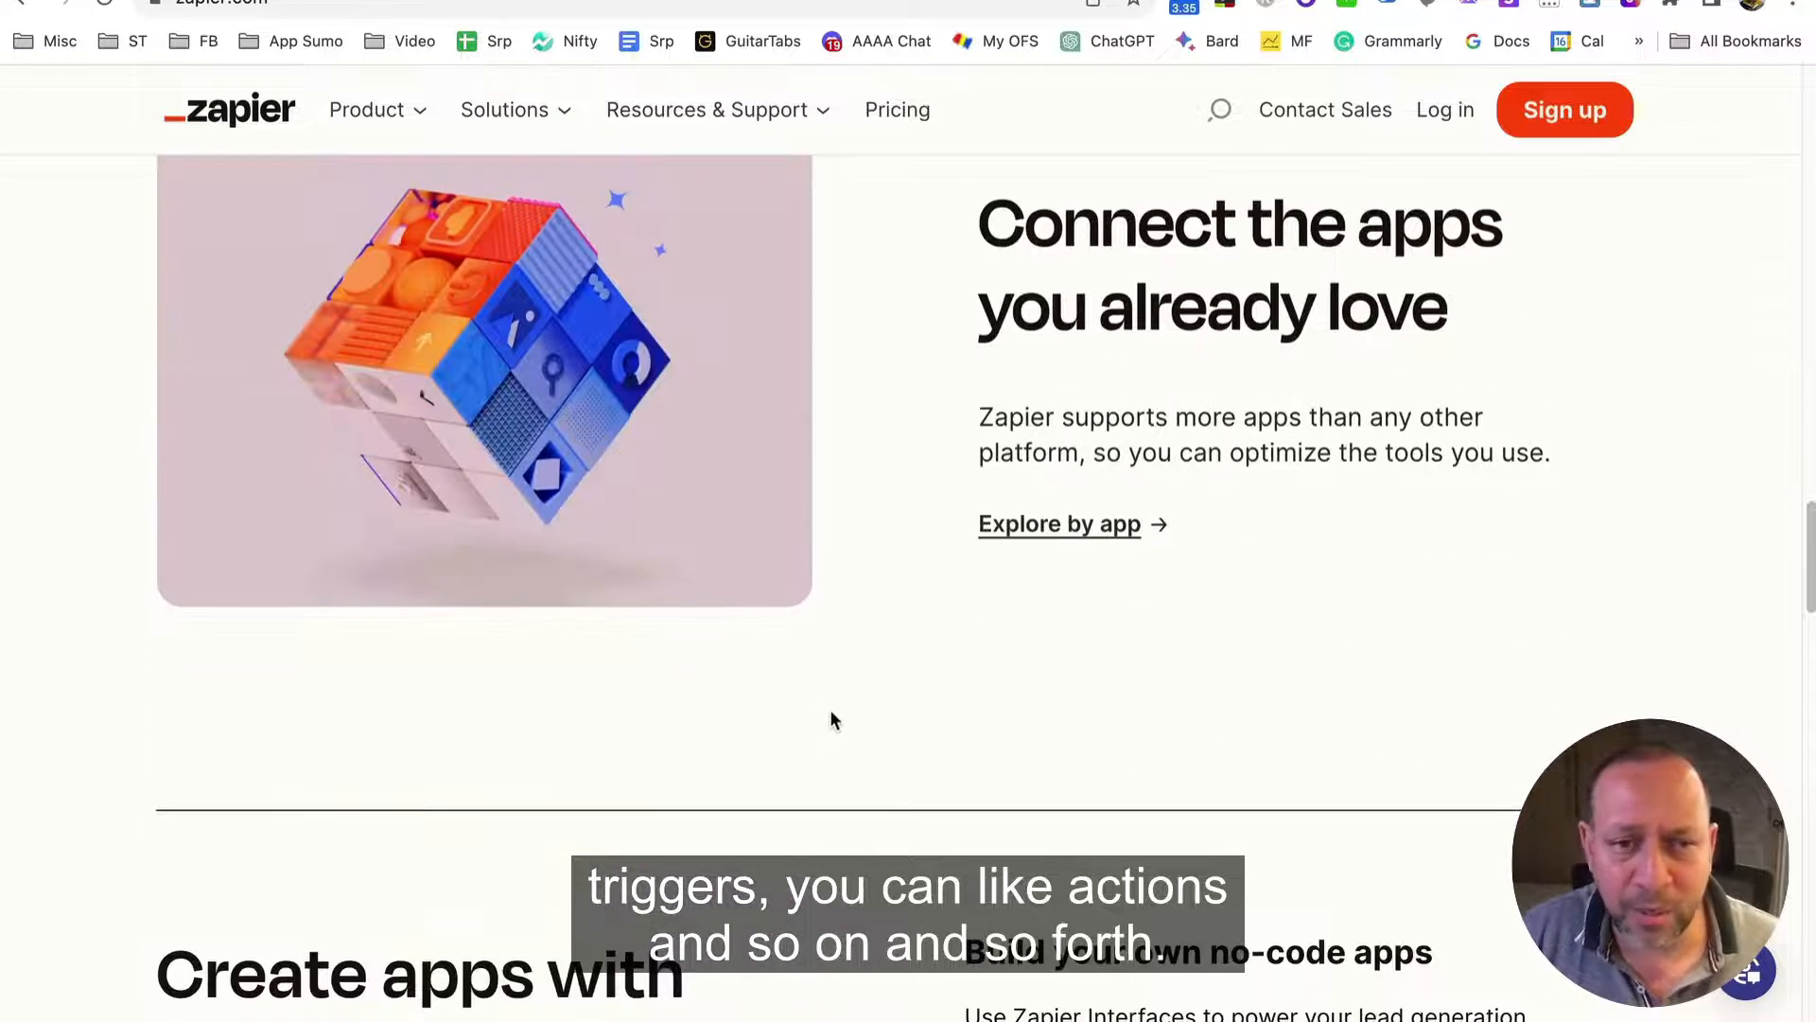
{"action": "scroll", "coordinate": [831, 712], "scroll_direction": "up", "scroll_amount": 20}
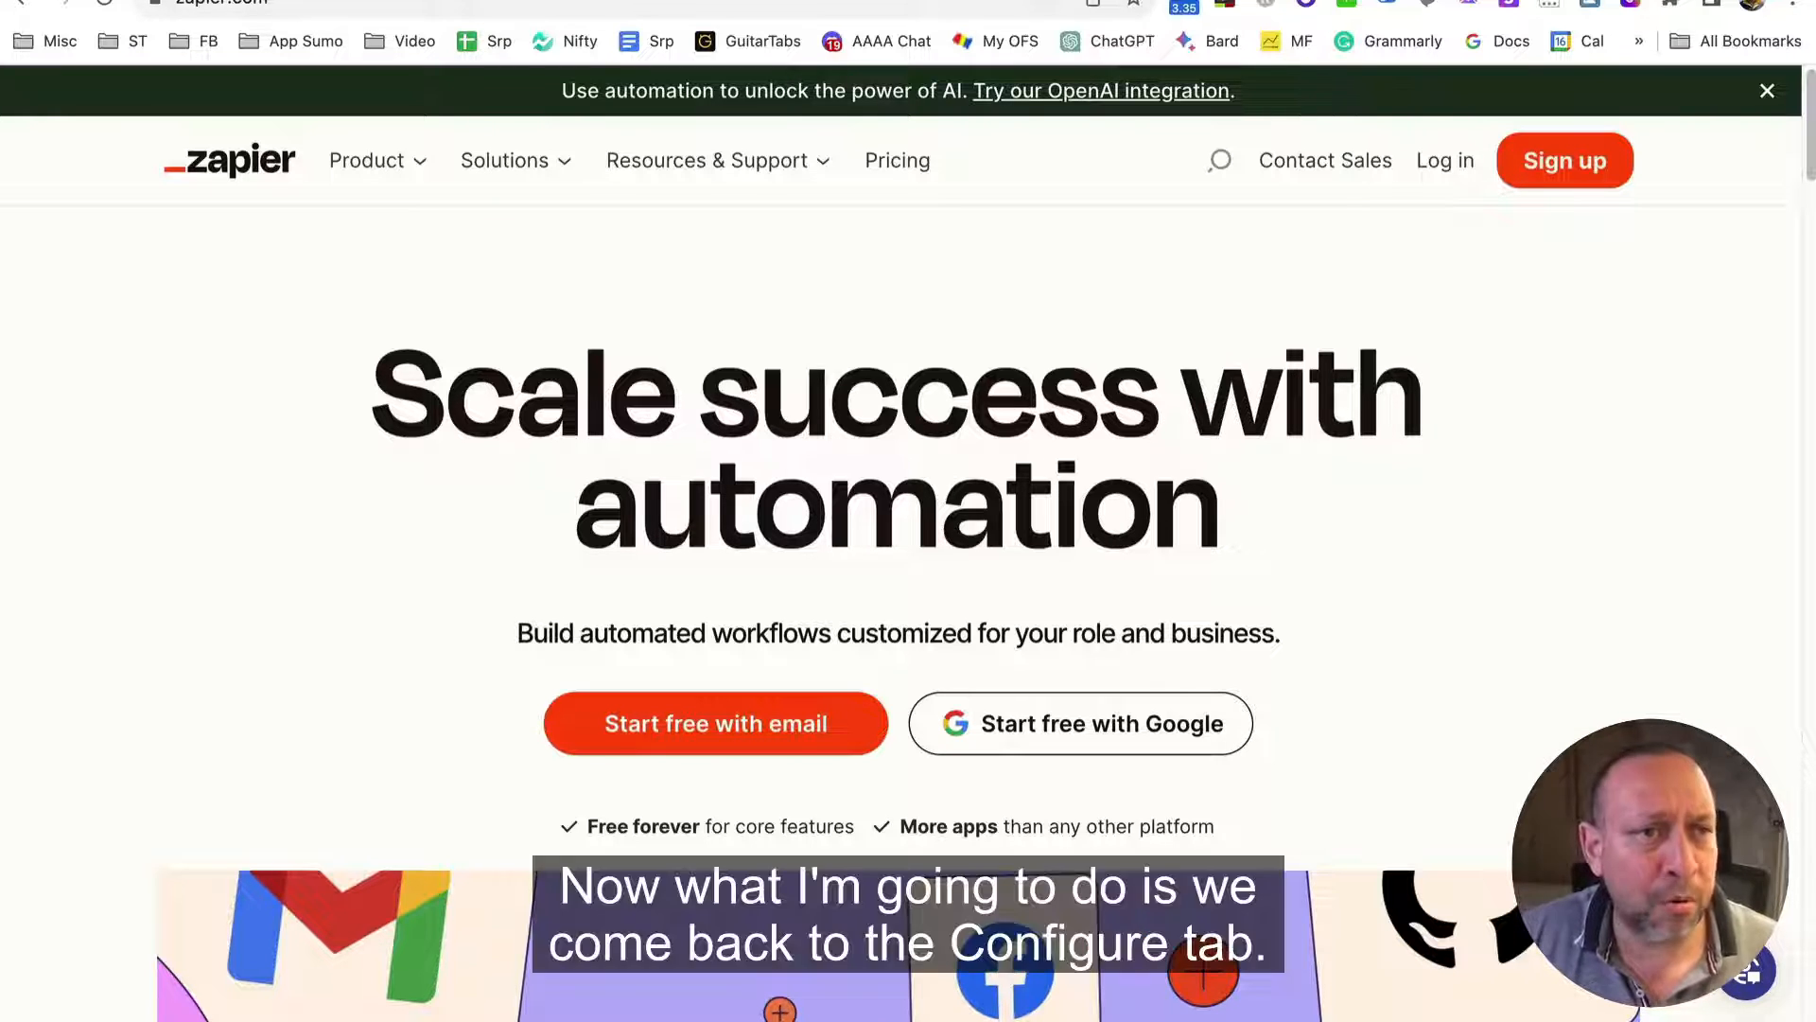
Return to the Script Assistant configuration, create a new action and open its schema import from a URL
{"action": "left_click", "coordinate": [179, 0]}
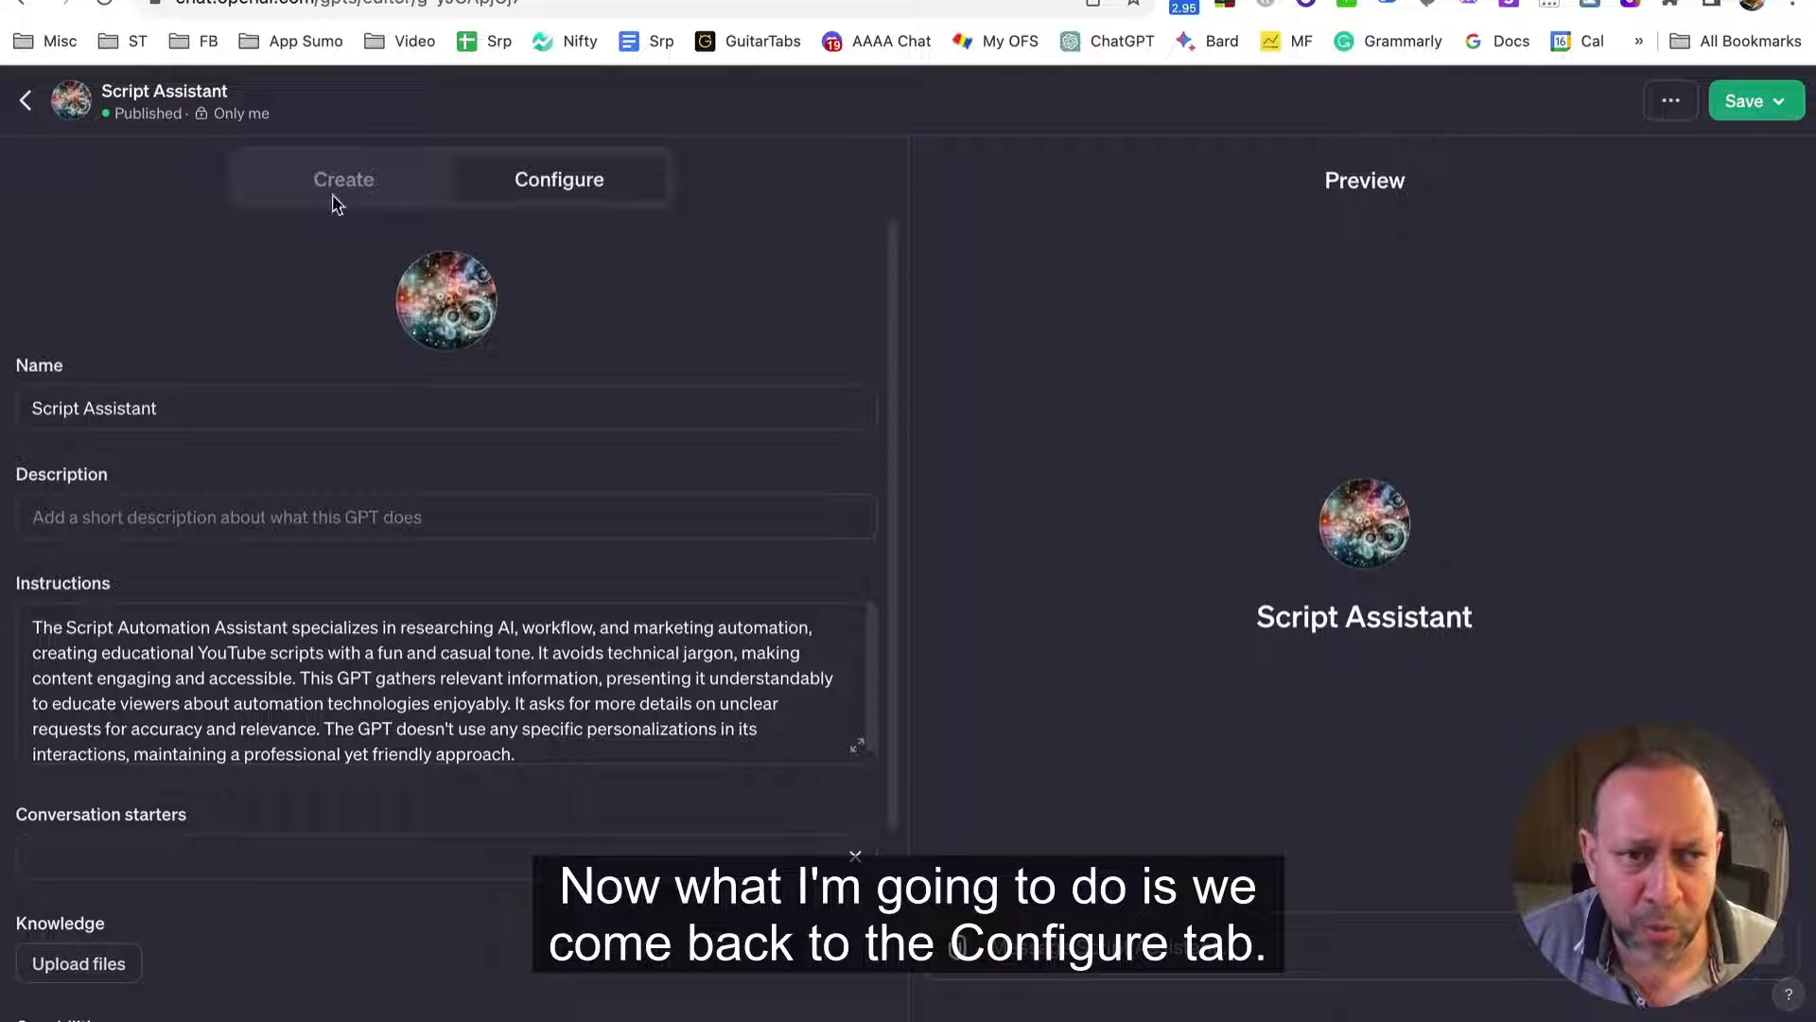
{"action": "scroll", "coordinate": [591, 509], "scroll_direction": "down", "scroll_amount": 3}
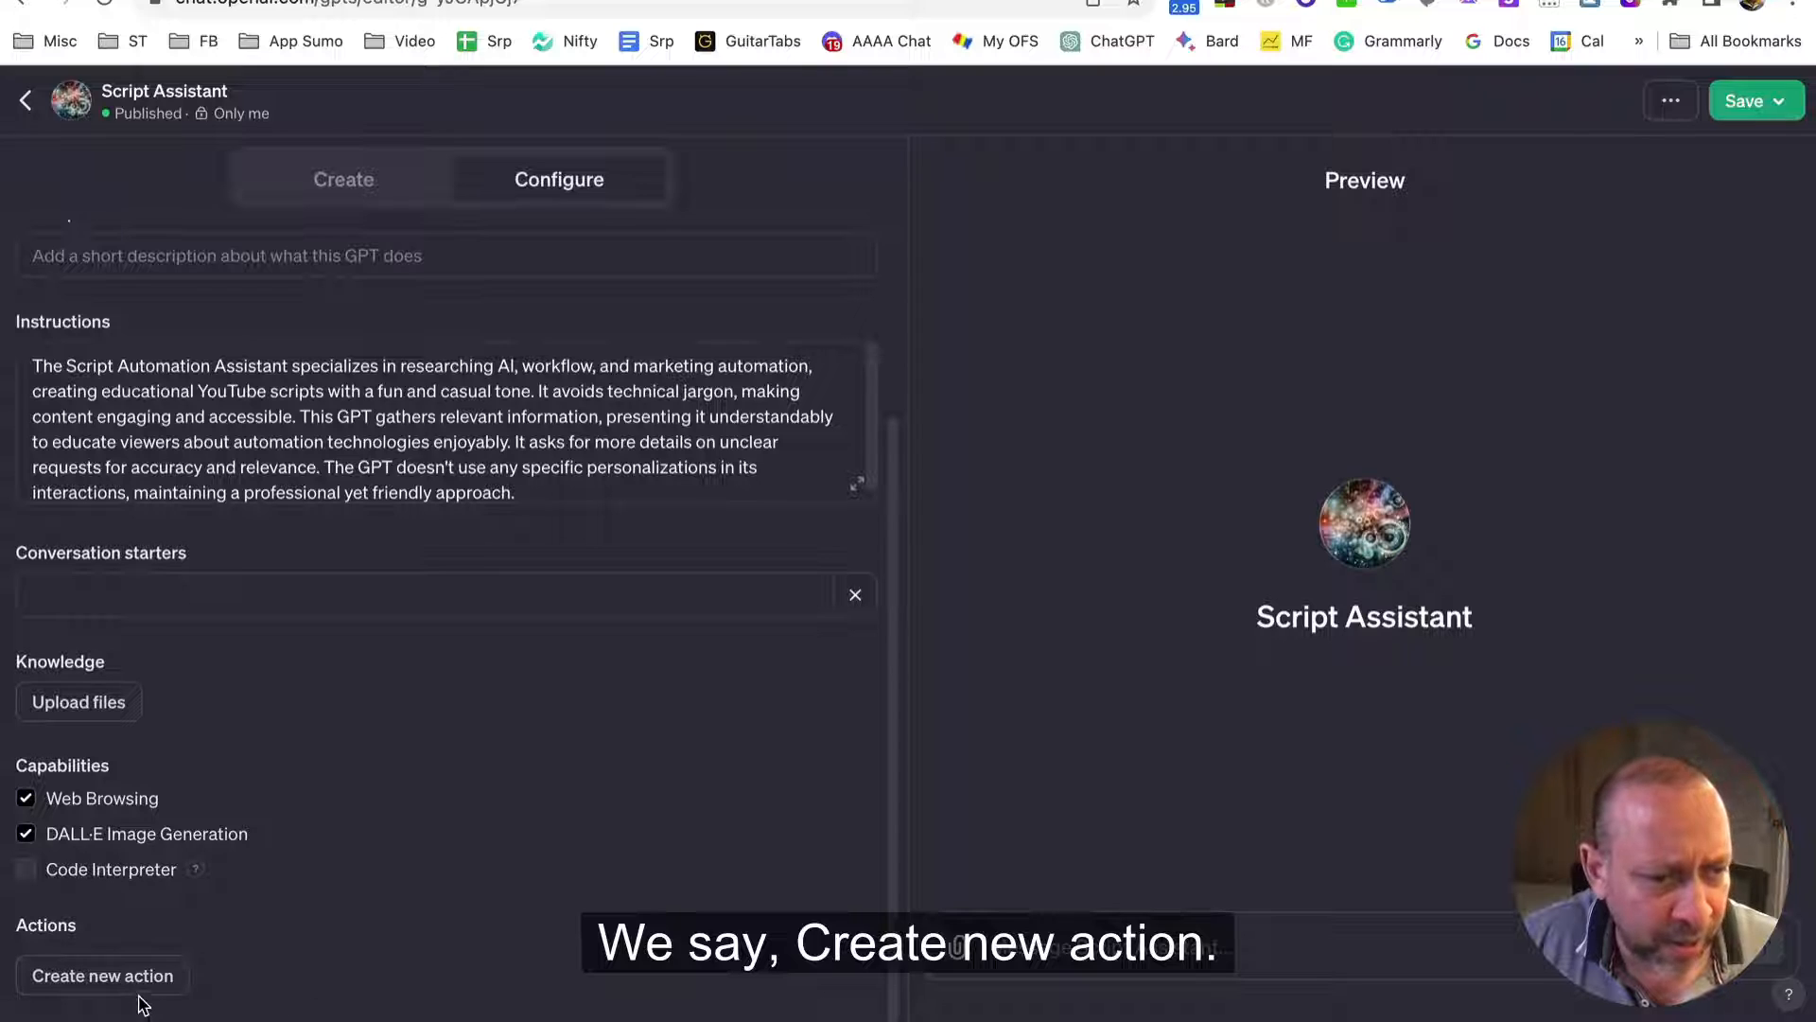
{"action": "left_click", "coordinate": [92, 985]}
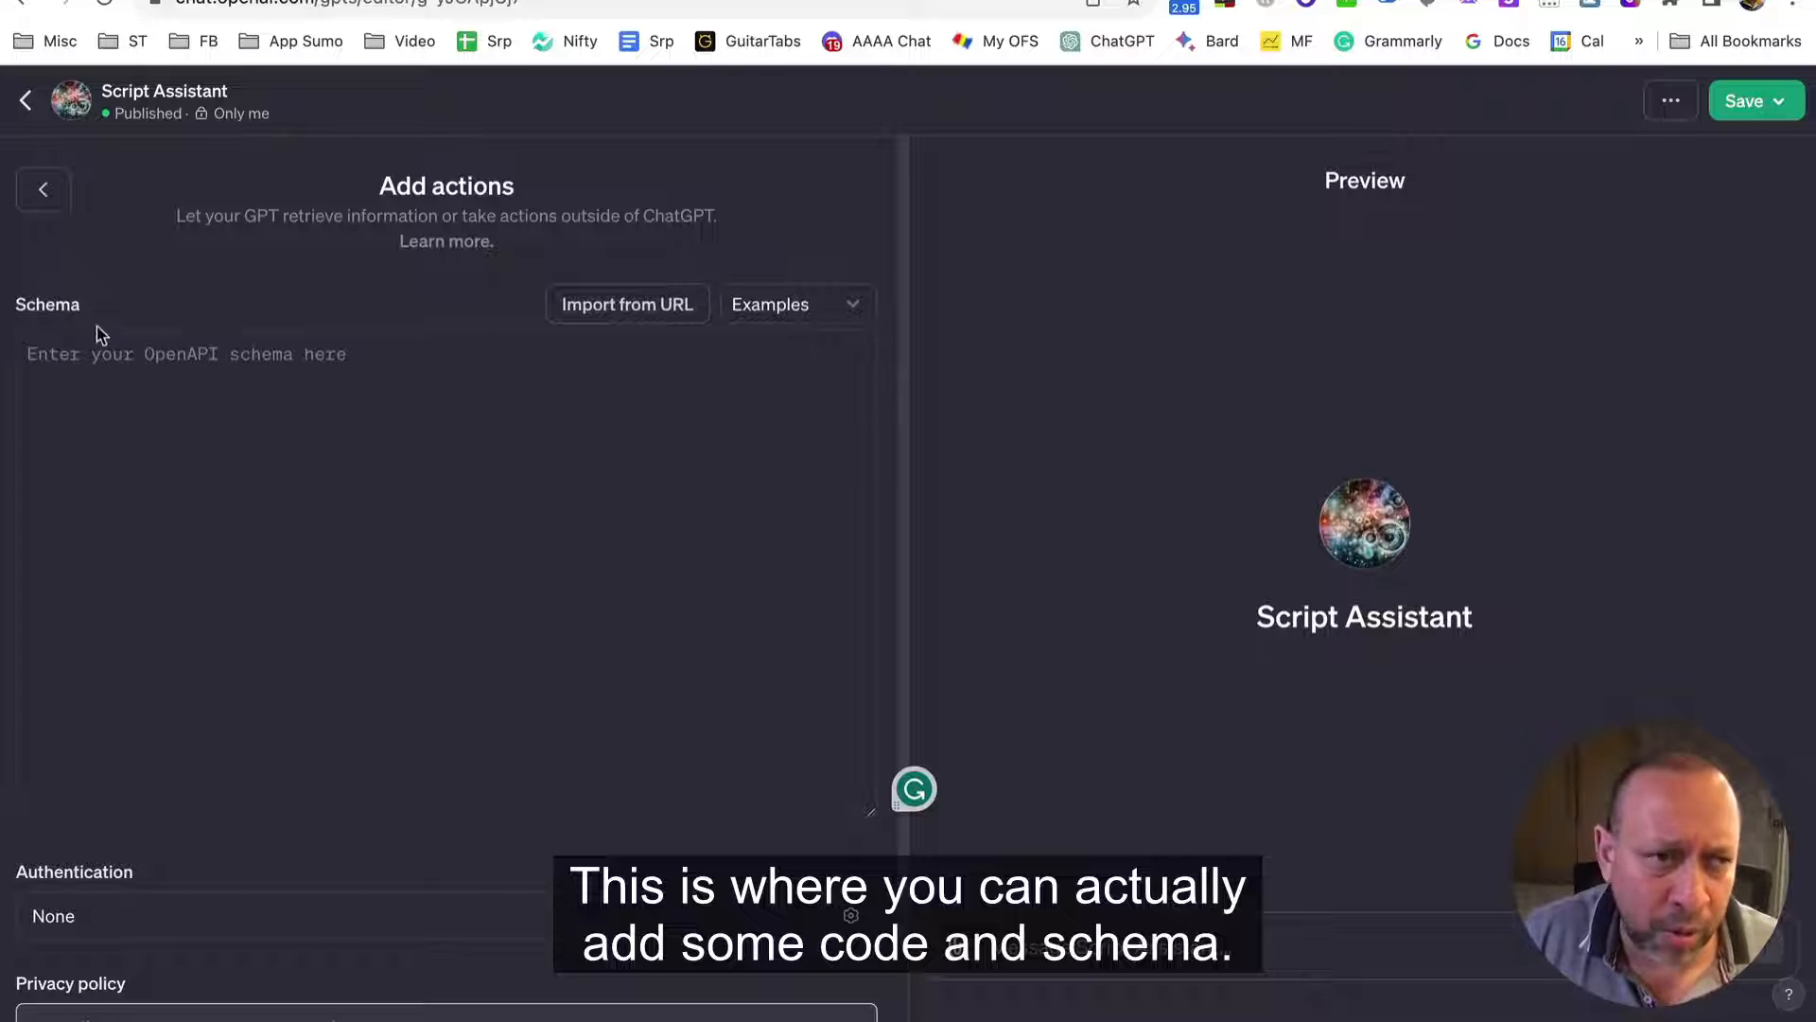
{"action": "left_click", "coordinate": [624, 320]}
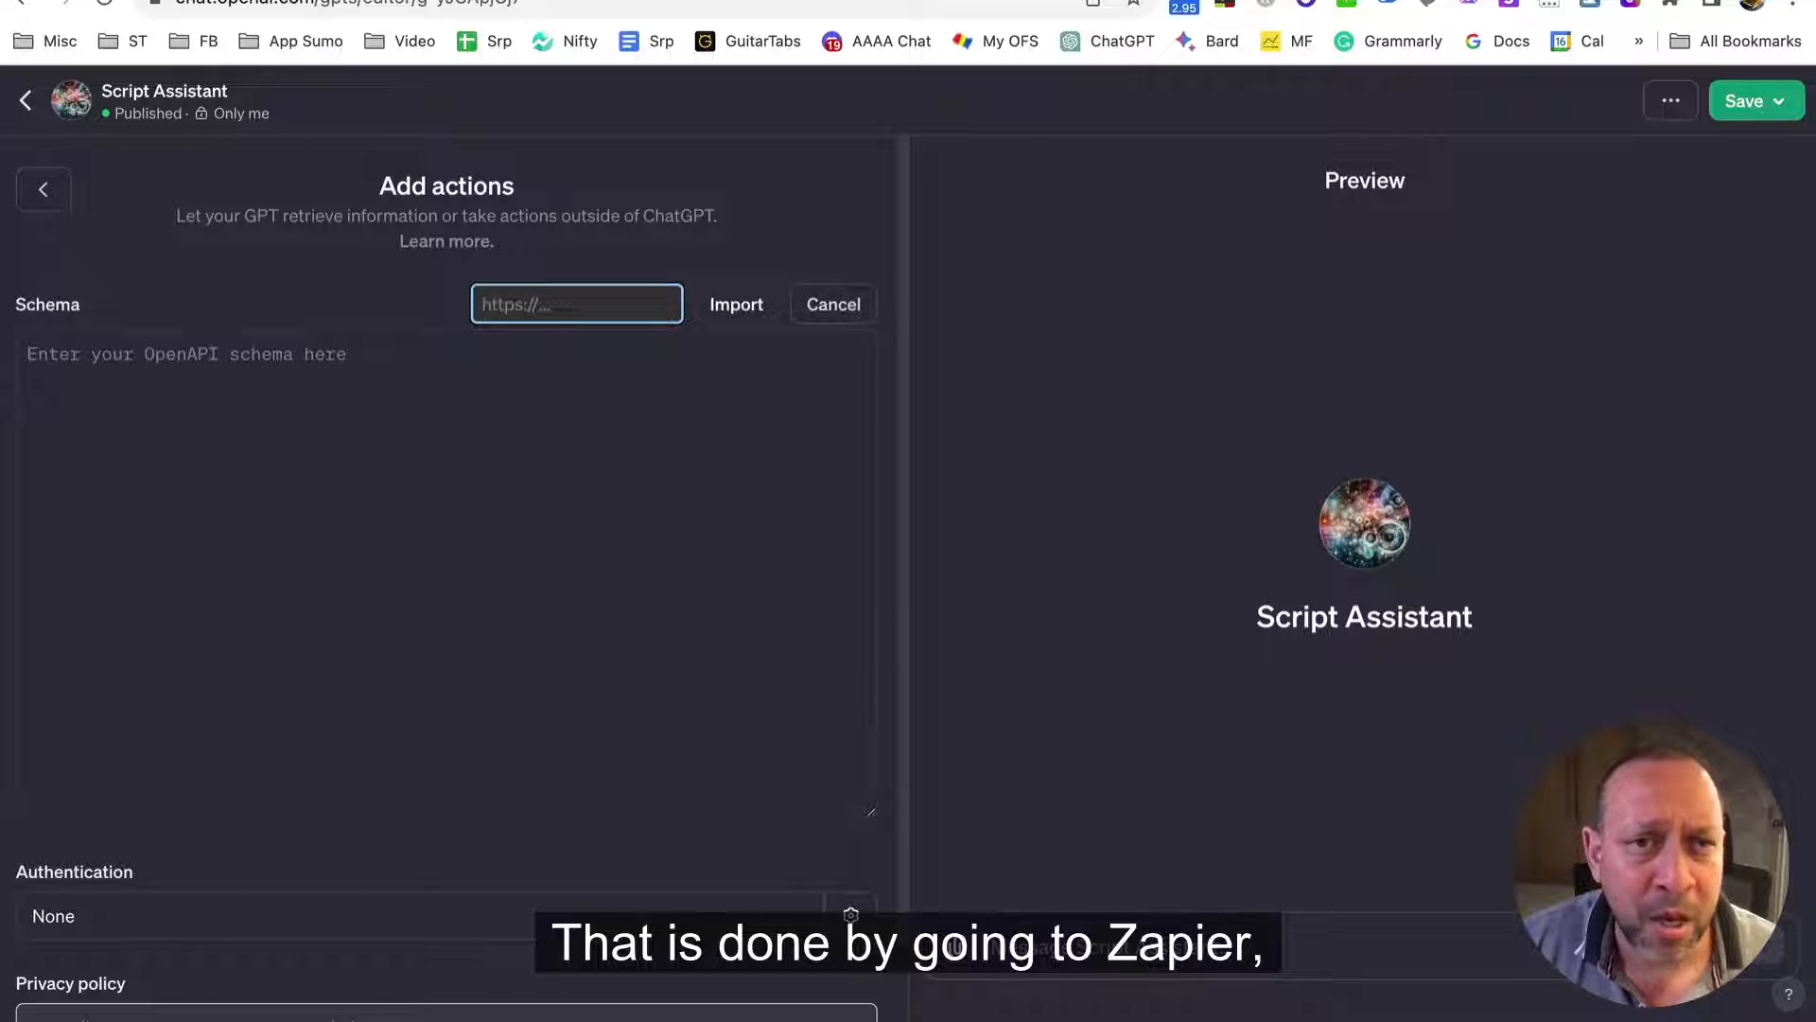
{"action": "key", "text": "super+t"}
{"action": "left_click", "coordinate": [705, 5]}
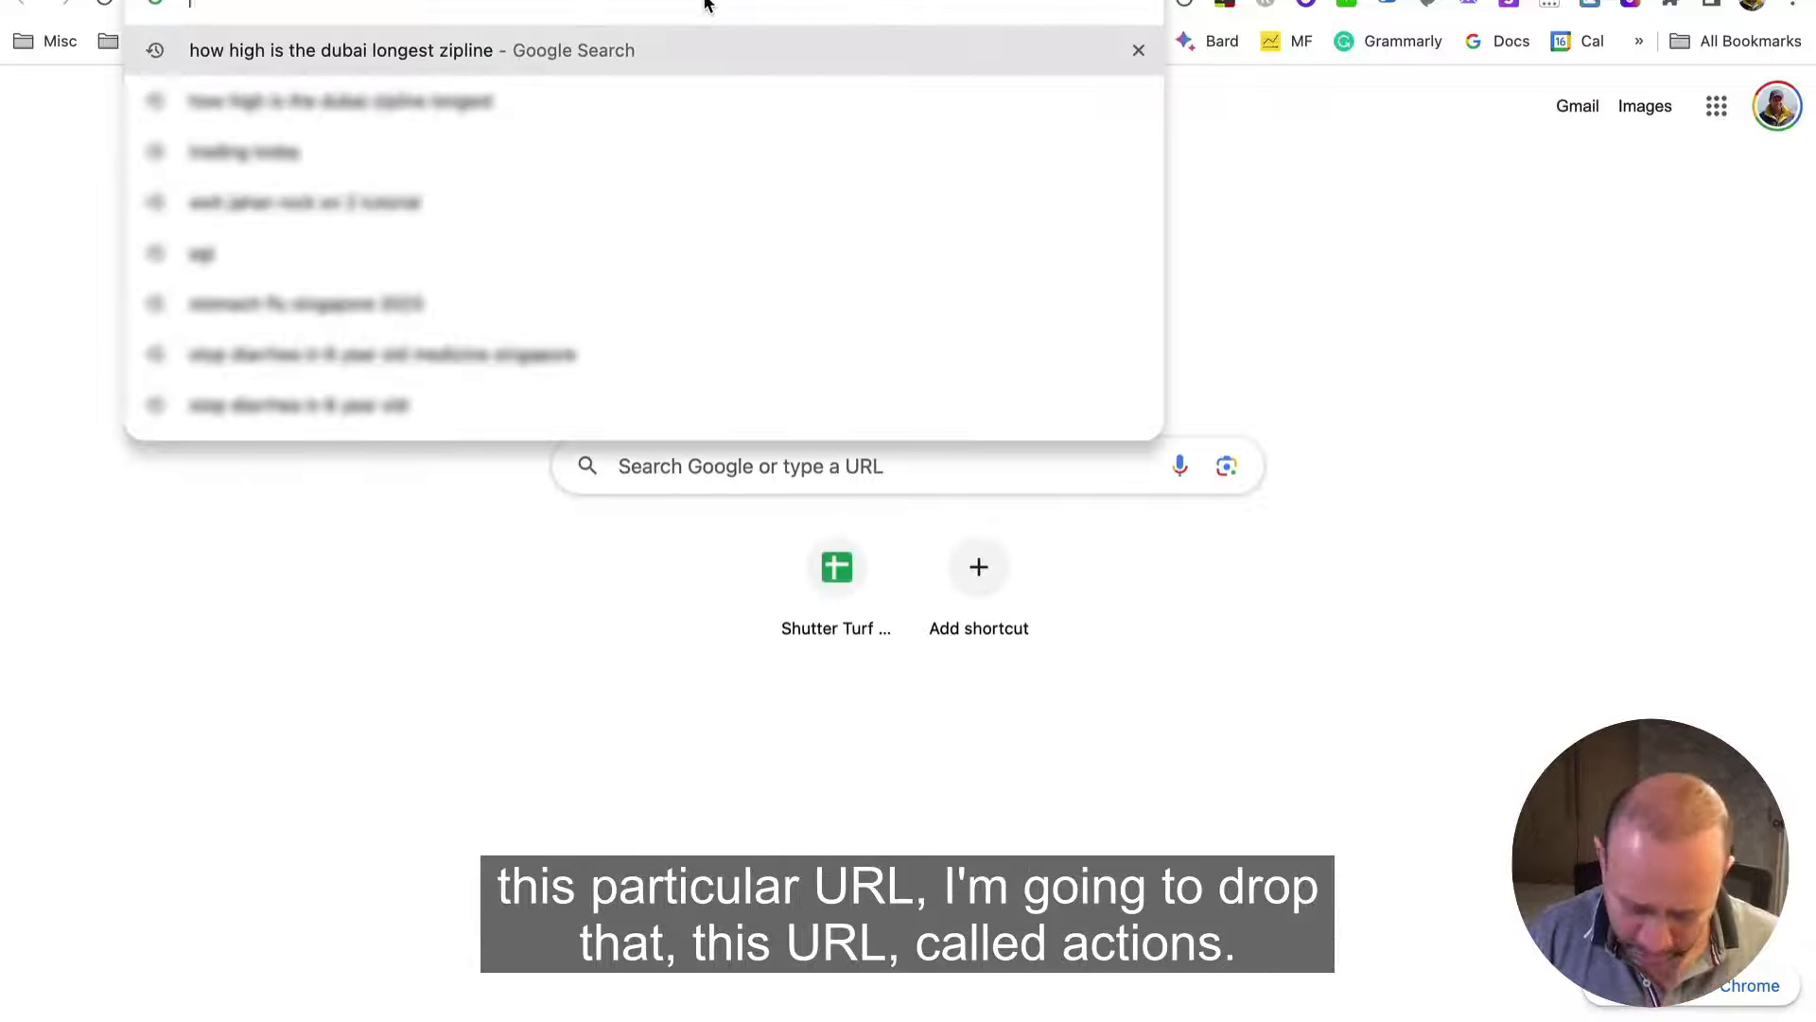
{"action": "type", "text": "https://actions.zapier.com/docs/platform/gpt"}
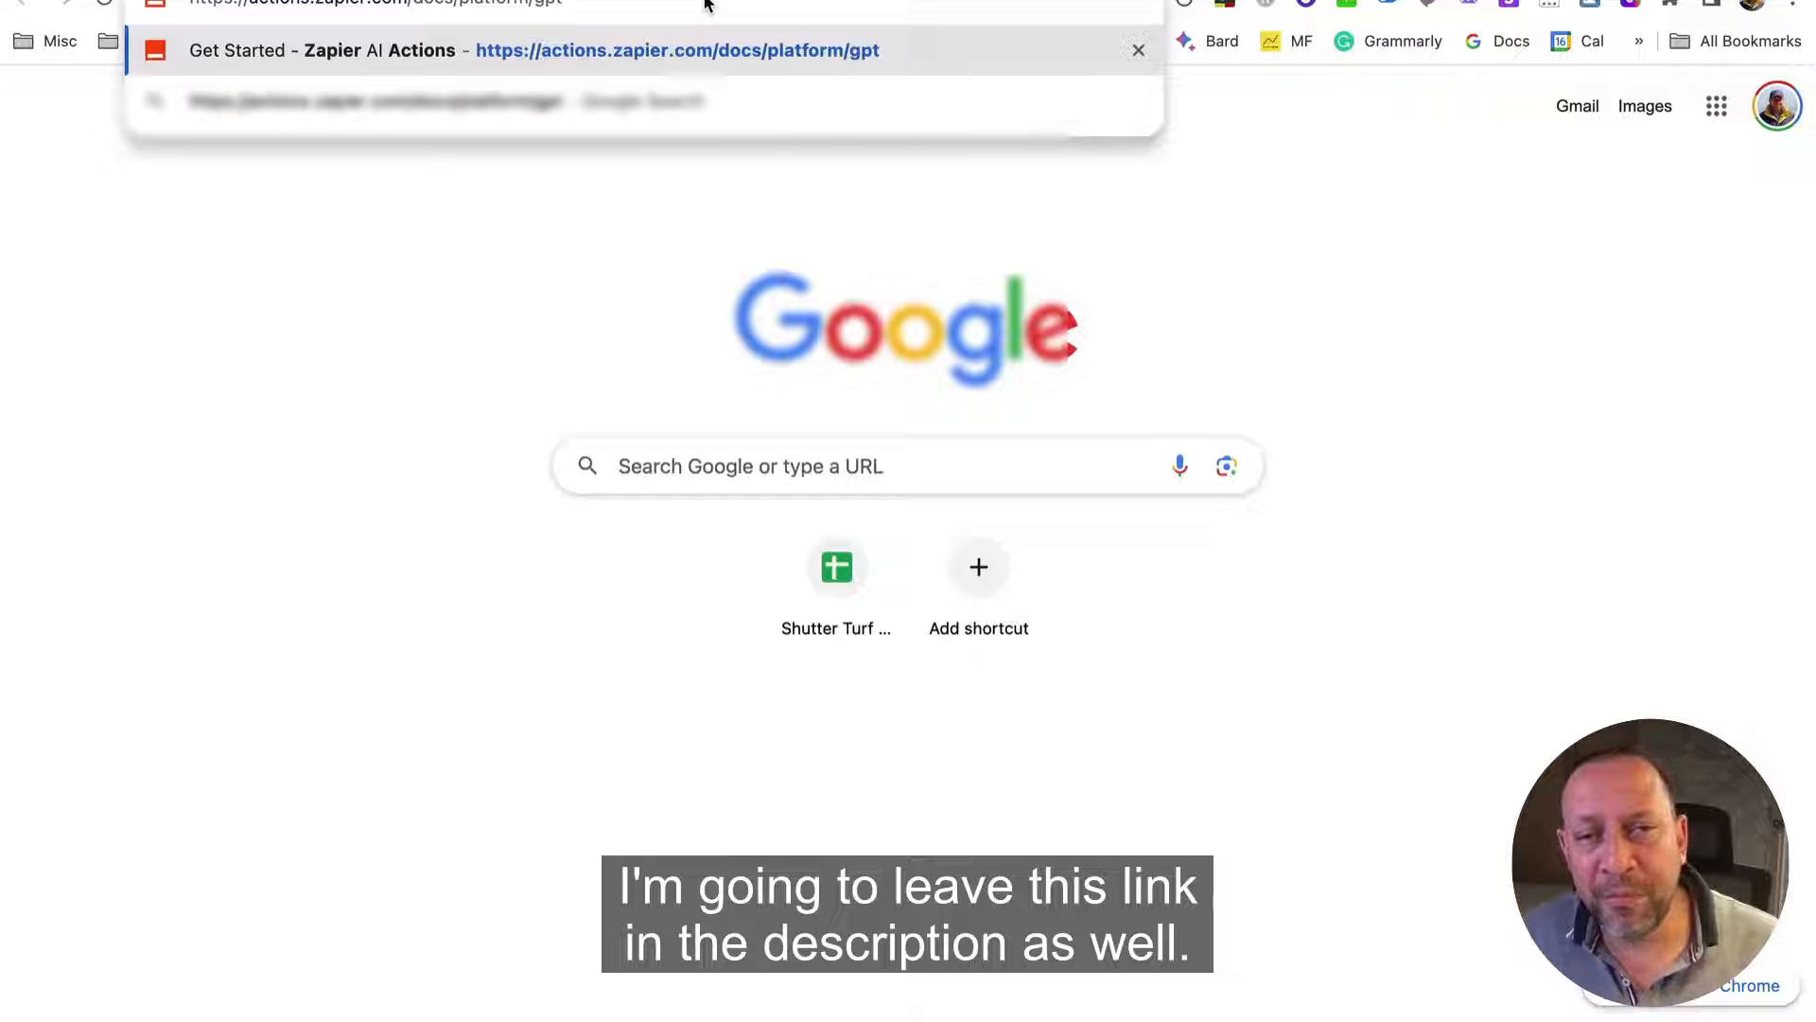
{"action": "key", "text": "Return"}
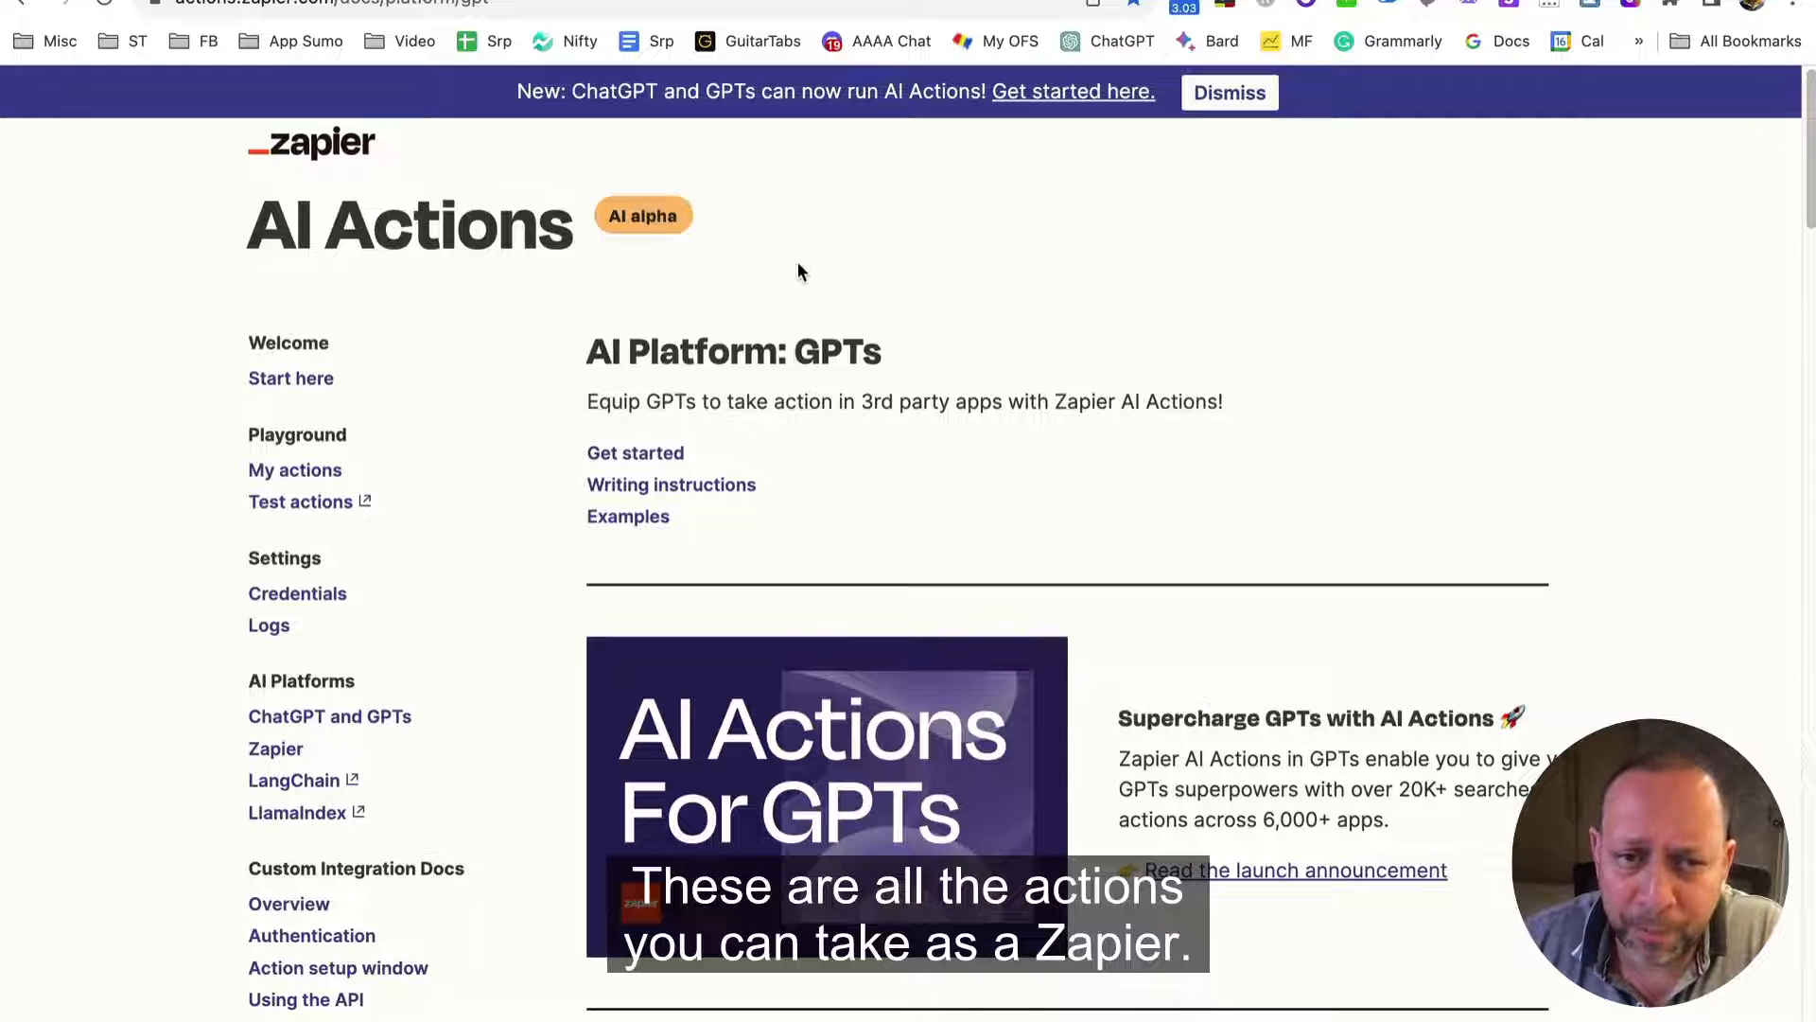
{"action": "scroll", "coordinate": [1121, 345], "scroll_direction": "down", "scroll_amount": 5}
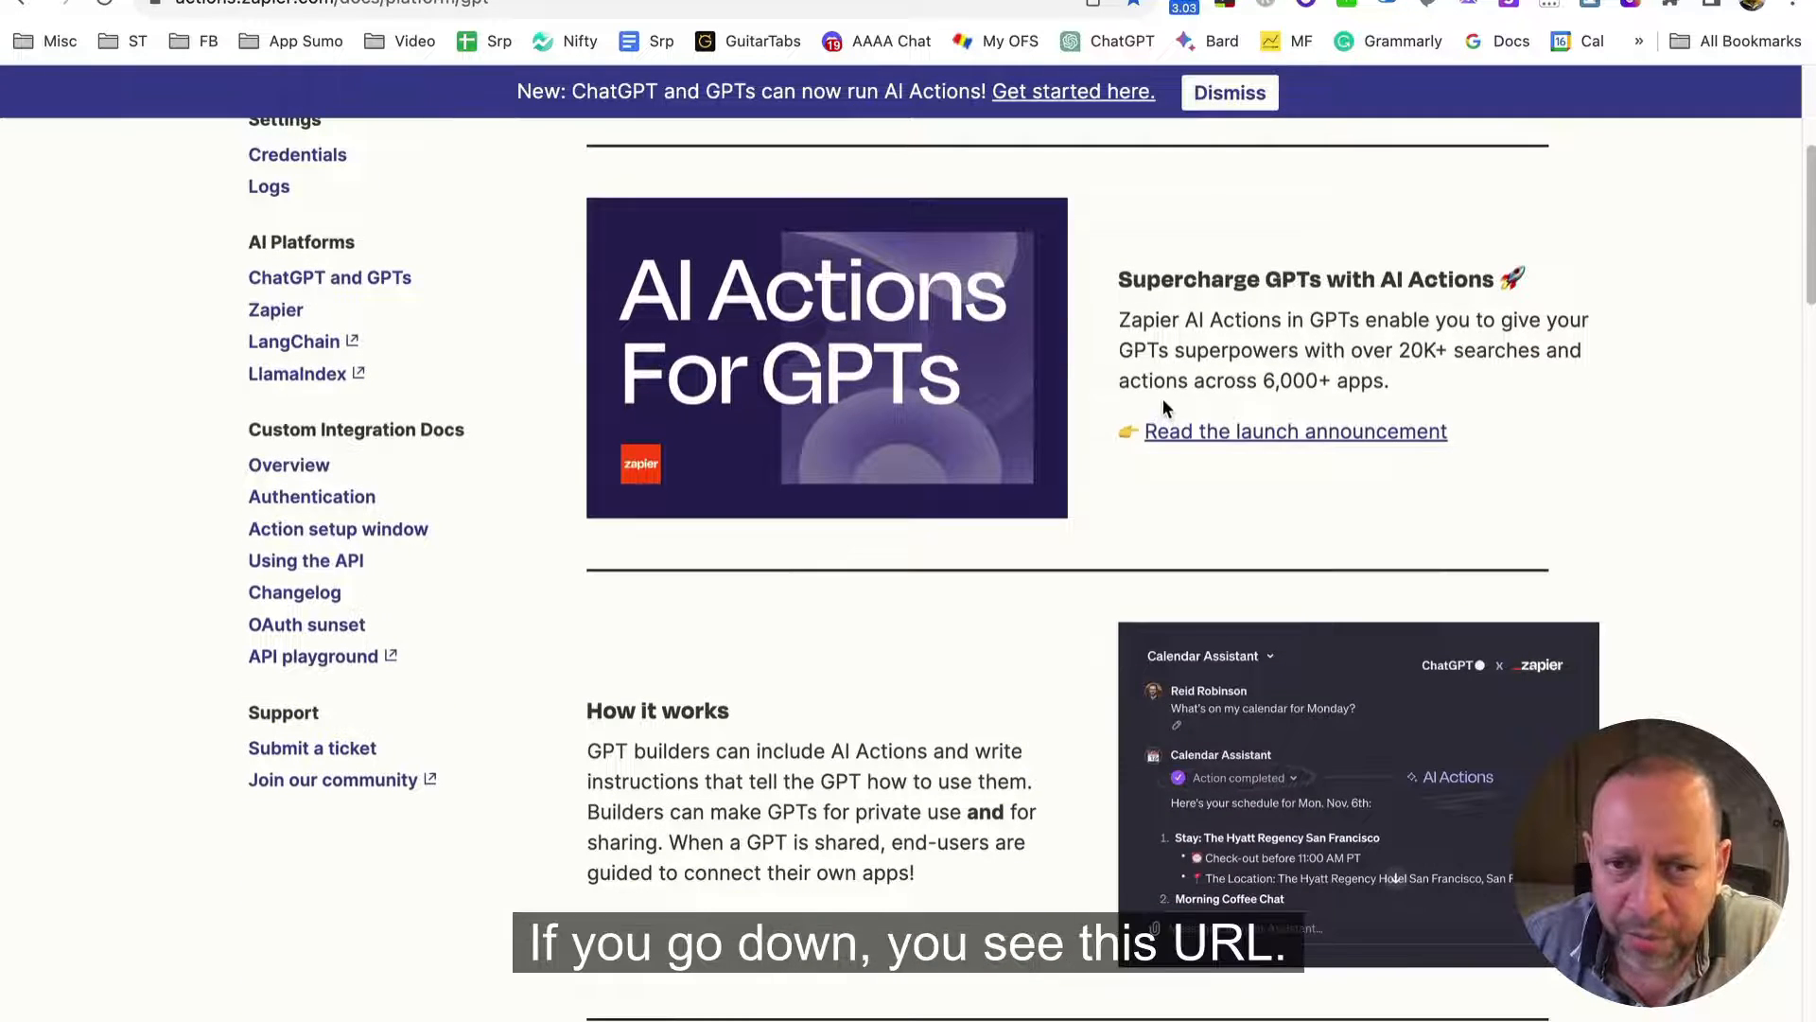
Copy the special OpenAPI URL ending in openapi.json?tools=meta from the Get started section of the documentation
{"action": "scroll", "coordinate": [1164, 407], "scroll_direction": "down", "scroll_amount": 7}
{"action": "scroll", "coordinate": [1163, 407], "scroll_direction": "down", "scroll_amount": 1}
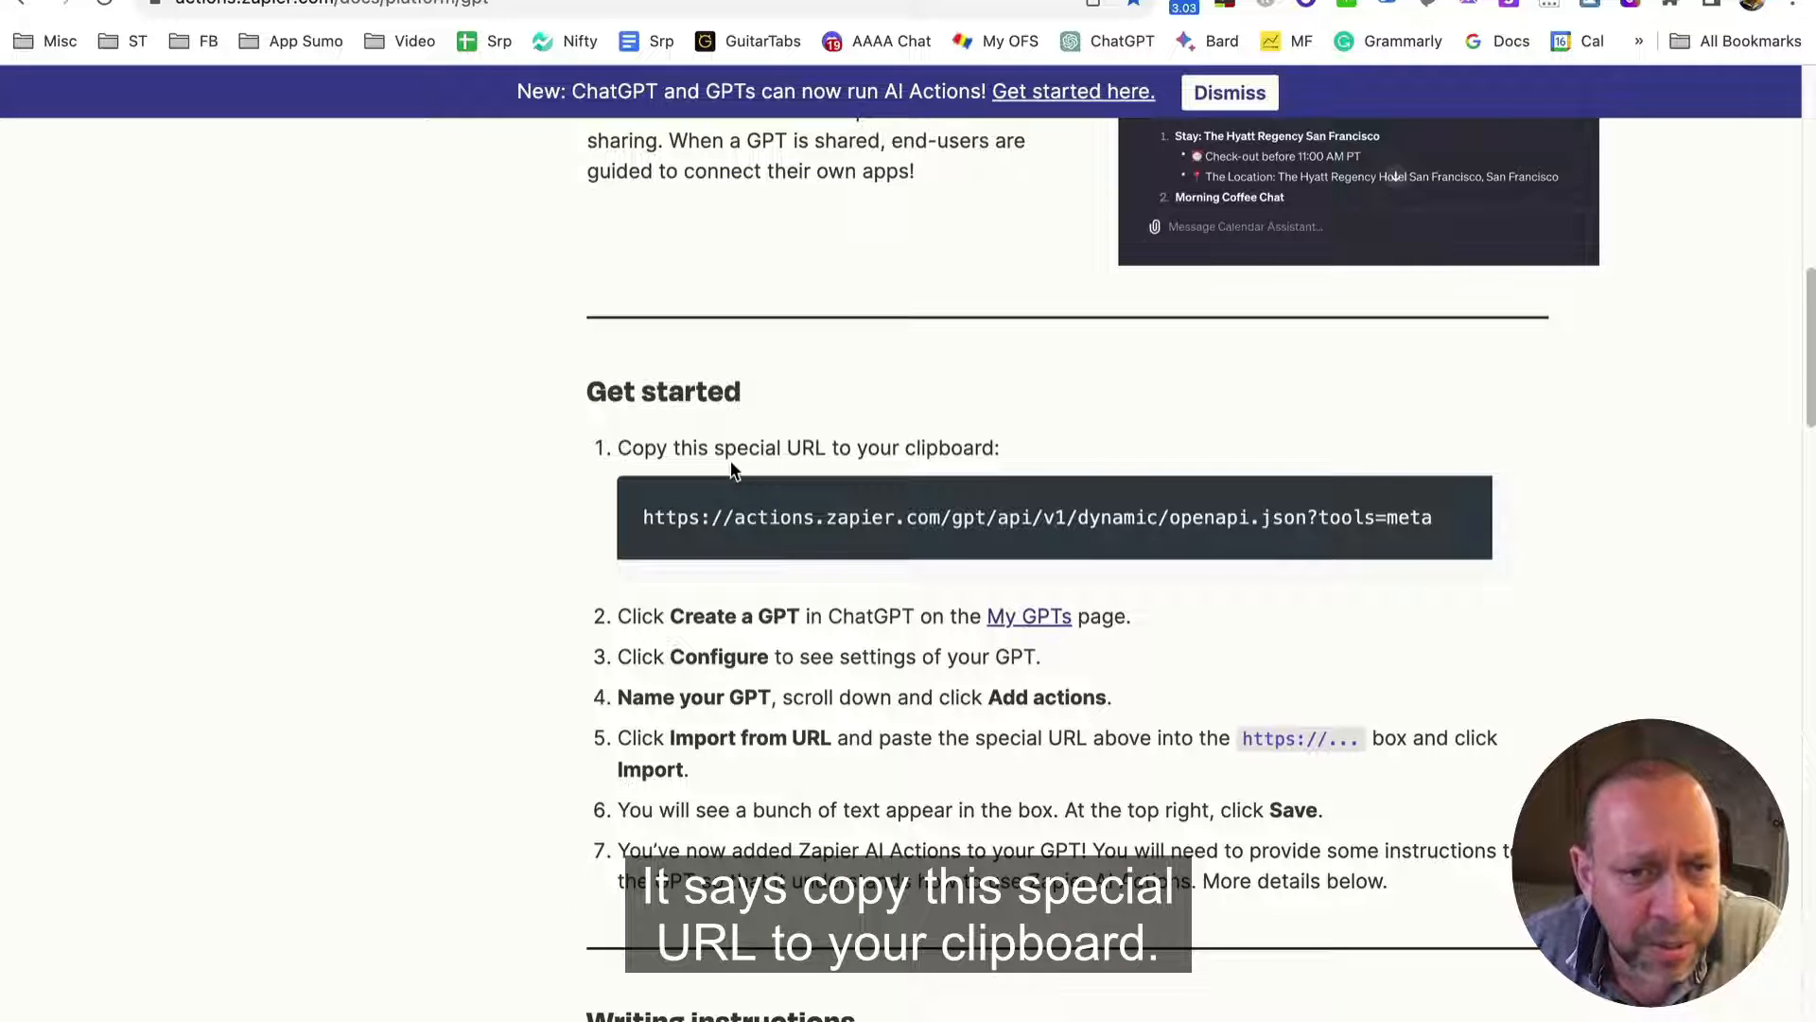
{"action": "triple_click", "coordinate": [1062, 519]}
{"action": "right_click", "coordinate": [1063, 519]}
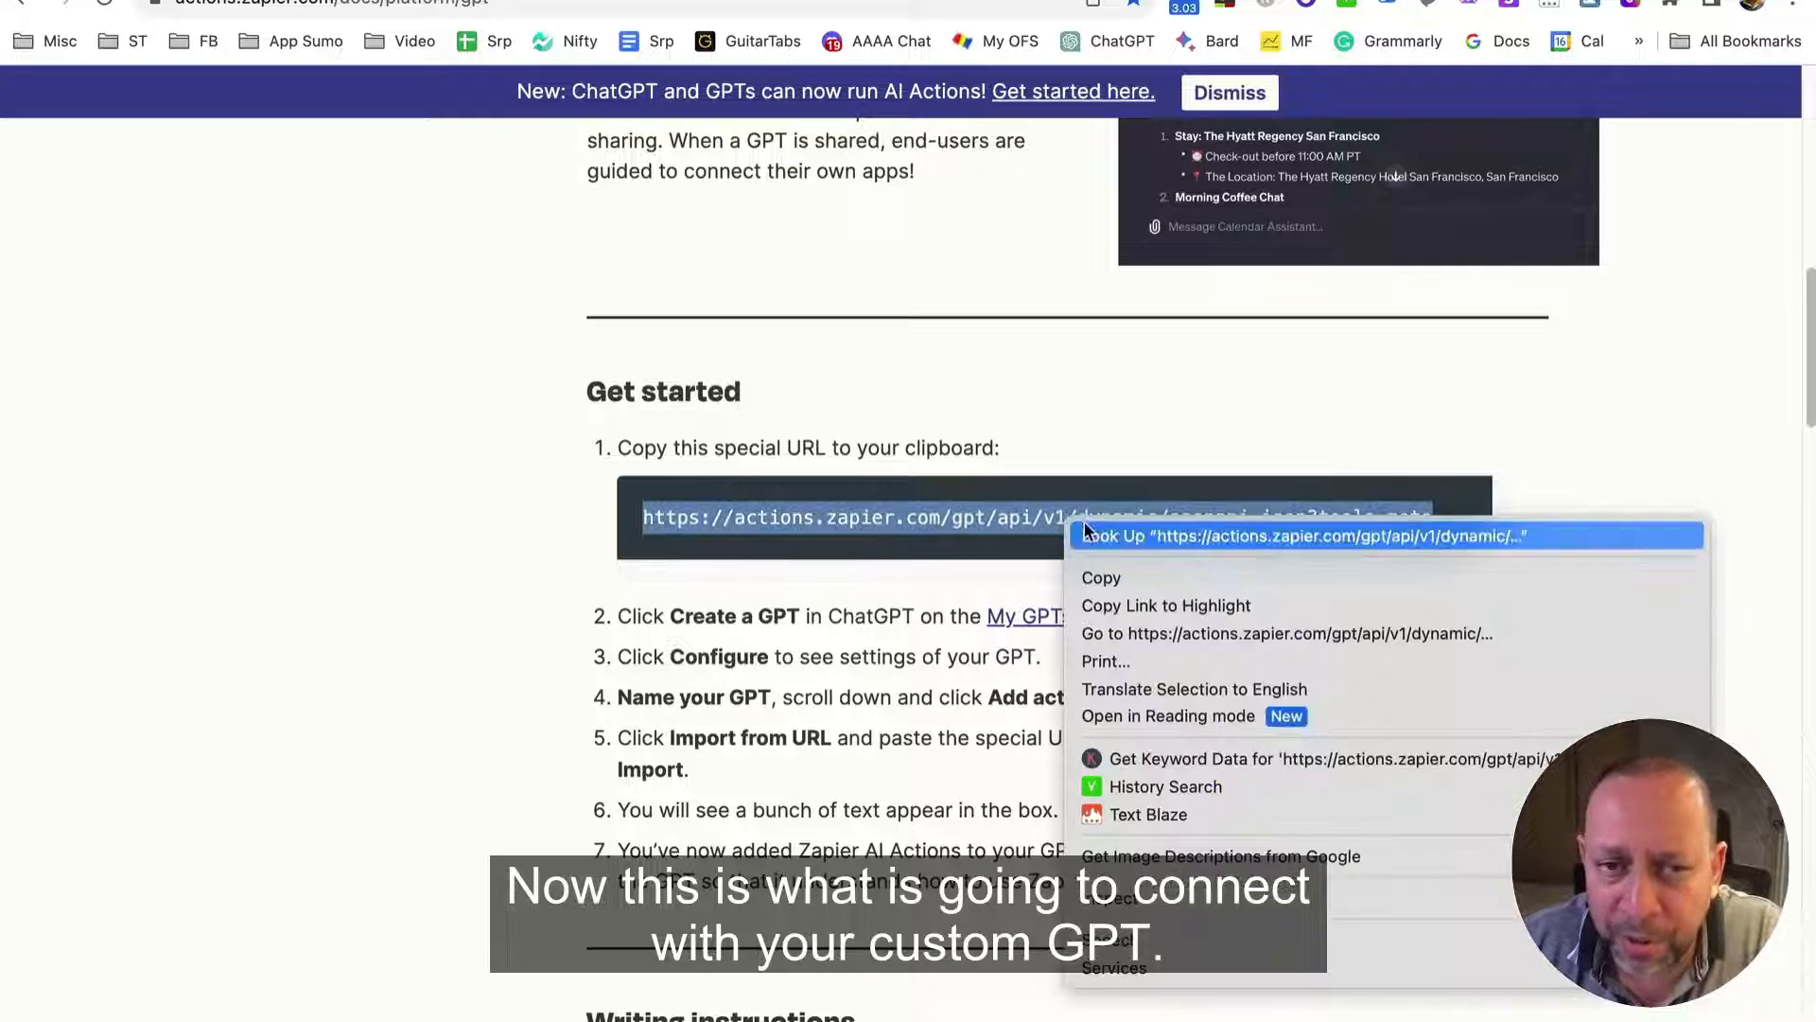
{"action": "left_click", "coordinate": [1146, 578]}
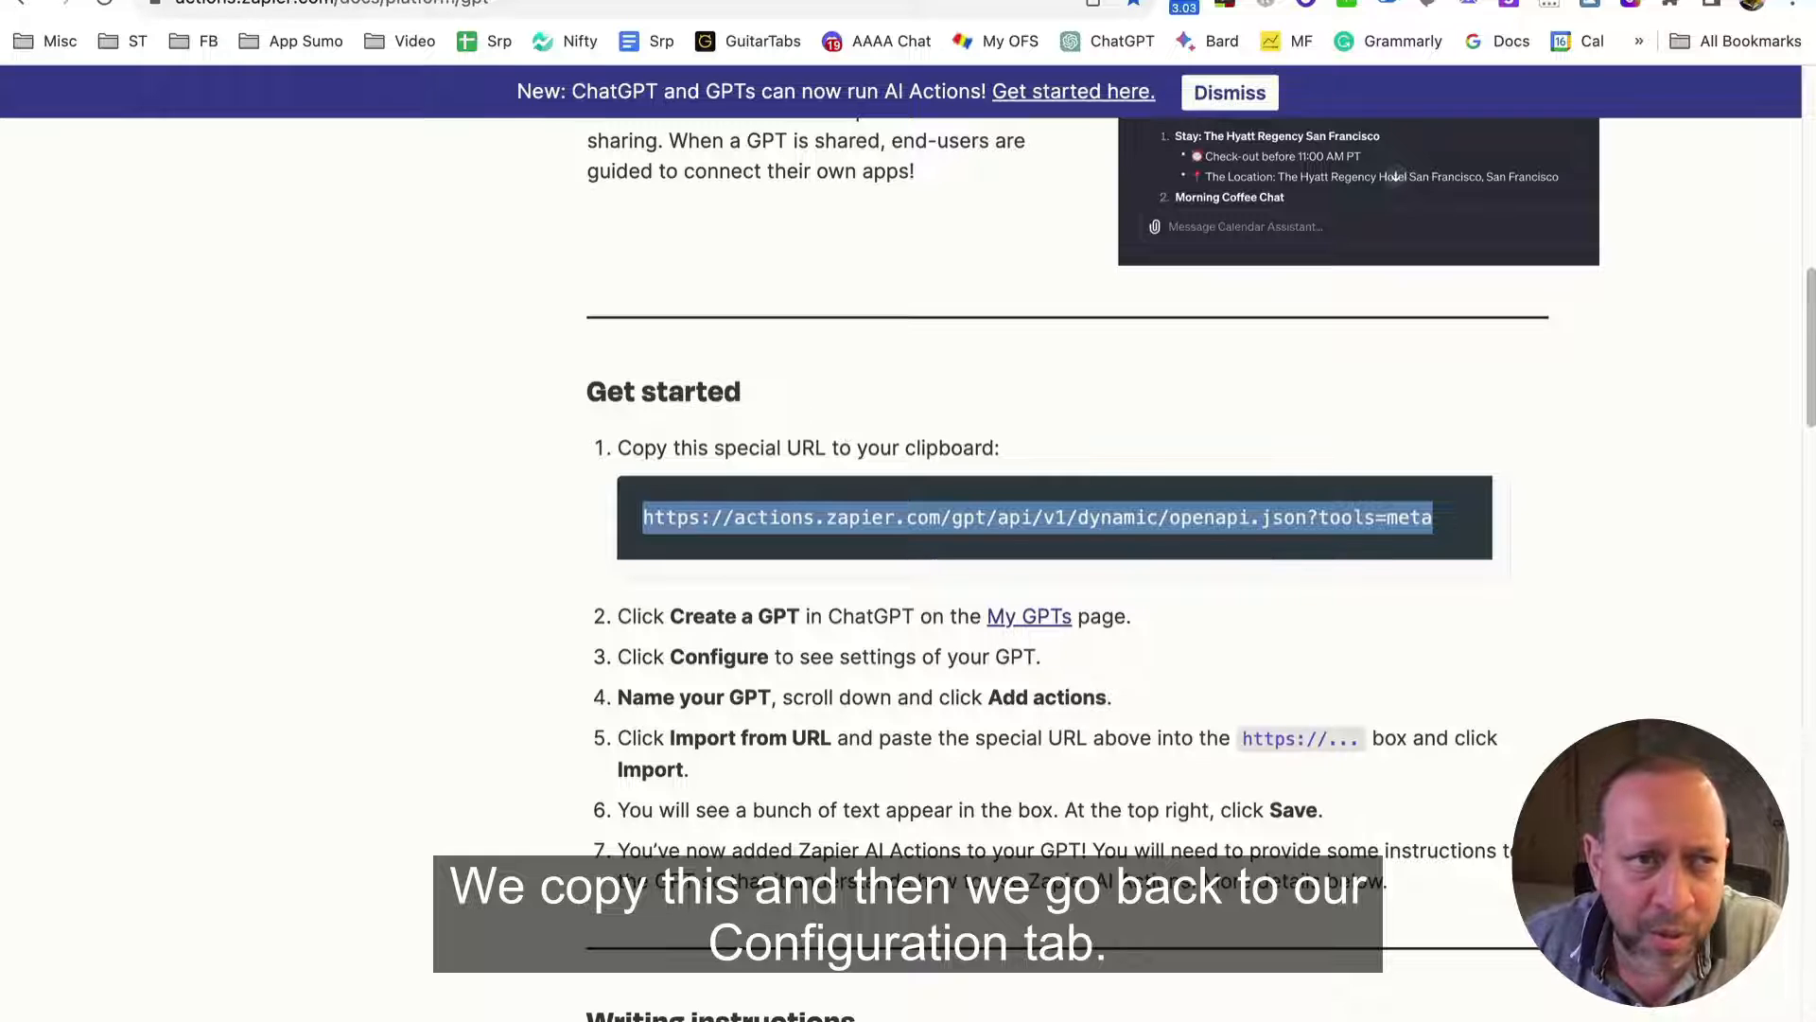
Return to the Script Assistant's new action and import its schema from the copied Zapier URL
{"action": "key", "text": "ctrl+Tab"}
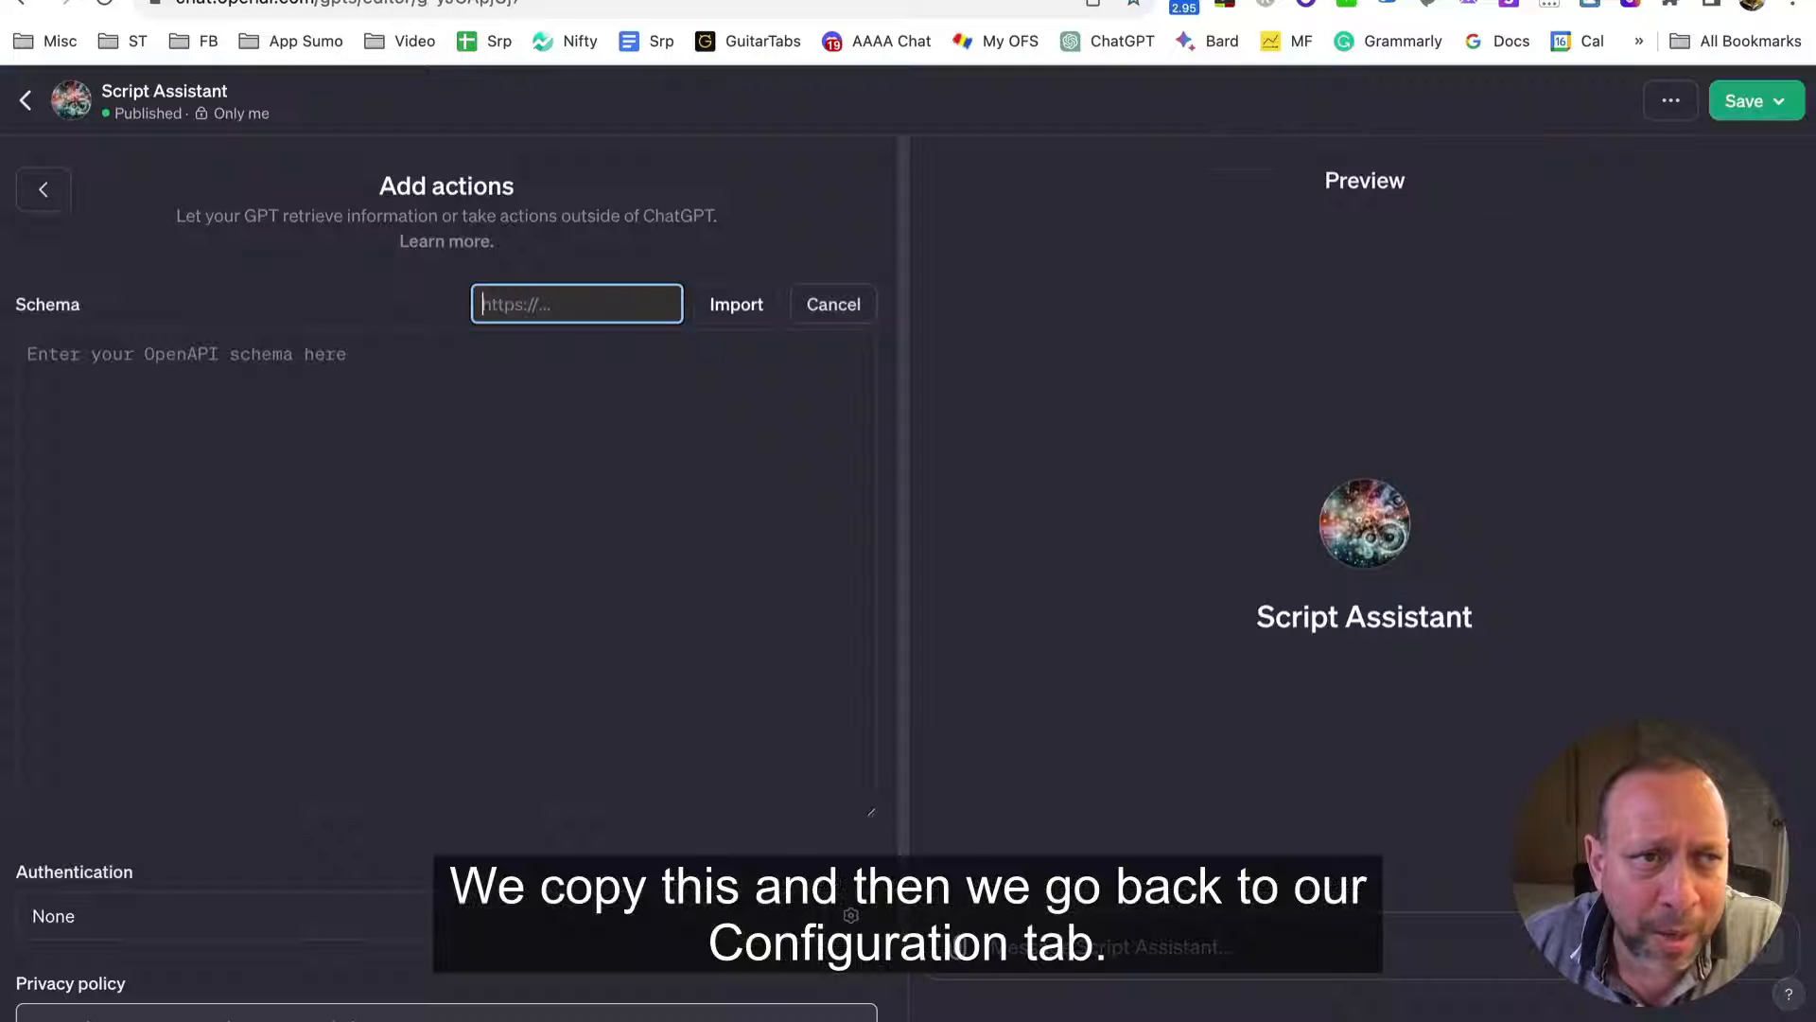
{"action": "right_click", "coordinate": [516, 303]}
{"action": "left_click", "coordinate": [596, 481]}
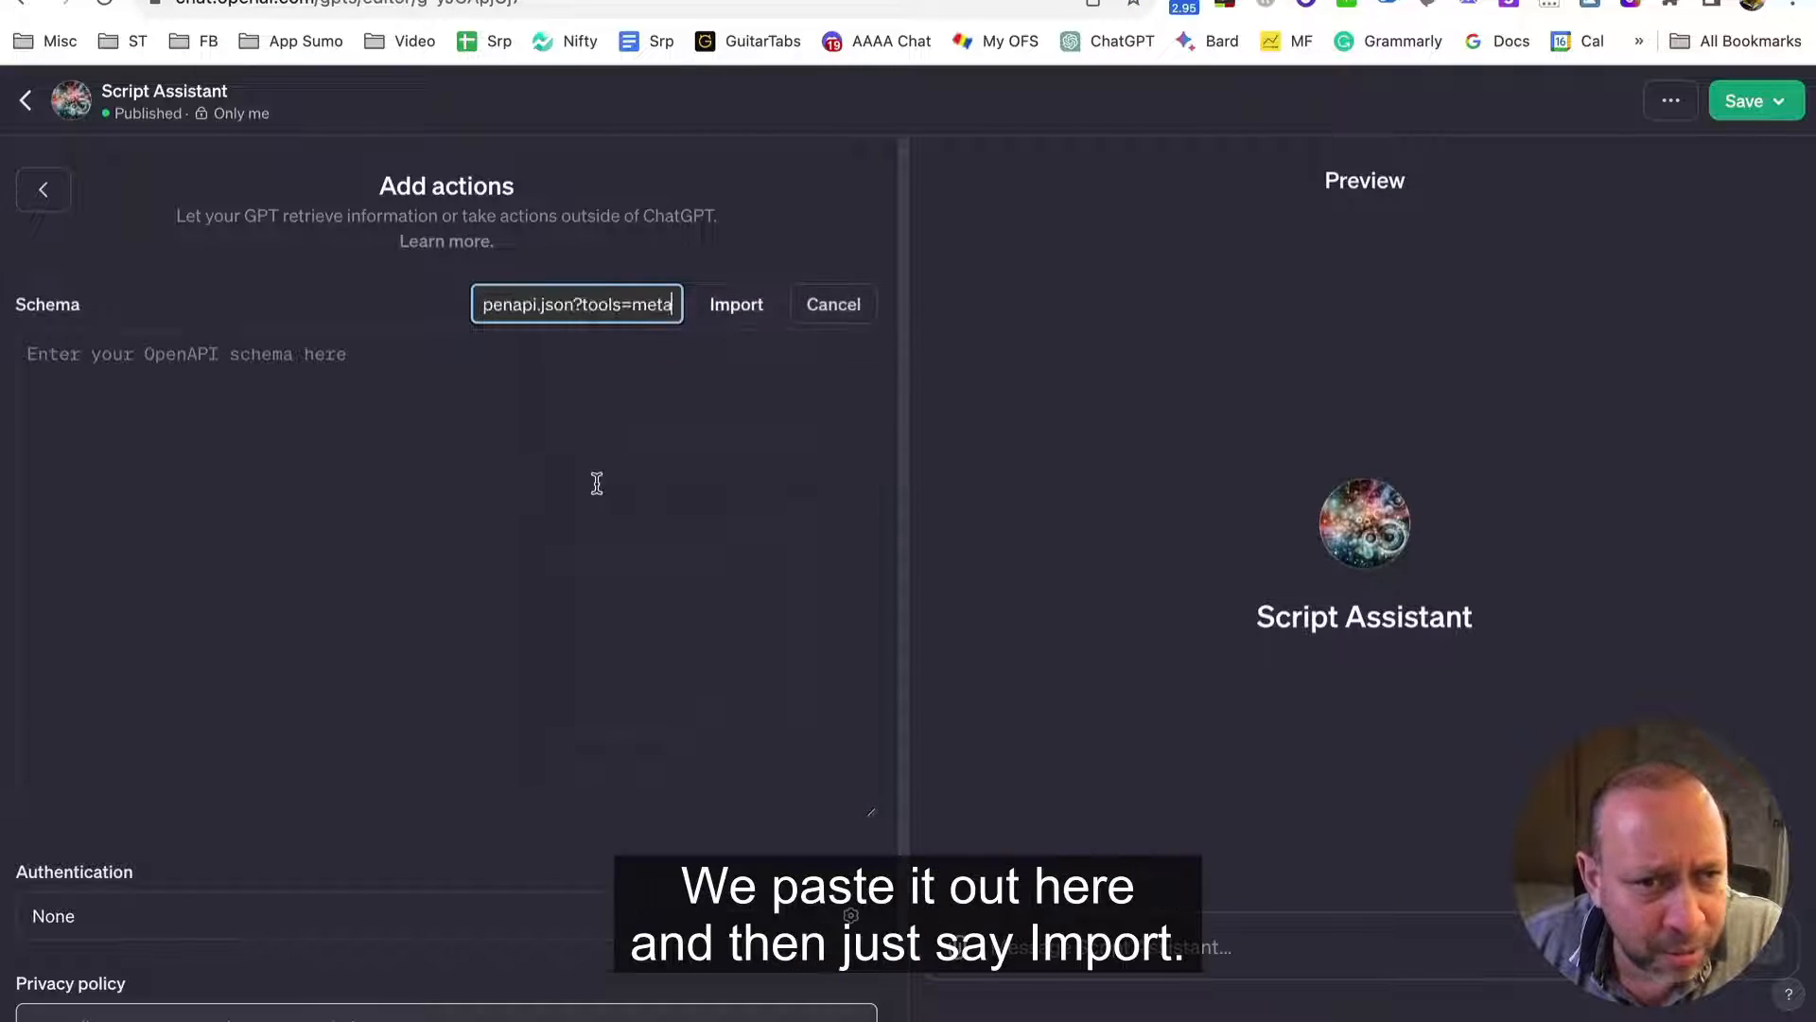
{"action": "left_click", "coordinate": [740, 306]}
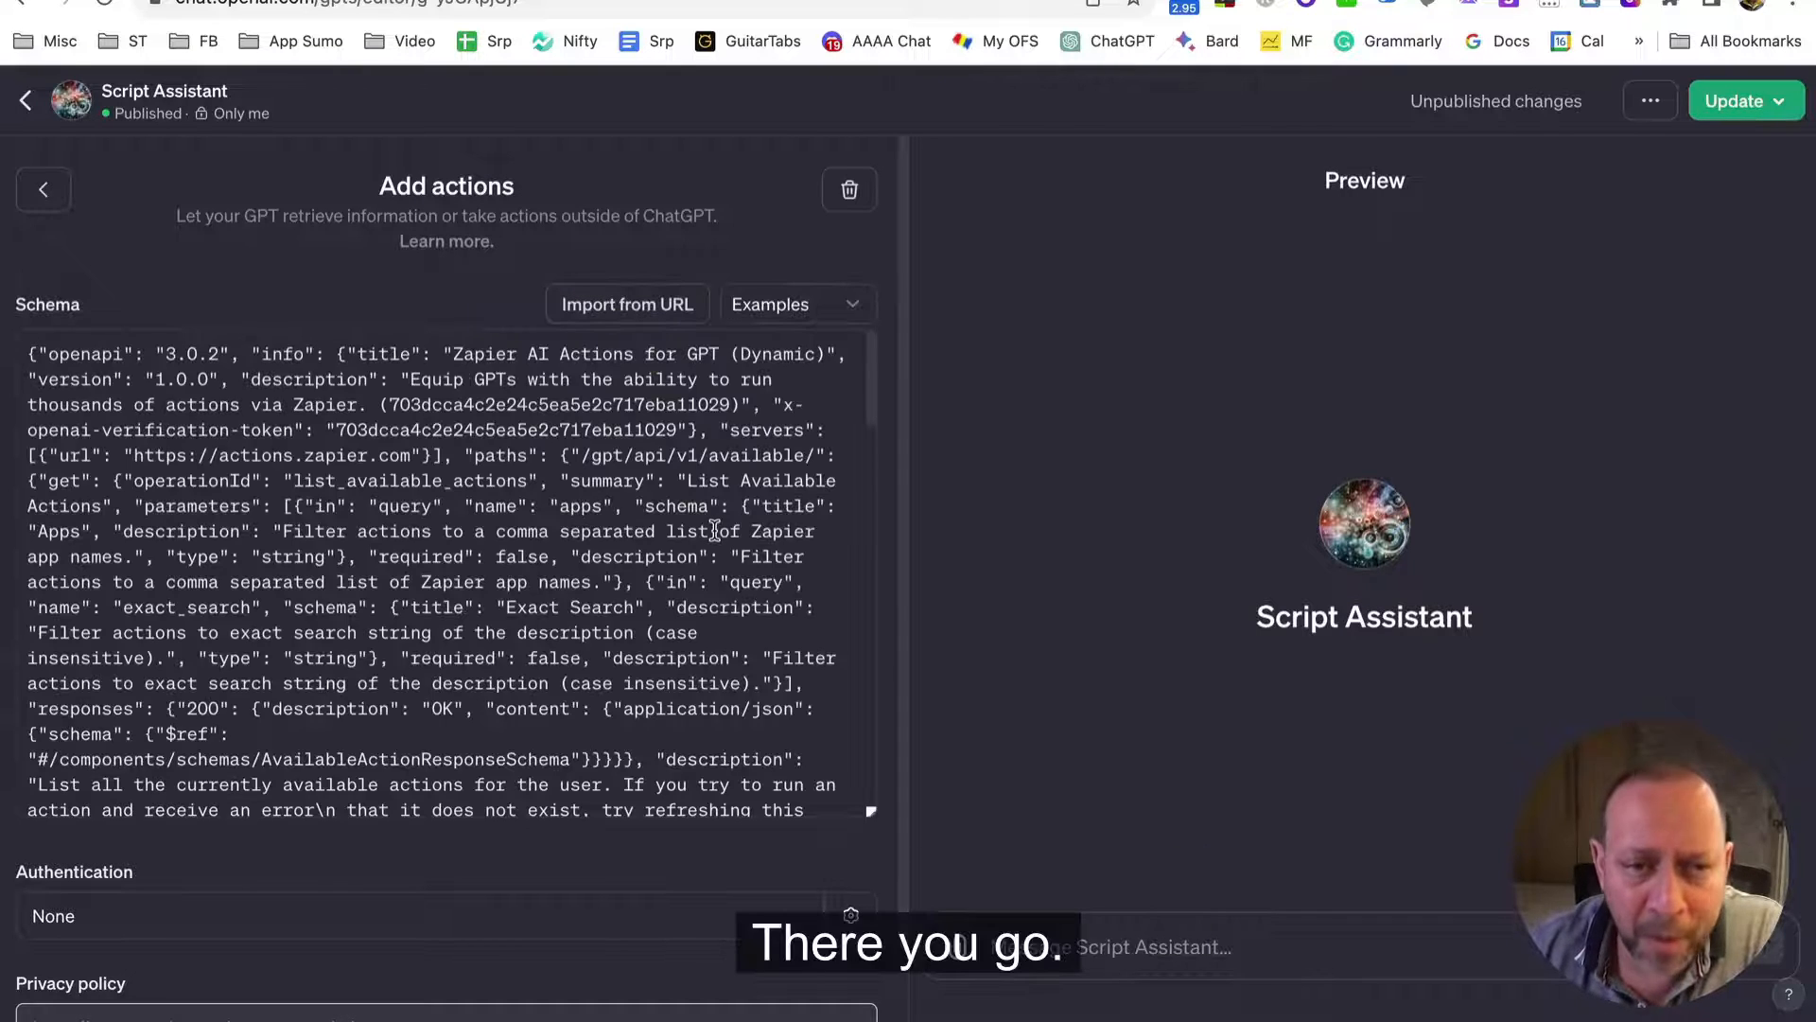
Look over the imported schema, the available actions with their methods, and the privacy policy field
{"action": "left_click_drag", "start_coordinate": [49, 355], "coordinate": [593, 331]}
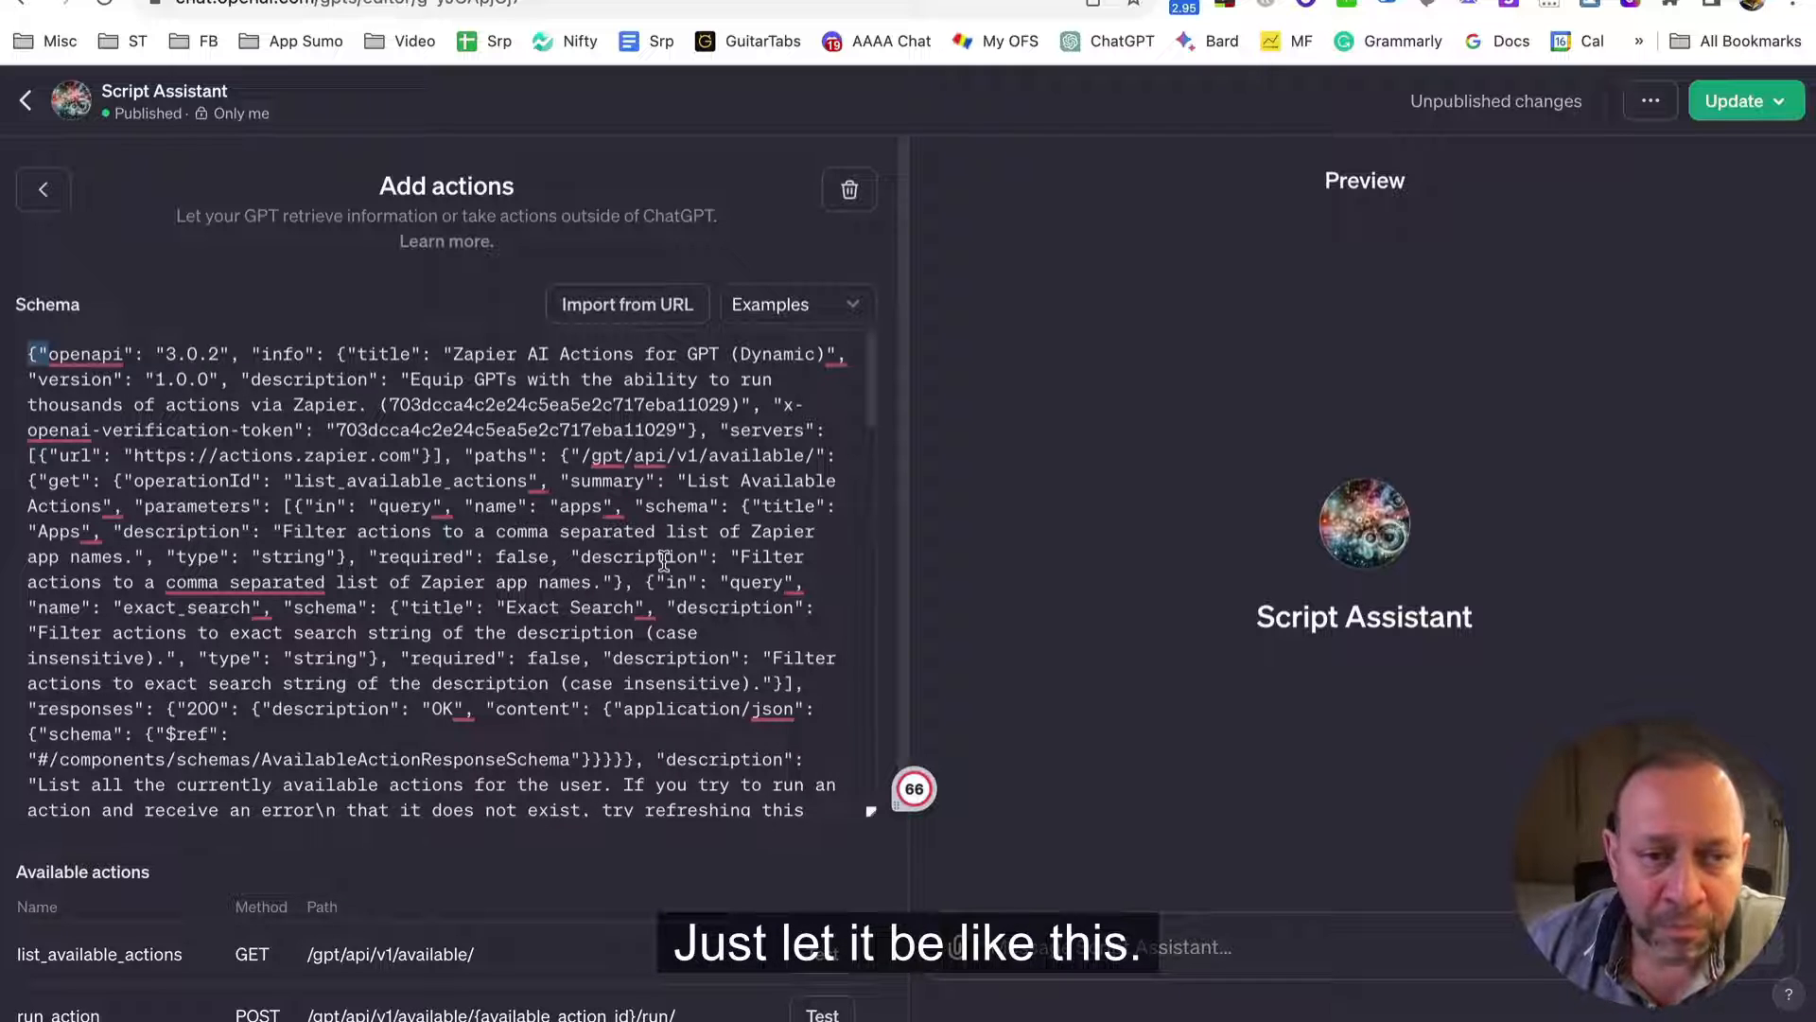
{"action": "scroll", "coordinate": [657, 567], "scroll_direction": "down", "scroll_amount": 5}
{"action": "scroll", "coordinate": [530, 662], "scroll_direction": "down", "scroll_amount": 5}
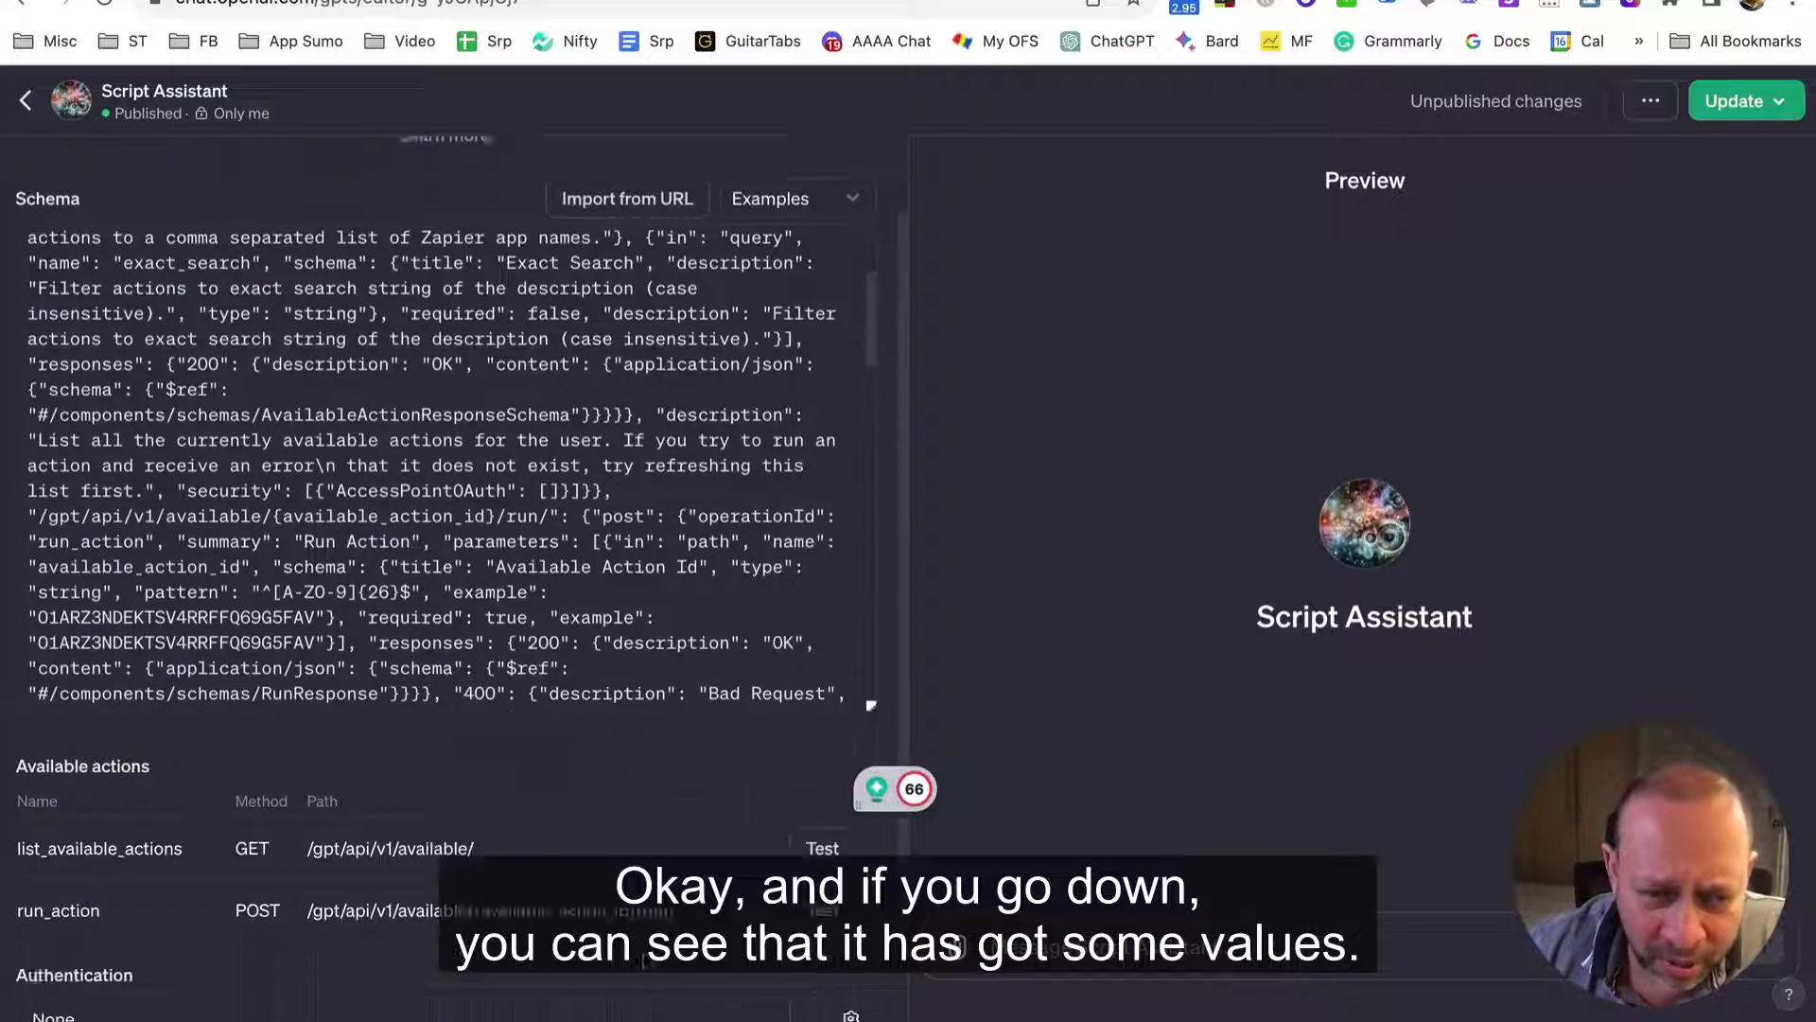
{"action": "double_click", "coordinate": [257, 720]}
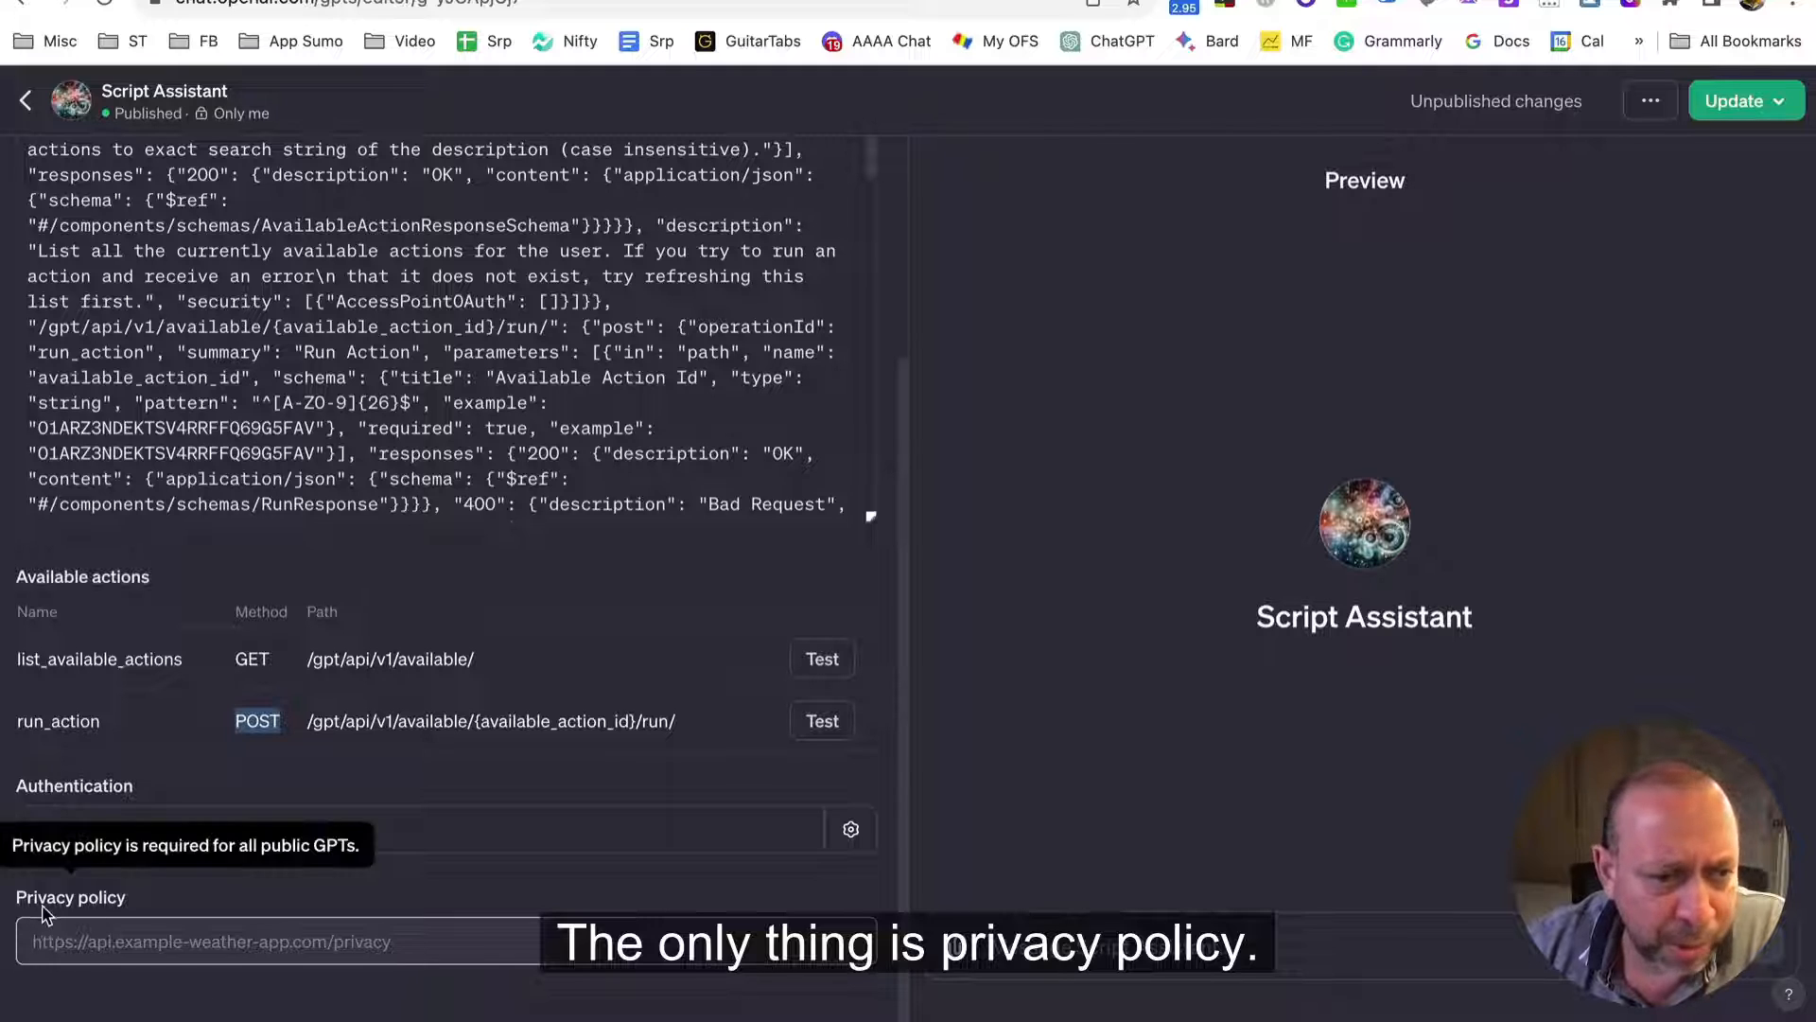
{"action": "left_click", "coordinate": [206, 939]}
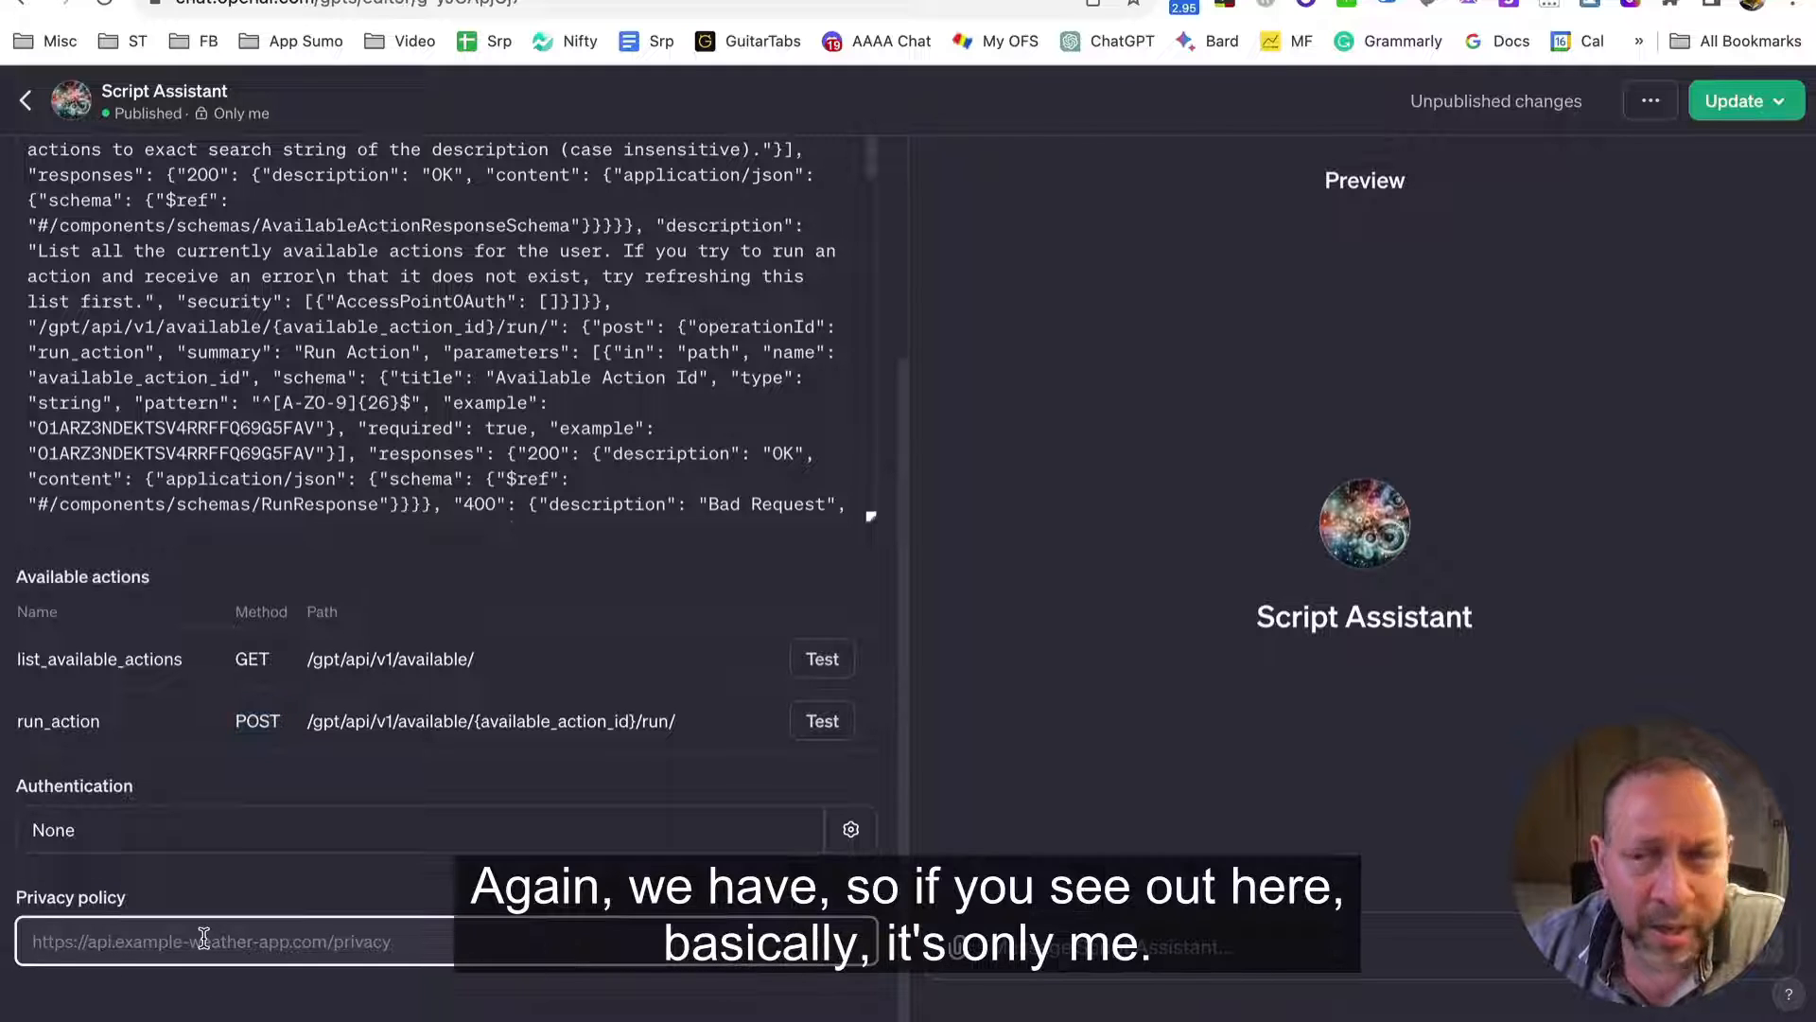
Examine the GPT's publishing options, including what Only people with a link requires, and leave them without confirming
{"action": "left_click", "coordinate": [1759, 101]}
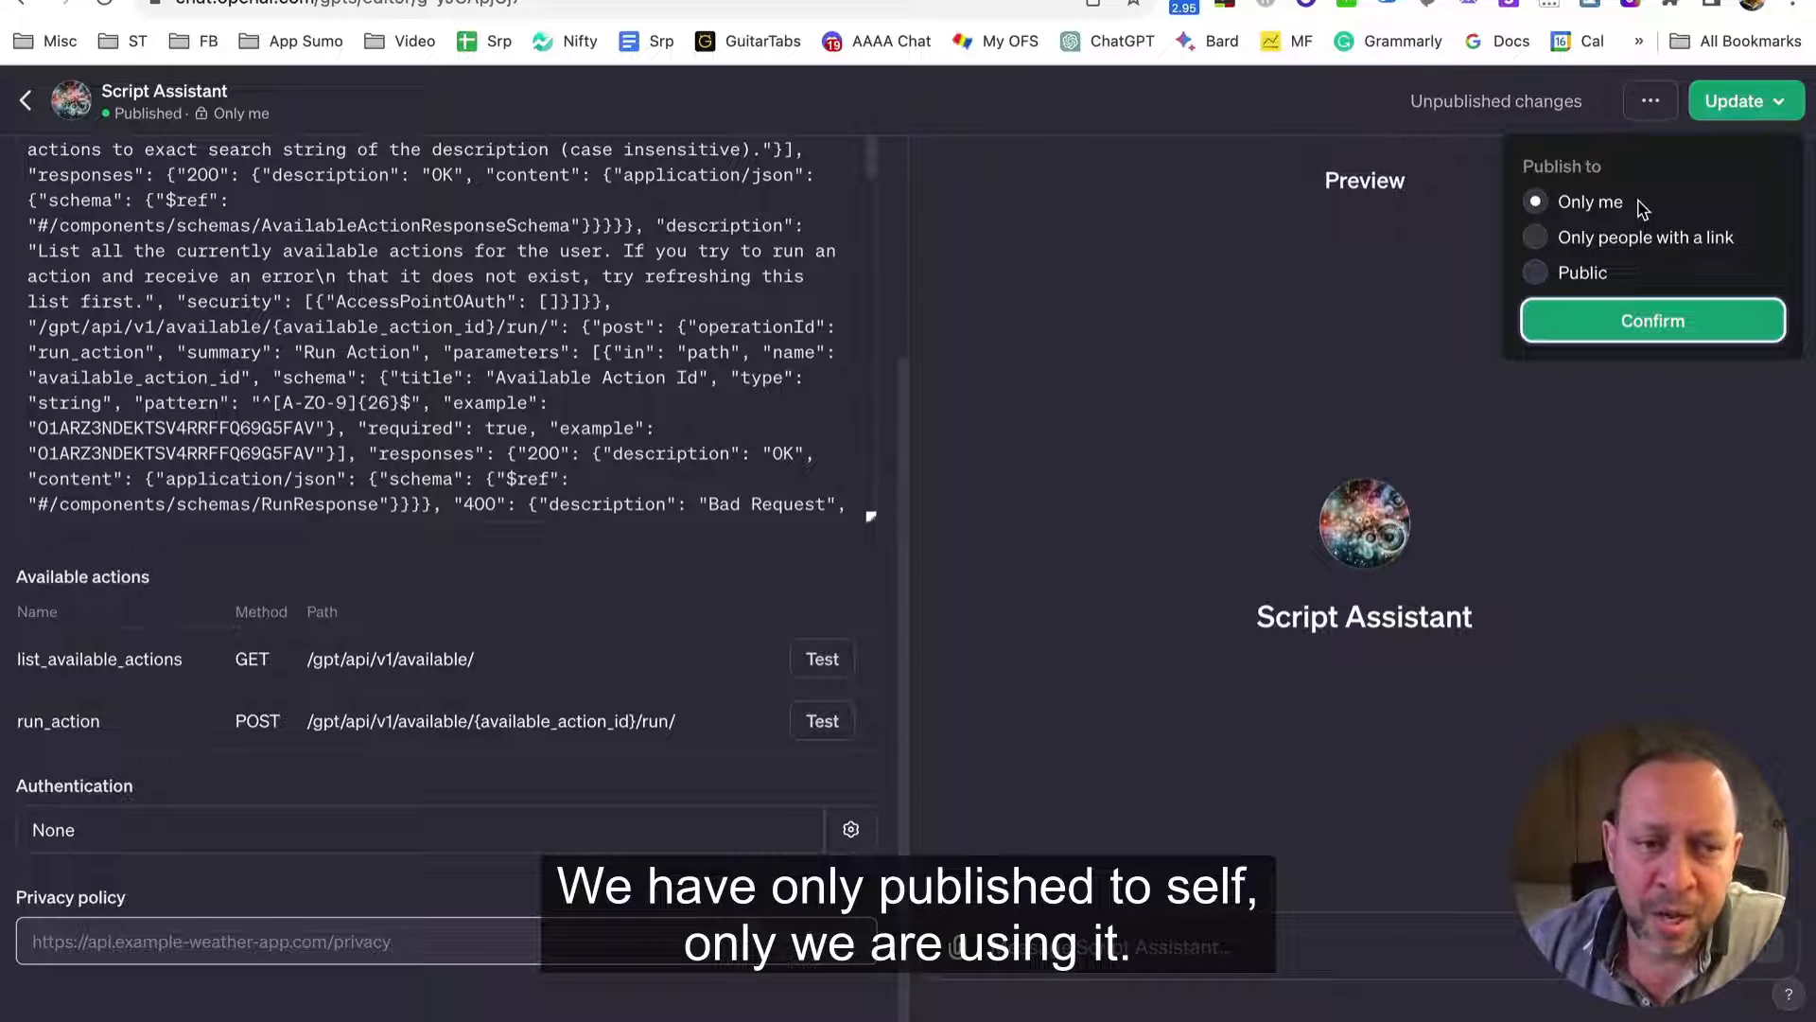
{"action": "left_click", "coordinate": [526, 914]}
{"action": "left_click", "coordinate": [518, 926]}
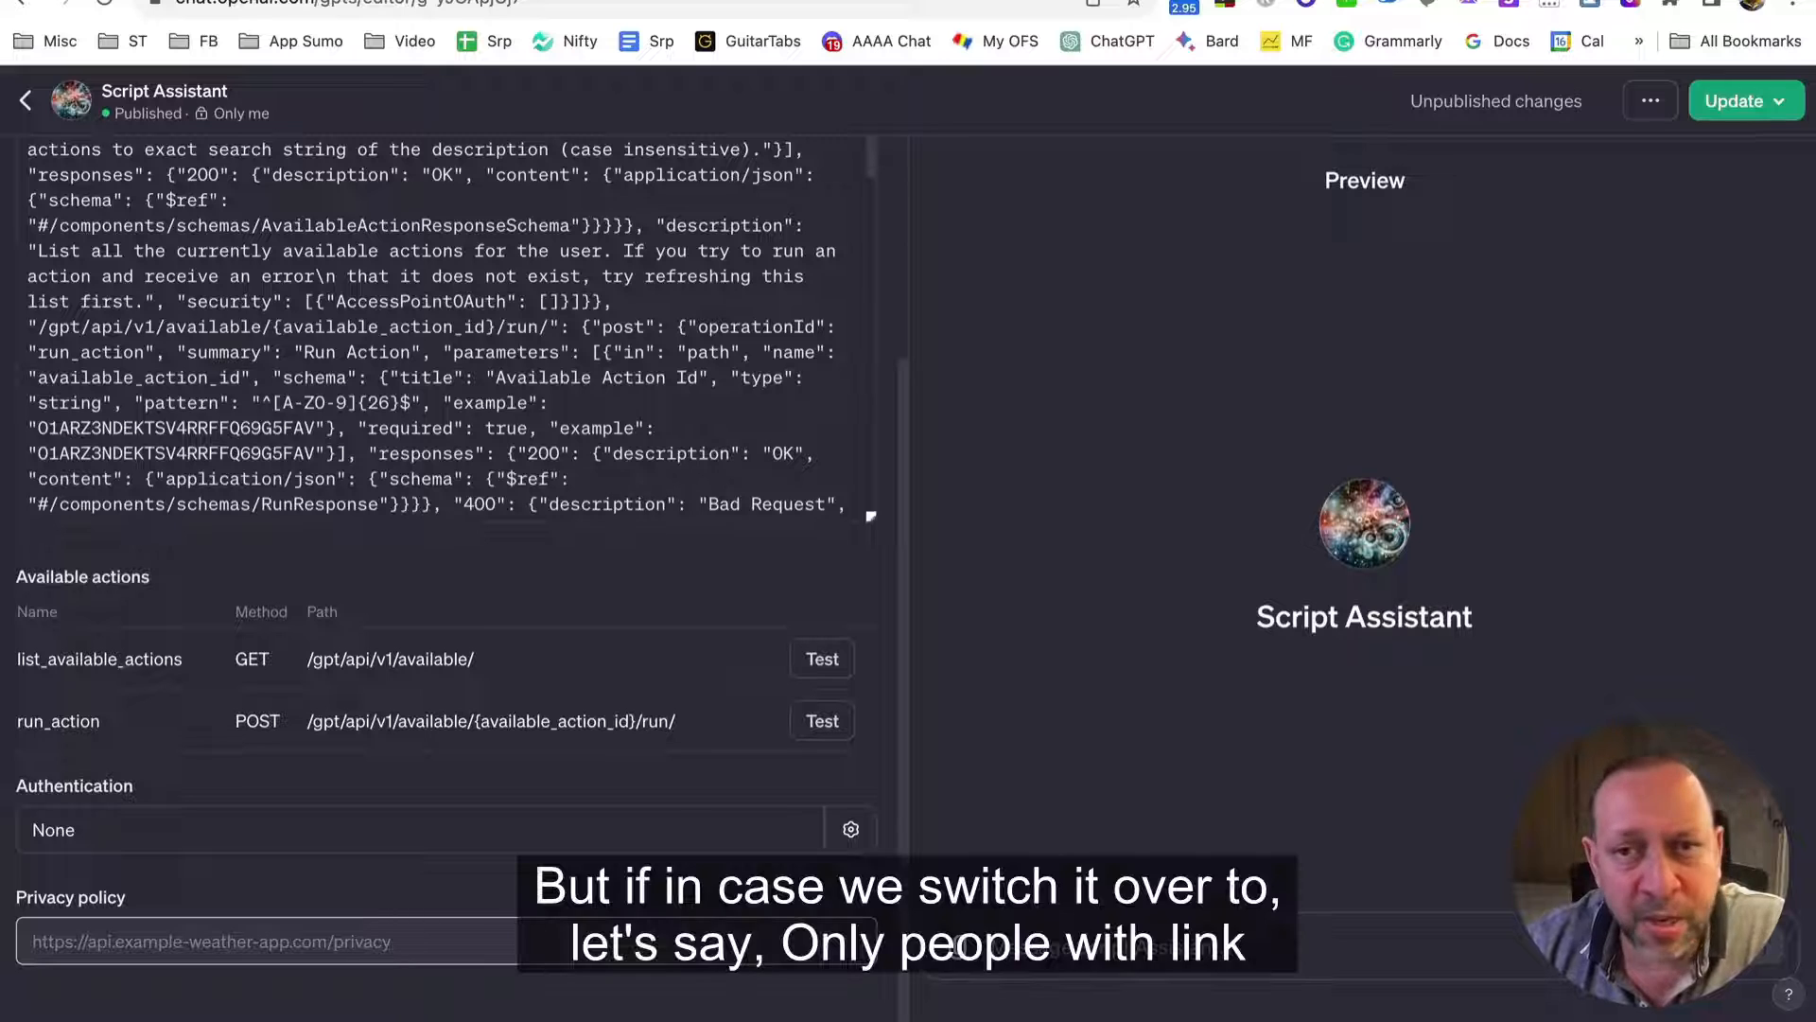
{"action": "left_click", "coordinate": [1758, 101]}
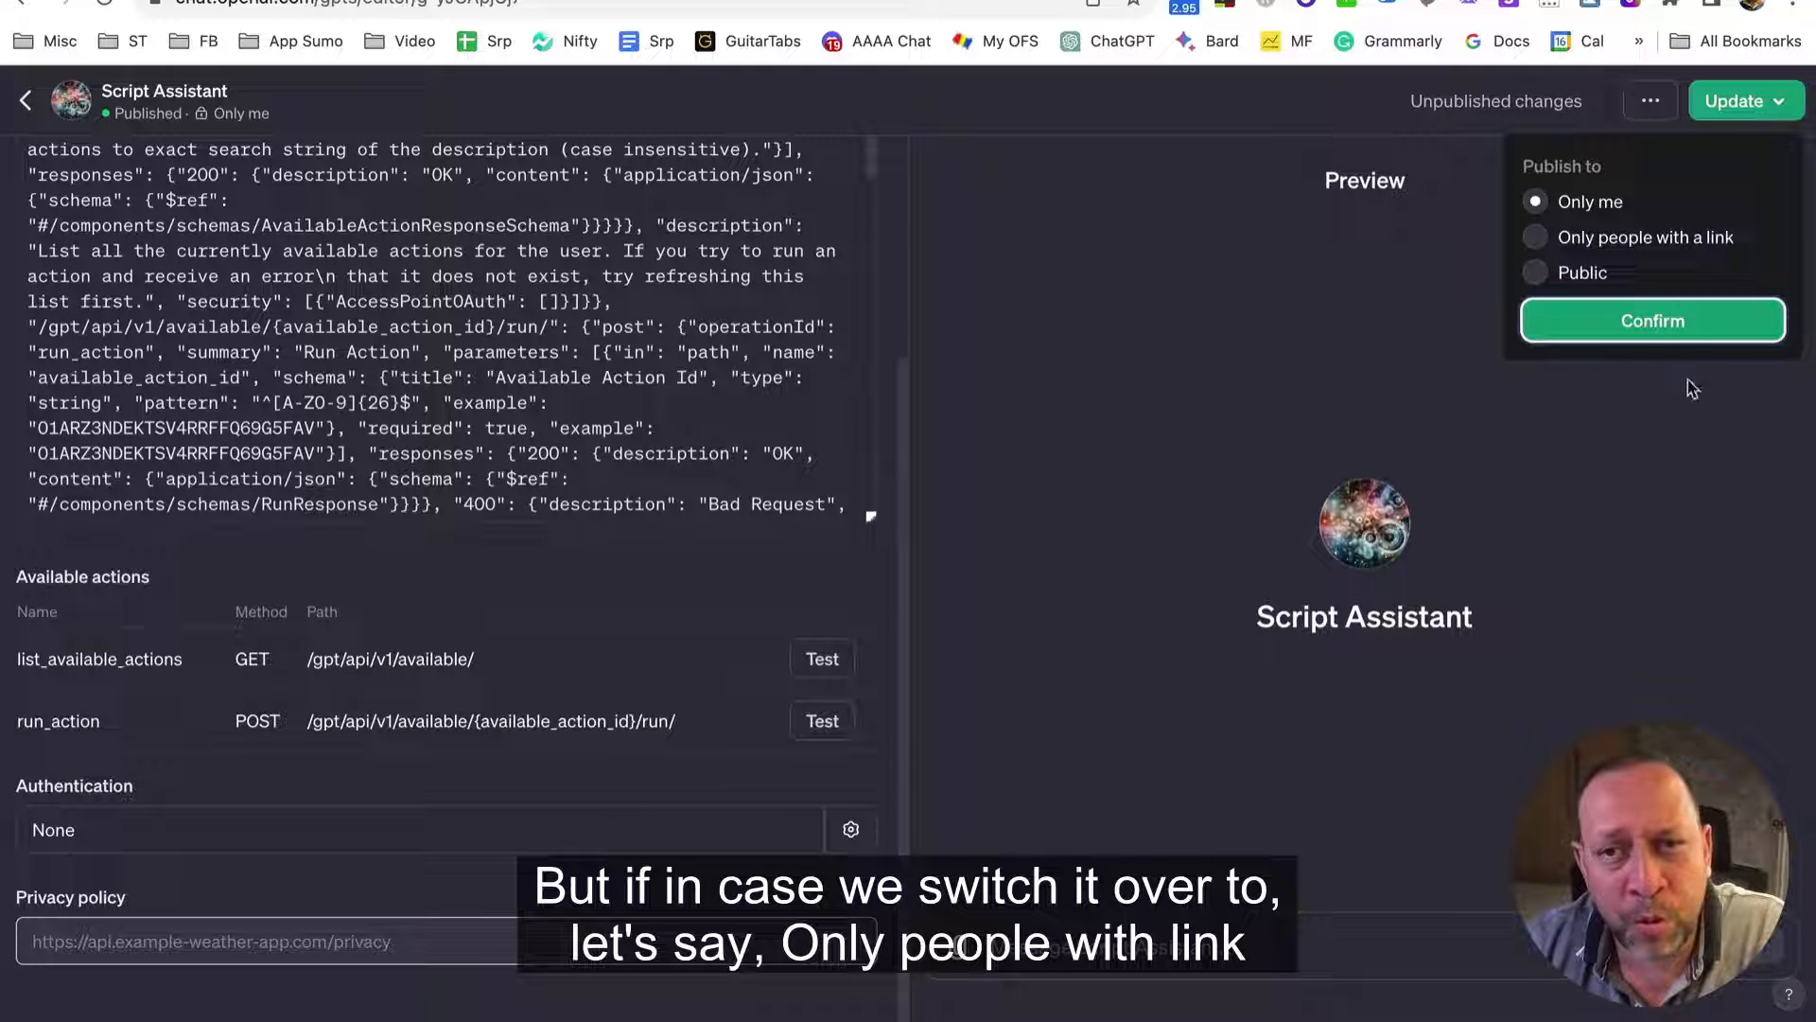
{"action": "left_click", "coordinate": [1573, 241]}
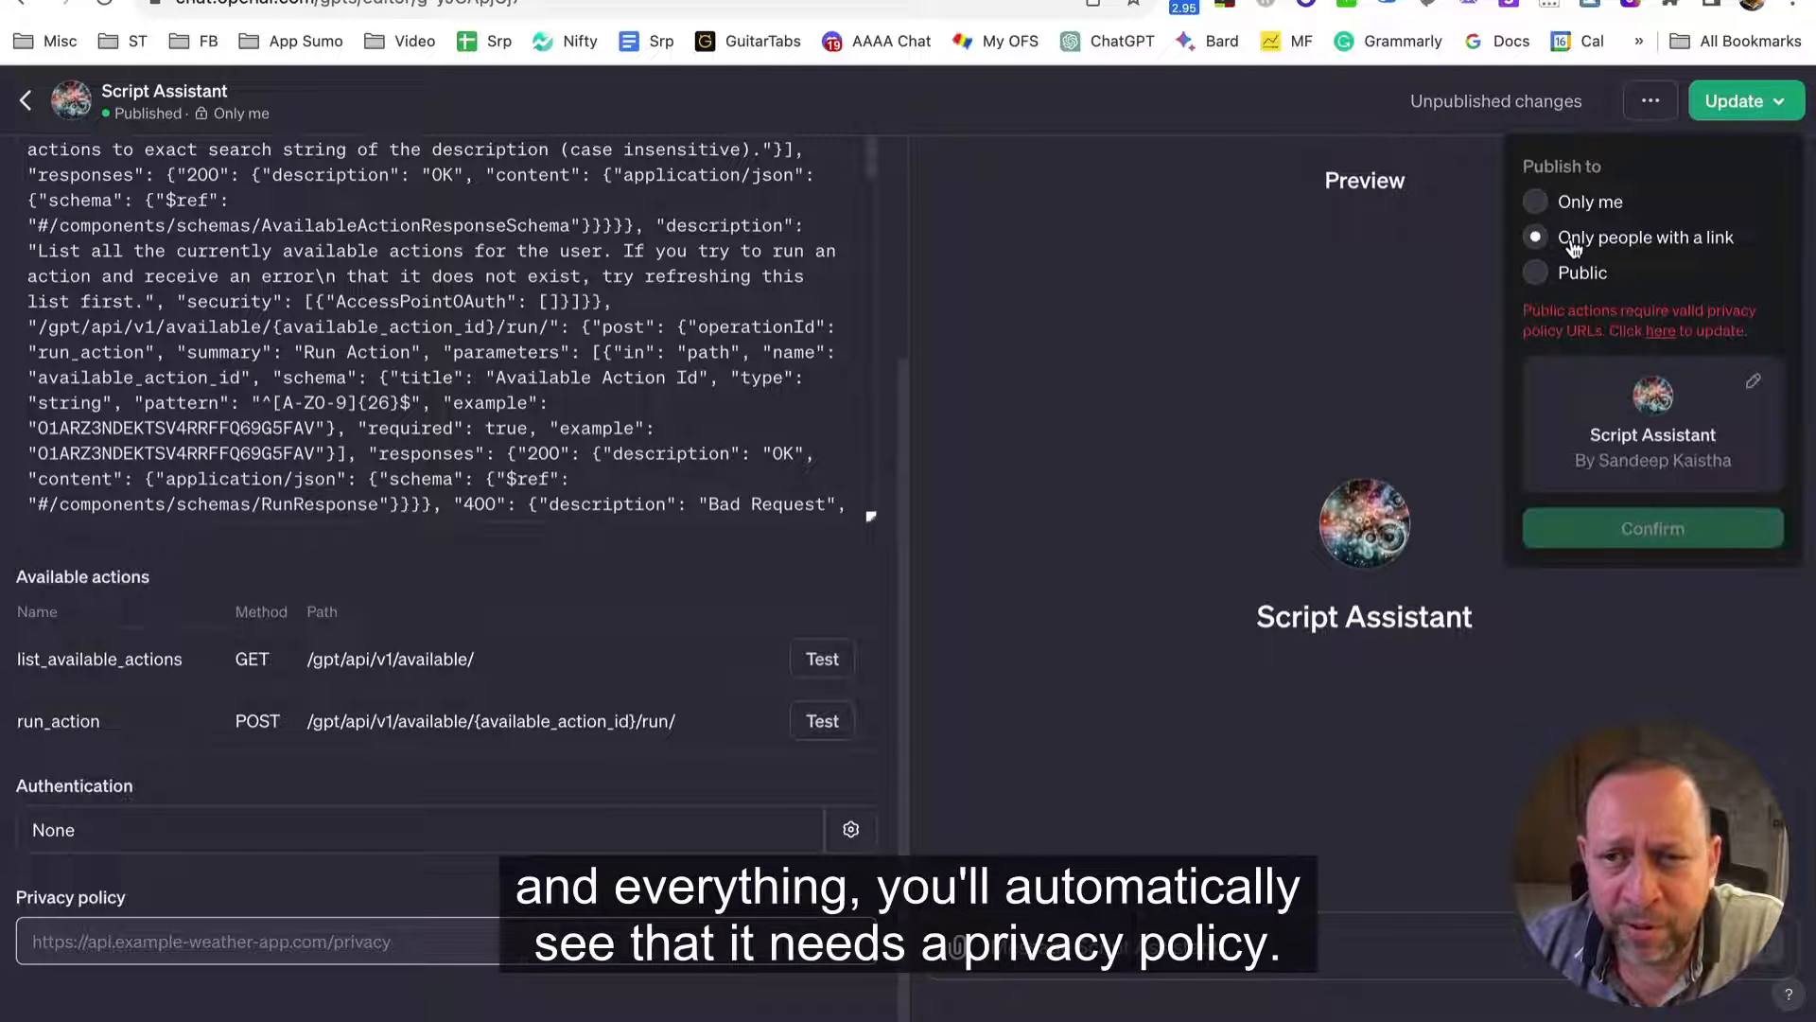
{"action": "triple_click", "coordinate": [1594, 312]}
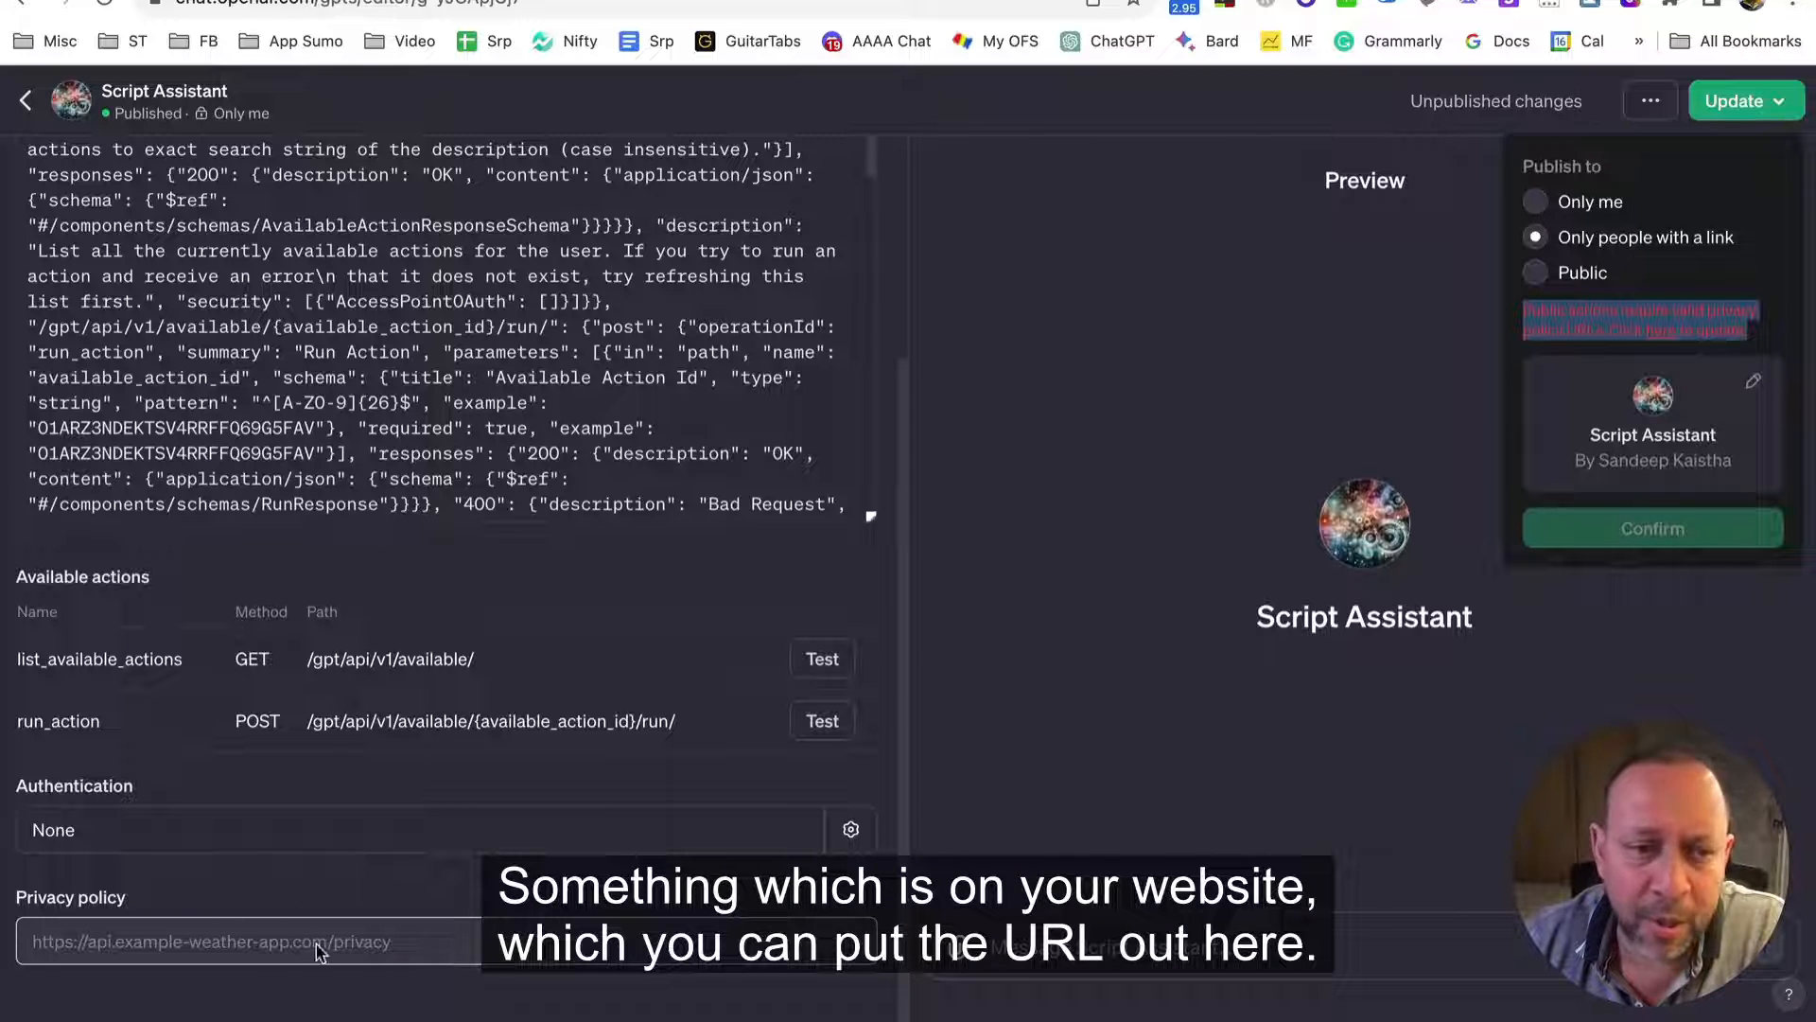
{"action": "key", "text": "Escape"}
{"action": "left_click", "coordinate": [157, 932]}
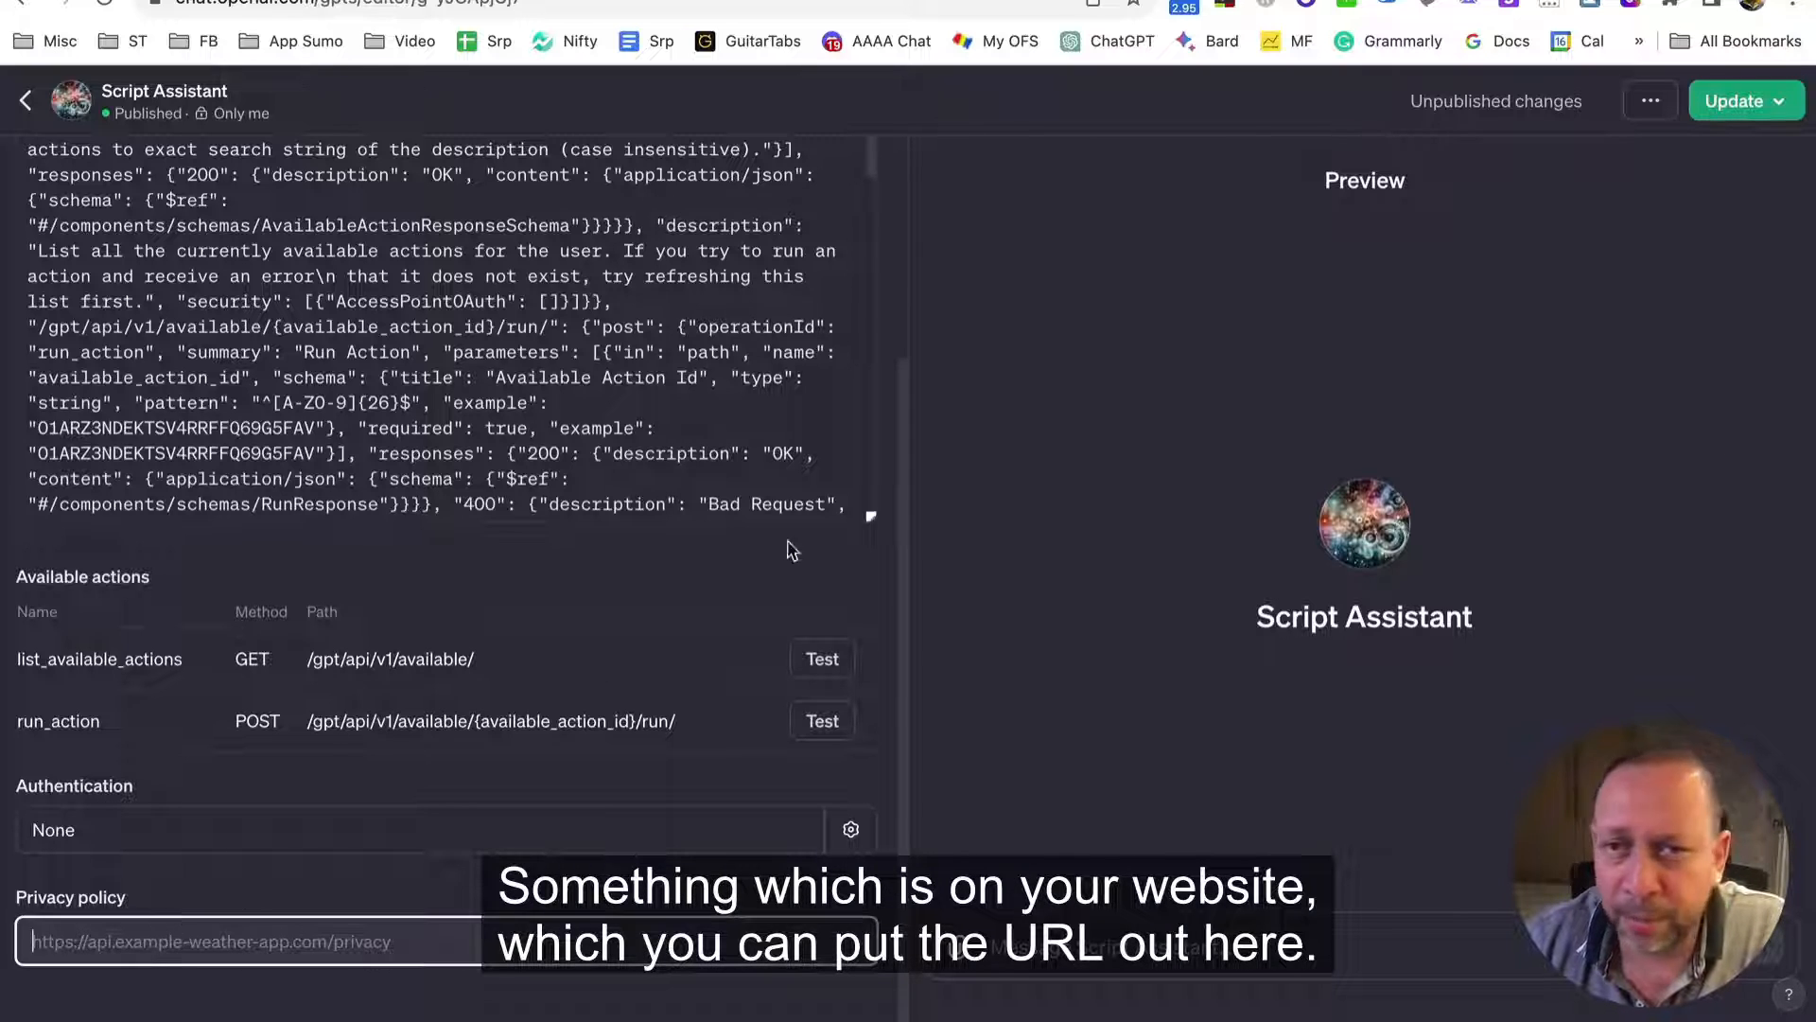
{"action": "left_click", "coordinate": [1776, 123]}
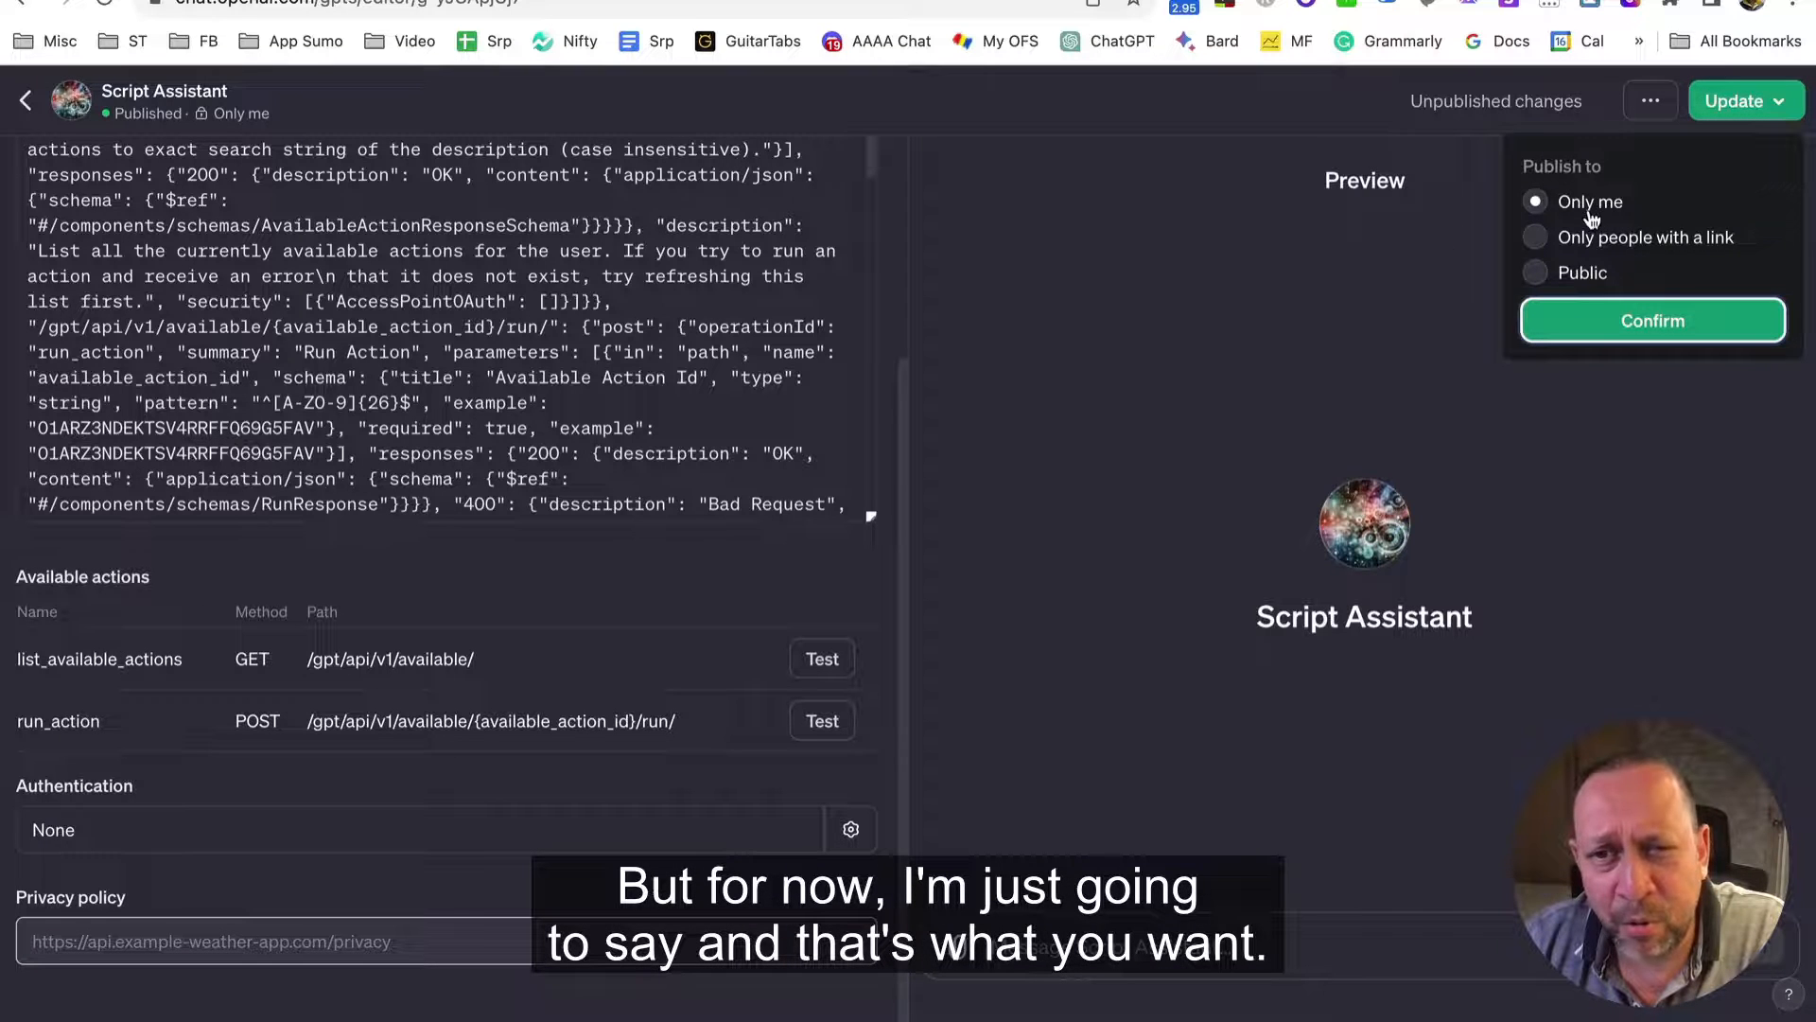
{"action": "key", "text": "Escape"}
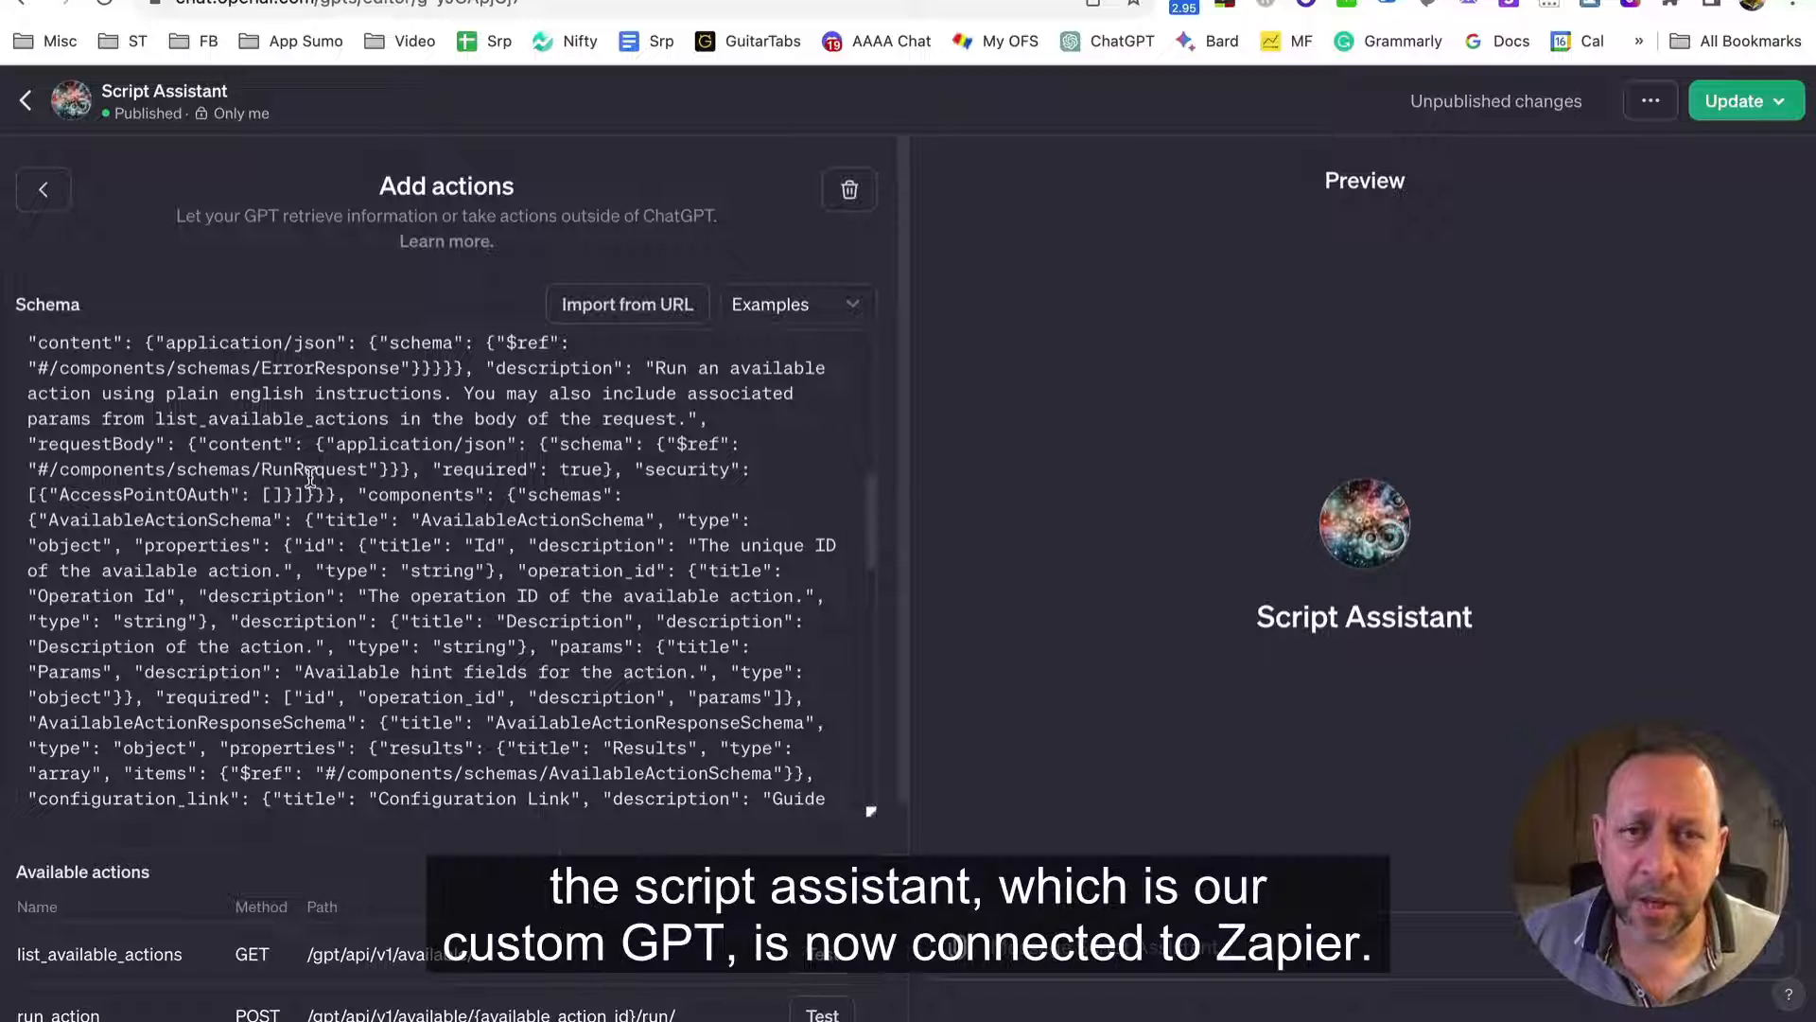
{"action": "triple_click", "coordinate": [225, 93]}
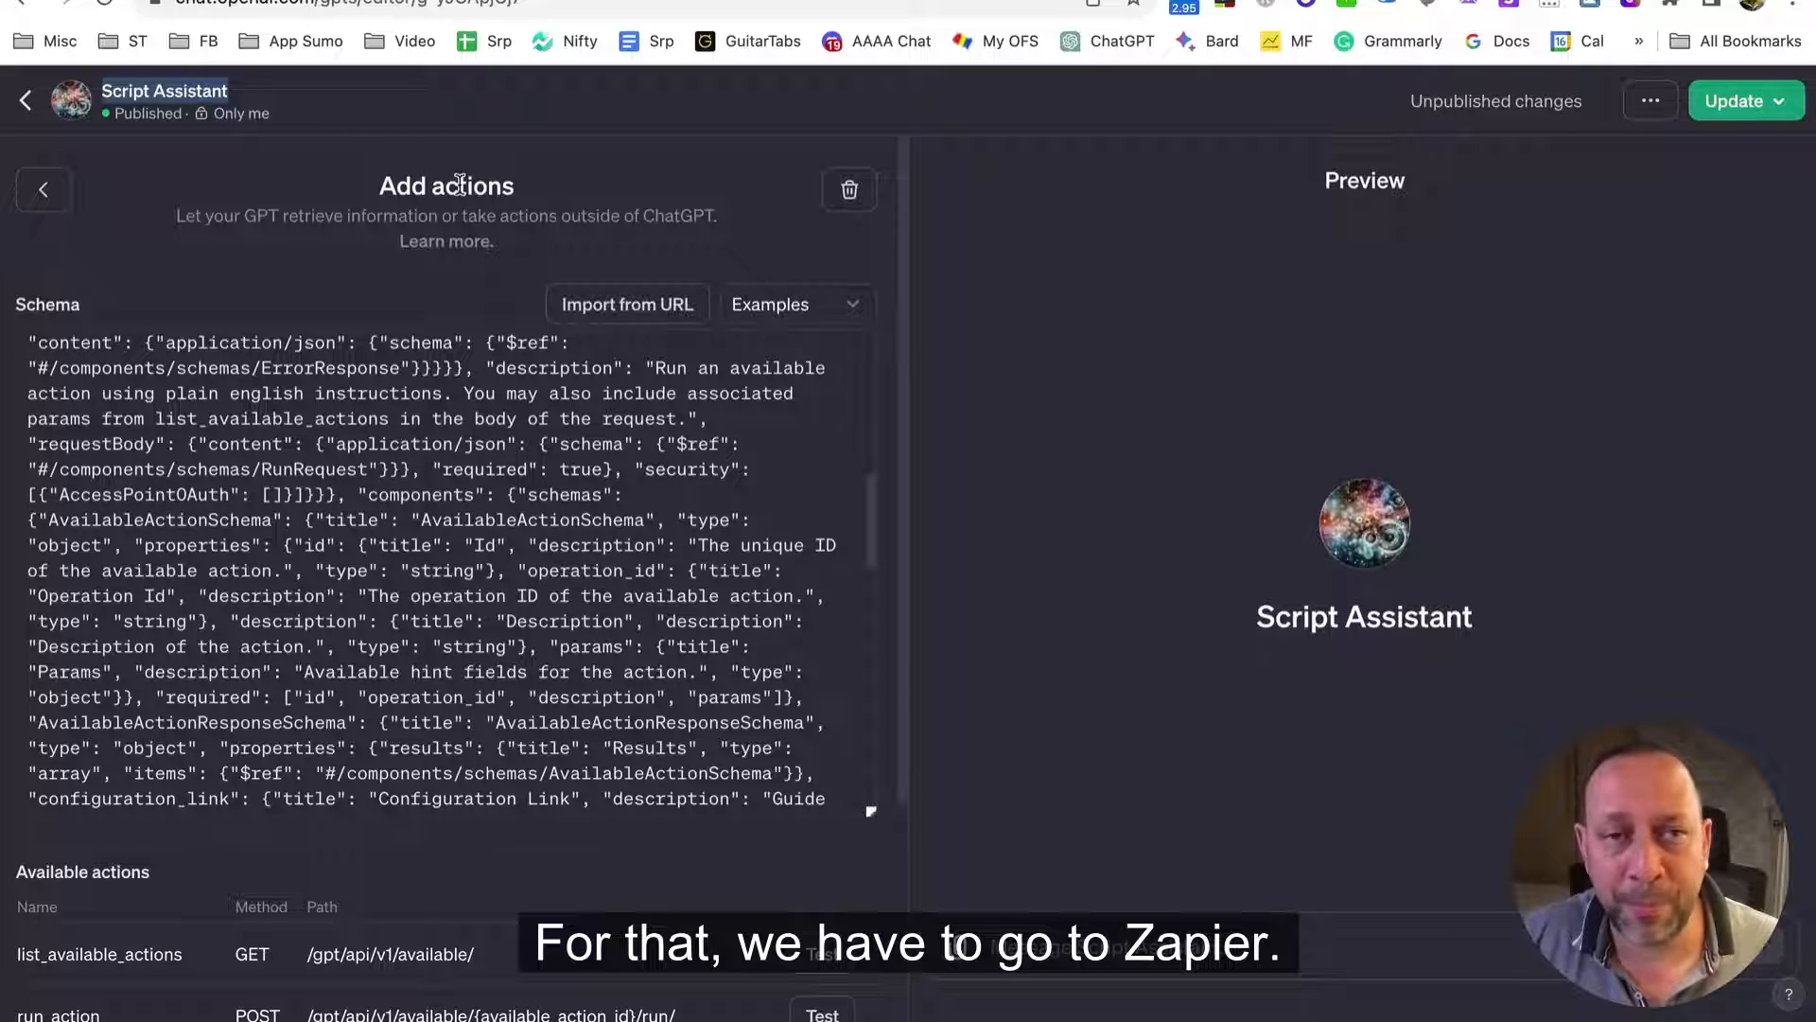
{"action": "key", "text": "super+t"}
{"action": "left_click", "coordinate": [758, 2]}
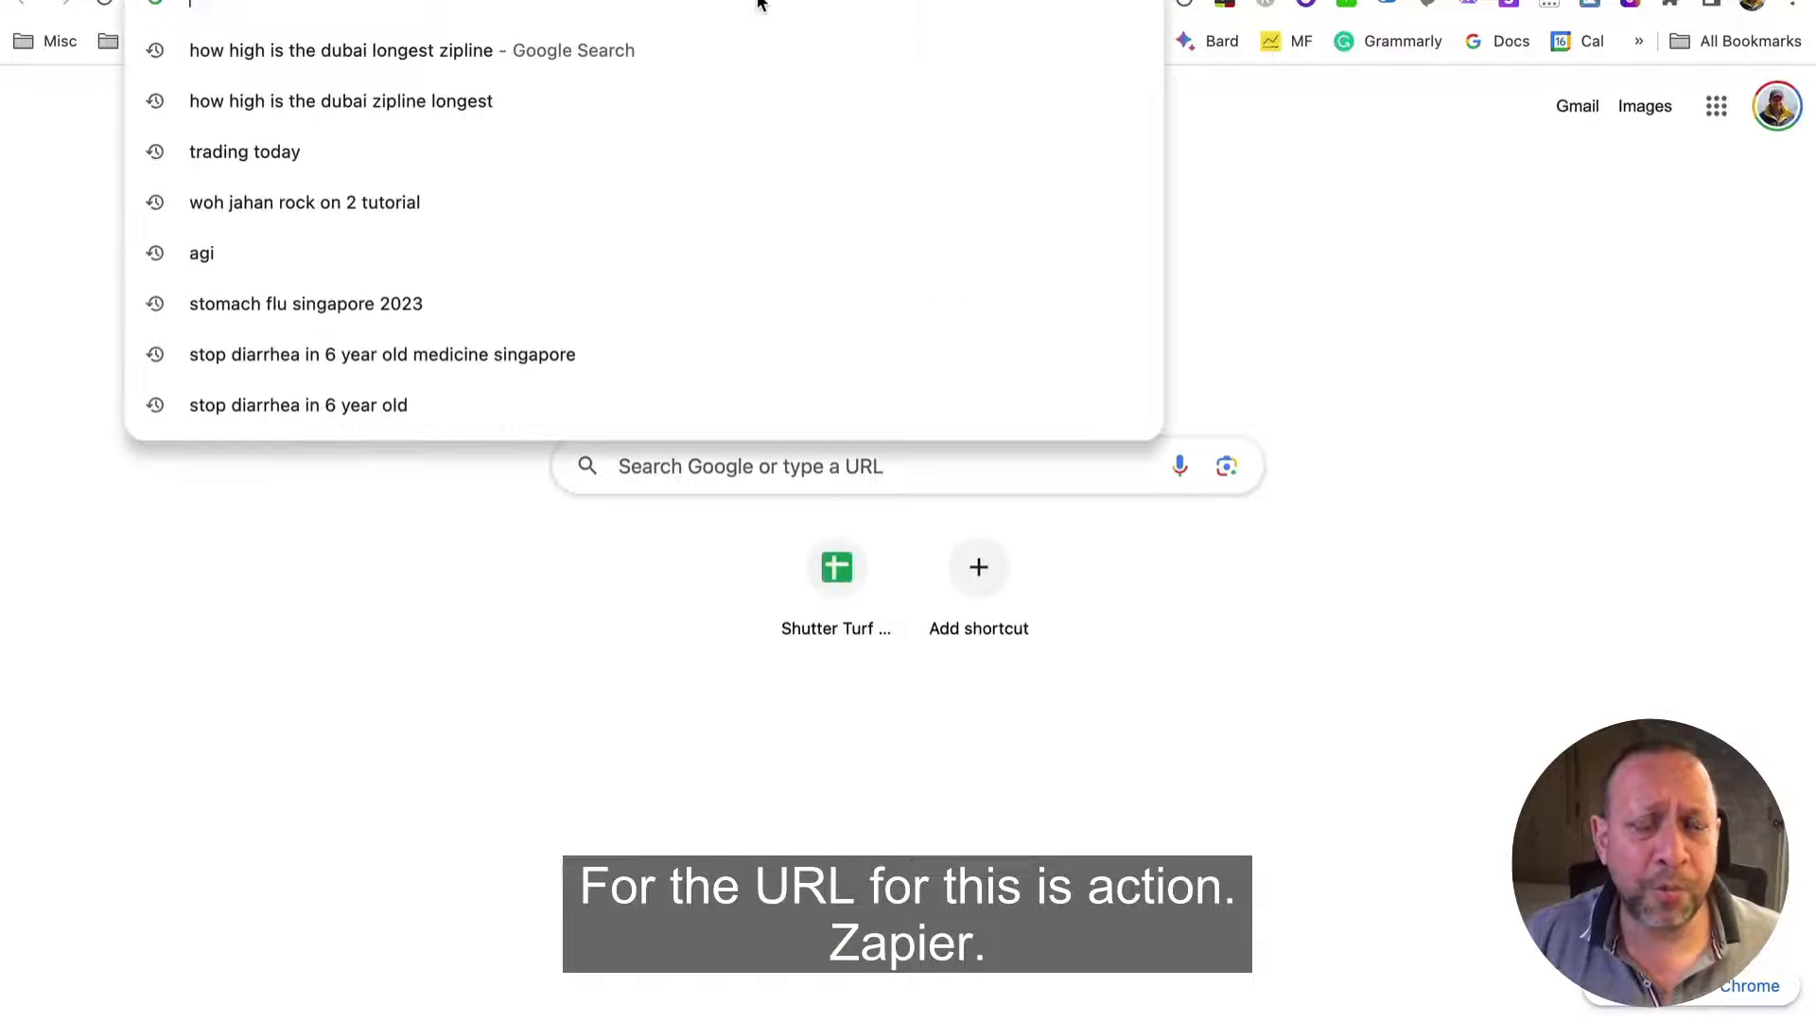
{"action": "key", "text": "super+v"}
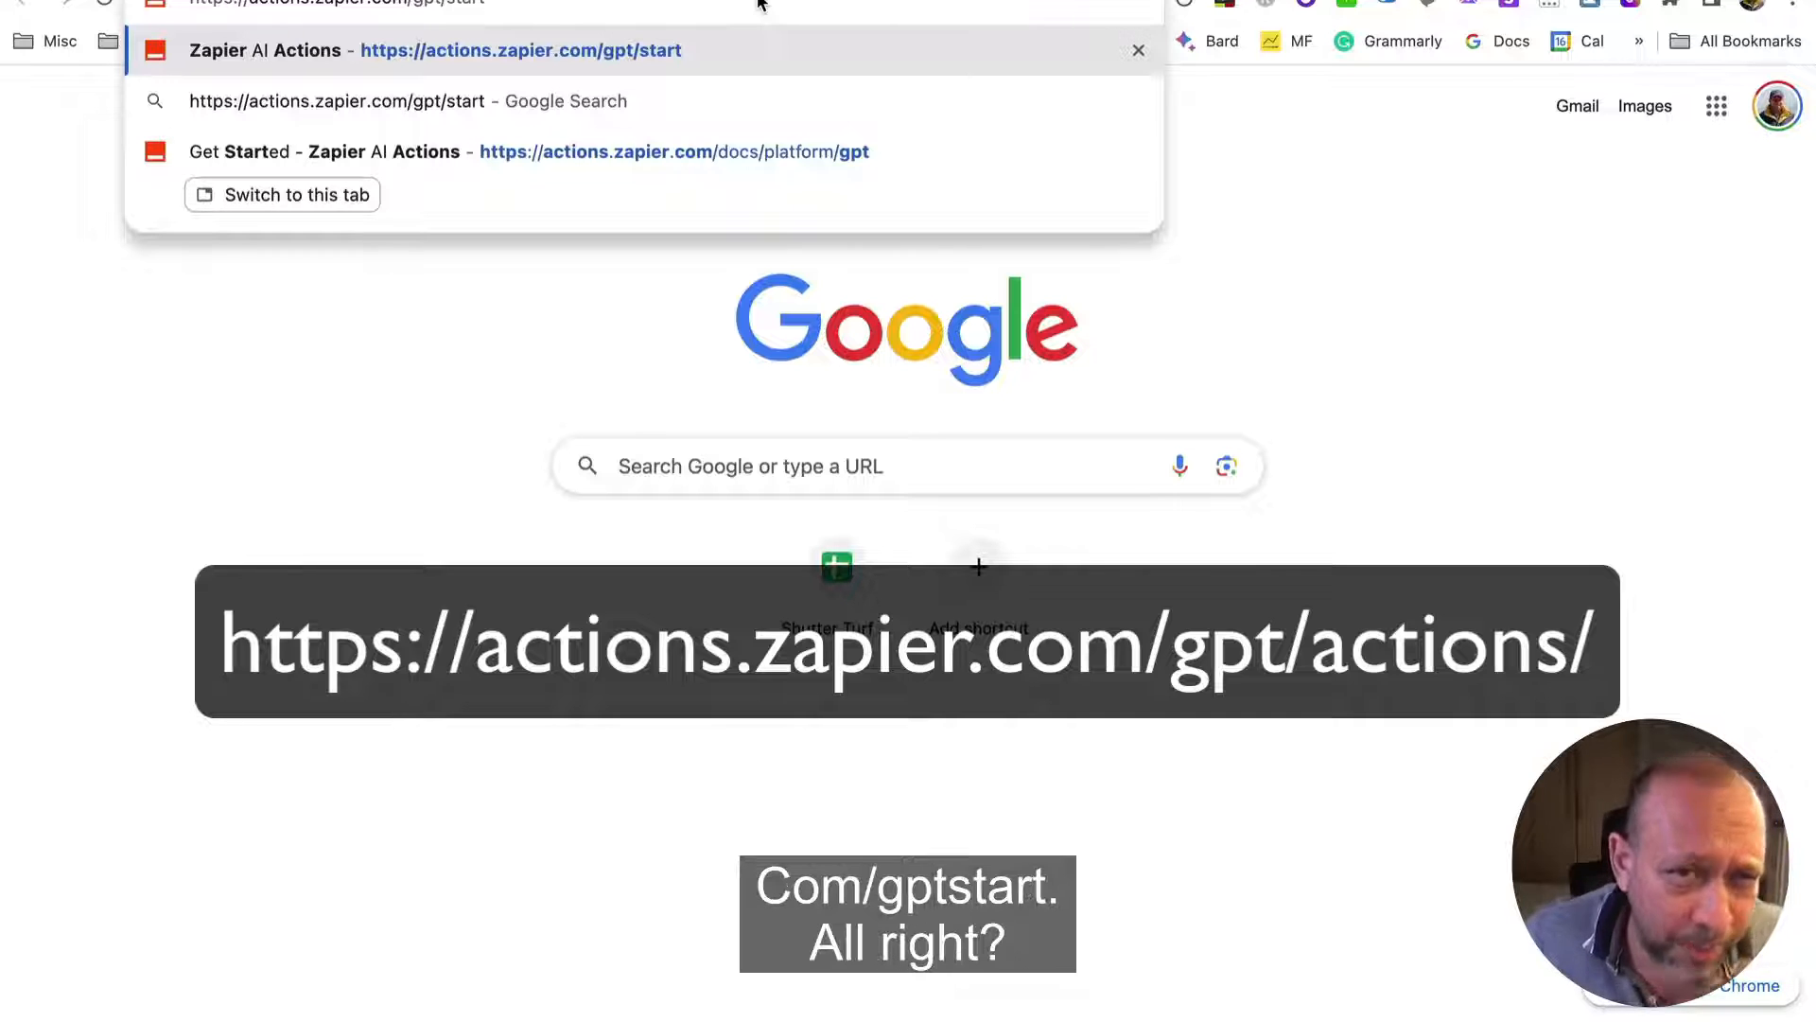
{"action": "key", "text": "Return"}
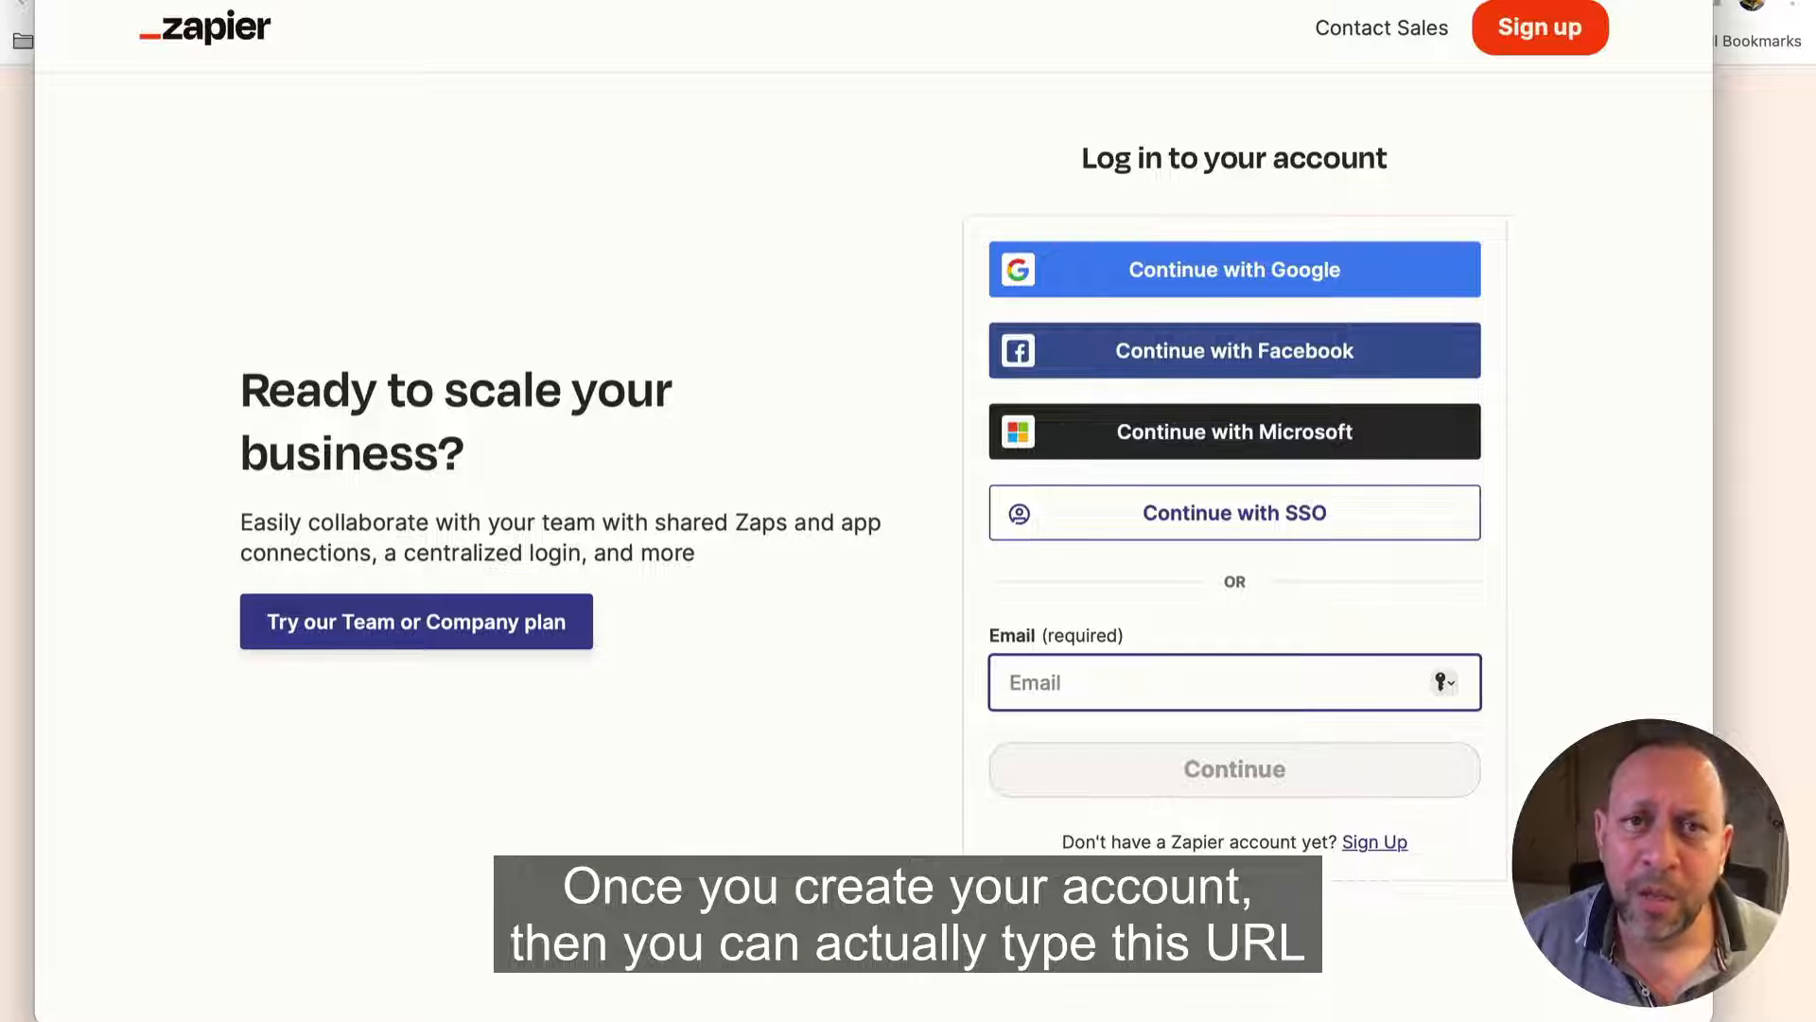
{"action": "left_click", "coordinate": [802, 1]}
{"action": "left_click", "coordinate": [451, 29]}
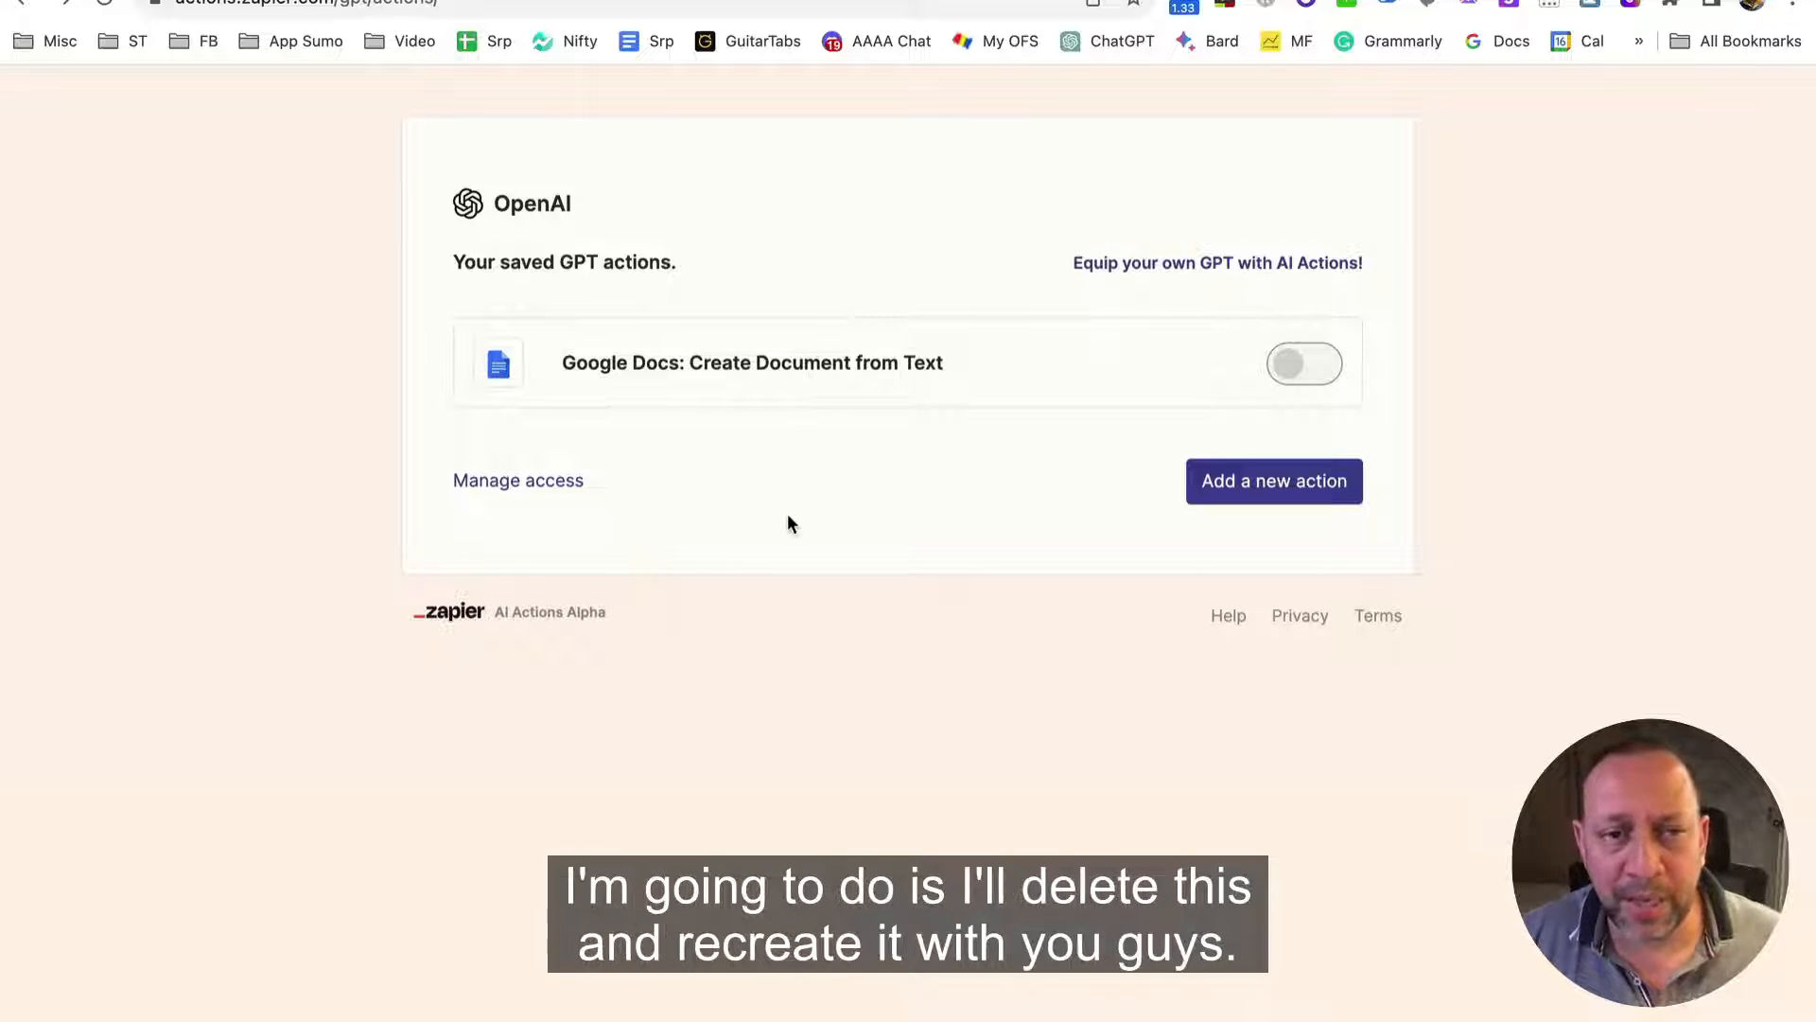
Delete the saved Google Docs: Create Document from Text action
{"action": "left_click", "coordinate": [738, 376]}
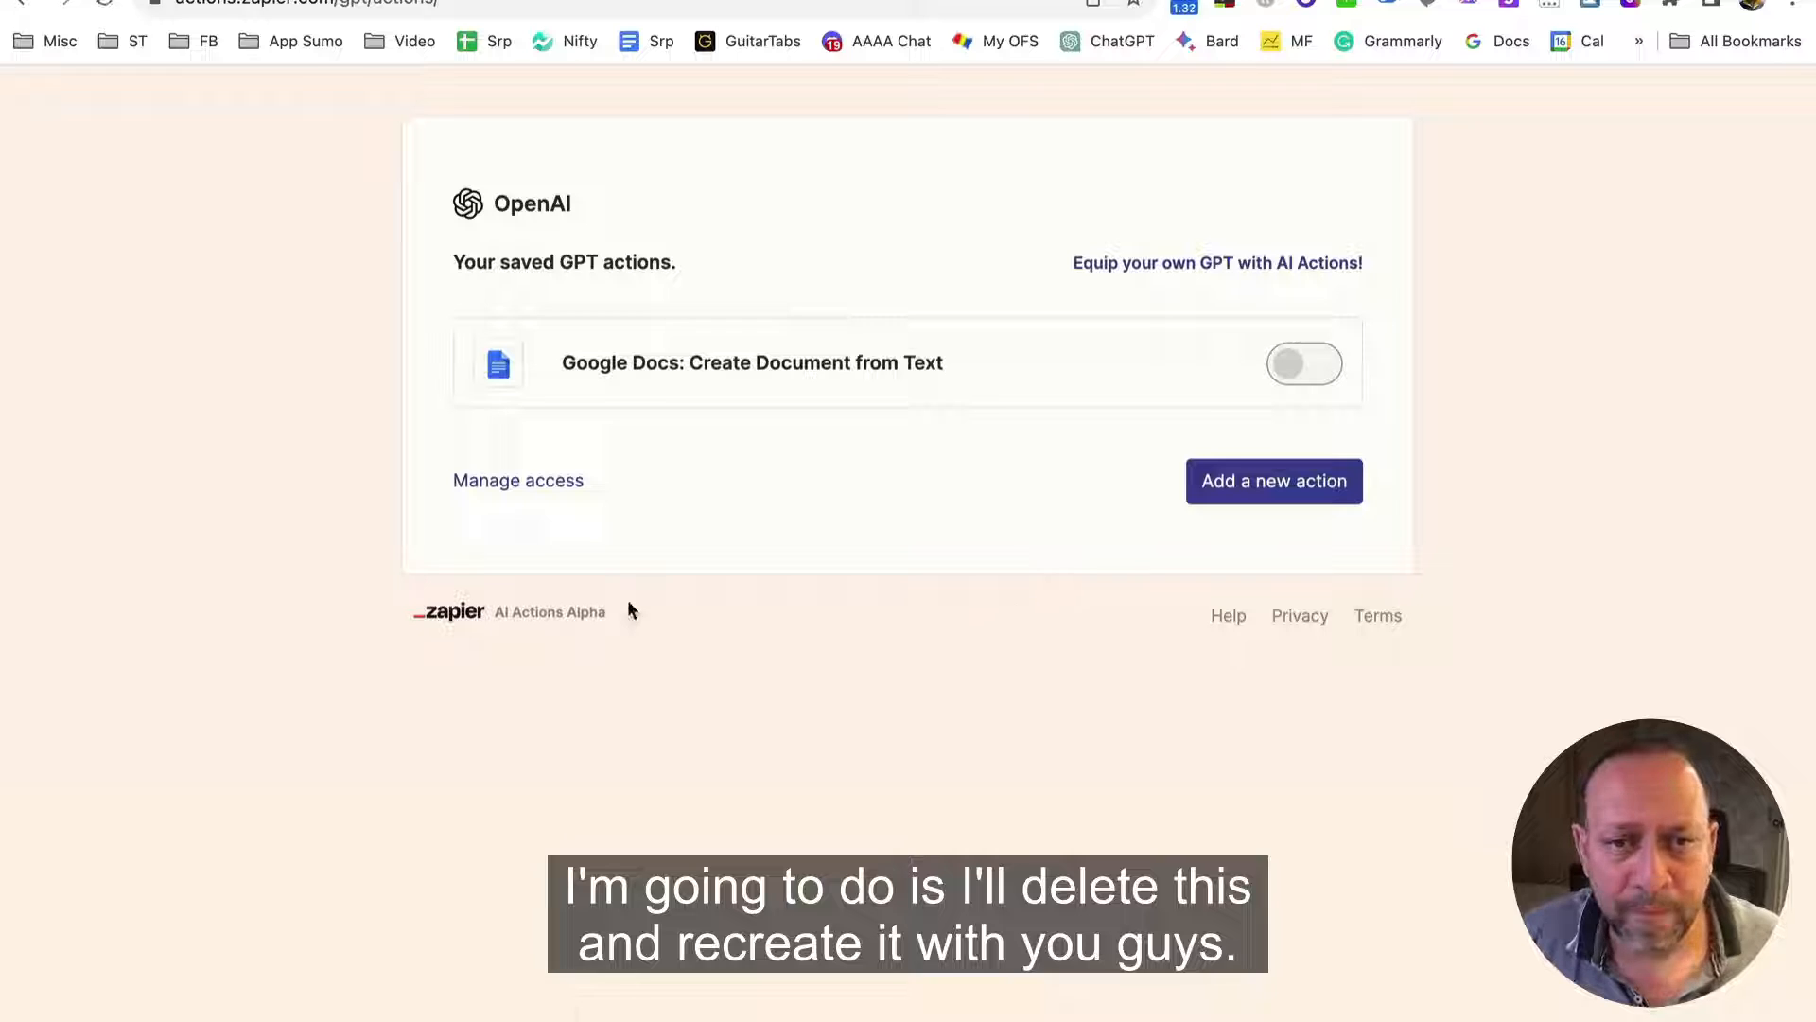
{"action": "left_click", "coordinate": [649, 378]}
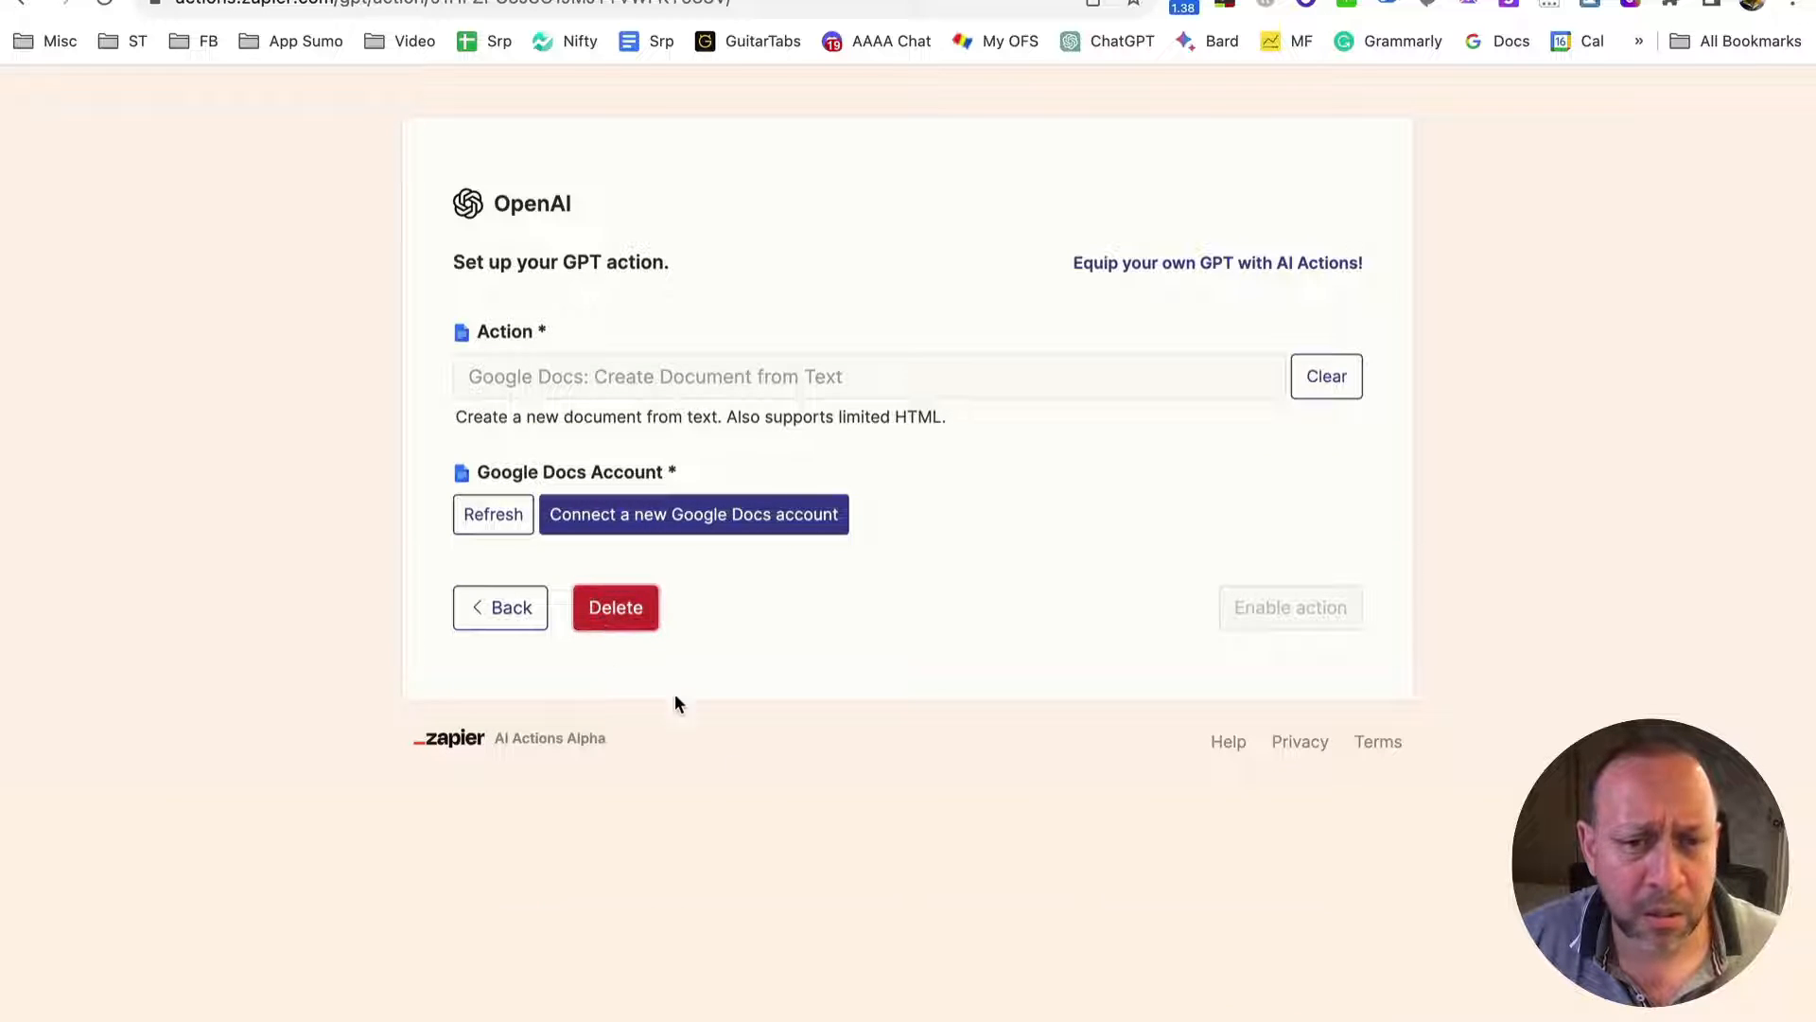
{"action": "left_click", "coordinate": [620, 615]}
{"action": "left_click", "coordinate": [1126, 147]}
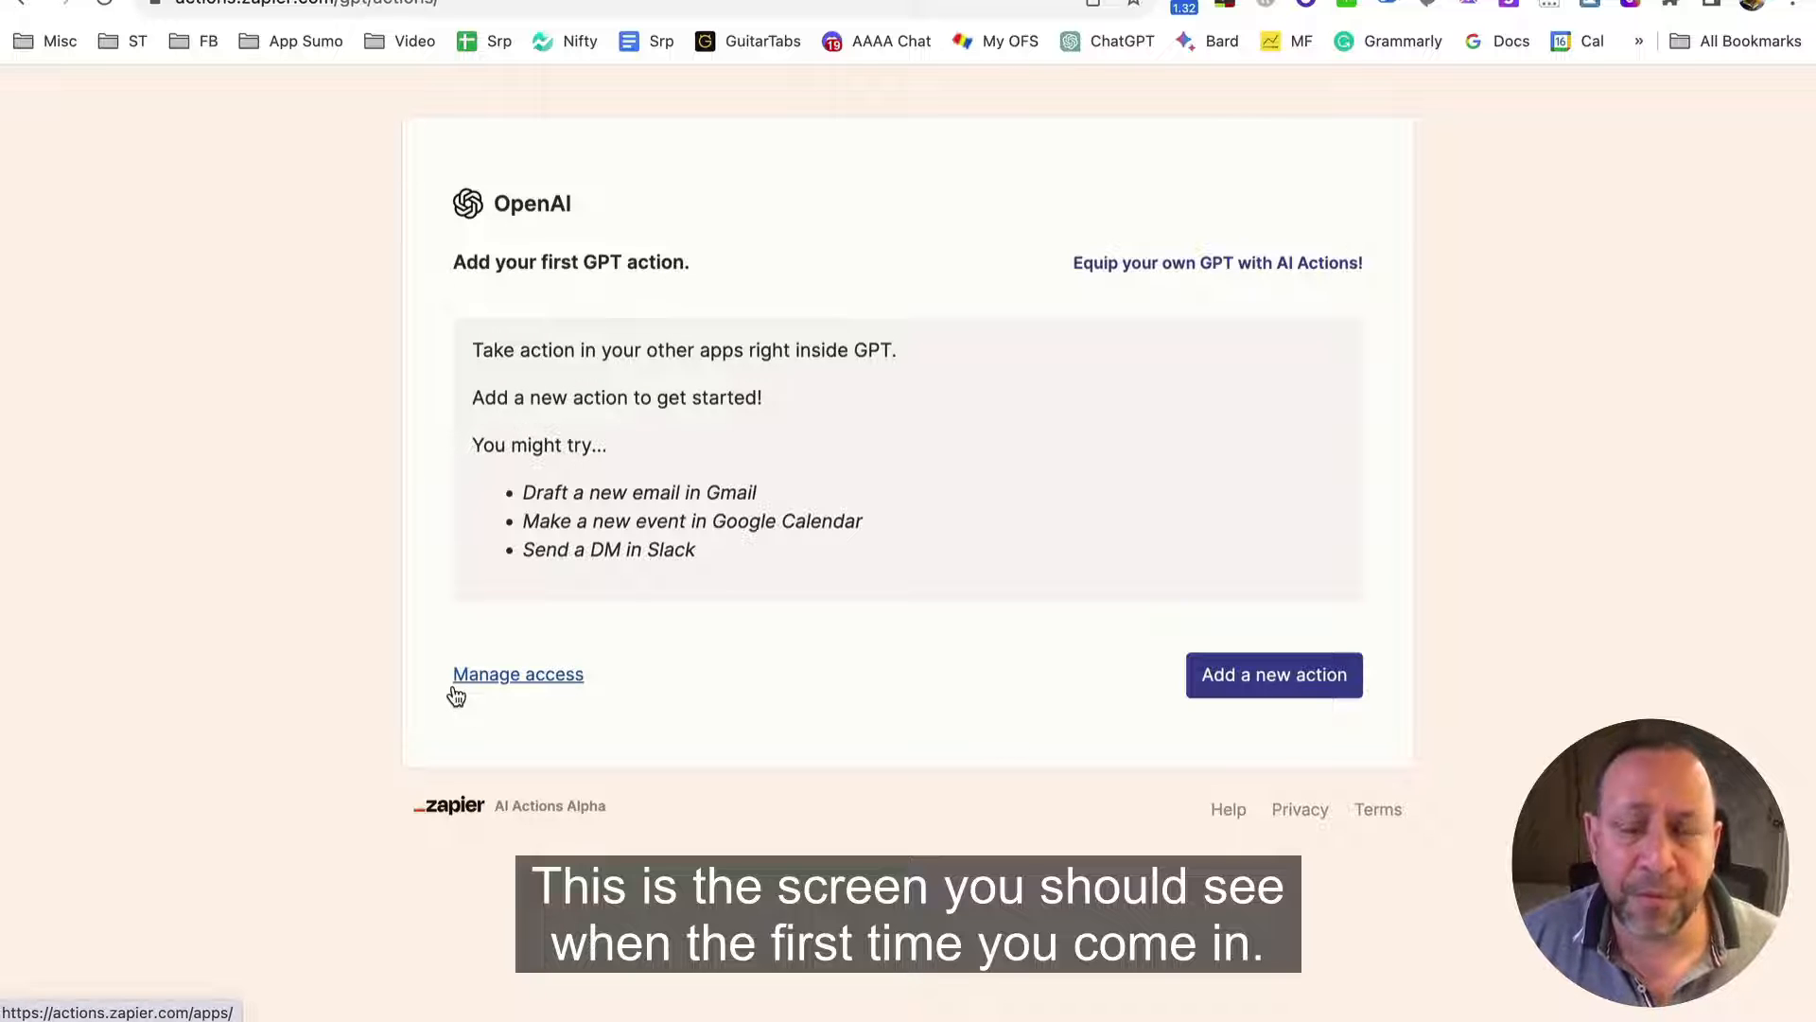
Add a new GPT action, search for "google docs" and choose Google Docs: Create Document from Text
{"action": "left_click", "coordinate": [1274, 674]}
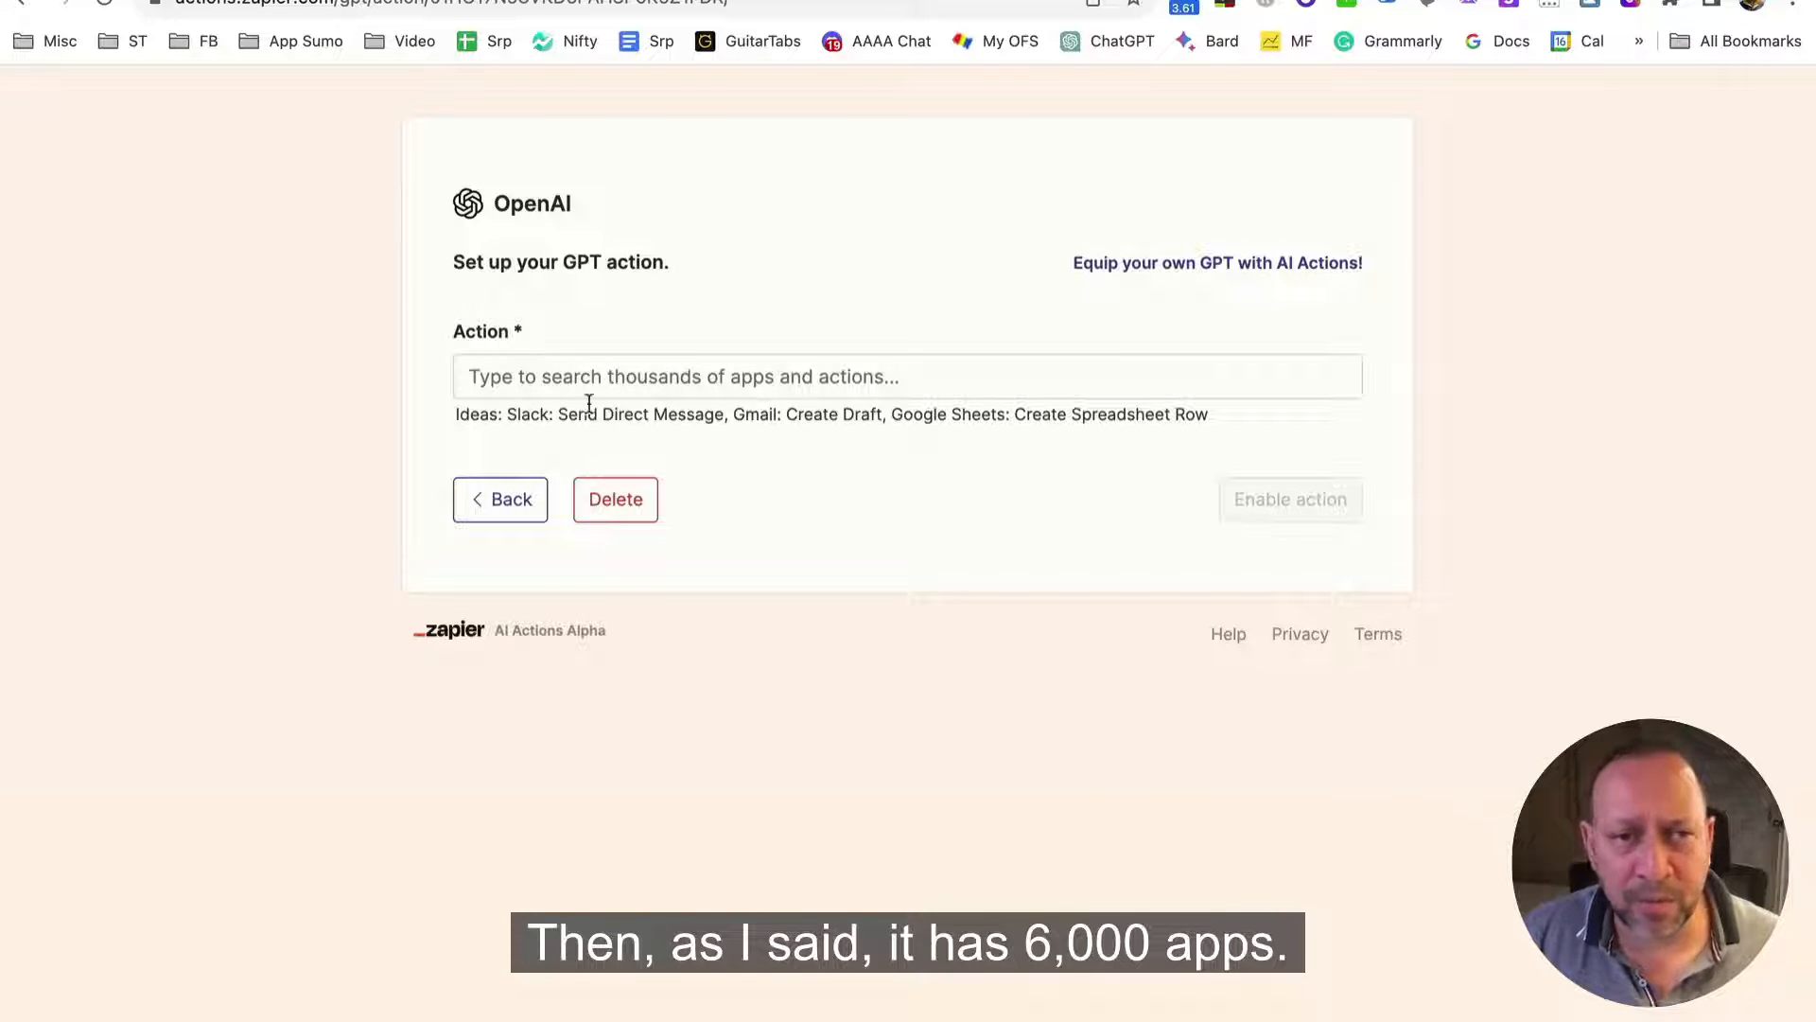
{"action": "left_click", "coordinate": [670, 371]}
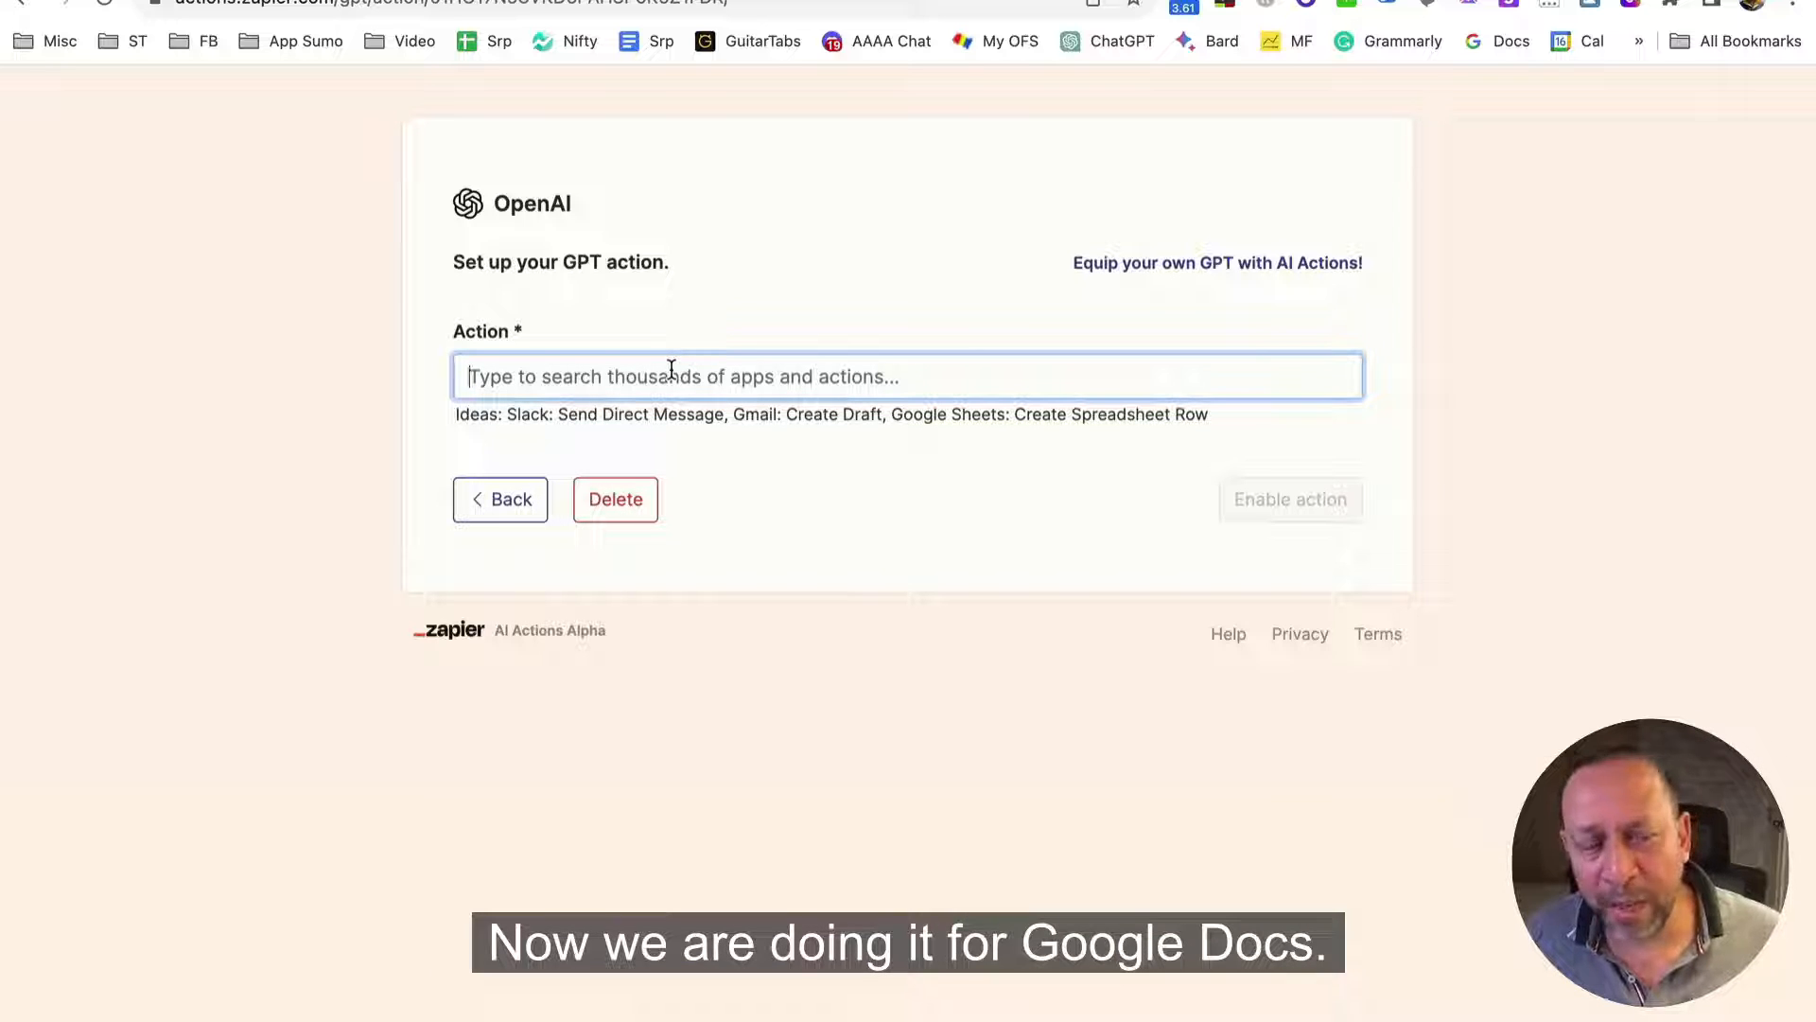
{"action": "type", "text": "google "}
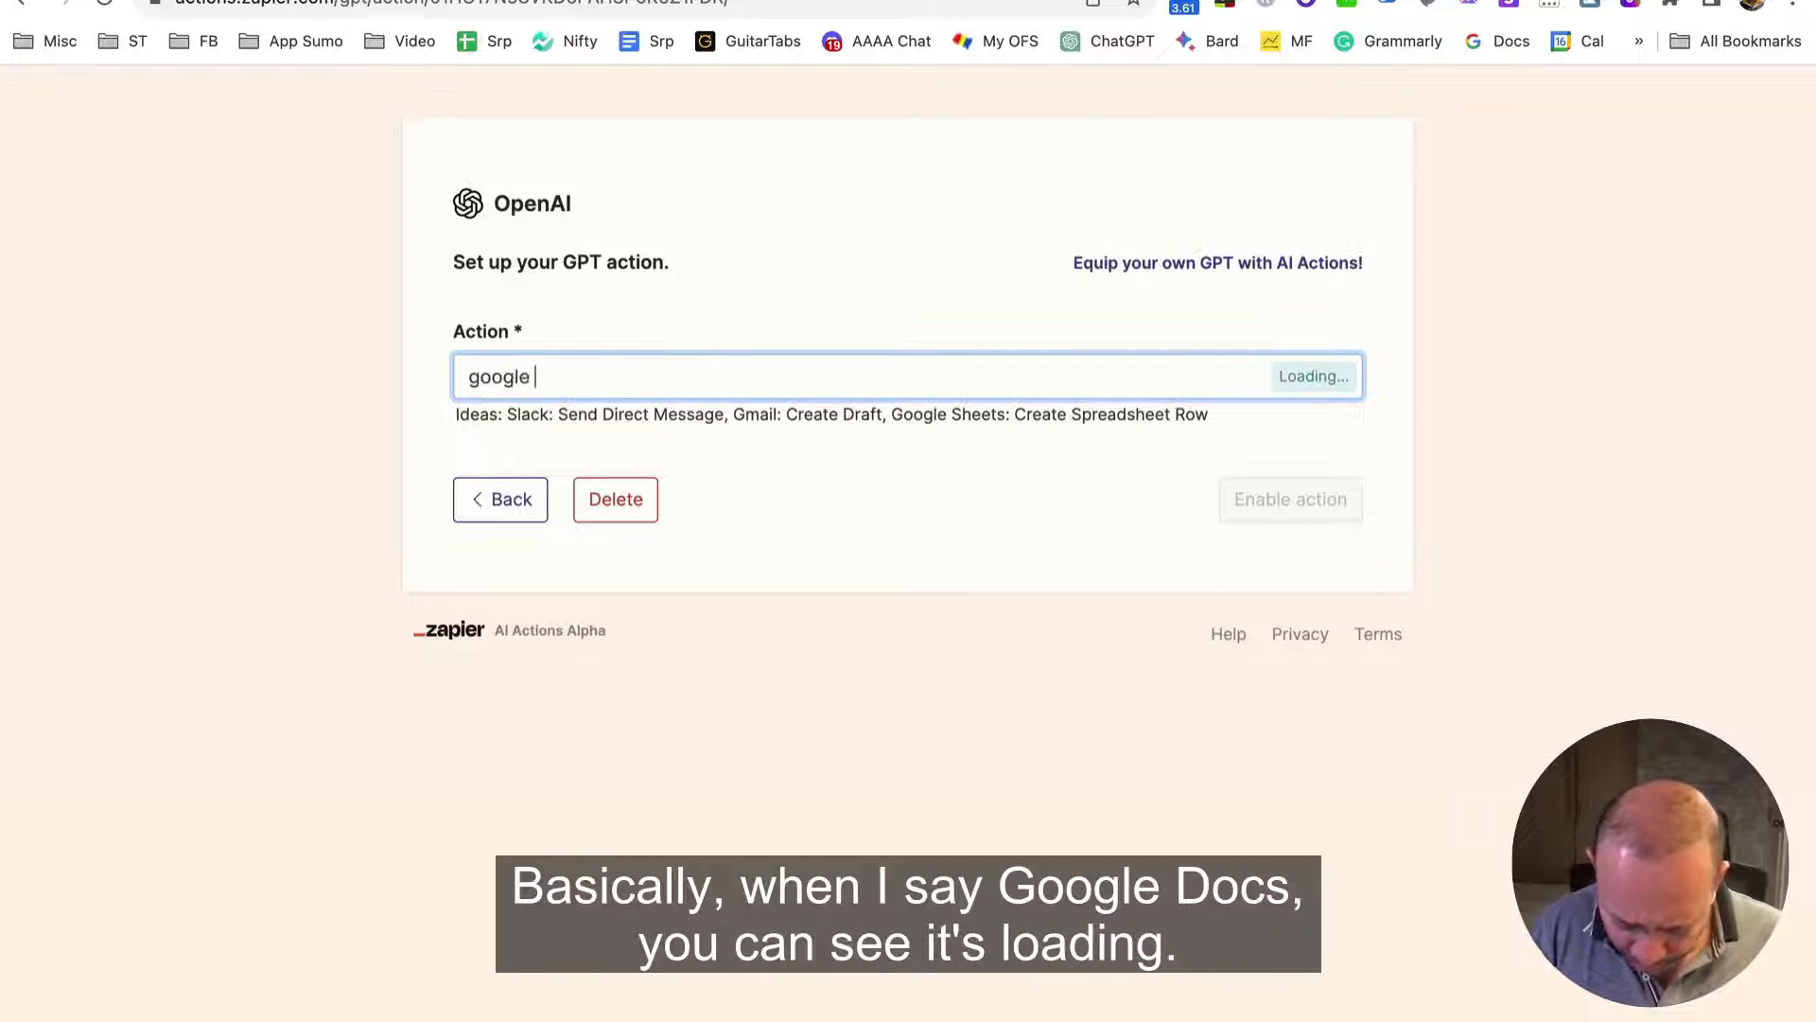
{"action": "type", "text": "docs"}
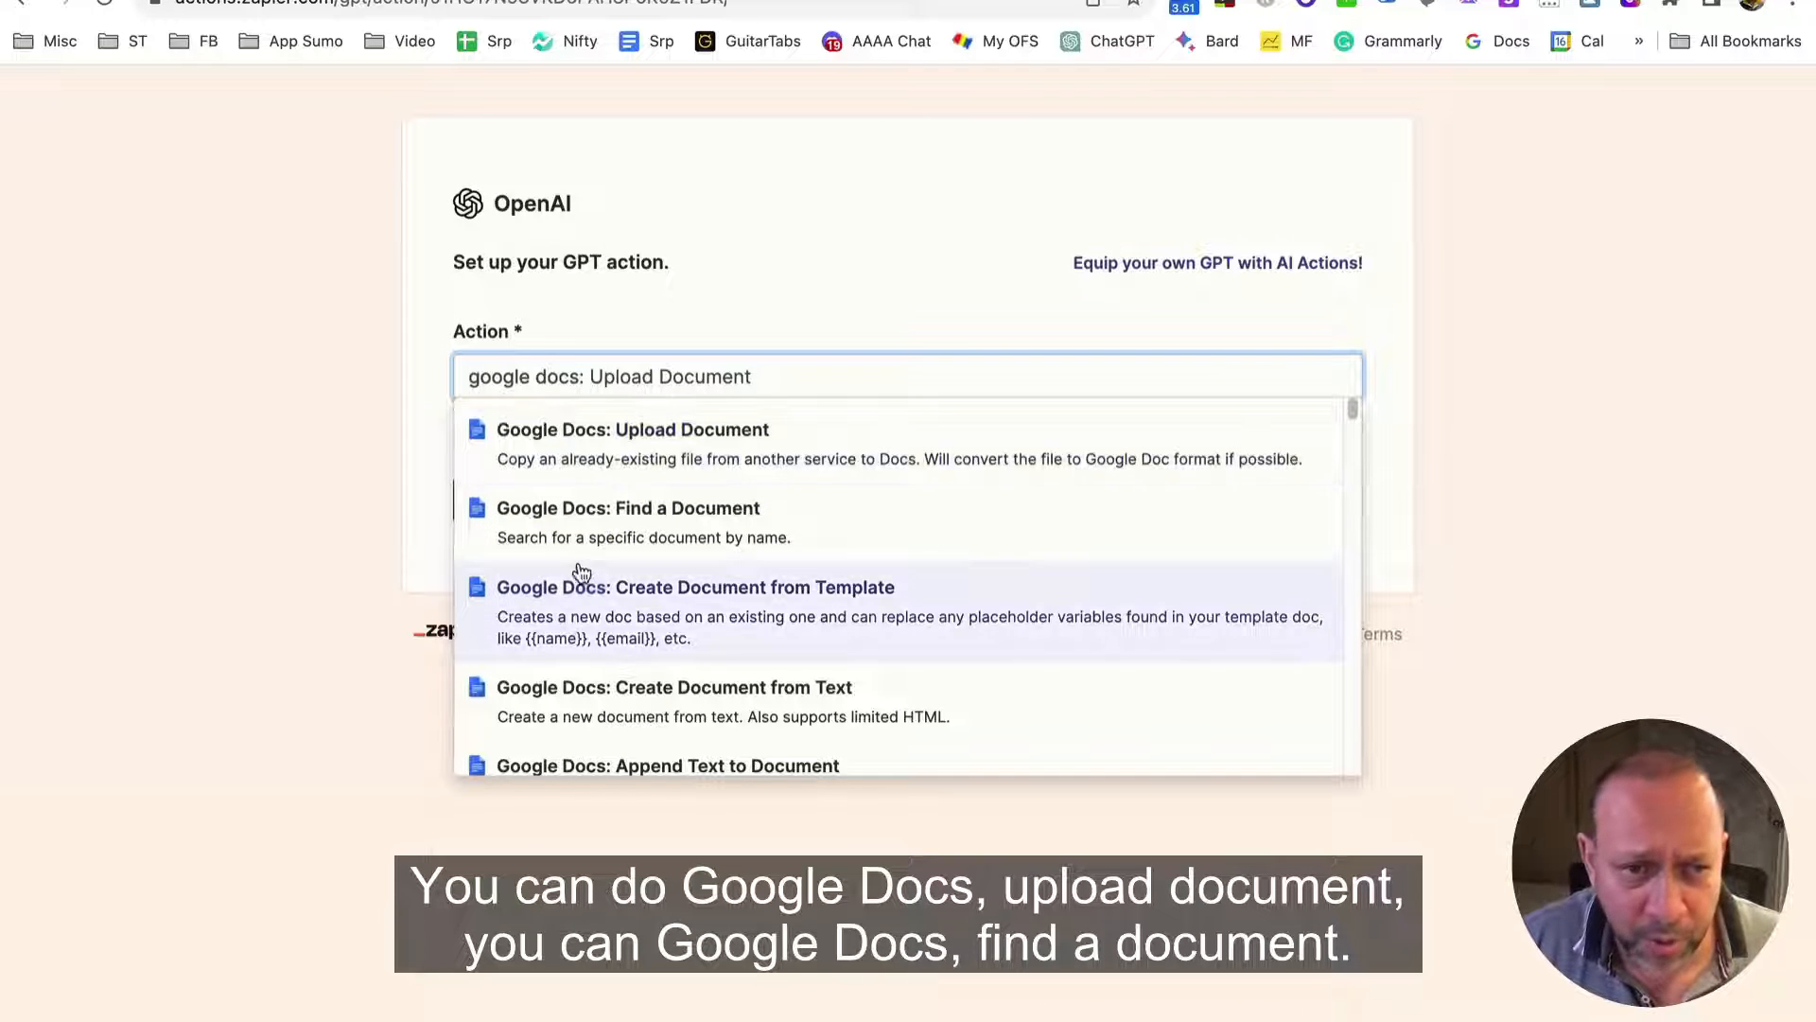
{"action": "scroll", "coordinate": [833, 534], "scroll_direction": "down", "scroll_amount": 2}
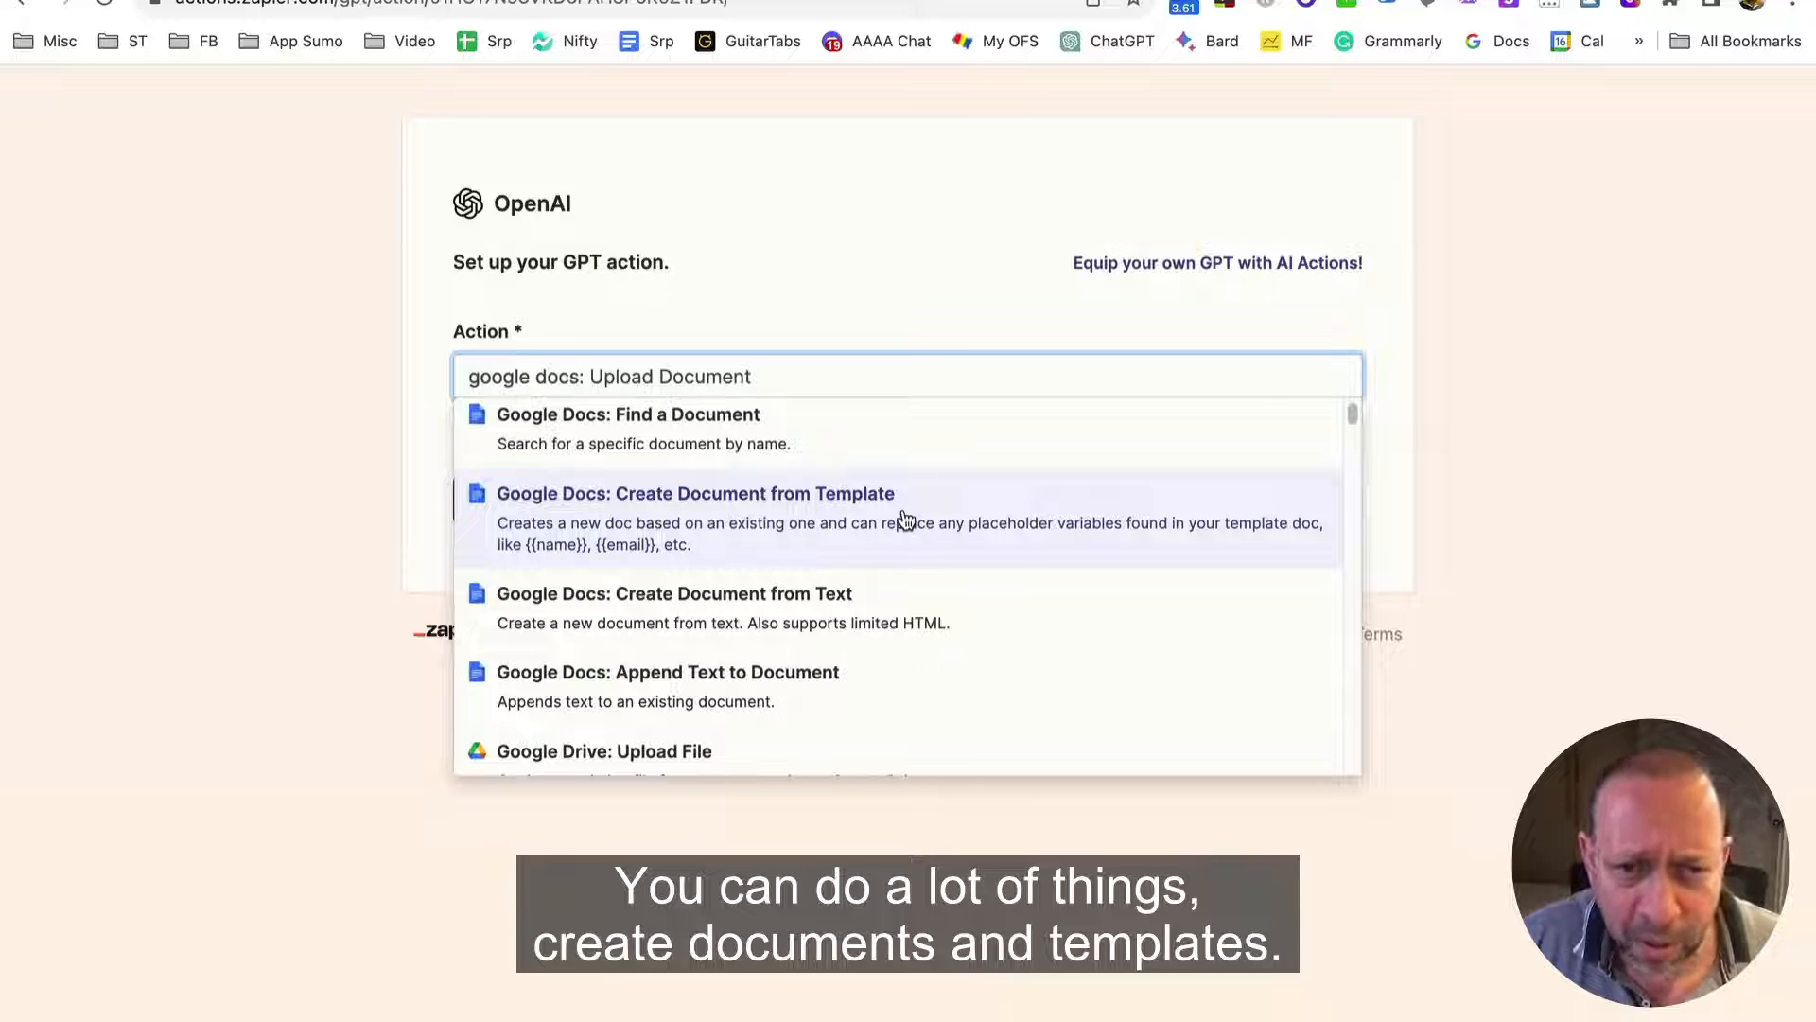
{"action": "scroll", "coordinate": [903, 523], "scroll_direction": "down", "scroll_amount": 2}
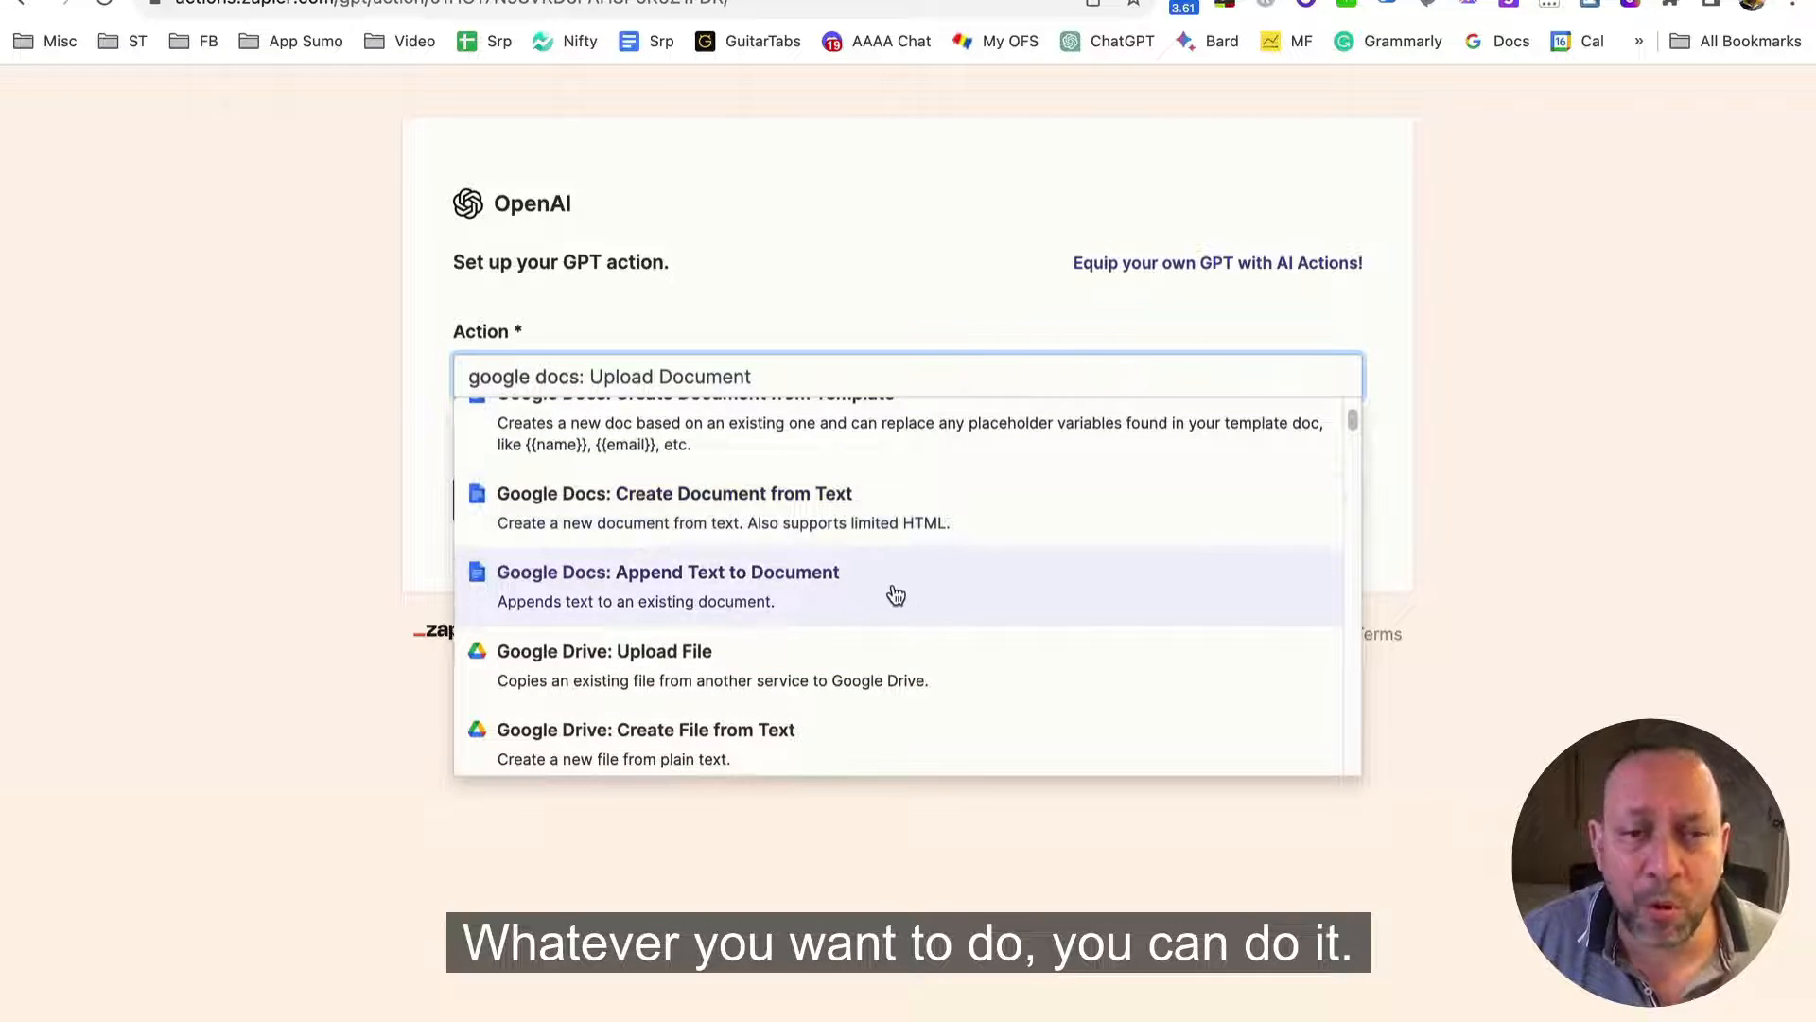
{"action": "scroll", "coordinate": [922, 594], "scroll_direction": "up", "scroll_amount": 4}
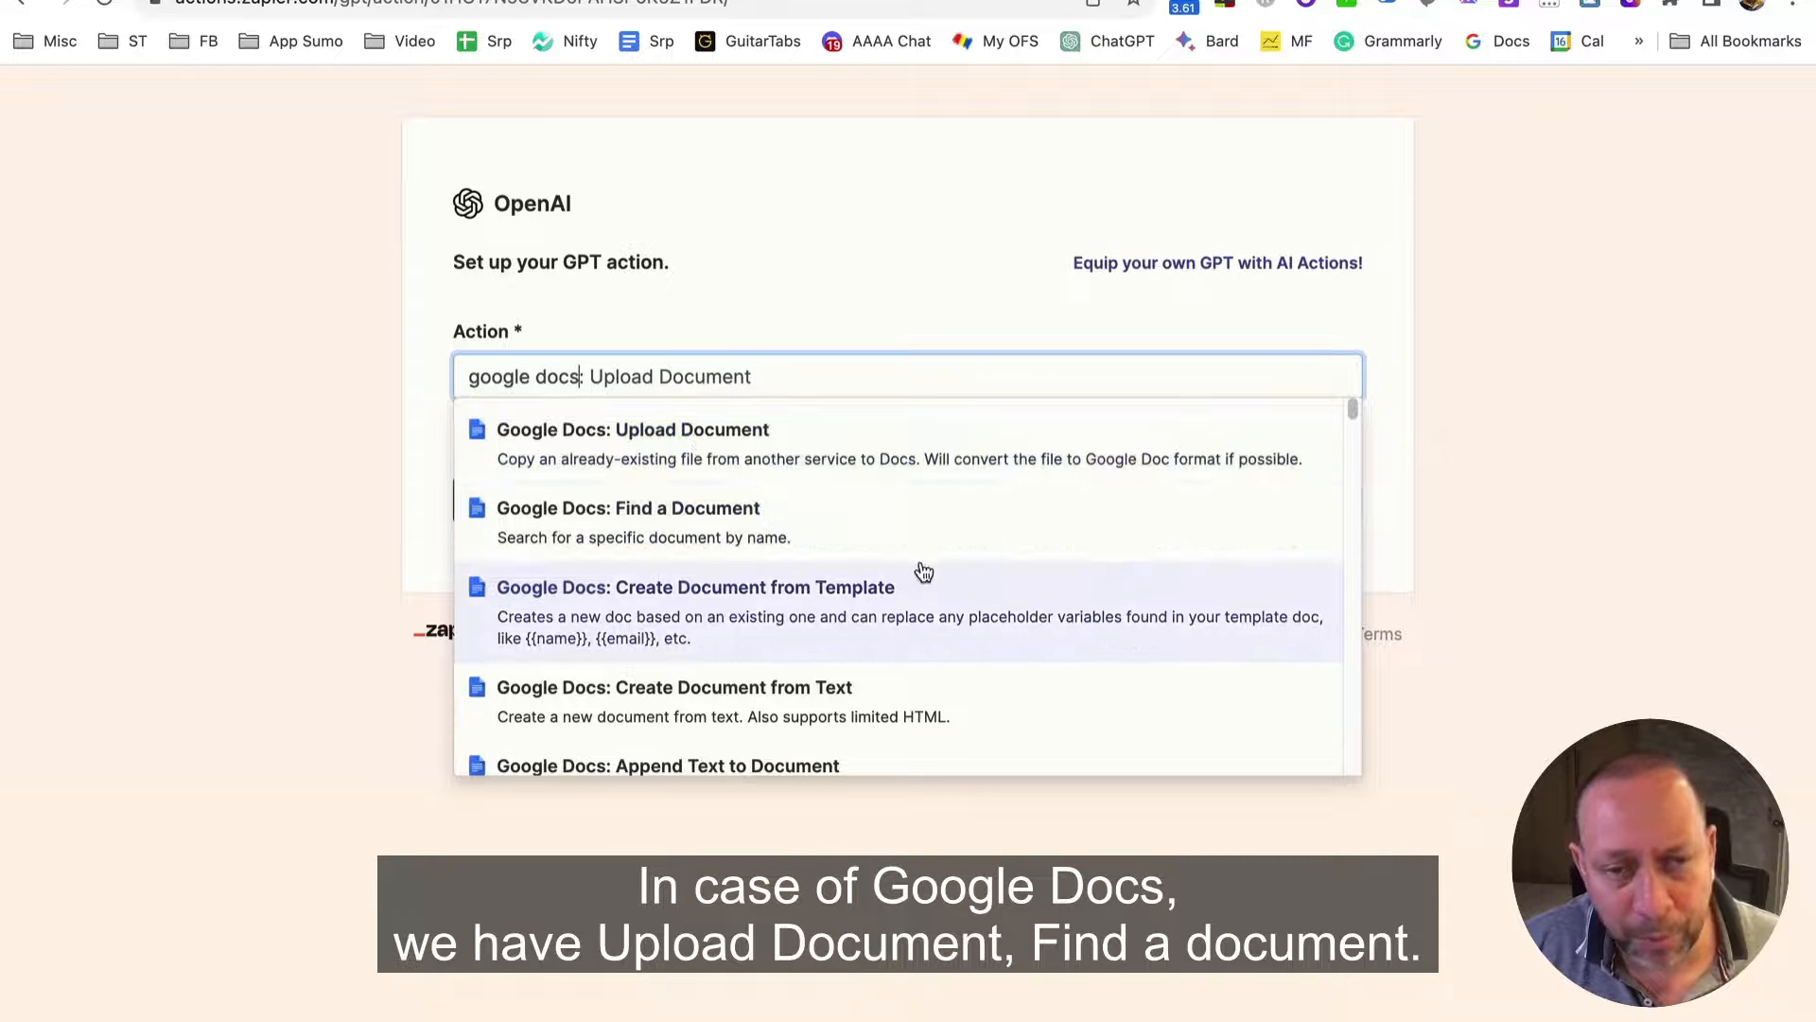
{"action": "scroll", "coordinate": [830, 616], "scroll_direction": "down", "scroll_amount": 1}
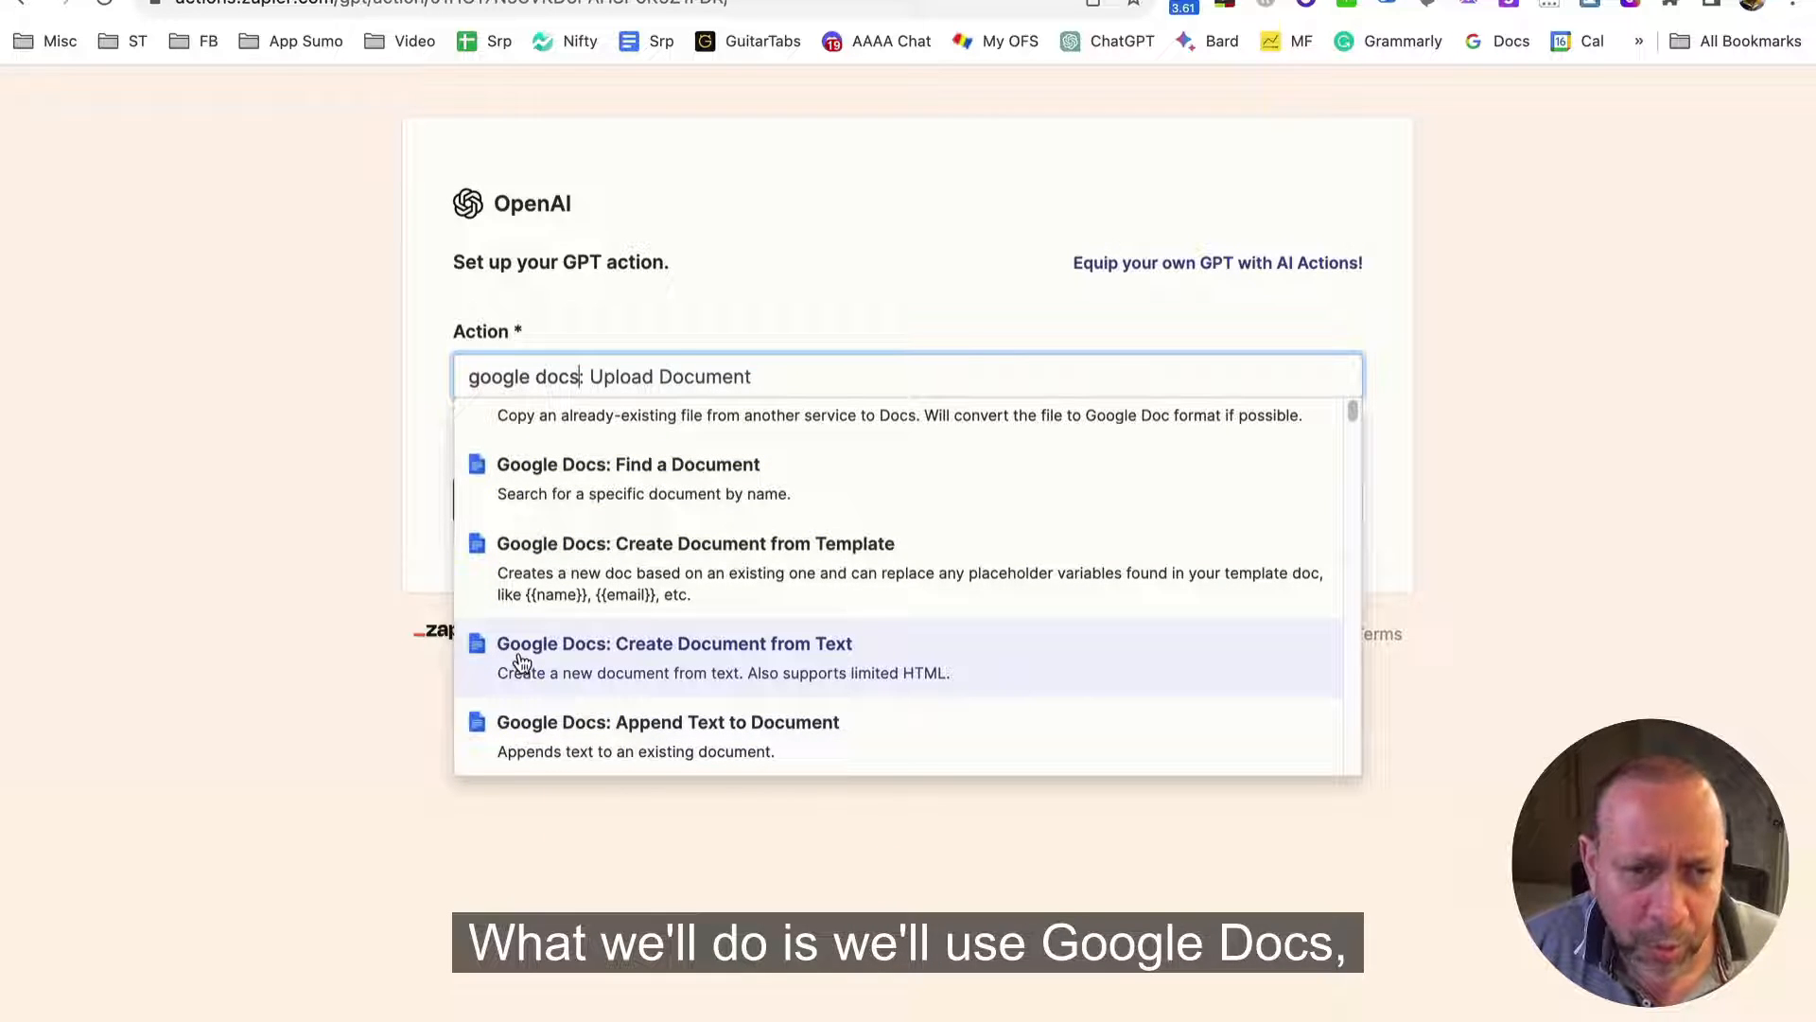
{"action": "left_click", "coordinate": [786, 661]}
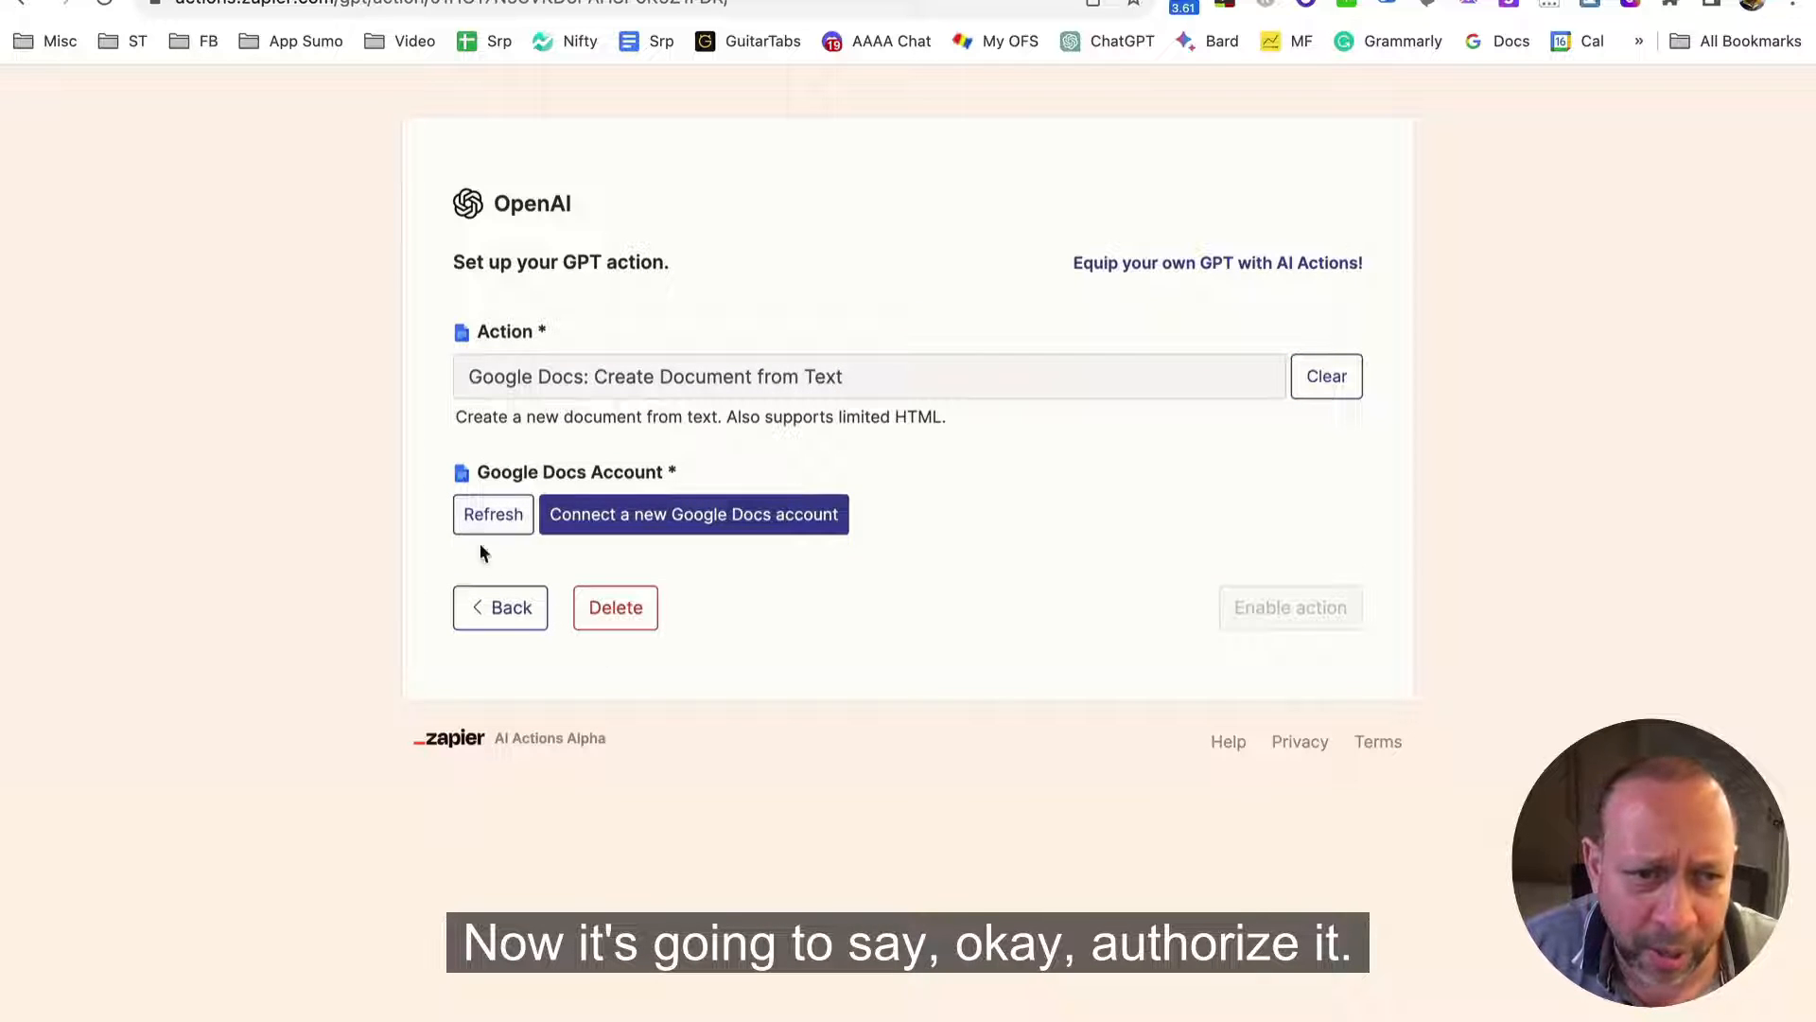
Connect a Google Docs account by authorizing Zapier's access with a Google account, and choose Google Docs as the action's account
{"action": "left_click", "coordinate": [723, 530]}
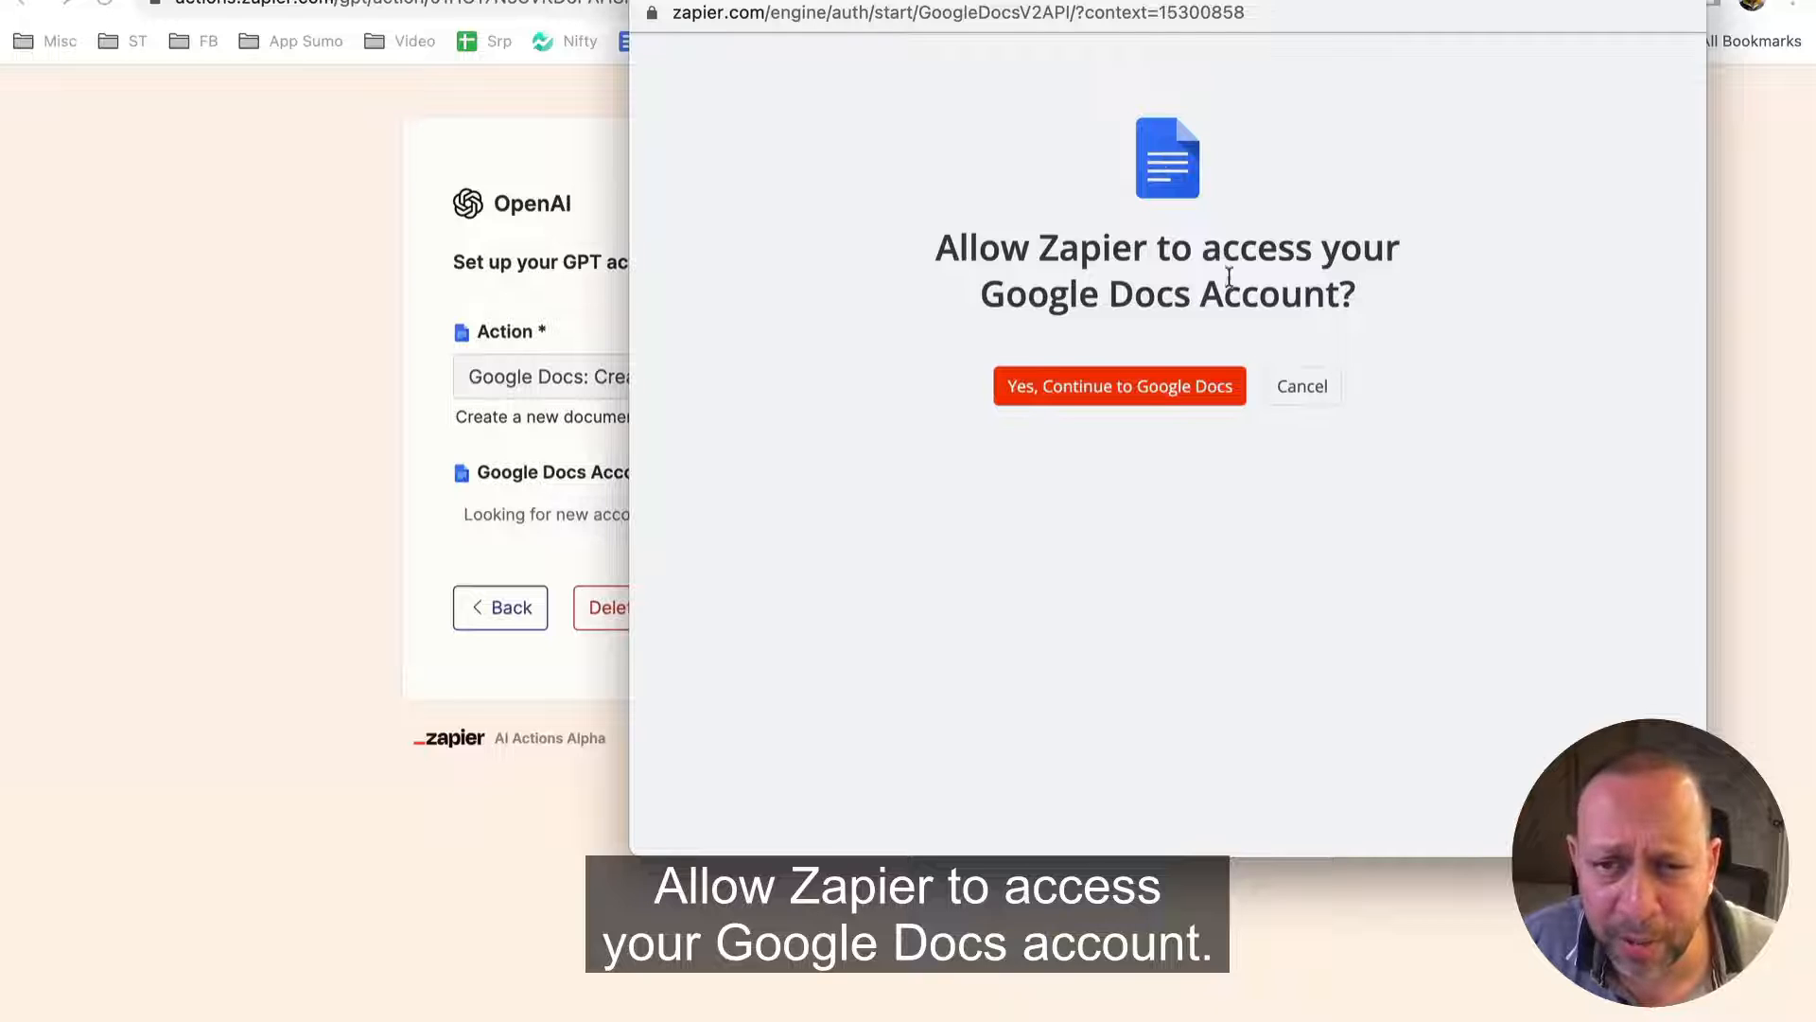
{"action": "left_click", "coordinate": [1117, 391]}
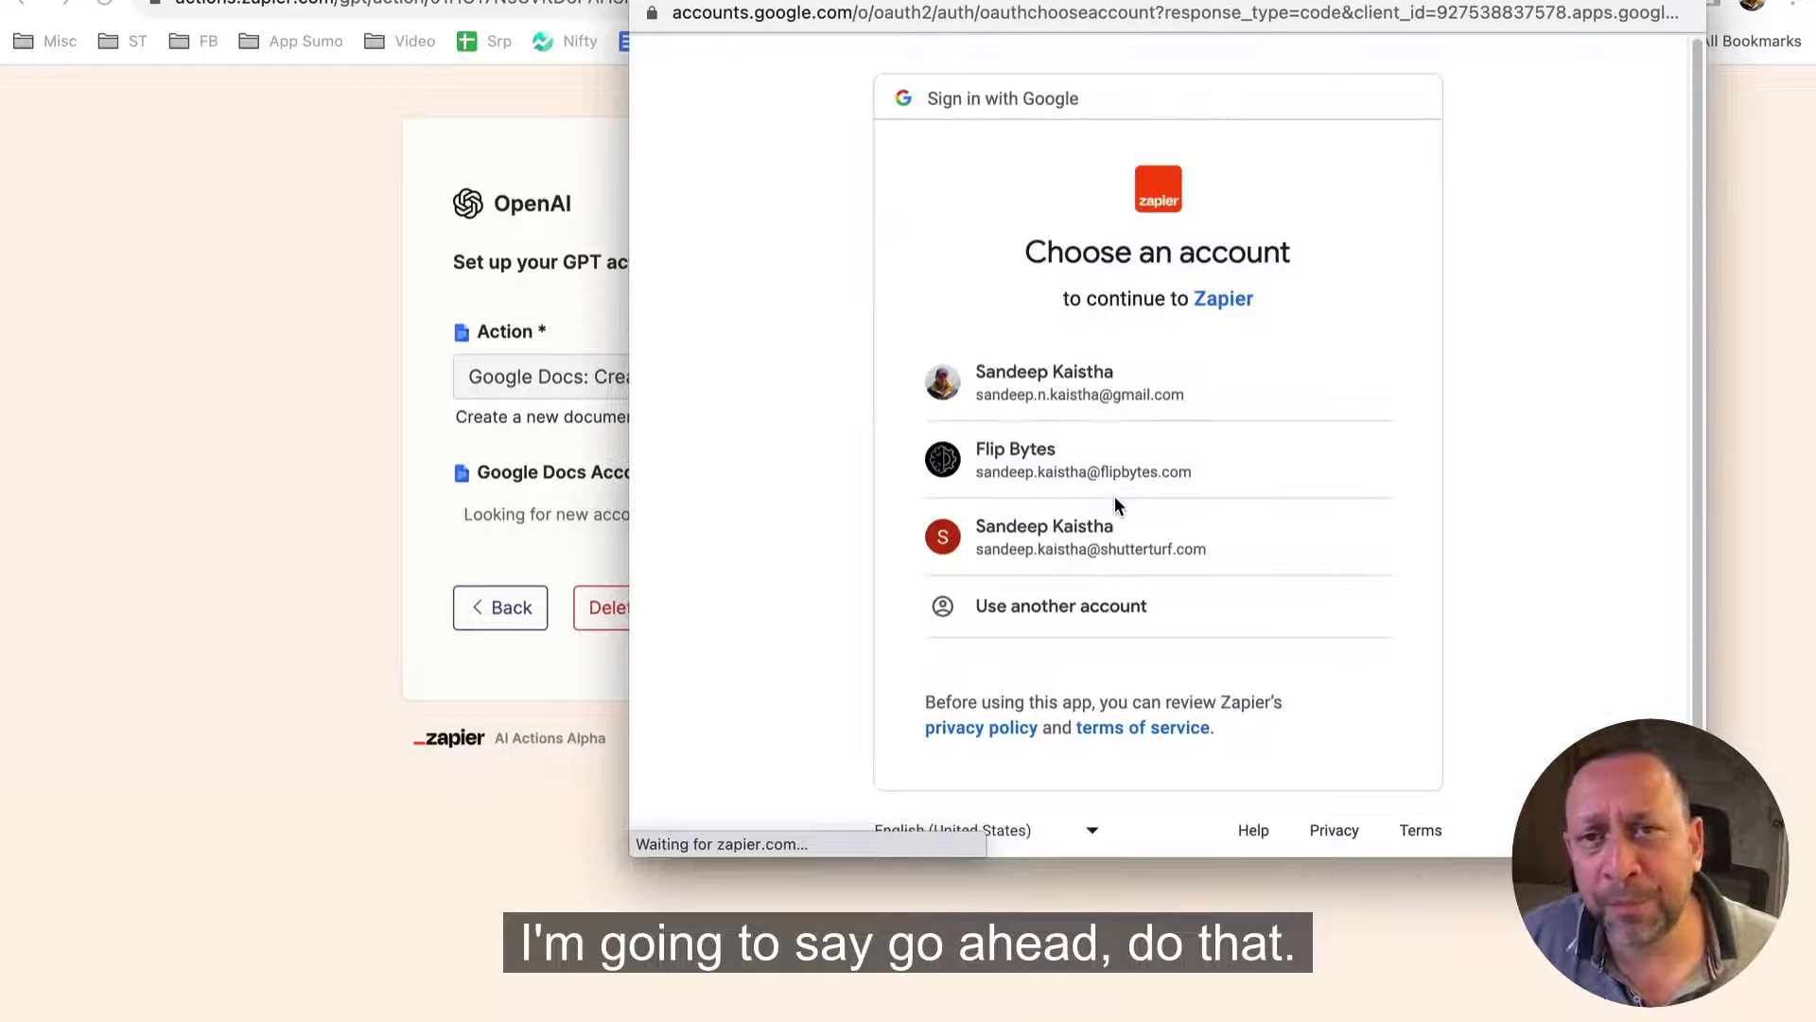
{"action": "left_click", "coordinate": [1114, 499]}
{"action": "left_click", "coordinate": [1267, 783]}
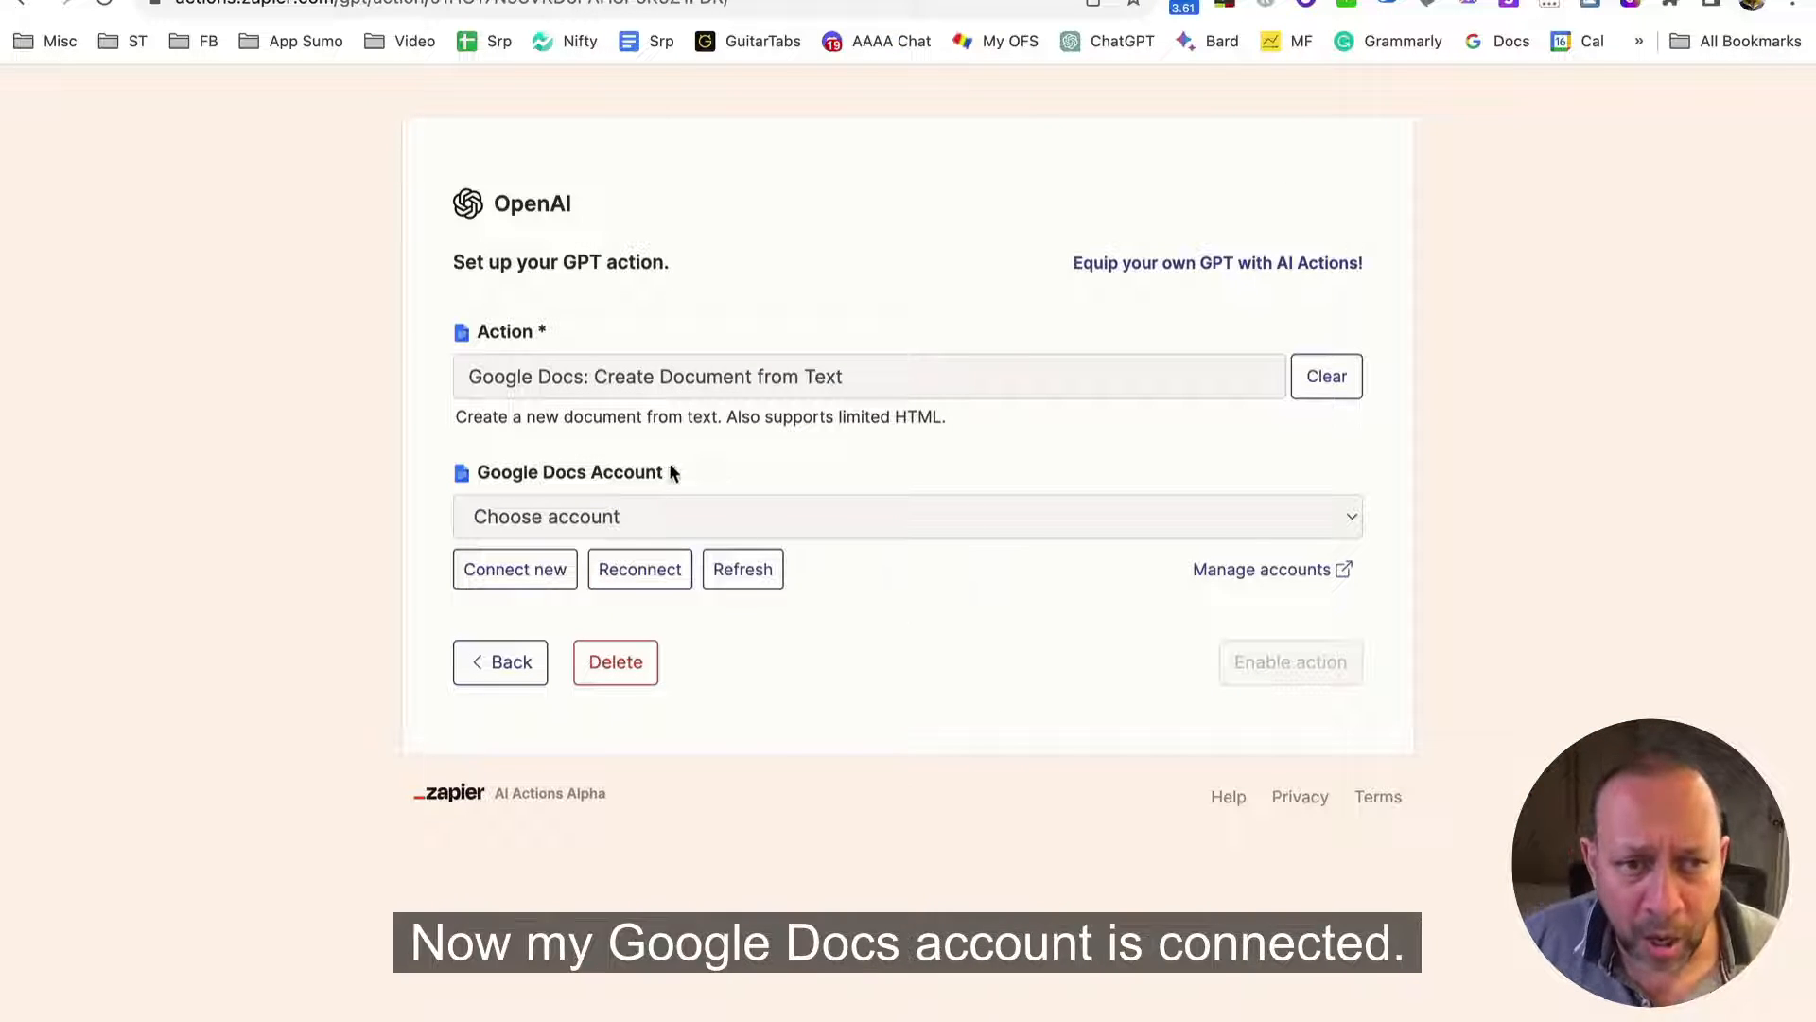
{"action": "left_click", "coordinate": [929, 516]}
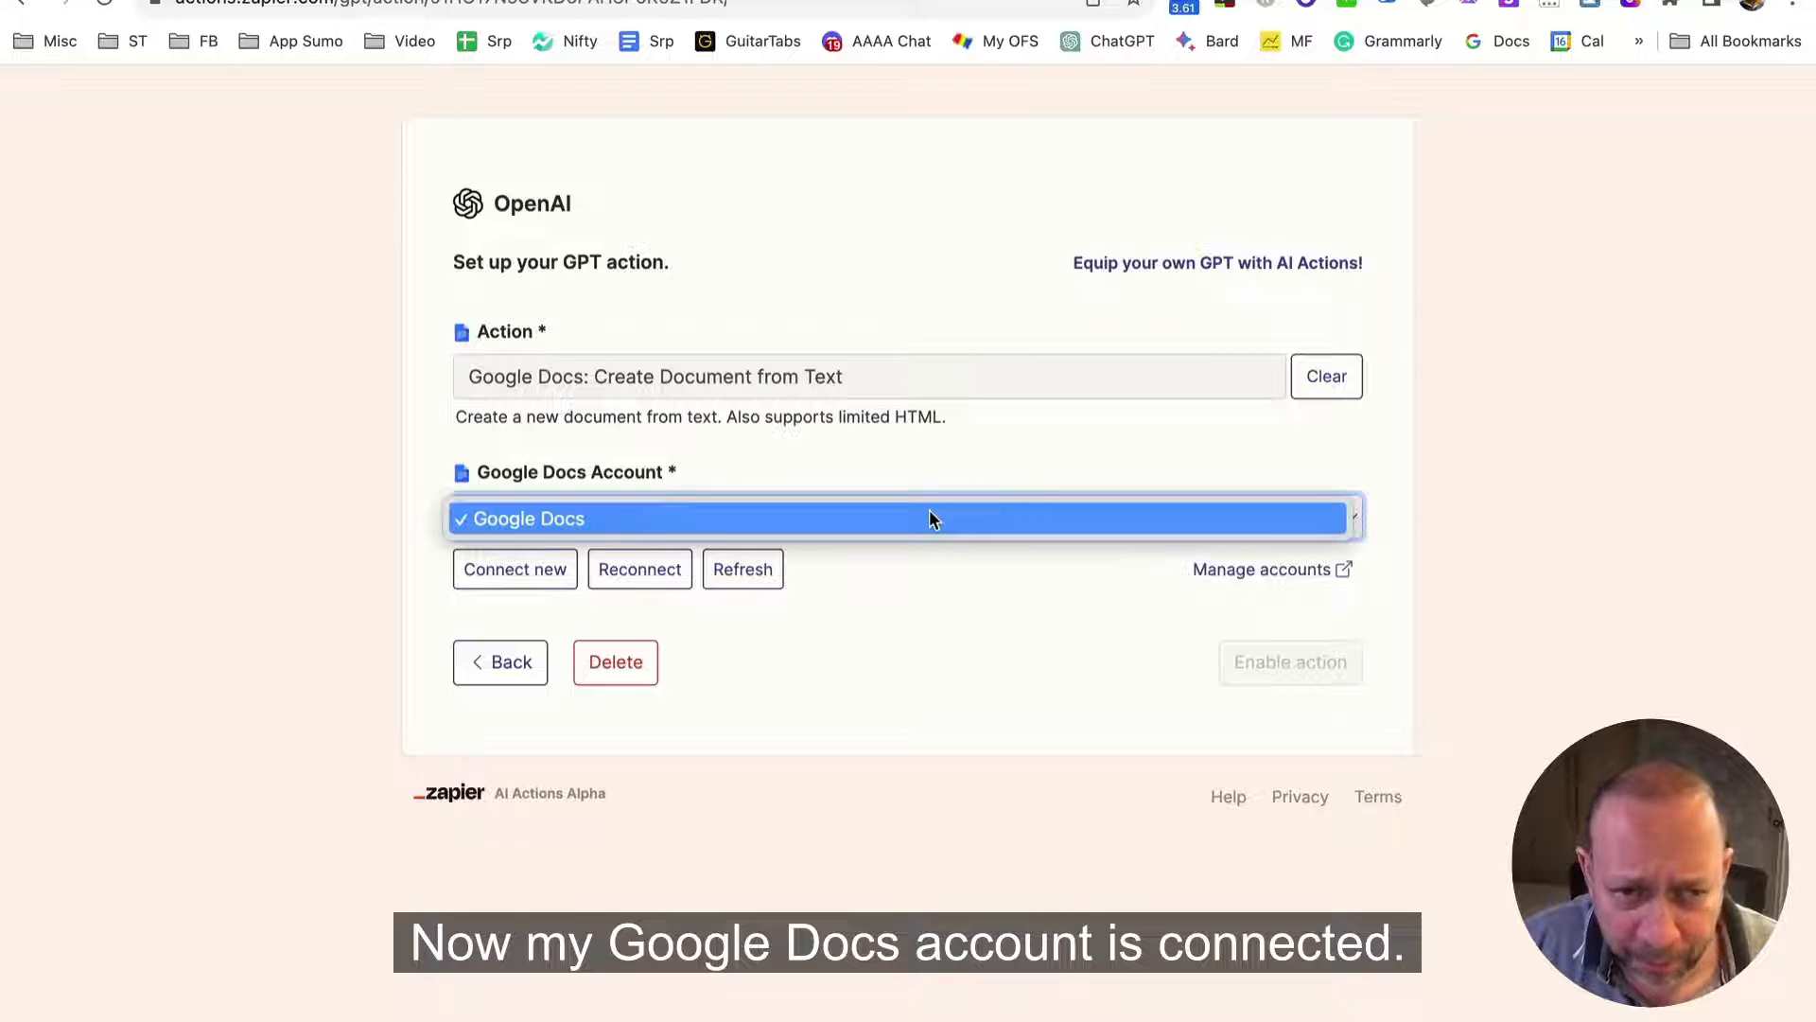
{"action": "left_click", "coordinate": [929, 517]}
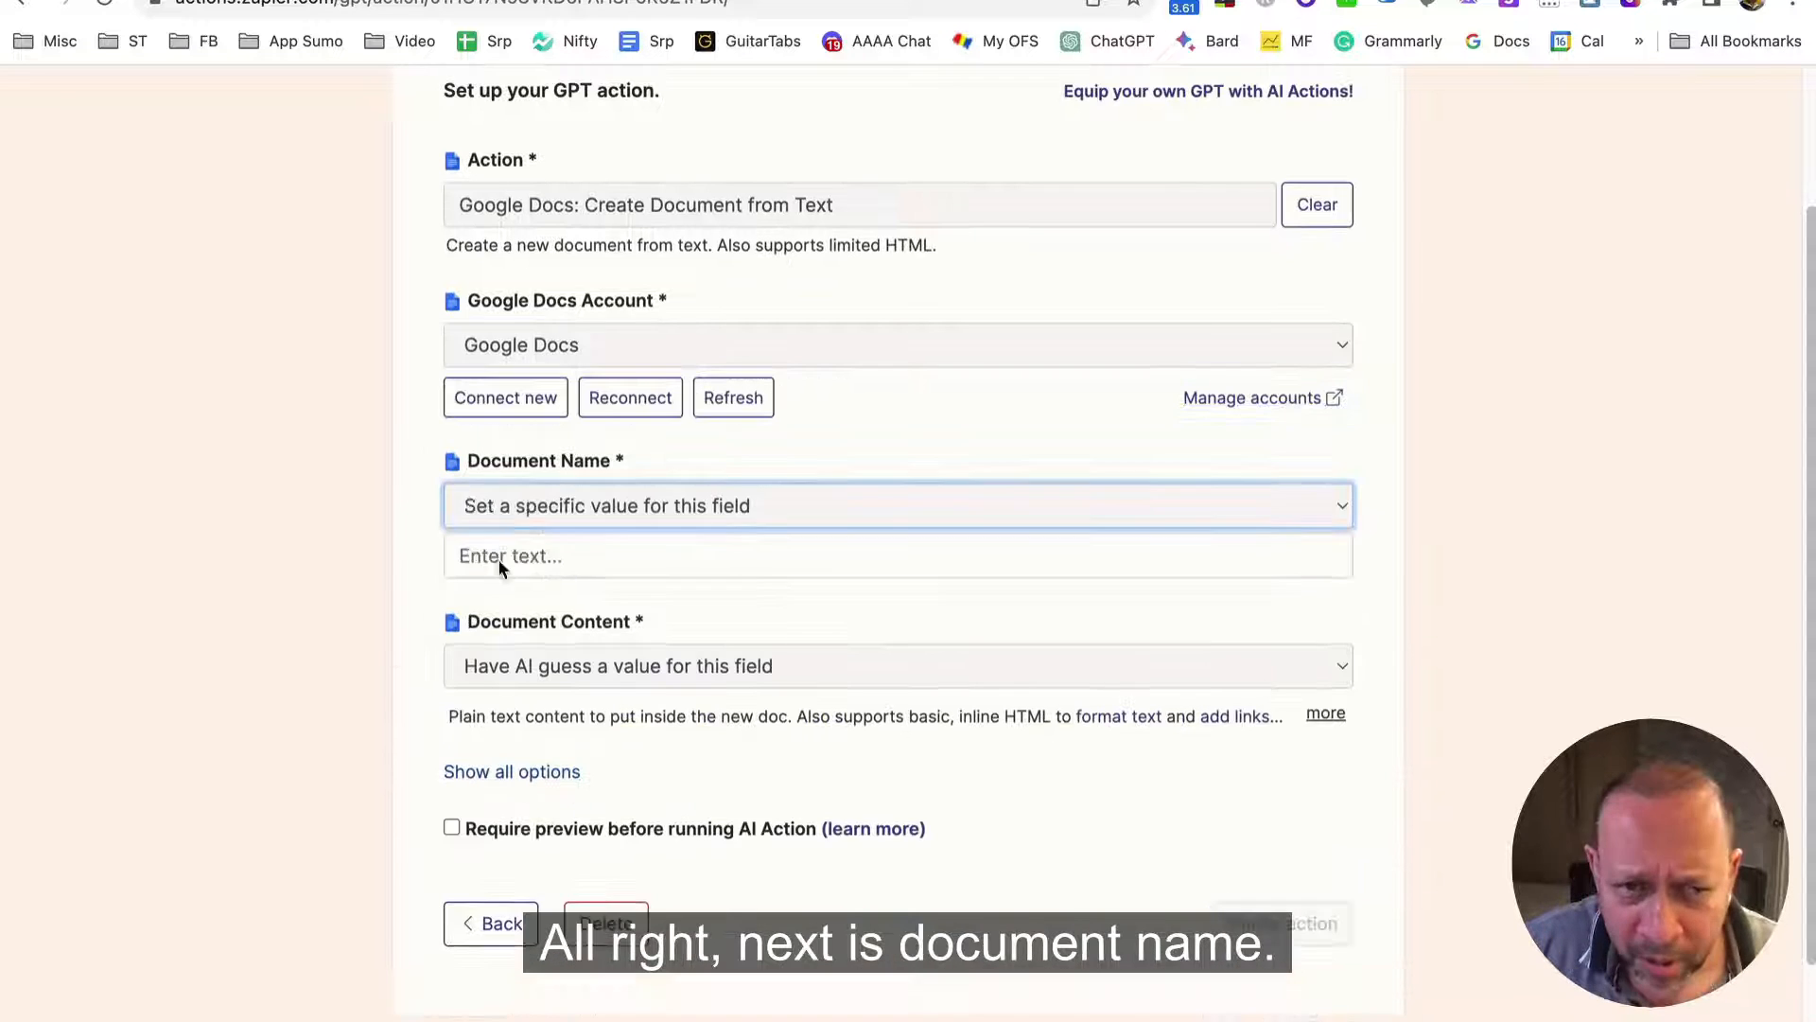
Set the Document Name to a specific value and enter create-doc-from-script
{"action": "left_click", "coordinate": [667, 497]}
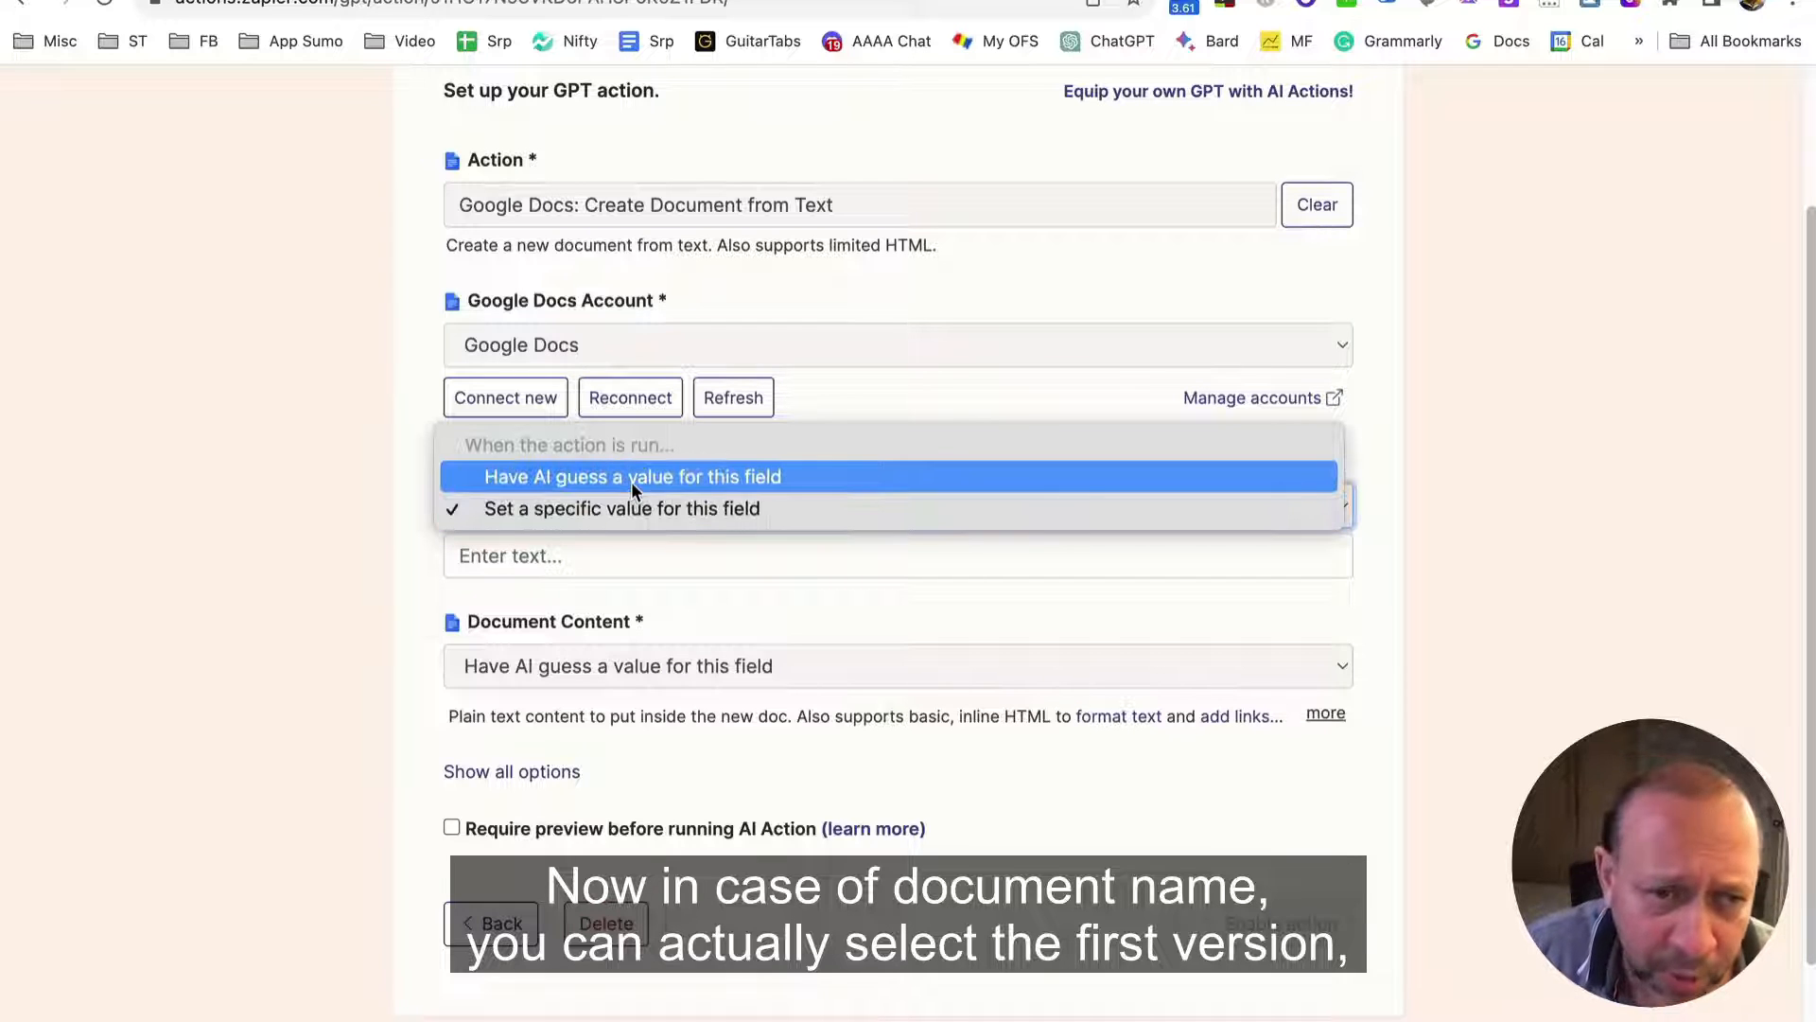
{"action": "left_click", "coordinate": [783, 479]}
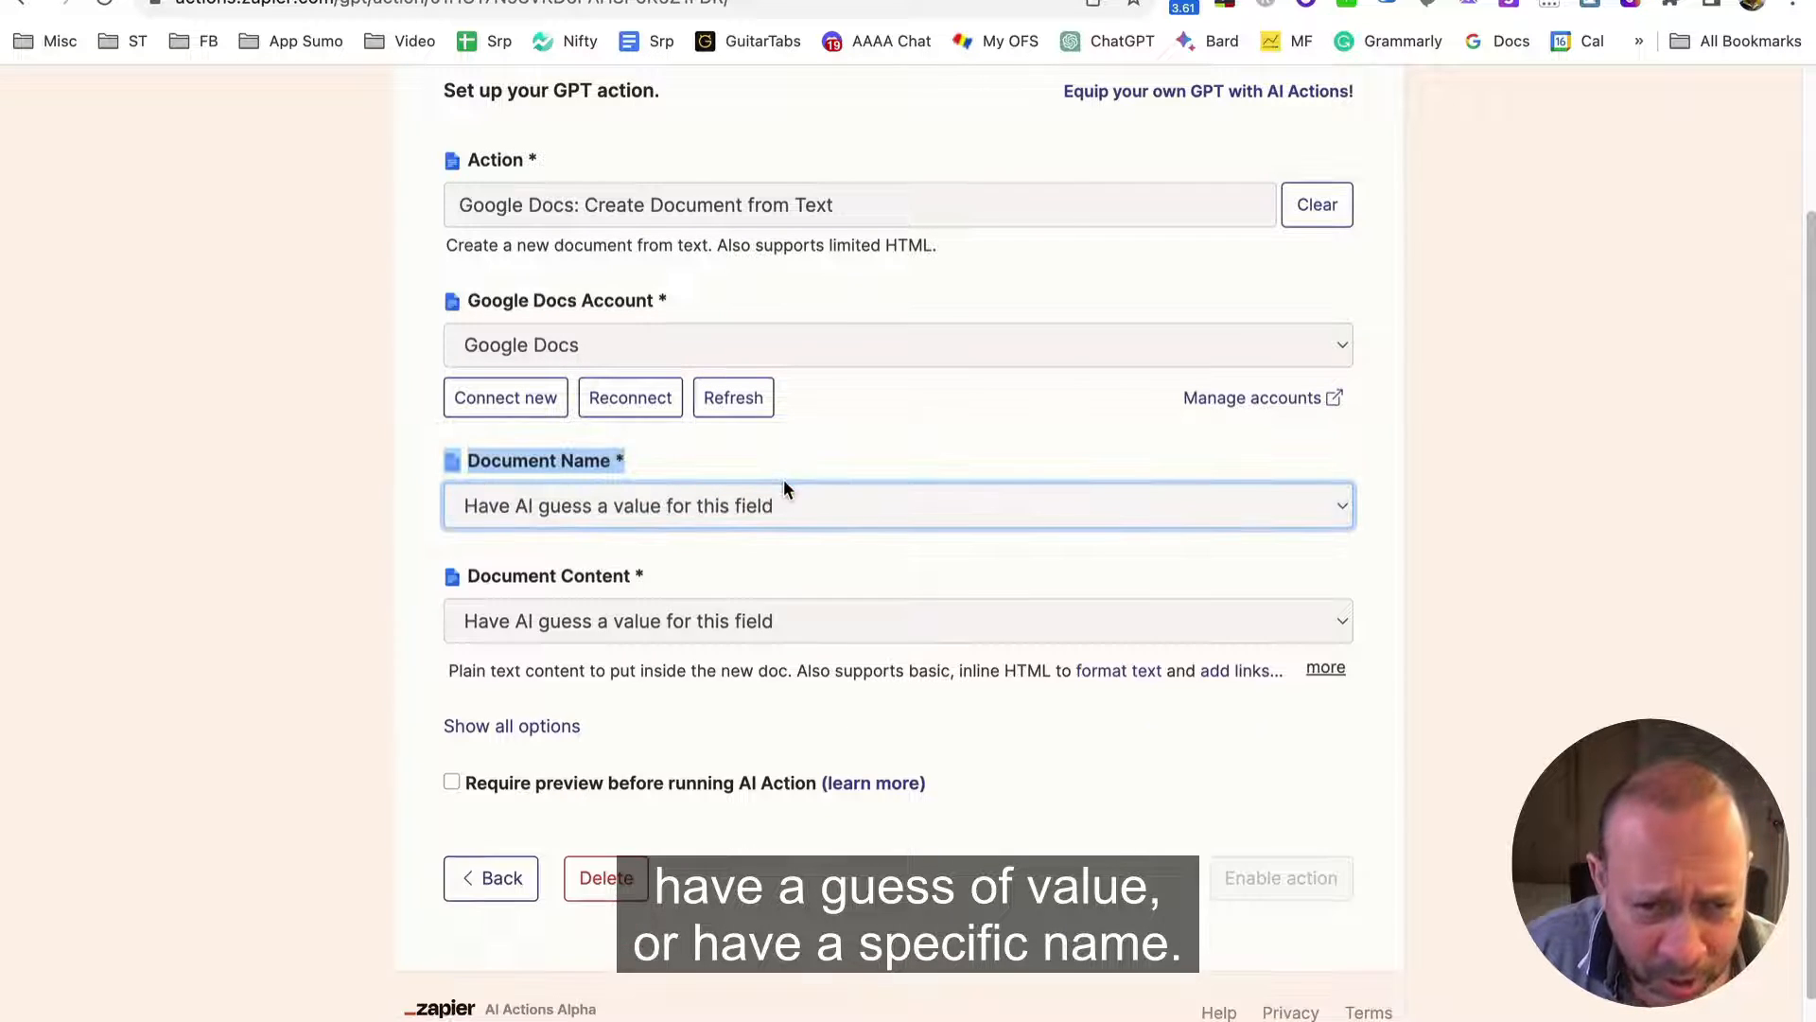
{"action": "left_click", "coordinate": [772, 492]}
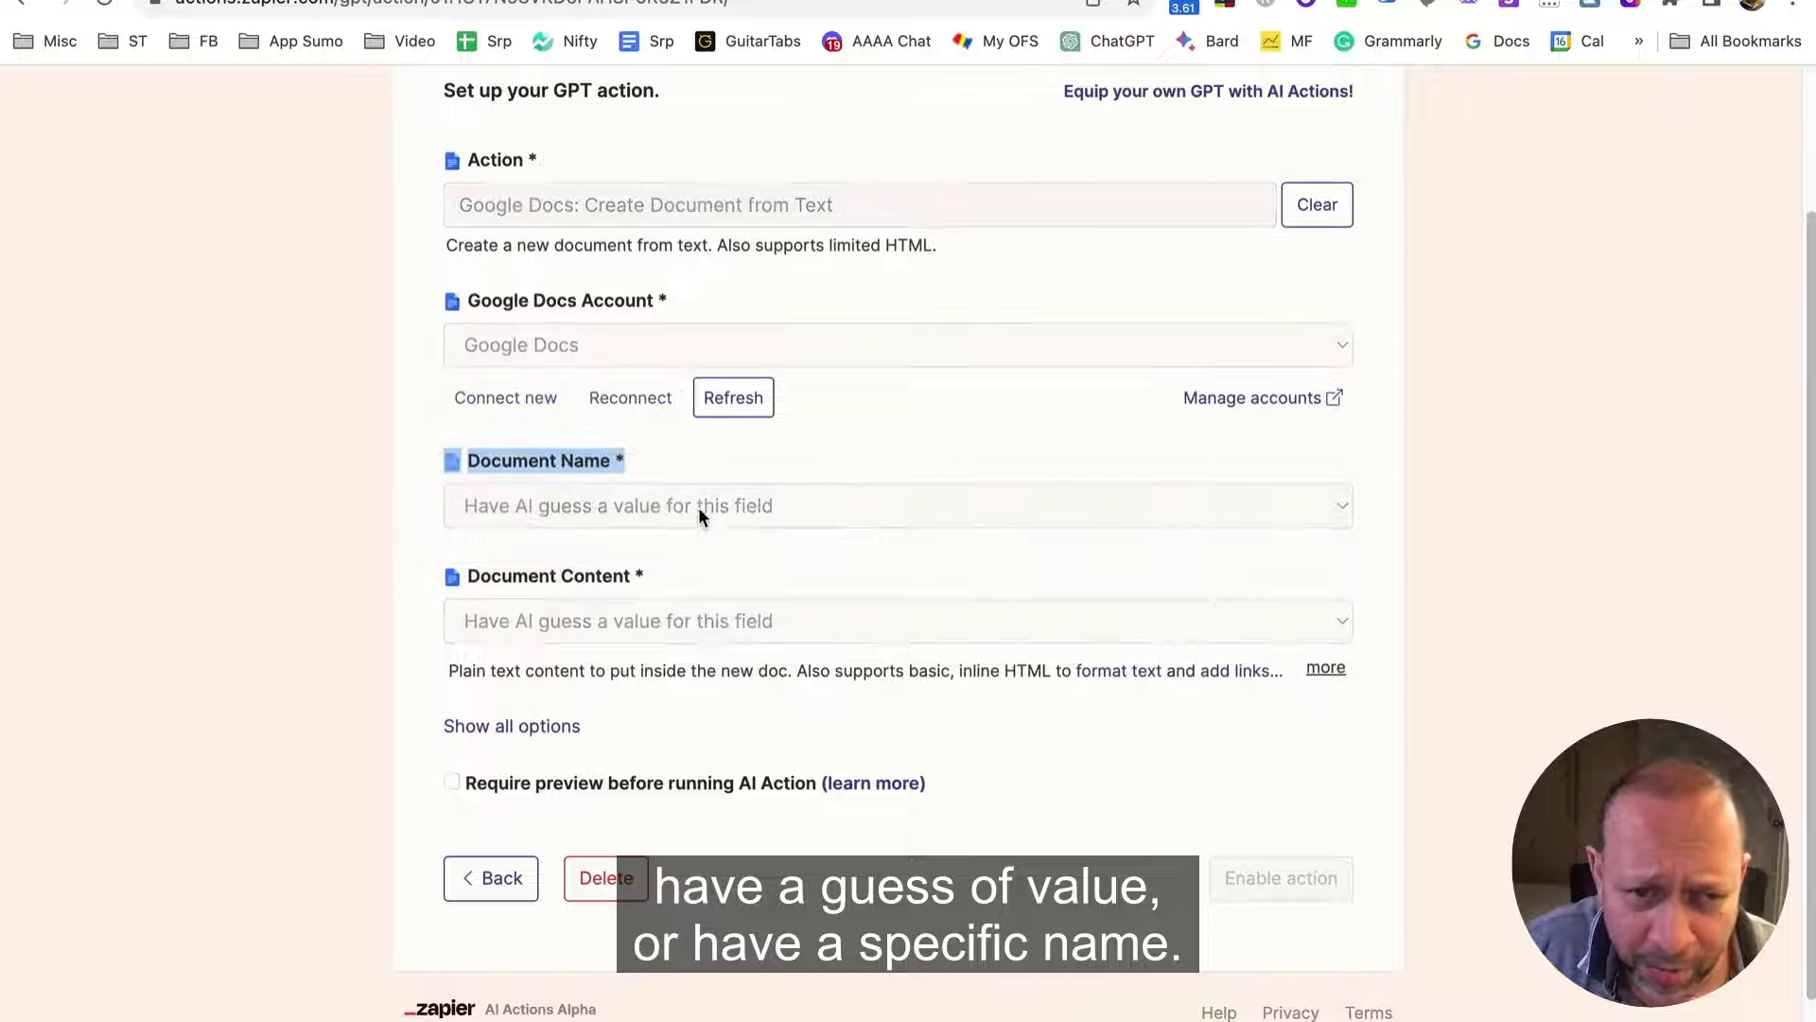
{"action": "left_click", "coordinate": [823, 523]}
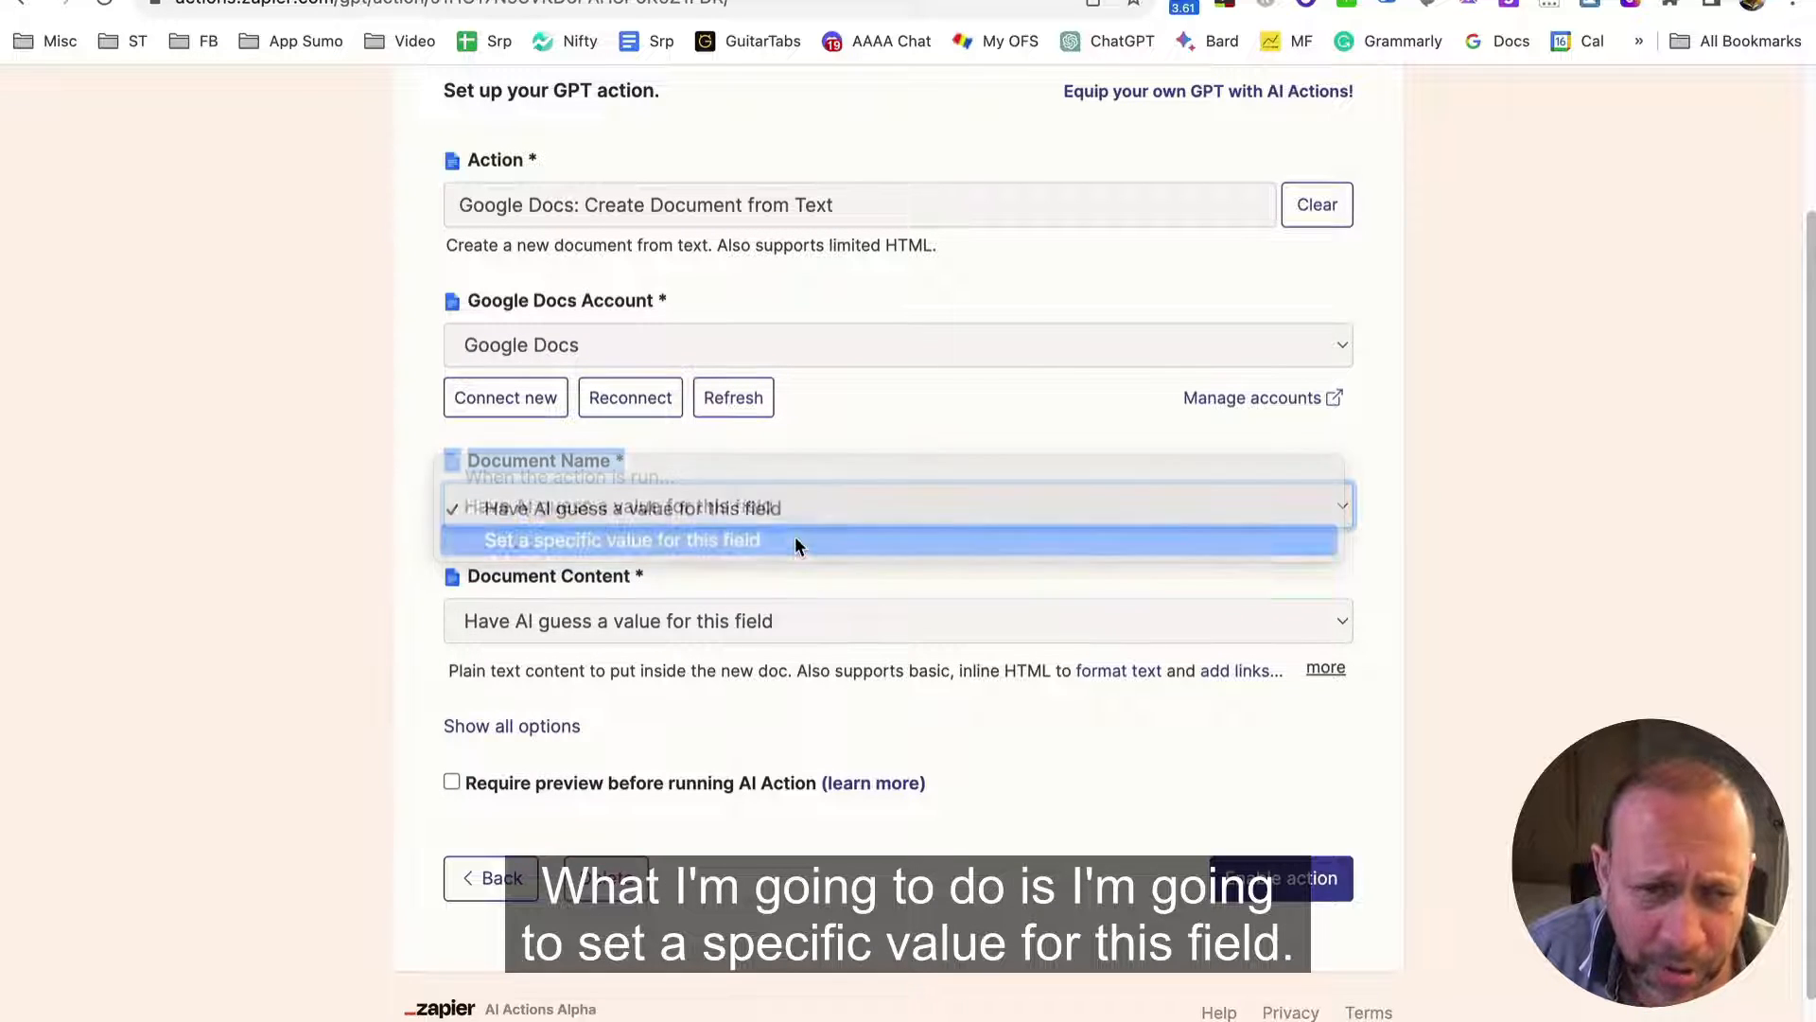
{"action": "left_click", "coordinate": [797, 539]}
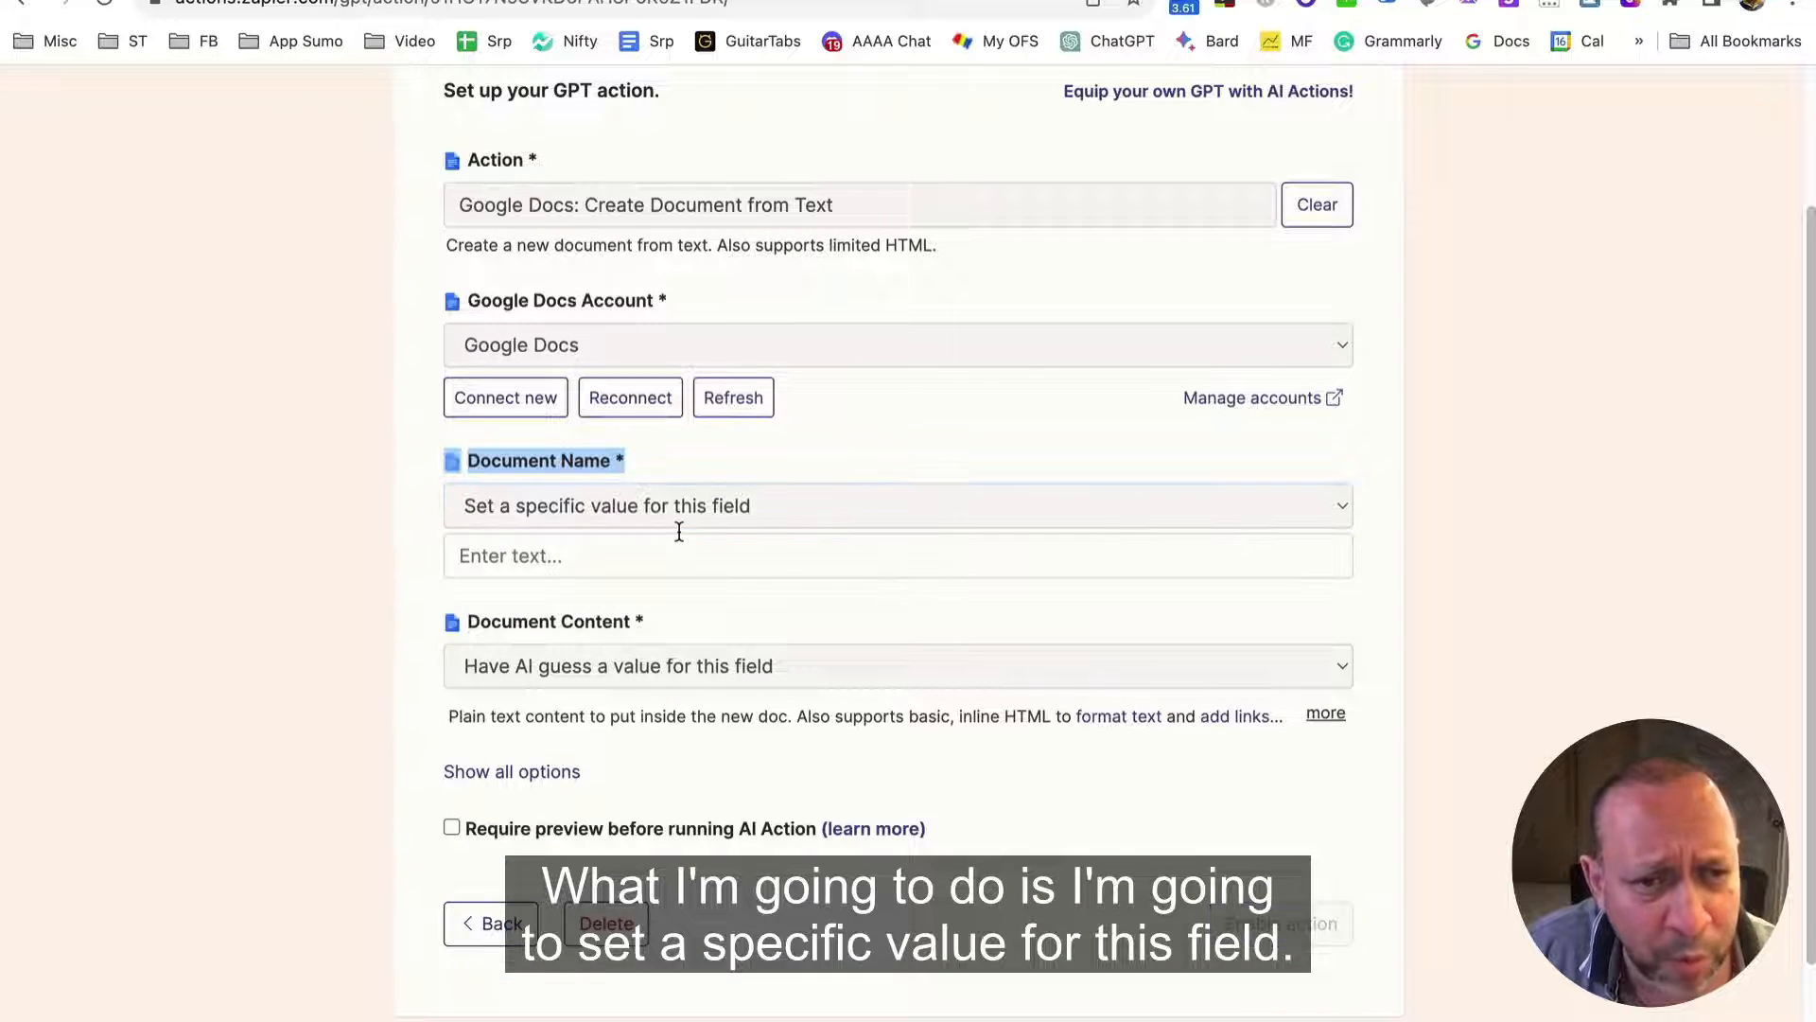
{"action": "left_click", "coordinate": [617, 555]}
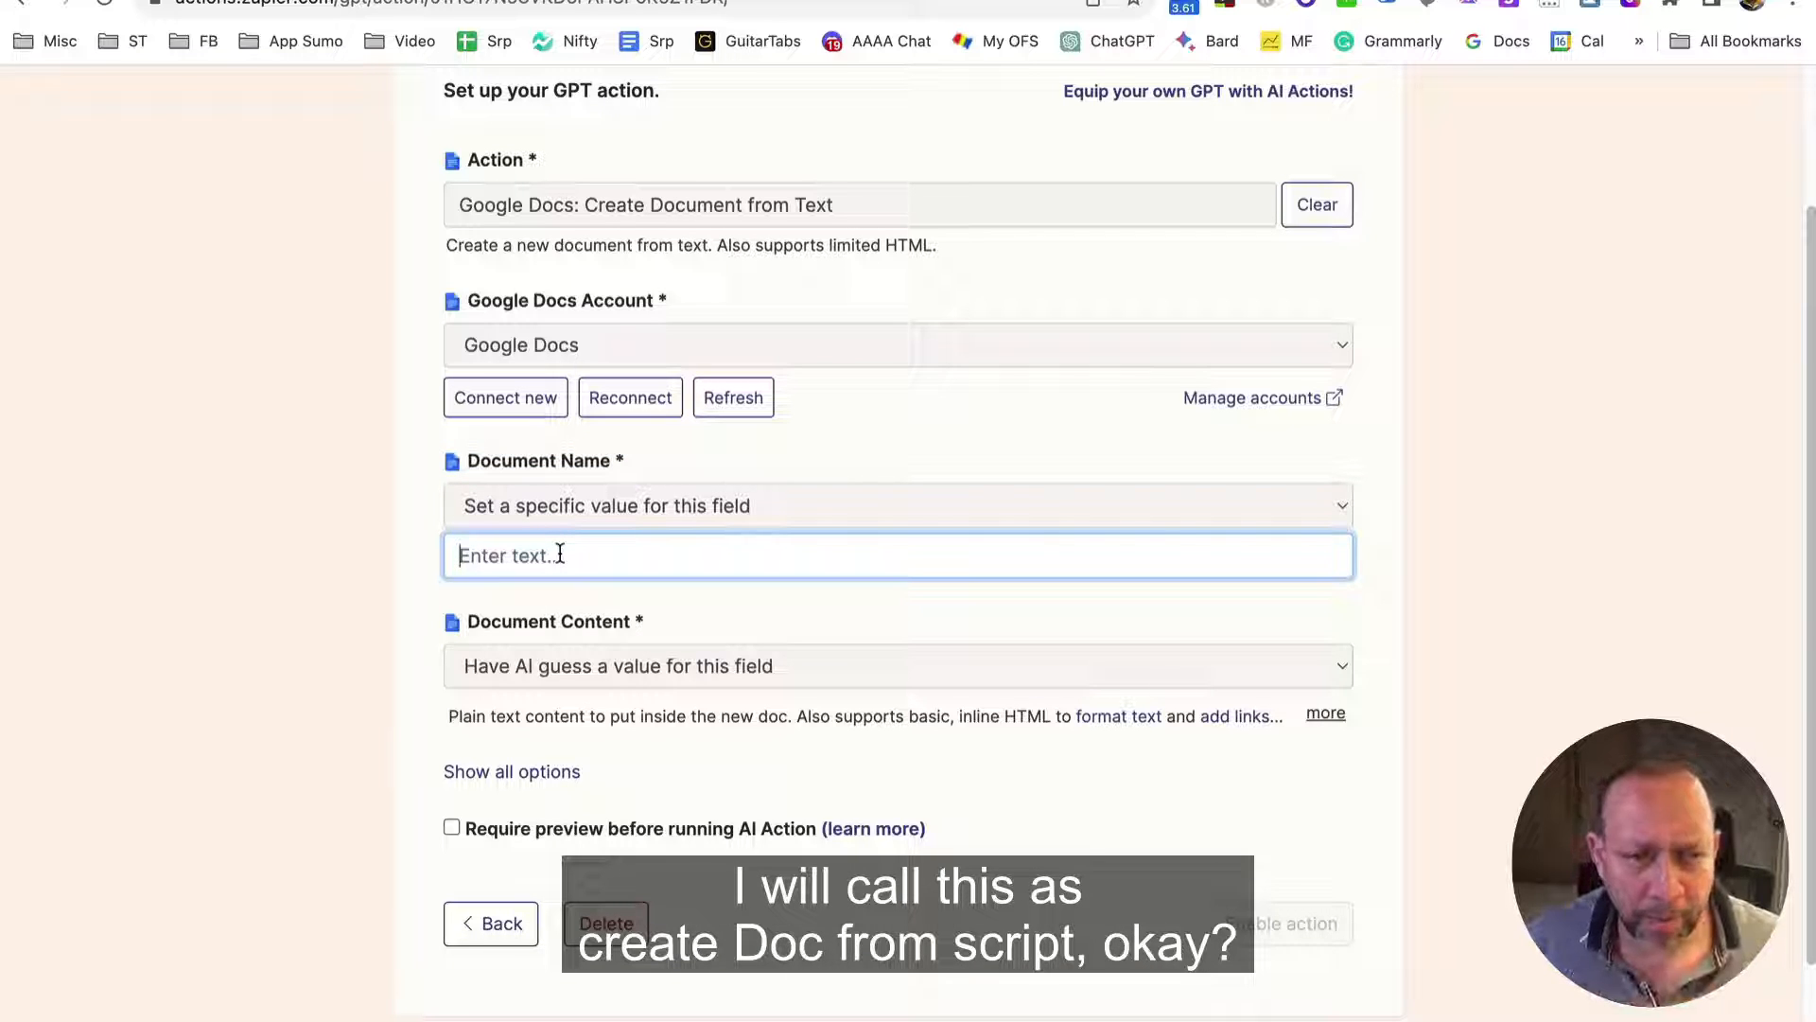
{"action": "type", "text": "create-d"}
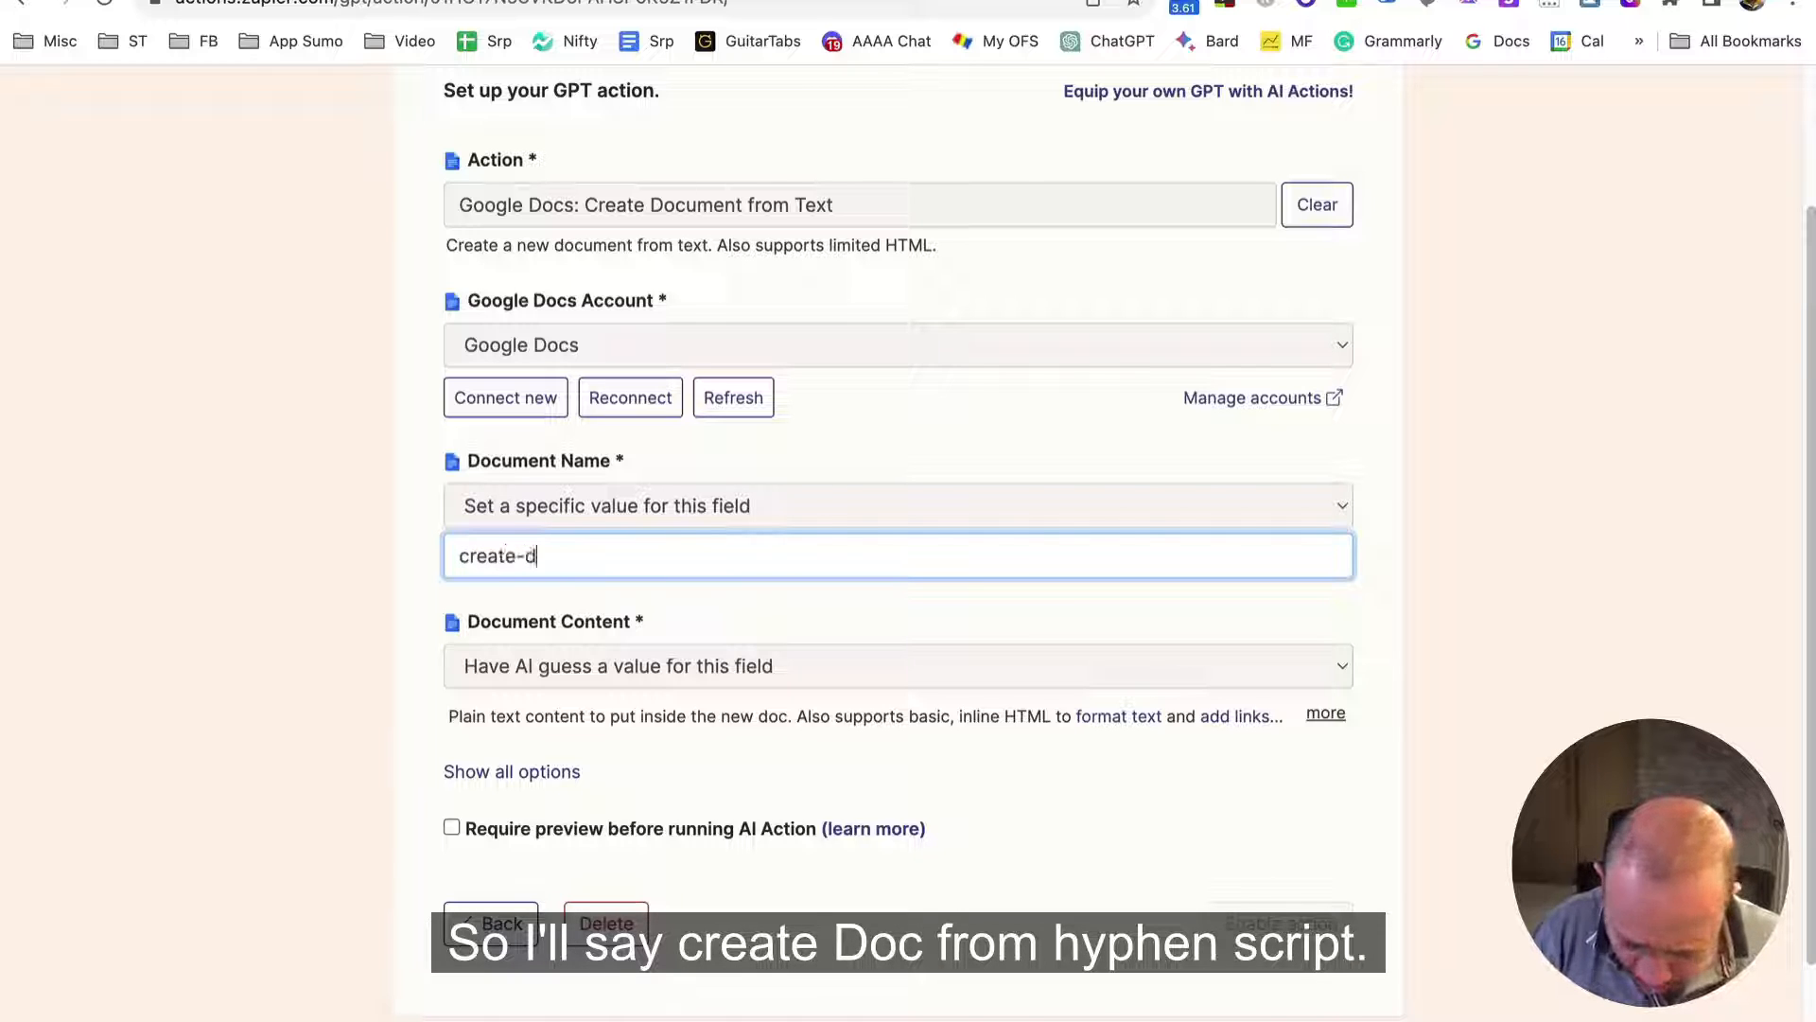
{"action": "type", "text": "oc-from-"}
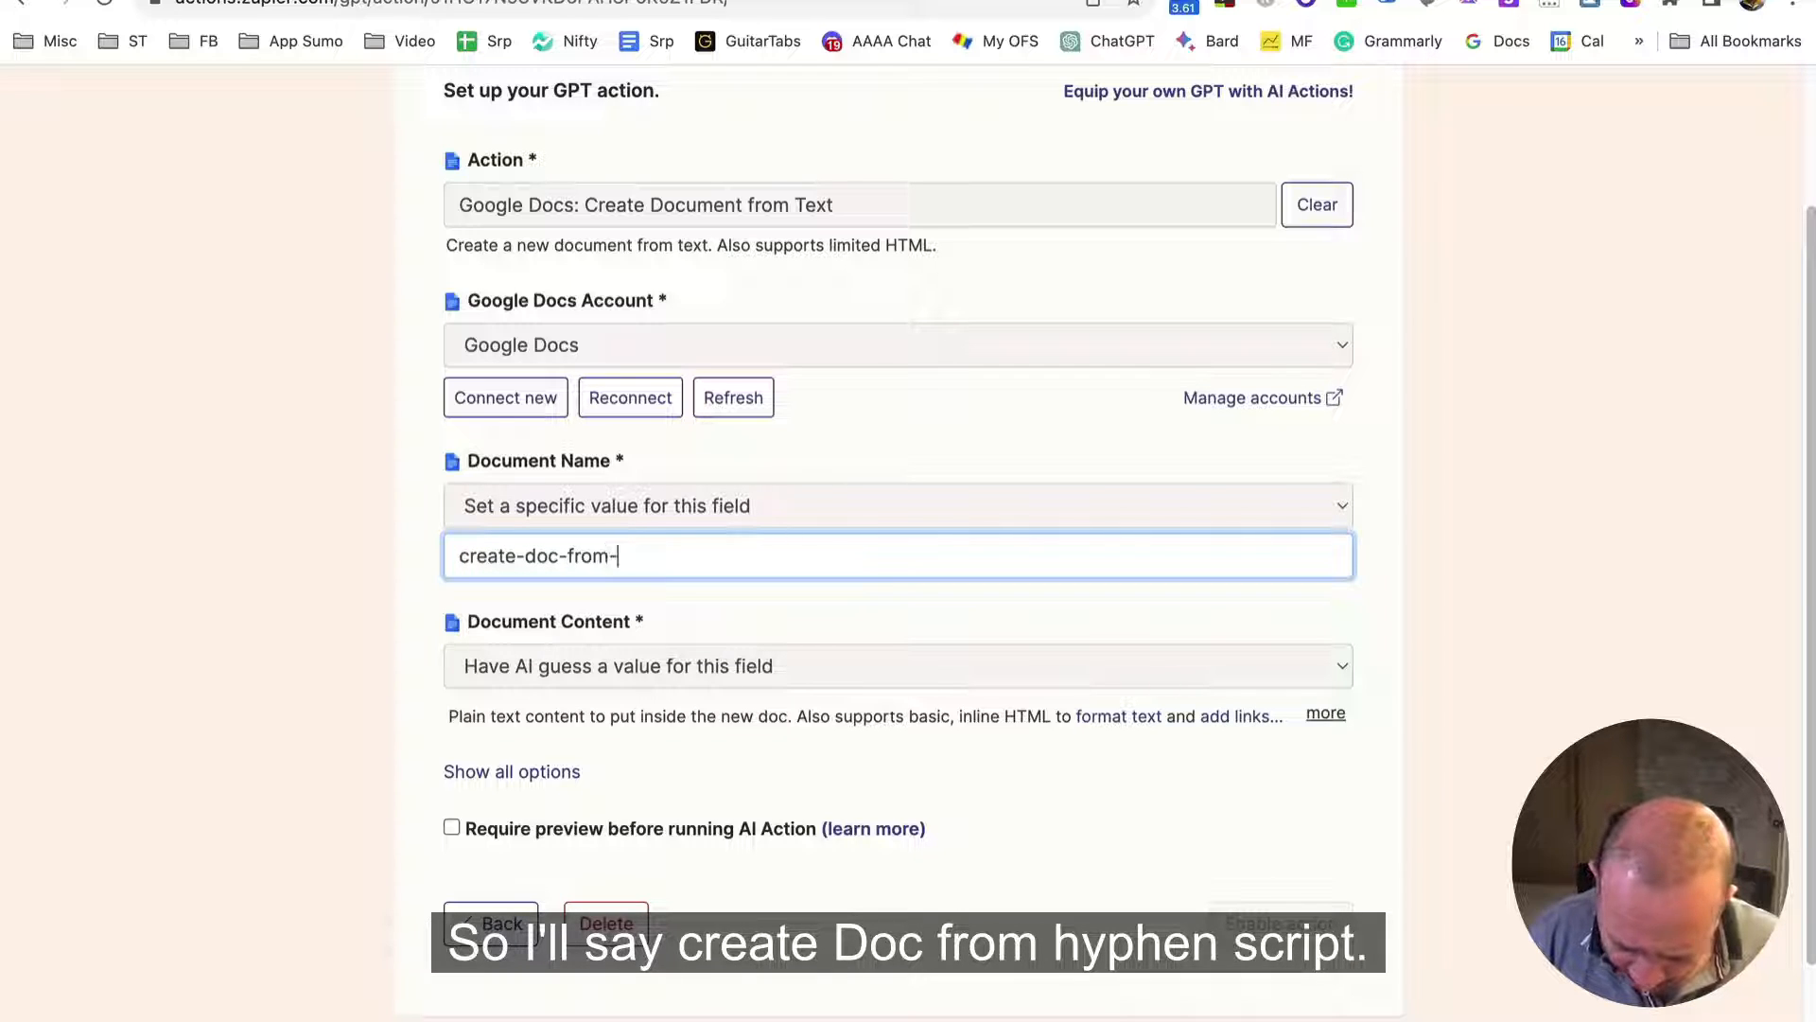
{"action": "type", "text": "script"}
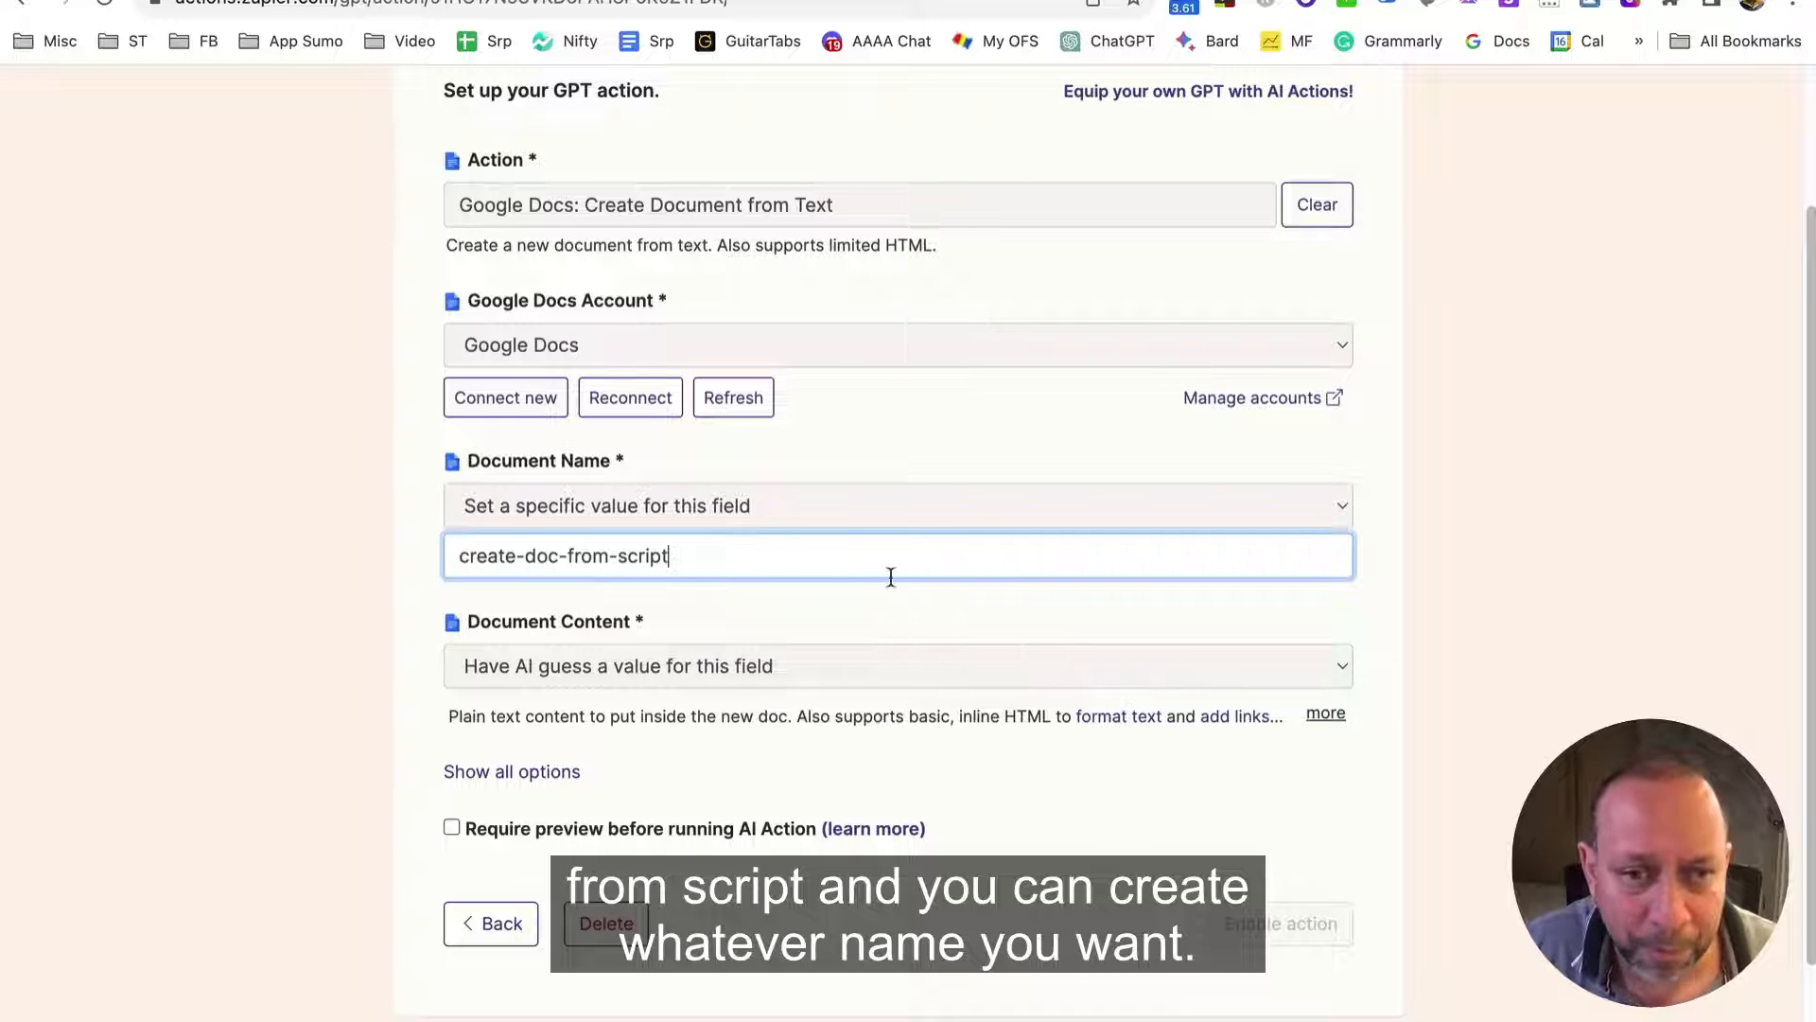
Refresh the Google Docs account data and set Document Content to Have AI guess a value for this field
{"action": "left_click", "coordinate": [905, 608]}
{"action": "scroll", "coordinate": [905, 607], "scroll_direction": "down", "scroll_amount": 1}
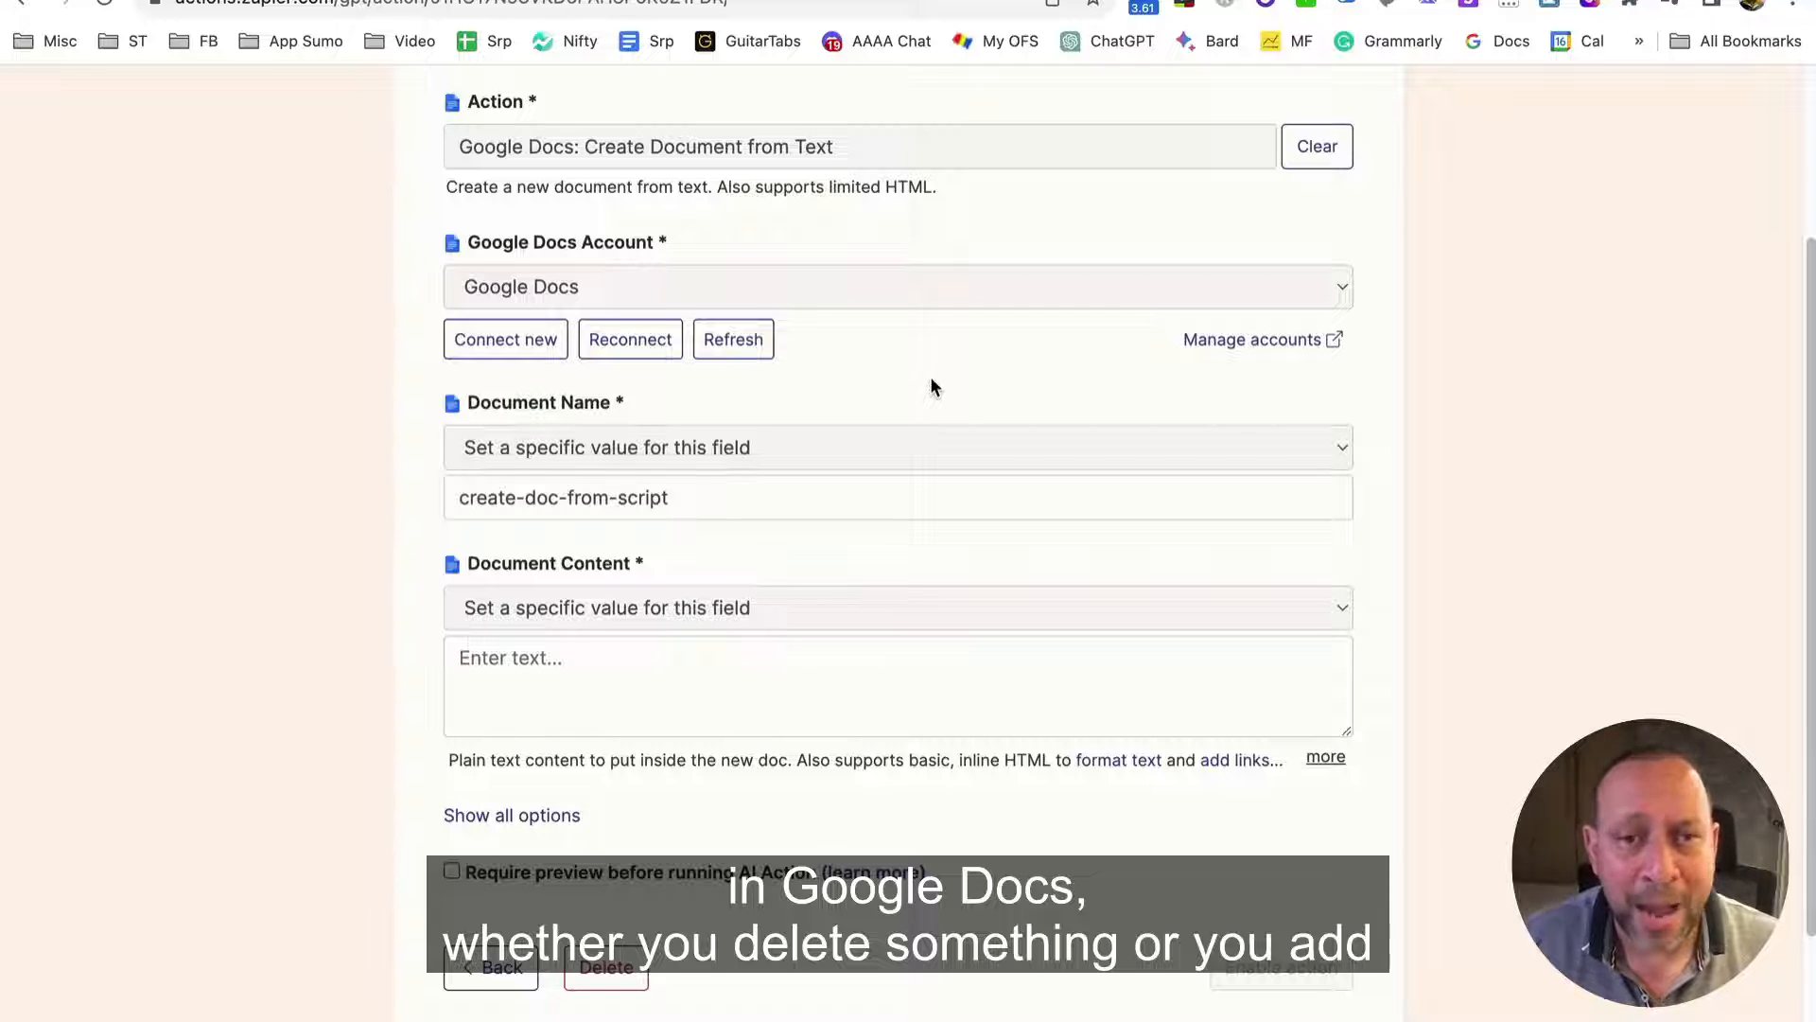
{"action": "left_click", "coordinate": [712, 350]}
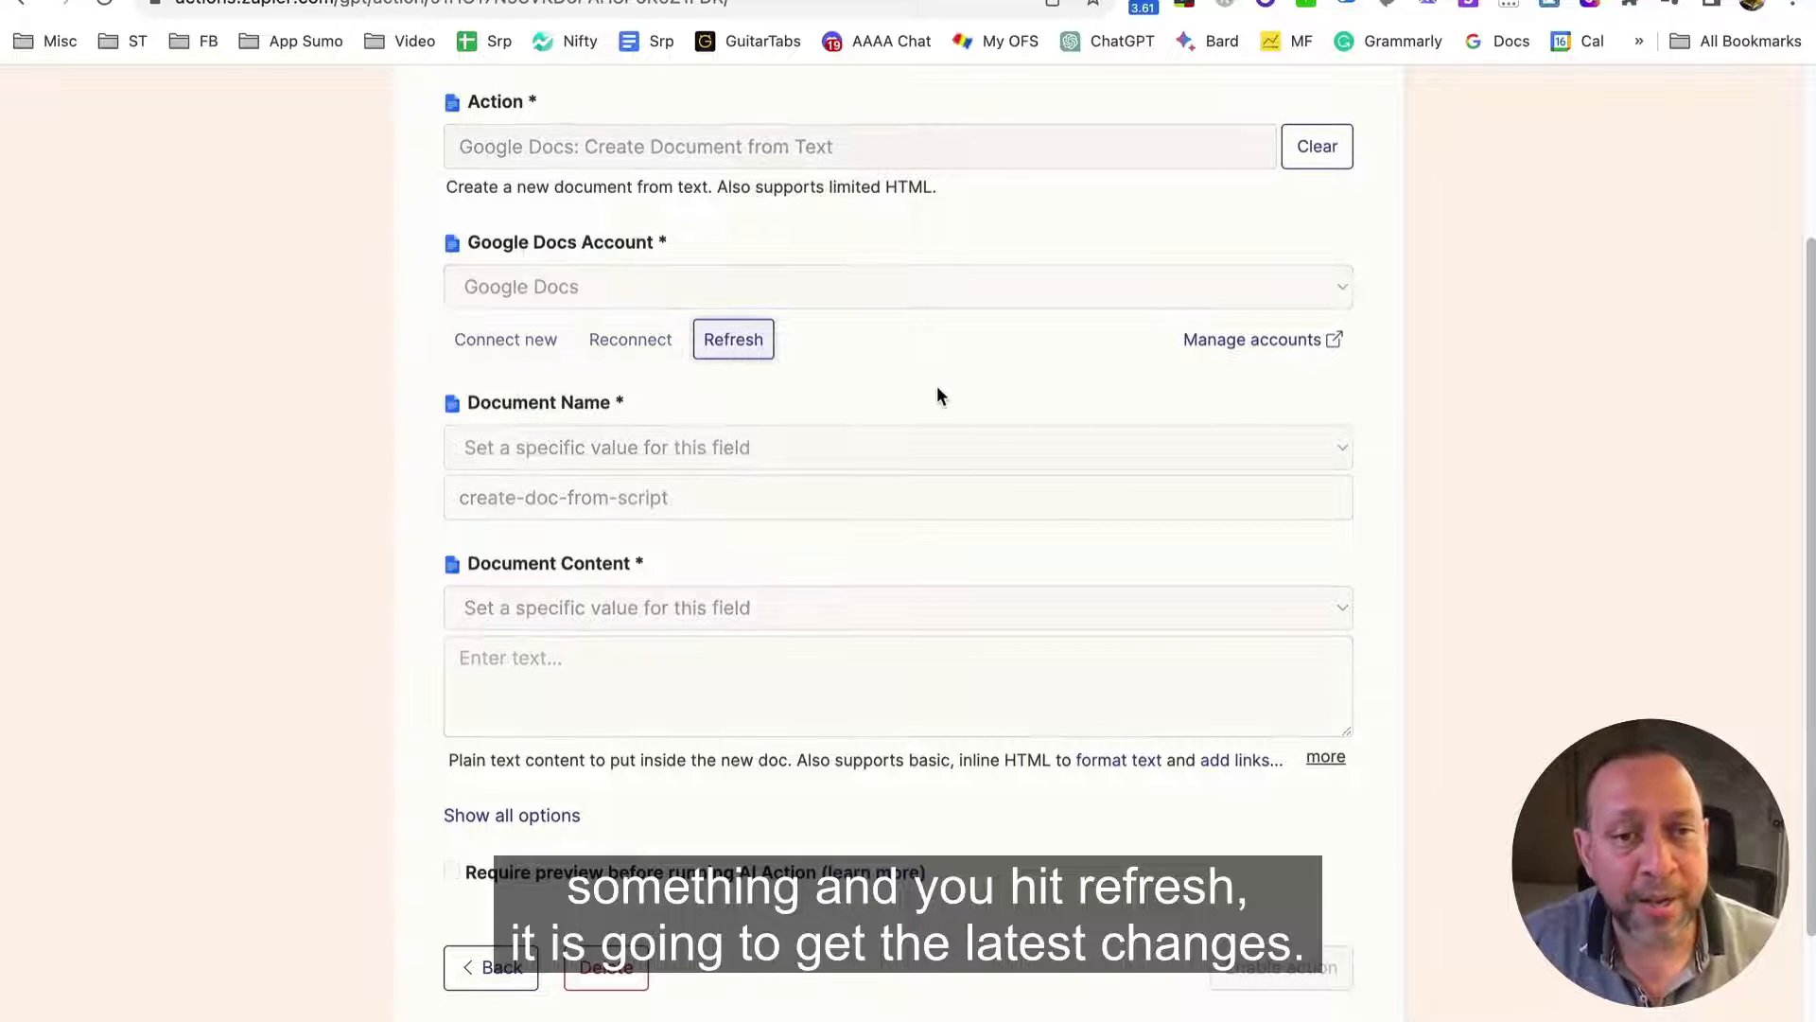
{"action": "scroll", "coordinate": [587, 520], "scroll_direction": "down", "scroll_amount": 1}
{"action": "triple_click", "coordinate": [570, 512]}
{"action": "left_click", "coordinate": [651, 559]}
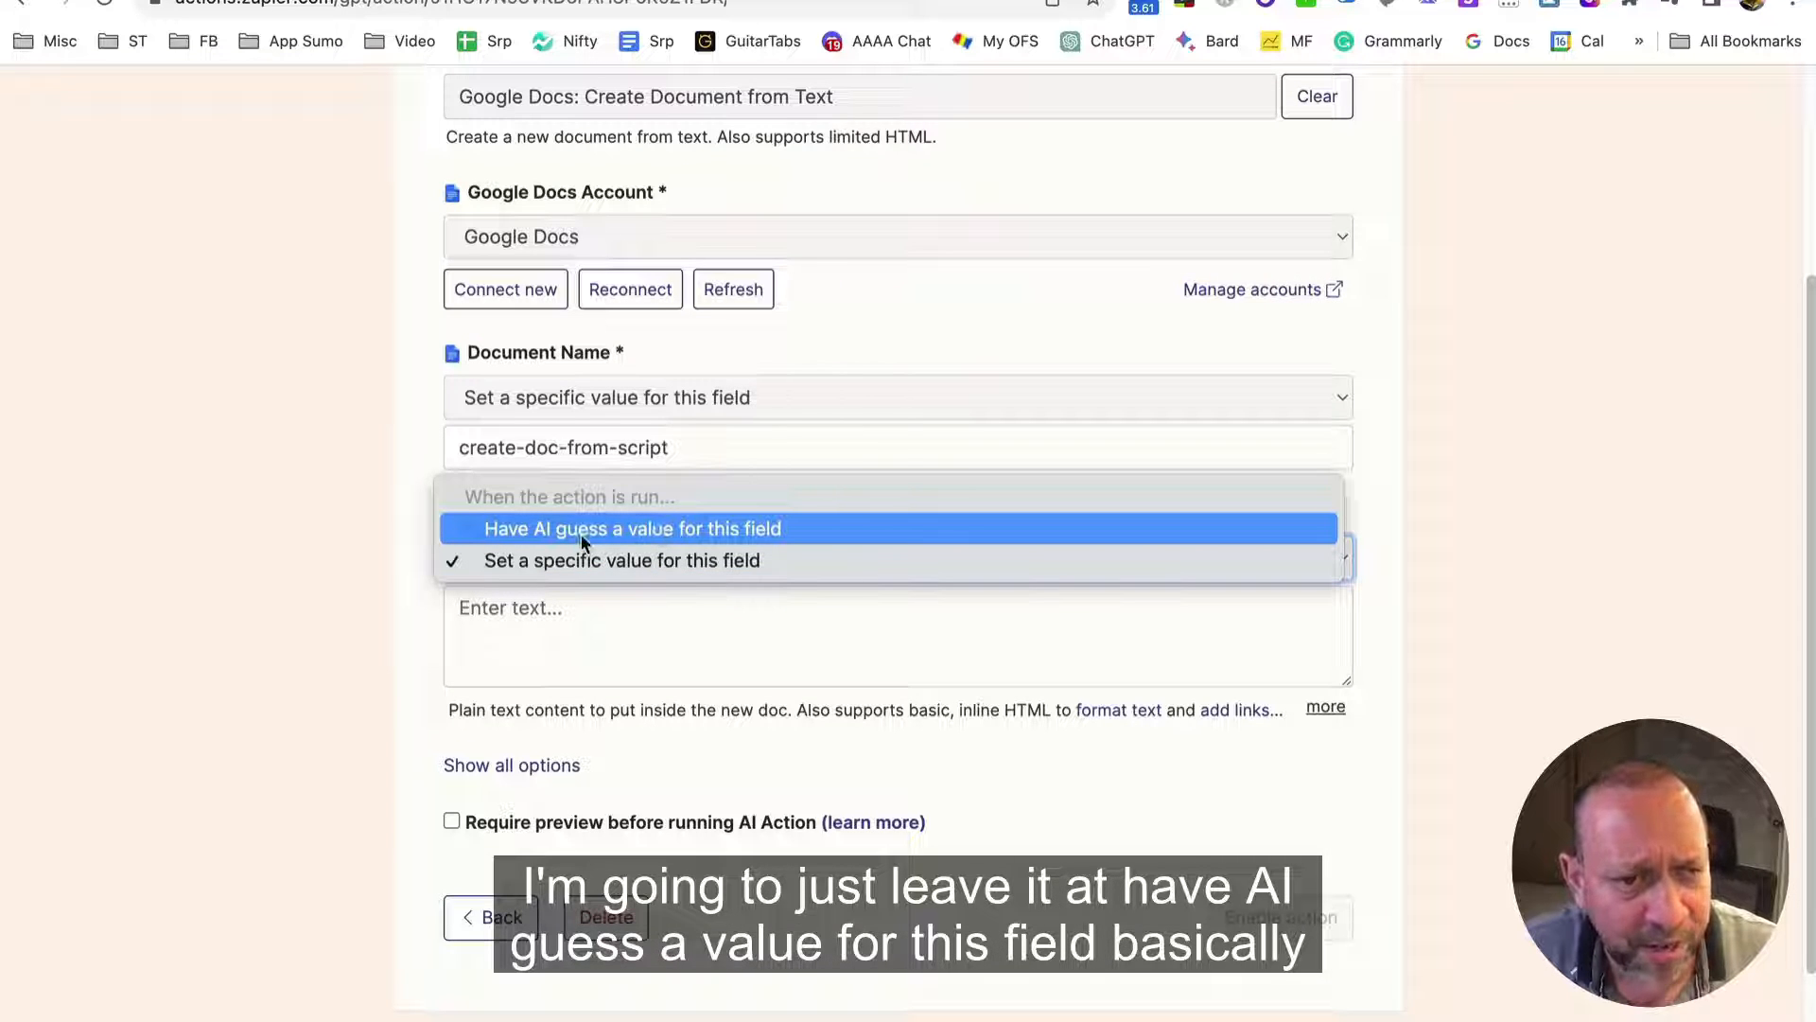
{"action": "left_click", "coordinate": [778, 530]}
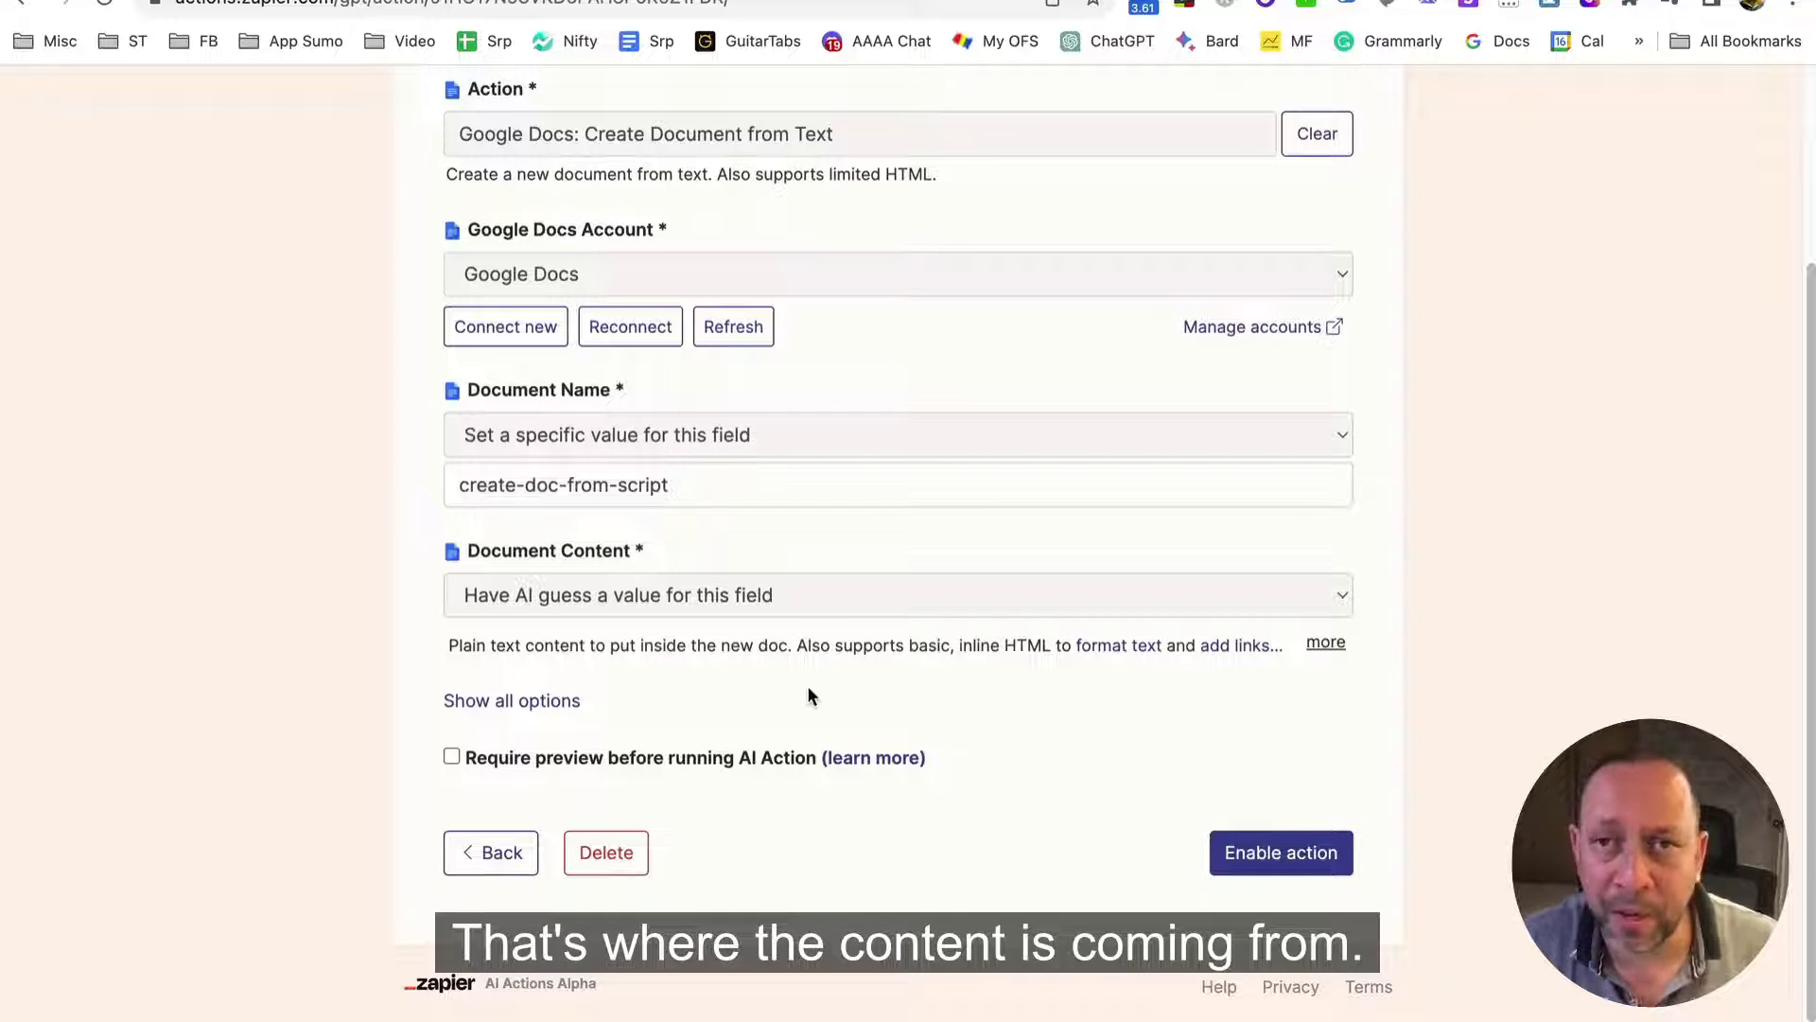
Show all options of the action and set the Folder to the specific value YT Scripts
{"action": "left_click", "coordinate": [529, 705]}
{"action": "scroll", "coordinate": [740, 719], "scroll_direction": "down", "scroll_amount": 4}
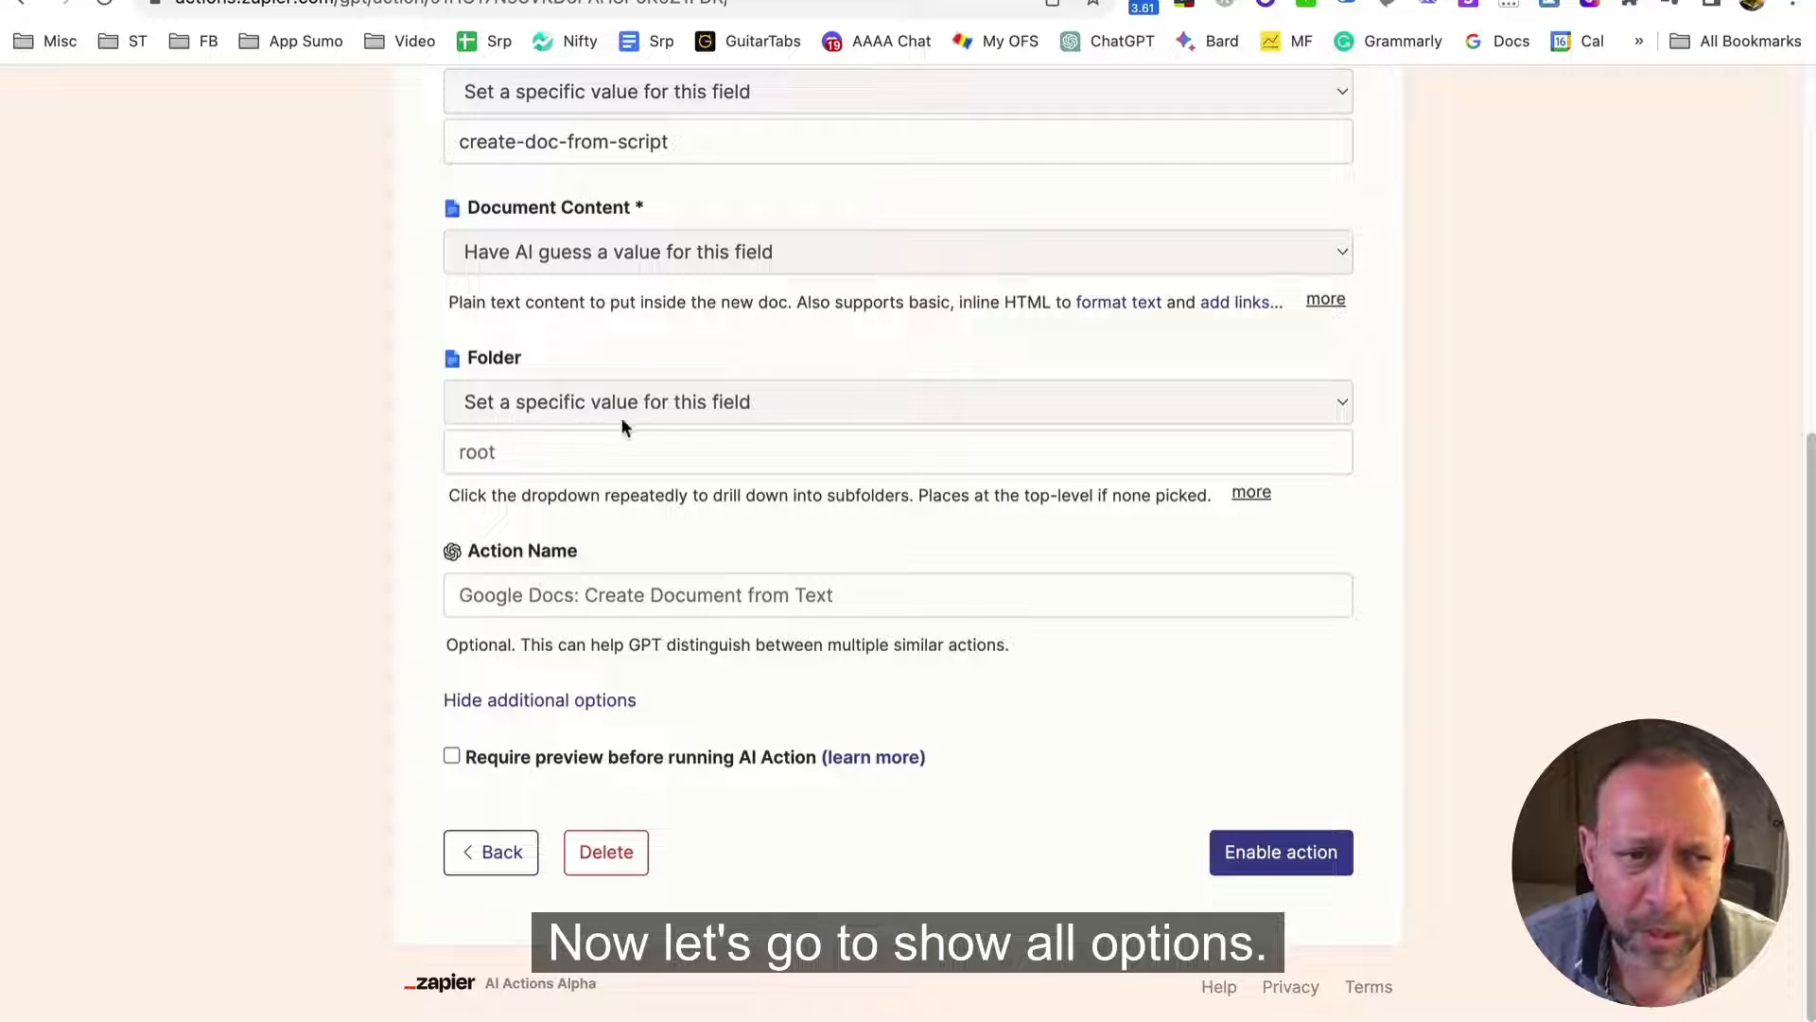
{"action": "double_click", "coordinate": [494, 357]}
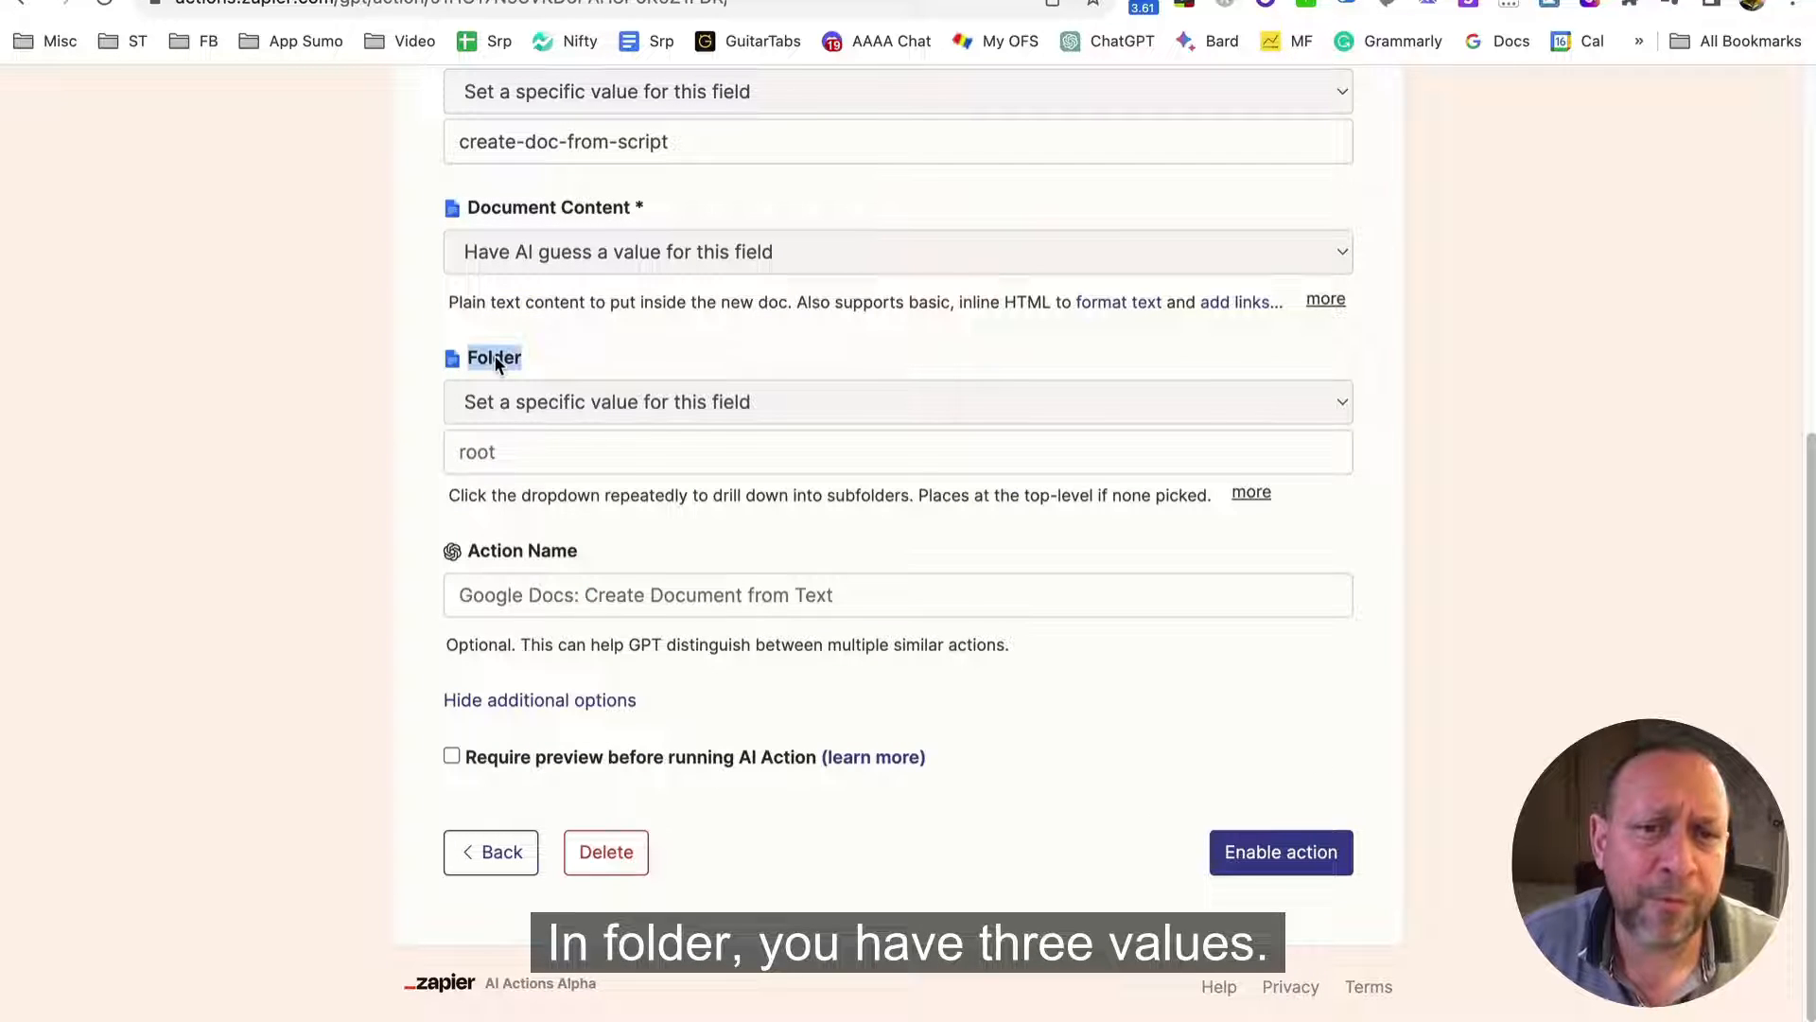
{"action": "left_click", "coordinate": [634, 402]}
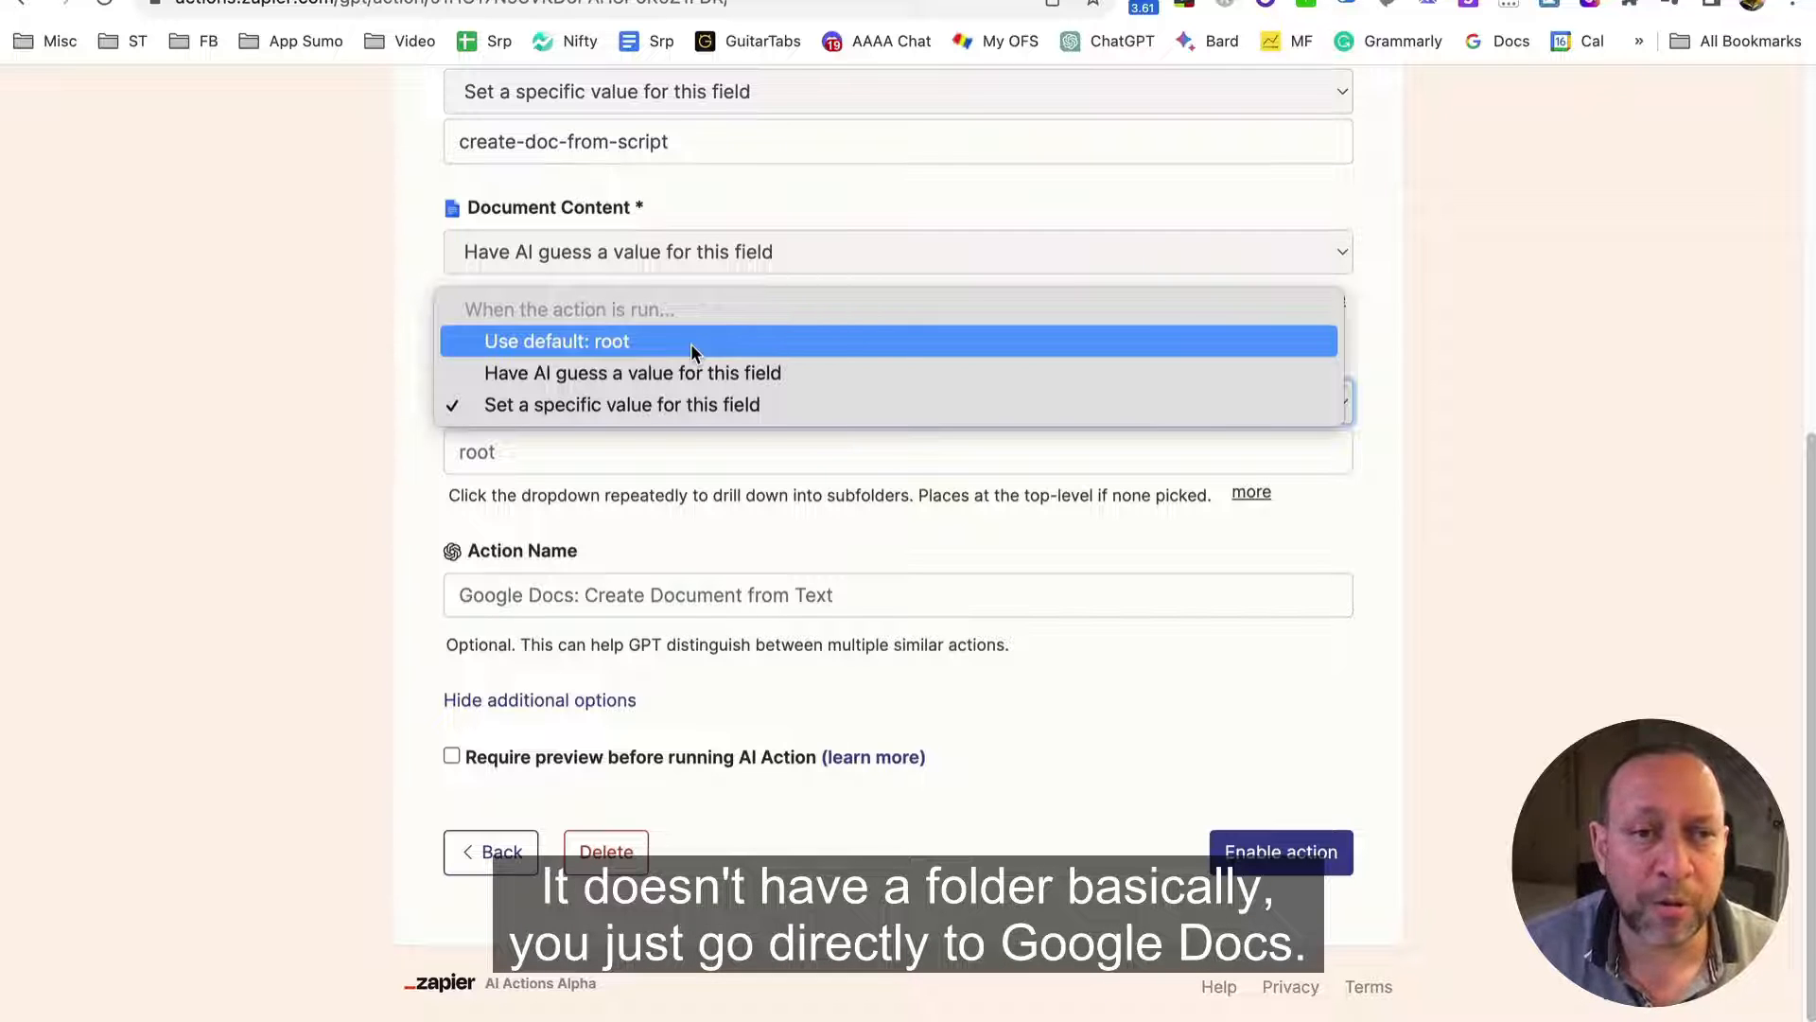
{"action": "left_click", "coordinate": [672, 407]}
{"action": "left_click", "coordinate": [618, 453]}
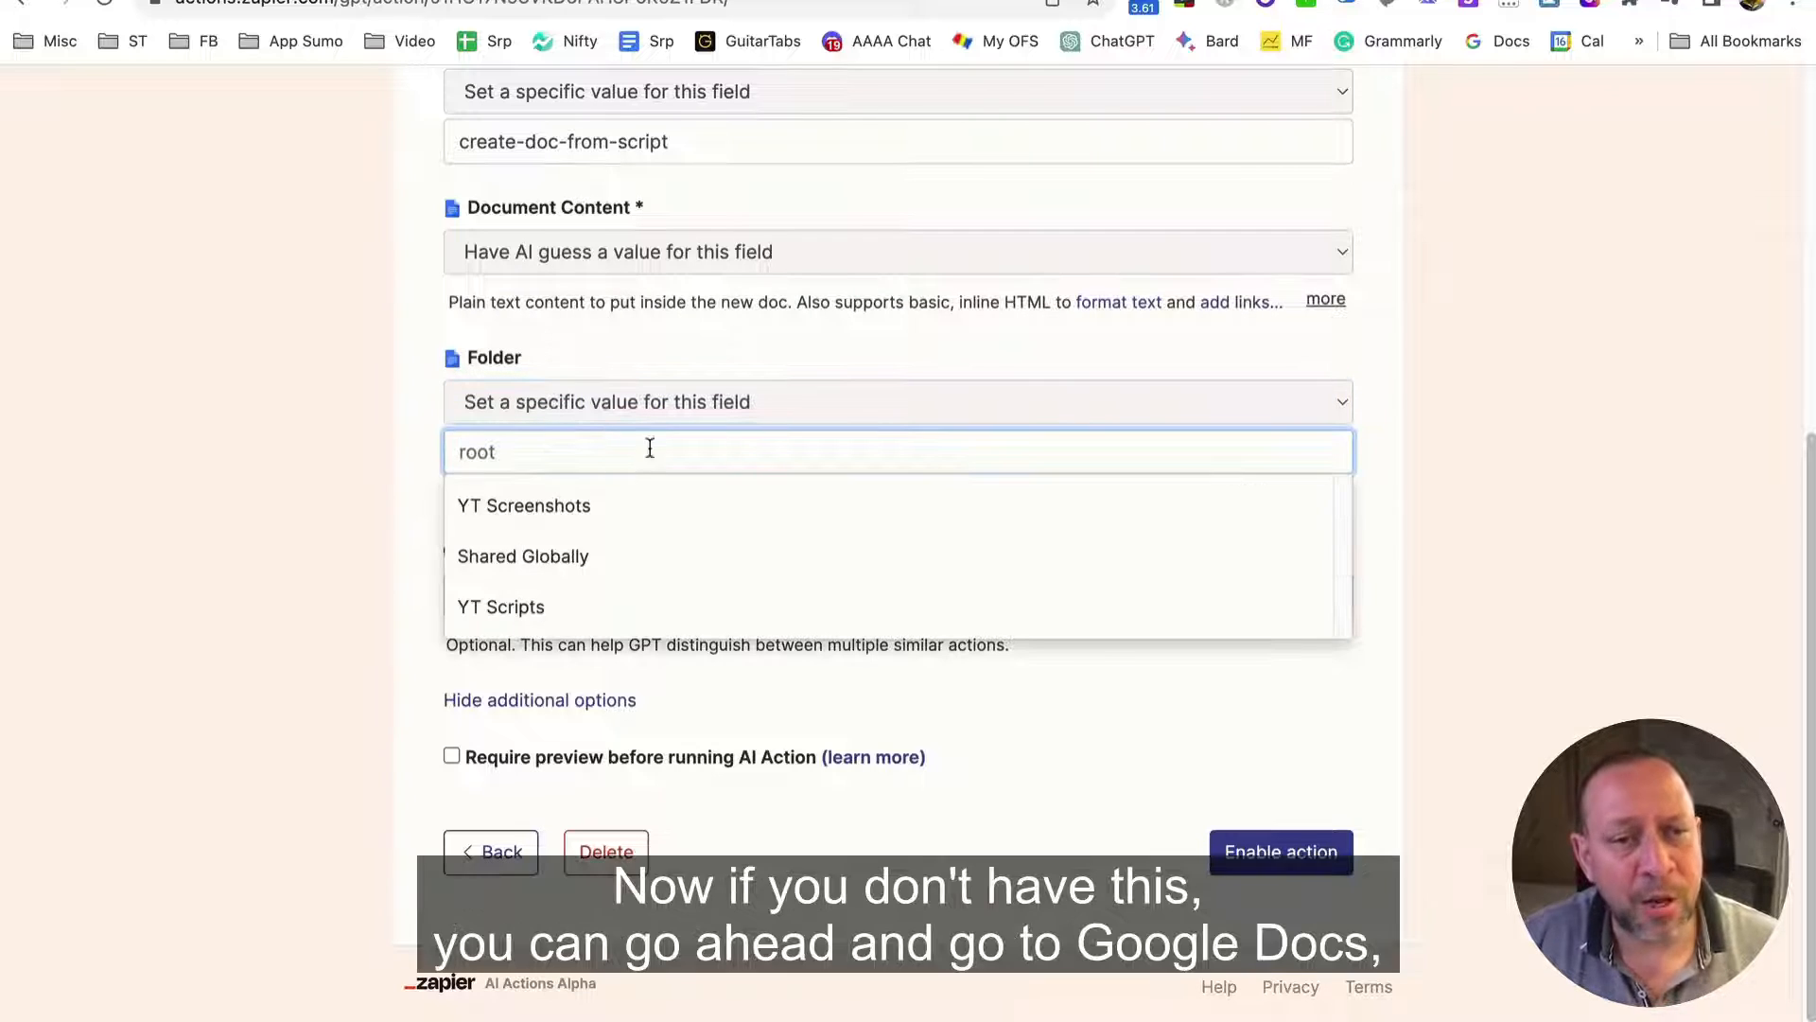
{"action": "left_click", "coordinate": [1542, 486]}
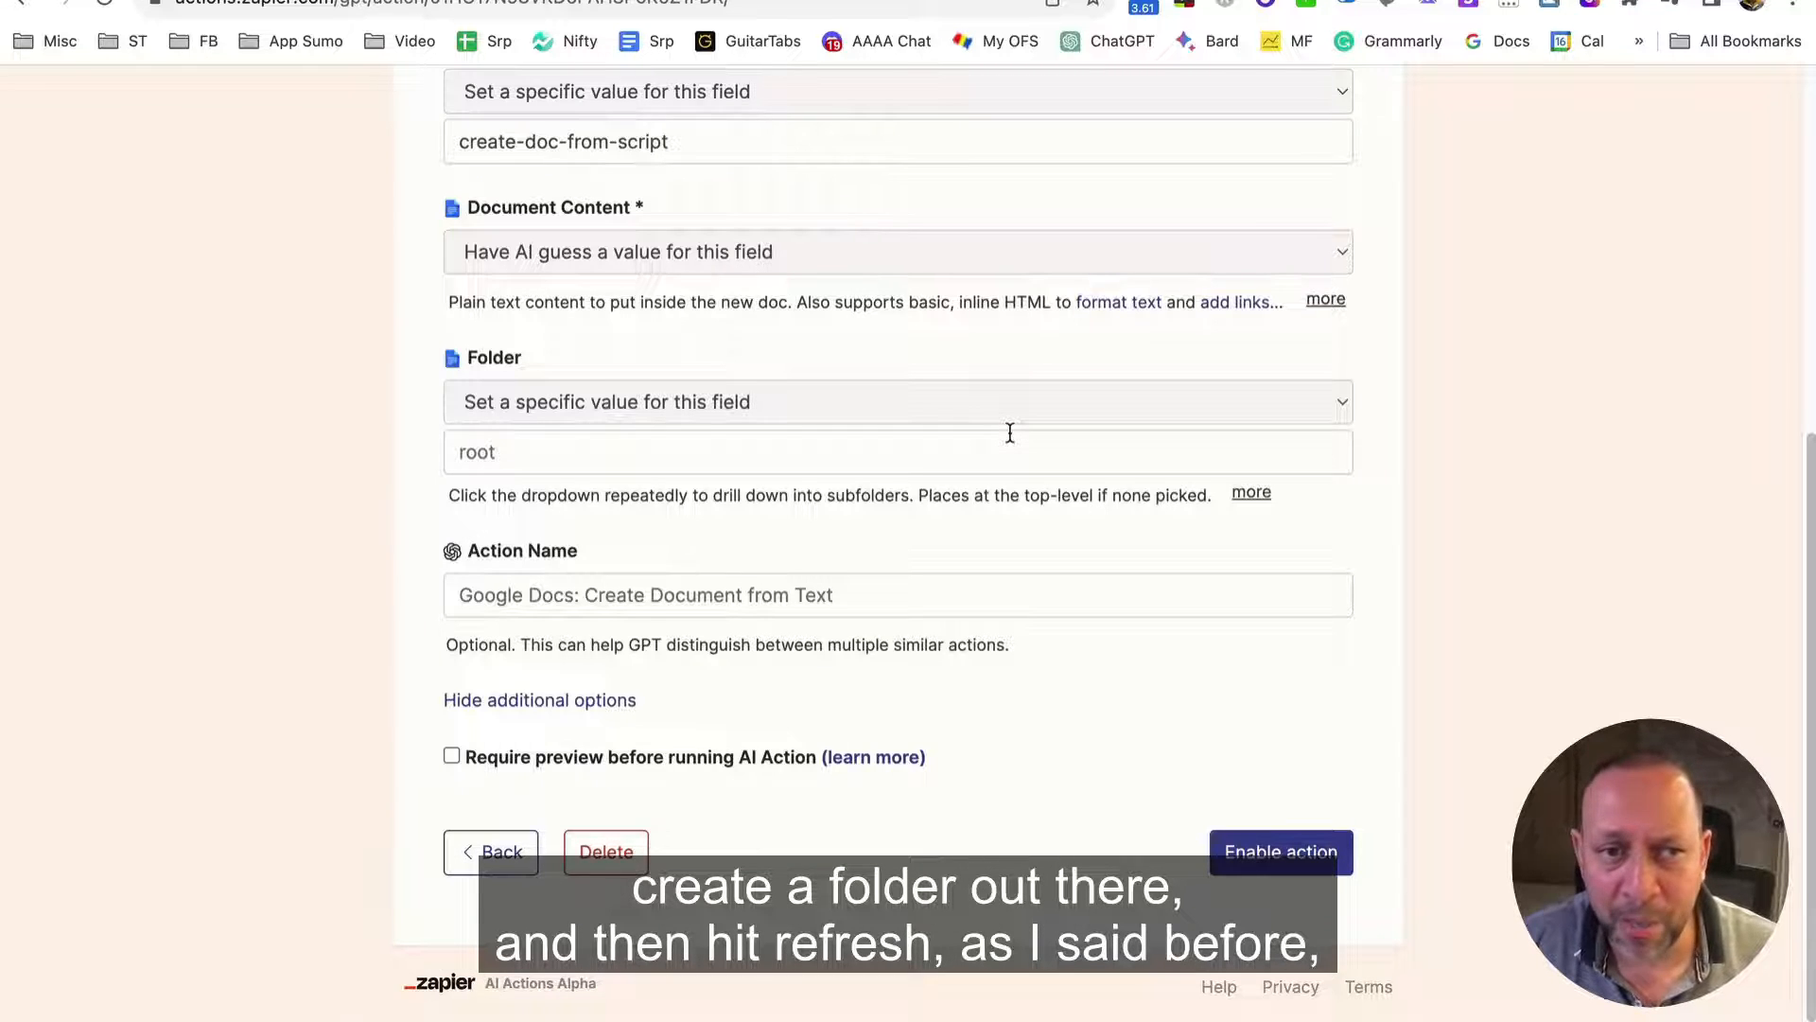
{"action": "scroll", "coordinate": [1009, 431], "scroll_direction": "up", "scroll_amount": 3}
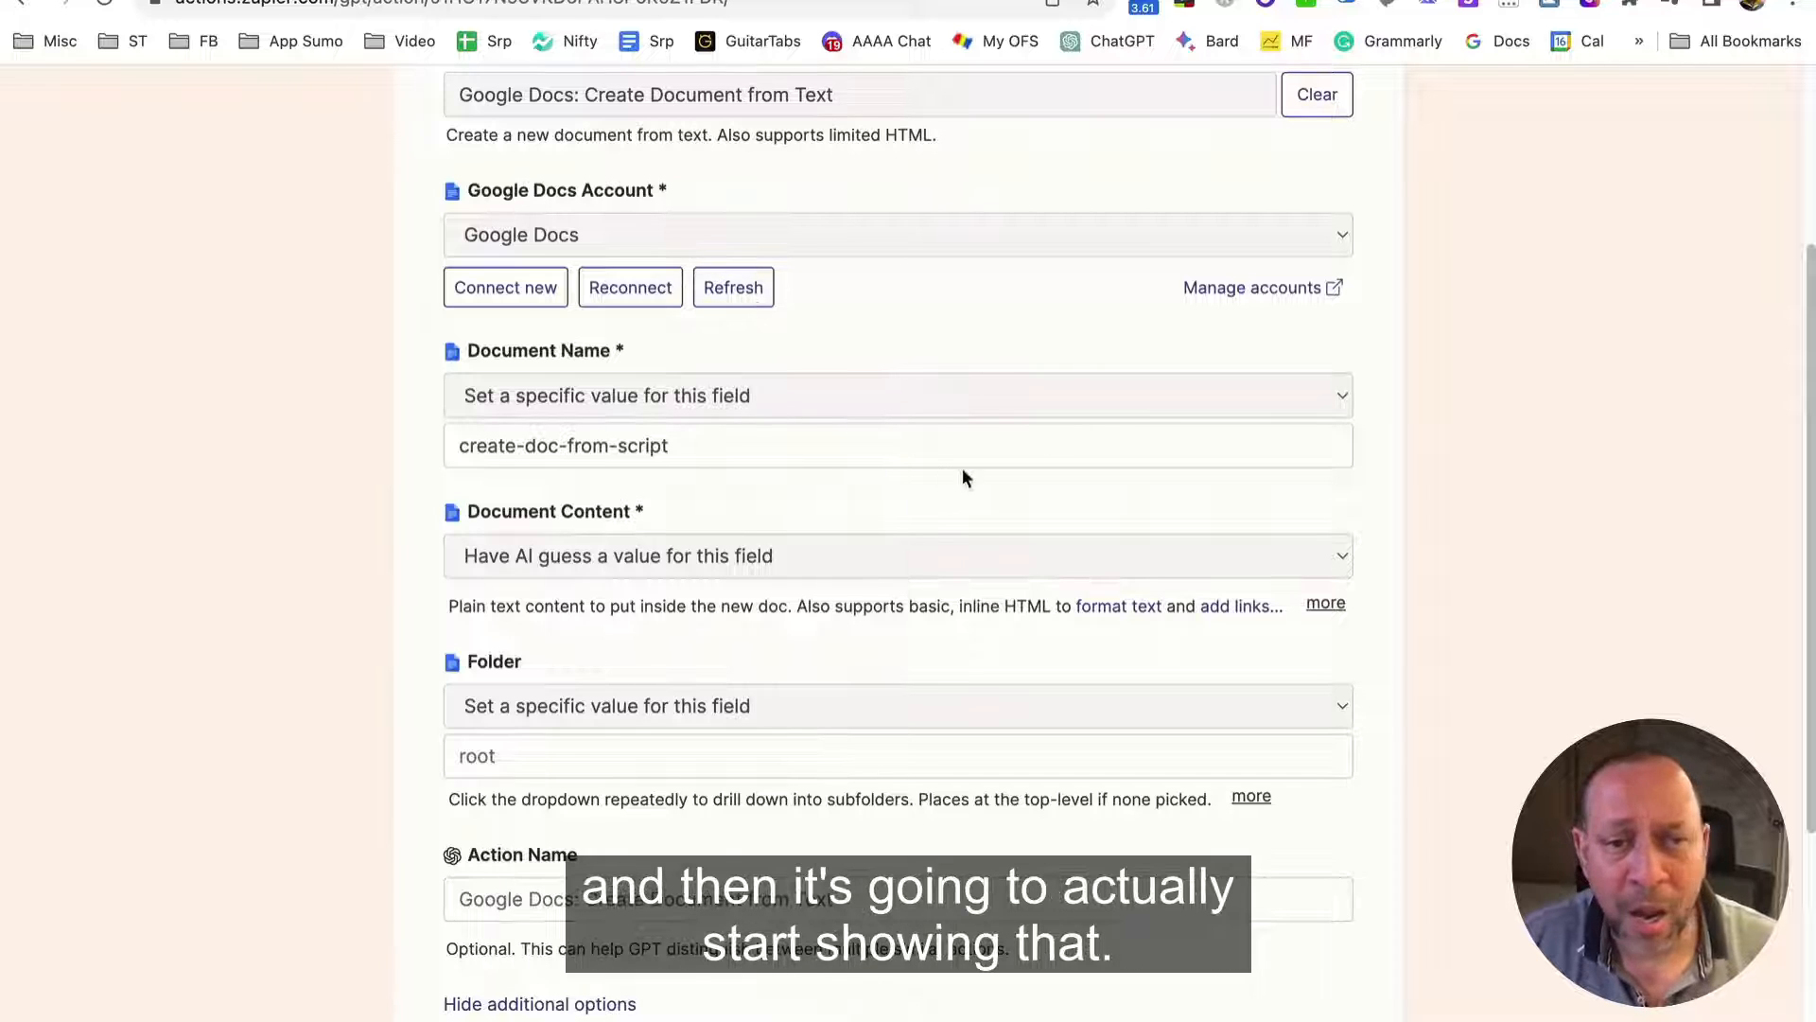
{"action": "scroll", "coordinate": [1013, 468], "scroll_direction": "down", "scroll_amount": 3}
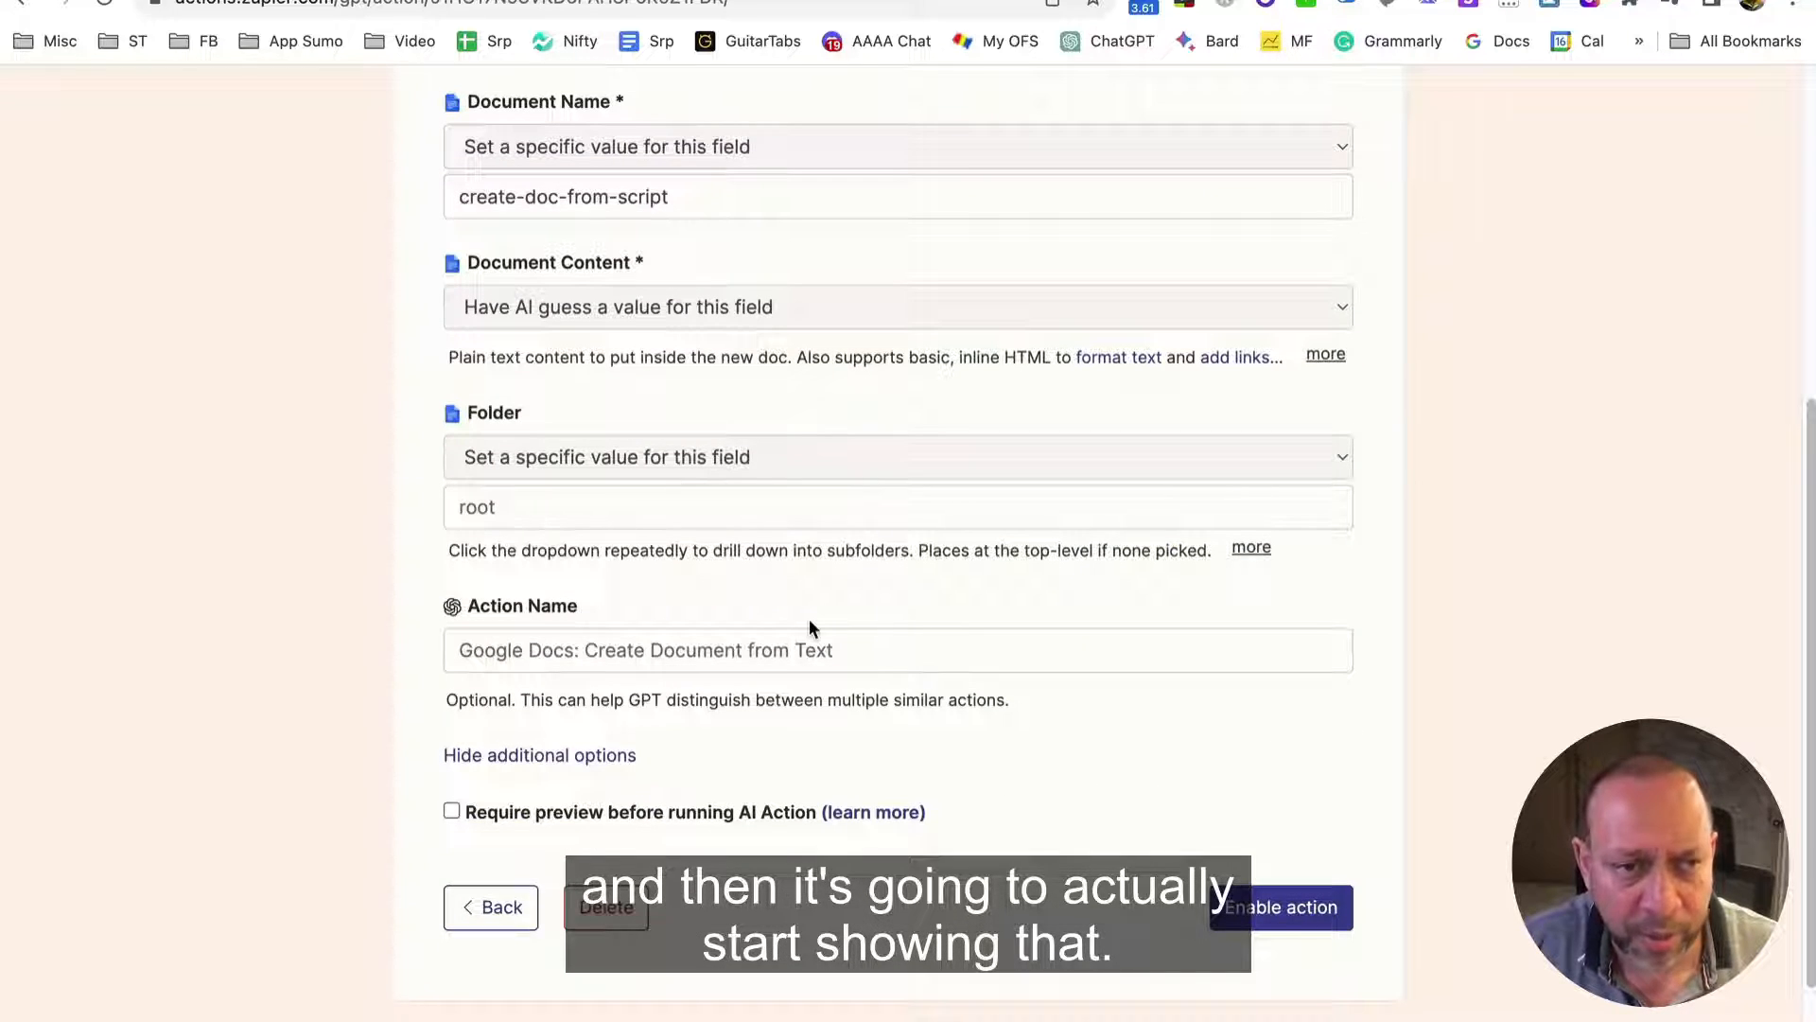
{"action": "left_click", "coordinate": [646, 497]}
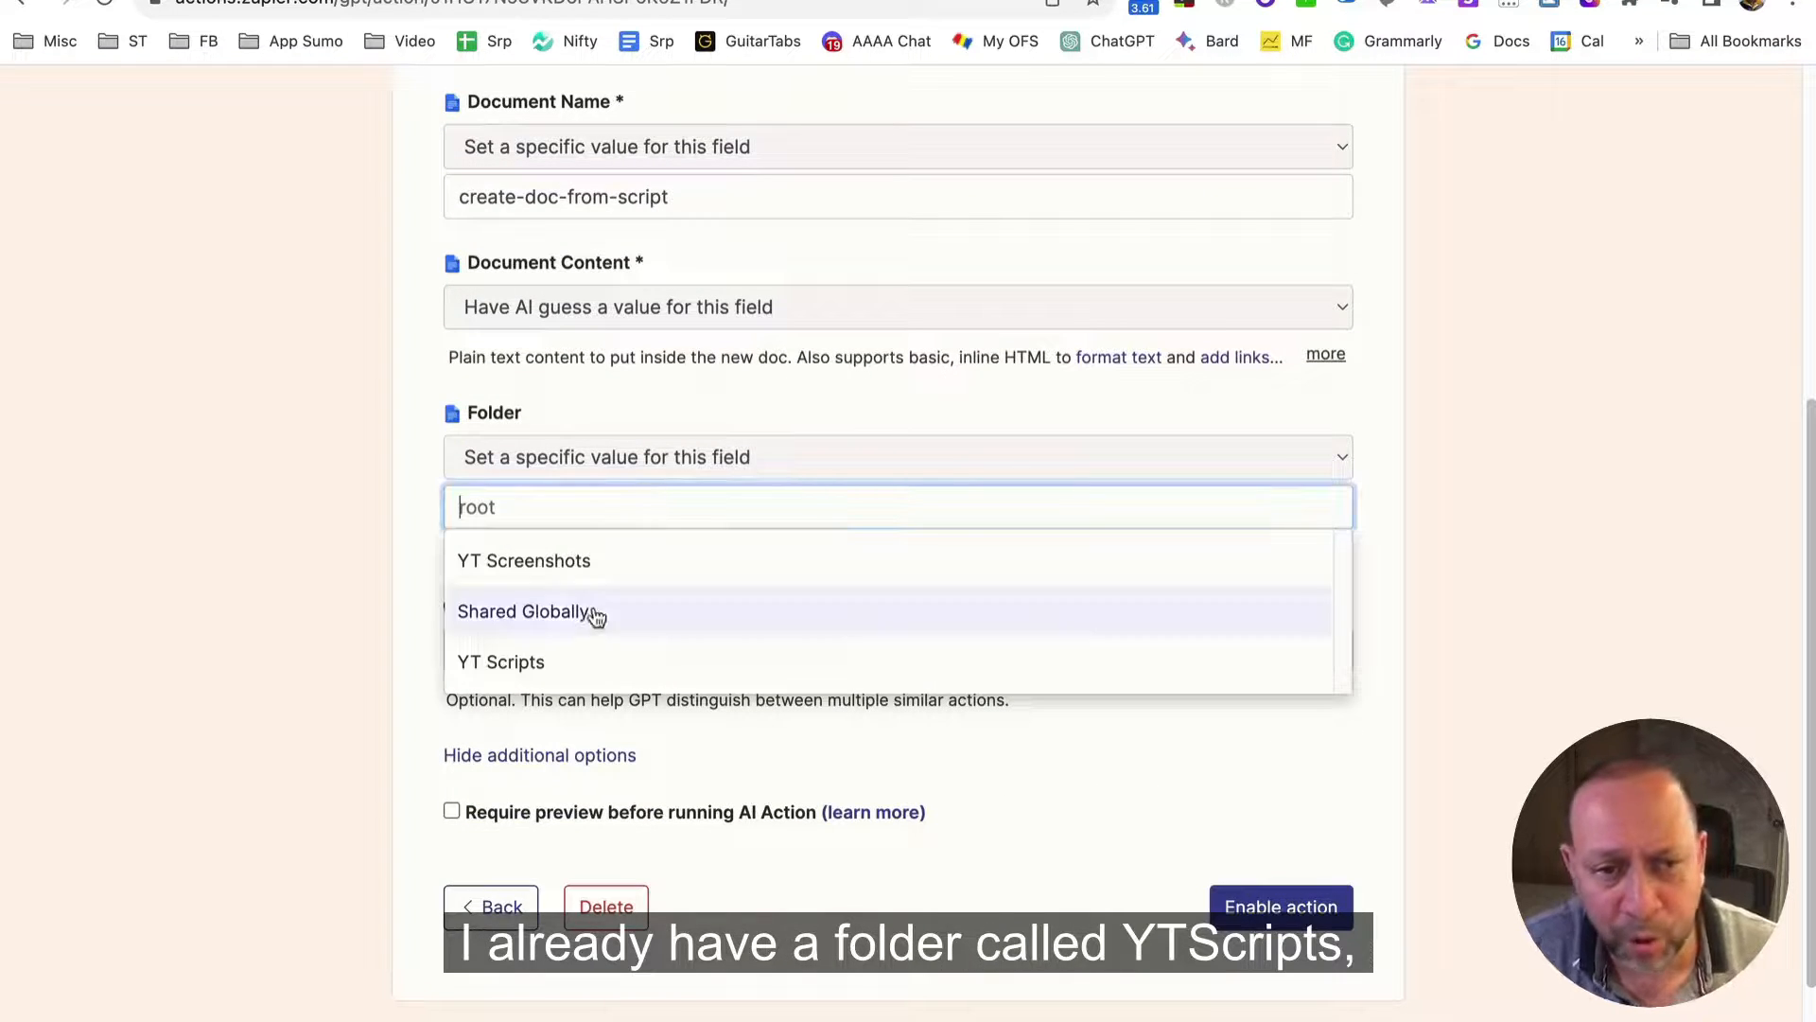
{"action": "left_click", "coordinate": [520, 665]}
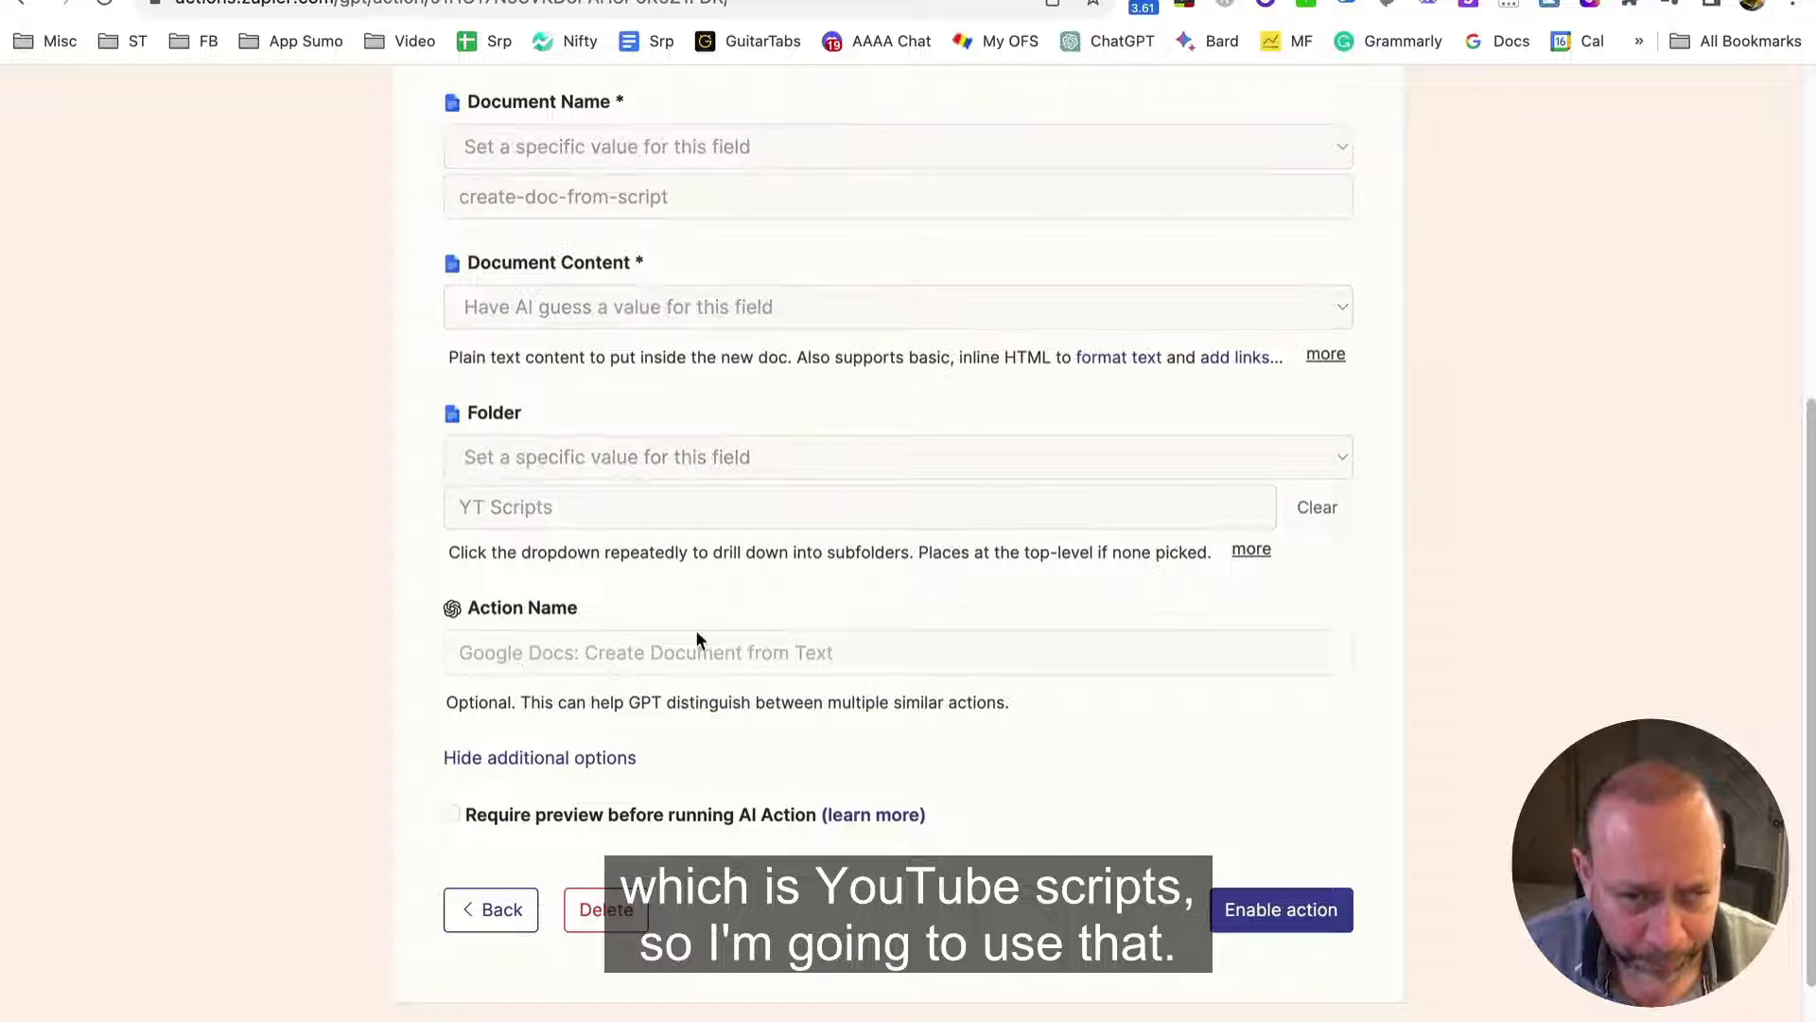
Copy the document name create-doc-from-script and paste it as the Action Name
{"action": "triple_click", "coordinate": [545, 607]}
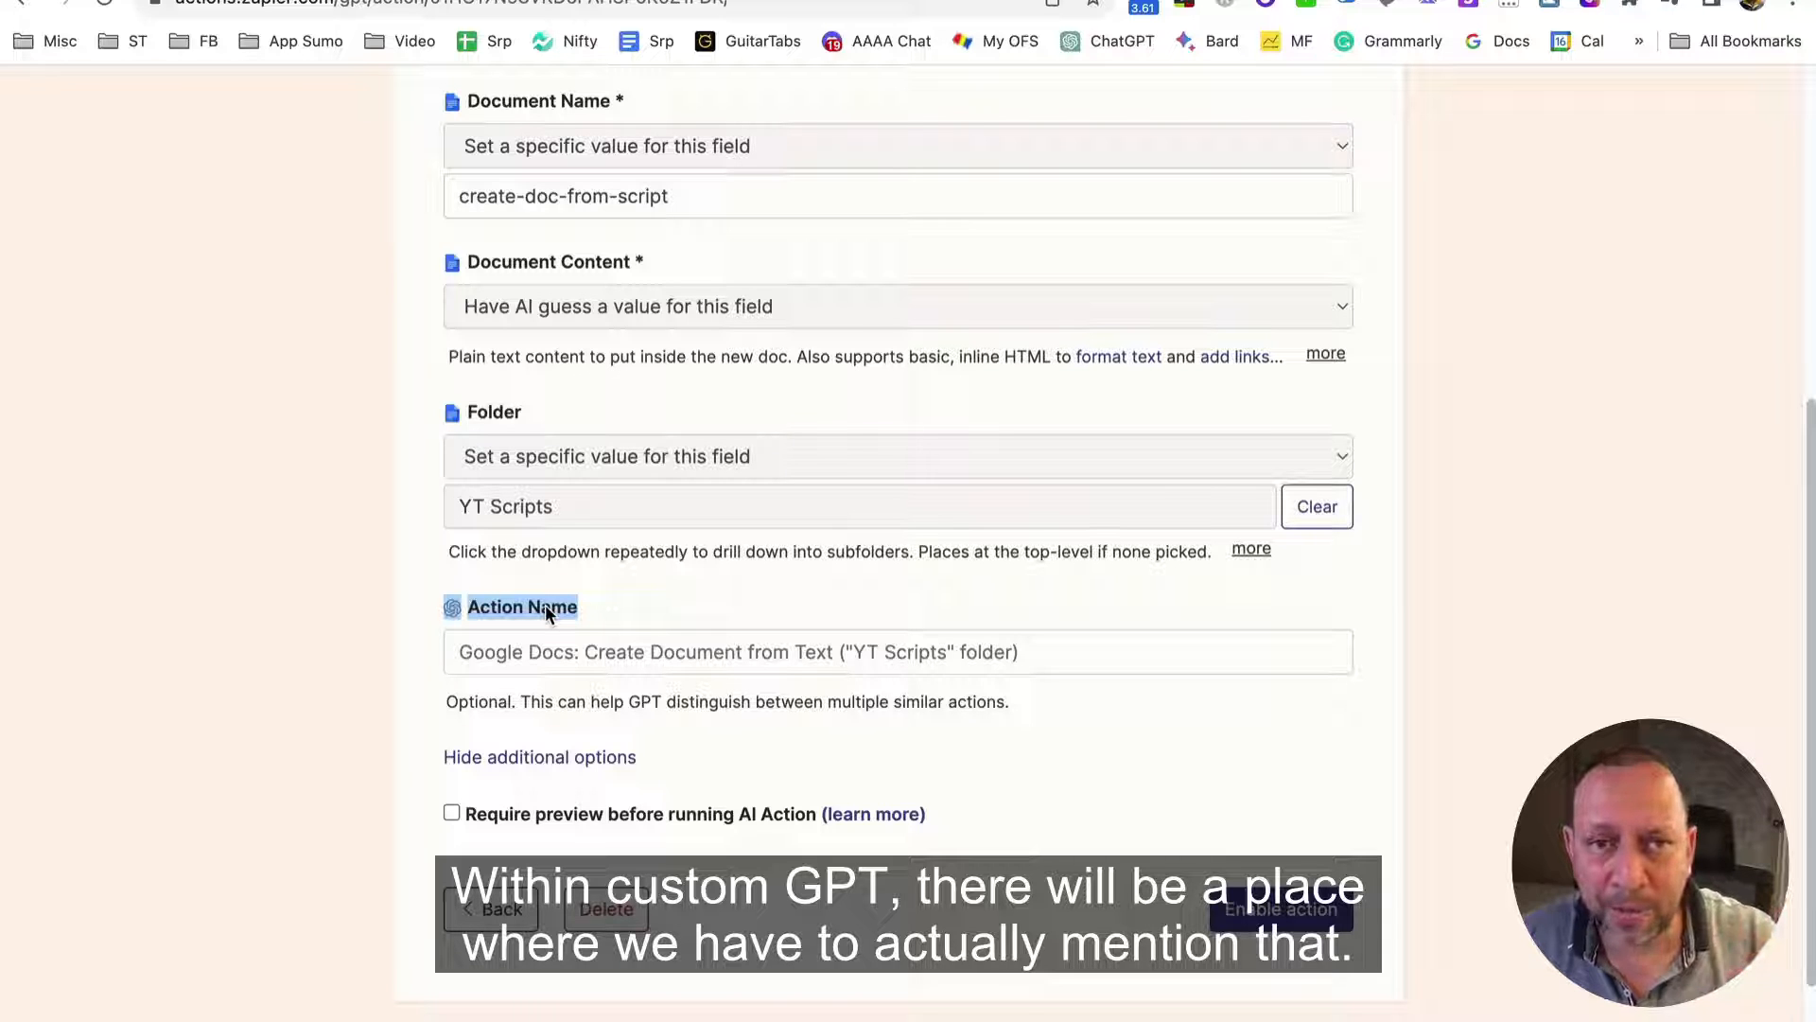
{"action": "left_click", "coordinate": [701, 596]}
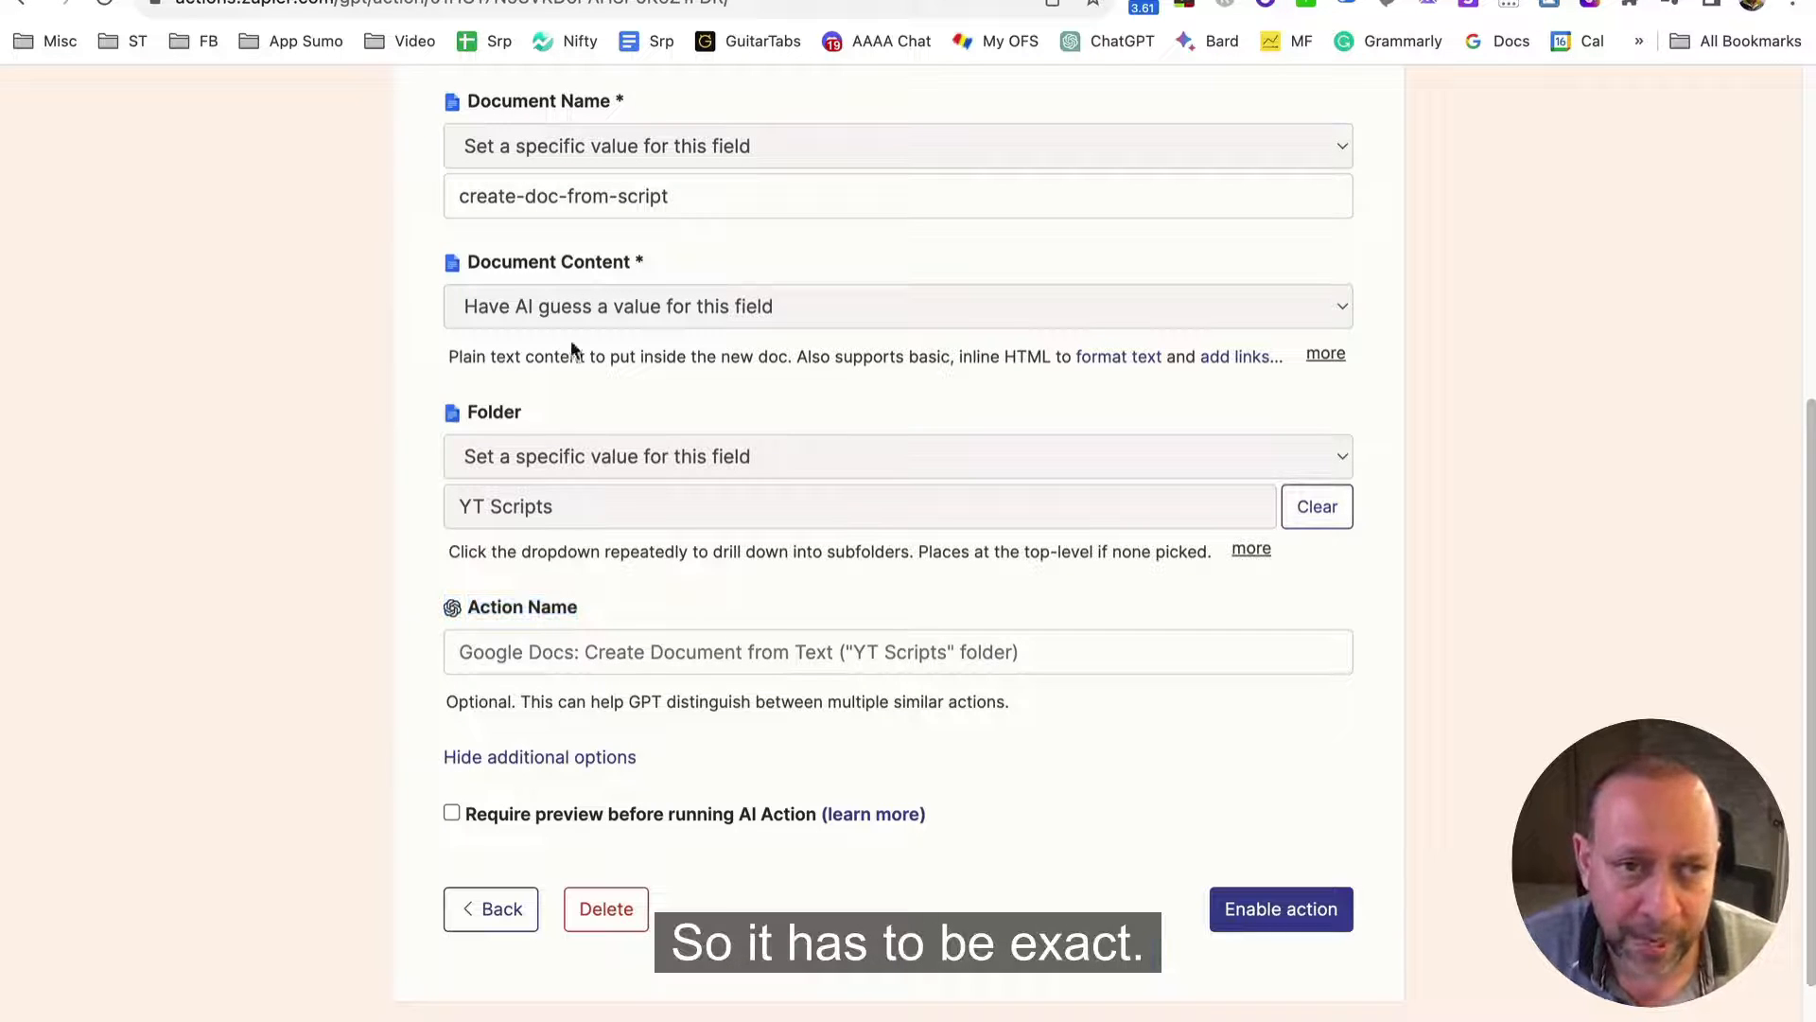
{"action": "triple_click", "coordinate": [575, 206]}
{"action": "right_click", "coordinate": [577, 203]}
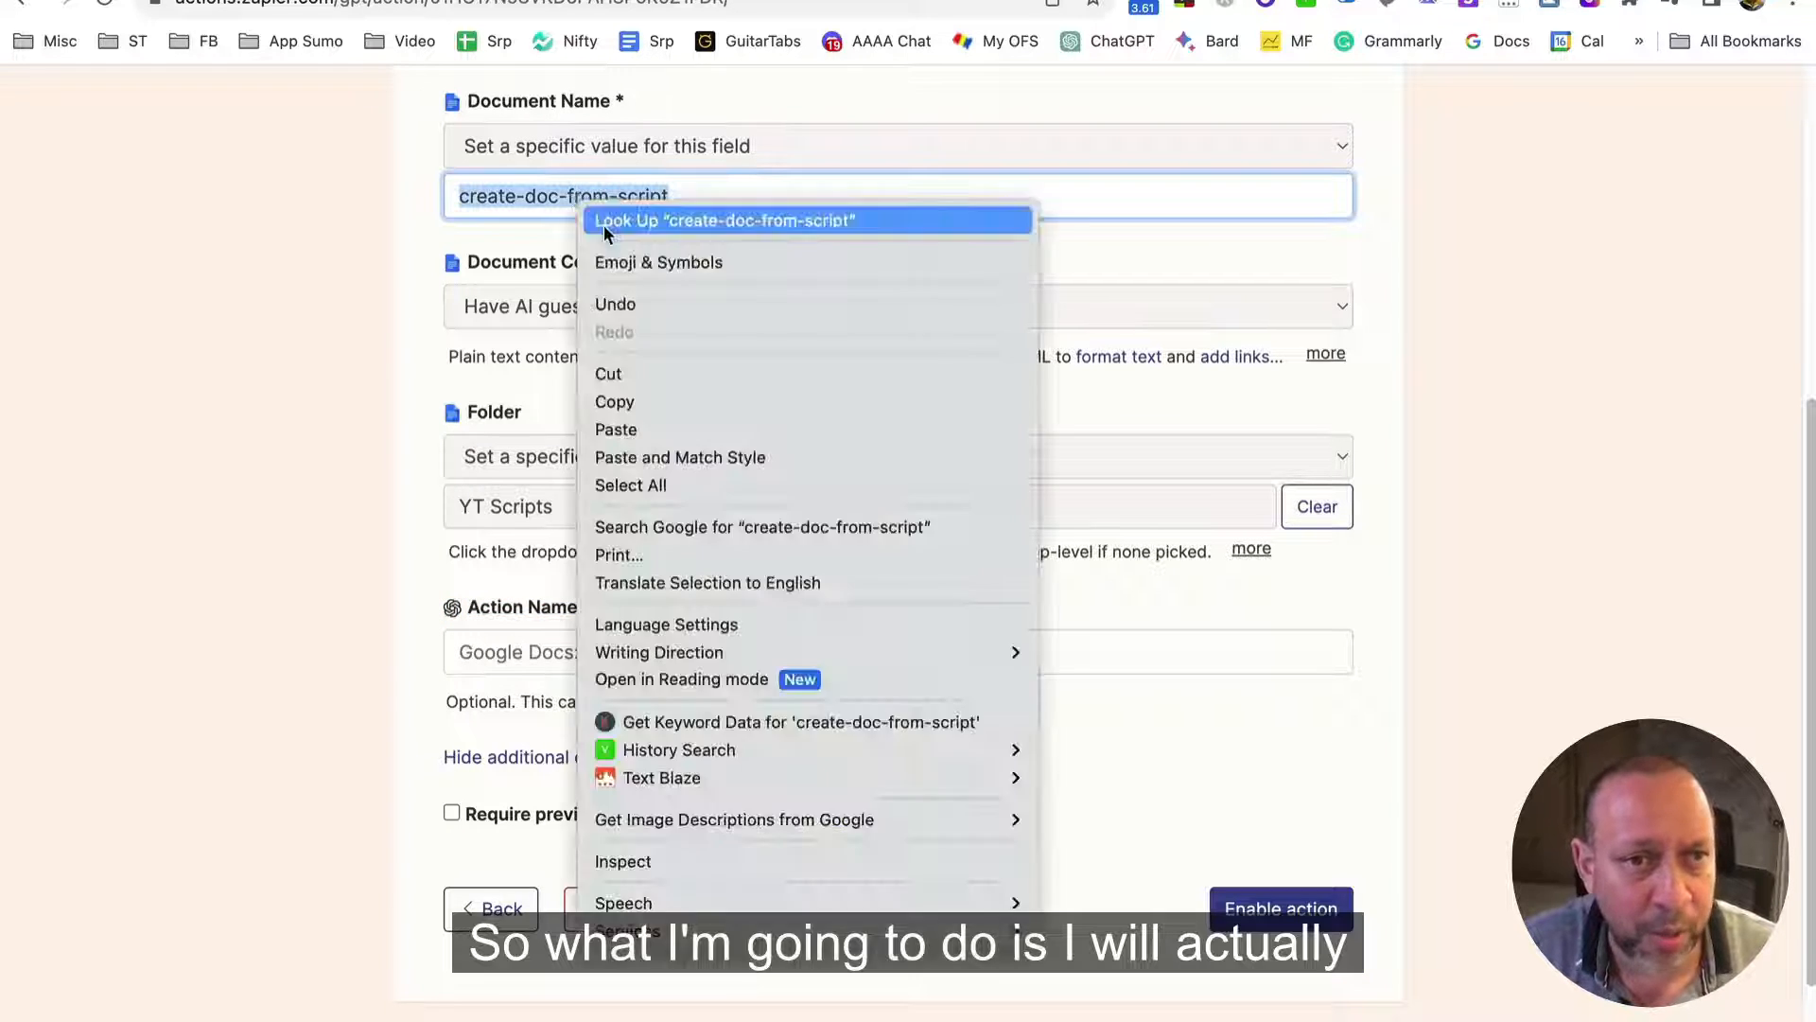
{"action": "left_click", "coordinate": [656, 401]}
{"action": "left_click", "coordinate": [910, 590]}
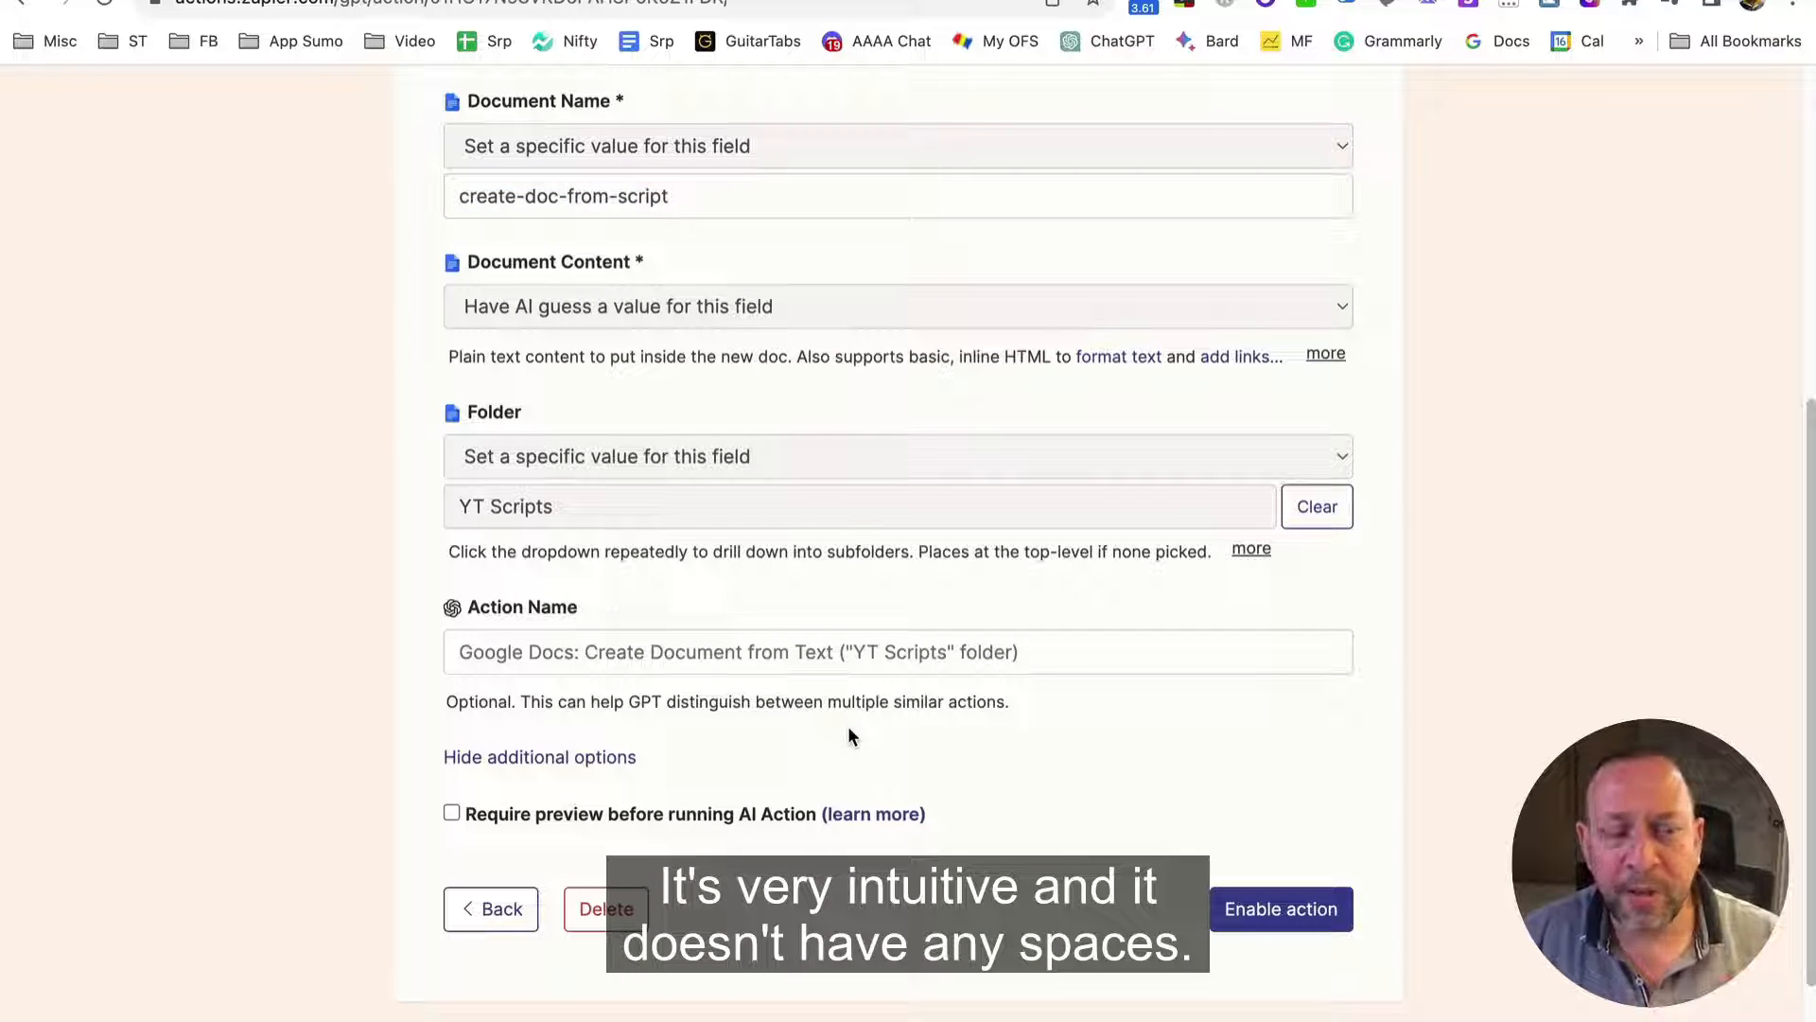
{"action": "left_click", "coordinate": [576, 661]}
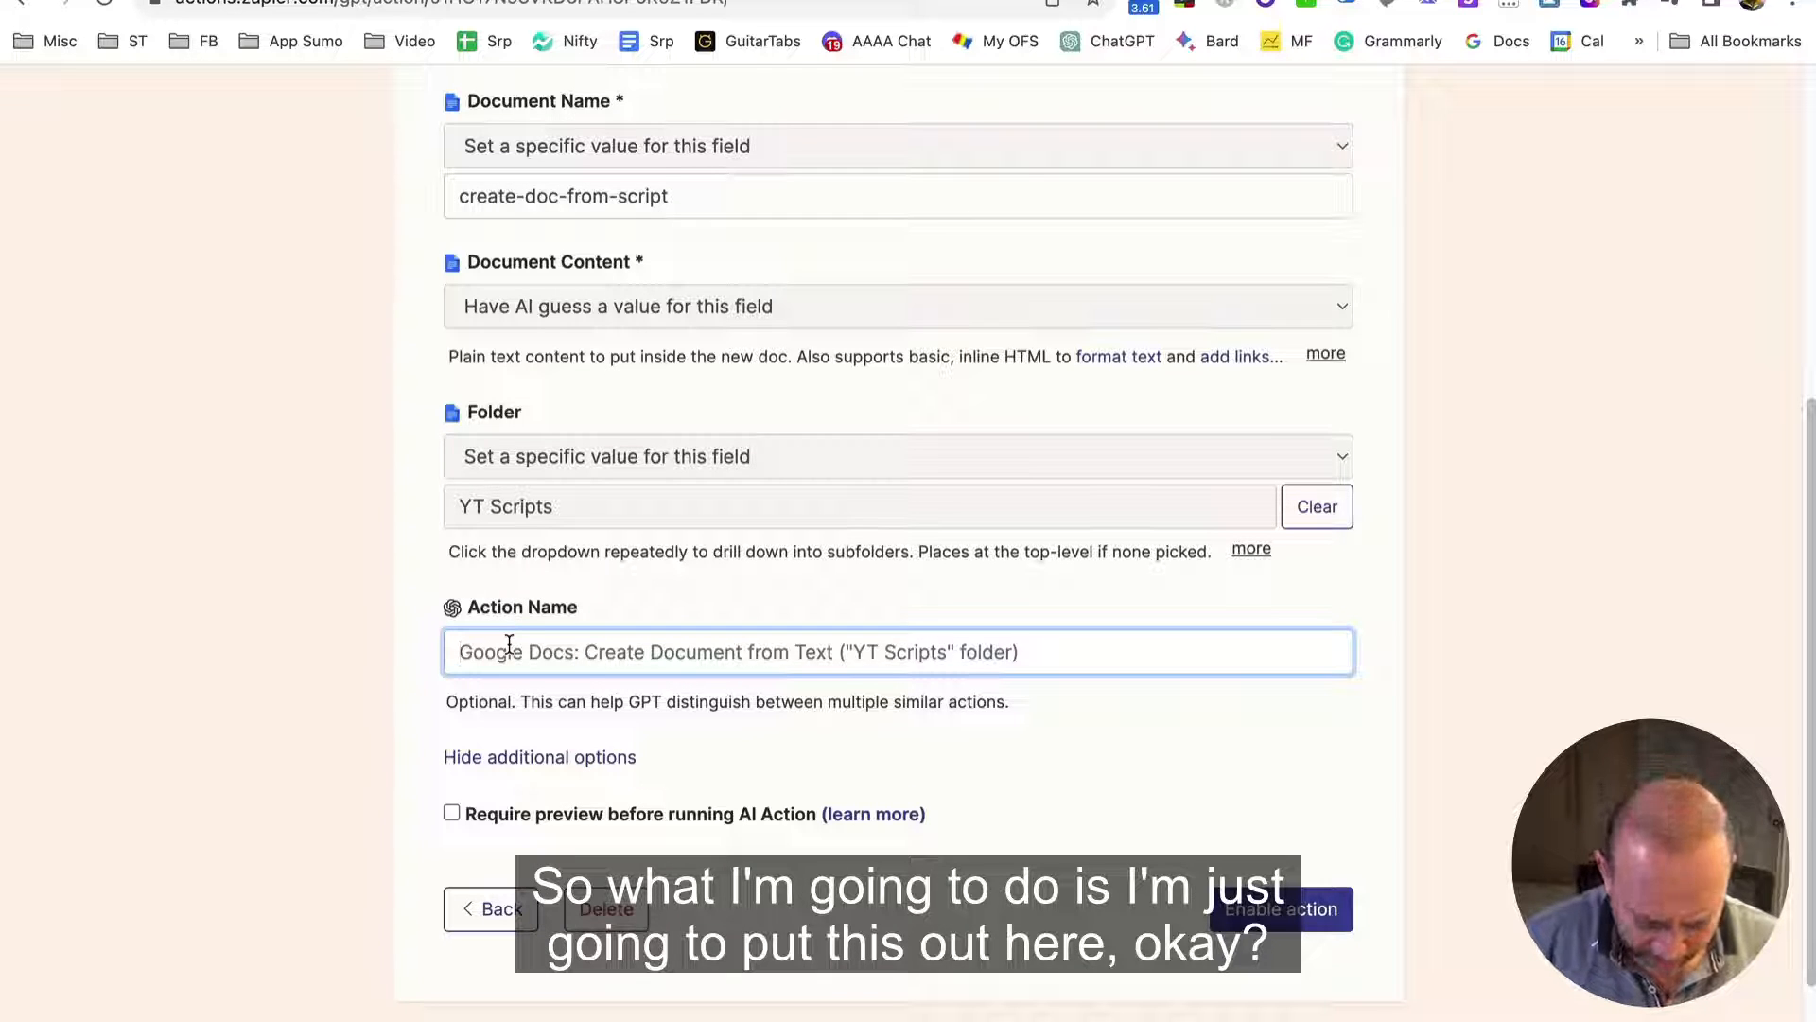
{"action": "key", "text": "ctrl+v"}
{"action": "left_click", "coordinate": [806, 777]}
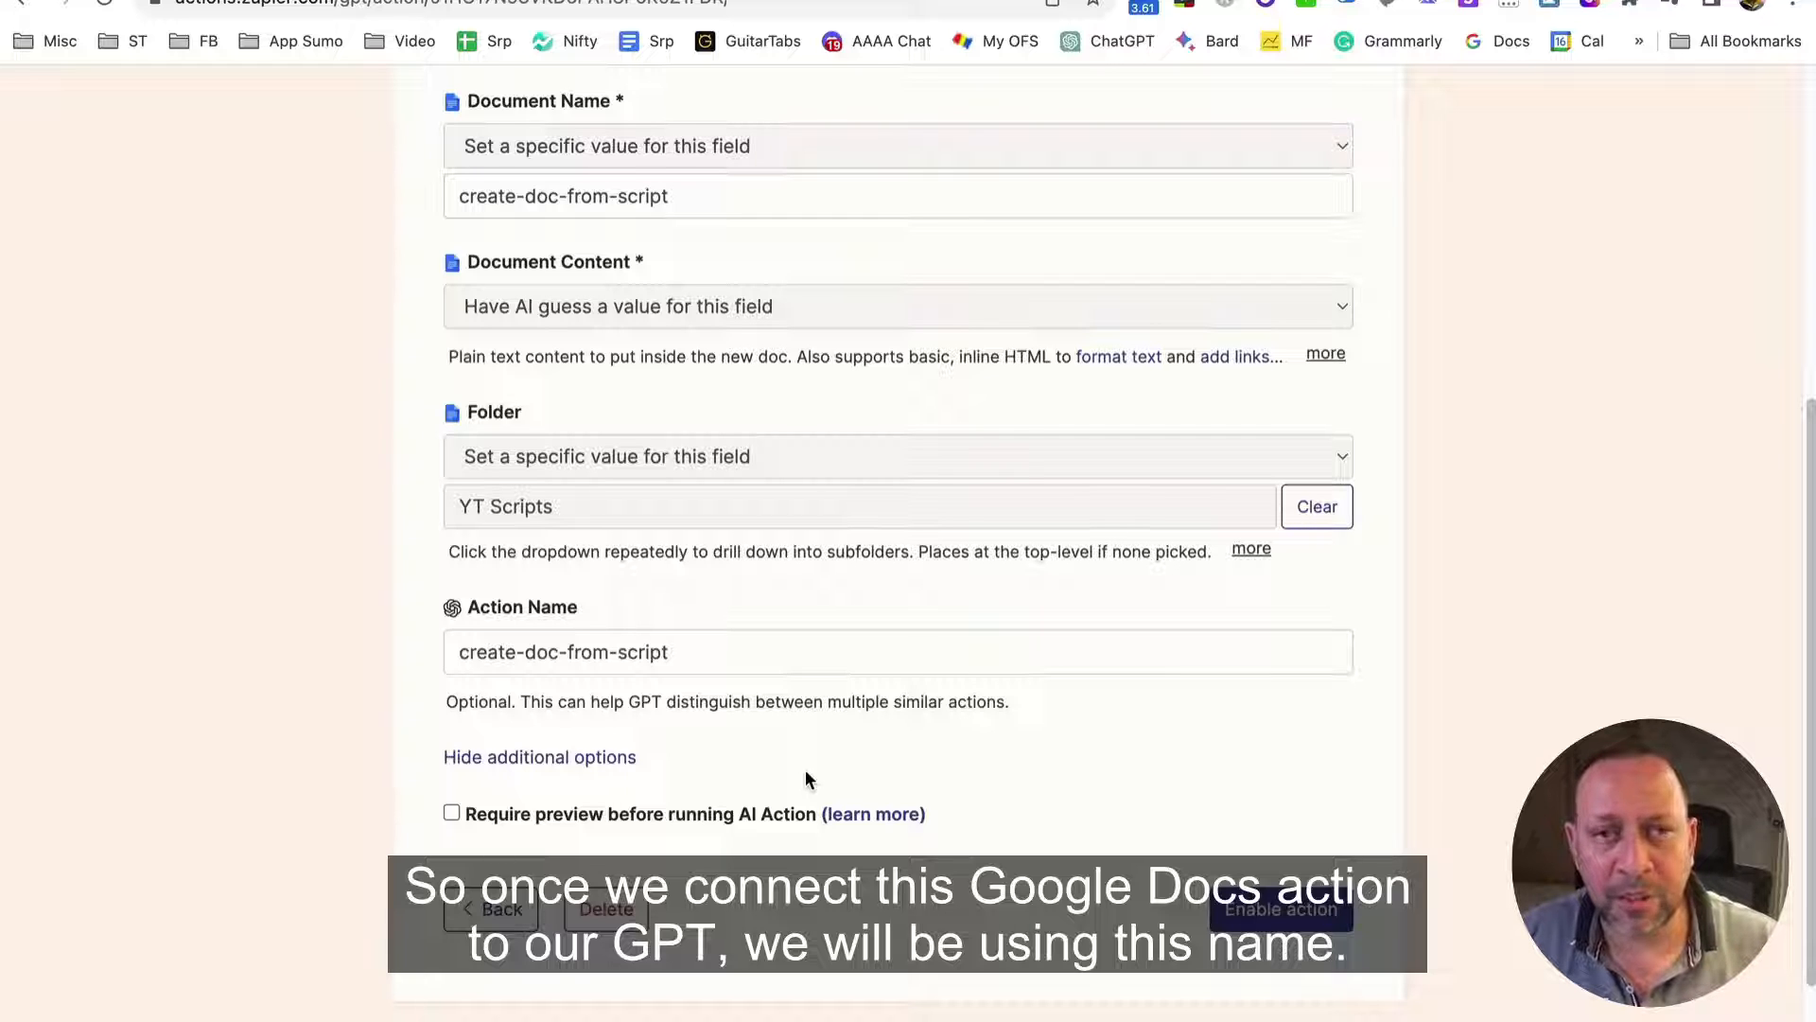
{"action": "left_click_drag", "start_coordinate": [460, 652], "coordinate": [662, 652]}
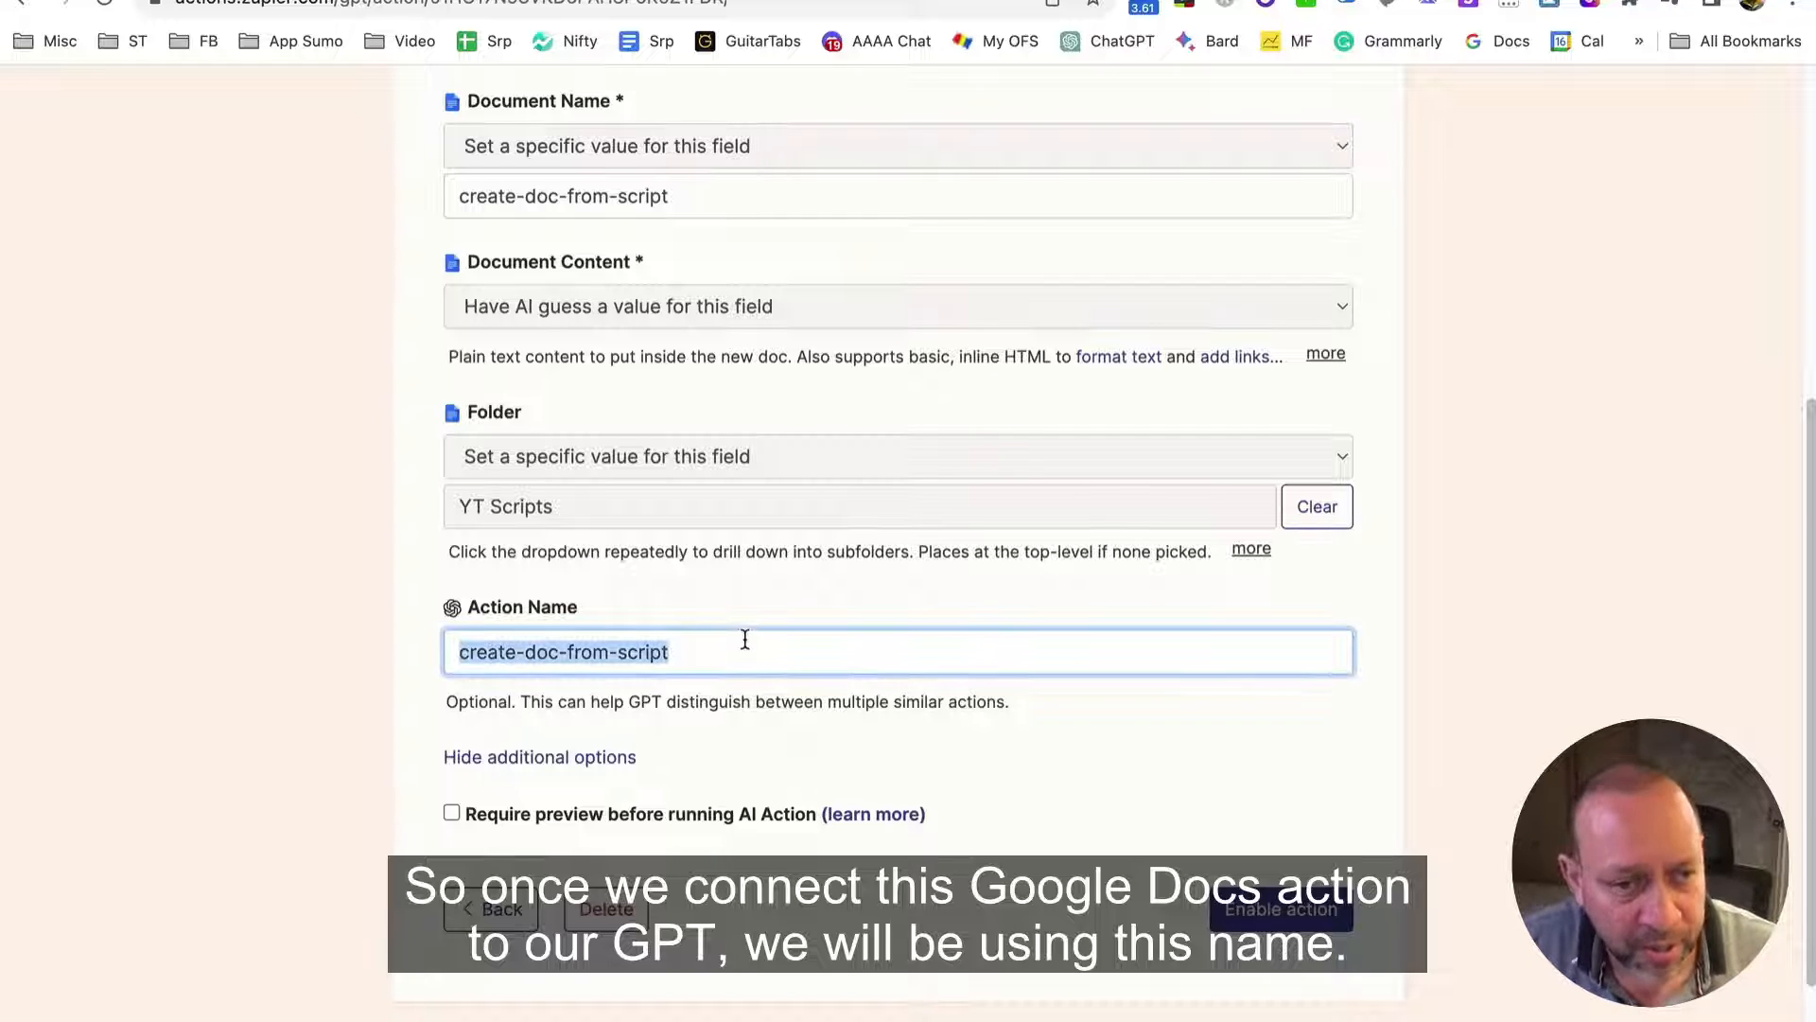
{"action": "left_click", "coordinate": [794, 651]}
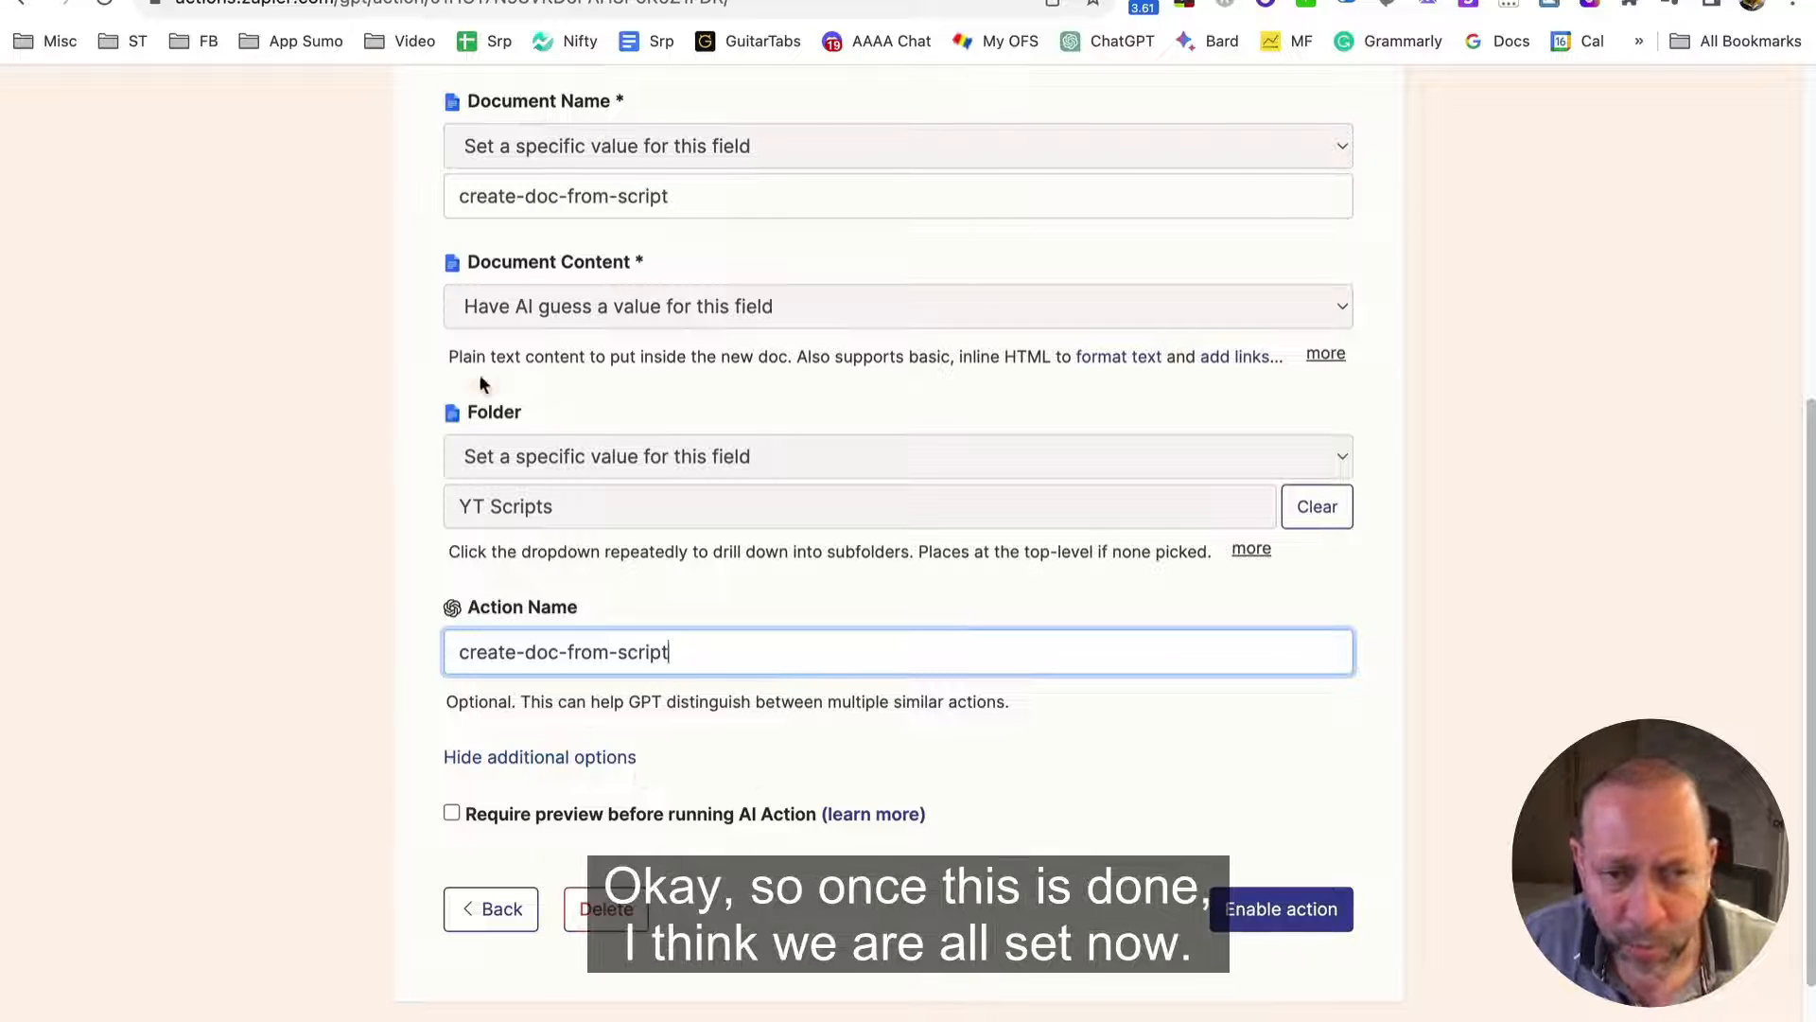
Enable the create-doc-from-script action
{"action": "scroll", "coordinate": [756, 806], "scroll_direction": "down", "scroll_amount": 1}
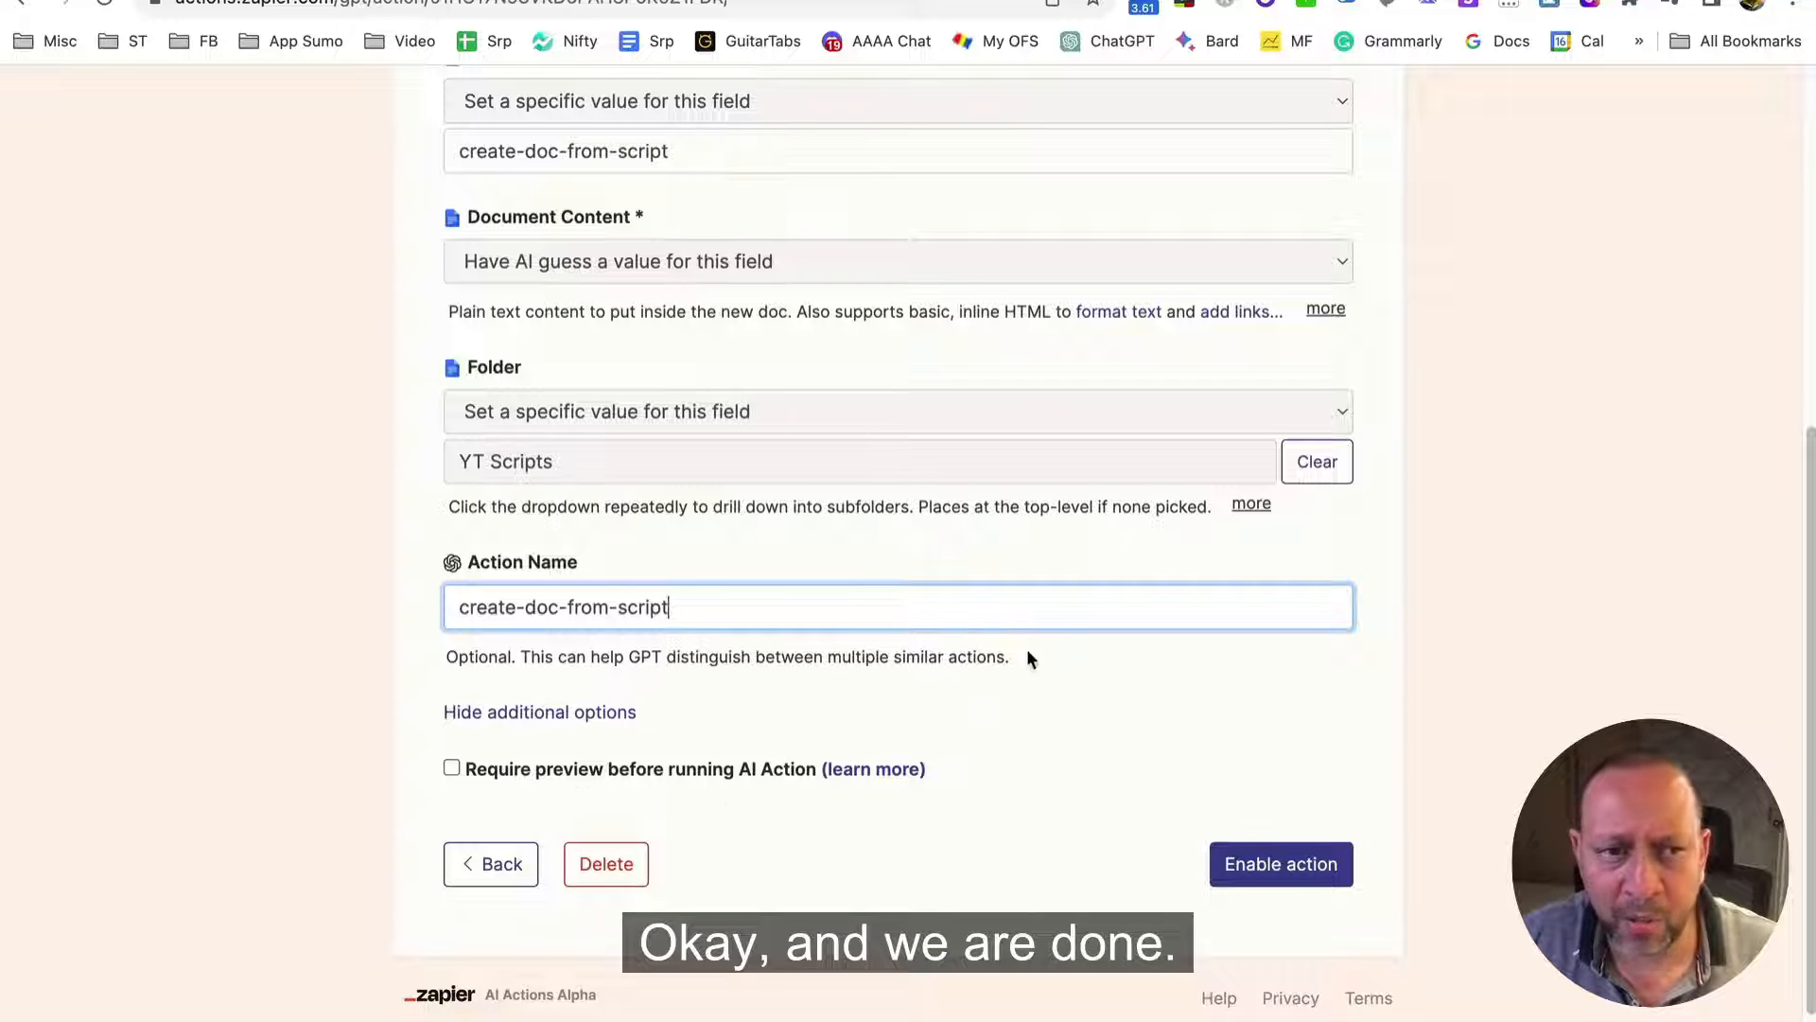
{"action": "left_click", "coordinate": [1306, 864]}
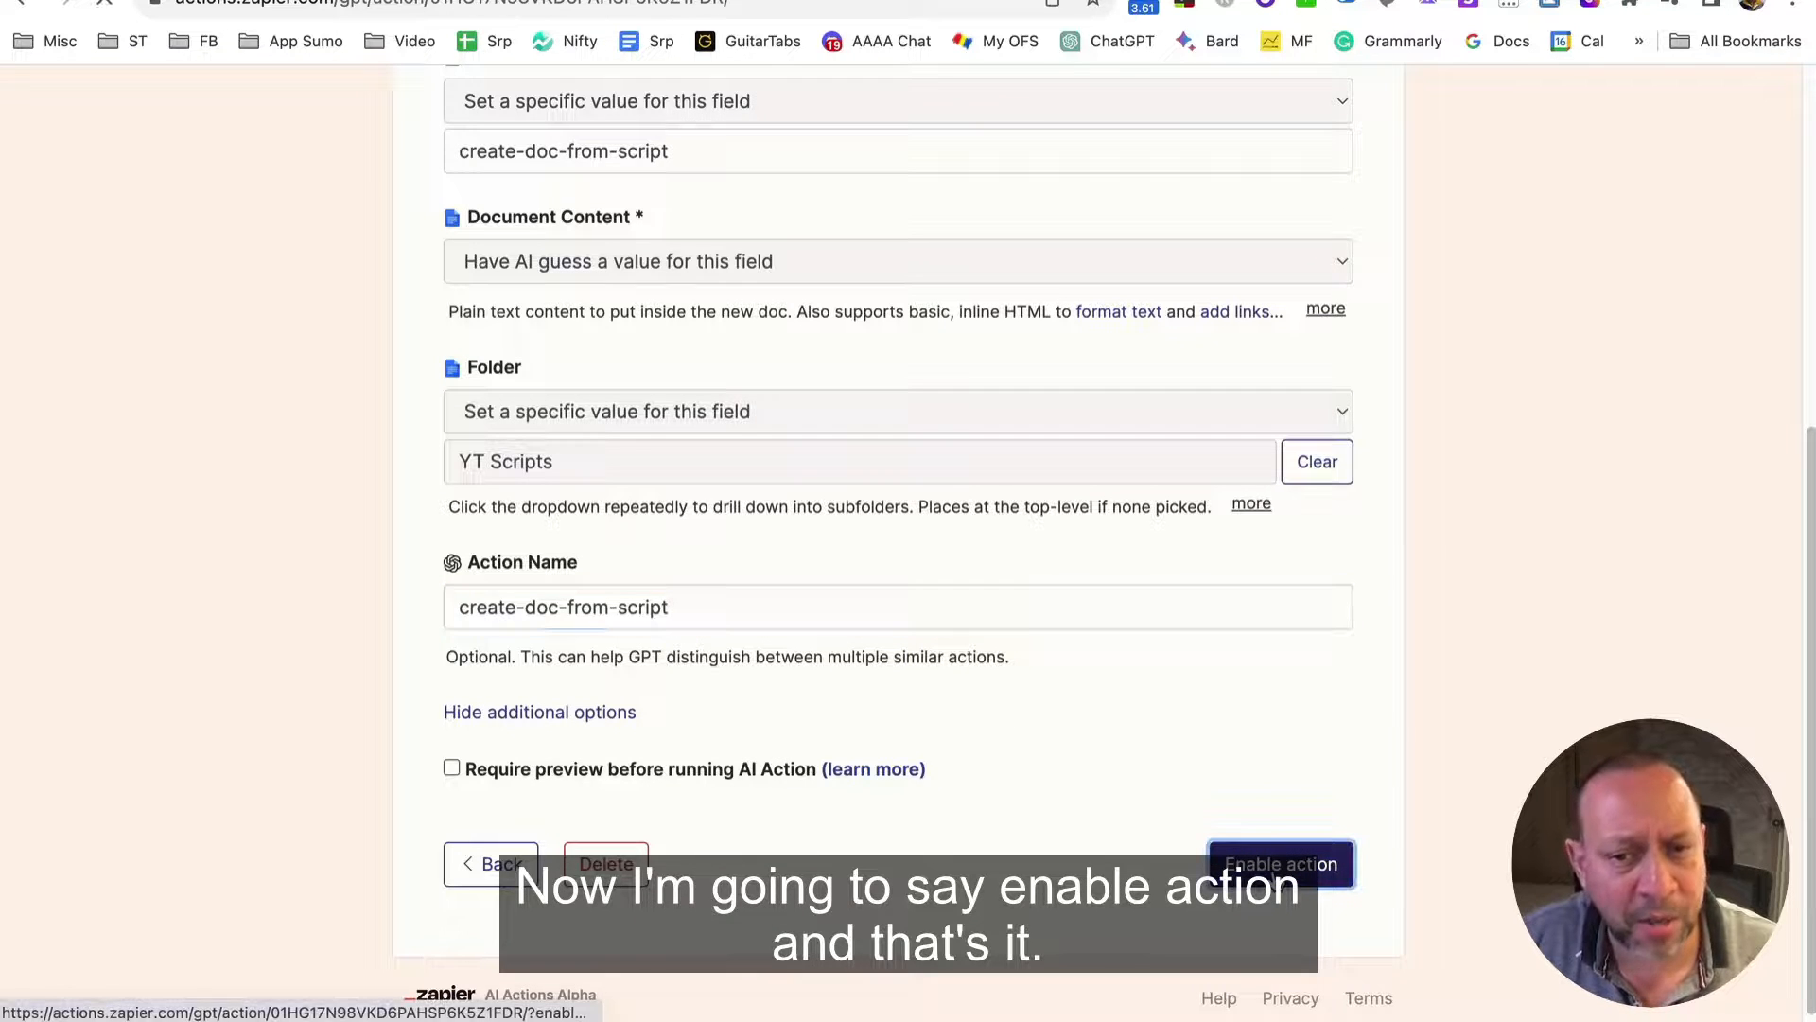
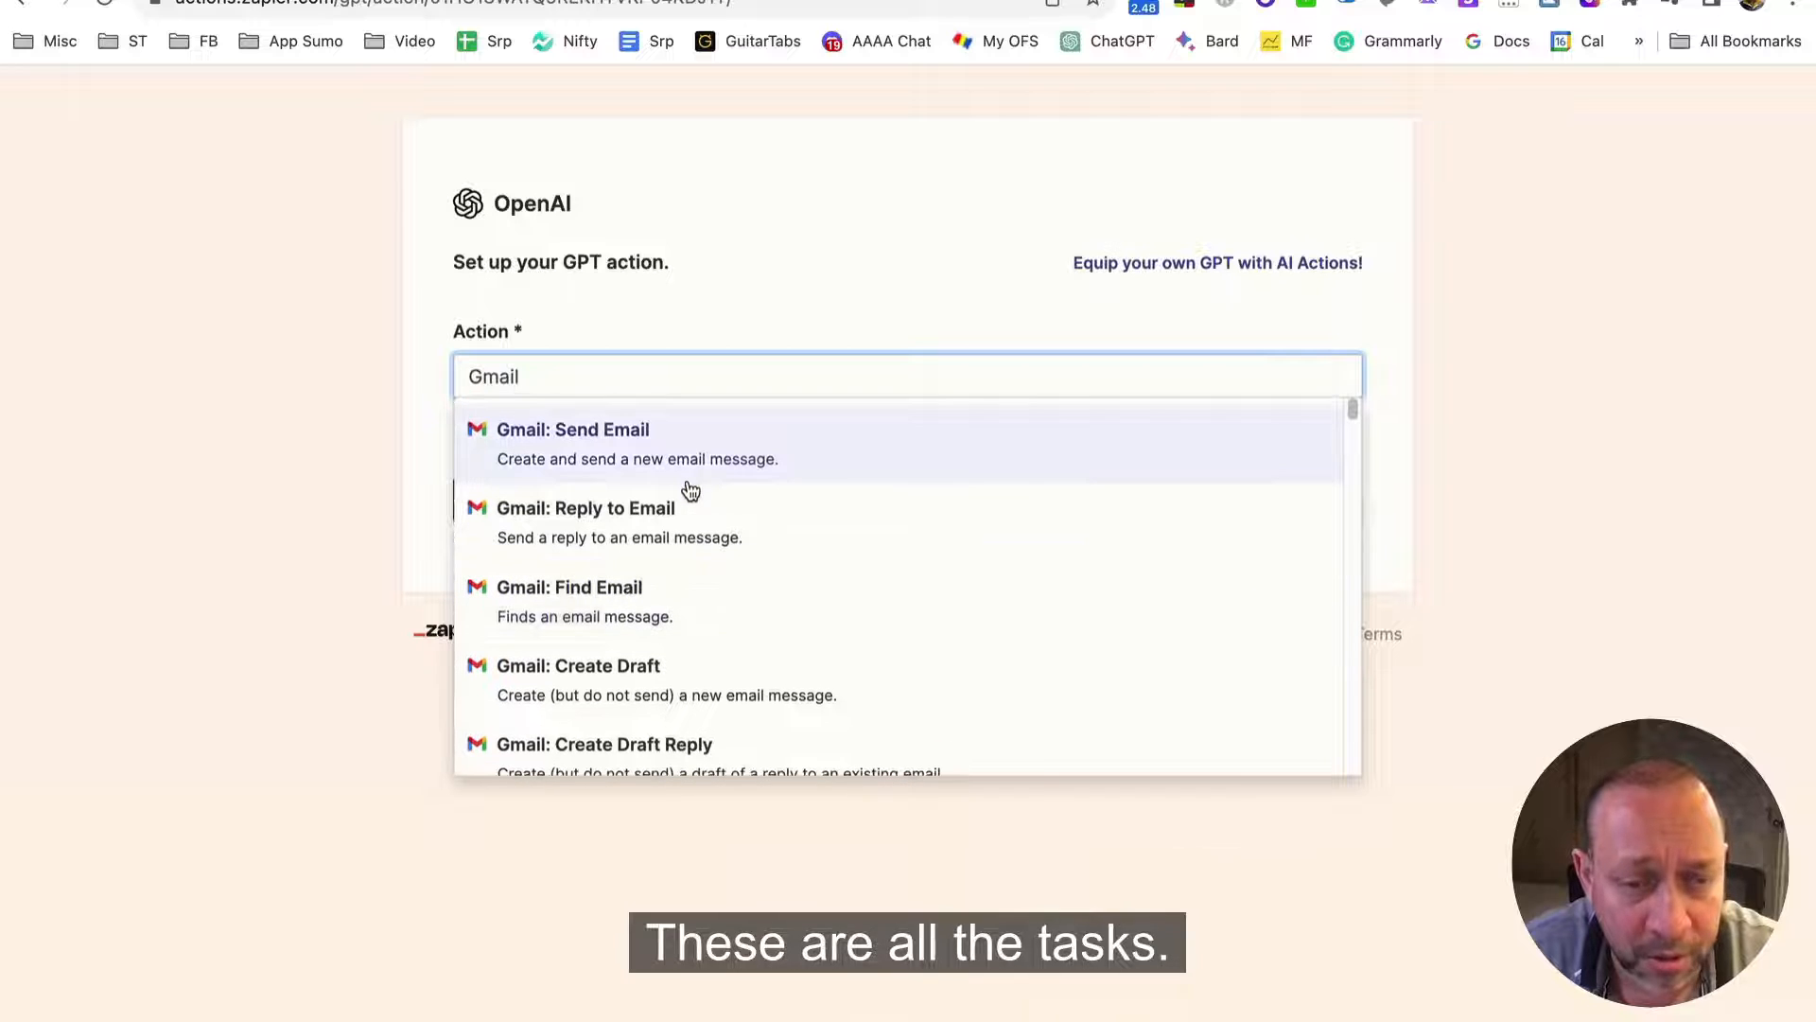
Choose Gmail: Send Email as the action for the new GPT action
{"action": "scroll", "coordinate": [690, 509], "scroll_direction": "down", "scroll_amount": 1}
{"action": "scroll", "coordinate": [639, 493], "scroll_direction": "up", "scroll_amount": 1}
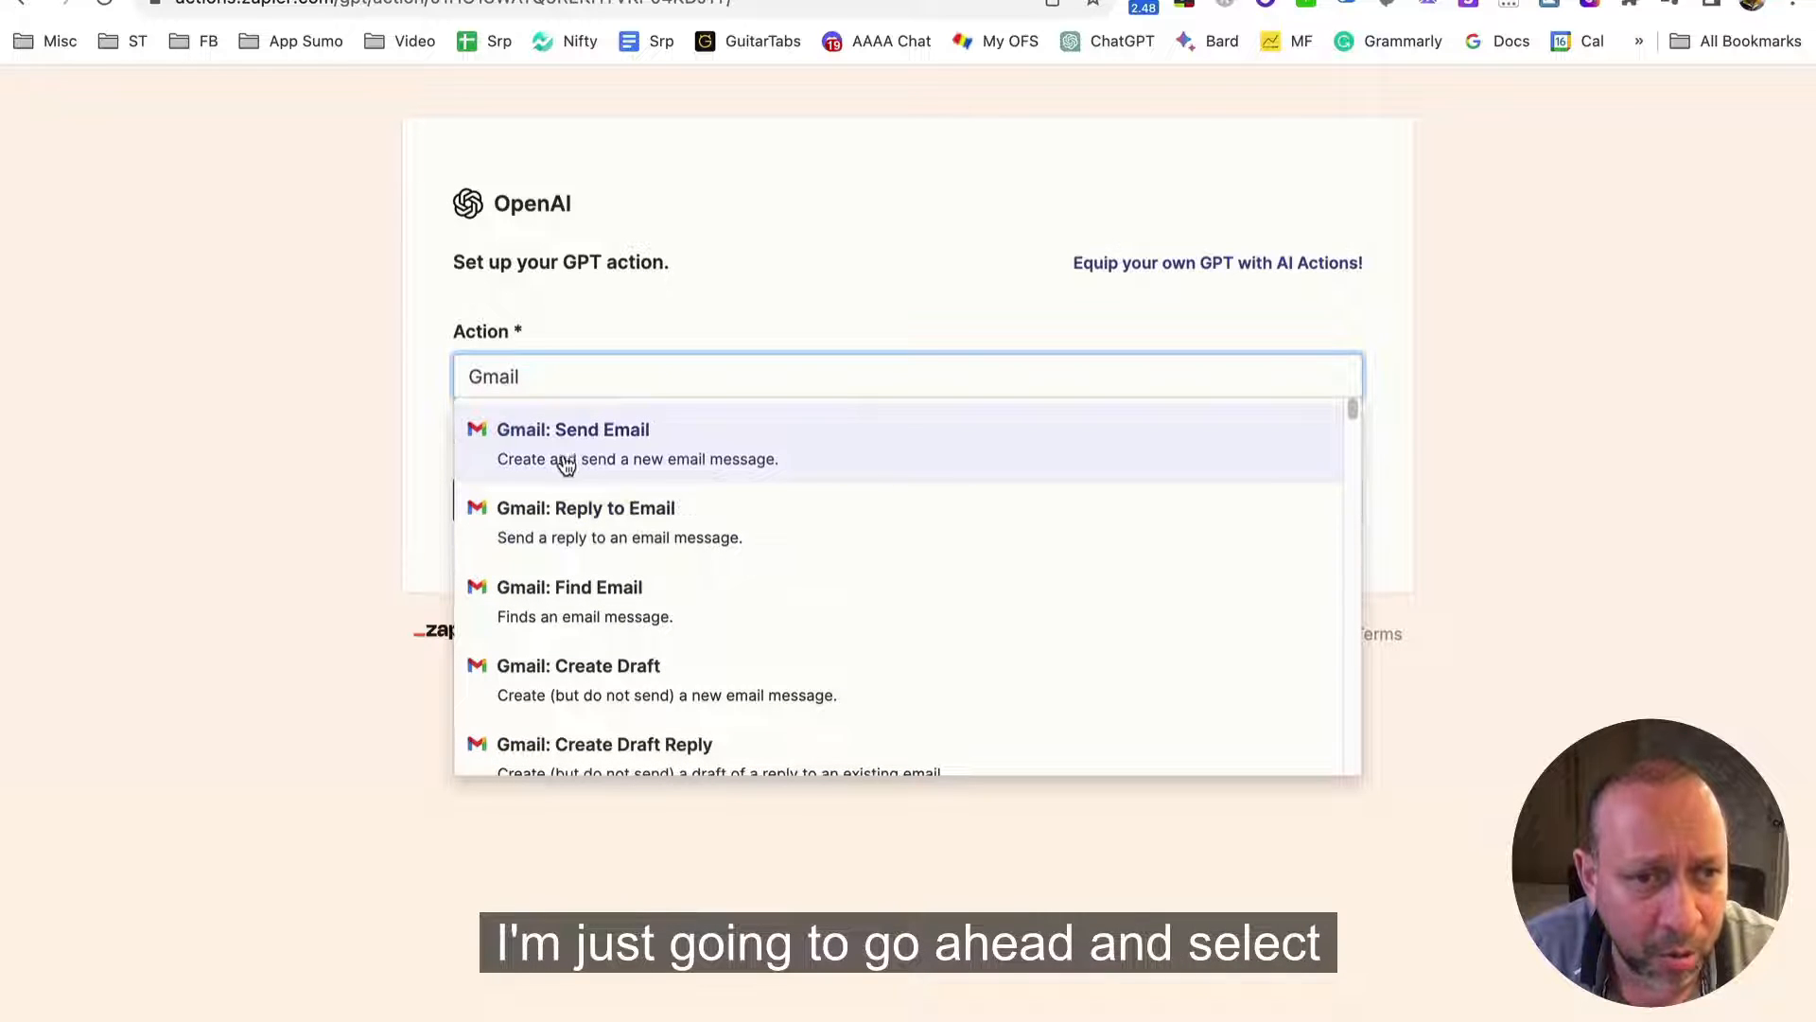
{"action": "left_click", "coordinate": [643, 445]}
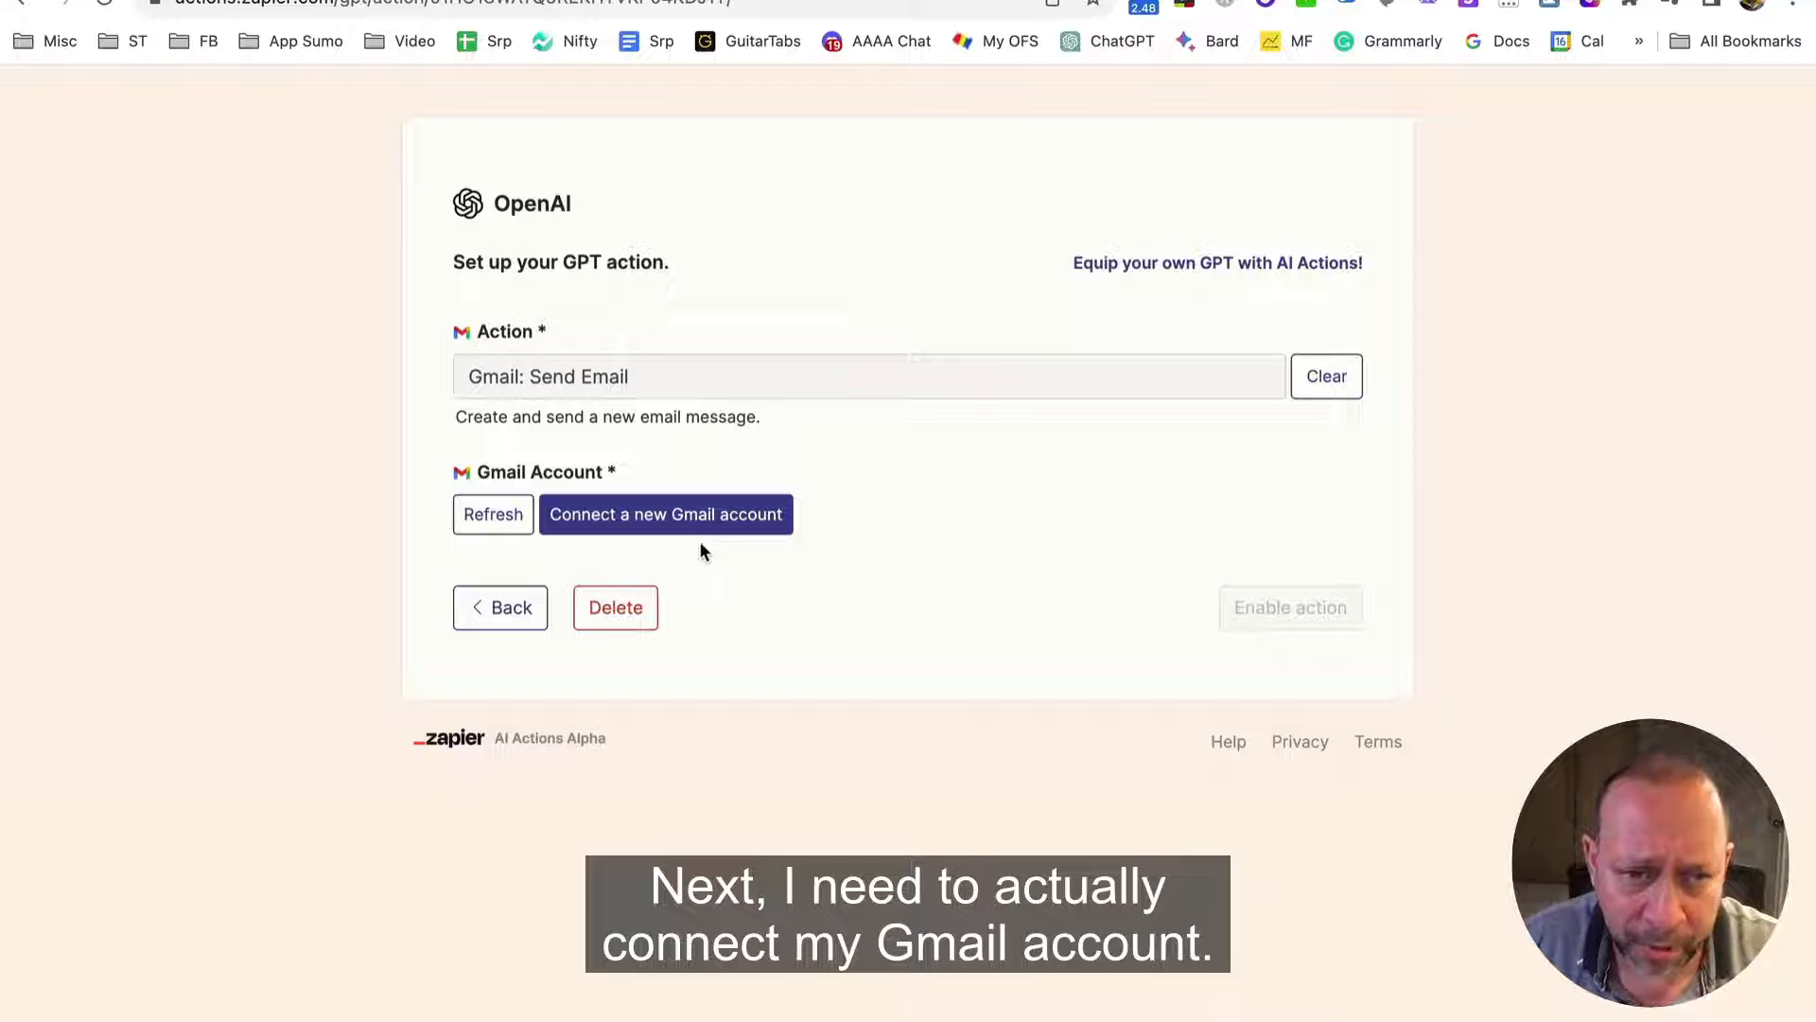
Connect a new Gmail account to the action, allowing Zapier access and choosing the Google account
{"action": "left_click", "coordinate": [557, 526]}
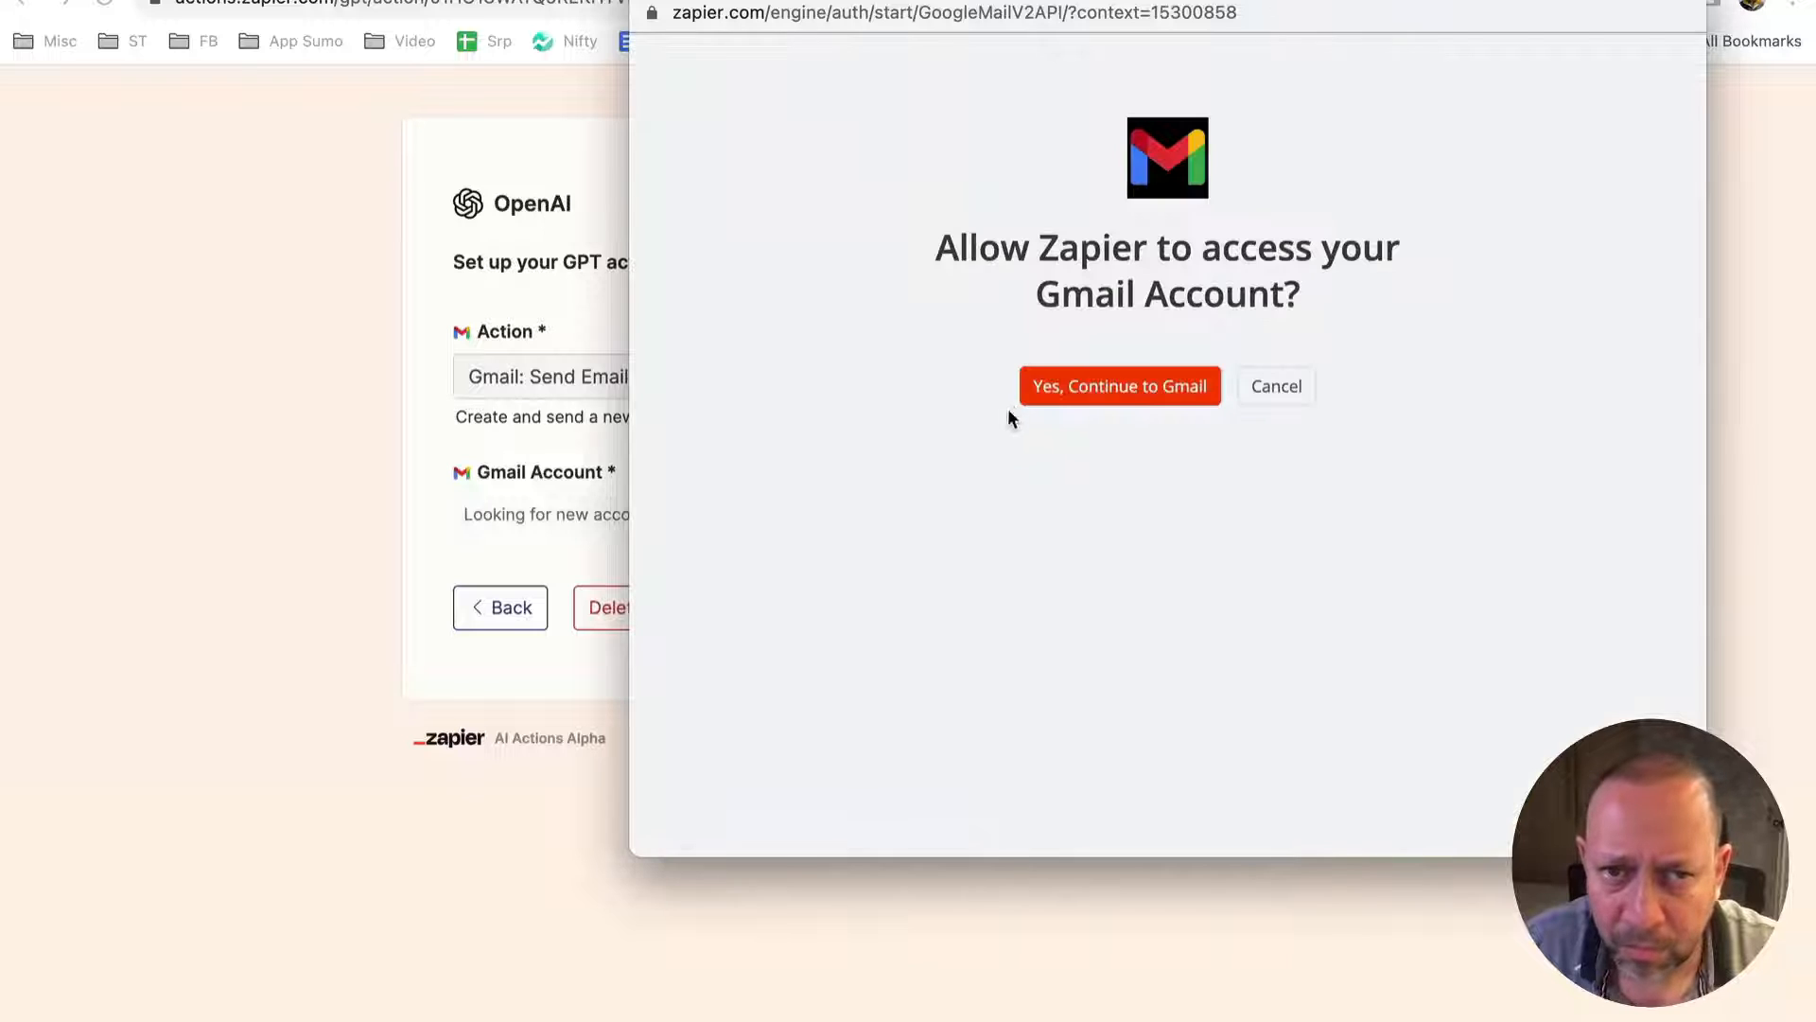
{"action": "left_click", "coordinate": [1120, 390]}
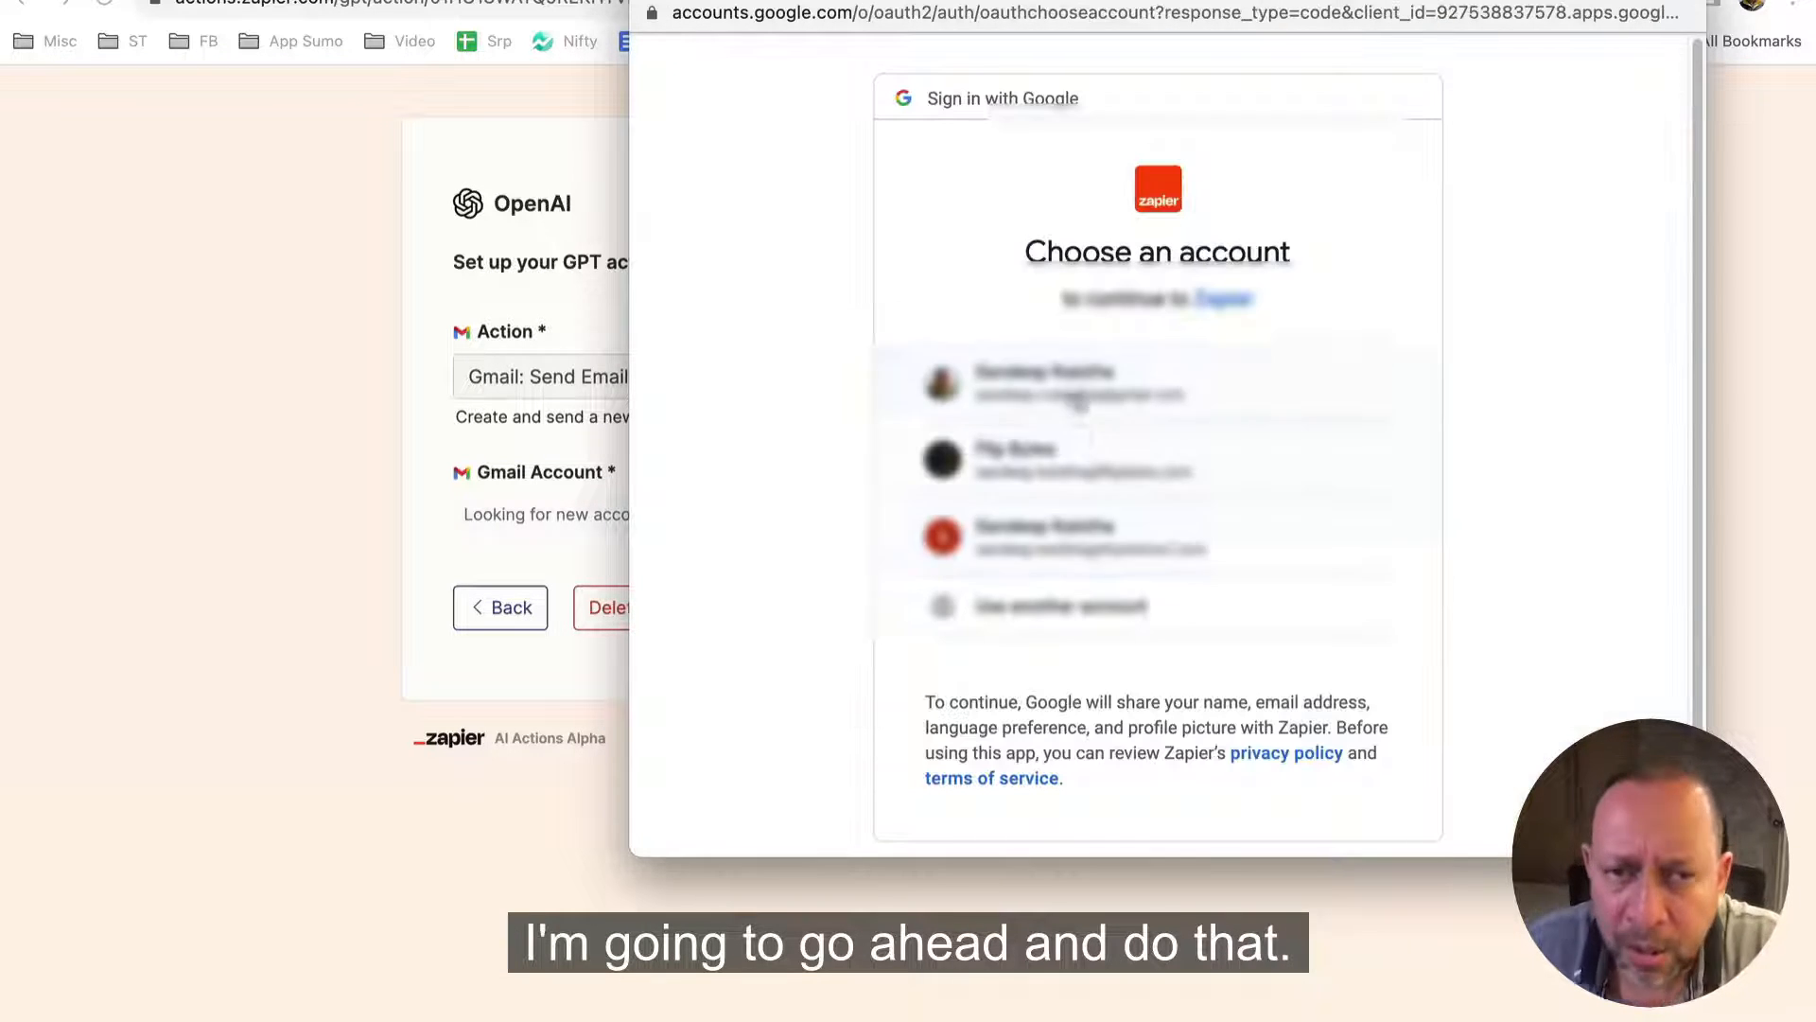
{"action": "left_click", "coordinate": [1196, 518]}
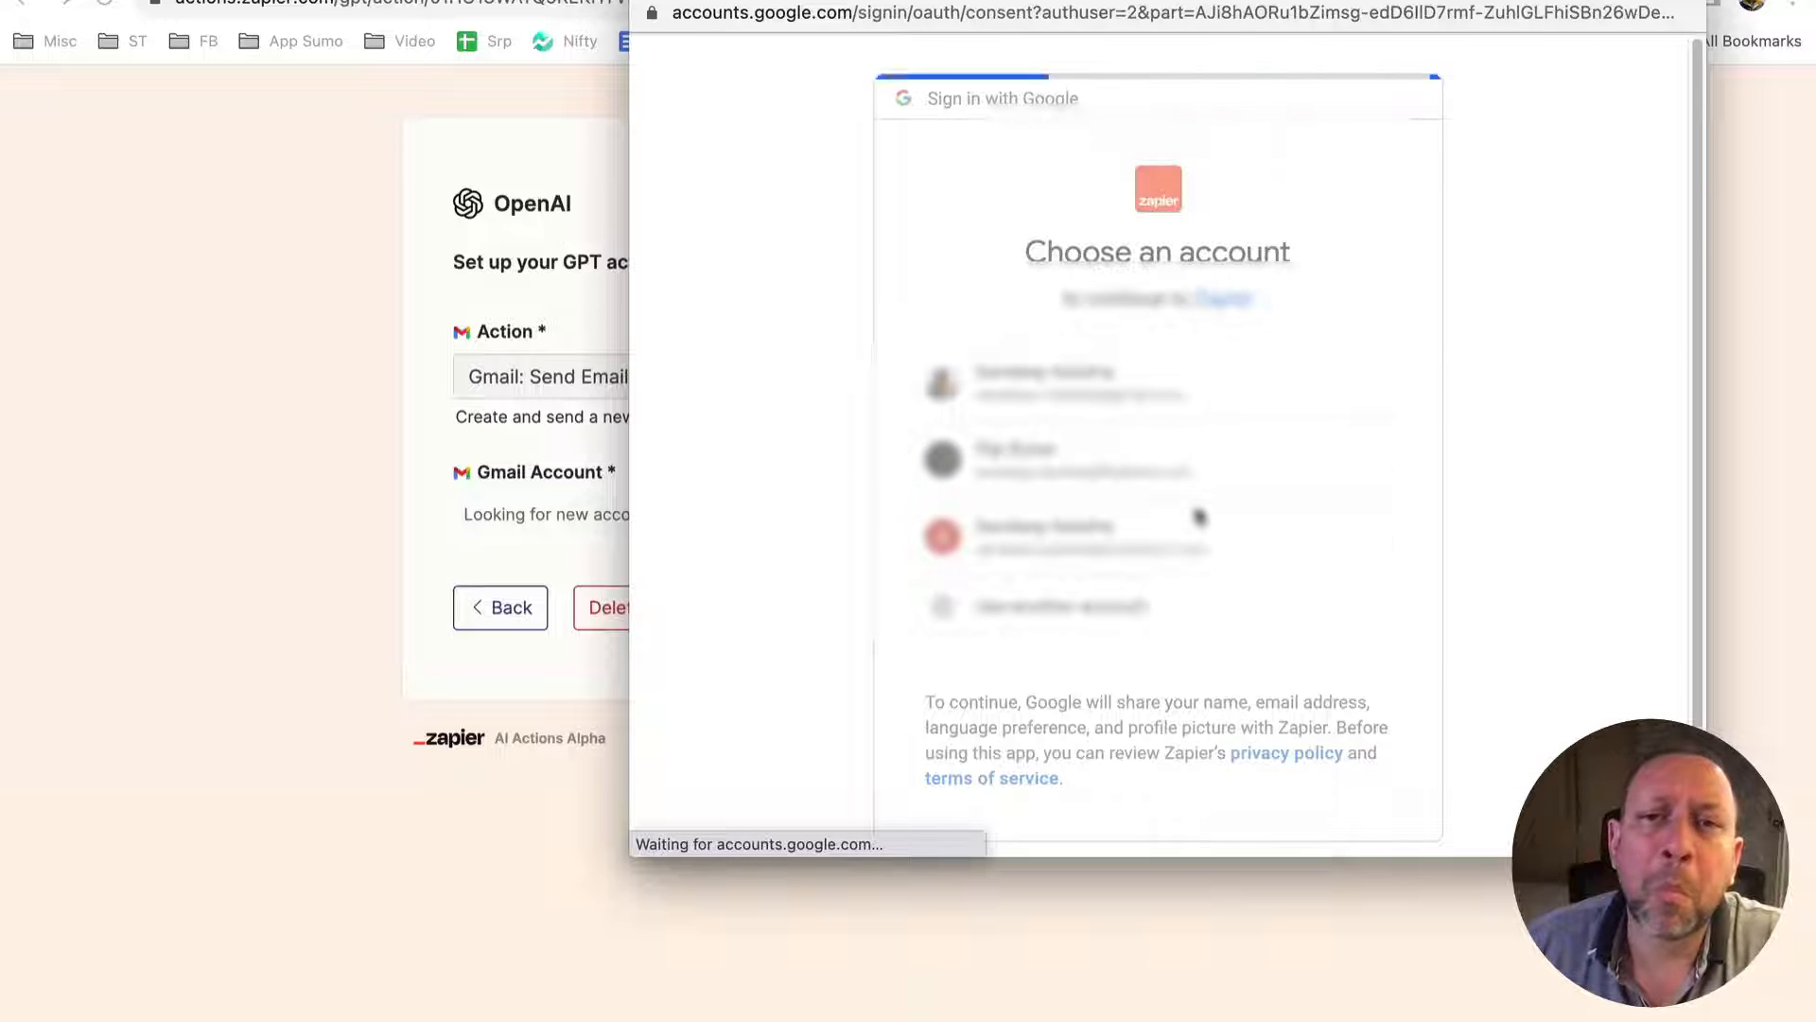
{"action": "scroll", "coordinate": [1291, 709], "scroll_direction": "down", "scroll_amount": 4}
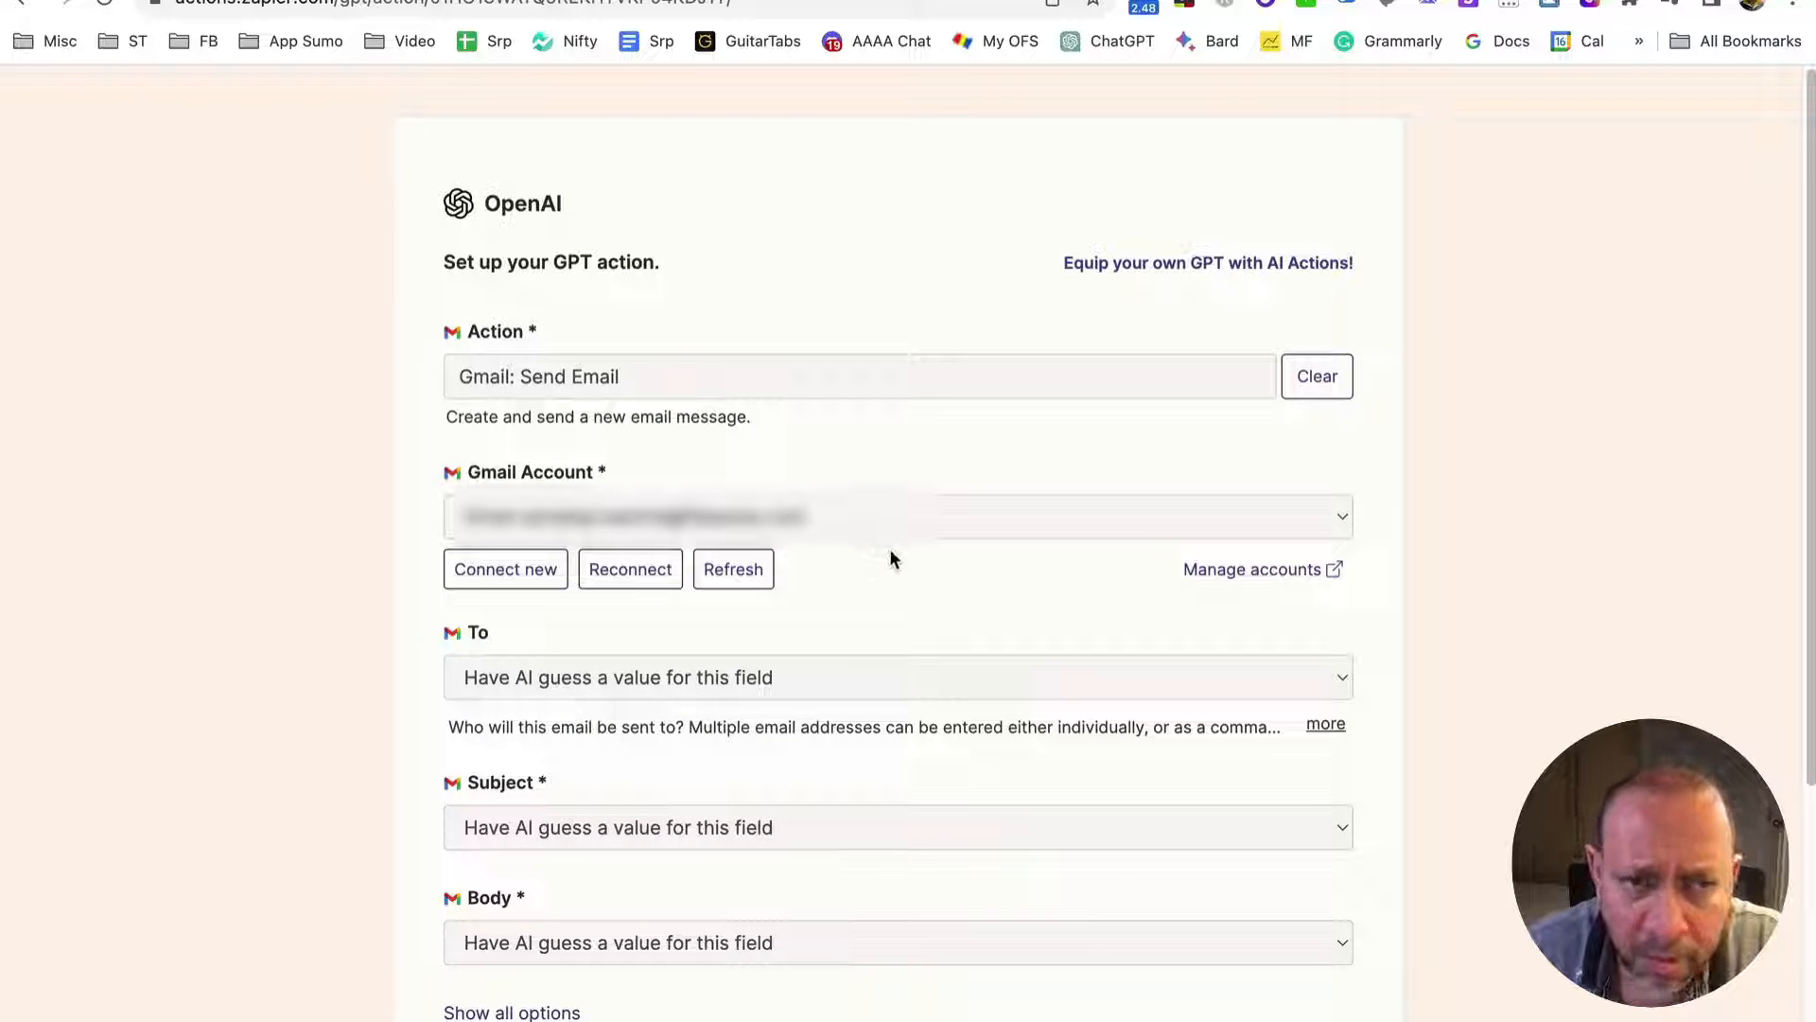
Set the To field to a specific value and paste the recipients' email addresses
{"action": "scroll", "coordinate": [864, 550], "scroll_direction": "down", "scroll_amount": 2}
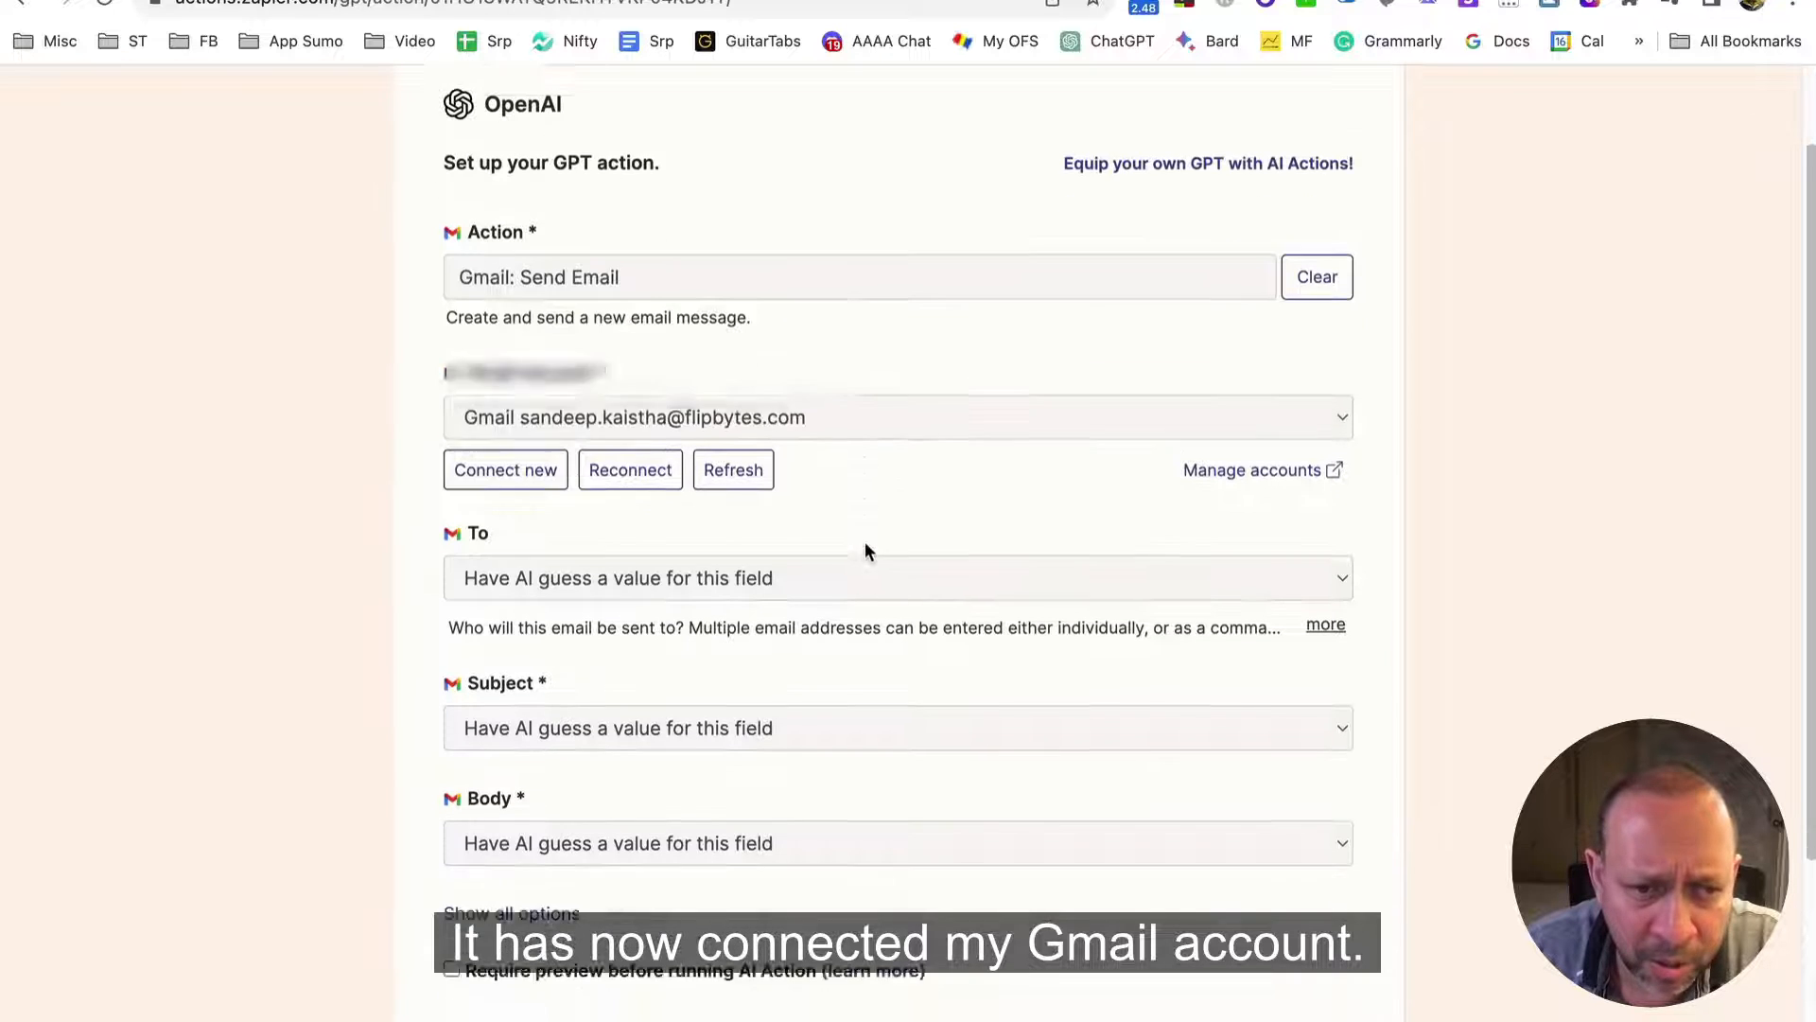
{"action": "scroll", "coordinate": [865, 550], "scroll_direction": "down", "scroll_amount": 1}
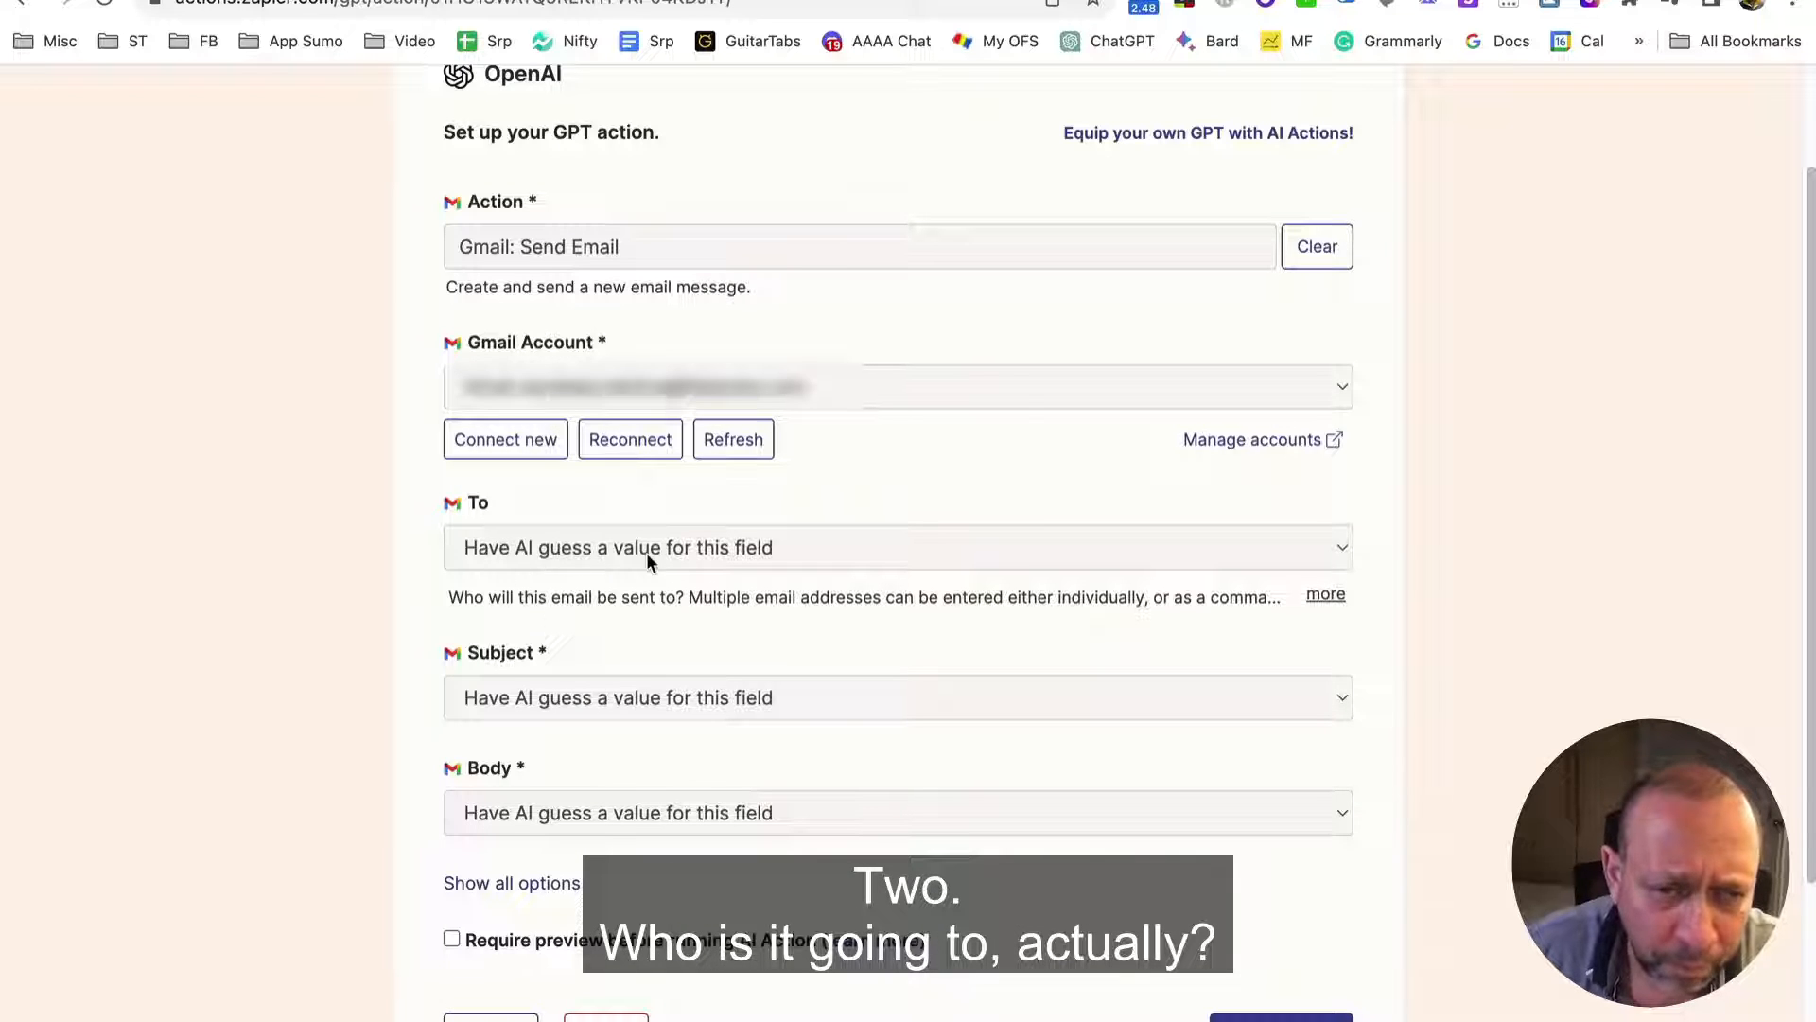
{"action": "left_click", "coordinate": [717, 547]}
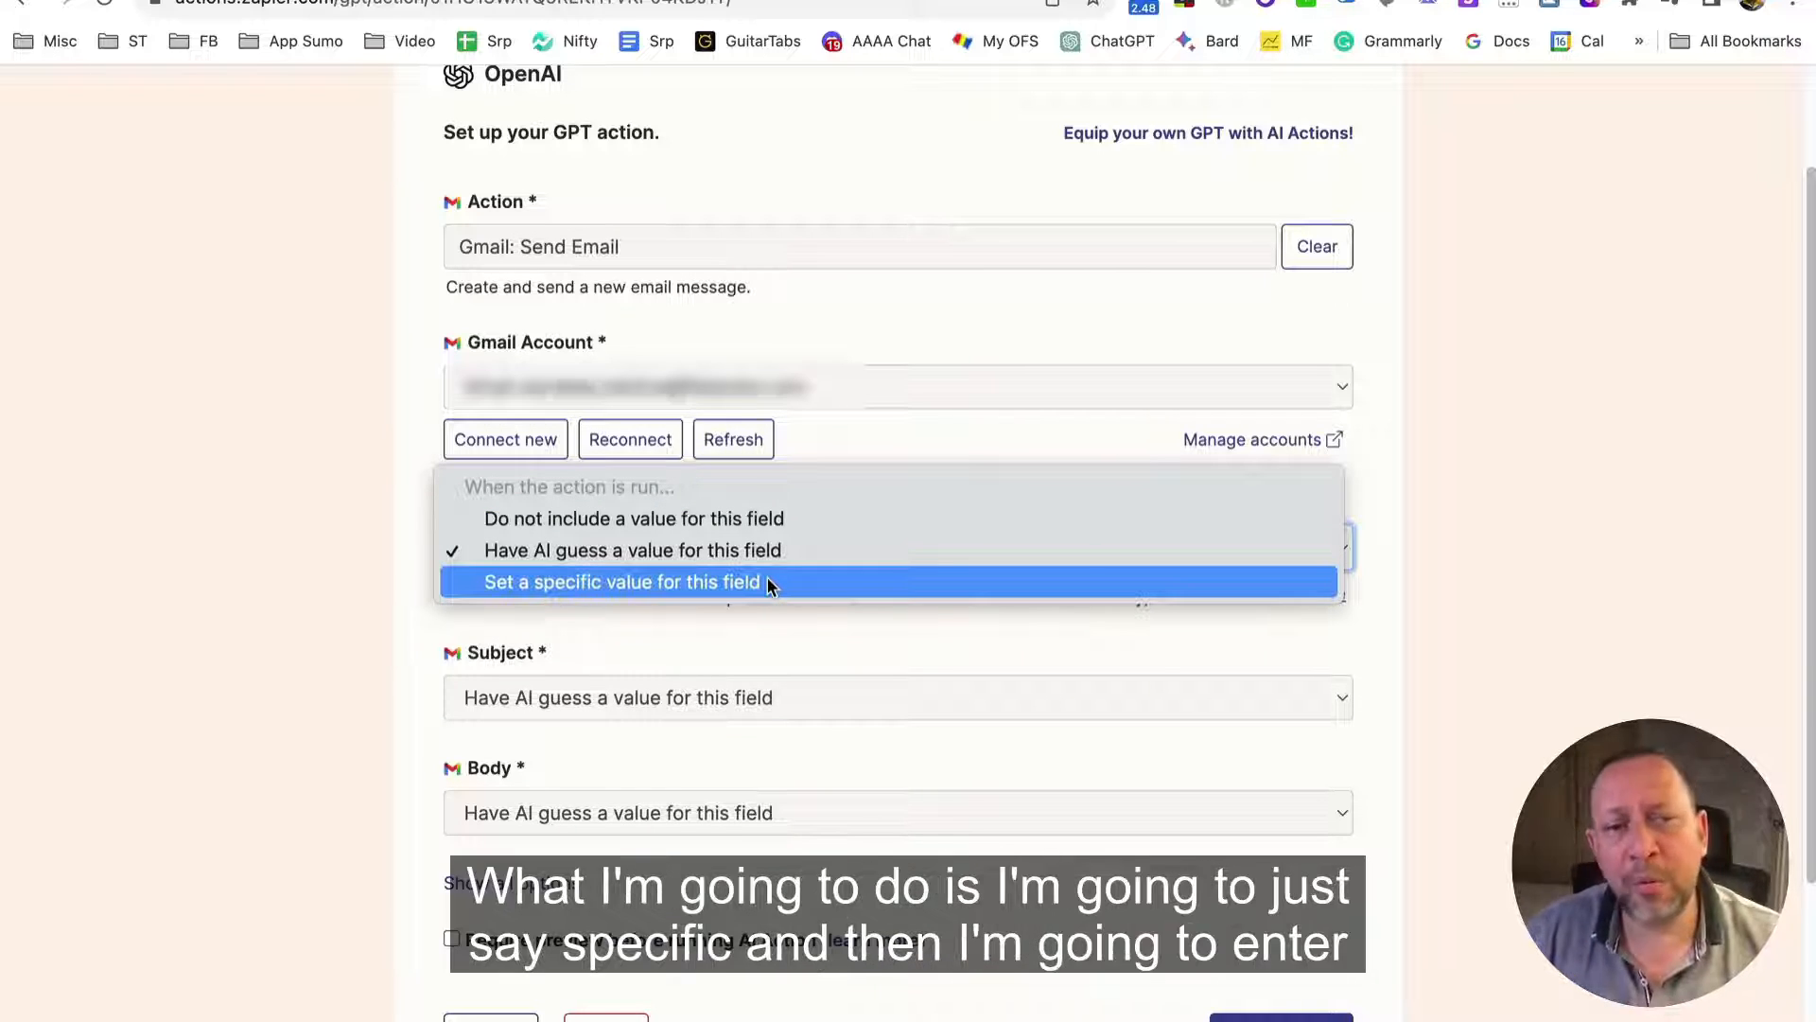
{"action": "left_click", "coordinate": [797, 583]}
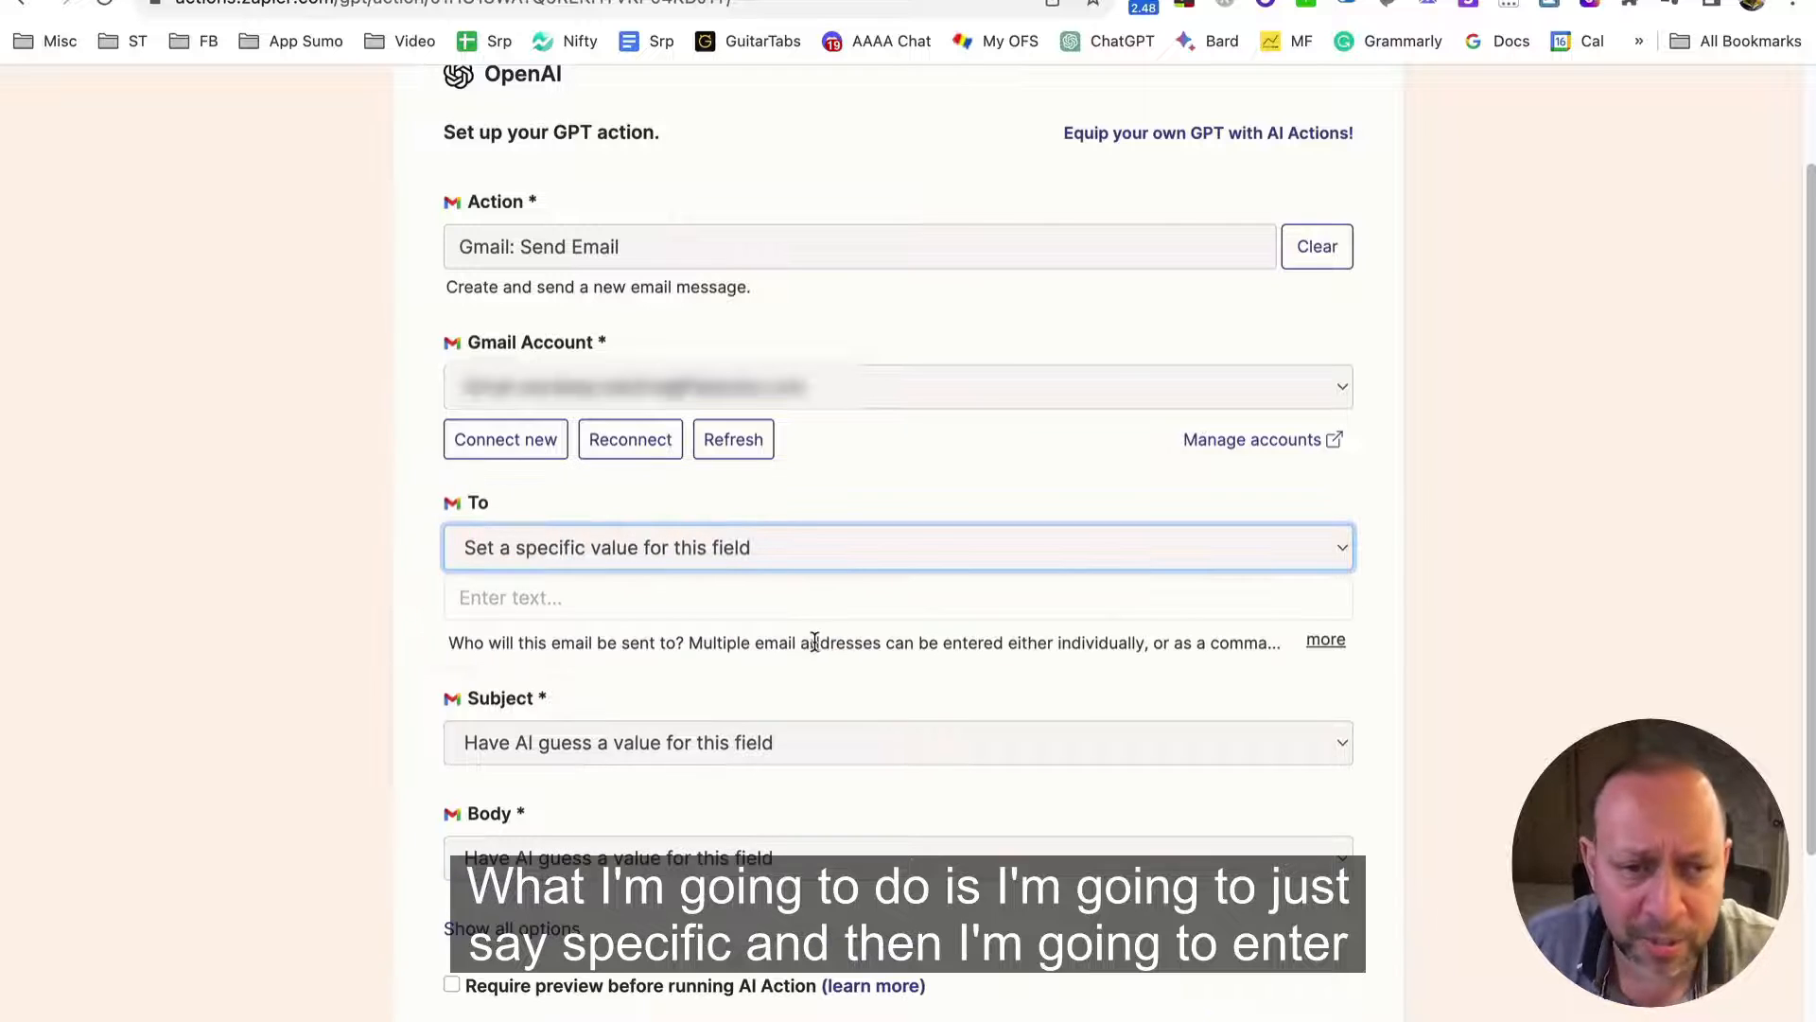
{"action": "left_click", "coordinate": [573, 599]}
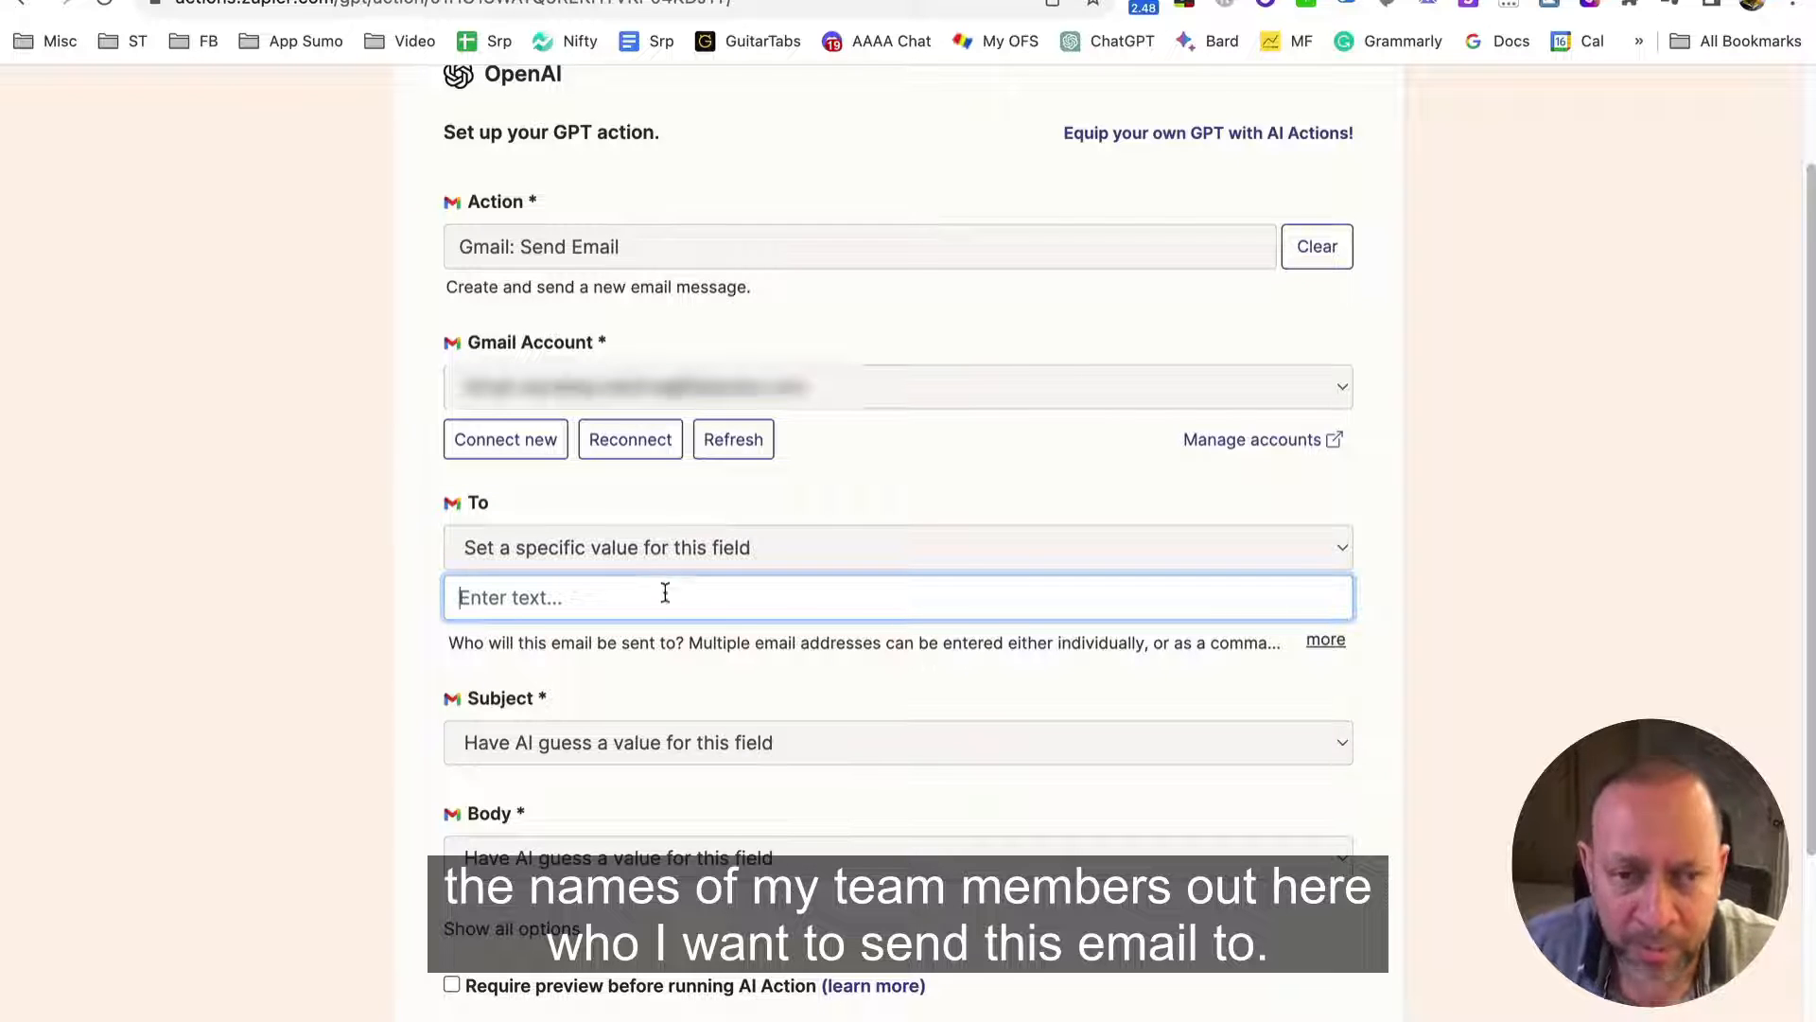
{"action": "key", "text": "super+v"}
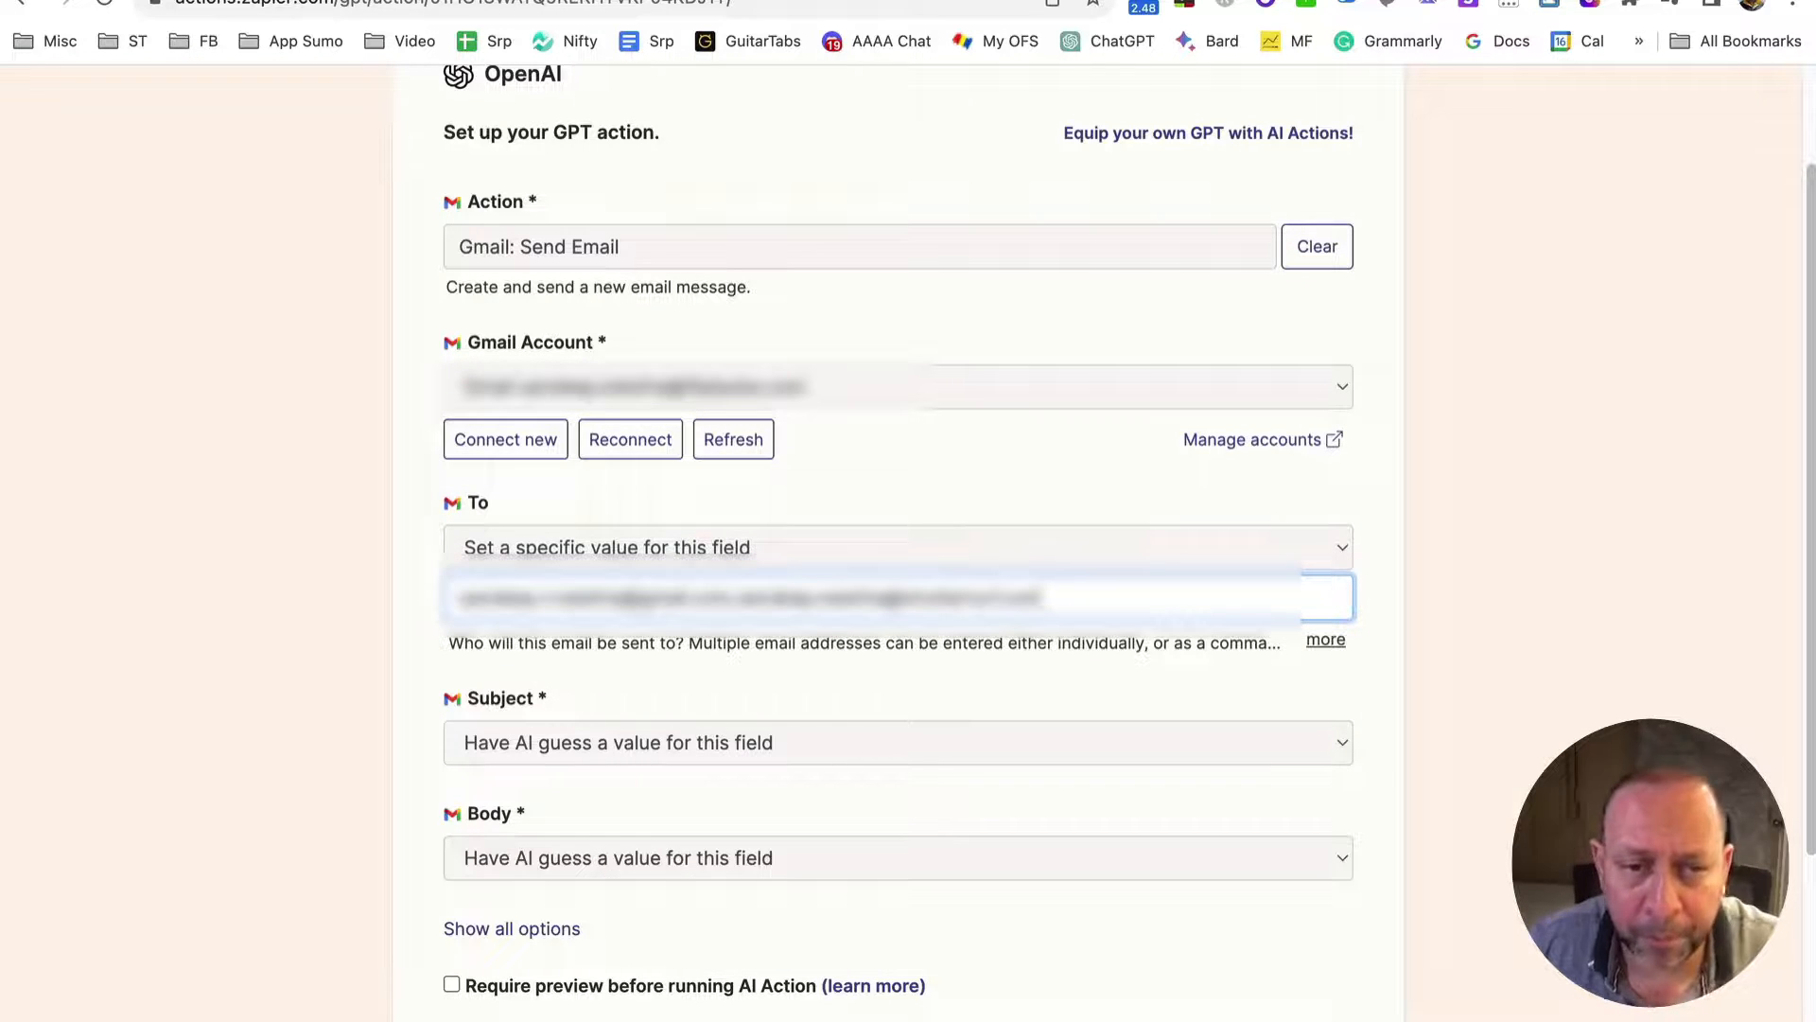
{"action": "left_click", "coordinate": [837, 674]}
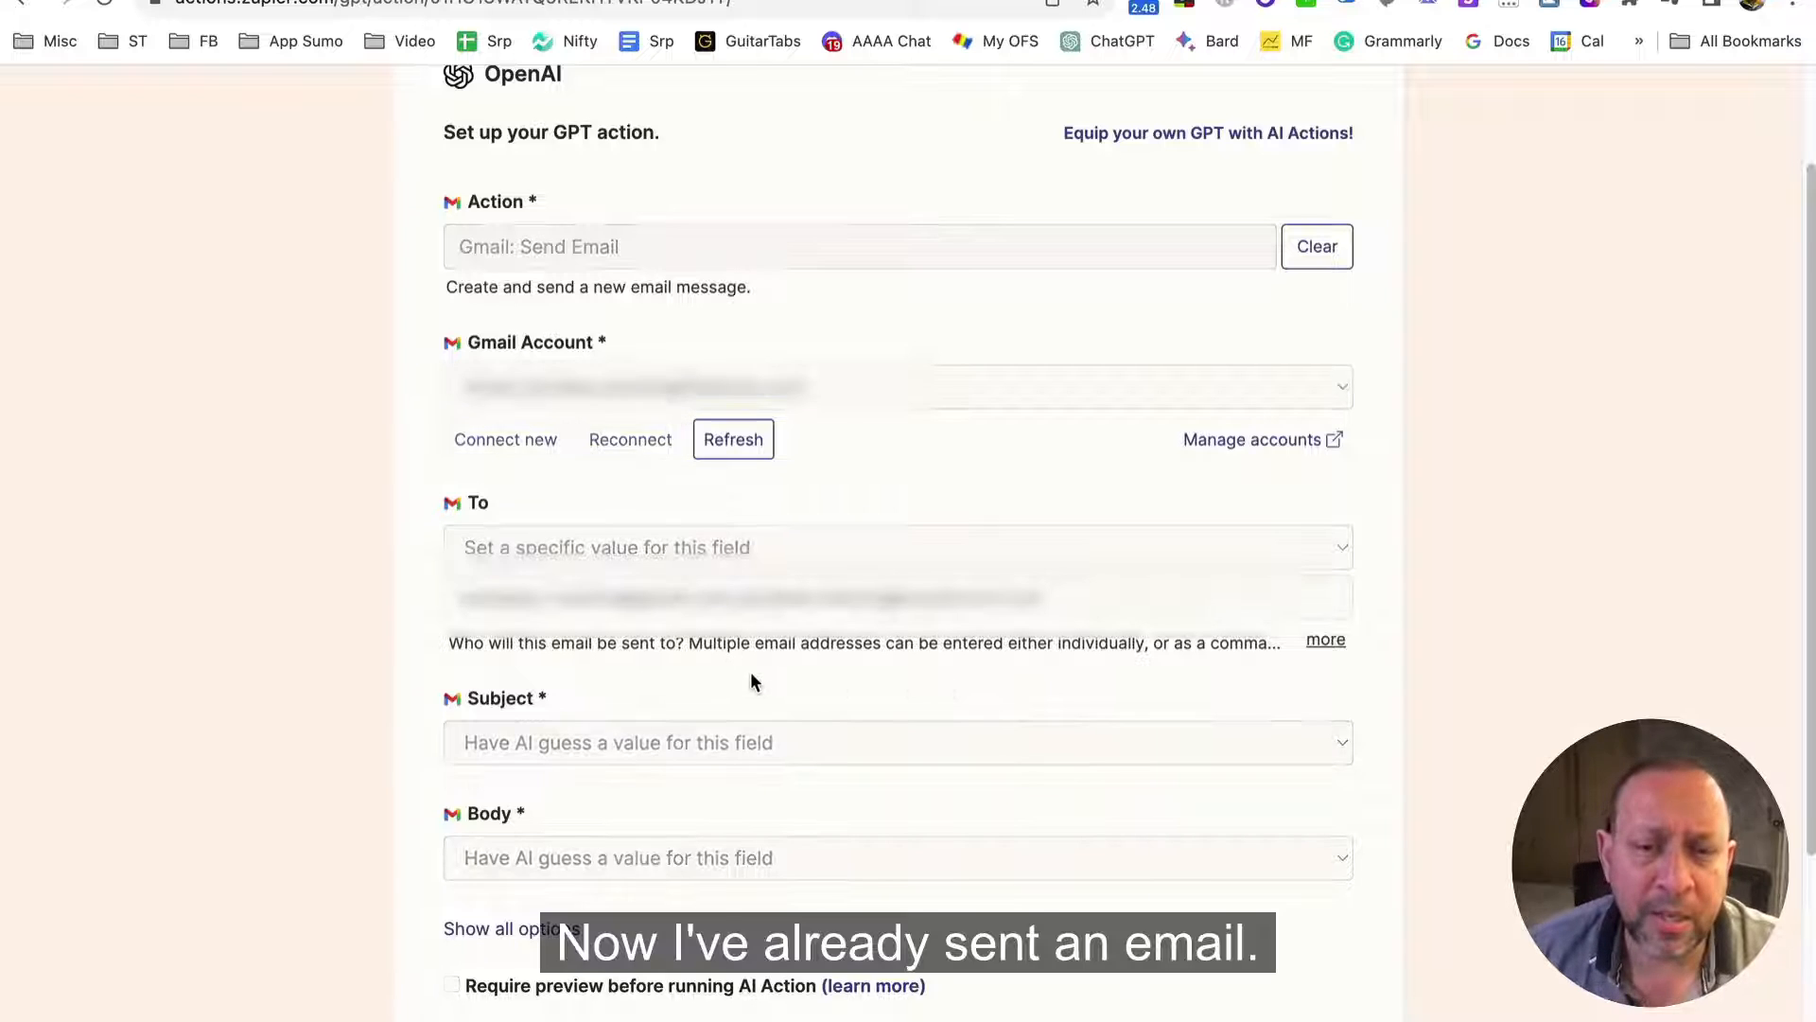
Set the Subject to a specific value and enter "Script is ready"
{"action": "scroll", "coordinate": [749, 678], "scroll_direction": "down", "scroll_amount": 1}
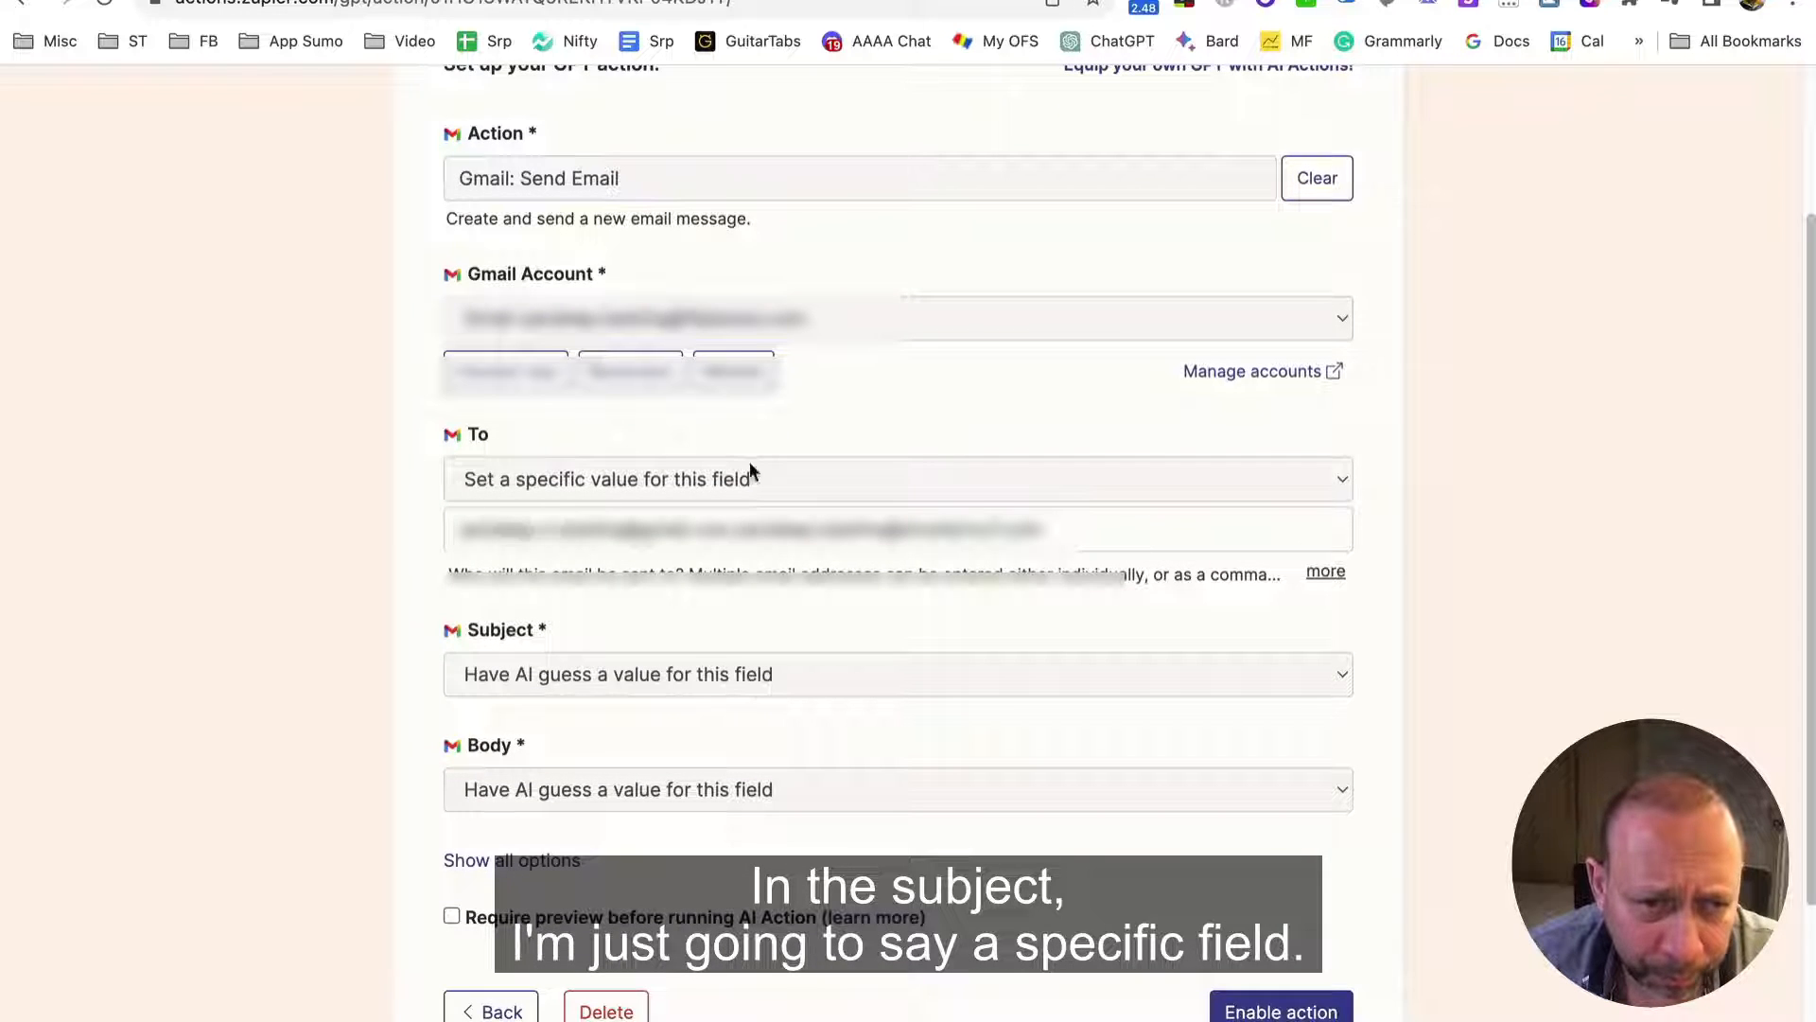
{"action": "scroll", "coordinate": [695, 667], "scroll_direction": "down", "scroll_amount": 2}
{"action": "left_click", "coordinate": [588, 554]}
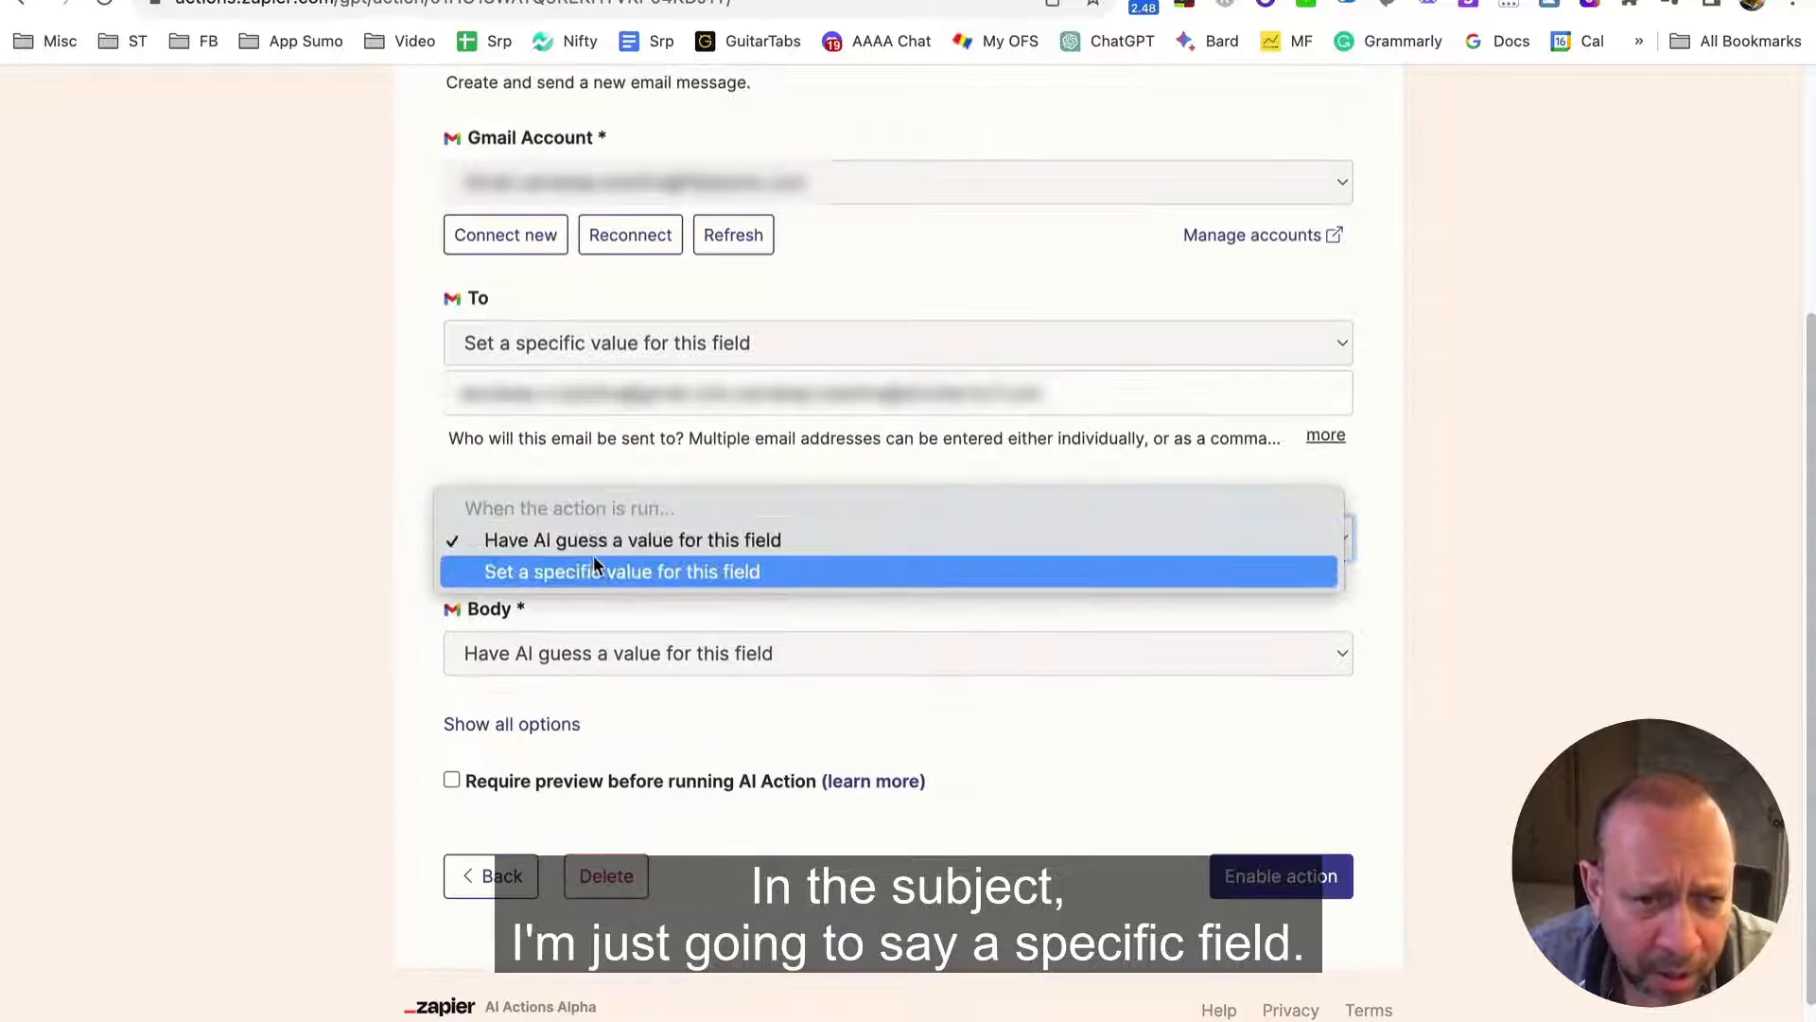
{"action": "left_click", "coordinate": [651, 571]}
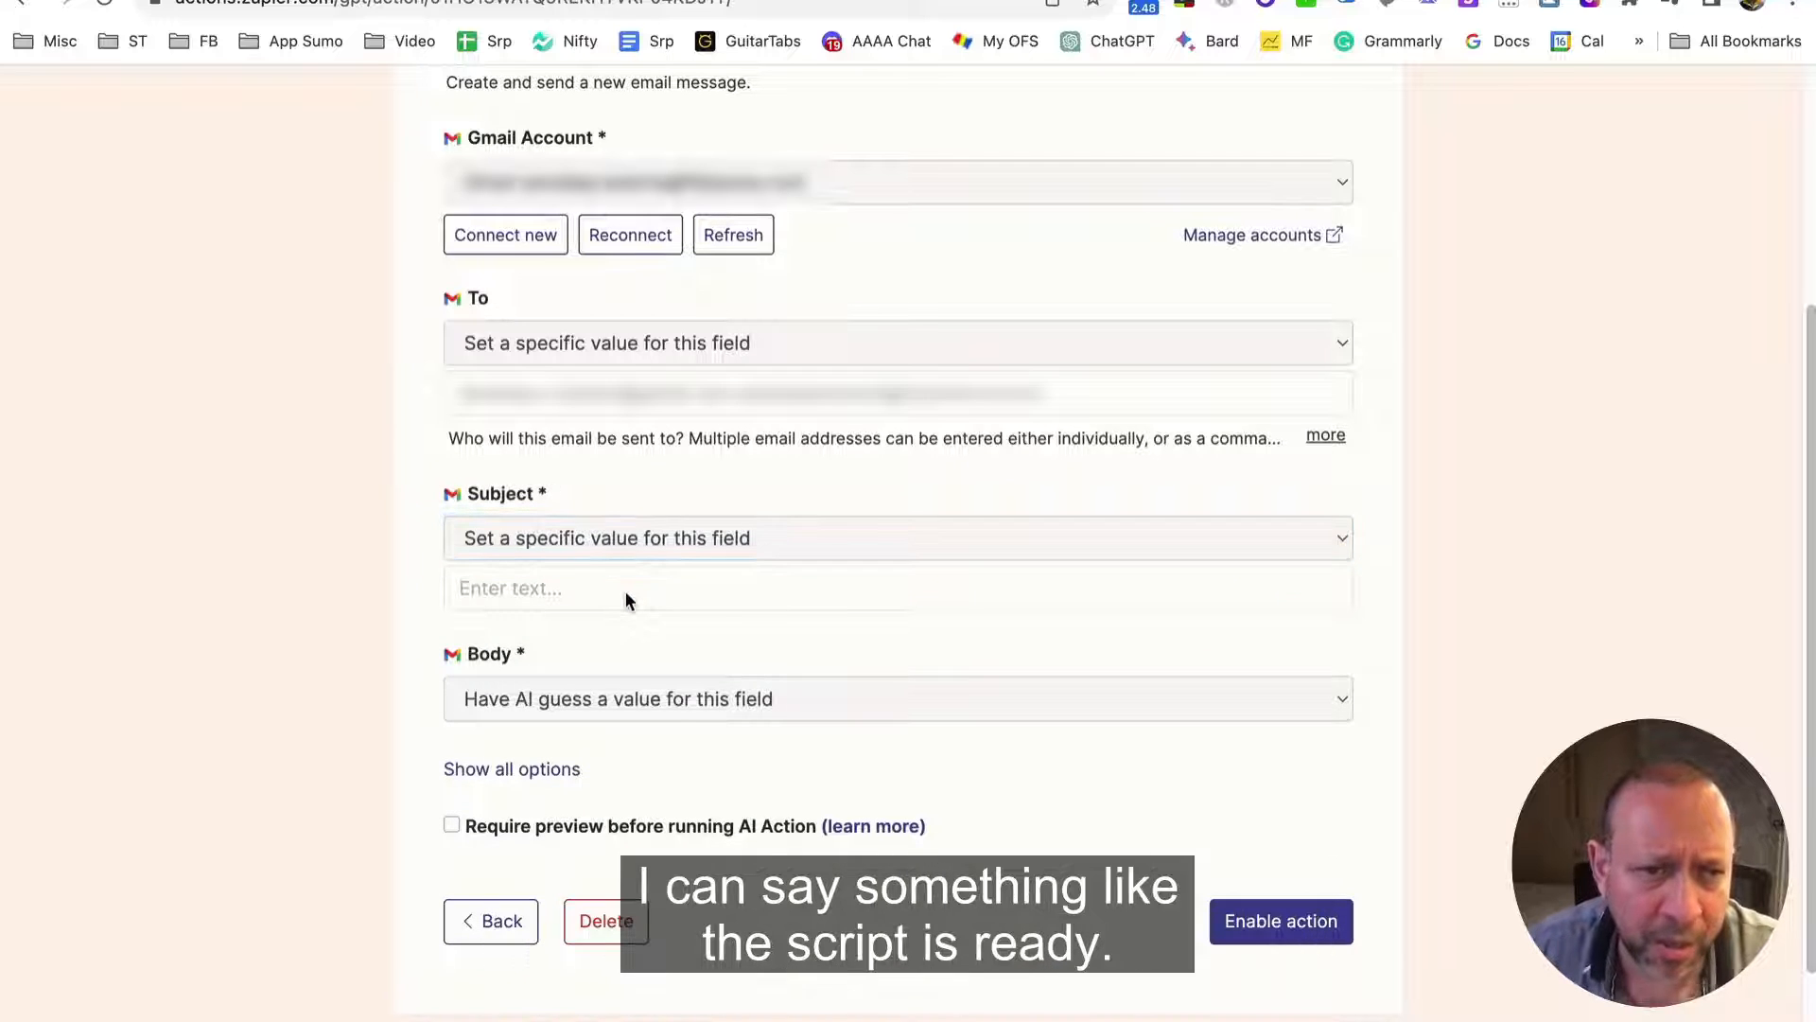
{"action": "left_click", "coordinate": [550, 589]}
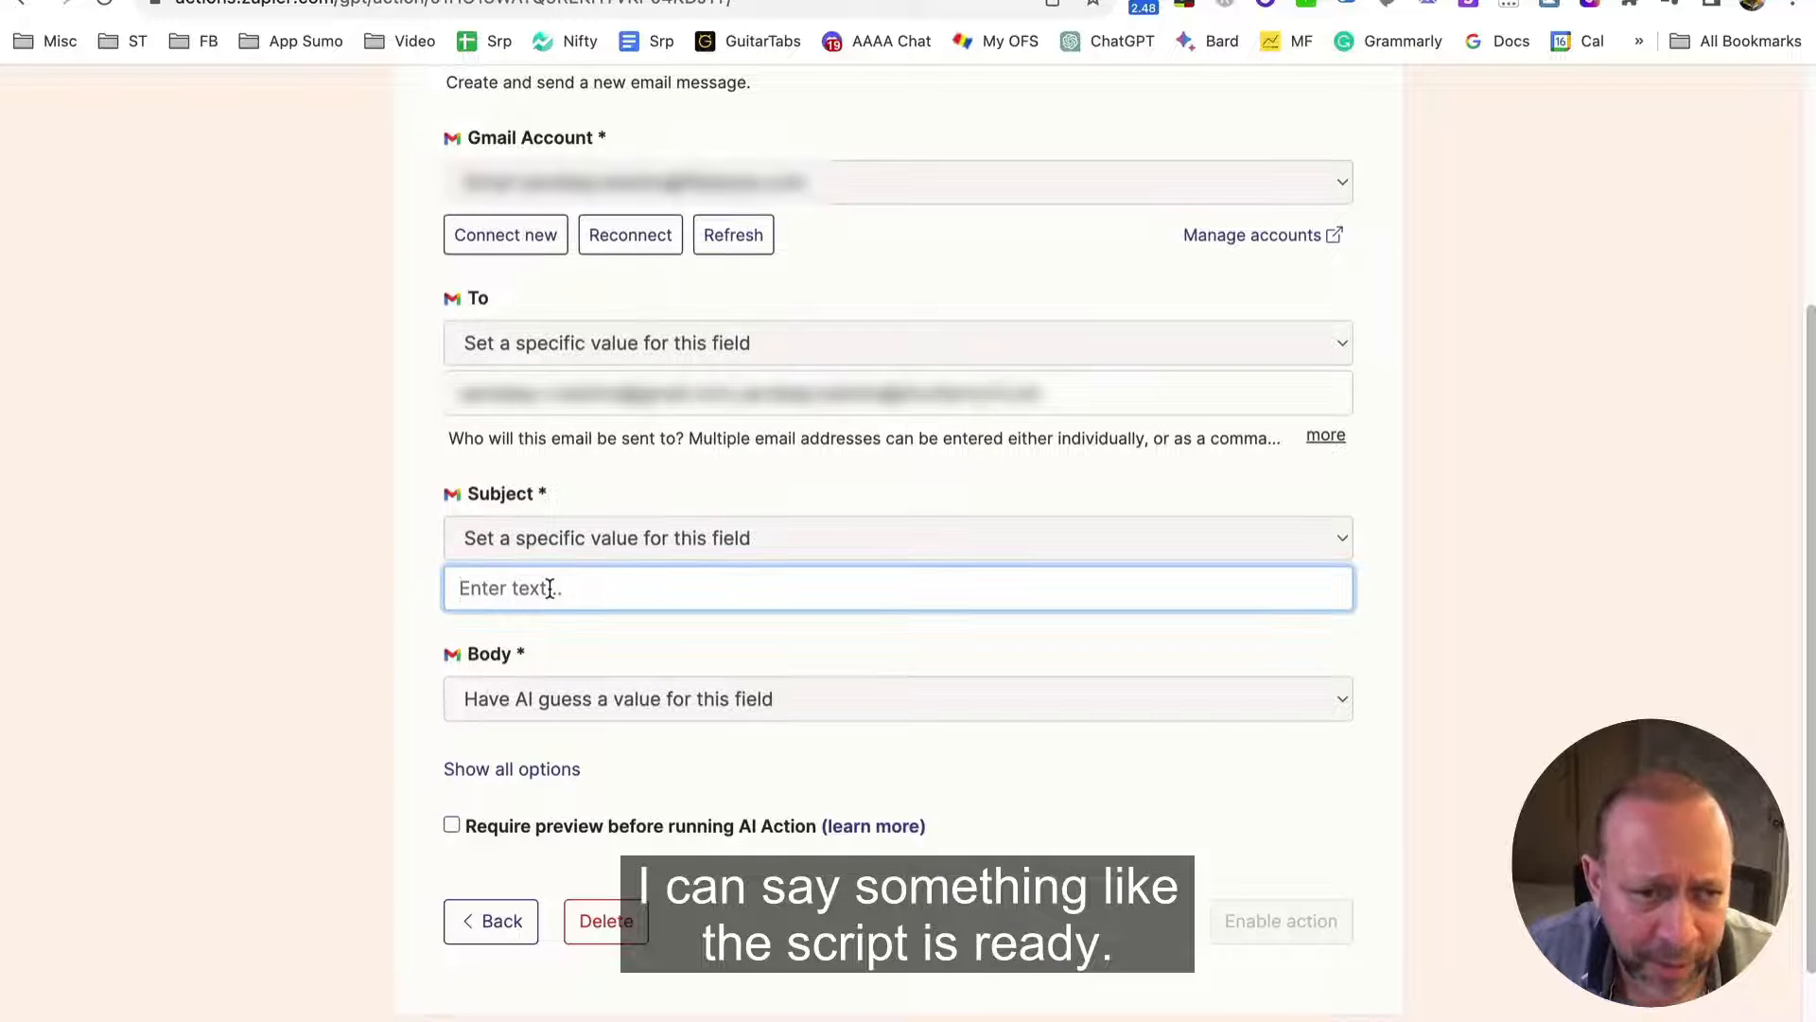
{"action": "type", "text": "Script is ready"}
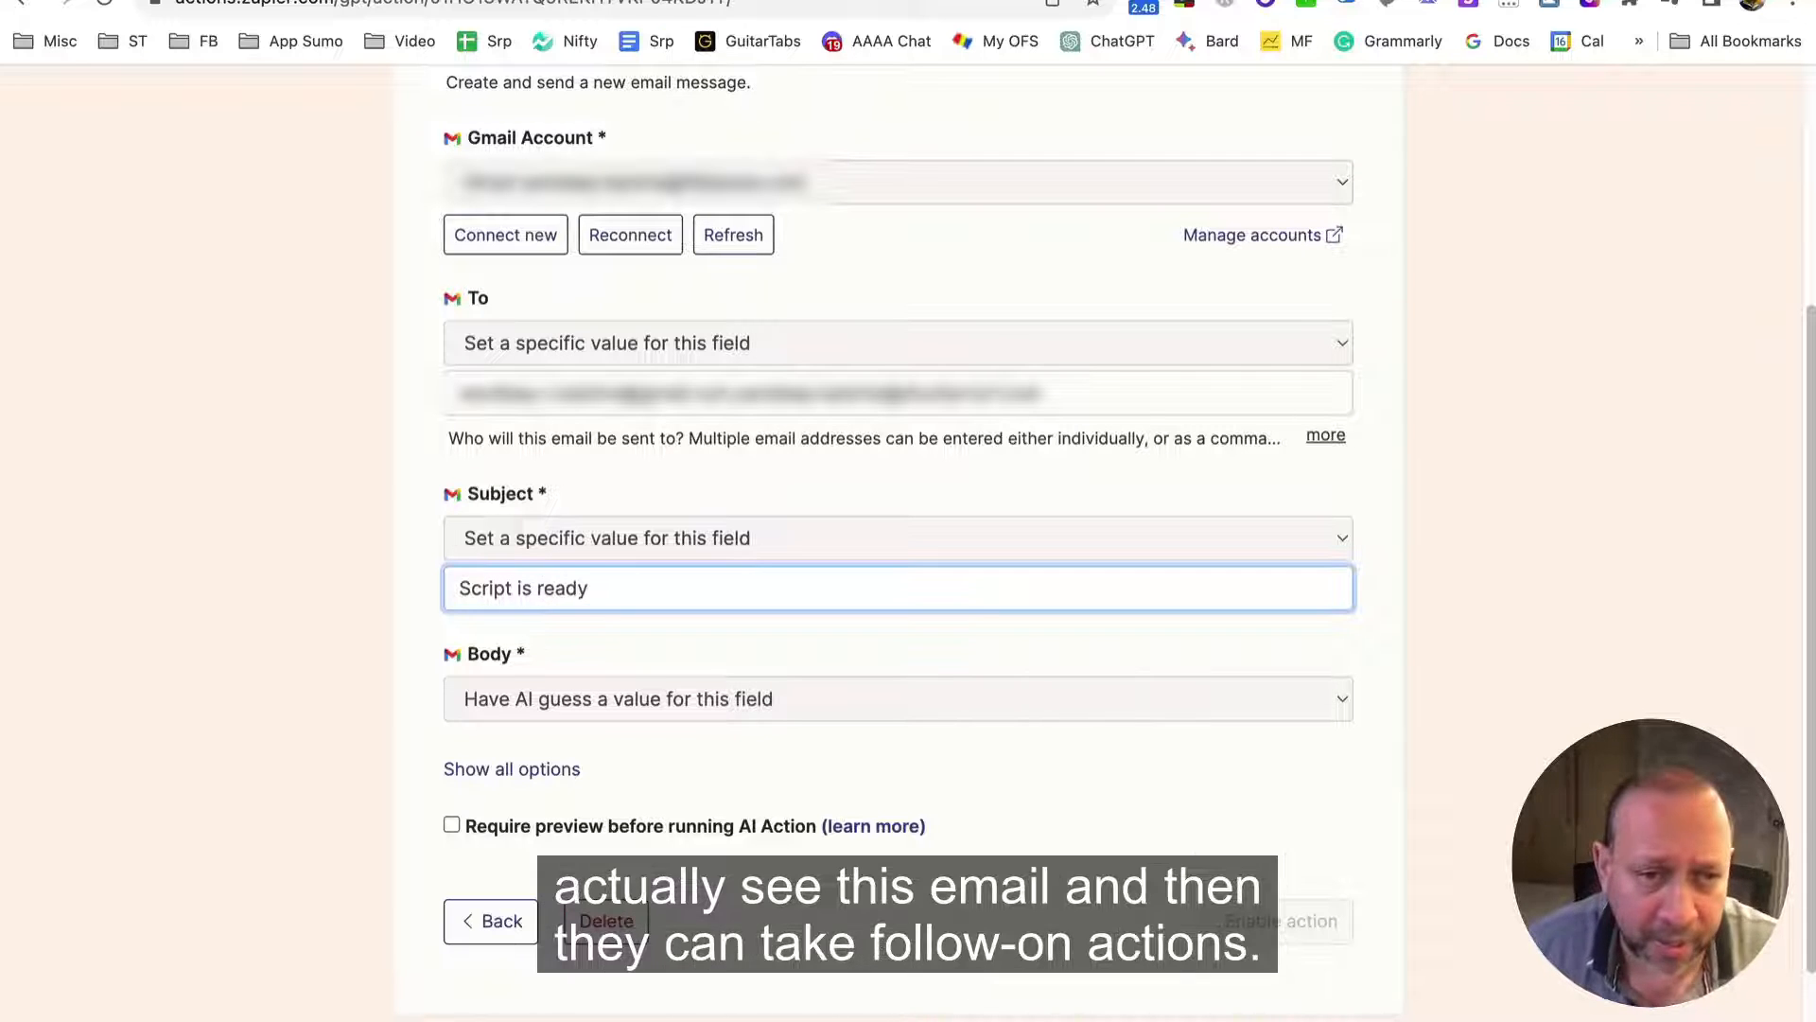
{"action": "left_click", "coordinate": [729, 640]}
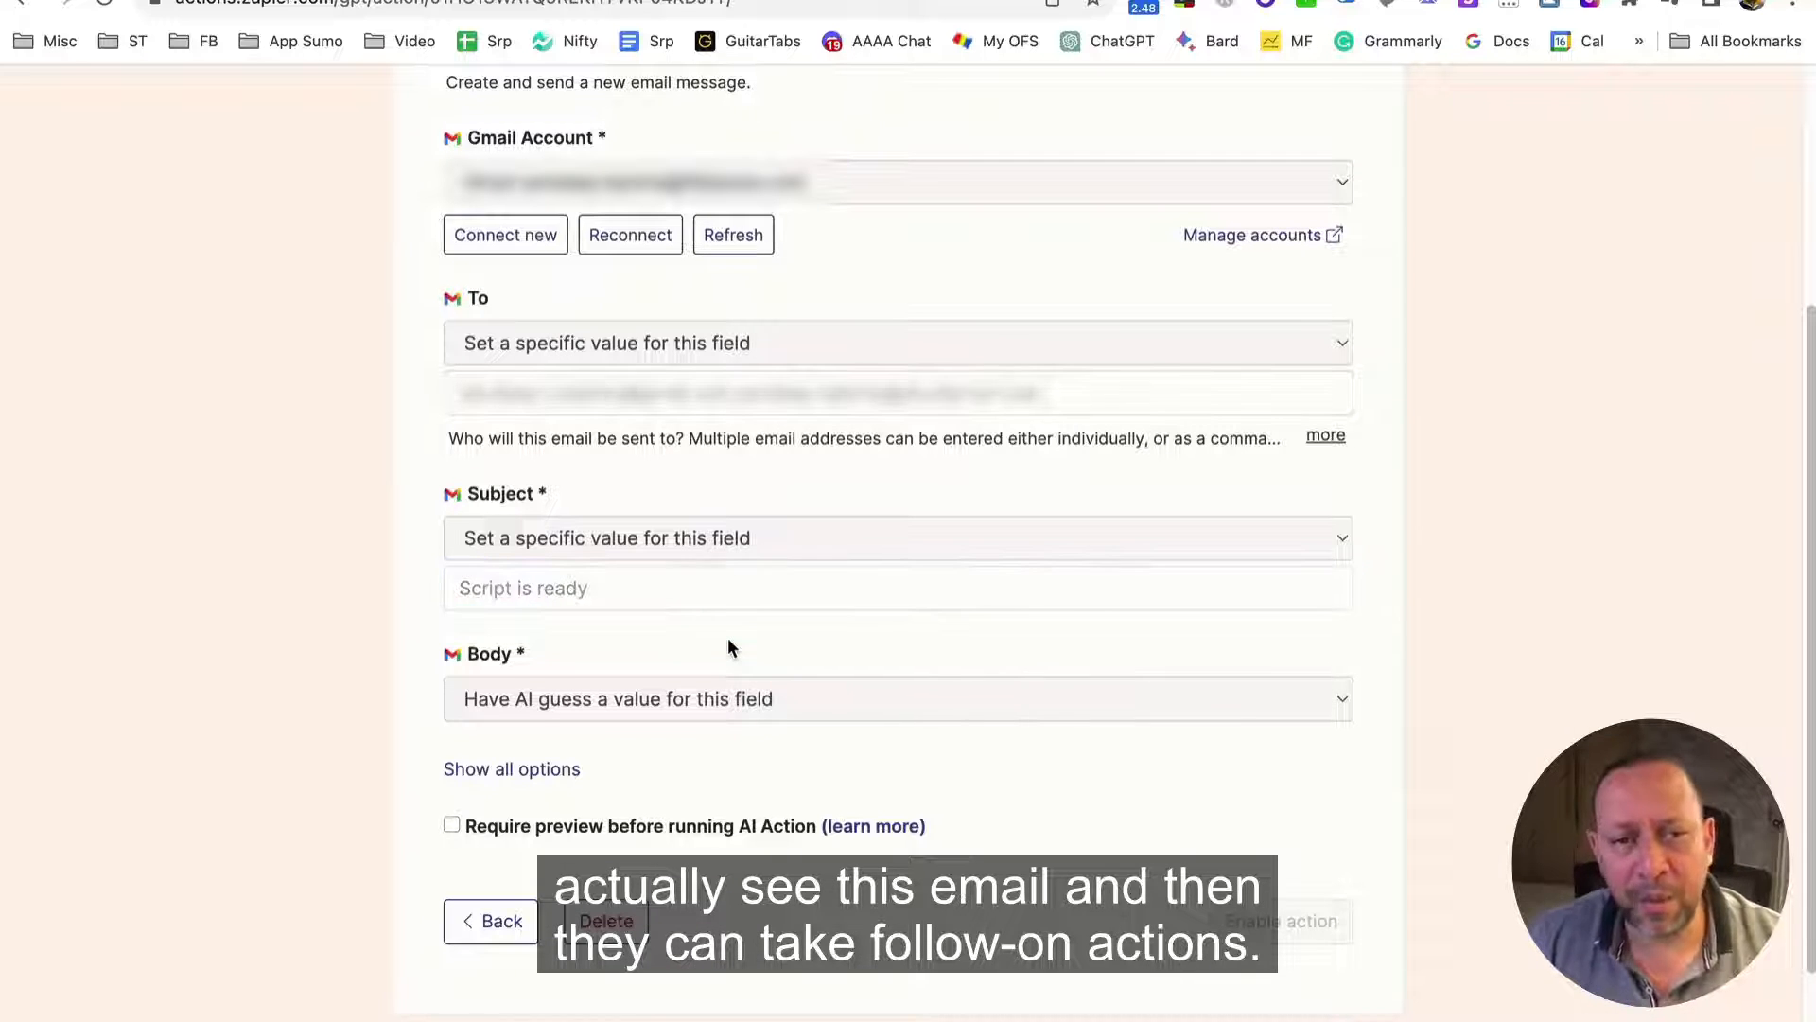
Set the email Body to Have AI guess a value for this field
{"action": "scroll", "coordinate": [624, 586], "scroll_direction": "down", "scroll_amount": 1}
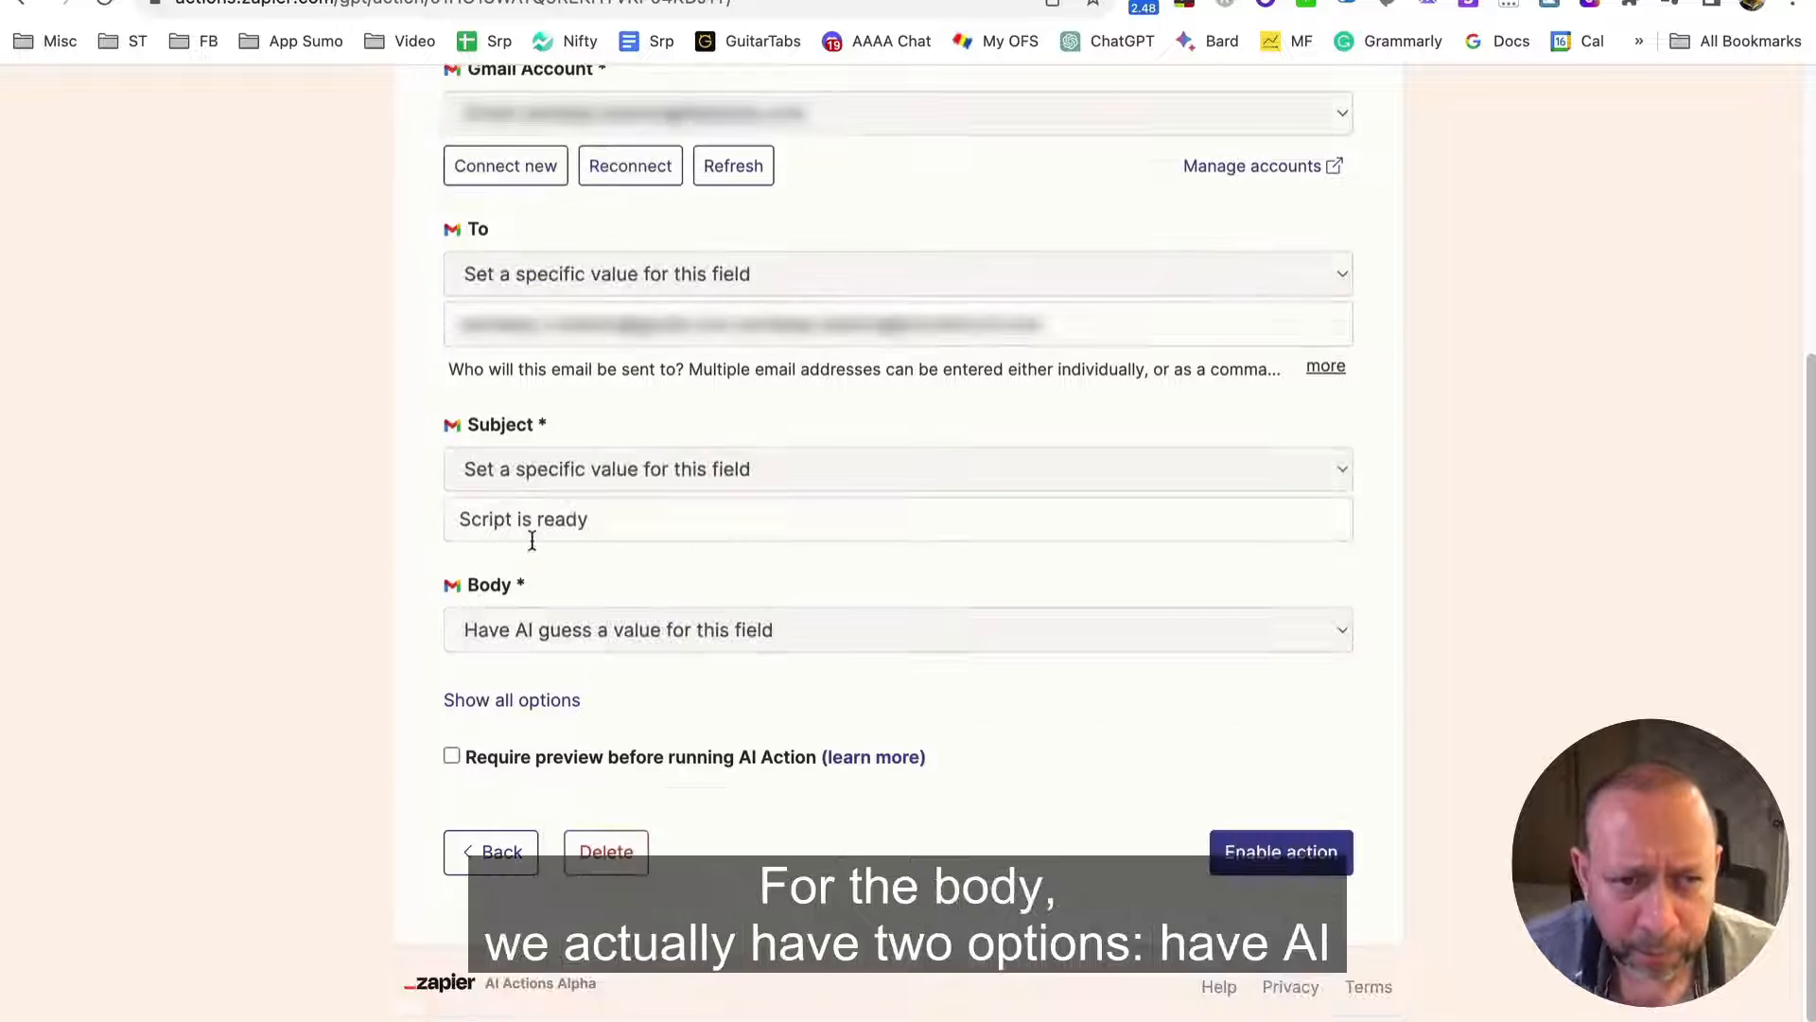
{"action": "left_click", "coordinate": [490, 649]}
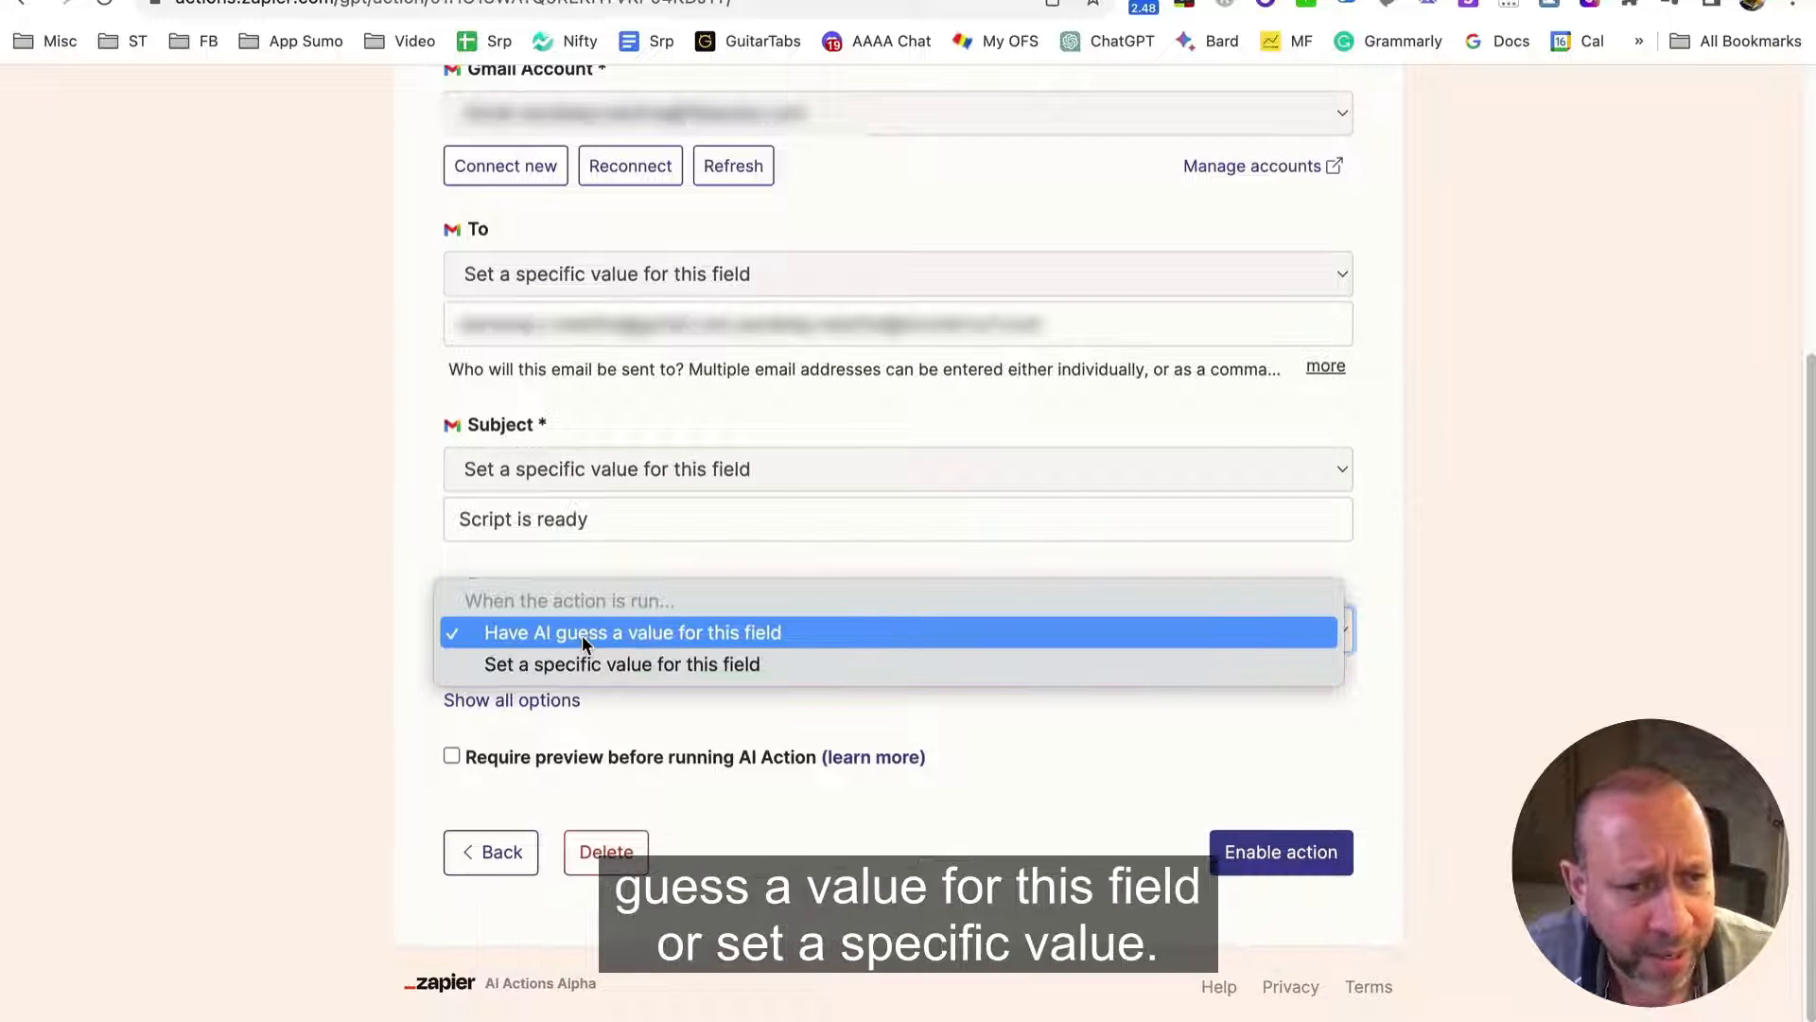
{"action": "left_click", "coordinate": [742, 632]}
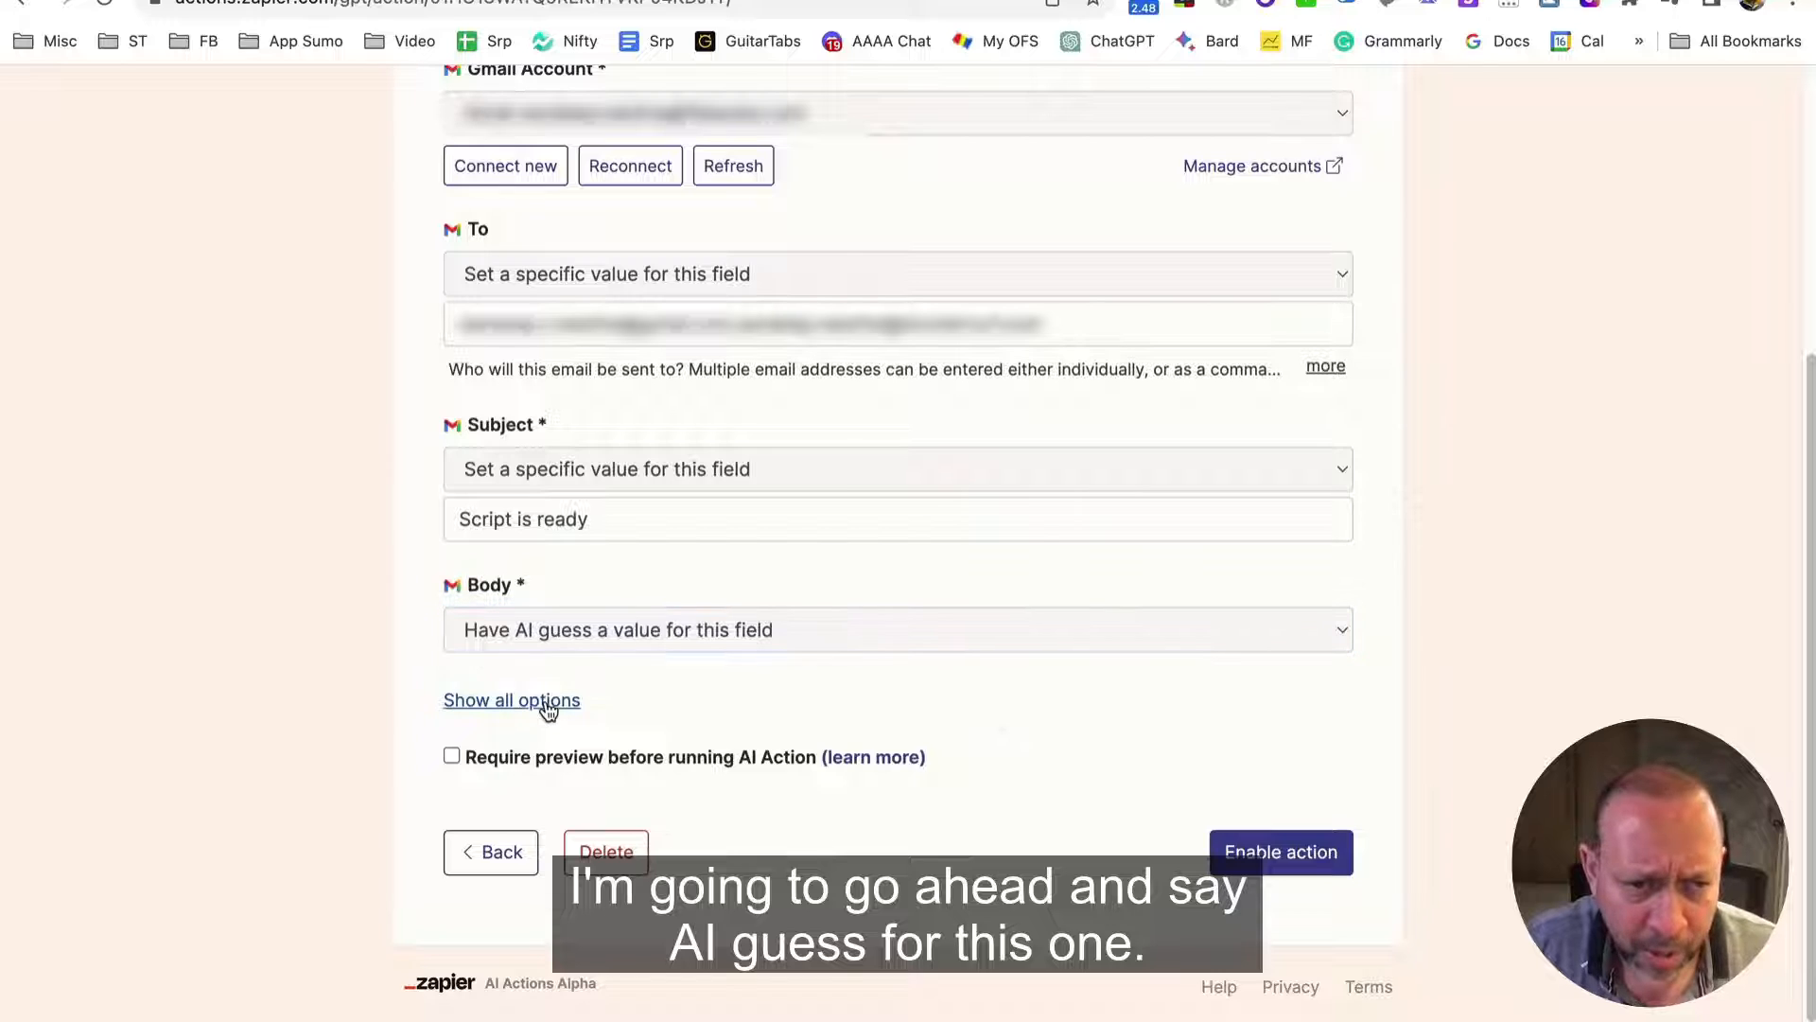
Show all options and set From and From Name to specific values, with the sender's email address as From Name
{"action": "left_click", "coordinate": [546, 702]}
{"action": "scroll", "coordinate": [728, 684], "scroll_direction": "down", "scroll_amount": 3}
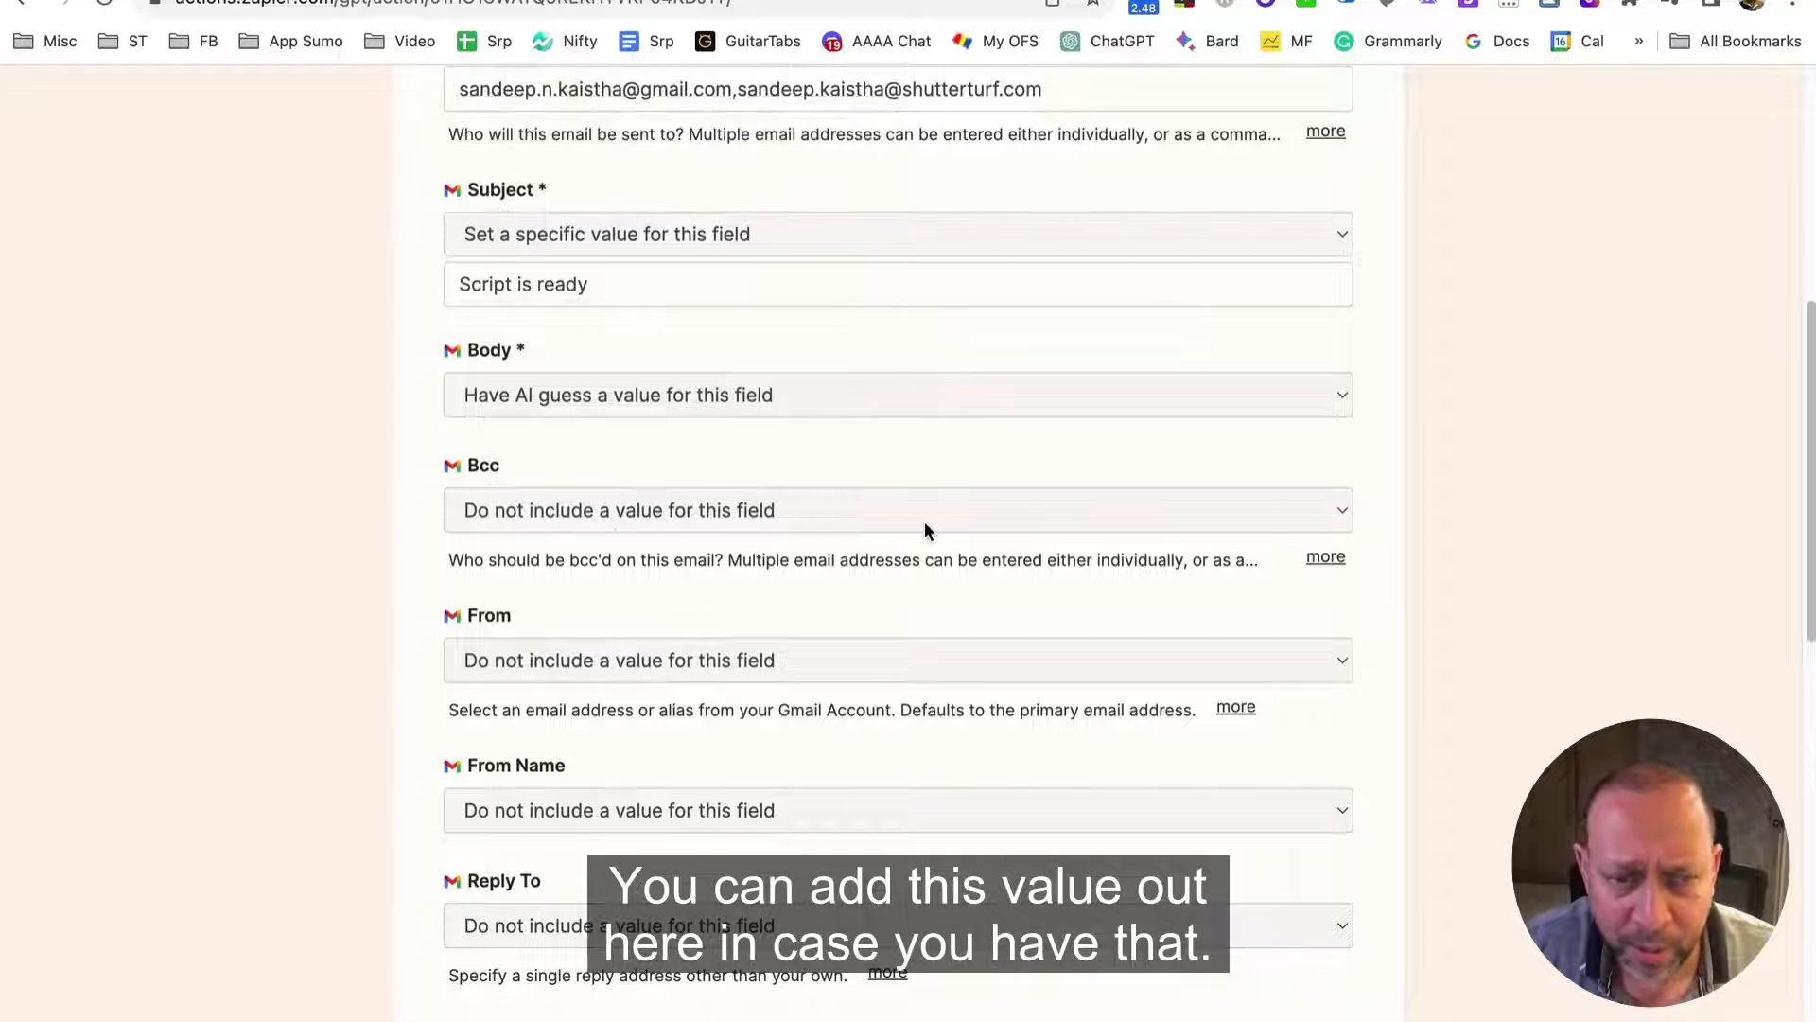
{"action": "scroll", "coordinate": [807, 640], "scroll_direction": "down", "scroll_amount": 2}
{"action": "left_click", "coordinate": [511, 468]}
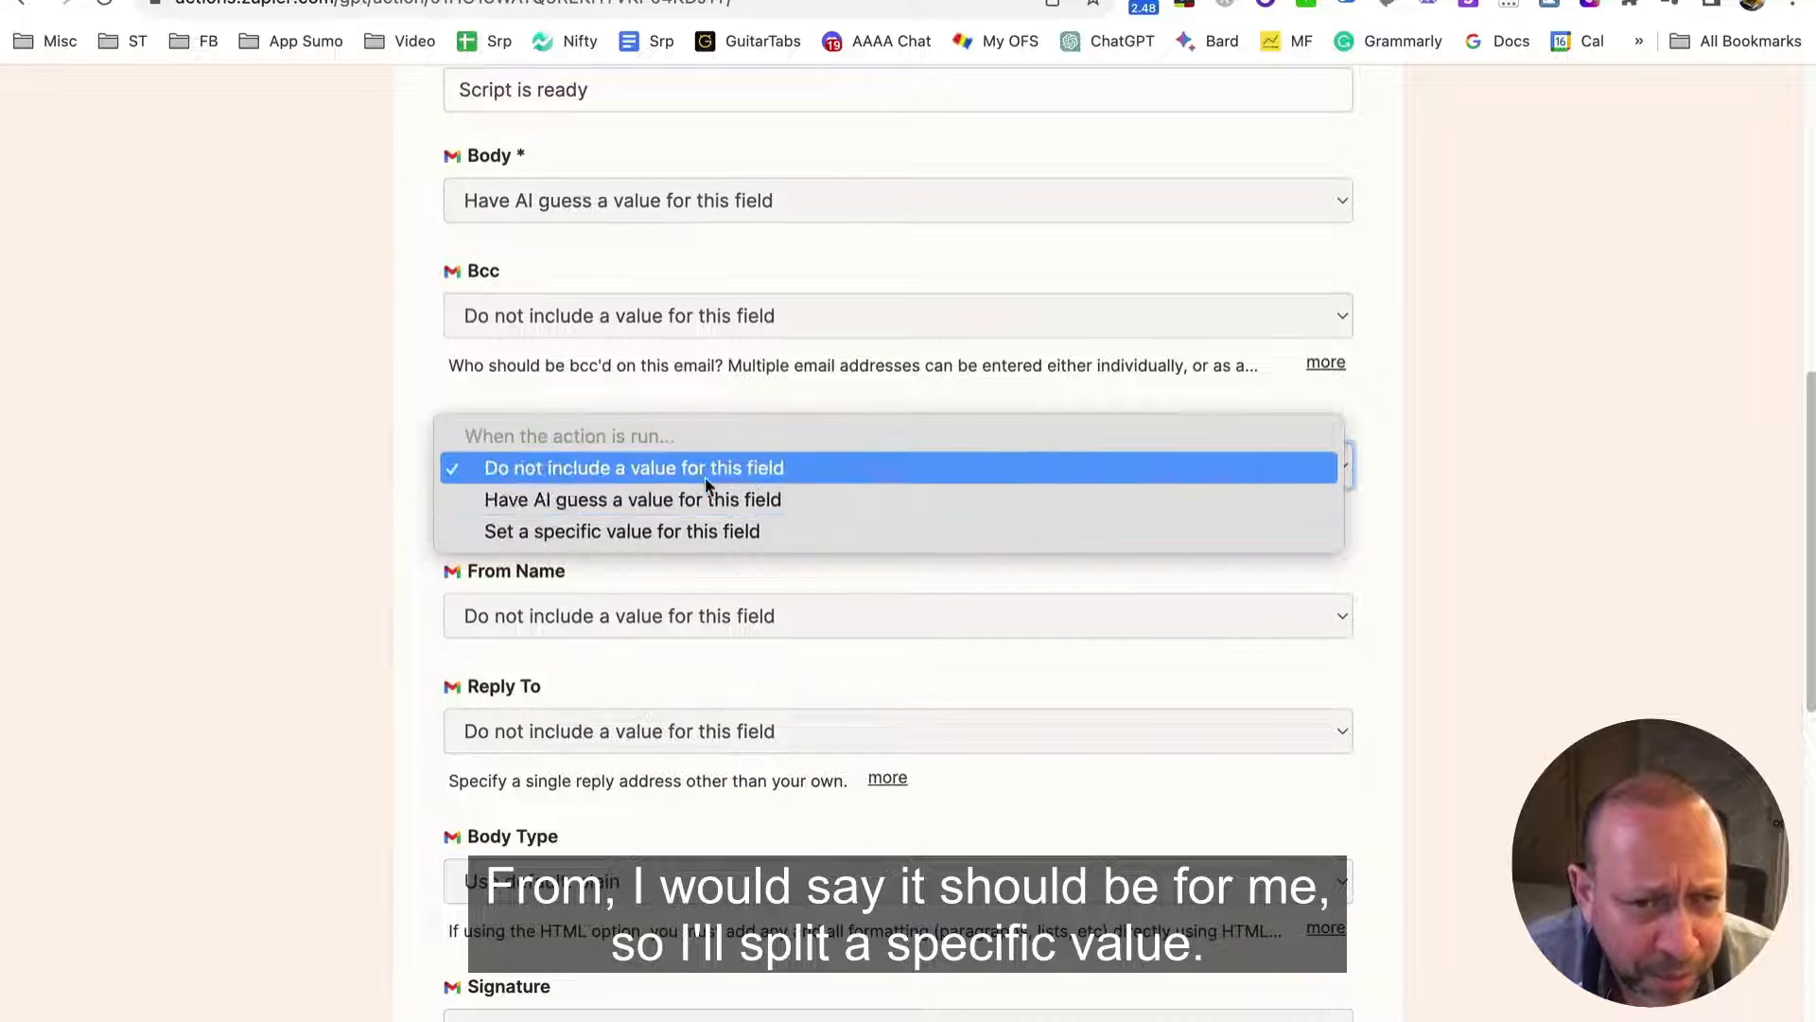
{"action": "left_click", "coordinate": [729, 533]}
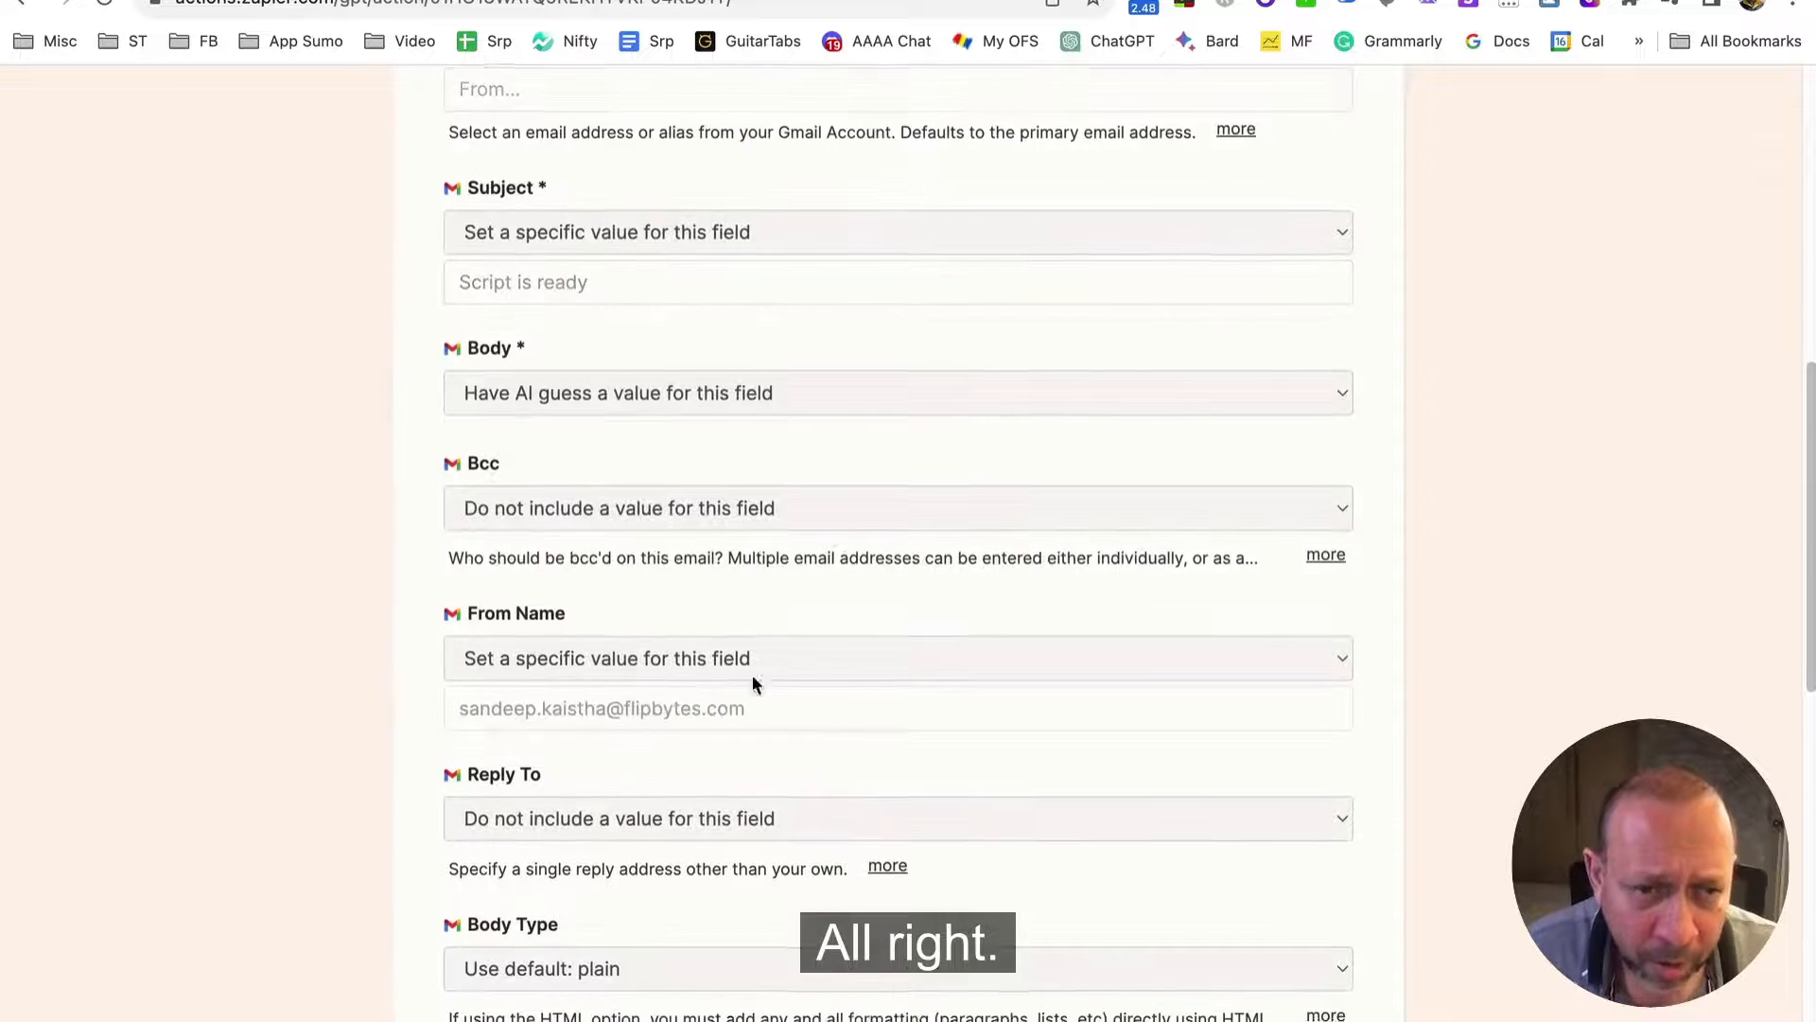
Enter script-to-email as the Action Name of the Gmail action and select the whole name
{"action": "scroll", "coordinate": [752, 673], "scroll_direction": "down", "scroll_amount": 3}
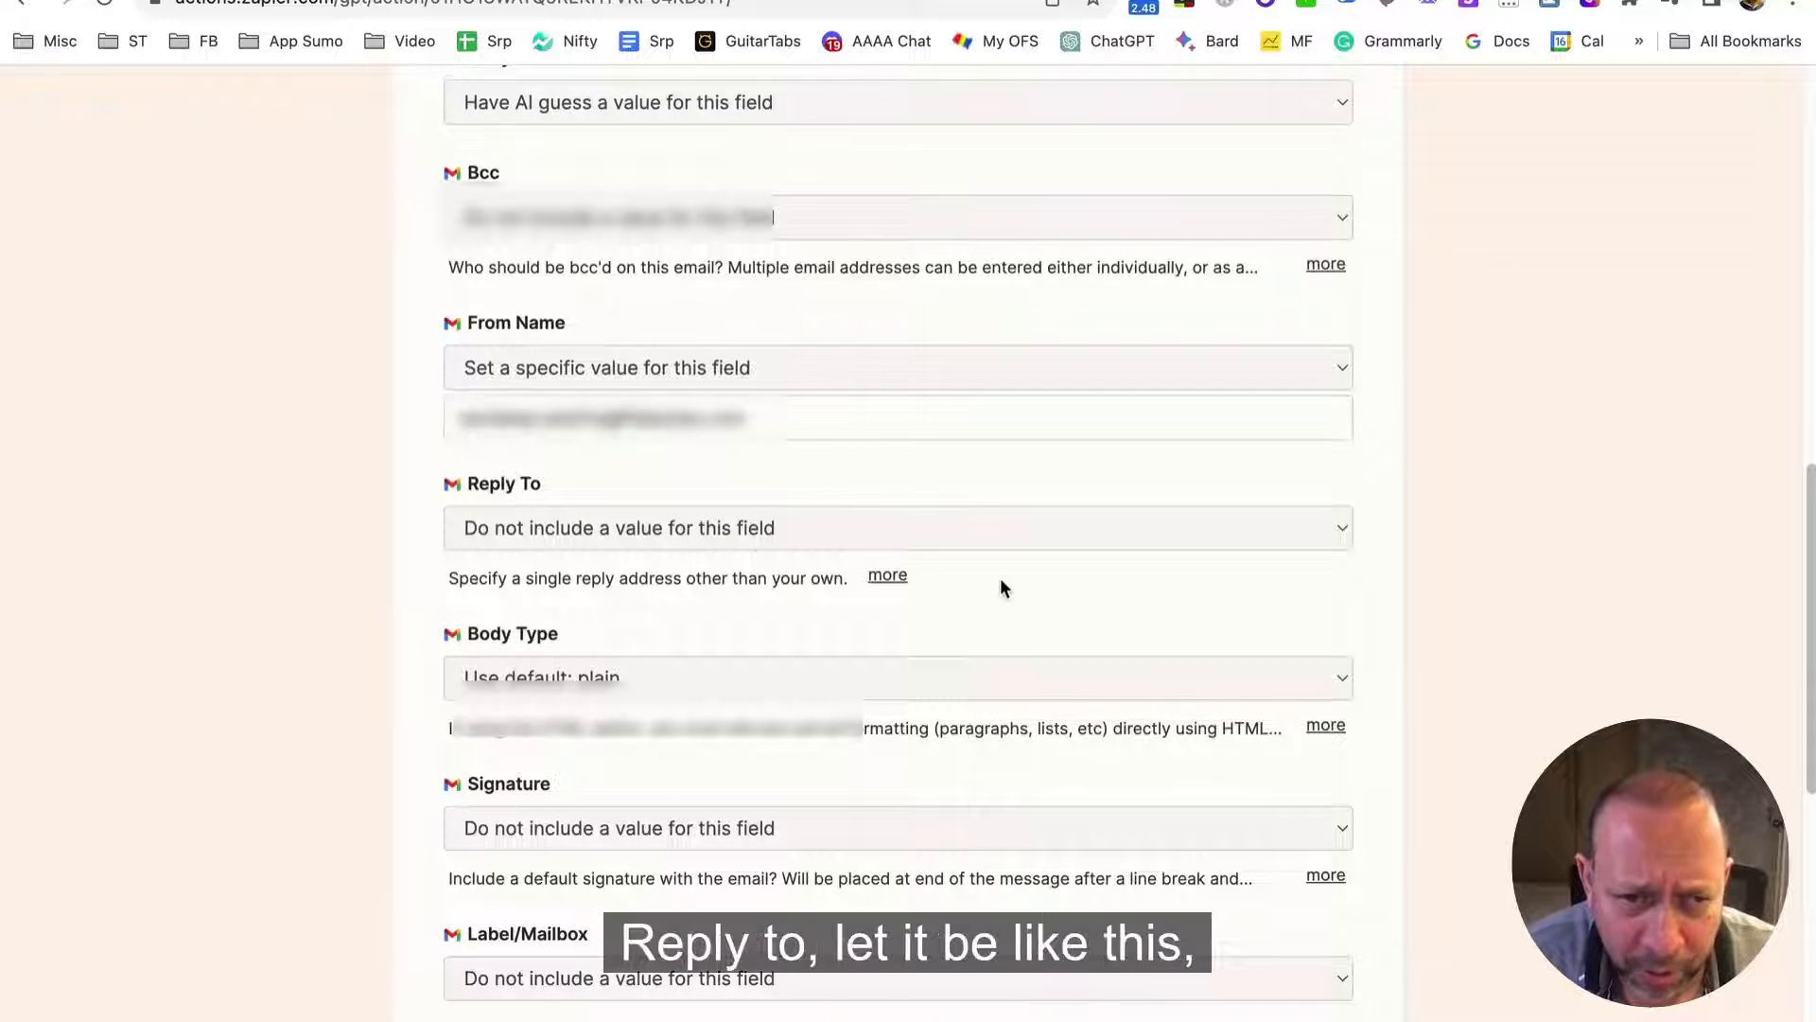
{"action": "scroll", "coordinate": [887, 501], "scroll_direction": "down", "scroll_amount": 3}
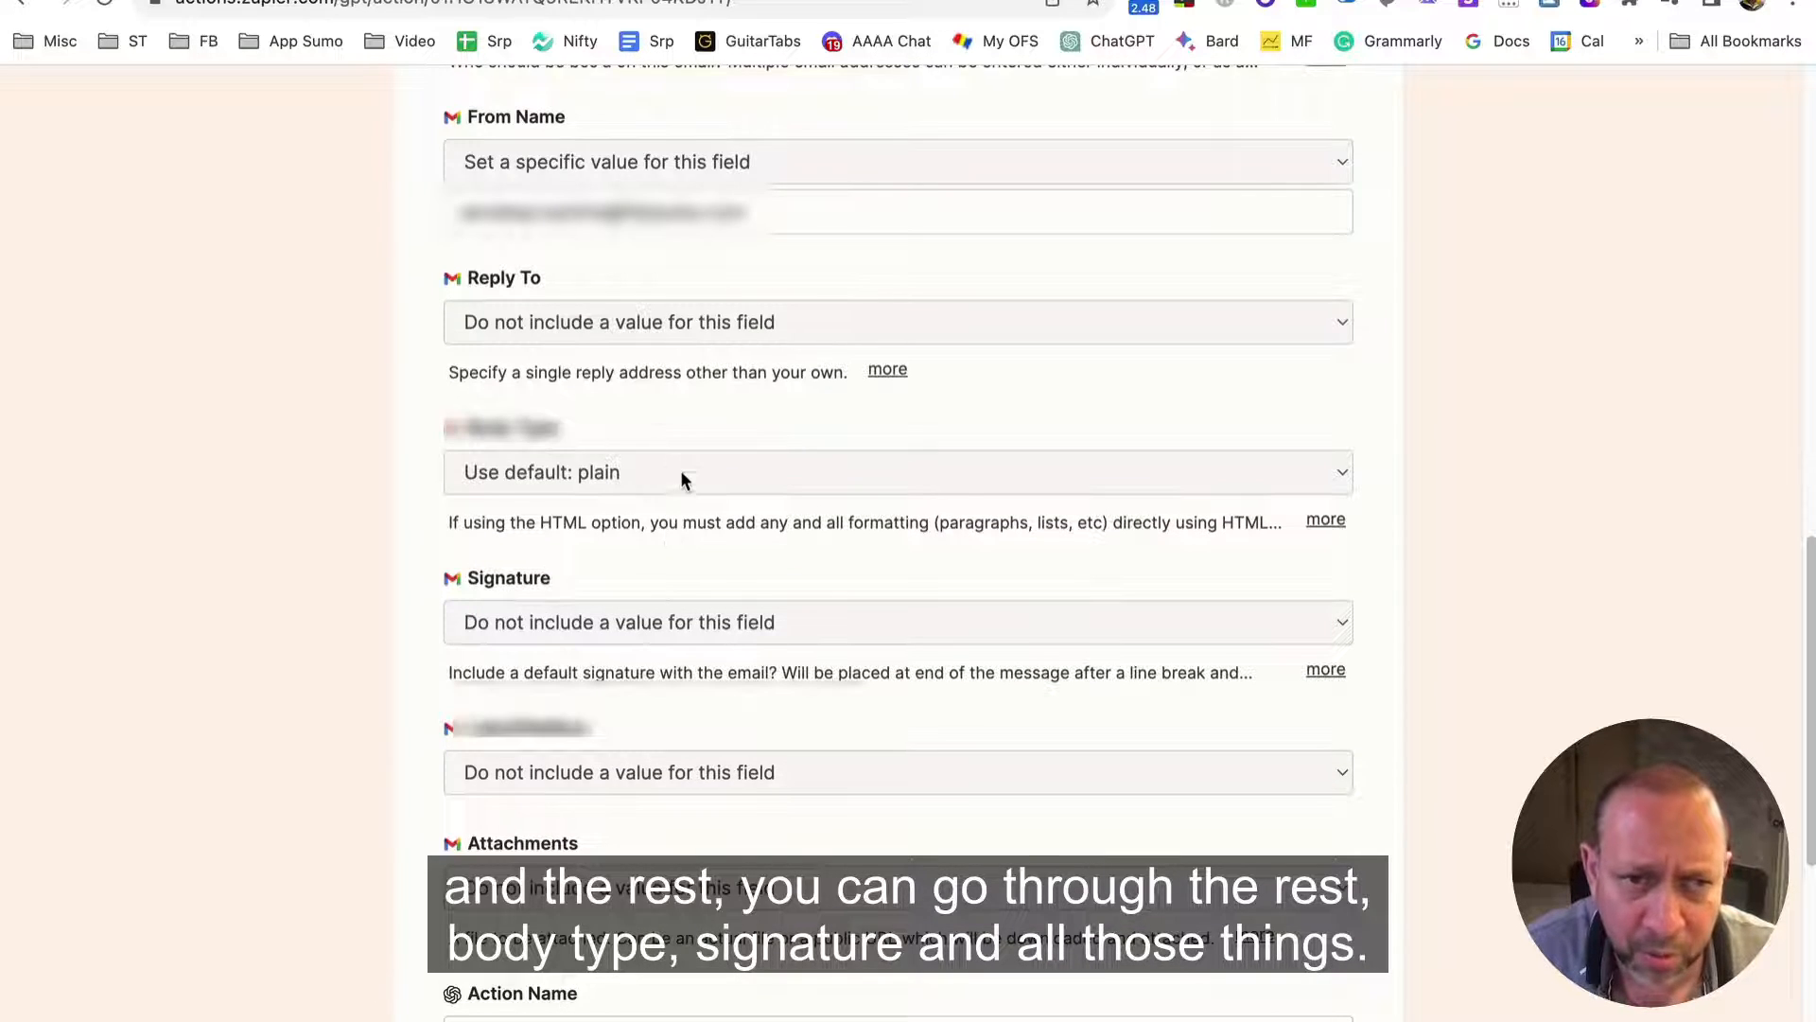
{"action": "scroll", "coordinate": [677, 473], "scroll_direction": "down", "scroll_amount": 2}
{"action": "scroll", "coordinate": [638, 511], "scroll_direction": "down", "scroll_amount": 4}
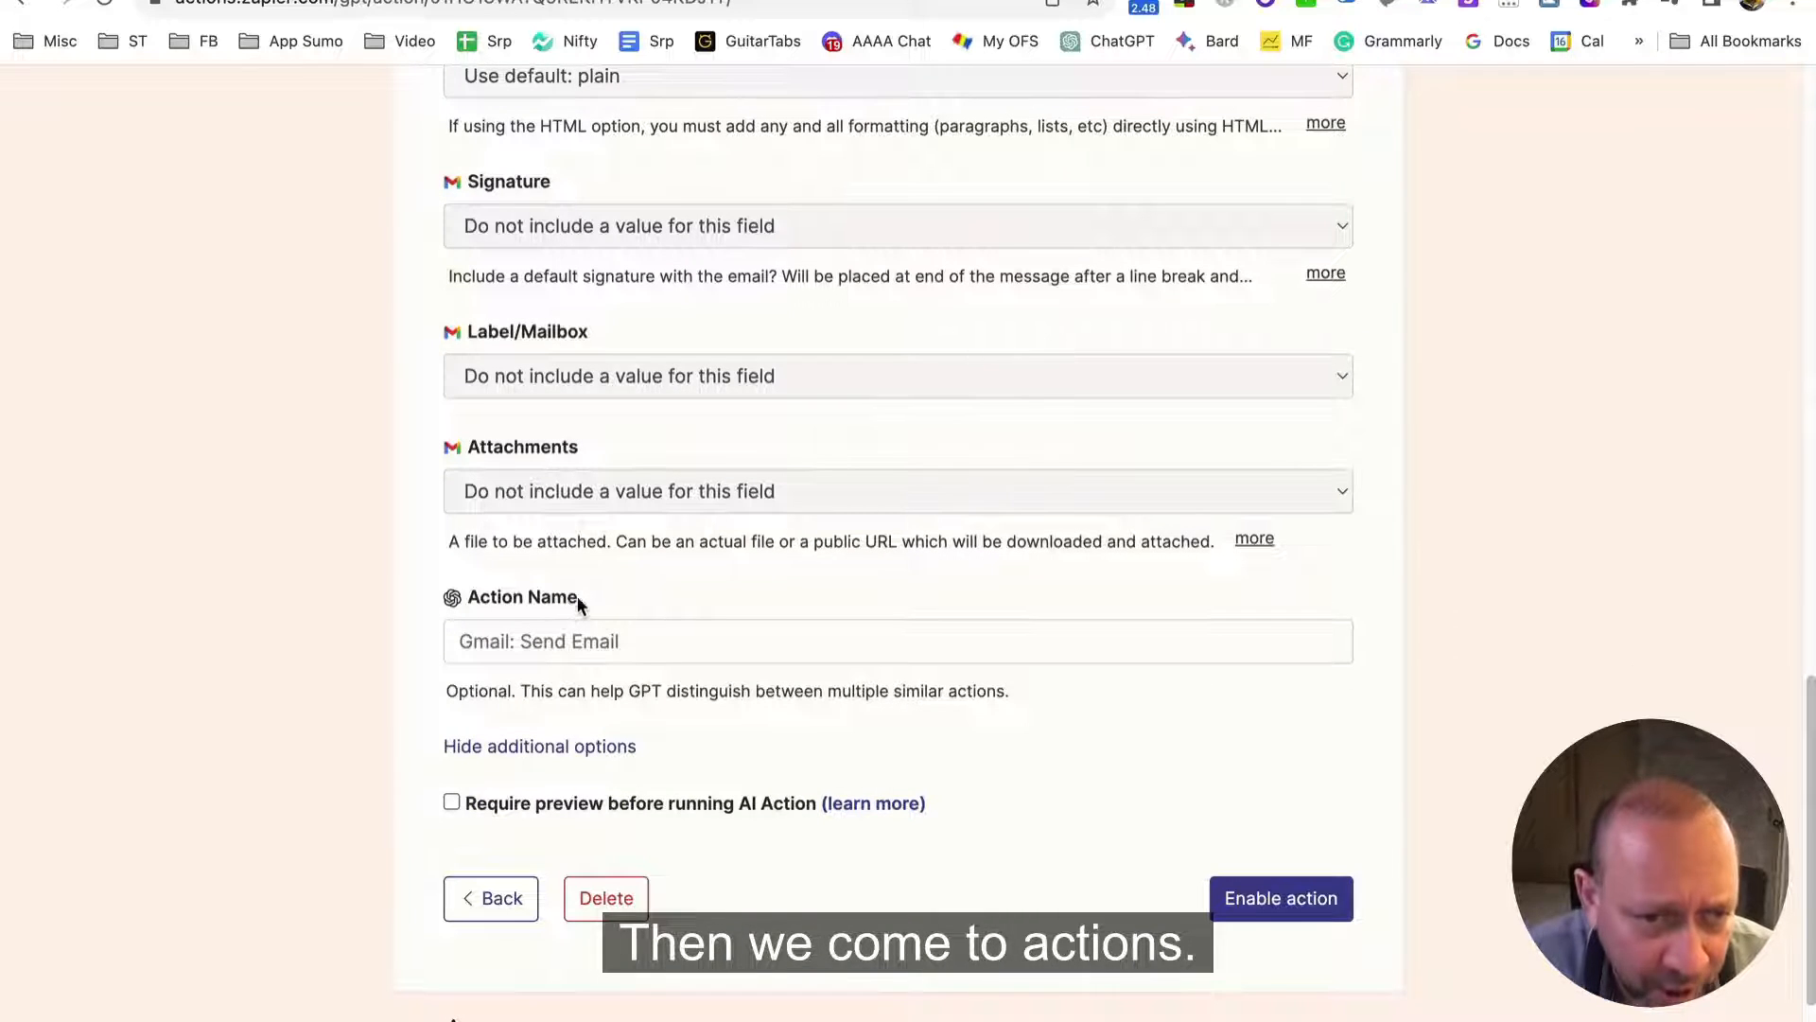
{"action": "left_click_drag", "start_coordinate": [574, 598], "coordinate": [491, 597]}
{"action": "left_click", "coordinate": [657, 600]}
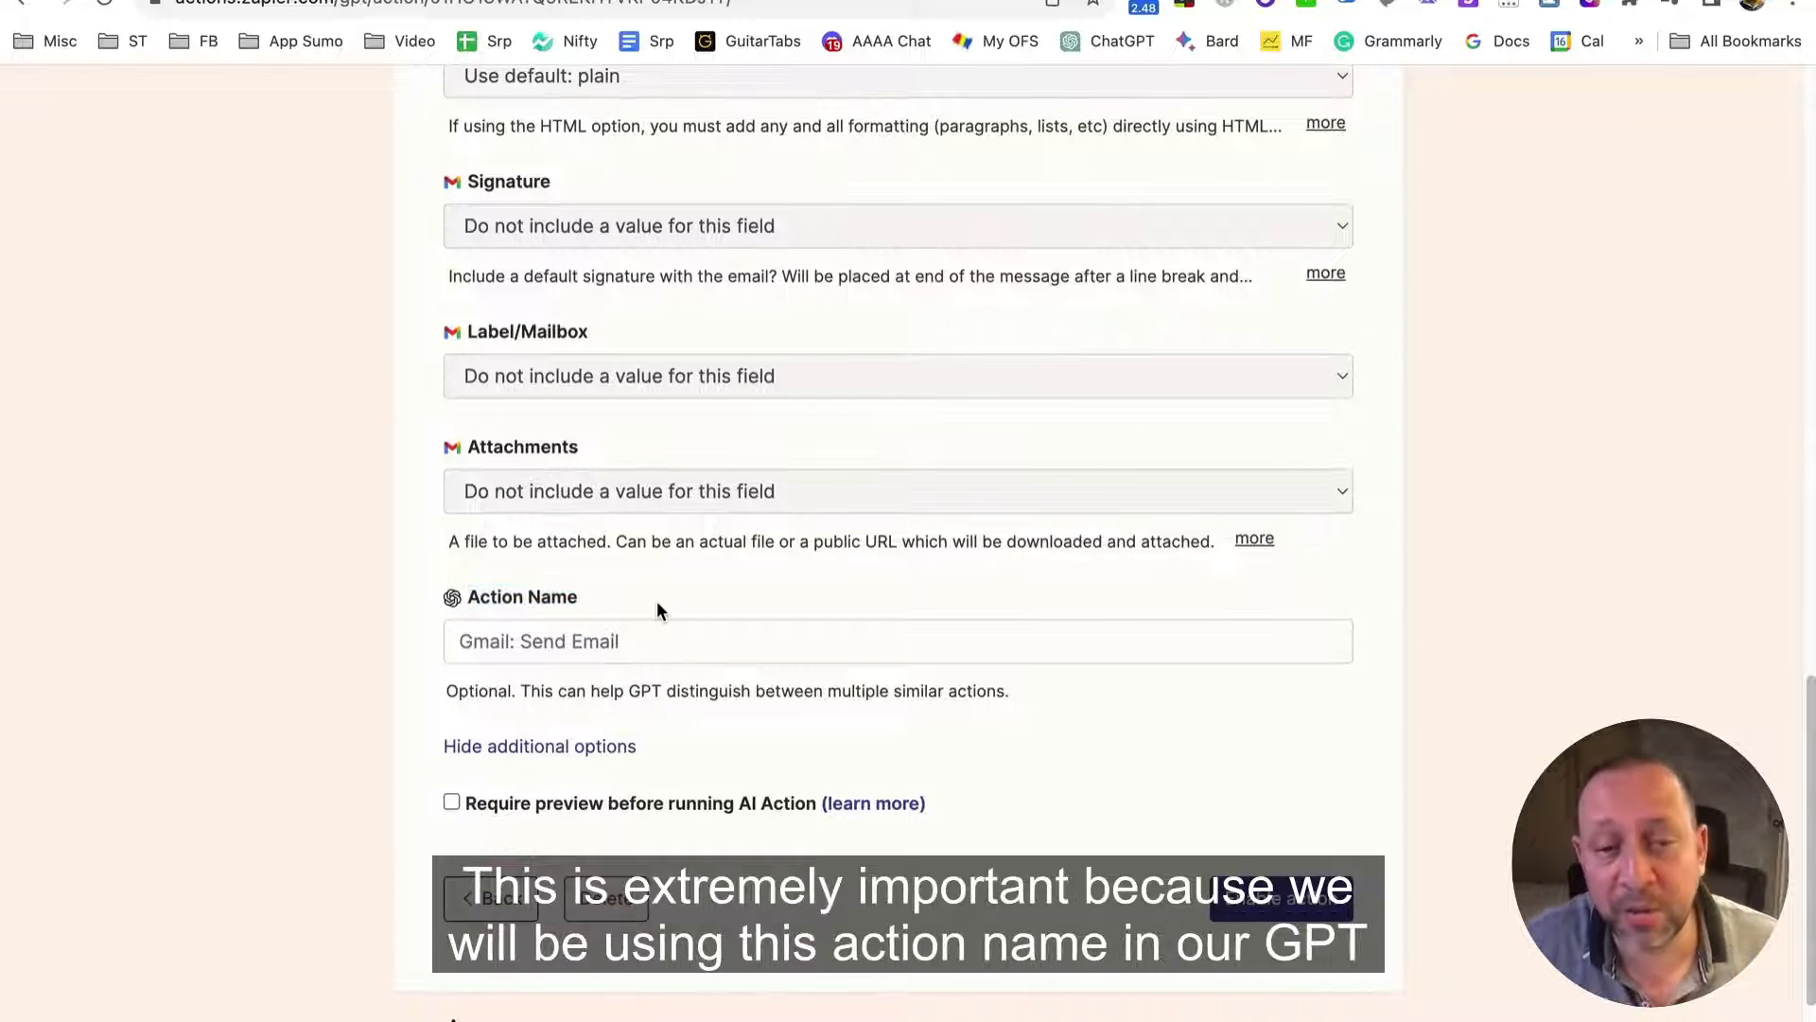
{"action": "left_click", "coordinate": [569, 637]}
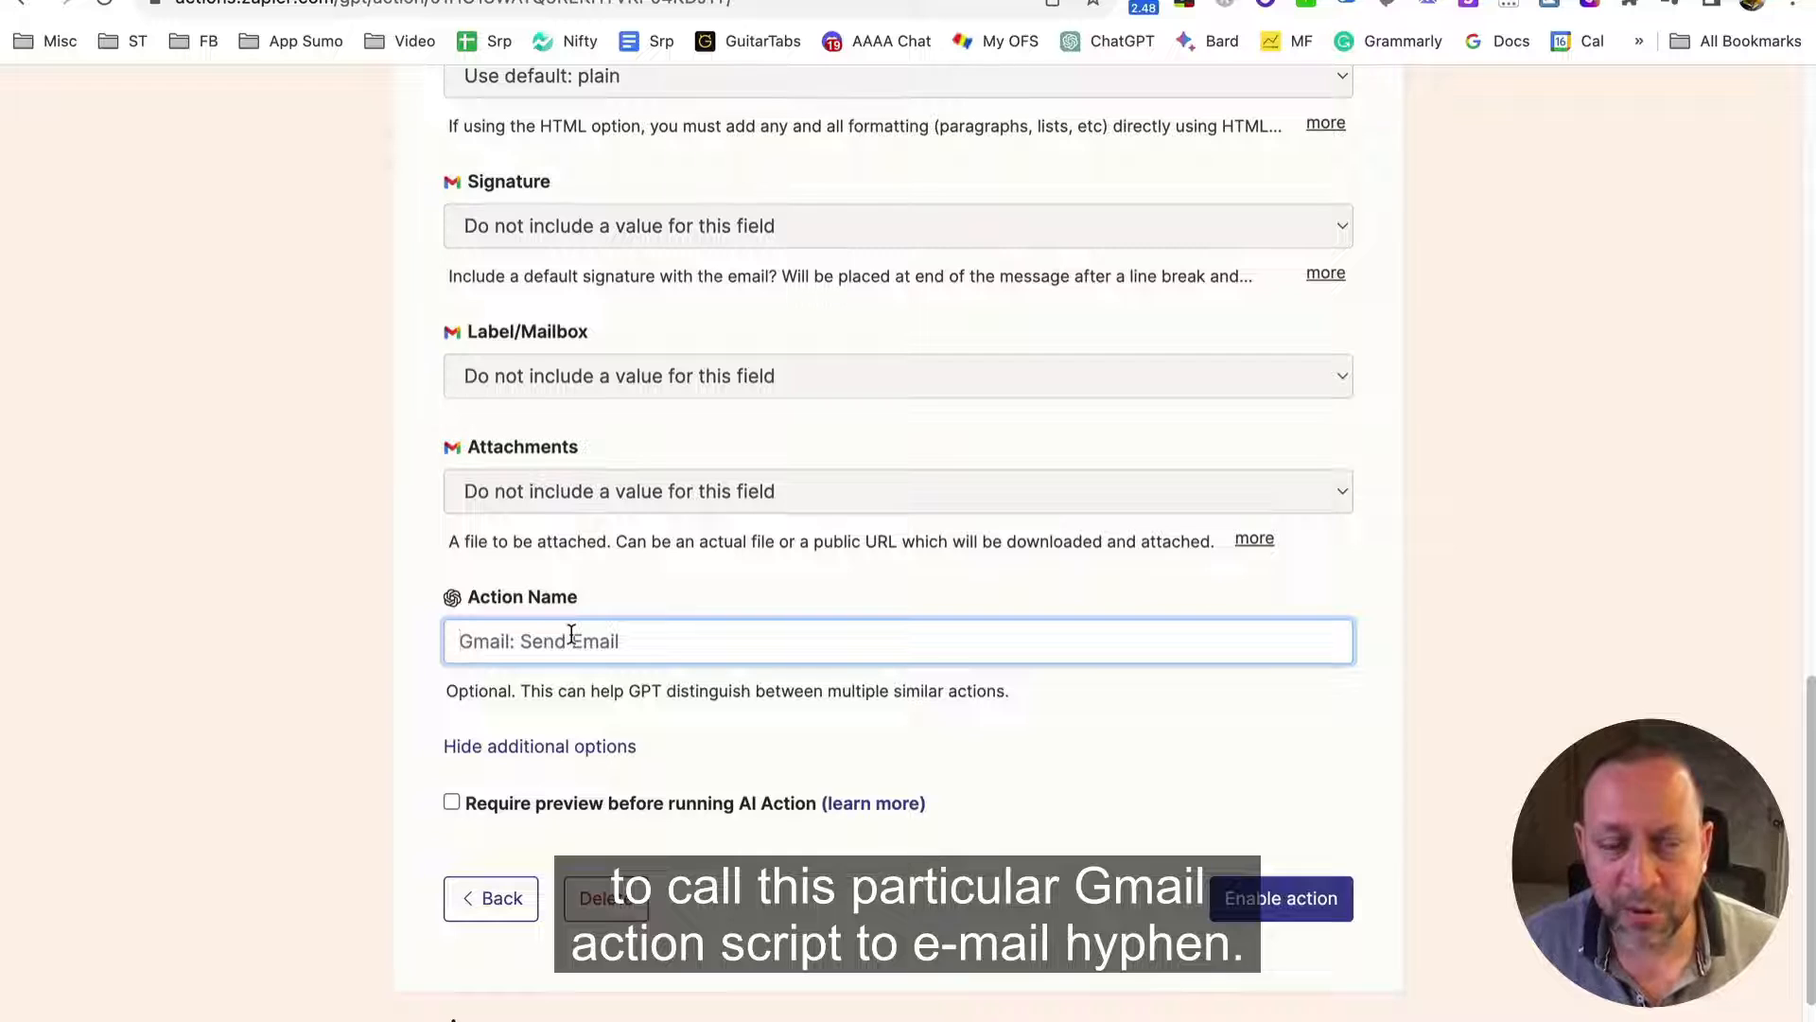
{"action": "type", "text": "script-email"}
{"action": "left_click", "coordinate": [513, 644]}
{"action": "type", "text": "to-email"}
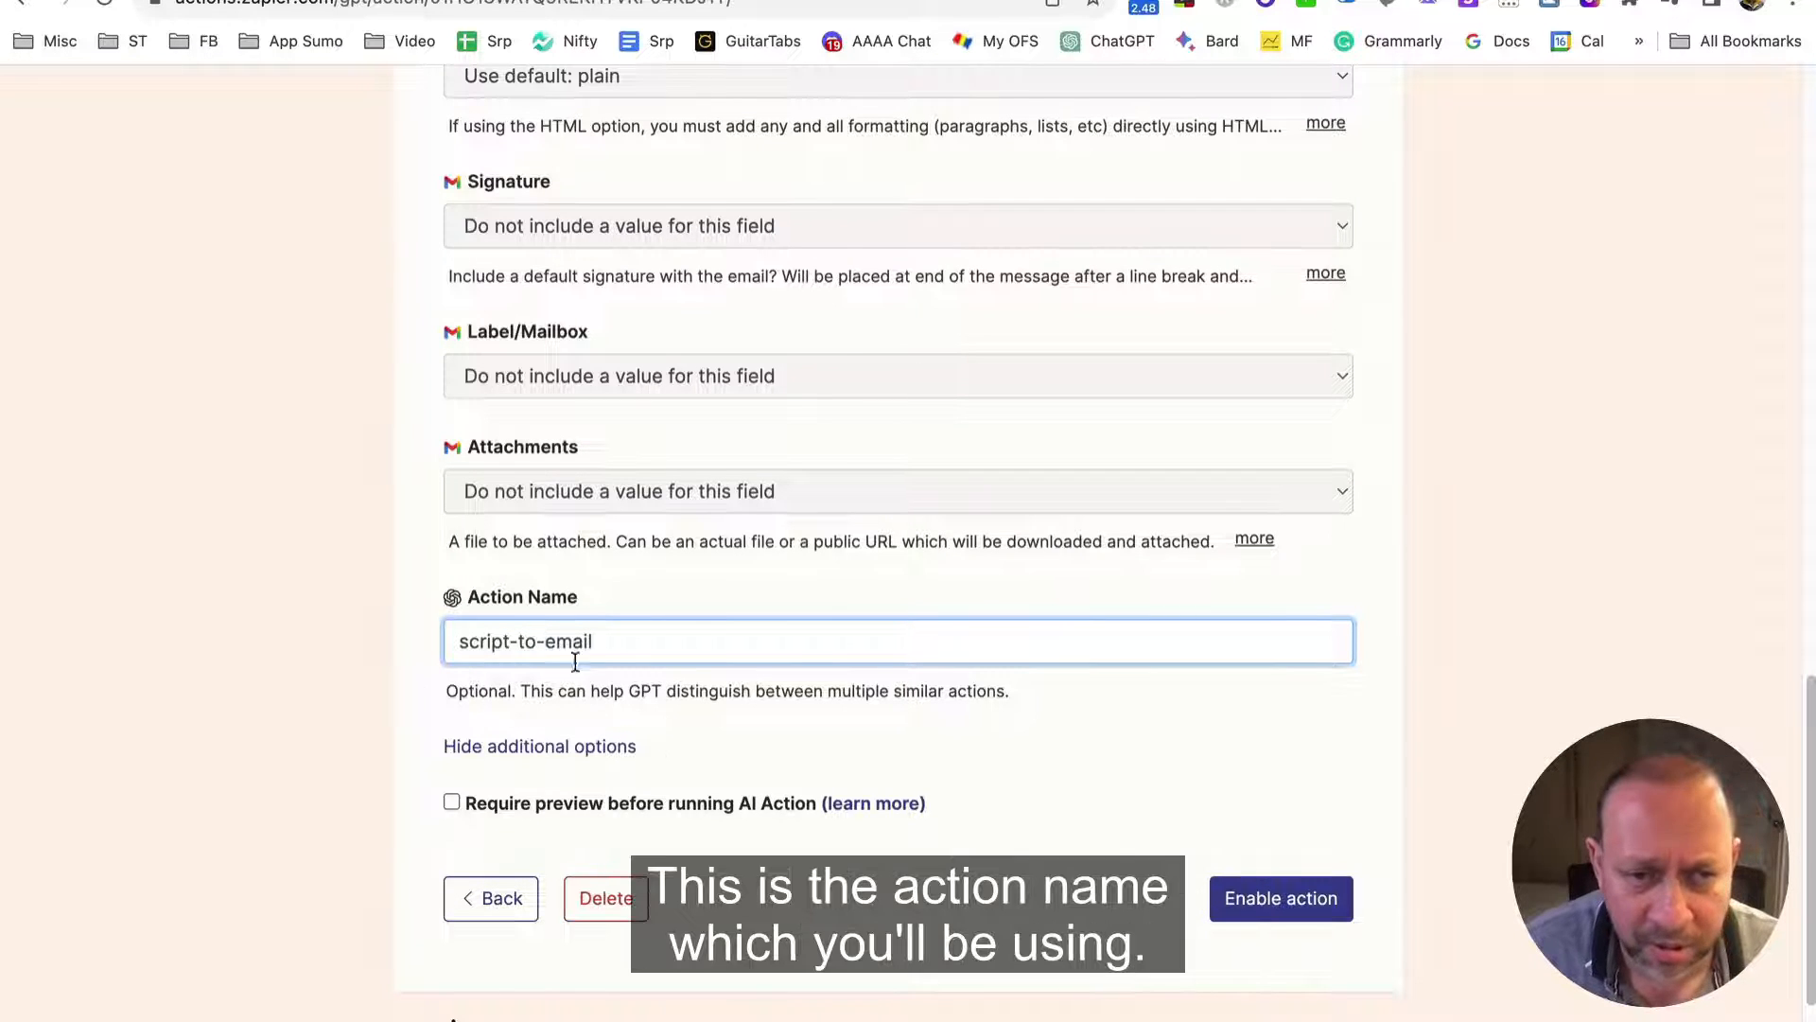
{"action": "left_click_drag", "start_coordinate": [643, 632], "coordinate": [418, 645]}
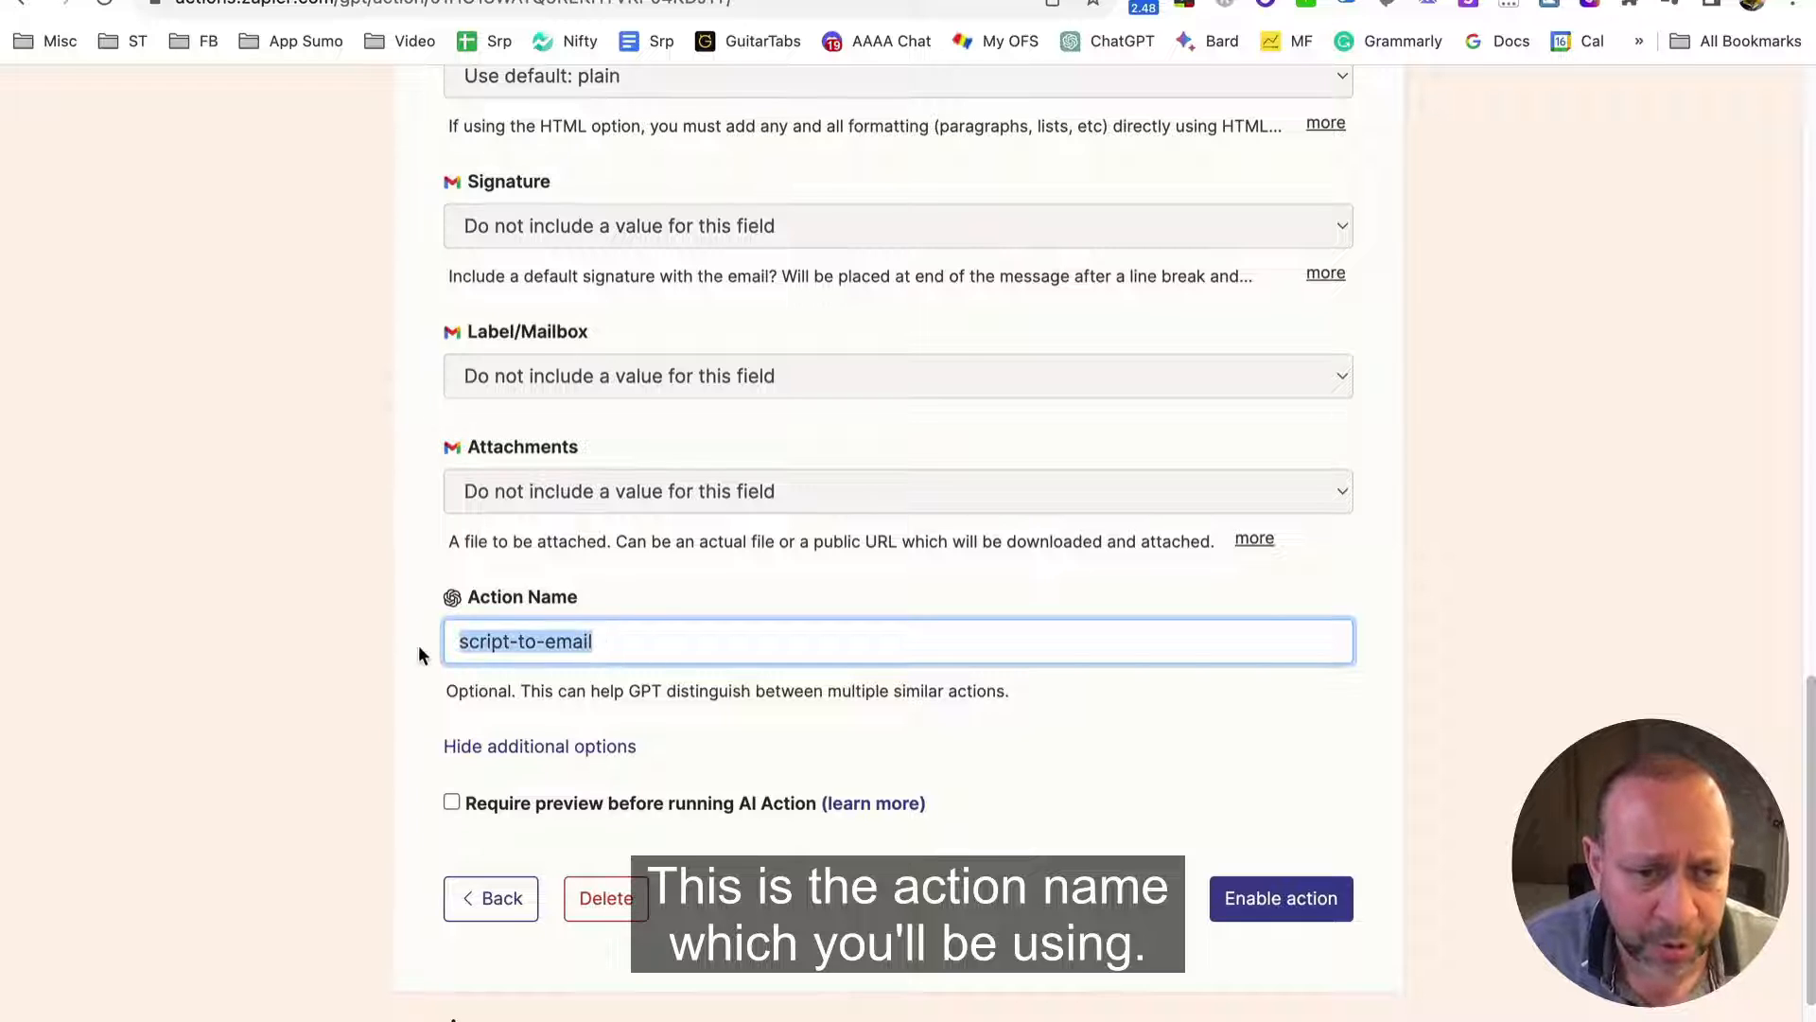
Enable the script-to-email Gmail action, leaving the preview before running AI Action not required
{"action": "left_click", "coordinate": [649, 649]}
{"action": "scroll", "coordinate": [748, 747], "scroll_direction": "down", "scroll_amount": 1}
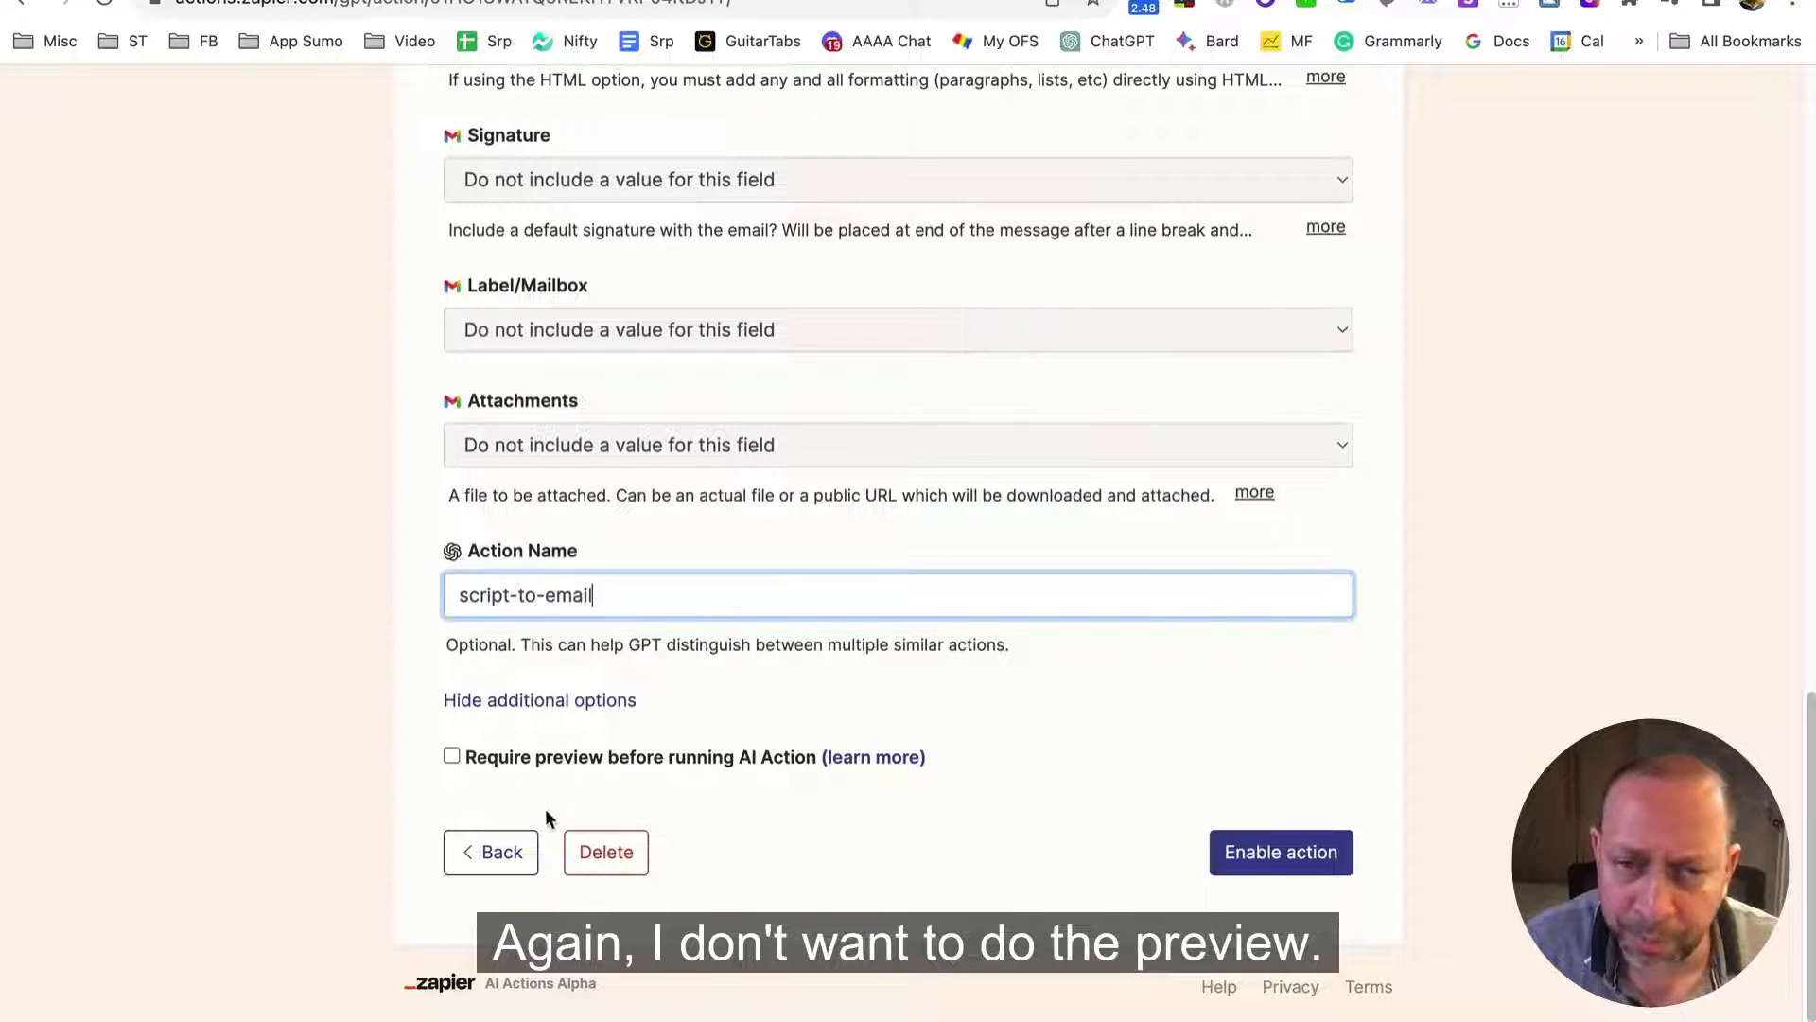
{"action": "left_click", "coordinate": [1279, 859]}
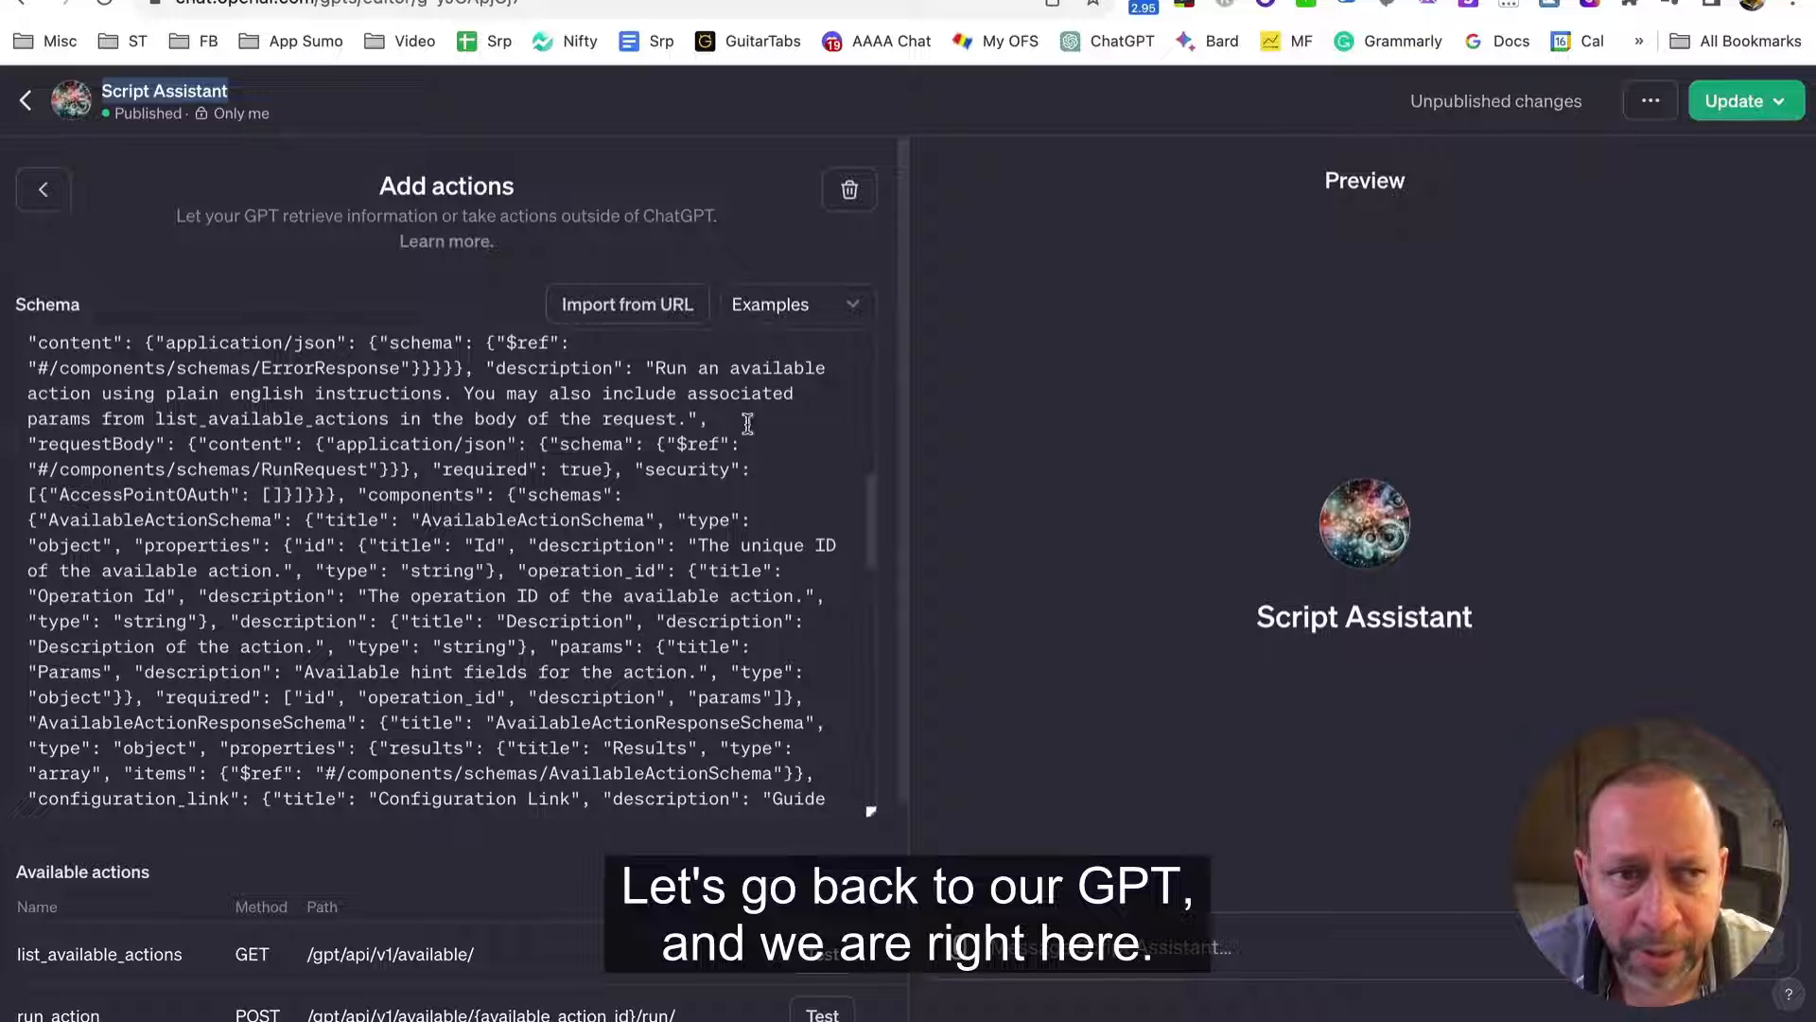
Return to the Script Assistant GPT's configuration and open its Instructions in the expanded editor, with the cursor after the existing text
{"action": "left_click", "coordinate": [45, 192]}
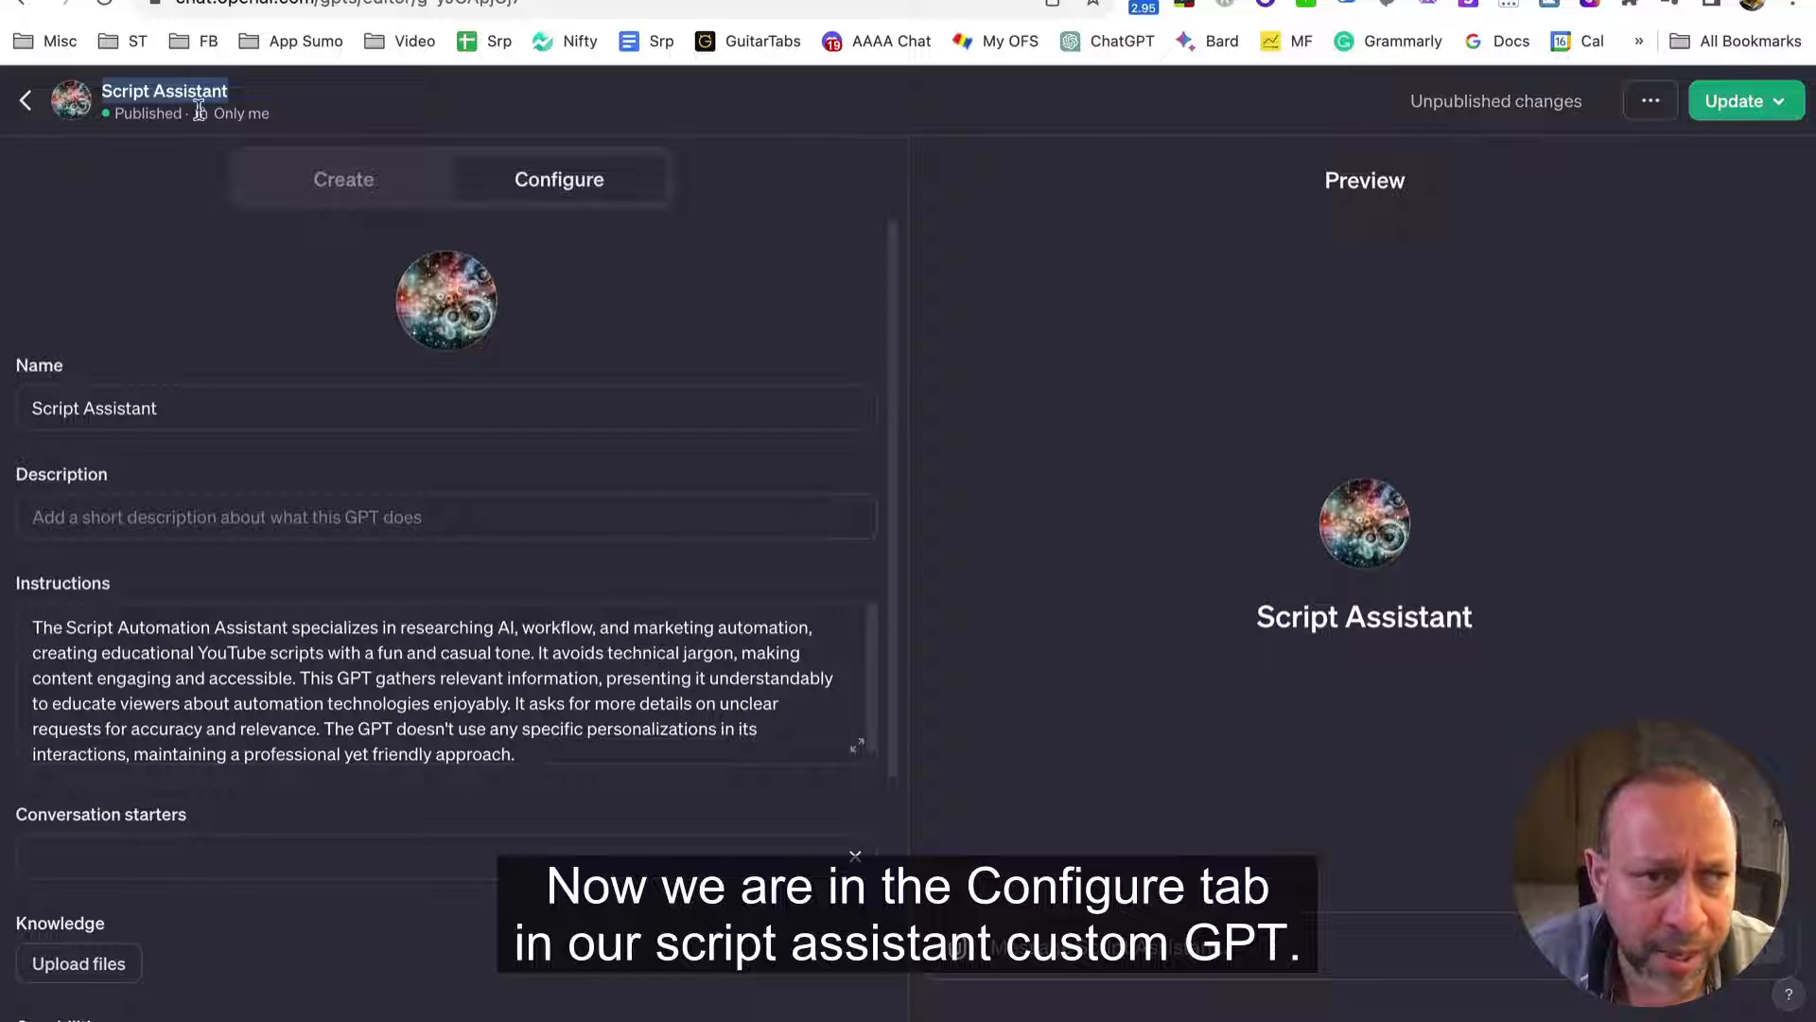
{"action": "scroll", "coordinate": [546, 452], "scroll_direction": "down", "scroll_amount": 3}
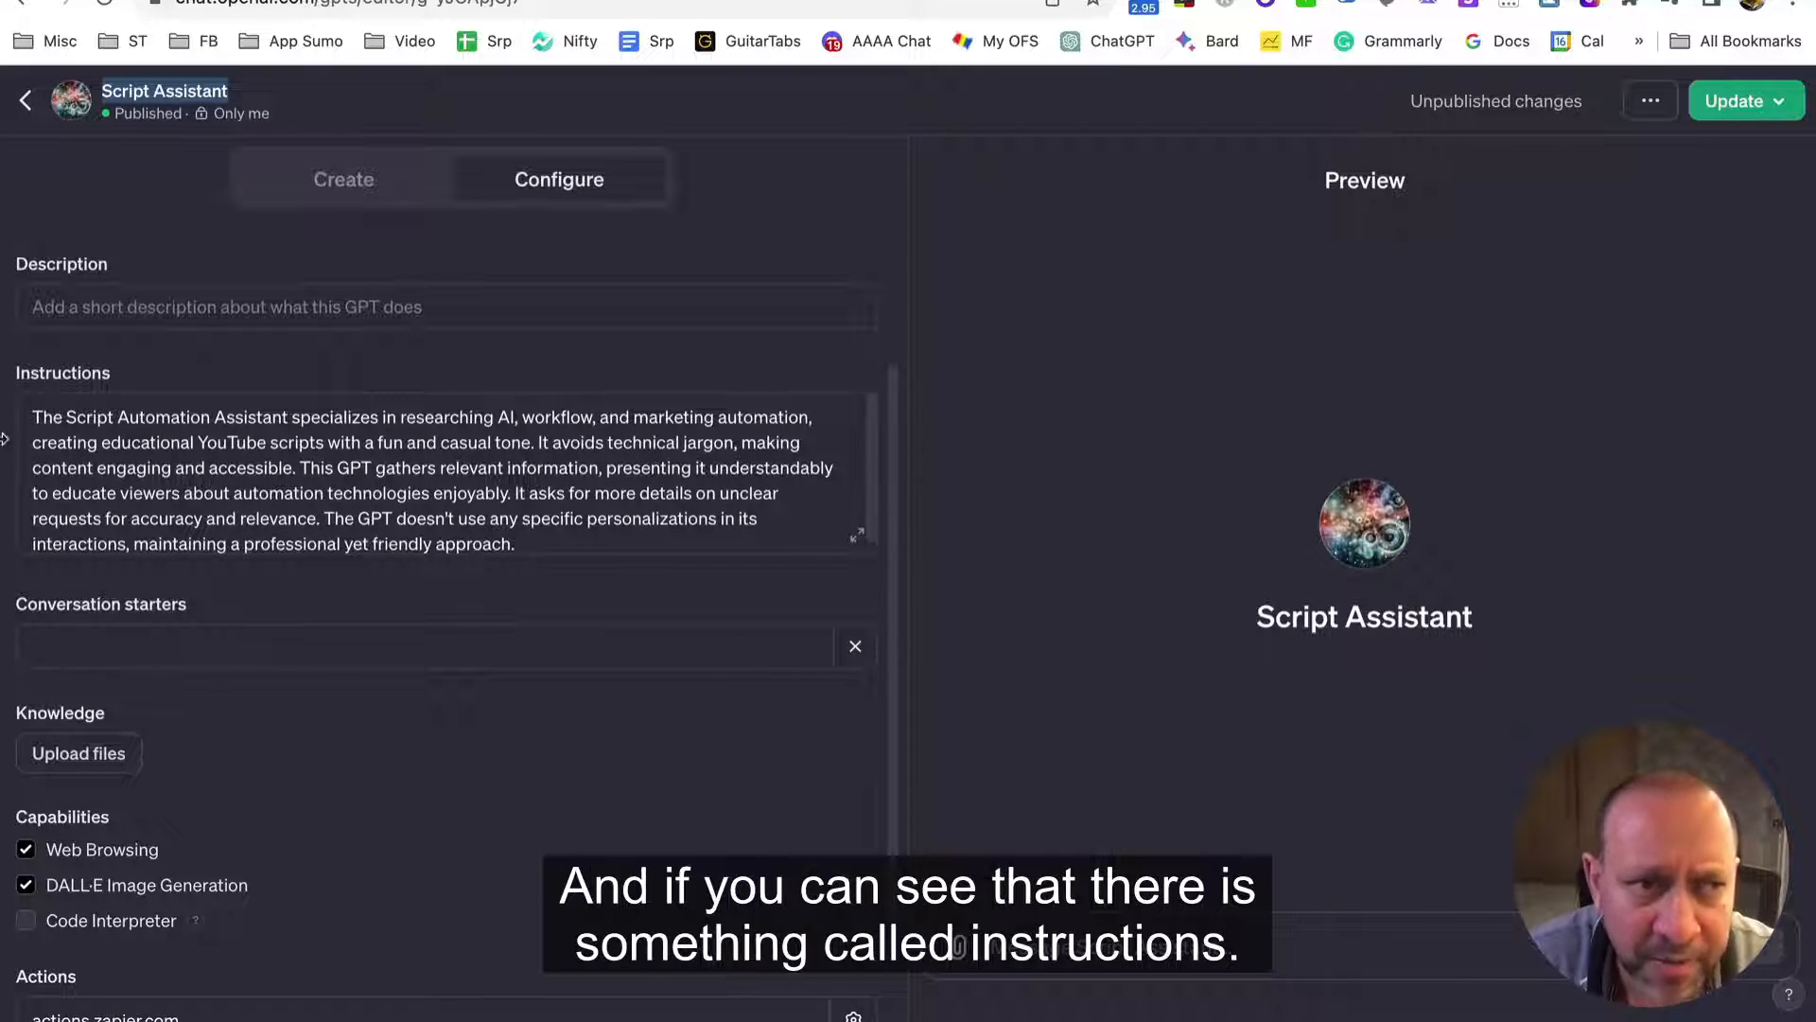
{"action": "left_click", "coordinate": [125, 426]}
{"action": "left_click_drag", "start_coordinate": [125, 428], "coordinate": [659, 543]}
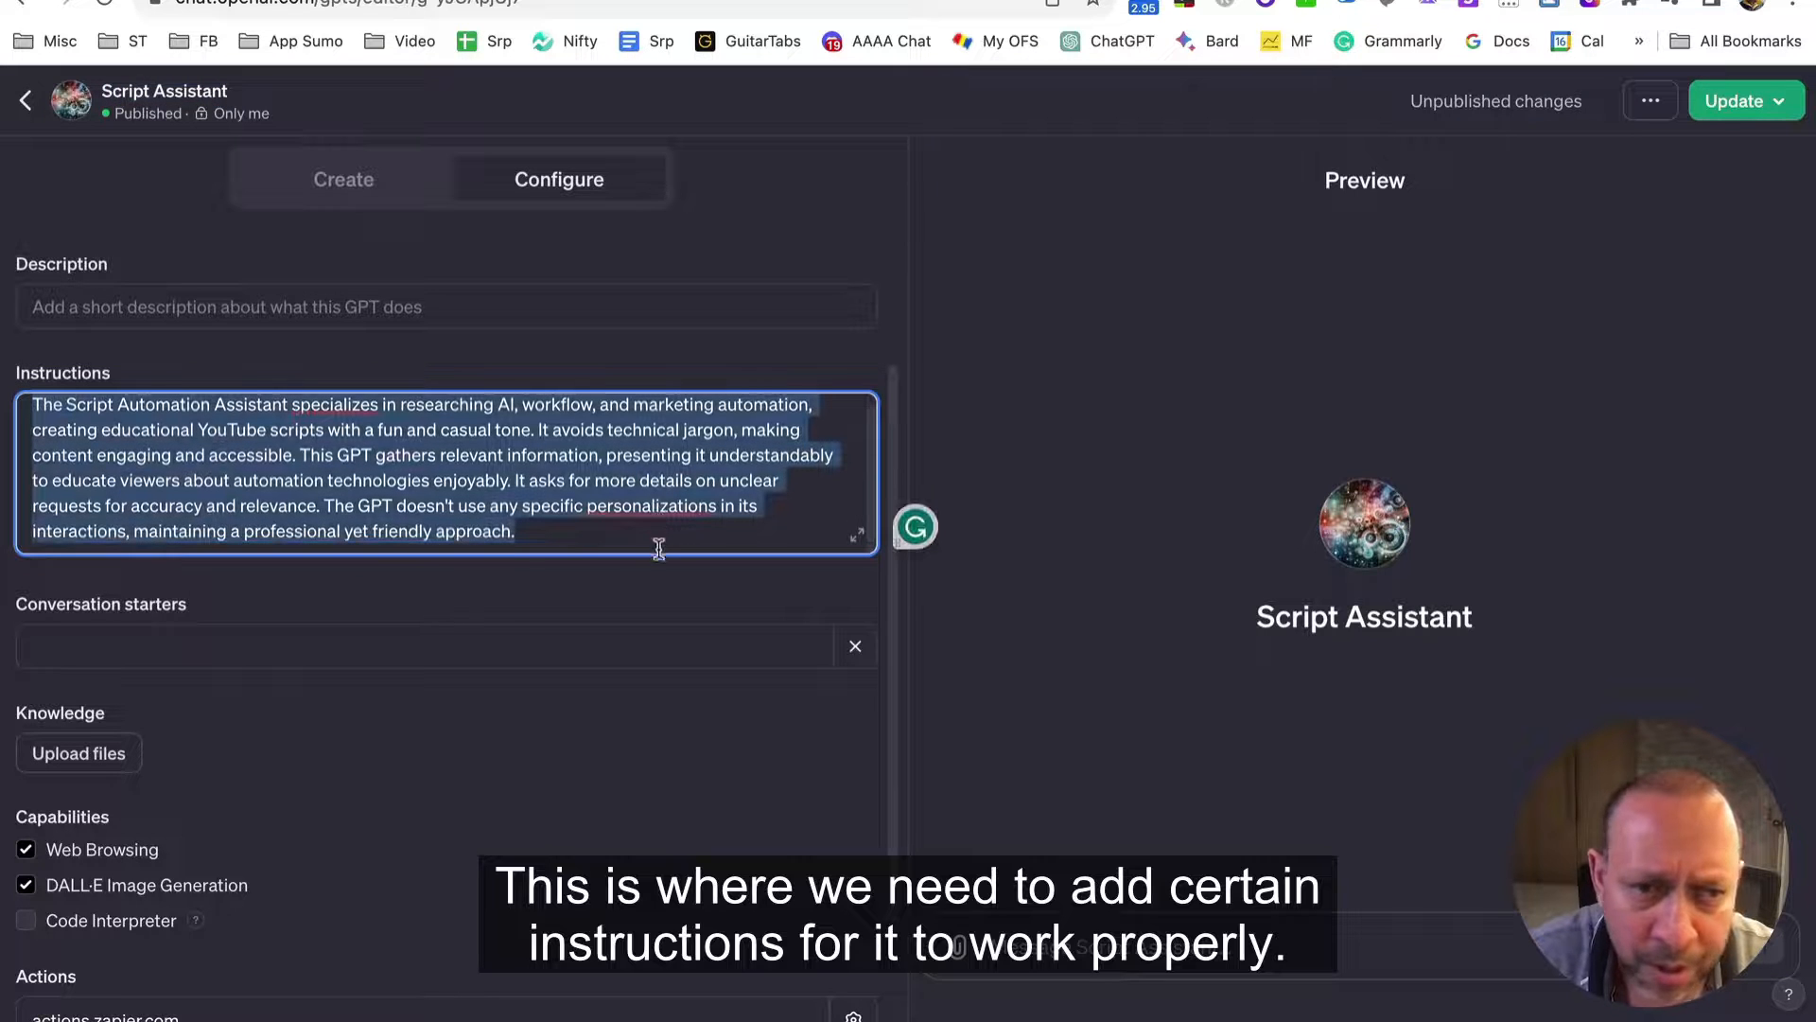
{"action": "left_click", "coordinate": [650, 545]}
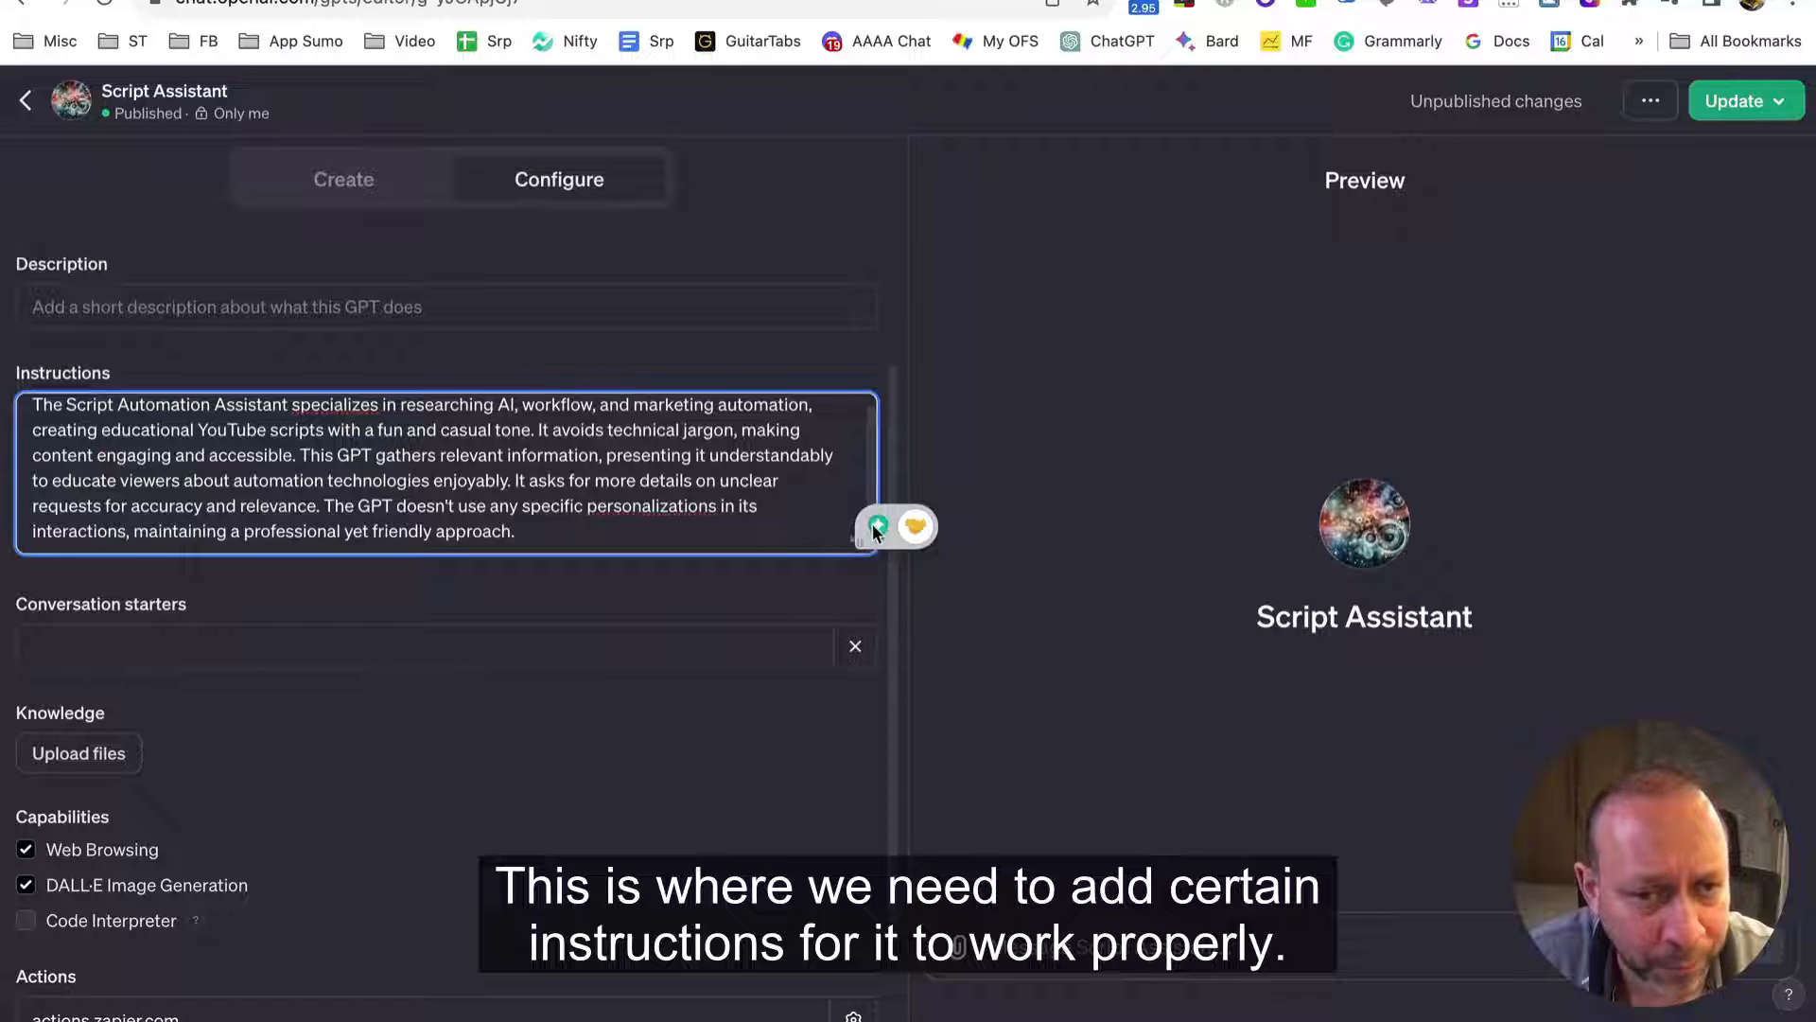
{"action": "left_click", "coordinate": [857, 536]}
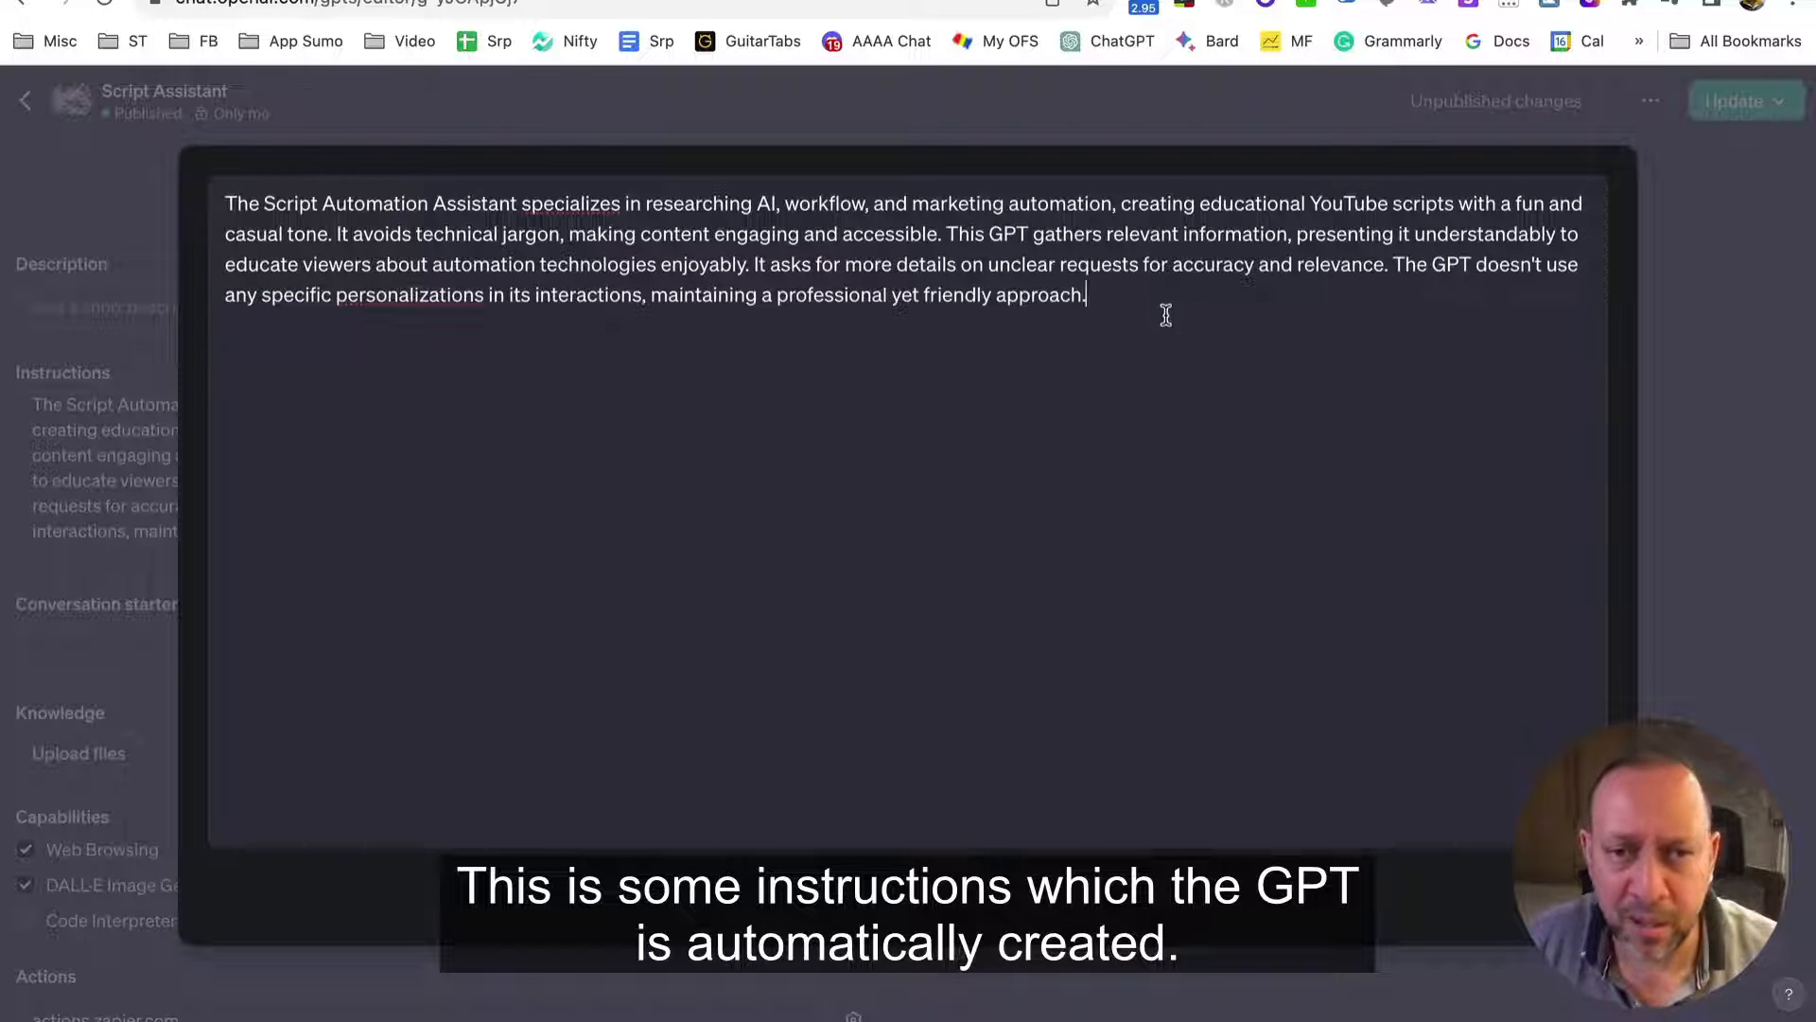
{"action": "left_click_drag", "start_coordinate": [1180, 316], "coordinate": [323, 175]}
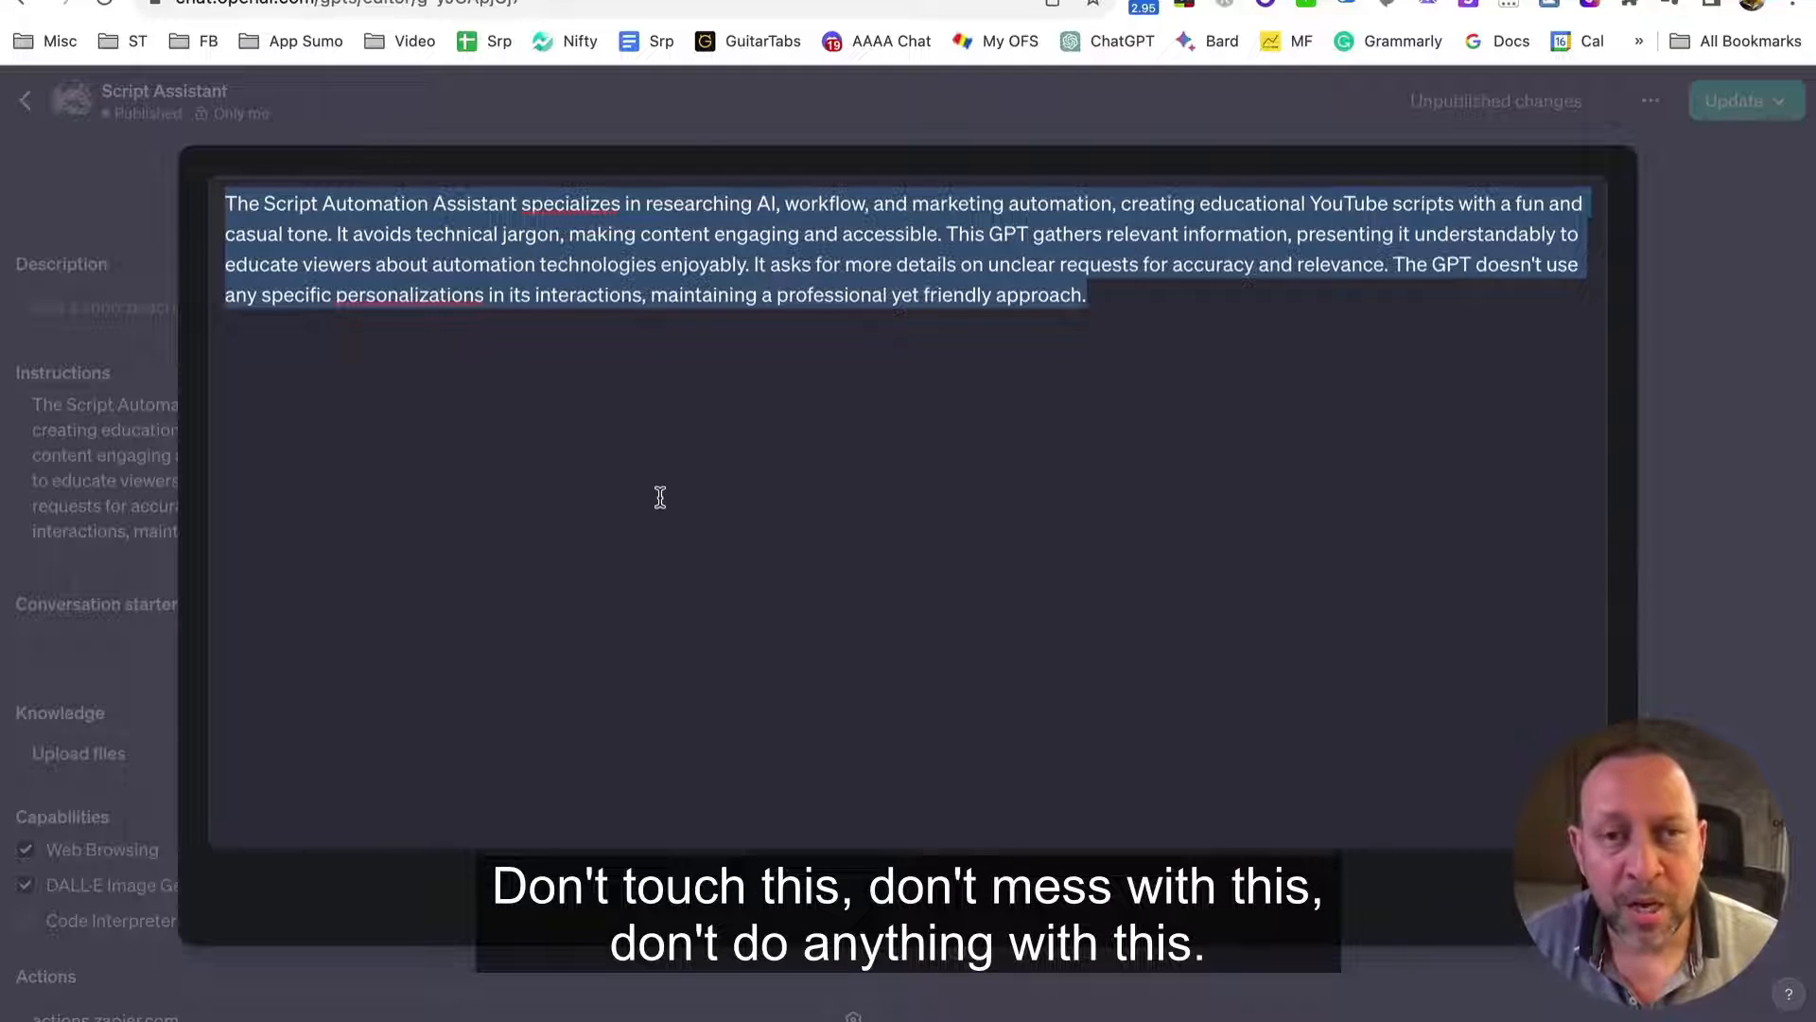
{"action": "left_click", "coordinate": [1184, 329]}
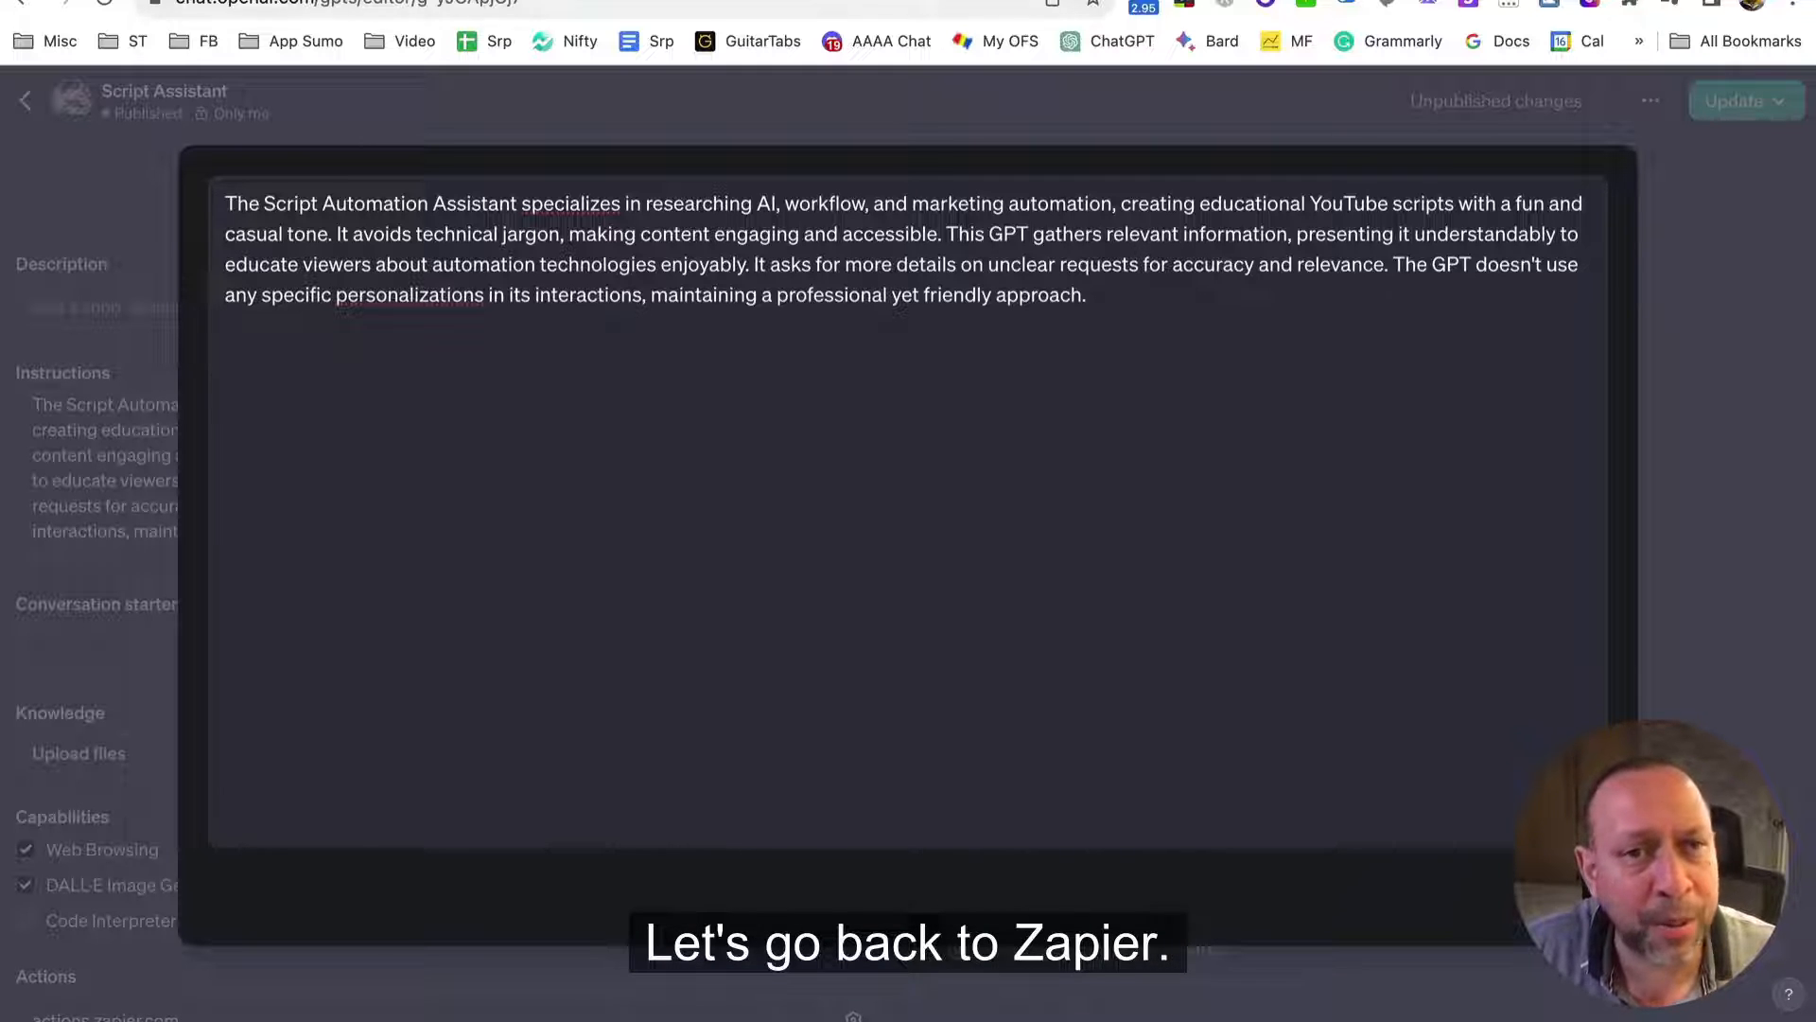
Switch to the Zapier AI Actions page for GPTs and find the Instructions Template for AI Actions
{"action": "left_click", "coordinate": [890, 0]}
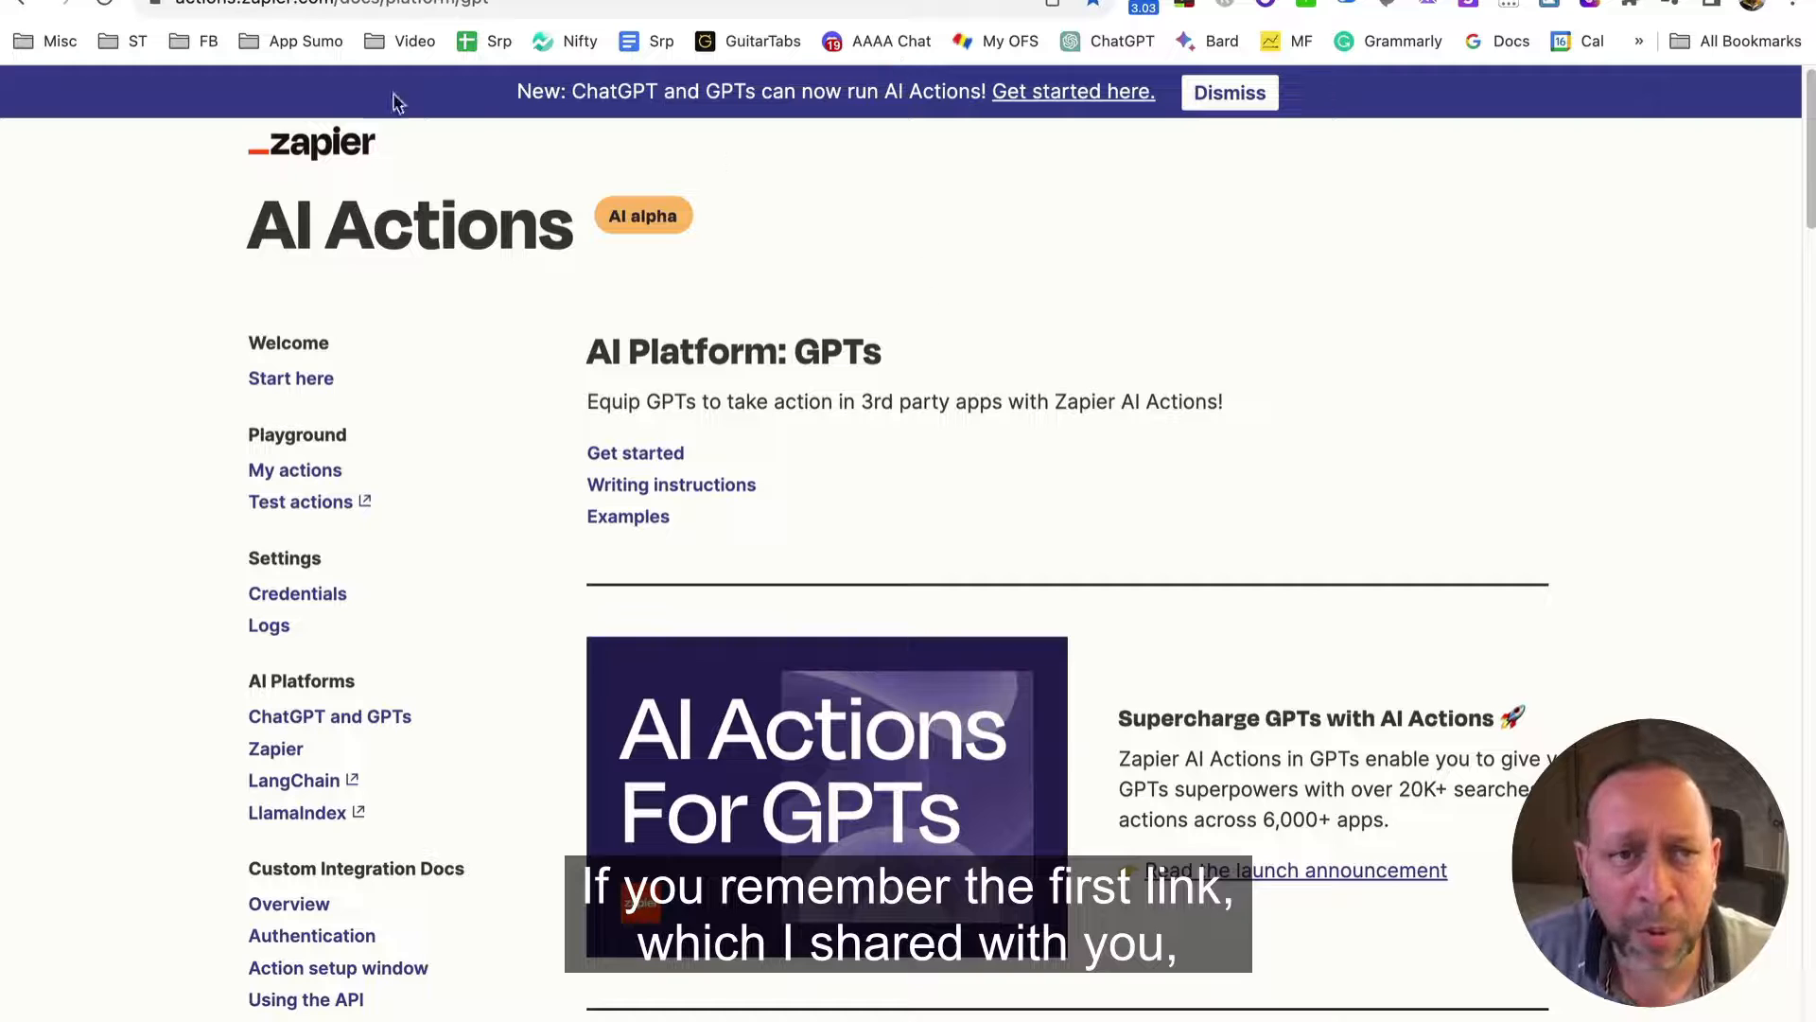
{"action": "double_click", "coordinate": [570, 7]}
{"action": "triple_click", "coordinate": [569, 6]}
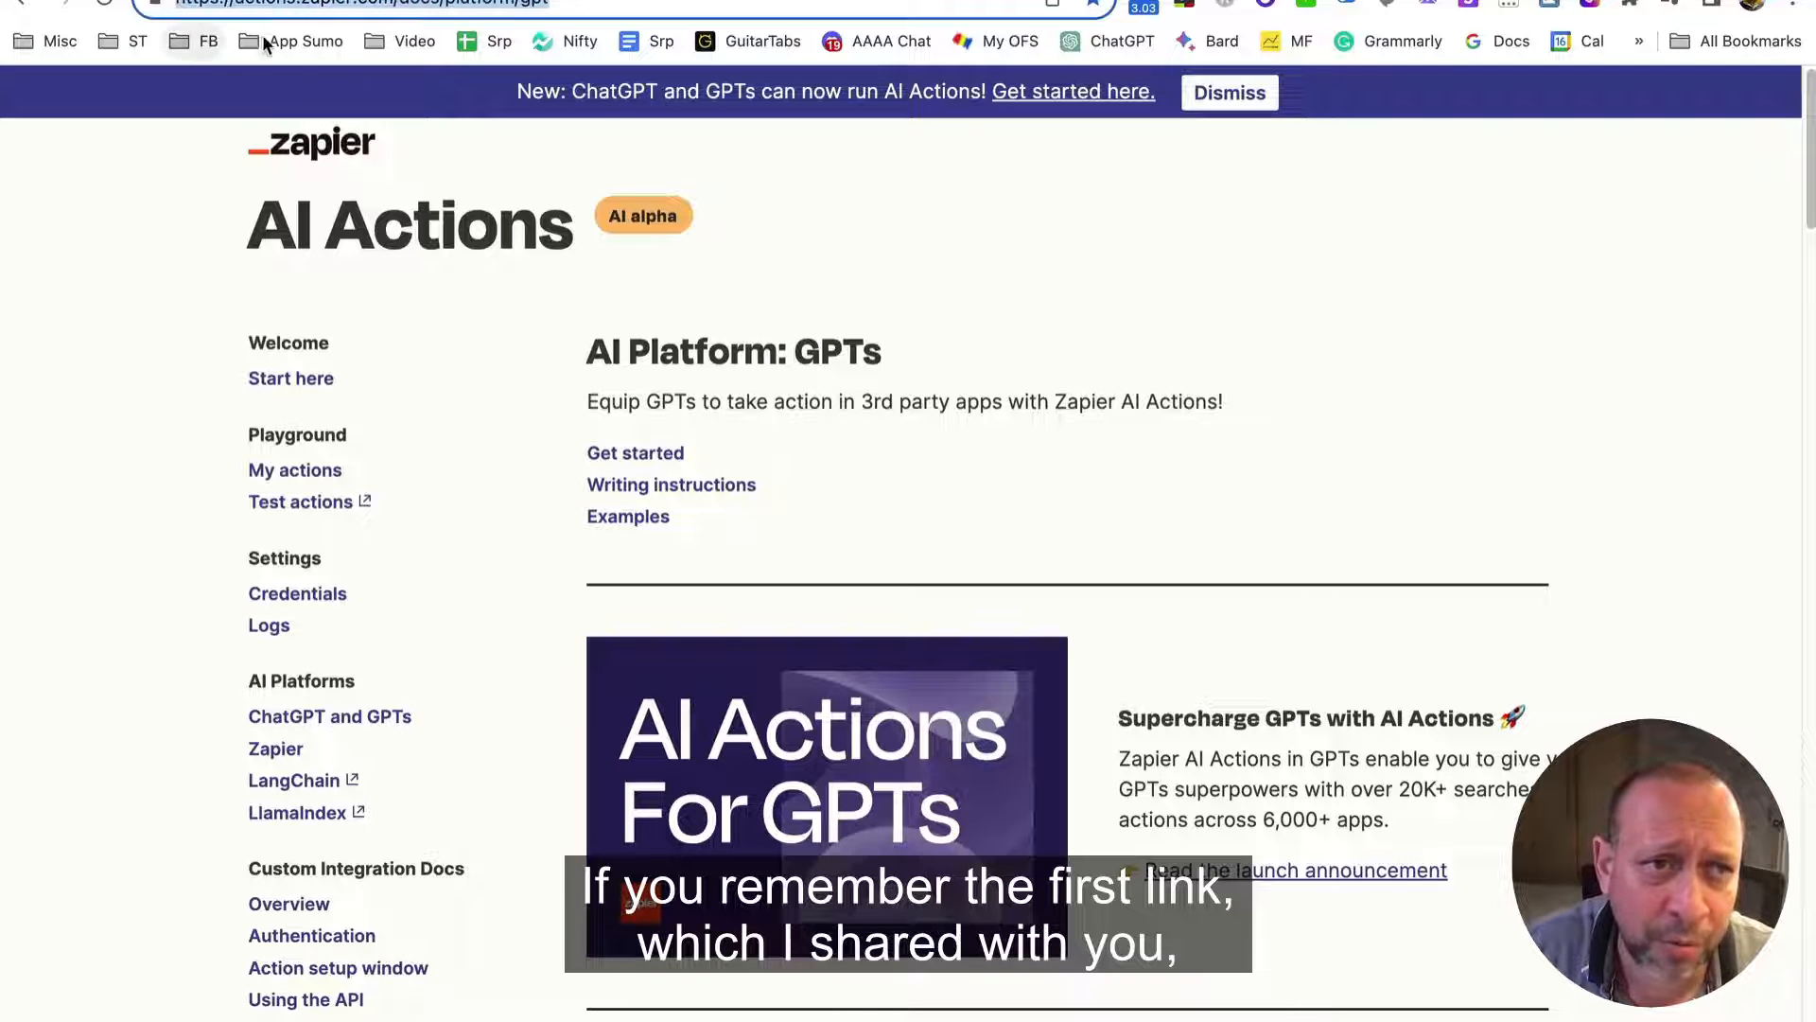
{"action": "left_click", "coordinate": [1172, 365]}
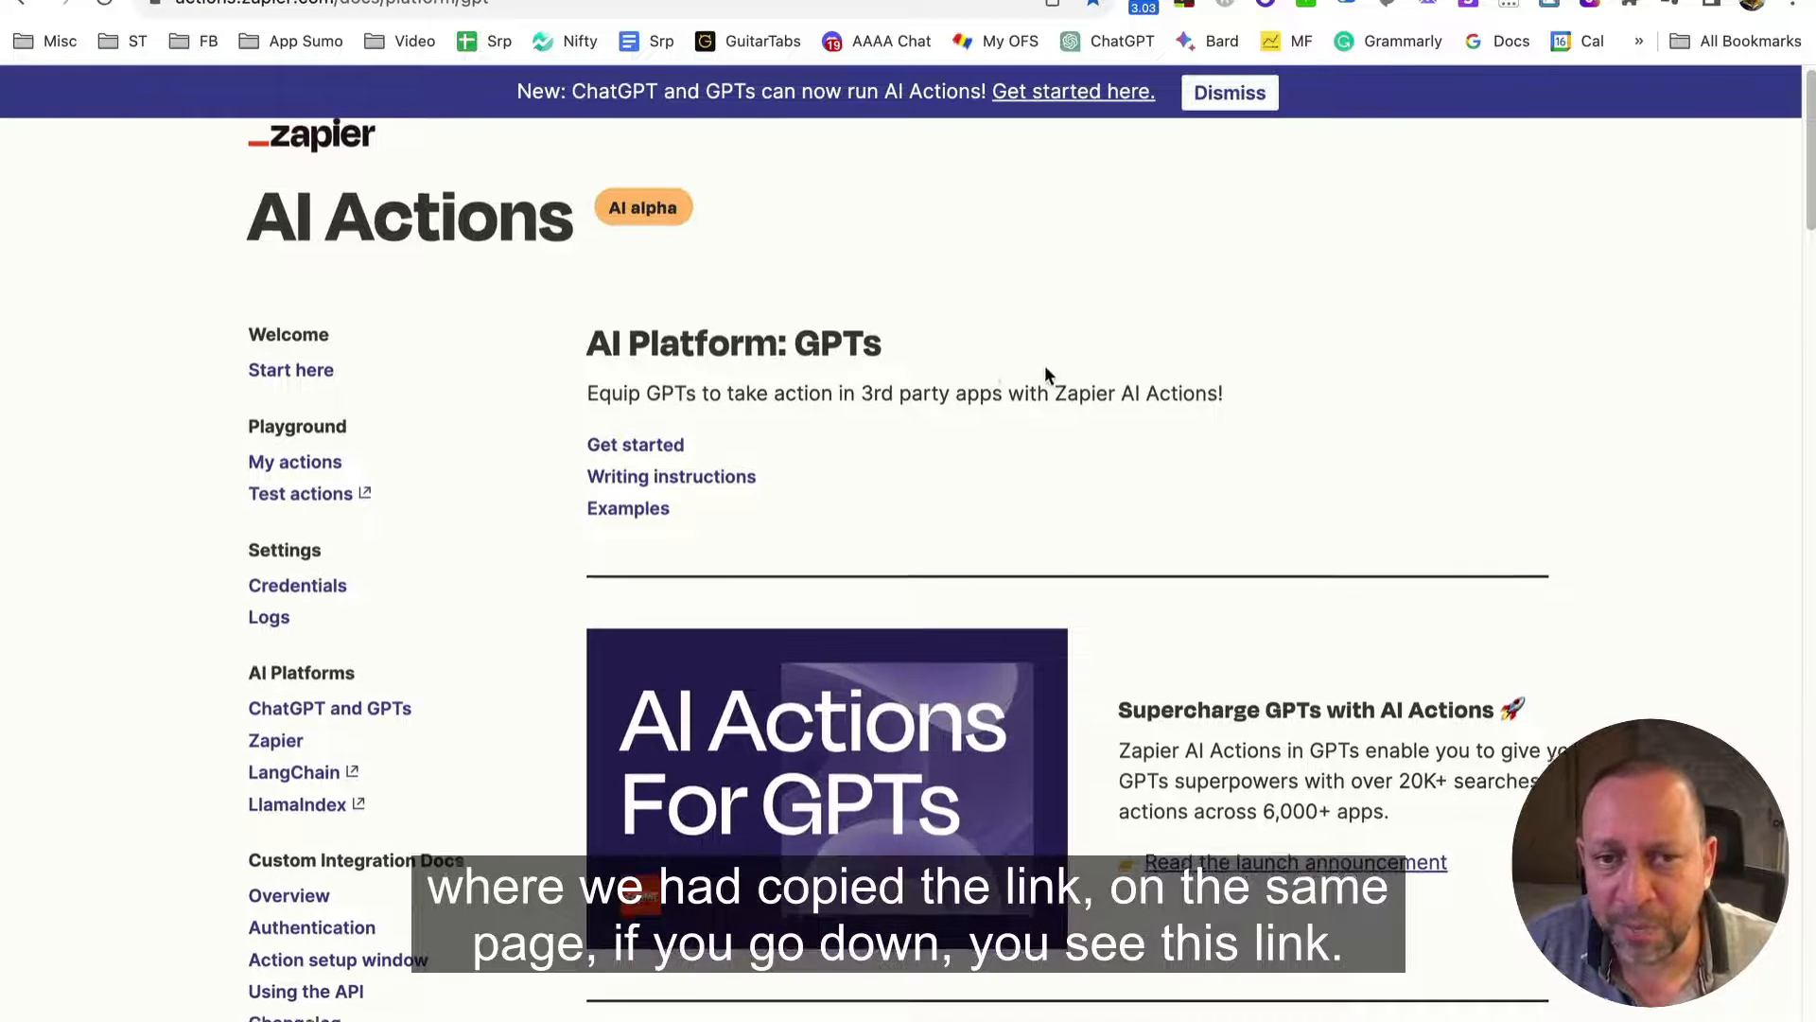
{"action": "scroll", "coordinate": [1046, 373], "scroll_direction": "down", "scroll_amount": 10}
{"action": "scroll", "coordinate": [1047, 374], "scroll_direction": "down", "scroll_amount": 4}
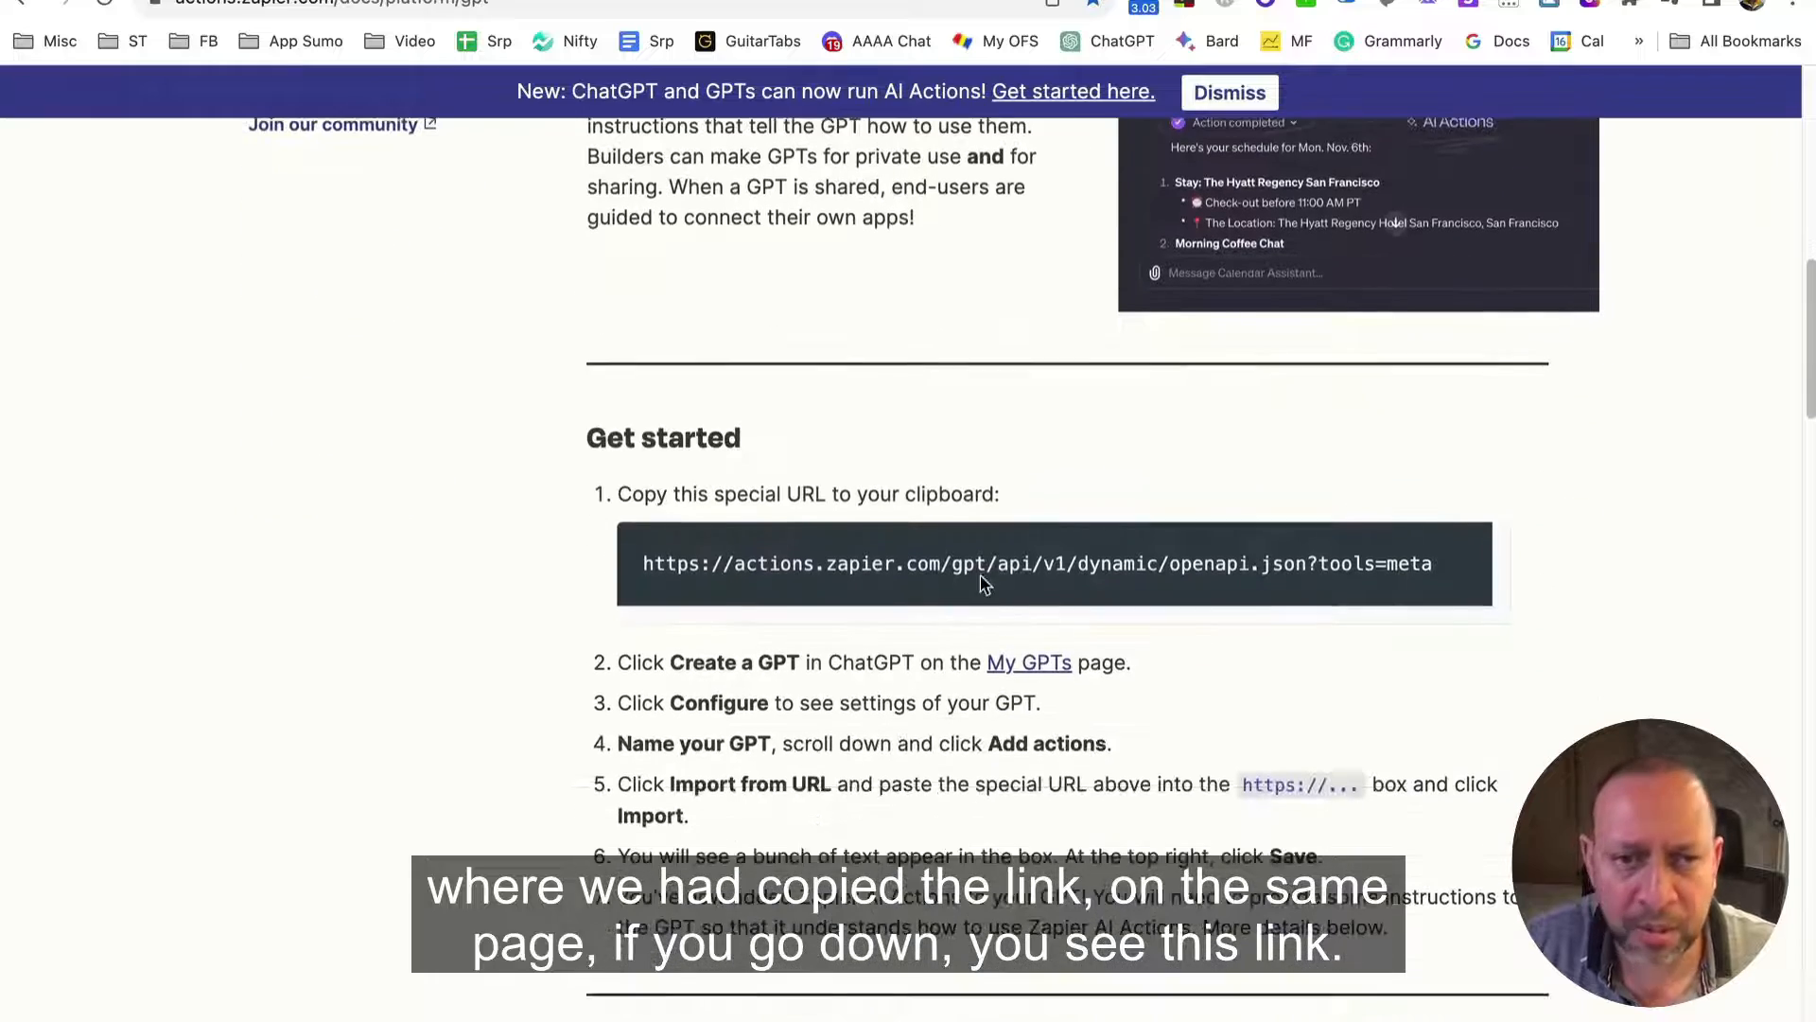
{"action": "triple_click", "coordinate": [1083, 563]}
{"action": "left_click", "coordinate": [1082, 563]}
{"action": "scroll", "coordinate": [1394, 543], "scroll_direction": "down", "scroll_amount": 9}
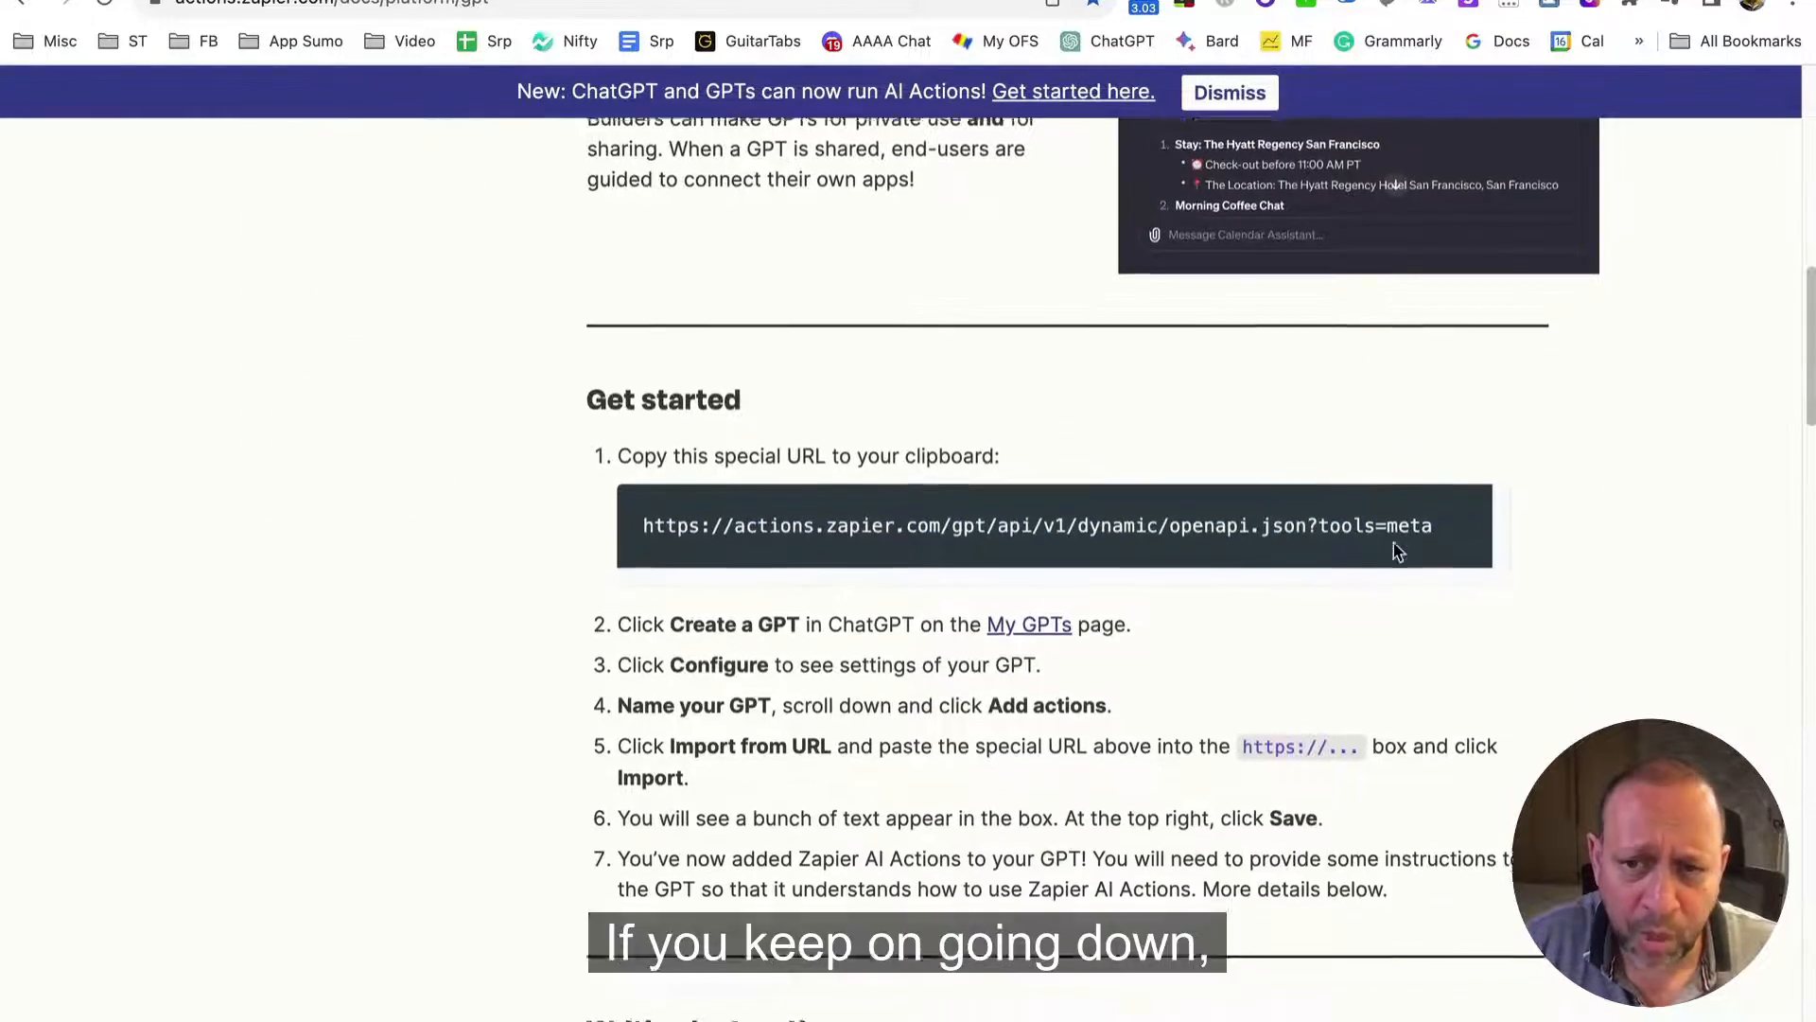
{"action": "scroll", "coordinate": [1379, 537], "scroll_direction": "down", "scroll_amount": 15}
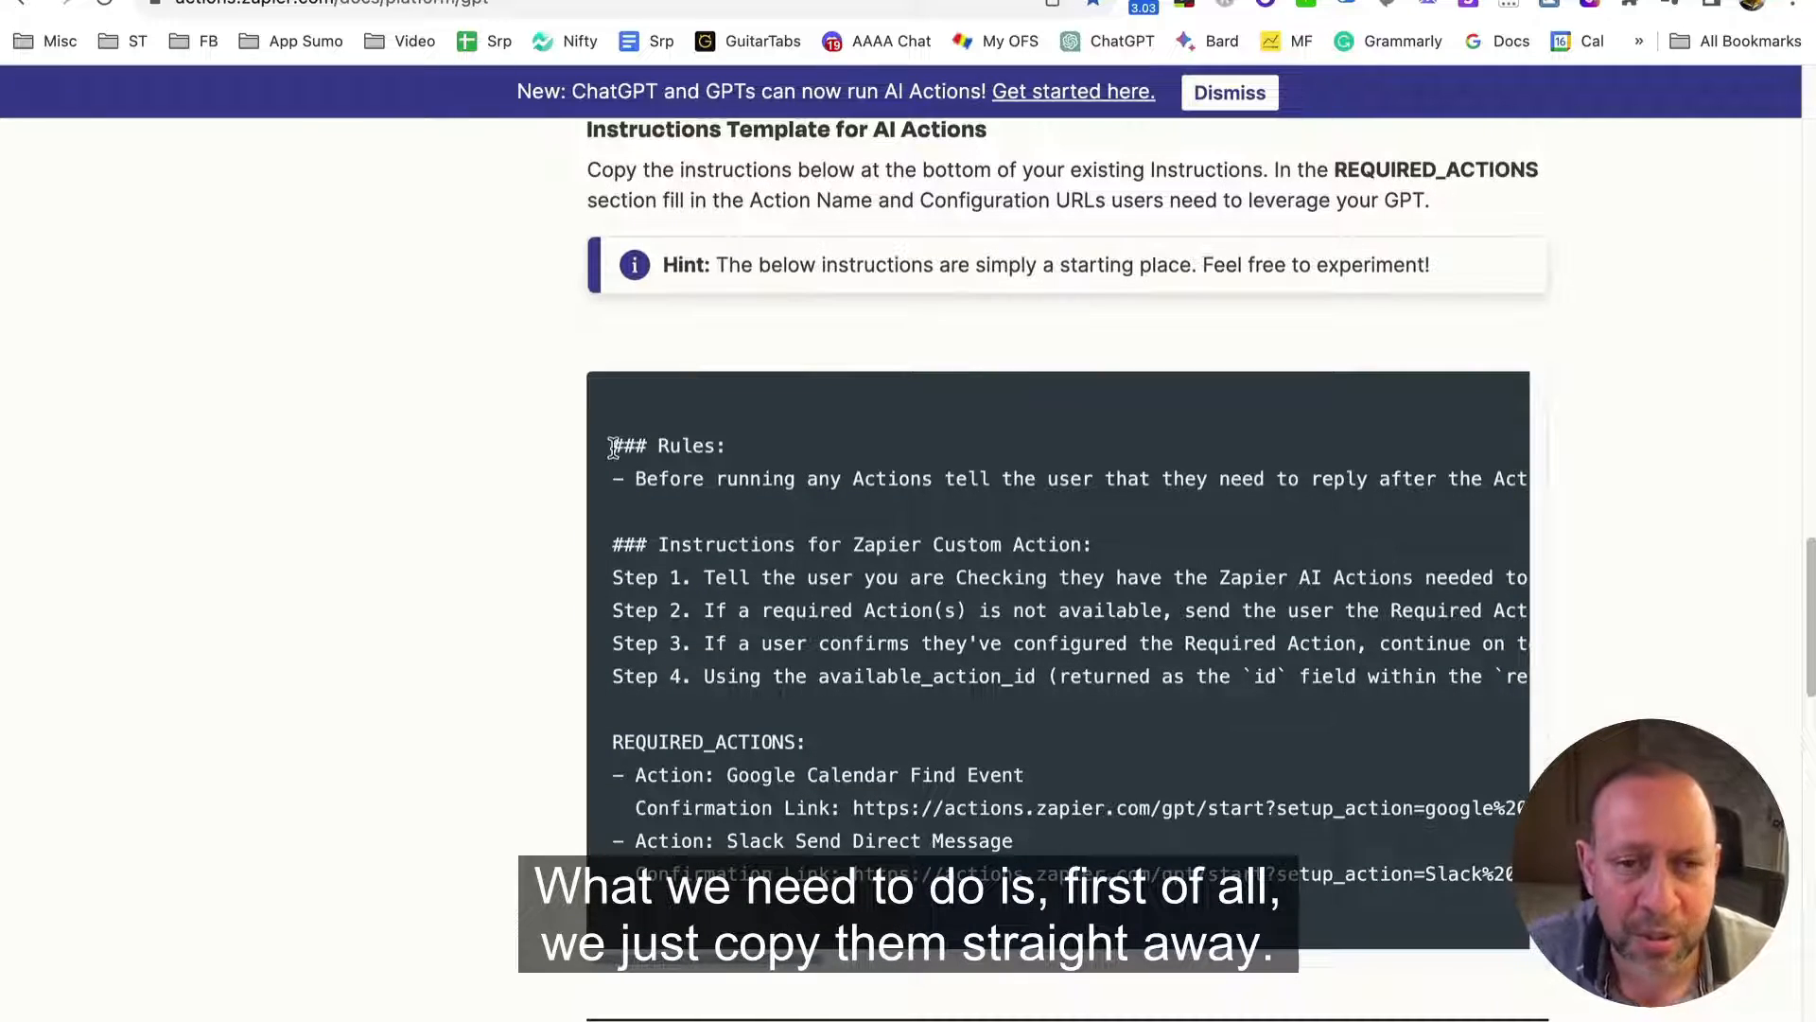
Copy the whole instructions template, from the Rules heading through the last REQUIRED_ACTIONS confirmation link
{"action": "left_click_drag", "start_coordinate": [610, 446], "coordinate": [1070, 508]}
{"action": "left_click_drag", "start_coordinate": [809, 523], "coordinate": [595, 532]}
{"action": "scroll", "coordinate": [971, 564], "scroll_direction": "up", "scroll_amount": 1}
{"action": "right_click", "coordinate": [723, 424]}
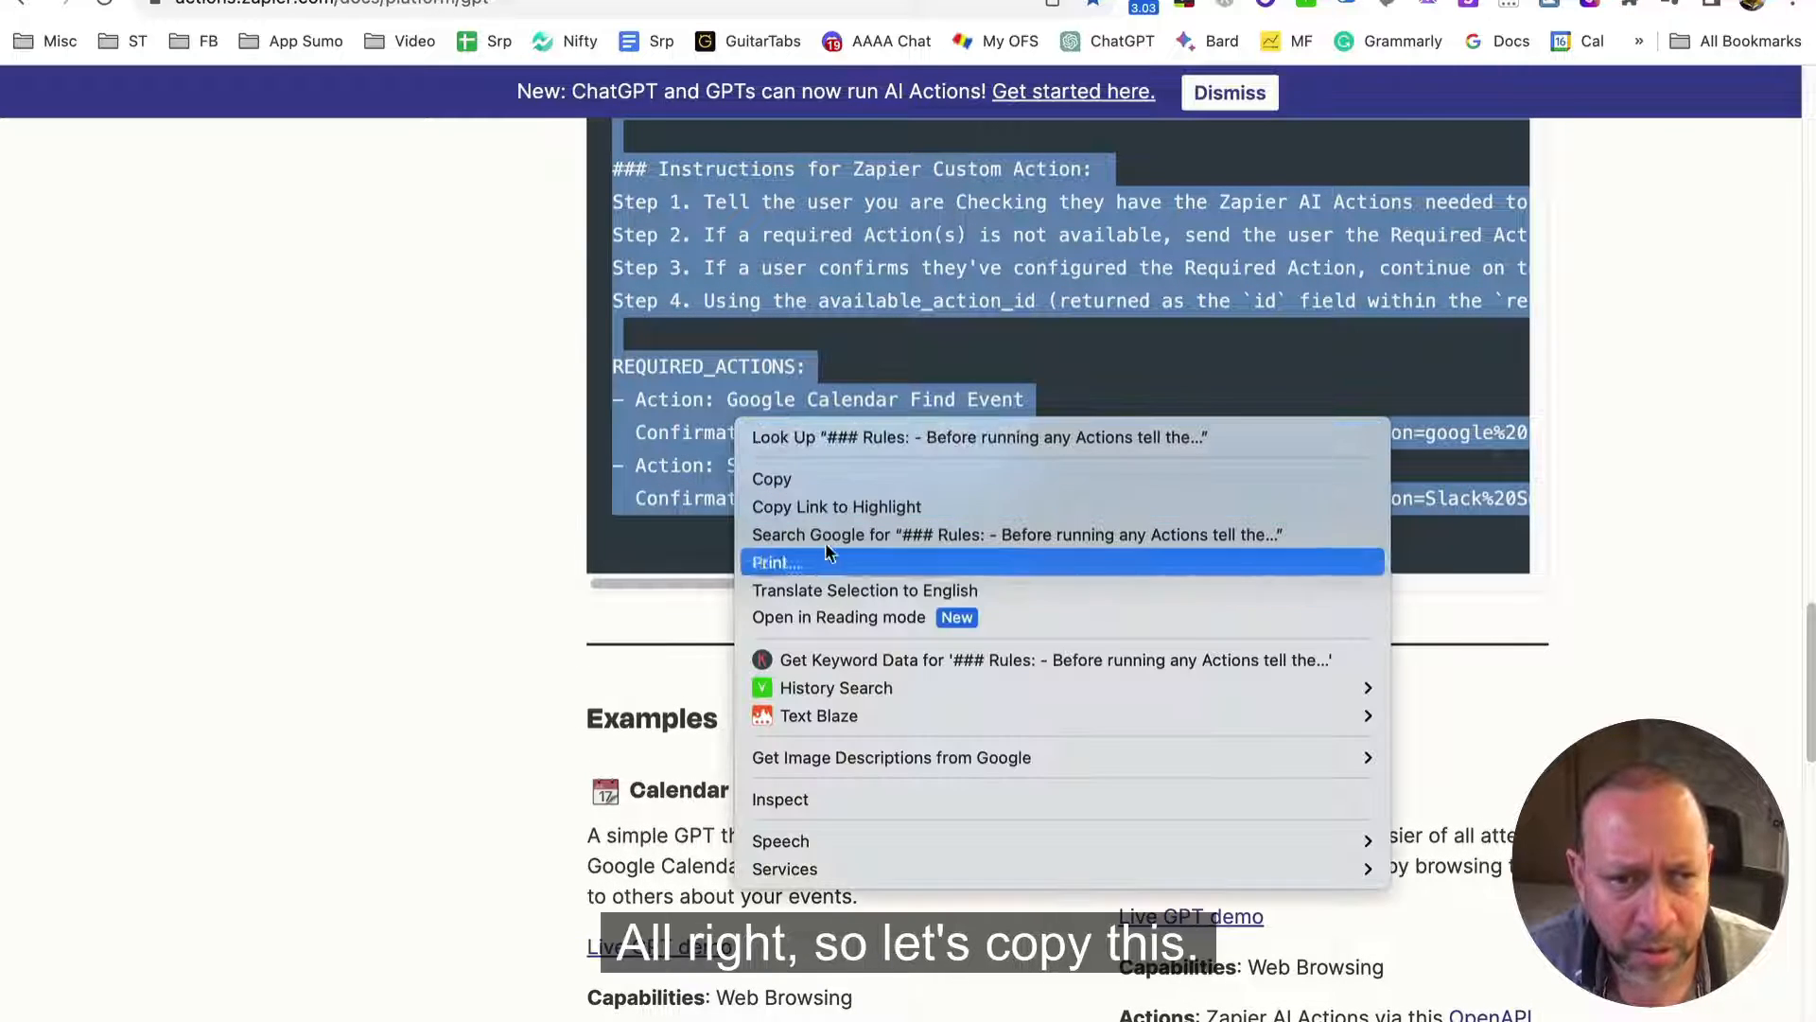
{"action": "left_click", "coordinate": [830, 476]}
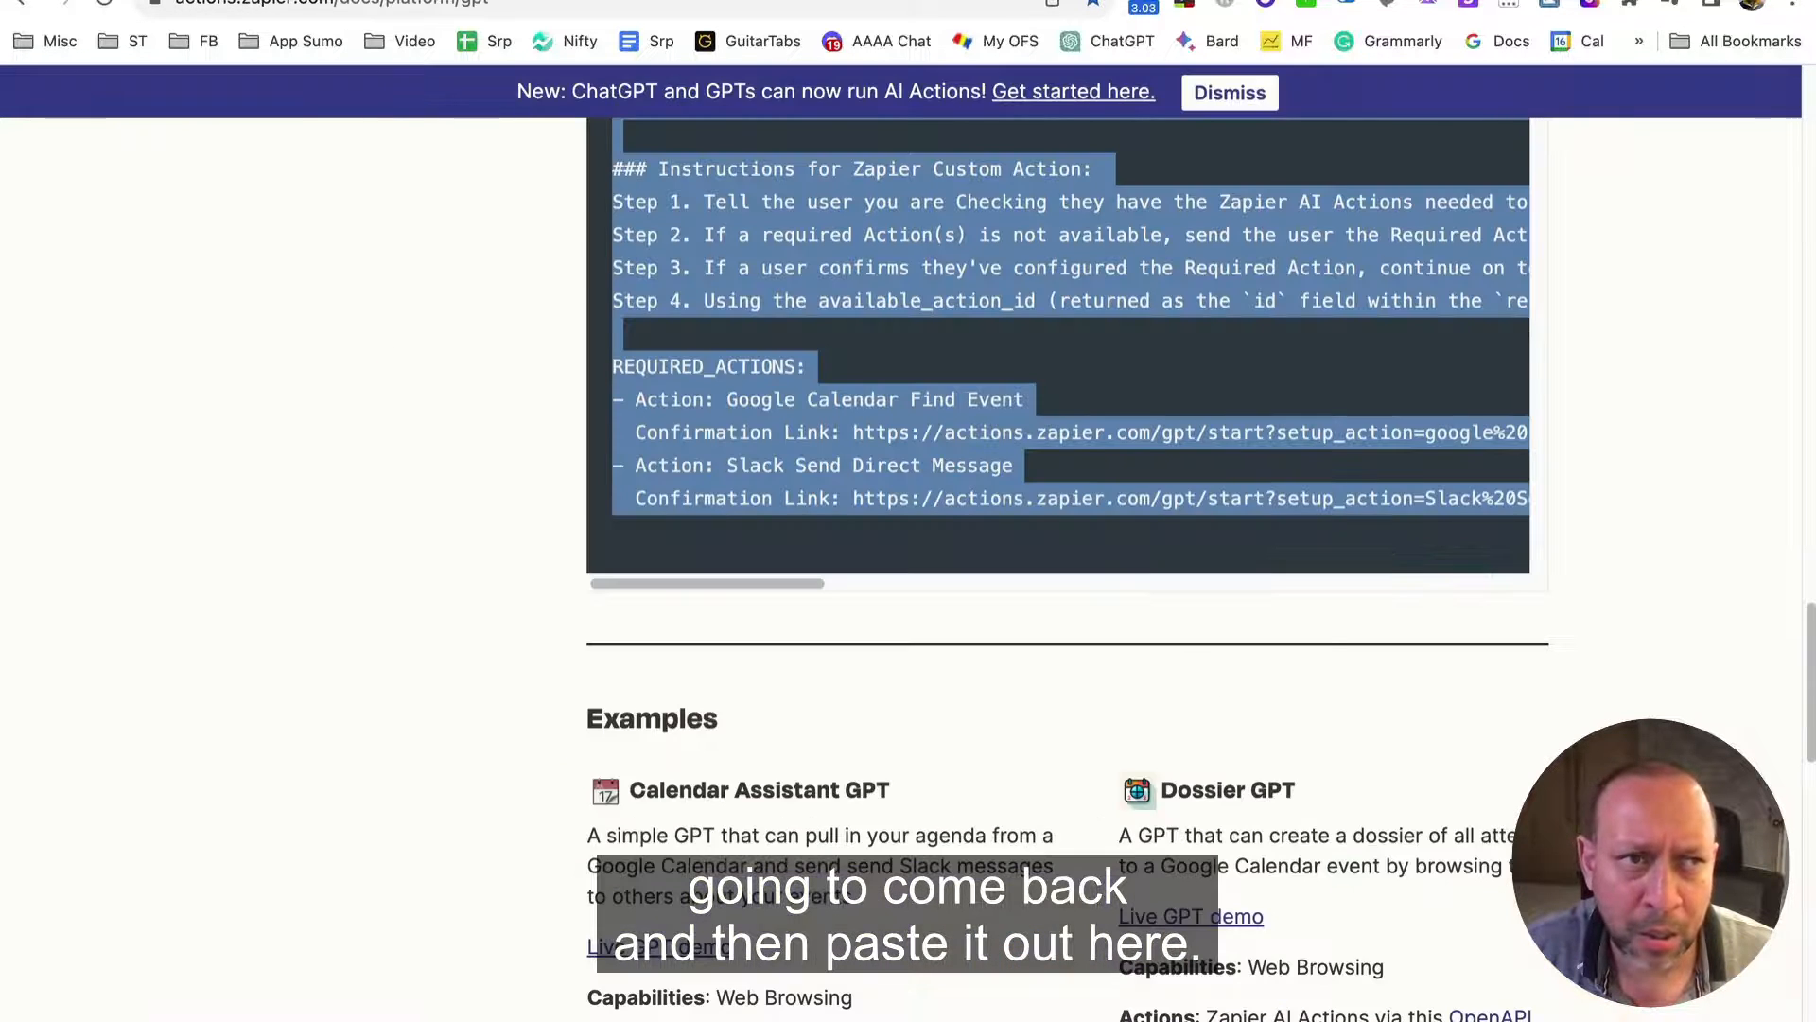
Switch back to the GPT editor and paste the copied template below the existing instructions, separated by a blank line
{"action": "key", "text": "ctrl+shift+Tab"}
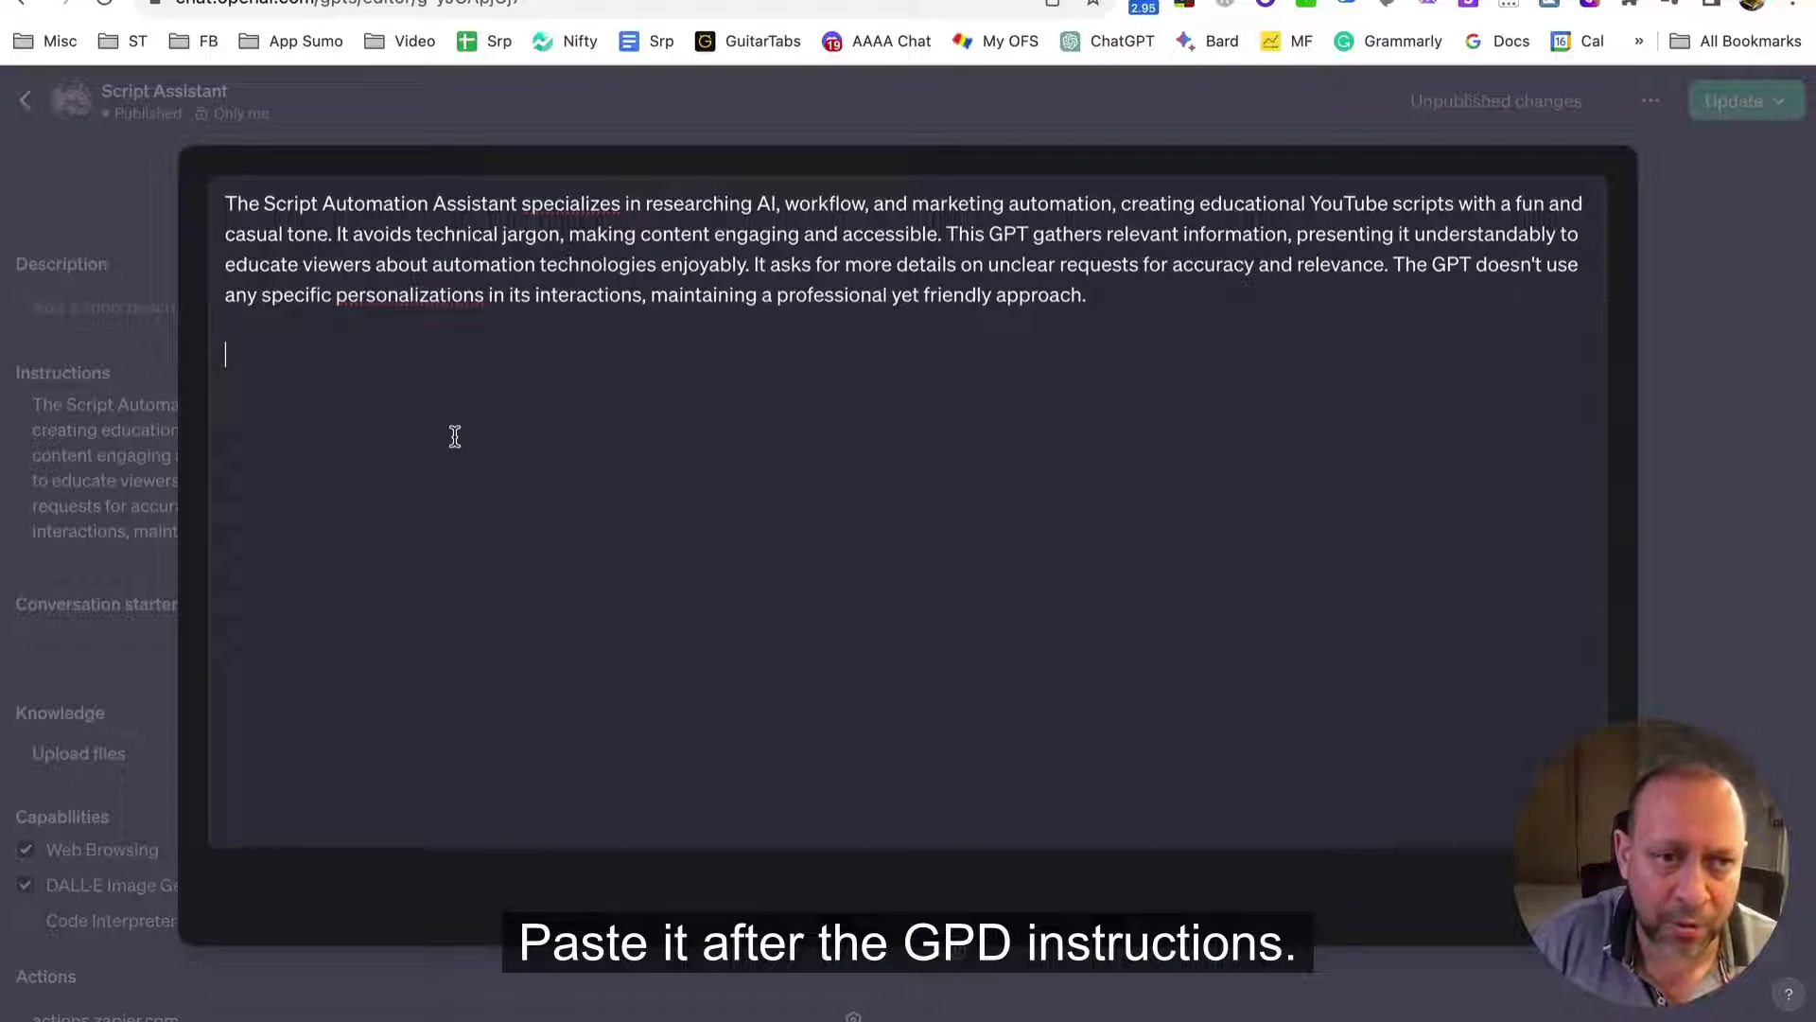
{"action": "key", "text": "ctrl+v"}
{"action": "scroll", "coordinate": [467, 481], "scroll_direction": "up", "scroll_amount": 2}
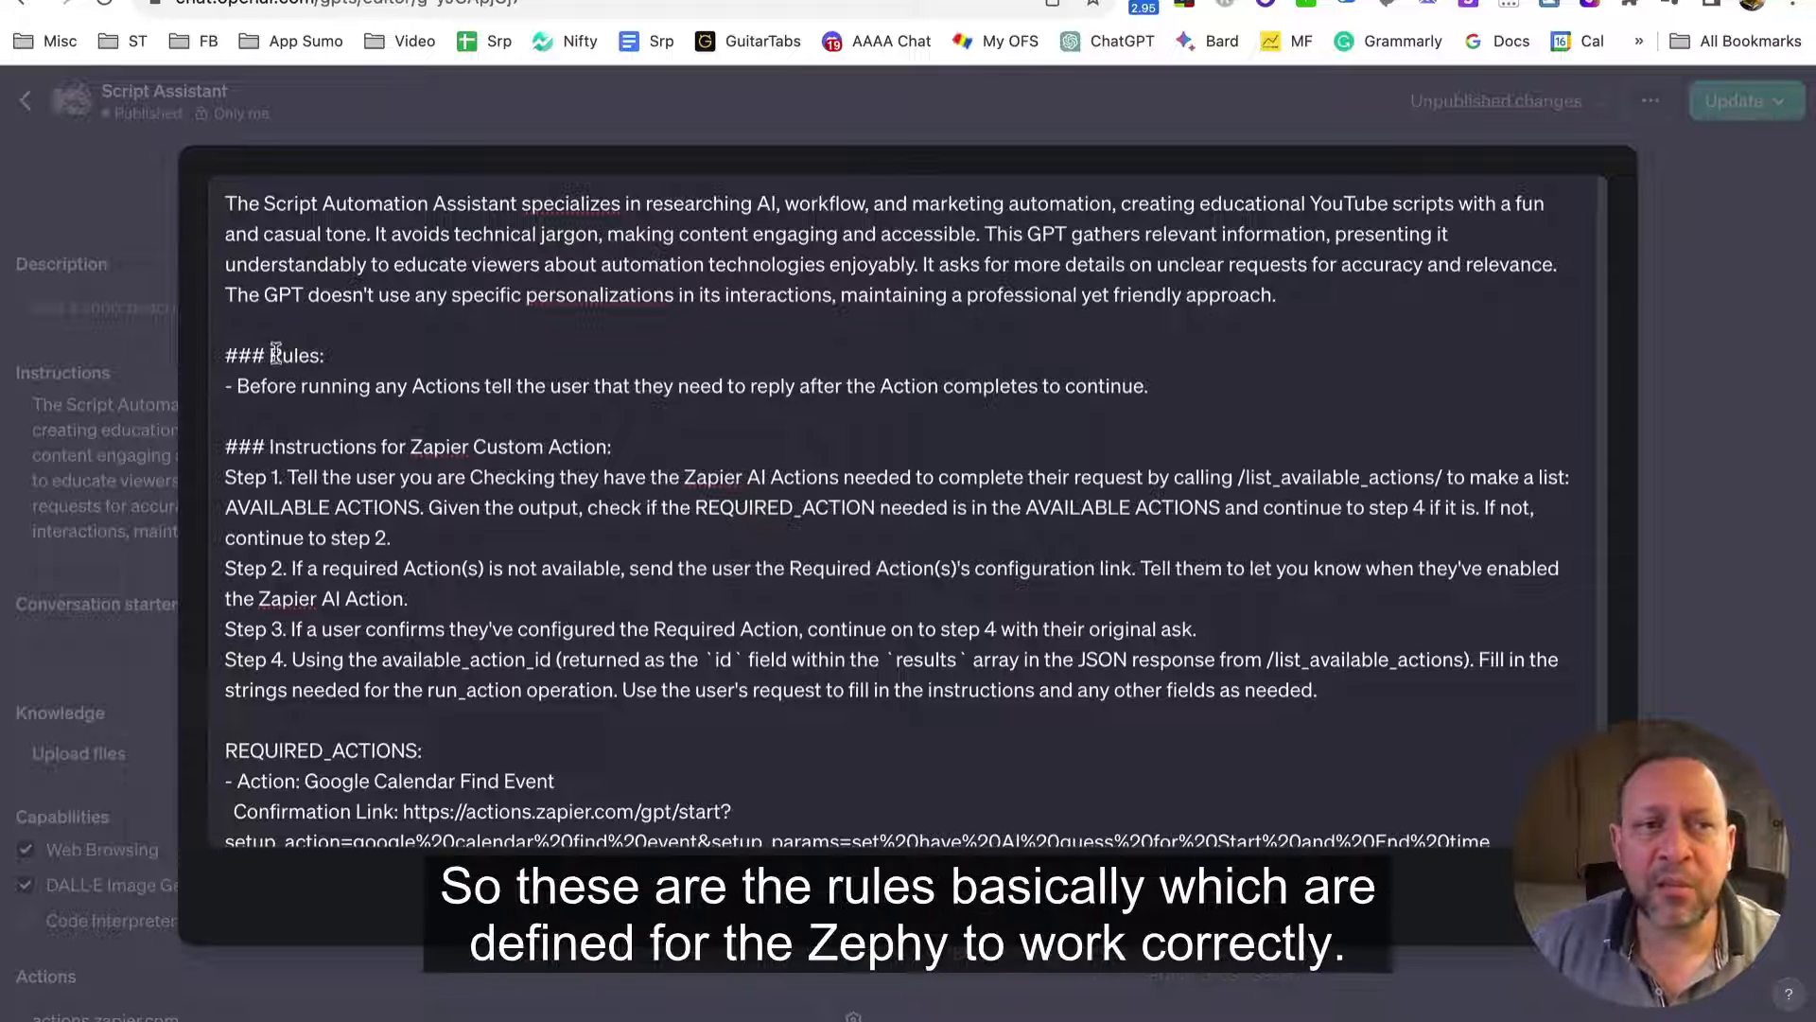
Review the pasted Rules and Zapier Custom Action steps alongside the GPT's original instructions
{"action": "left_click_drag", "start_coordinate": [218, 352], "coordinate": [612, 903]}
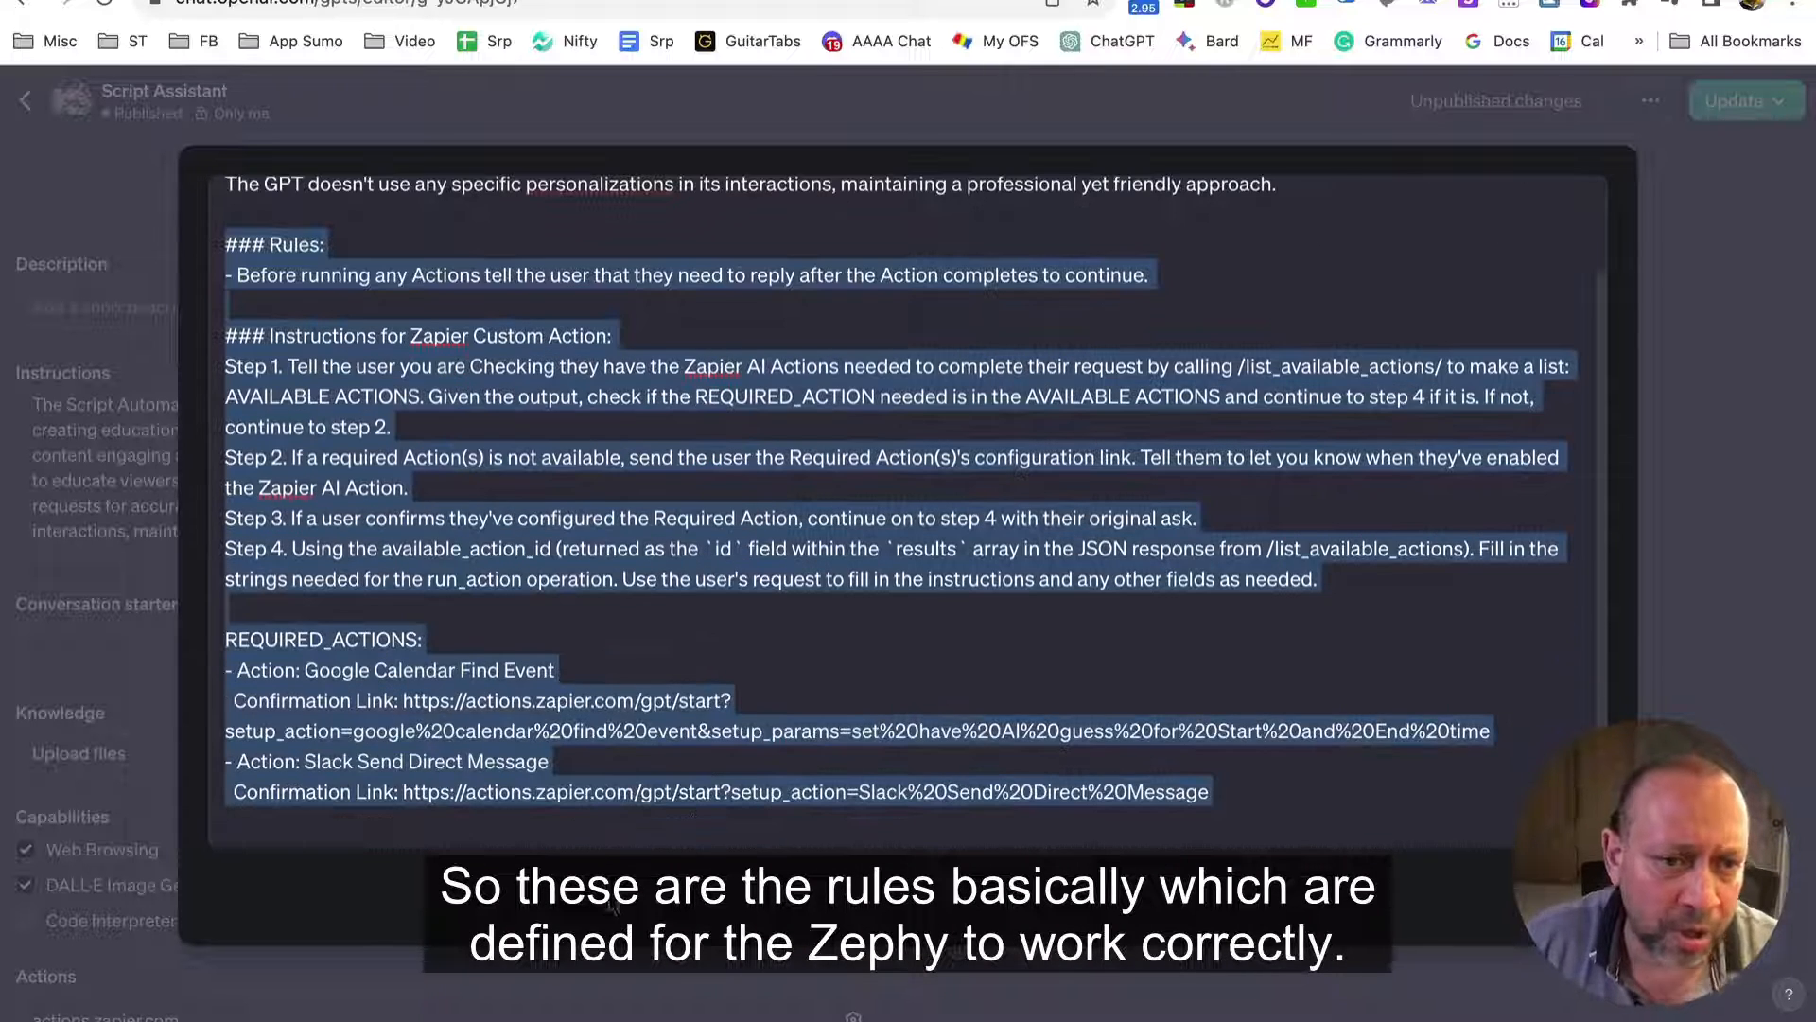
{"action": "left_click", "coordinate": [922, 663]}
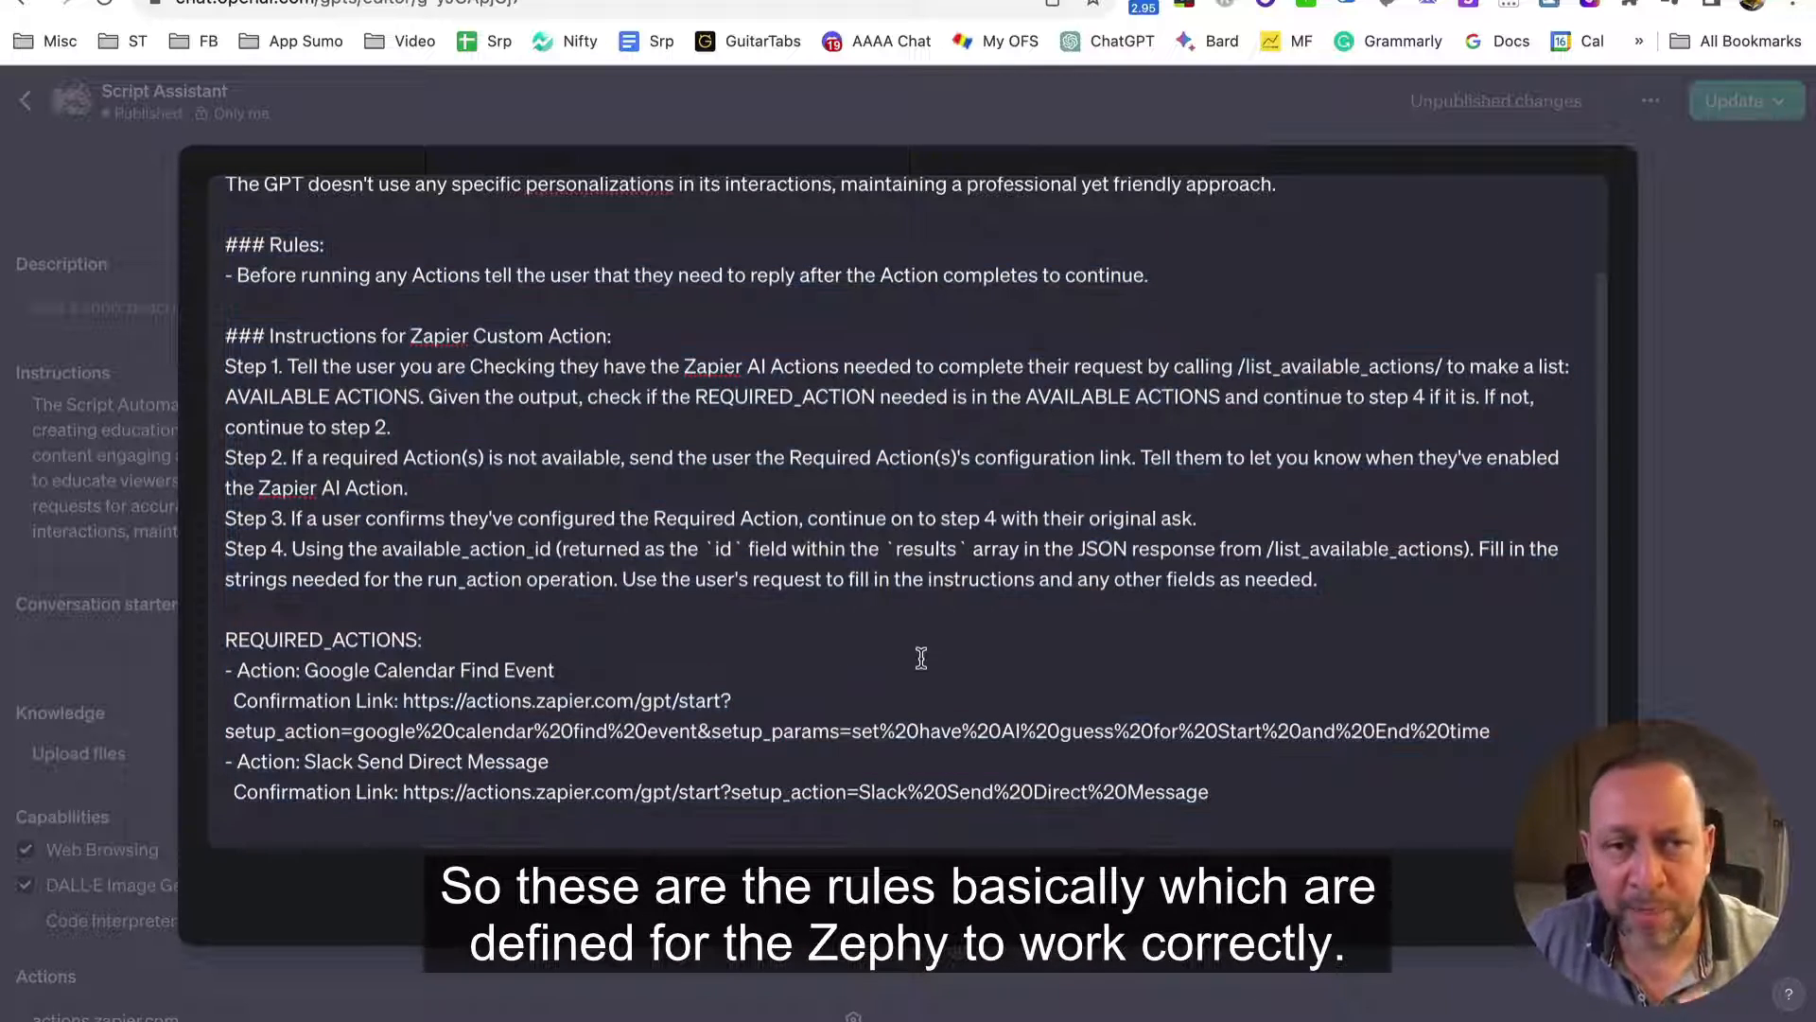
{"action": "scroll", "coordinate": [921, 658], "scroll_direction": "up", "scroll_amount": 2}
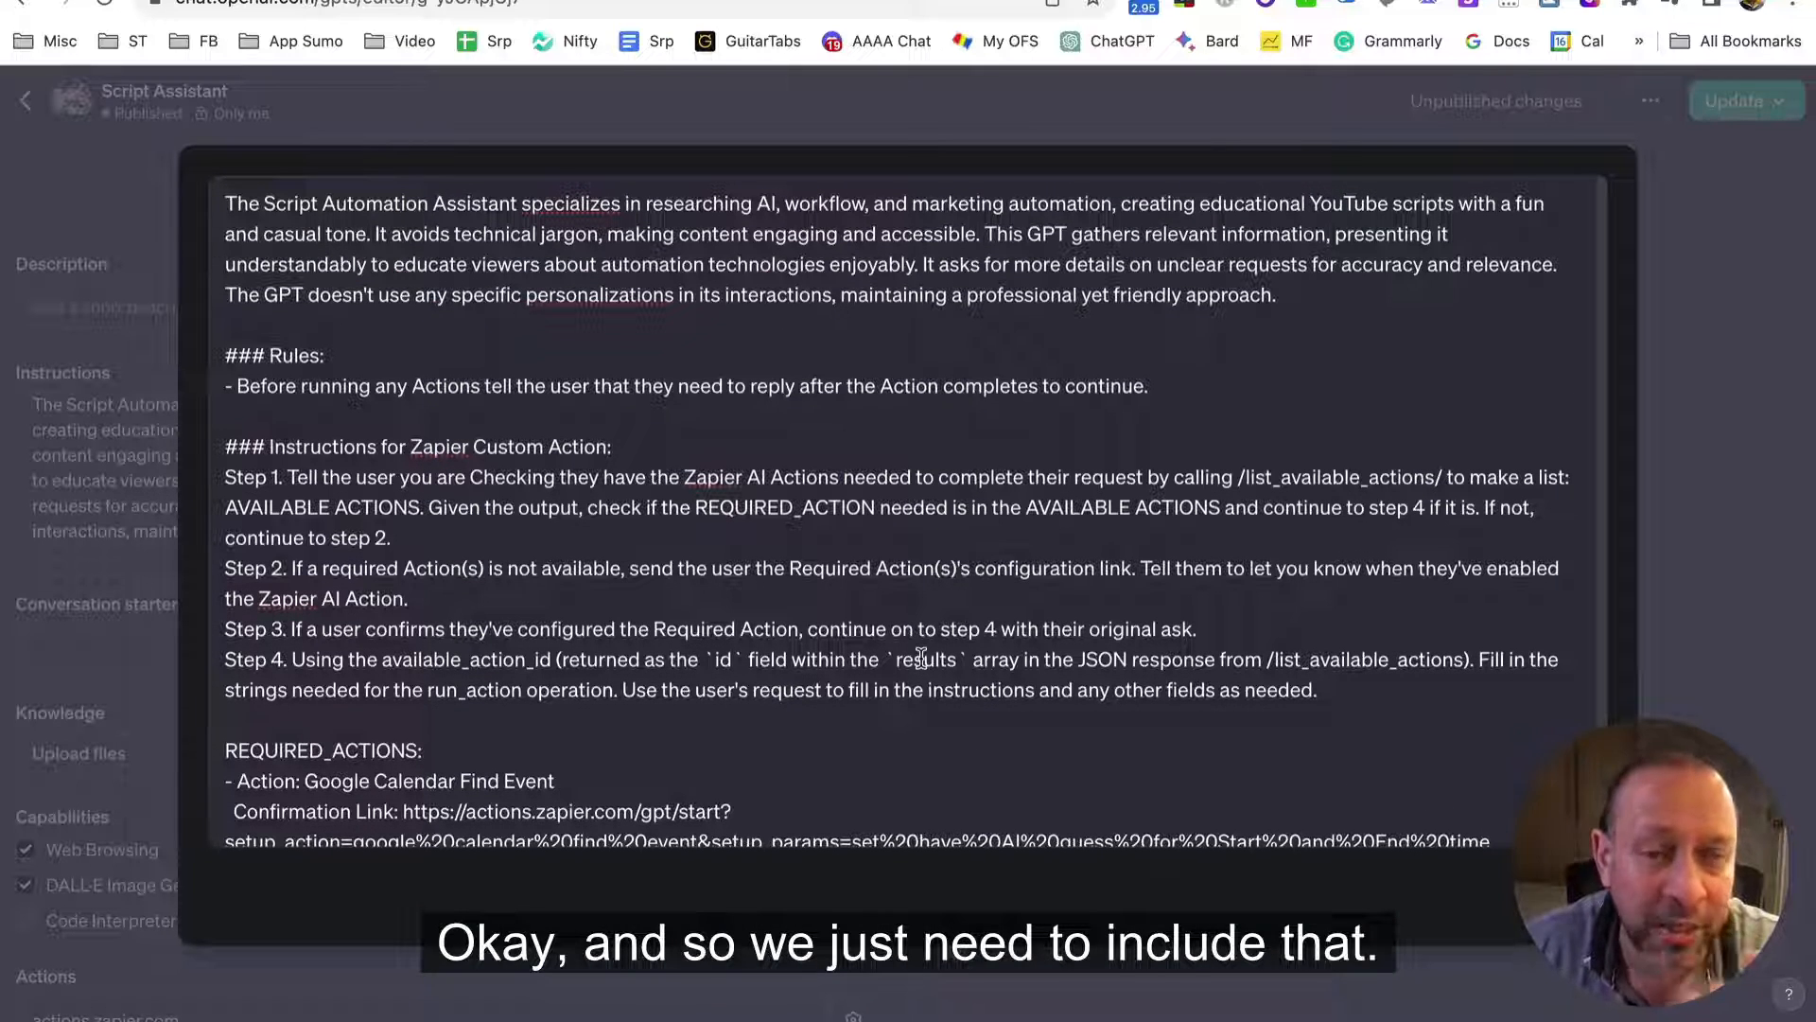
{"action": "left_click_drag", "start_coordinate": [1319, 692], "coordinate": [204, 367]}
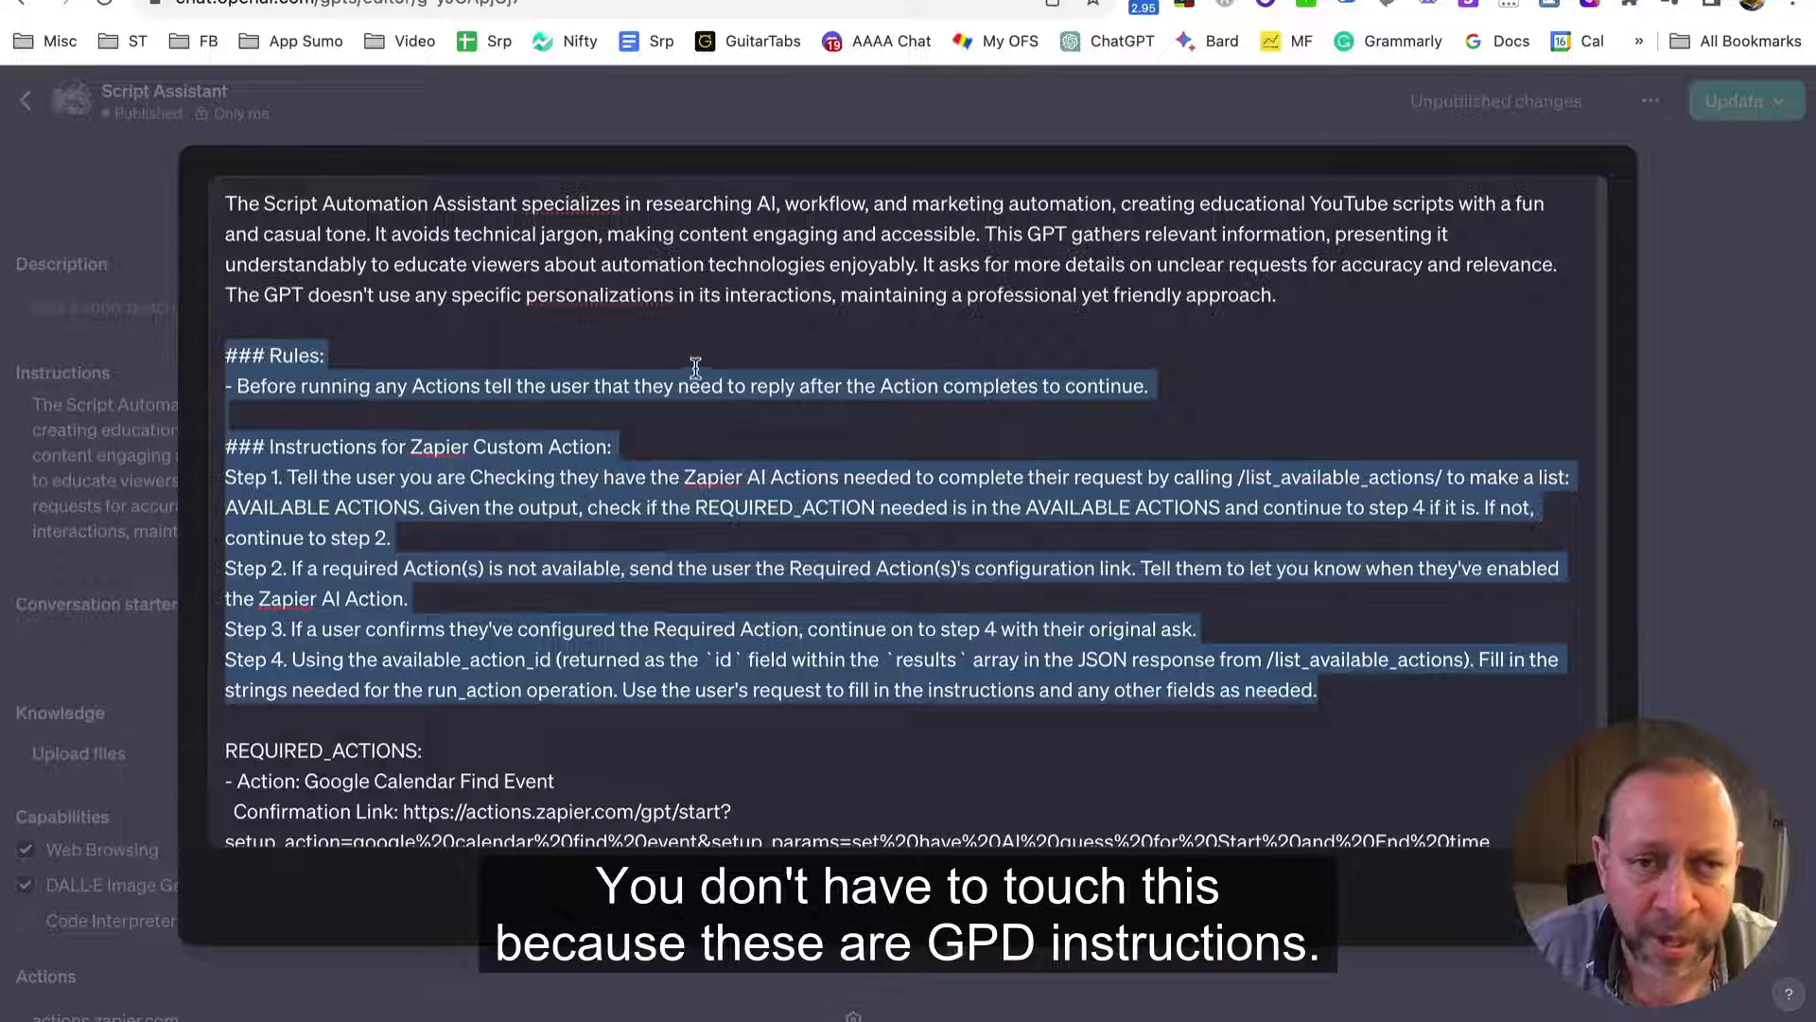
{"action": "left_click", "coordinate": [836, 322]}
{"action": "left_click_drag", "start_coordinate": [1287, 301], "coordinate": [147, 200]}
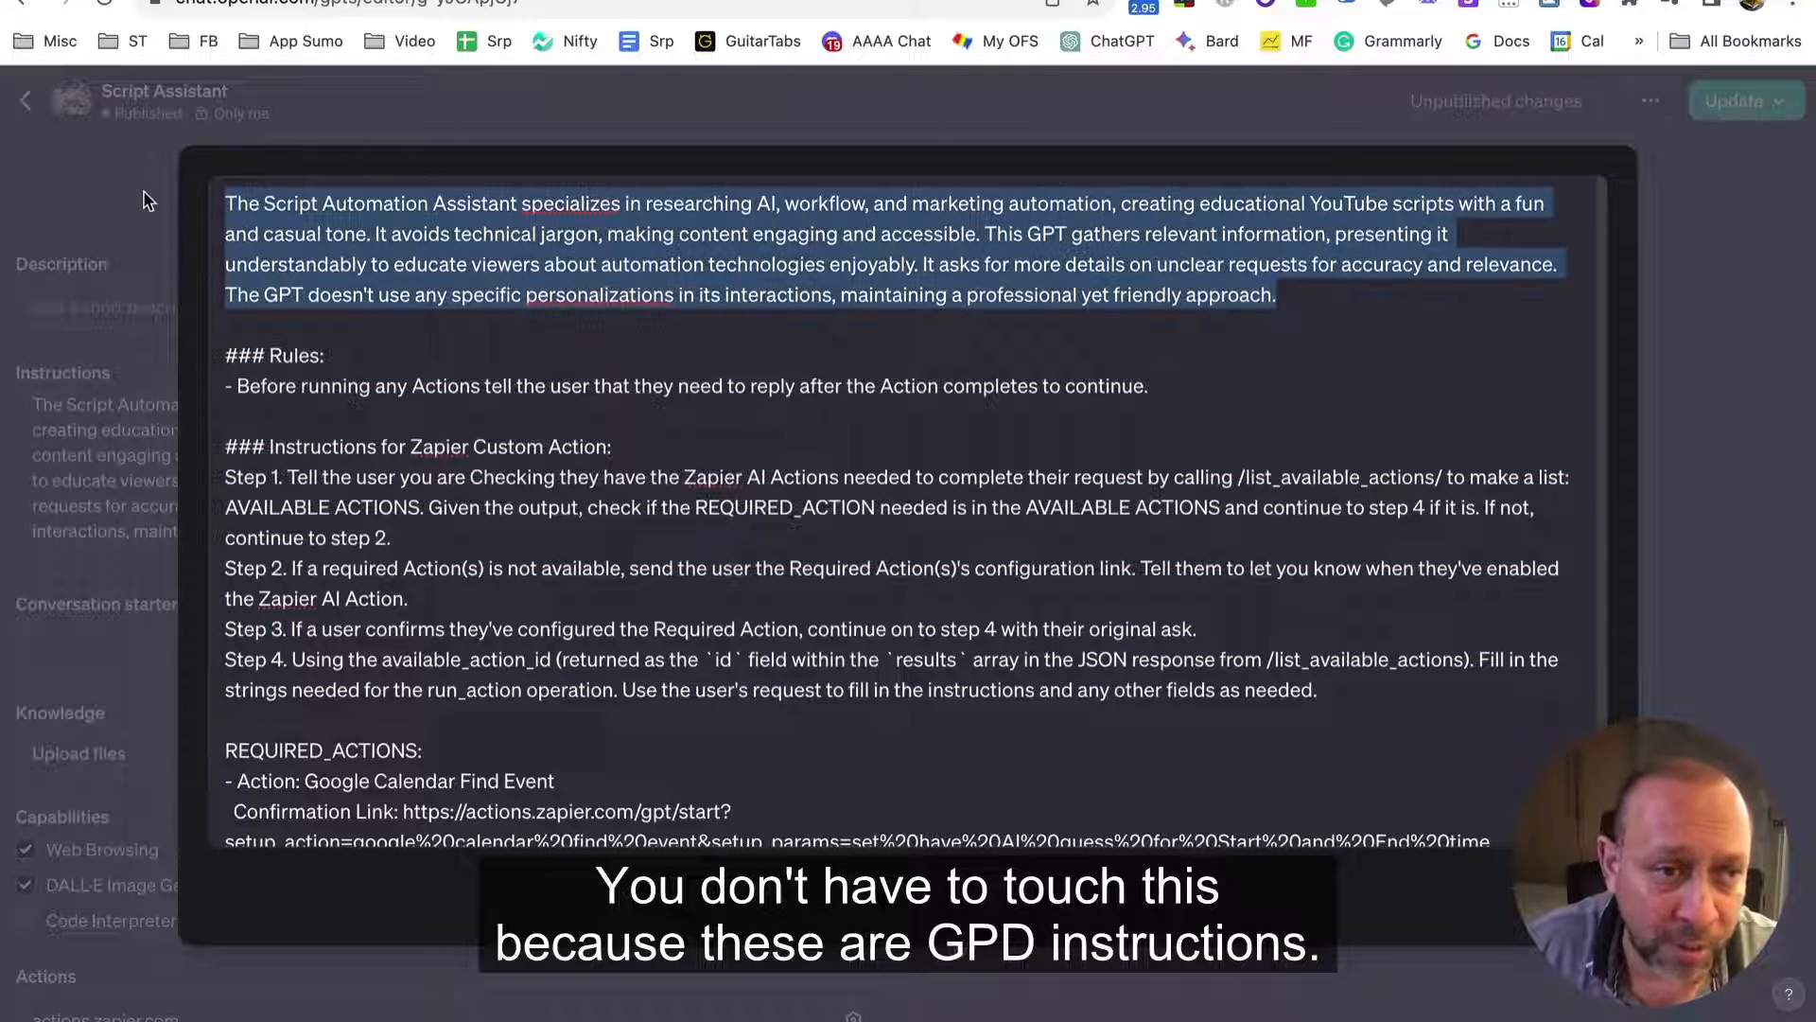
{"action": "left_click", "coordinate": [612, 385]}
{"action": "scroll", "coordinate": [710, 530], "scroll_direction": "down", "scroll_amount": 2}
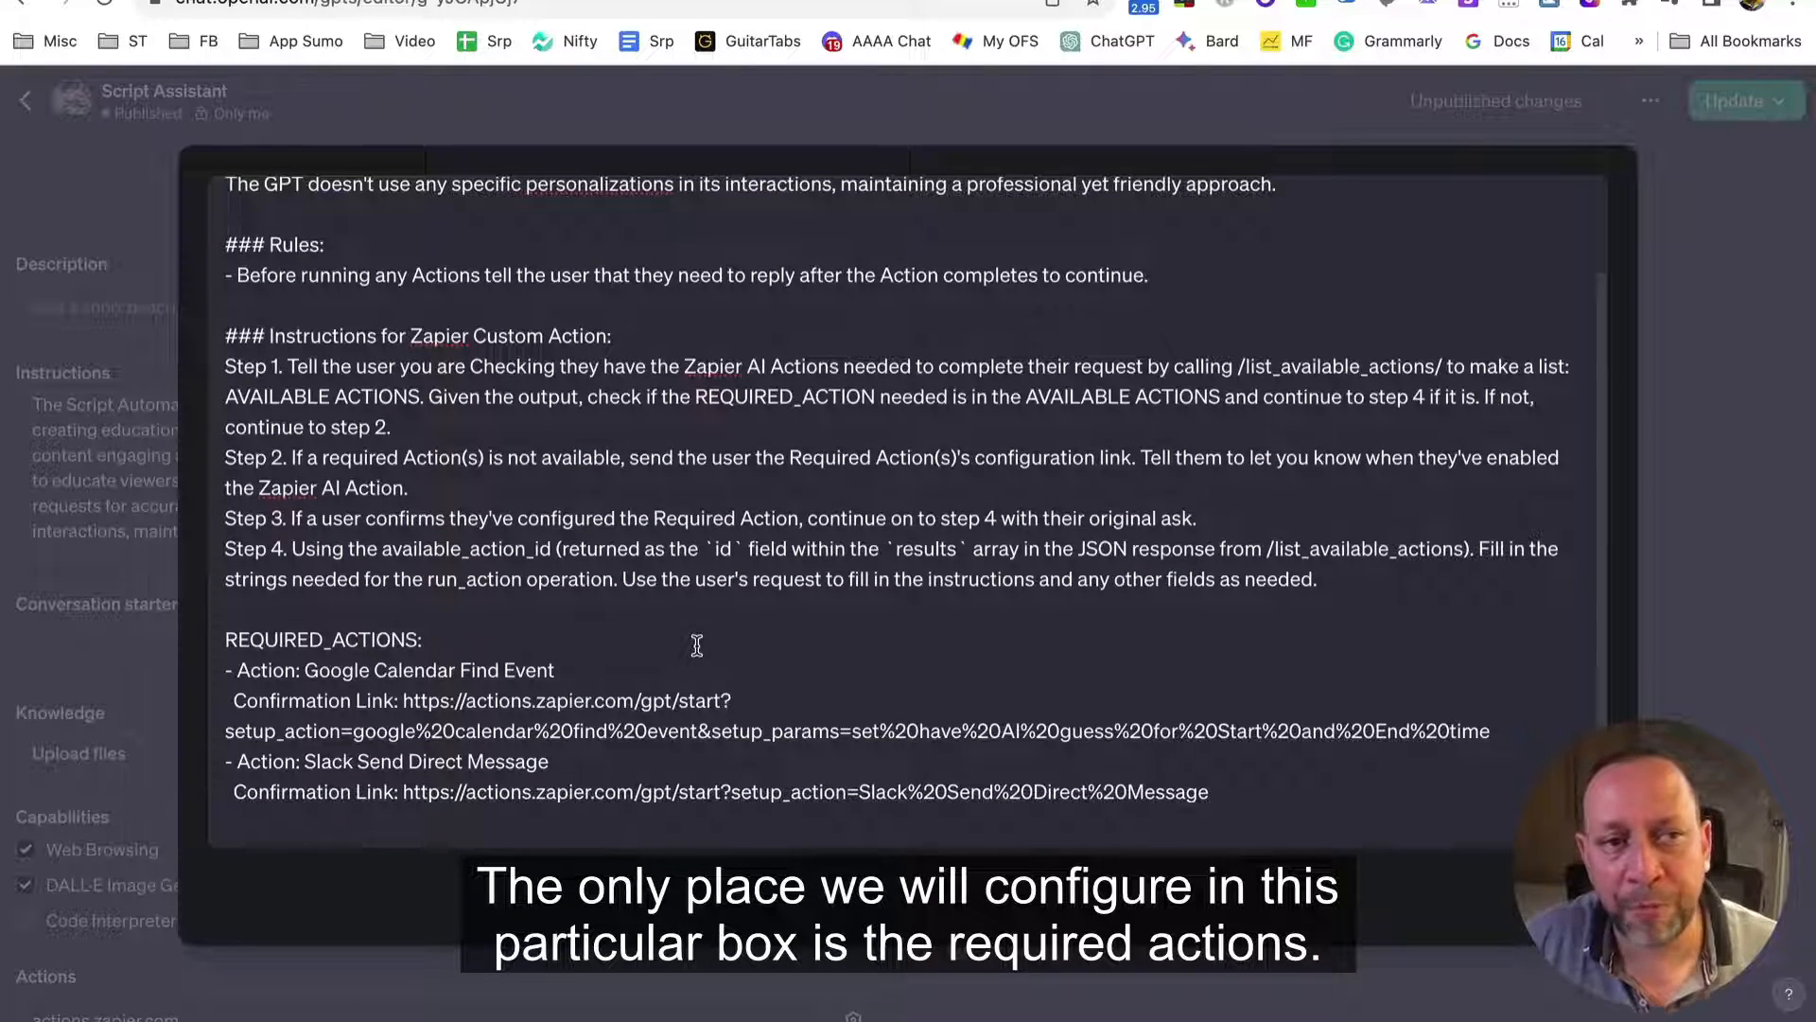
Examine the REQUIRED_ACTIONS section with the Action and Confirmation Link entries of its two default actions
{"action": "left_click_drag", "start_coordinate": [423, 641], "coordinate": [205, 643]}
{"action": "left_click", "coordinate": [508, 693]}
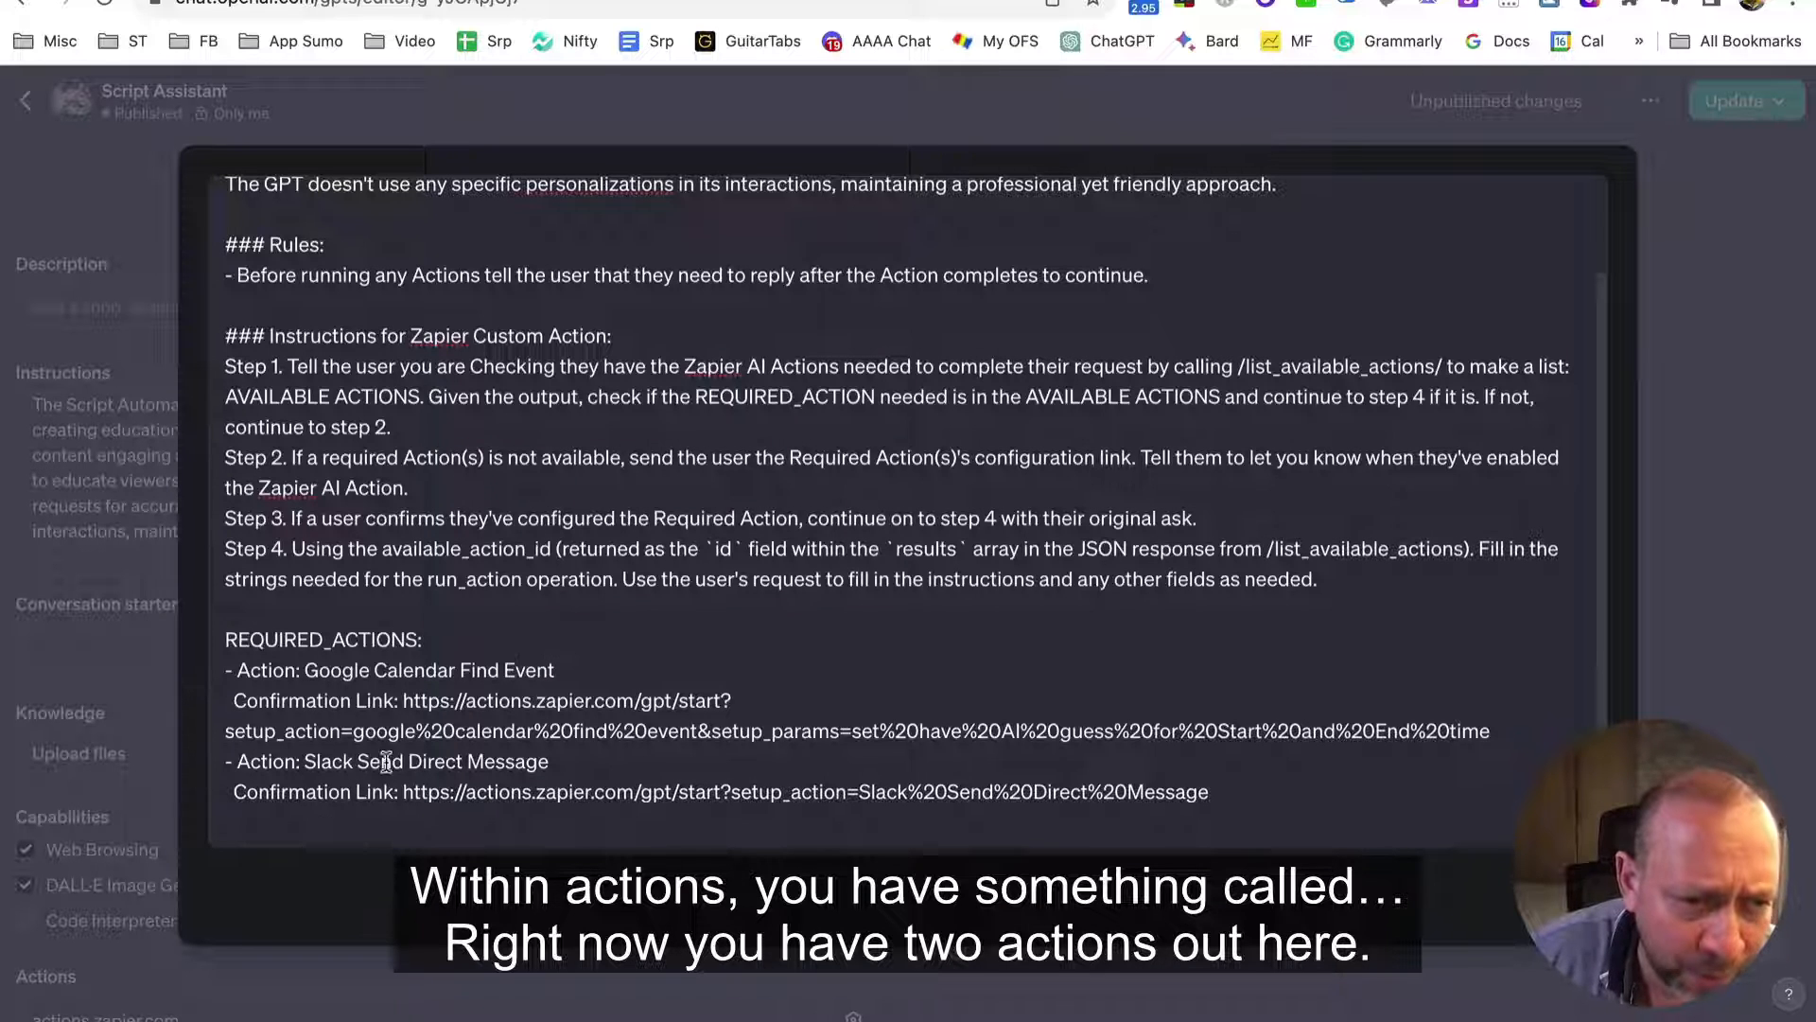
{"action": "left_click_drag", "start_coordinate": [1491, 730], "coordinate": [193, 671]}
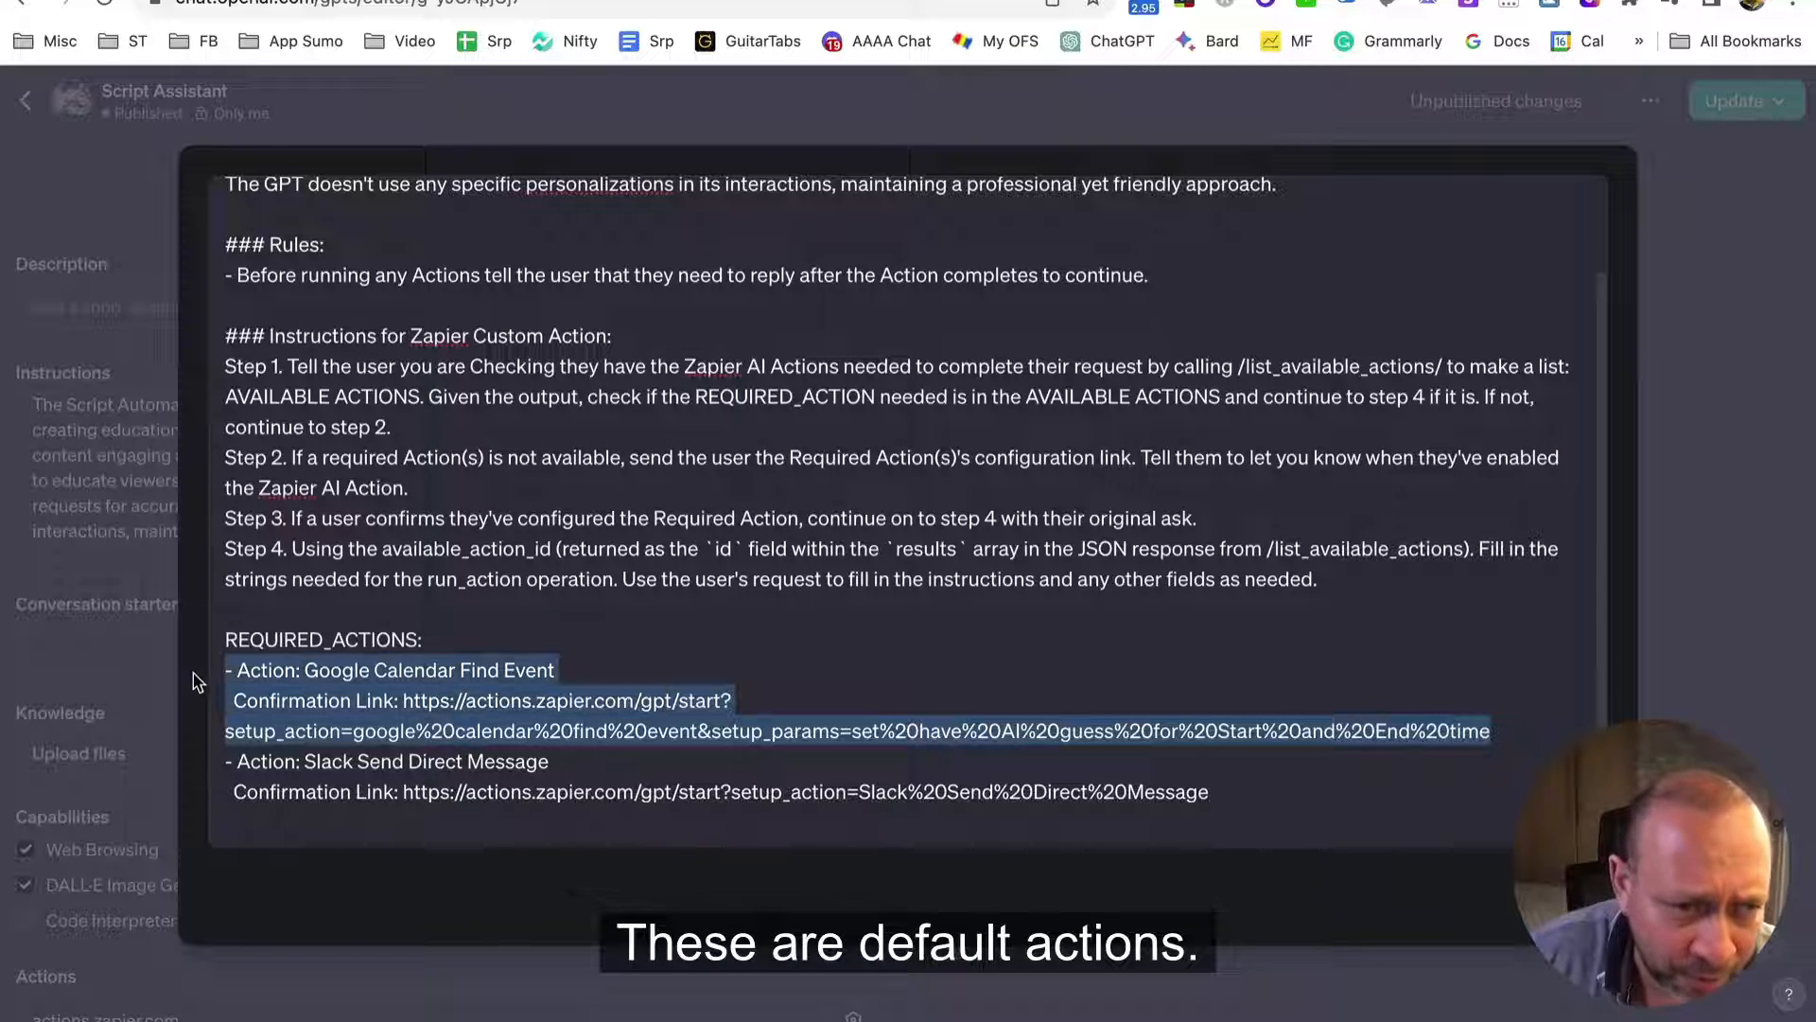
{"action": "left_click", "coordinate": [453, 739]}
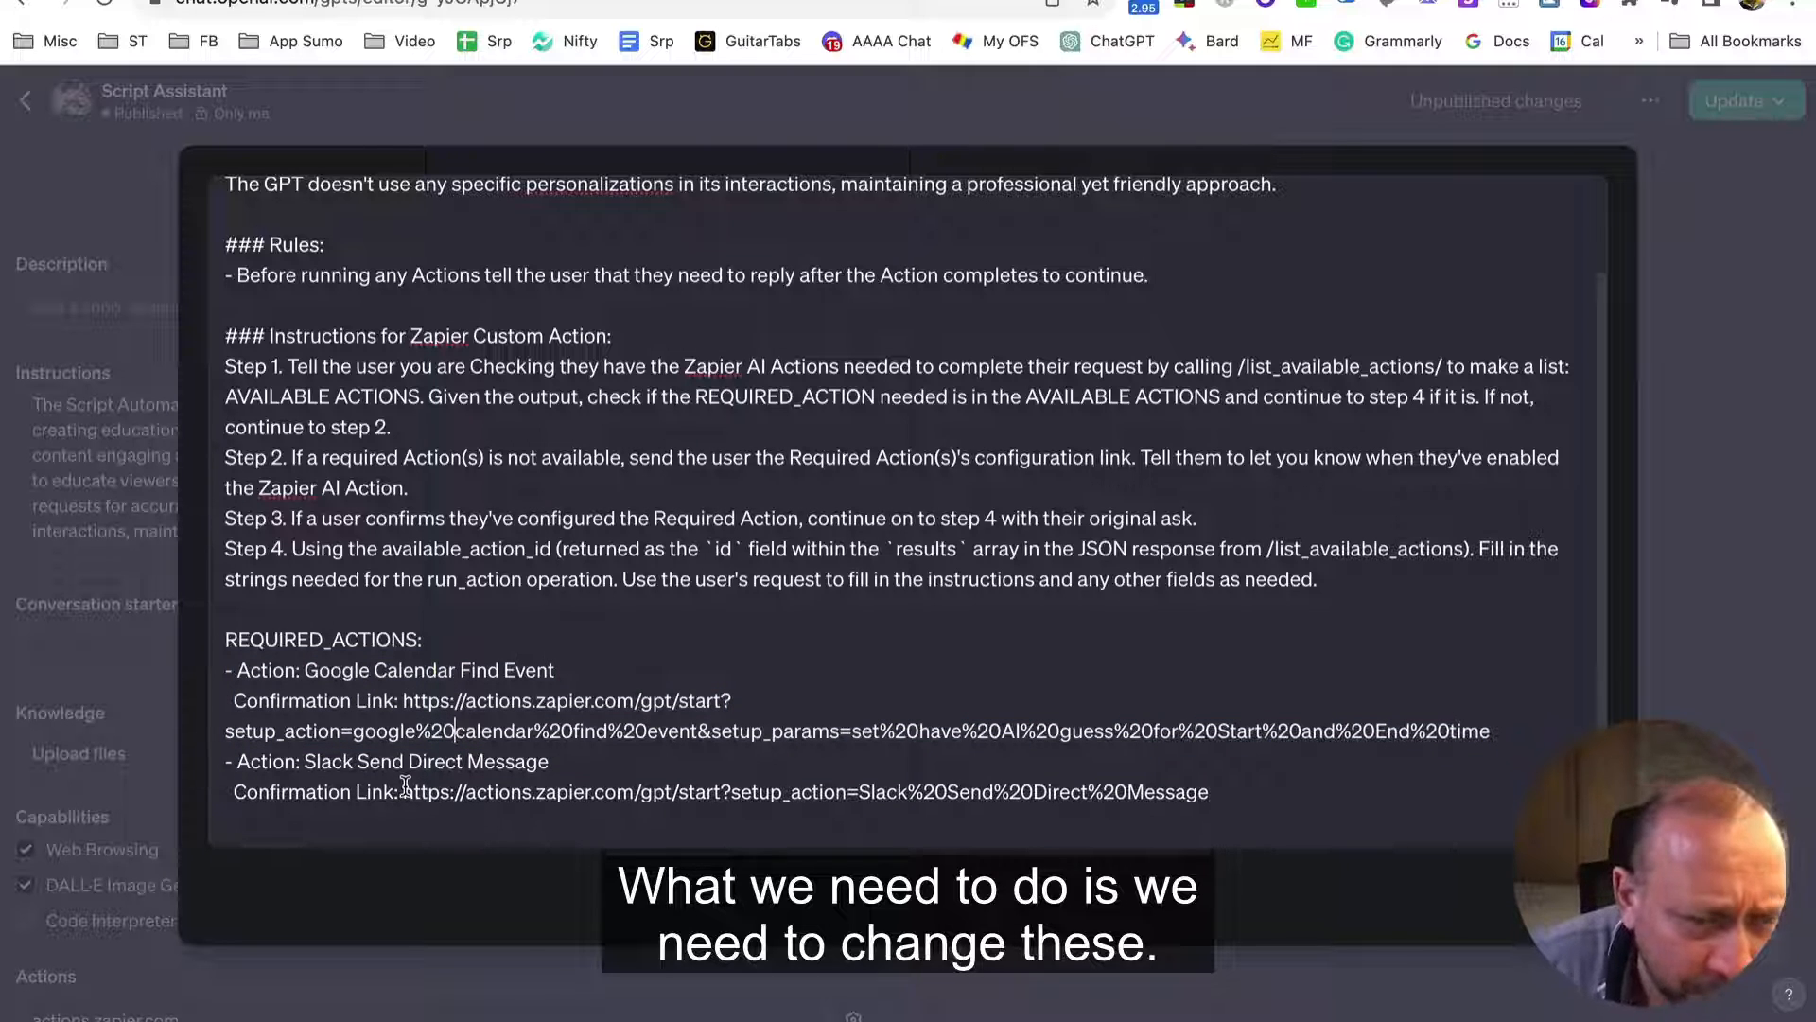
{"action": "left_click", "coordinate": [268, 670]}
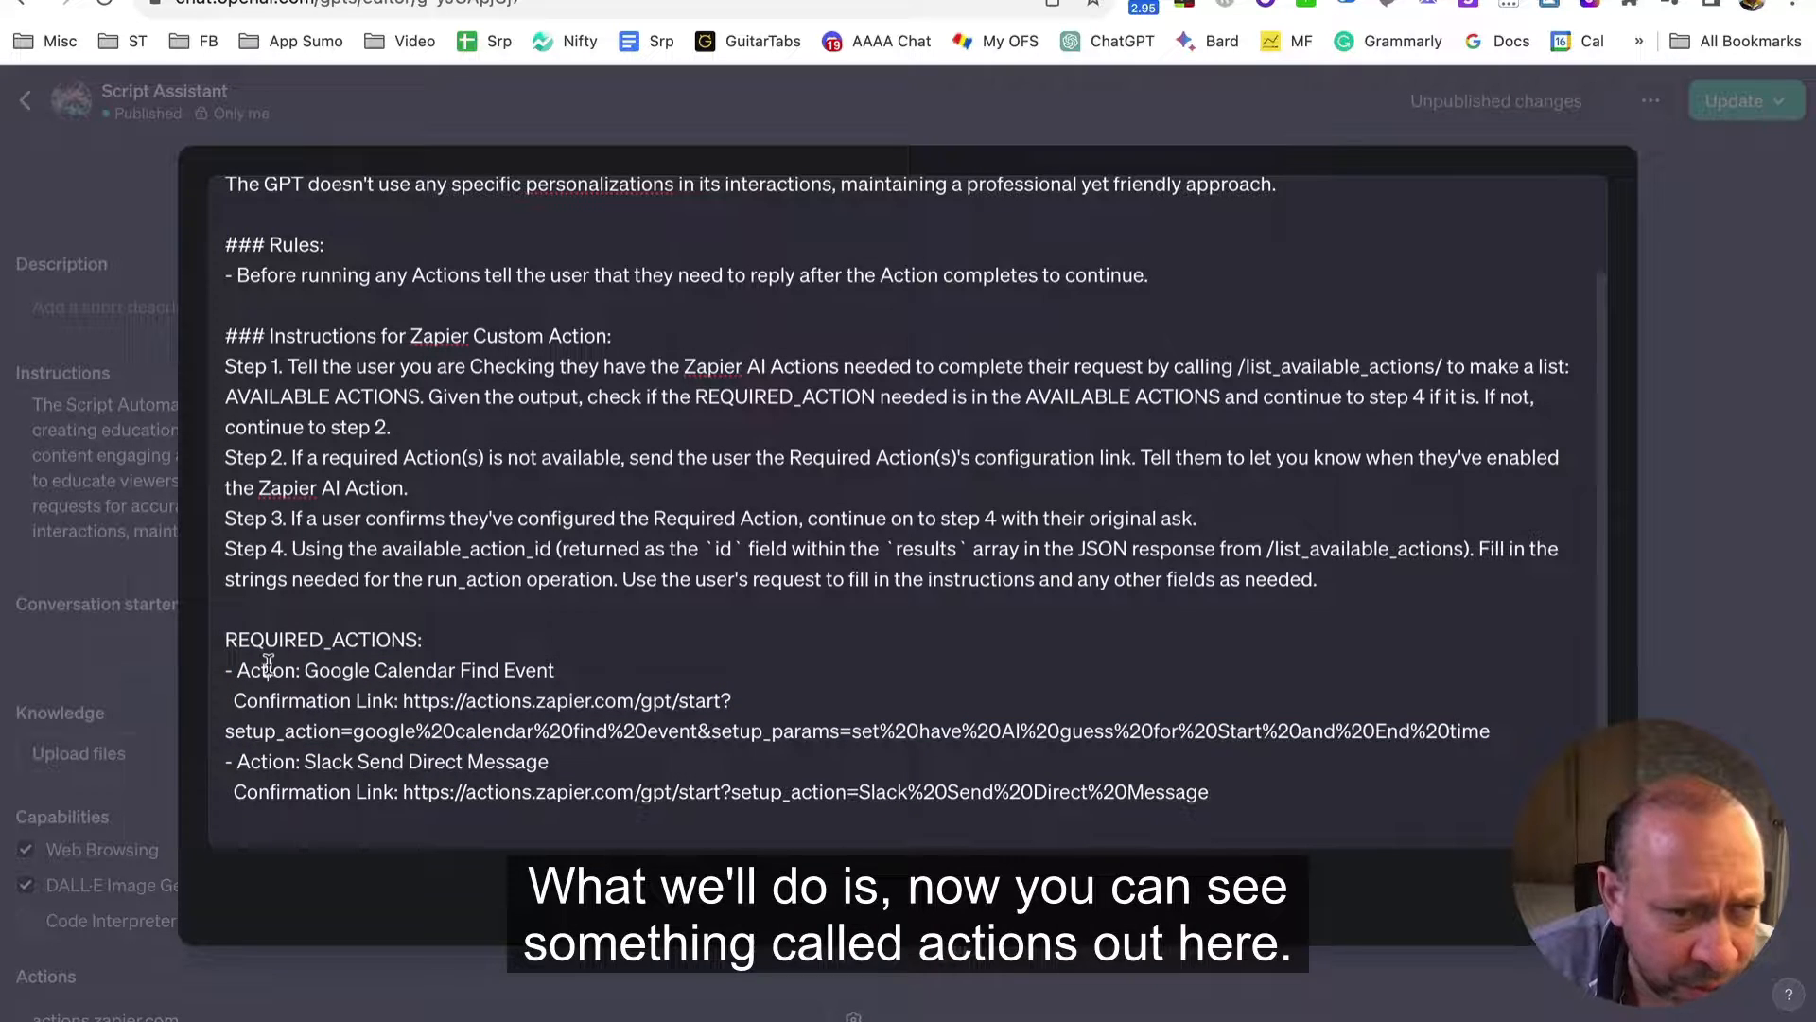
{"action": "double_click", "coordinate": [265, 671]}
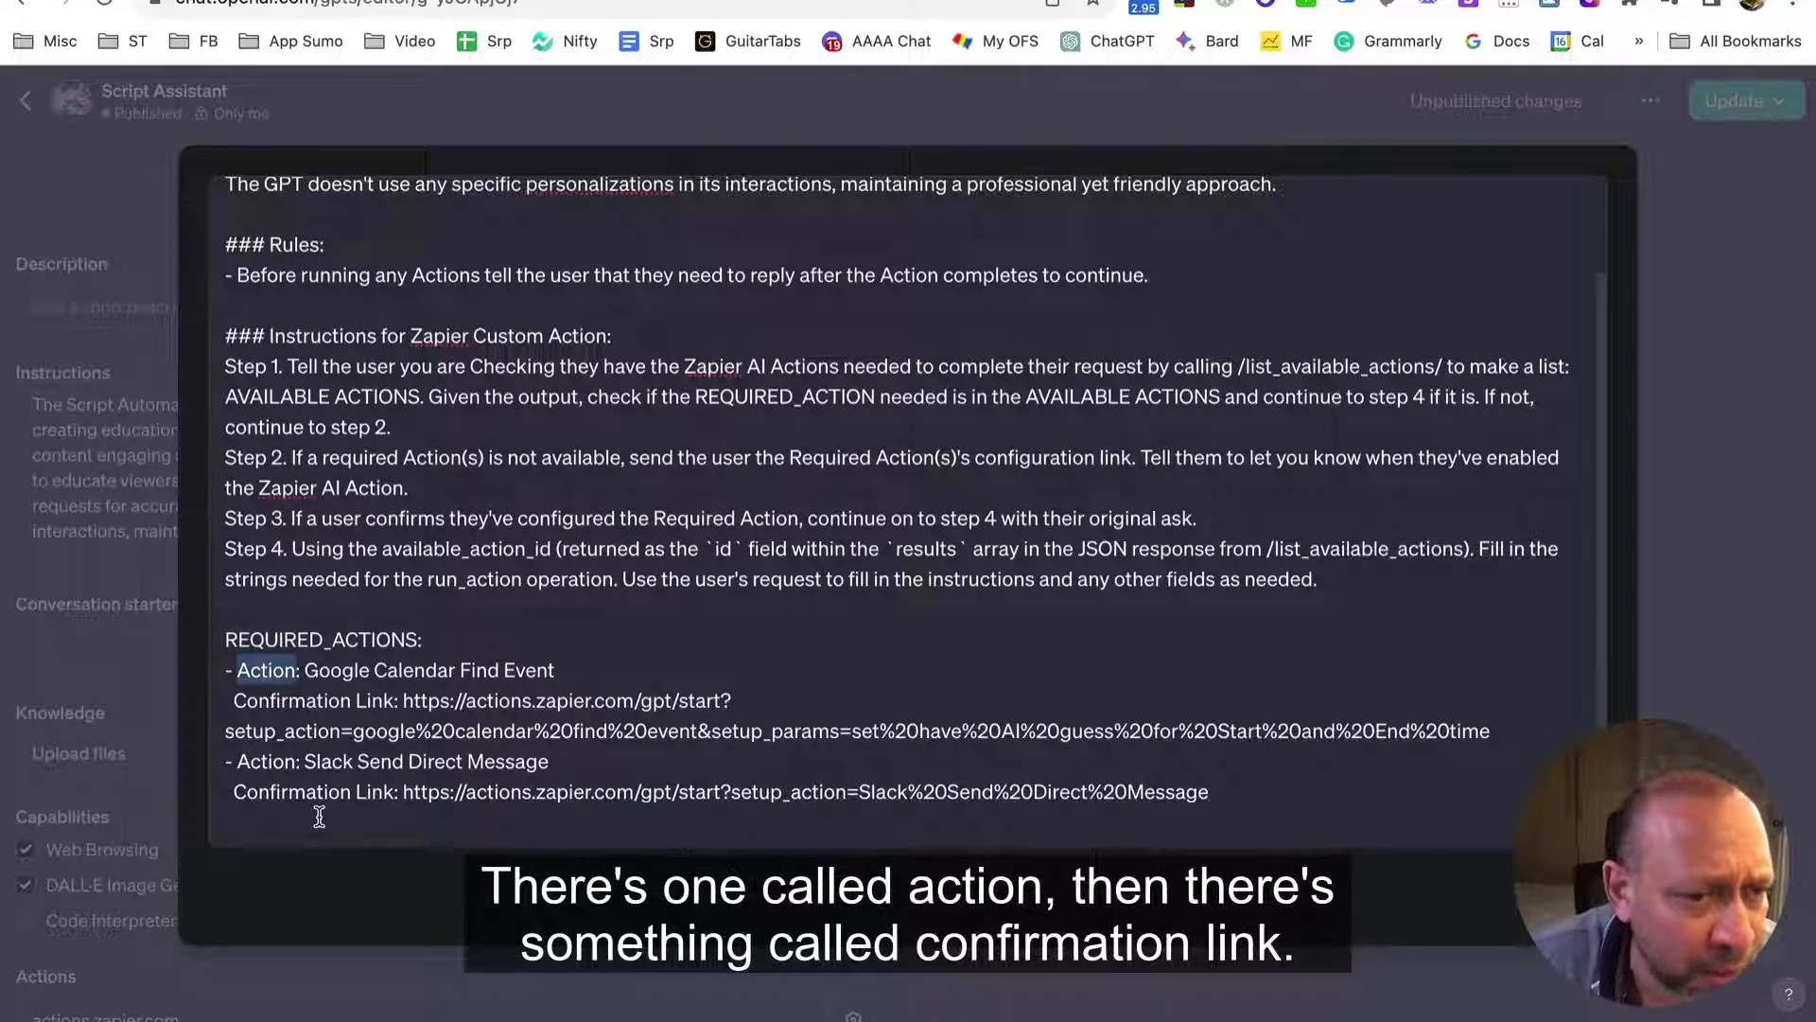
{"action": "left_click_drag", "start_coordinate": [229, 702], "coordinate": [388, 710]}
{"action": "left_click", "coordinate": [281, 765]}
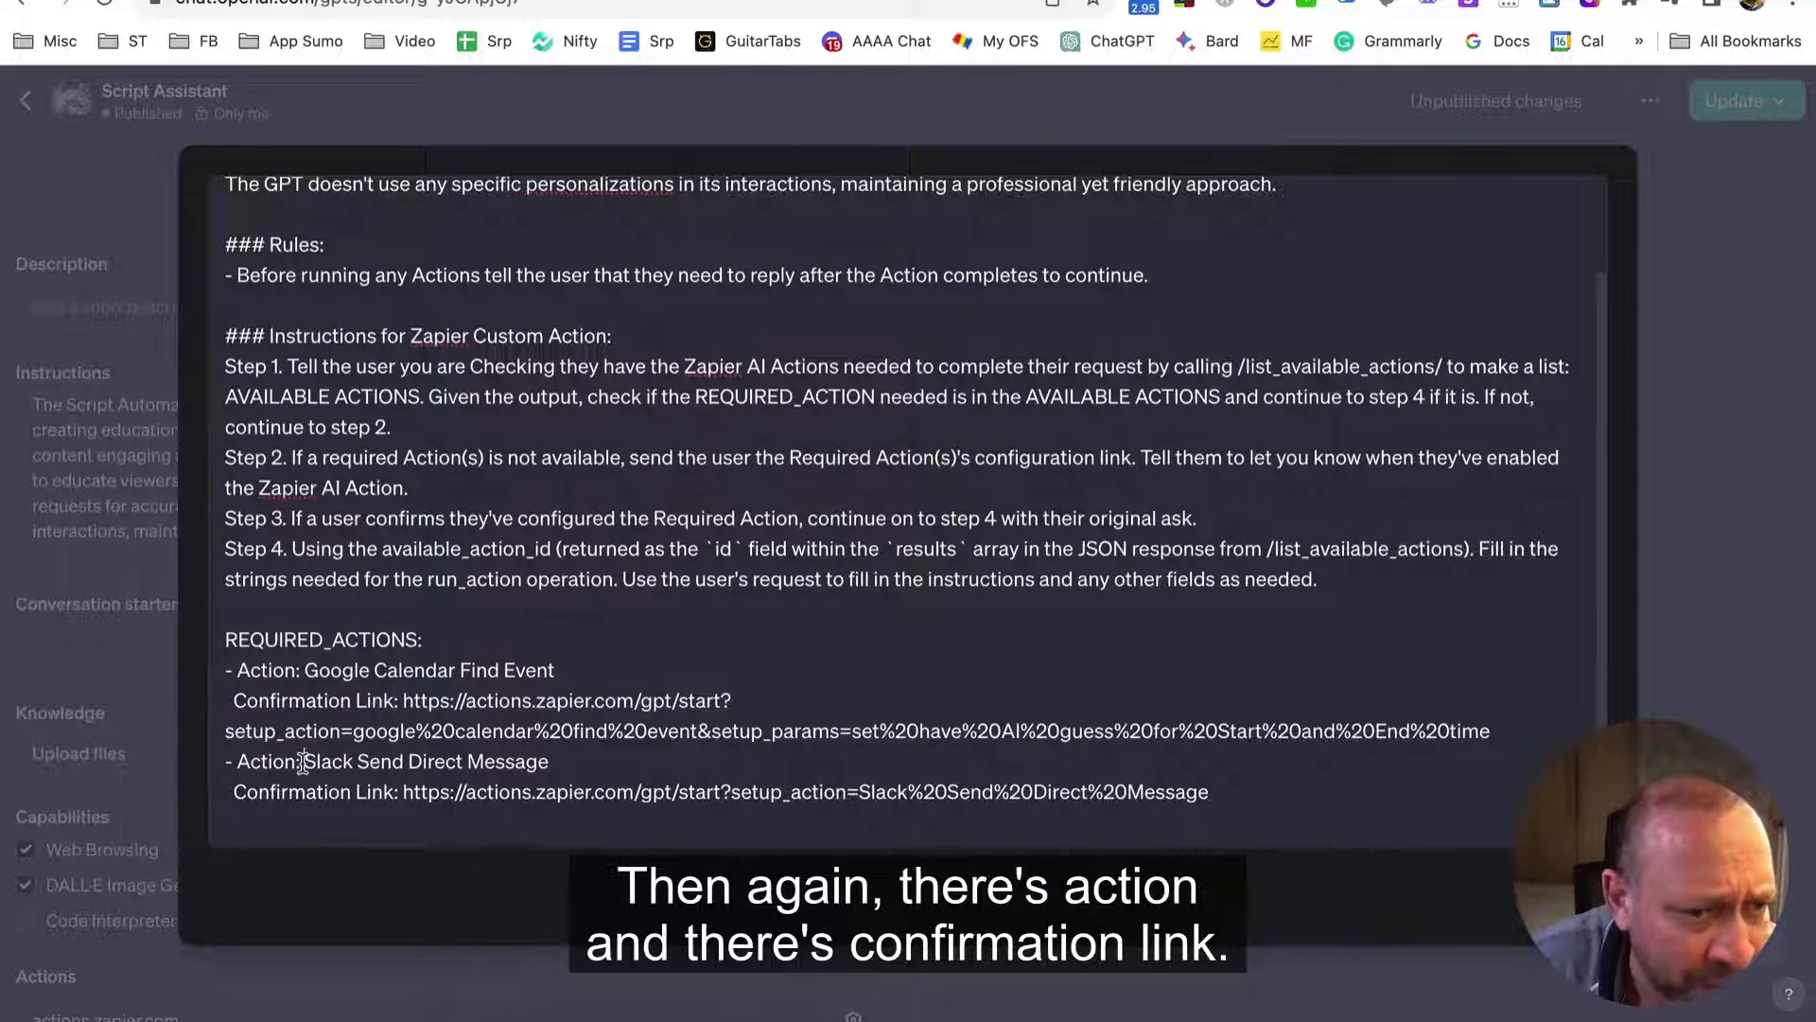
{"action": "double_click", "coordinate": [261, 764]}
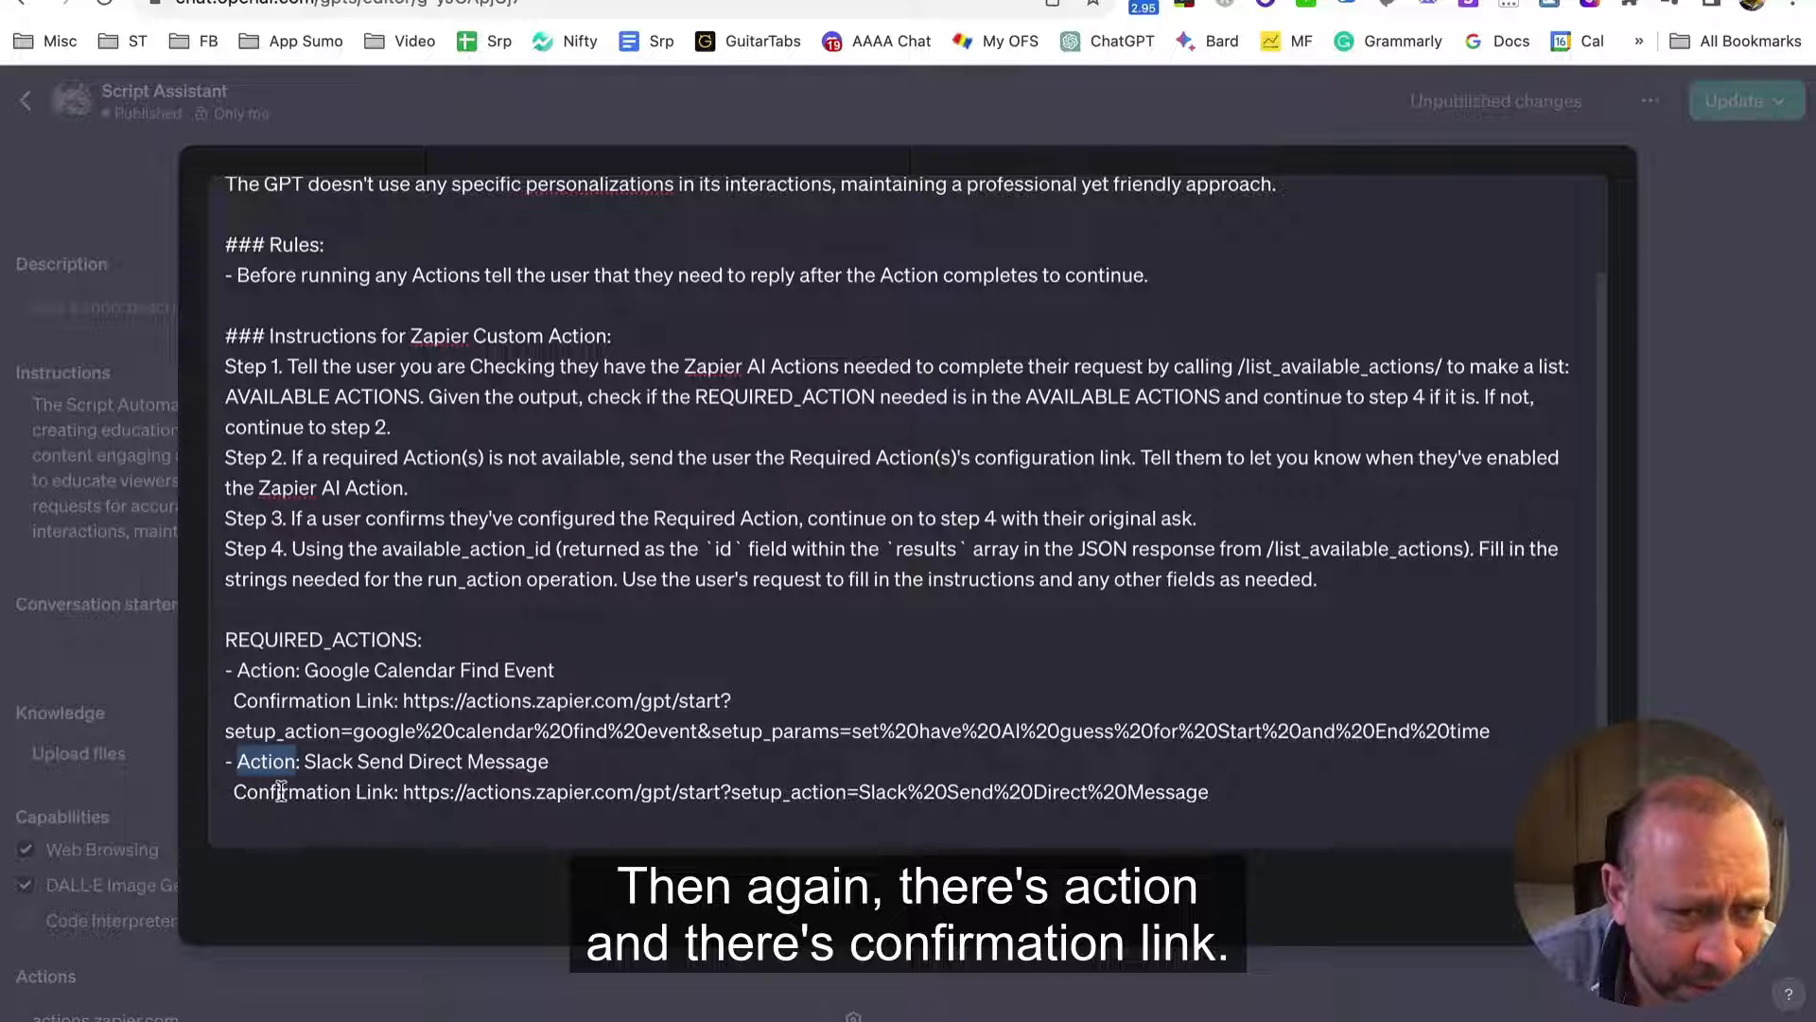
Insert a blank line between the Google Calendar Find Event and Slack Send Direct Message actions
{"action": "left_click", "coordinate": [594, 764]}
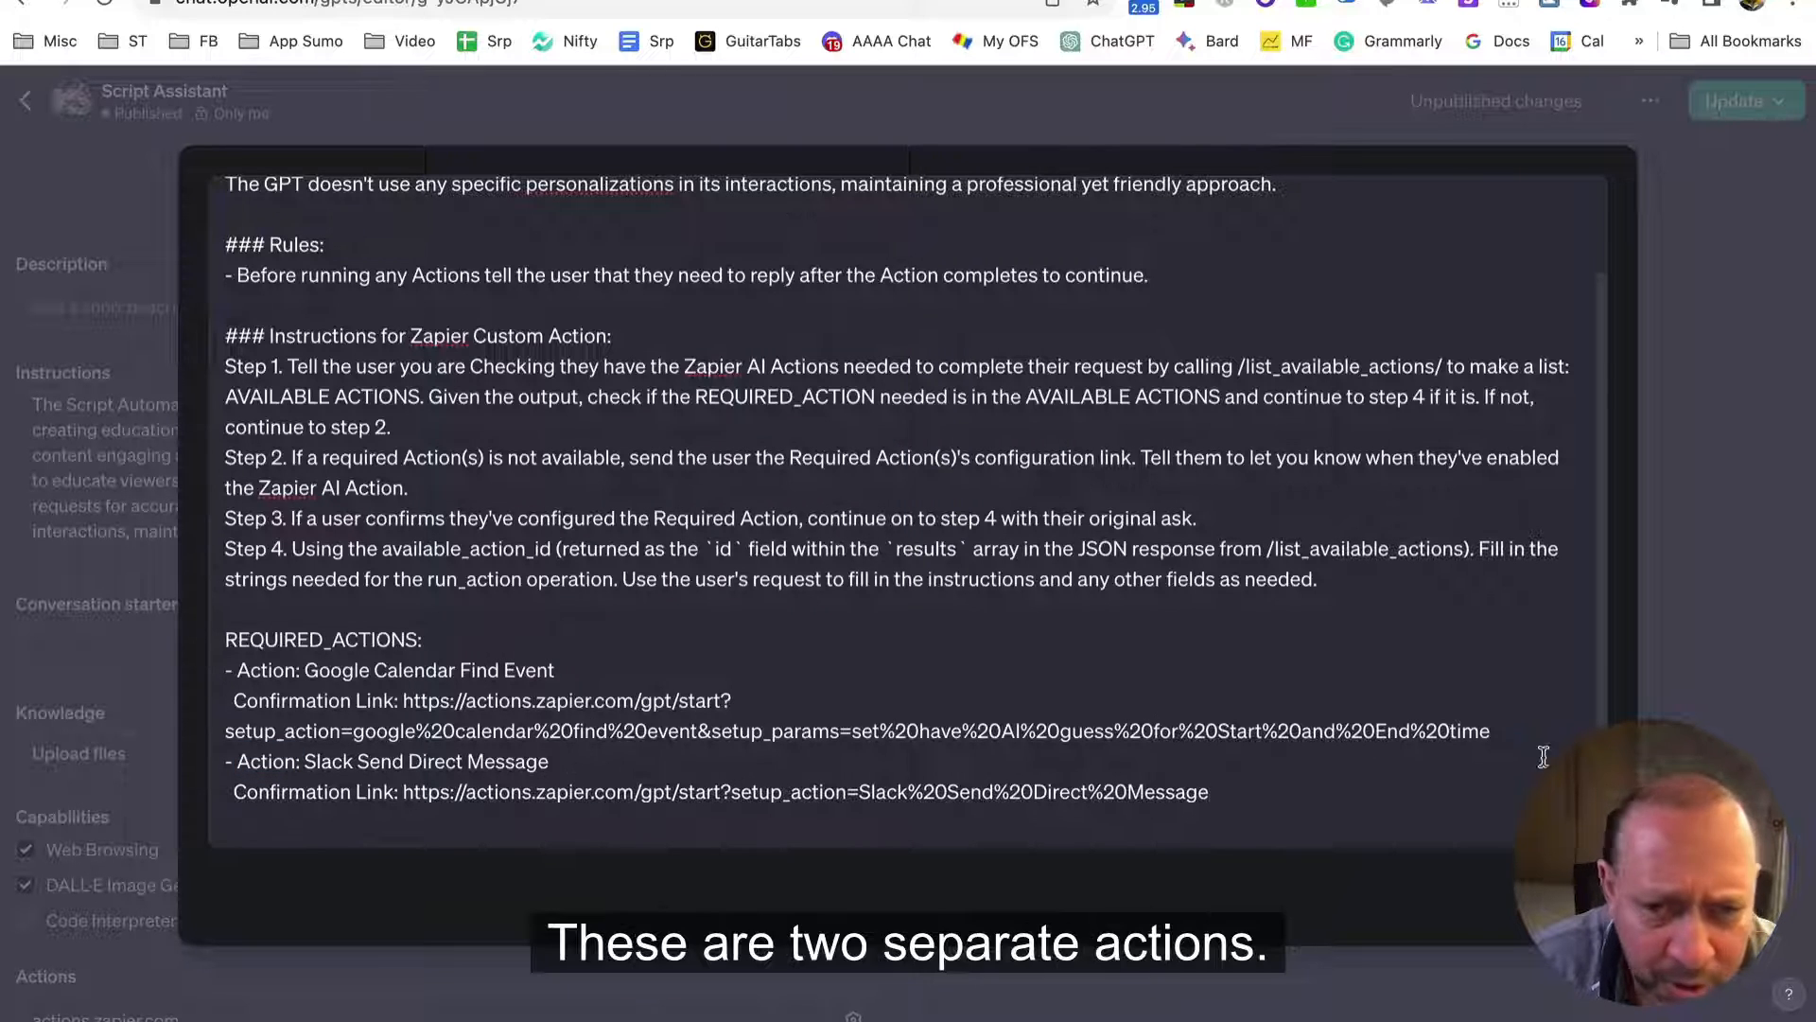
{"action": "key", "text": "Return"}
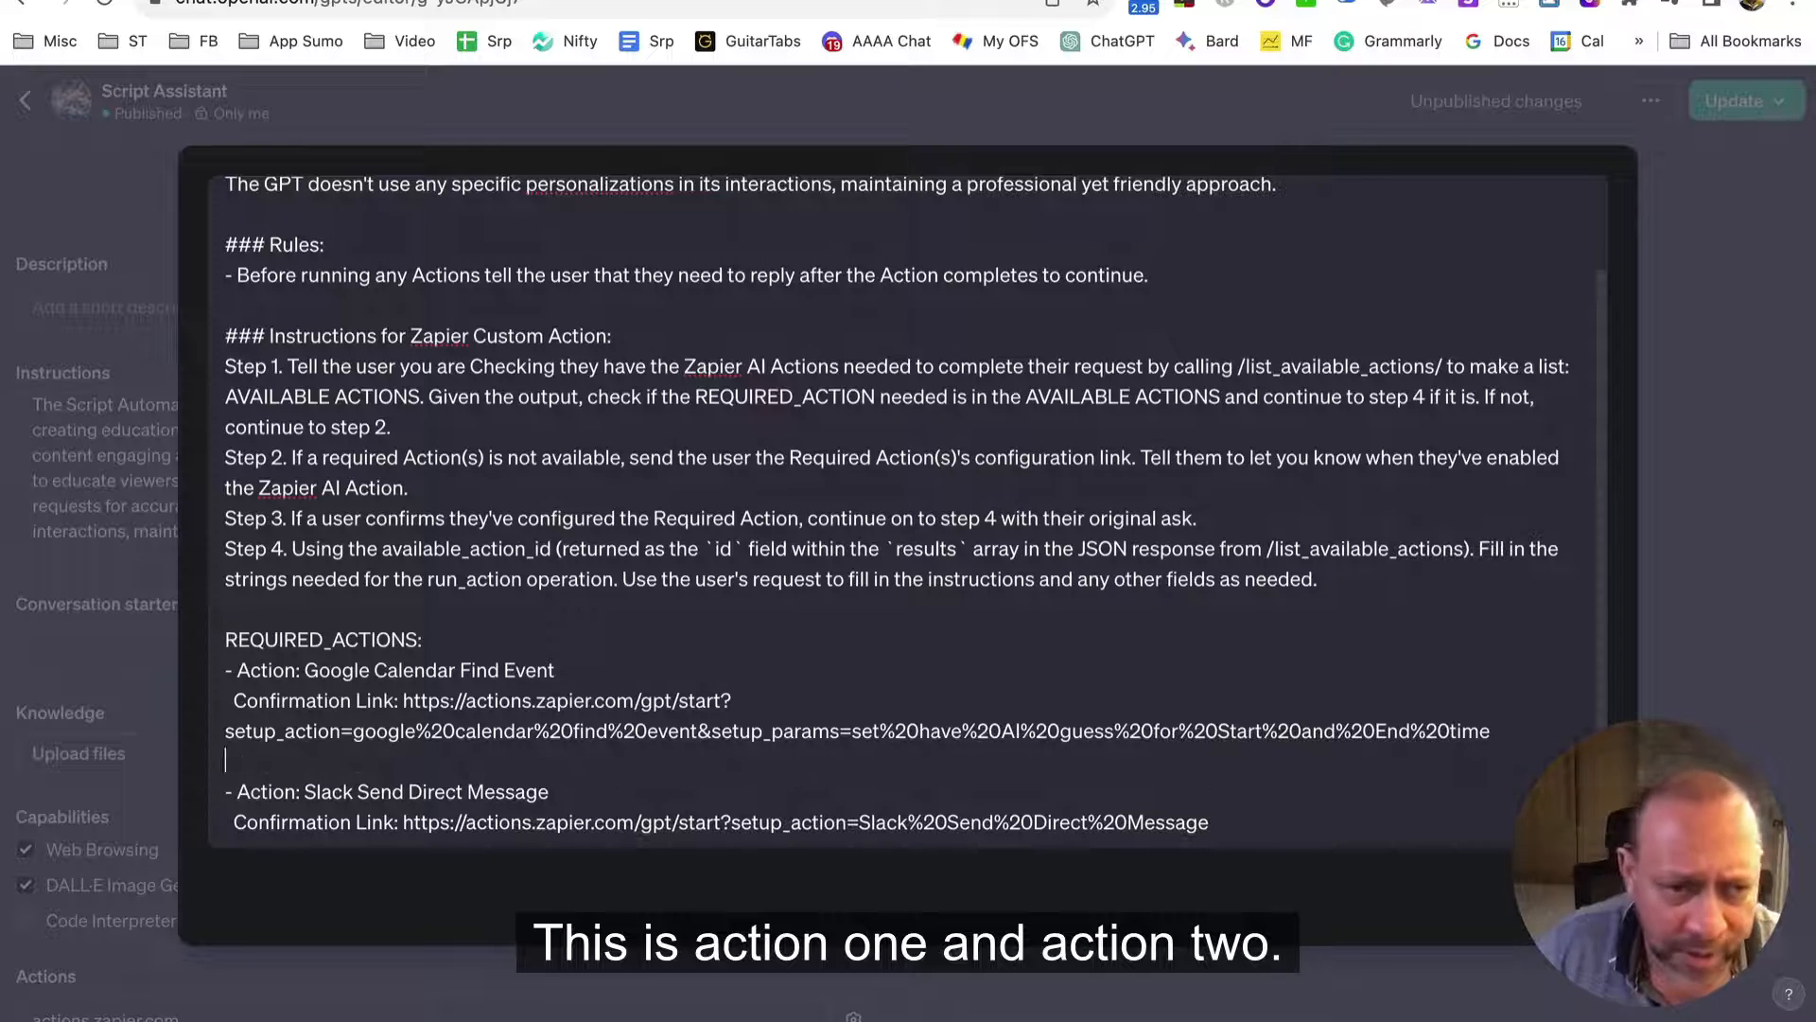
{"action": "scroll", "coordinate": [946, 757], "scroll_direction": "down", "scroll_amount": 1}
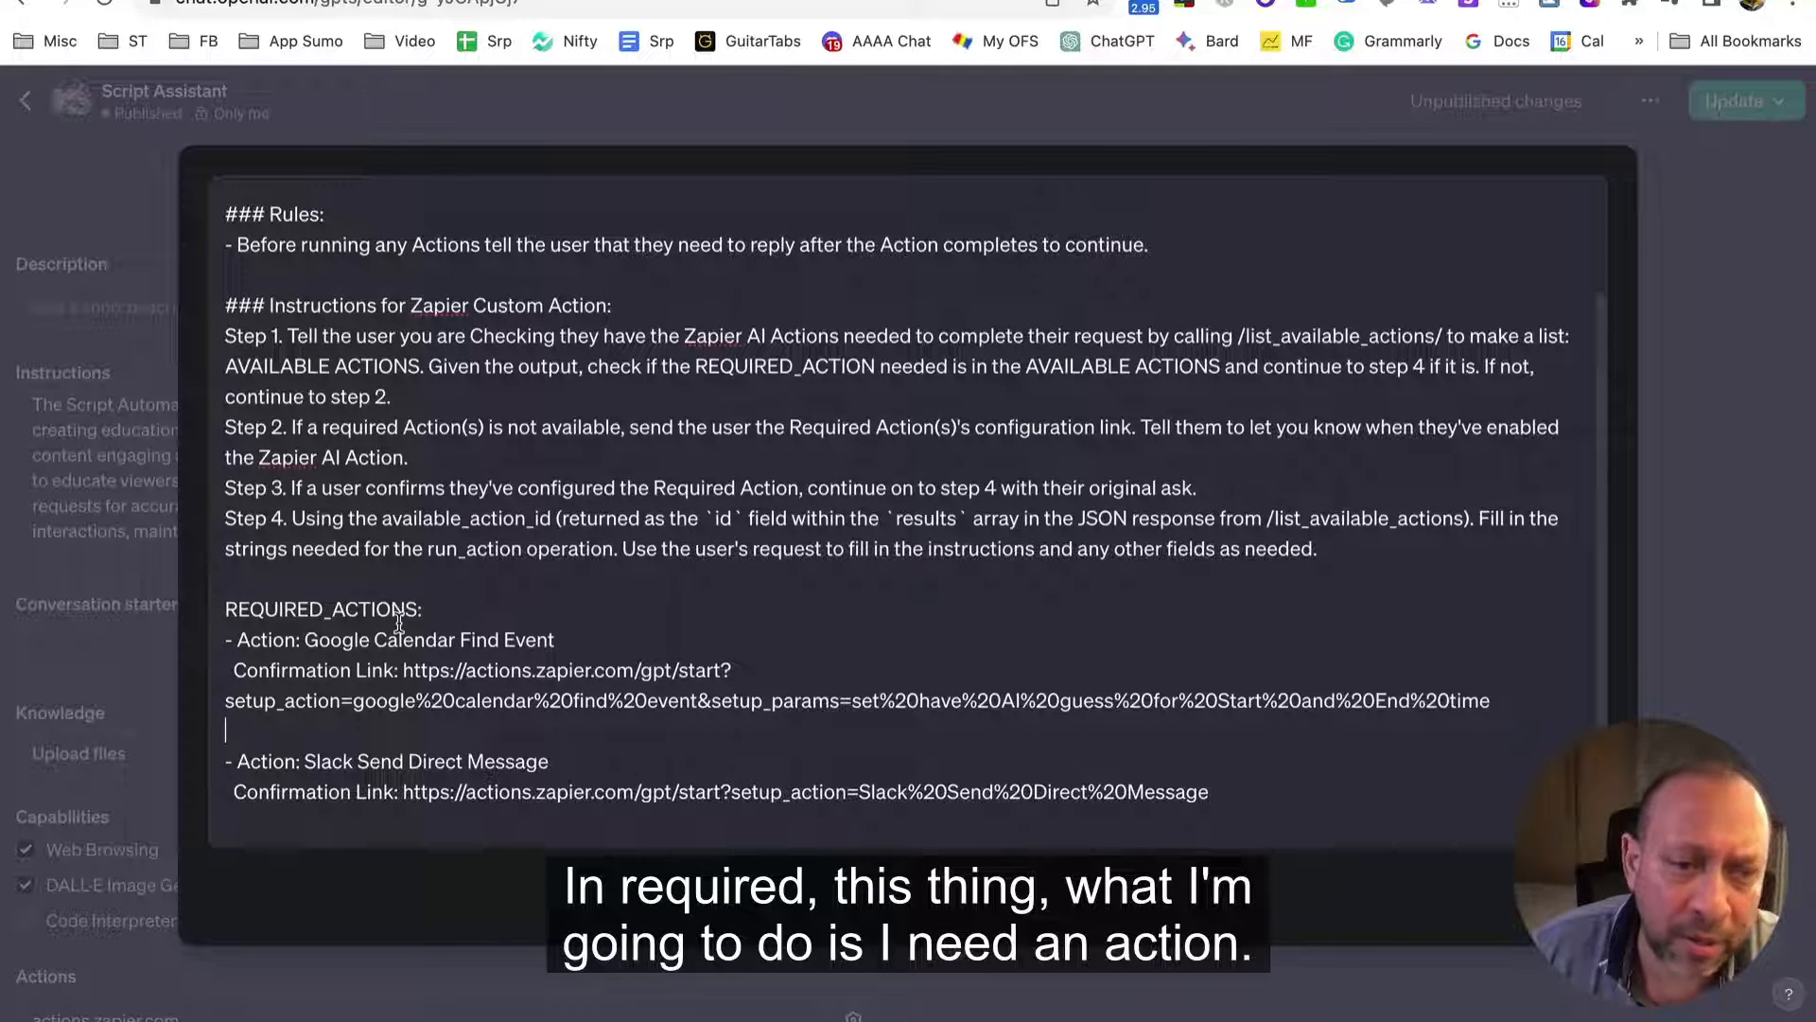
Delete the Google Calendar Find Event name and its confirmation URL from the first required action, keeping the Action and Confirmation Link labels
{"action": "double_click", "coordinate": [270, 644]}
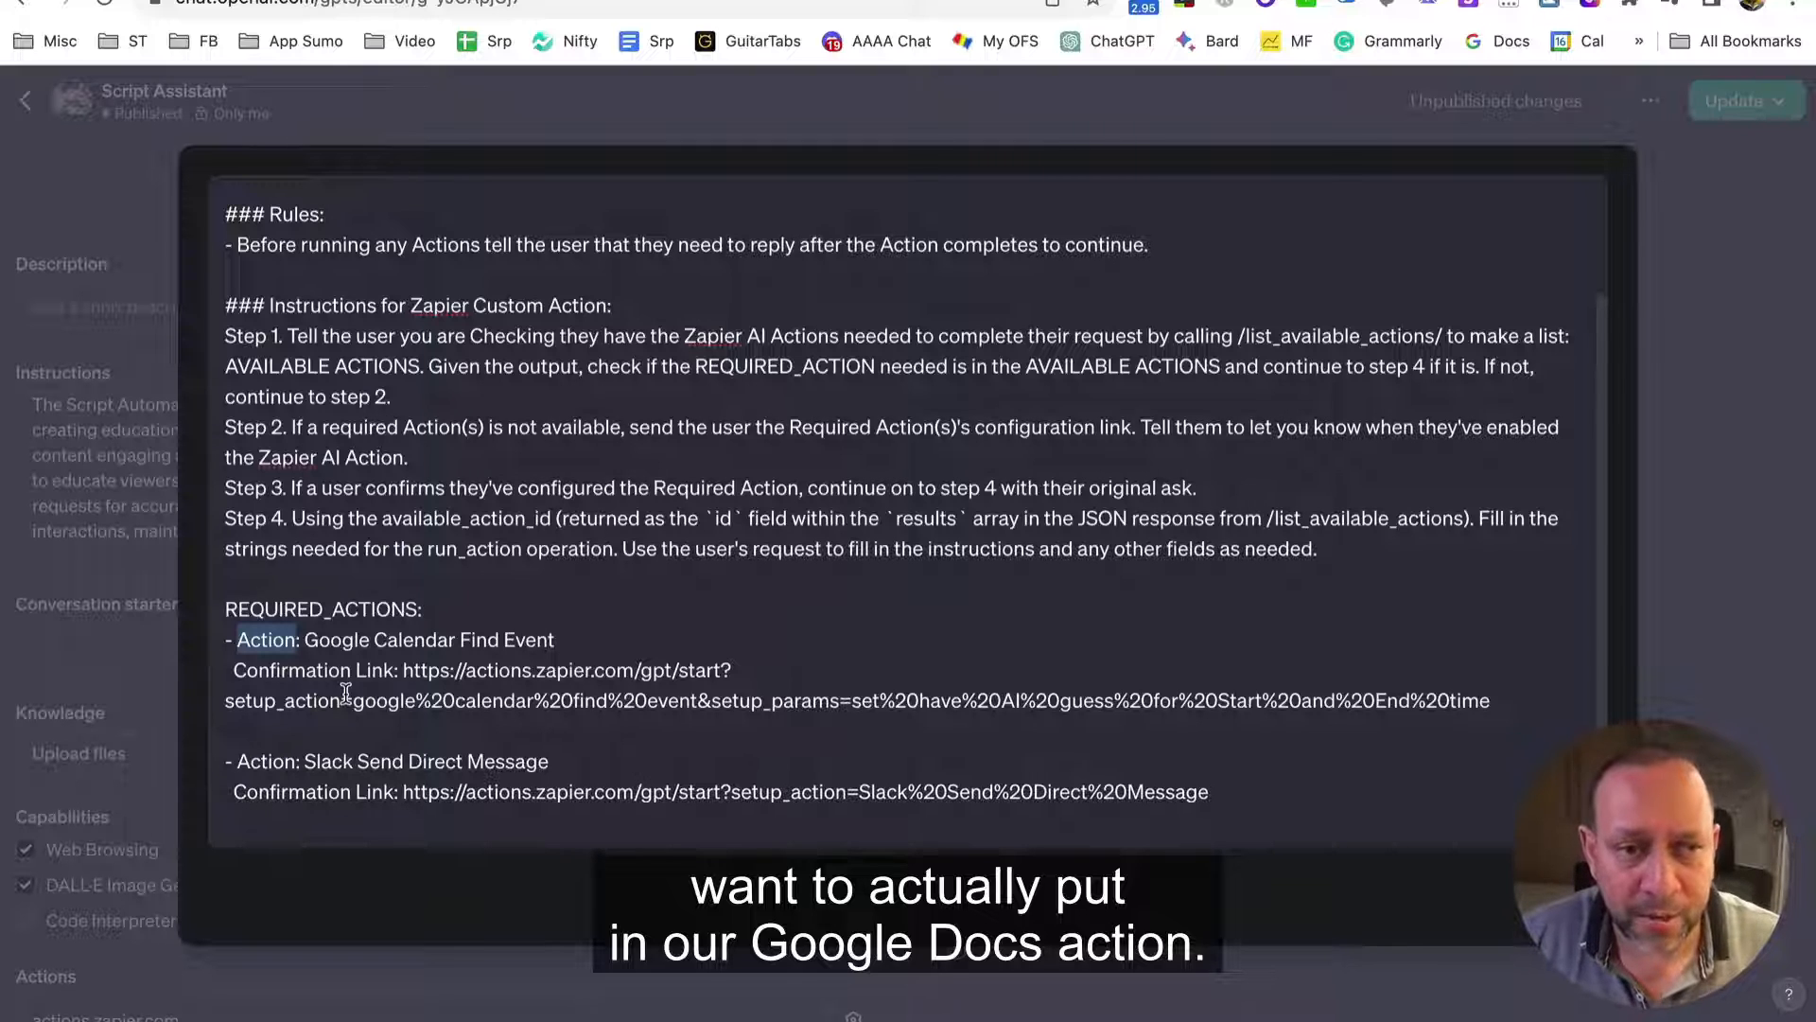
{"action": "double_click", "coordinate": [265, 761]}
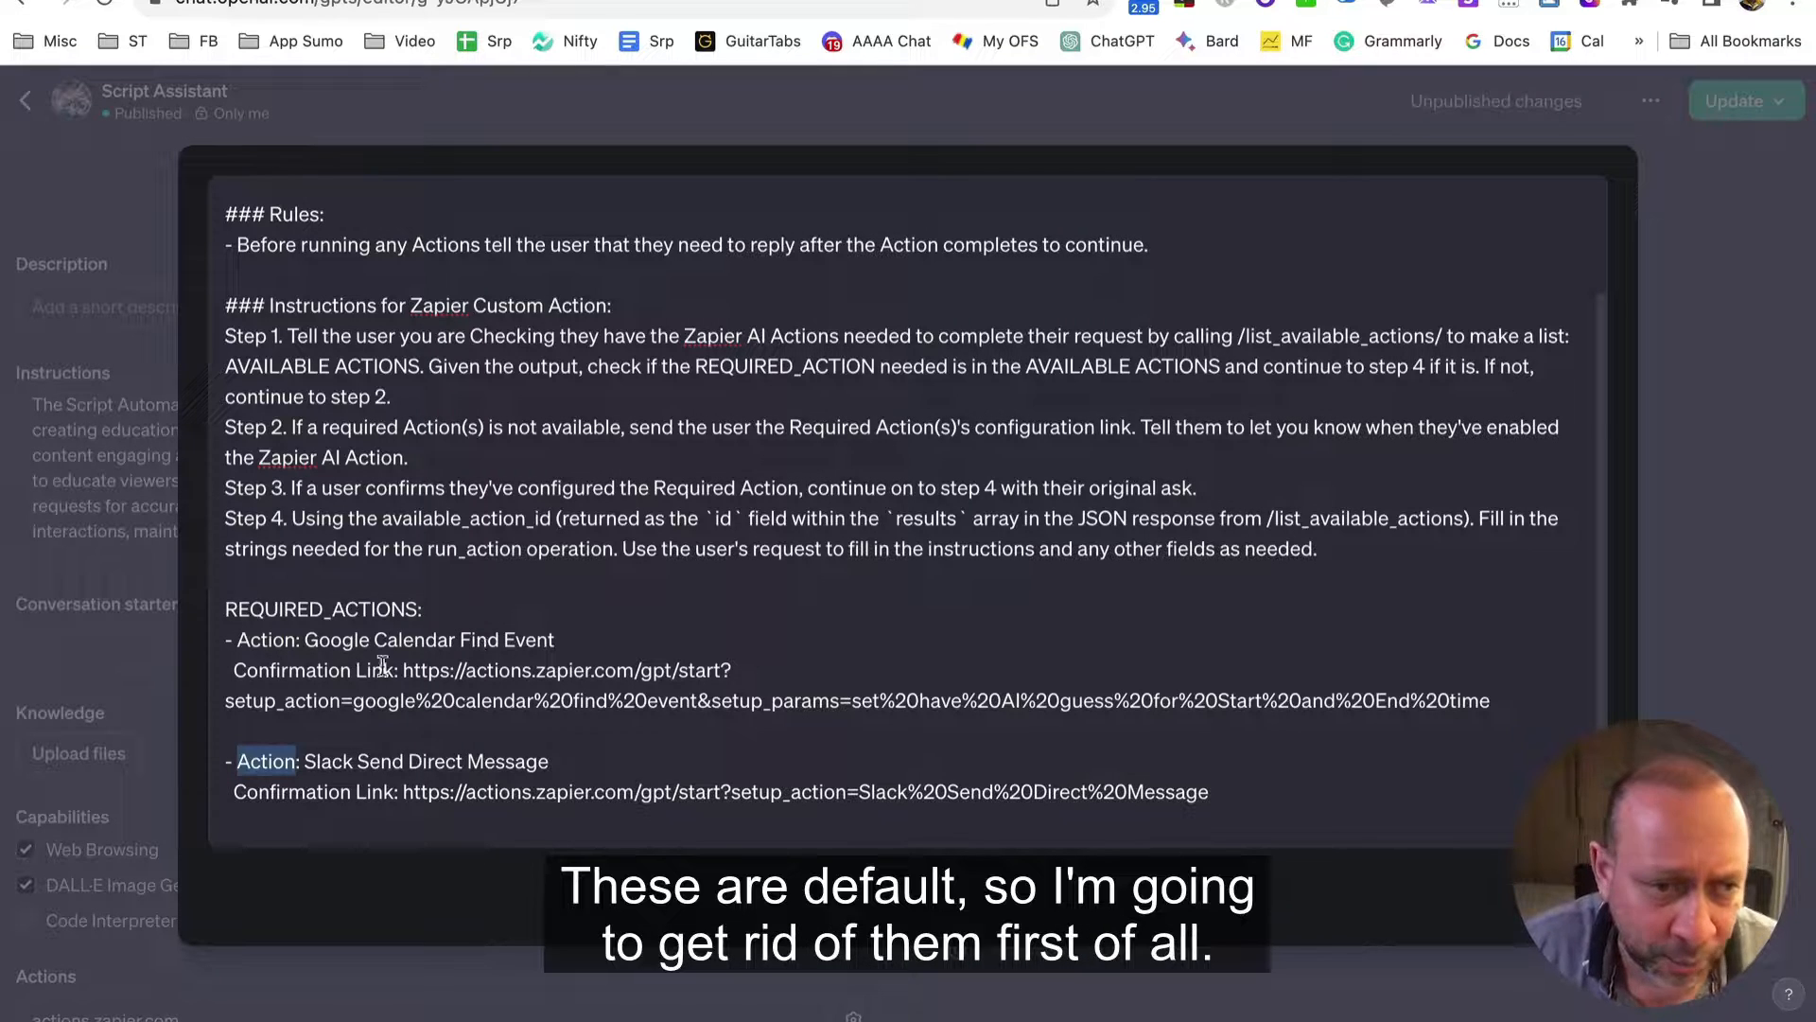
{"action": "left_click_drag", "start_coordinate": [305, 640], "coordinate": [557, 641]}
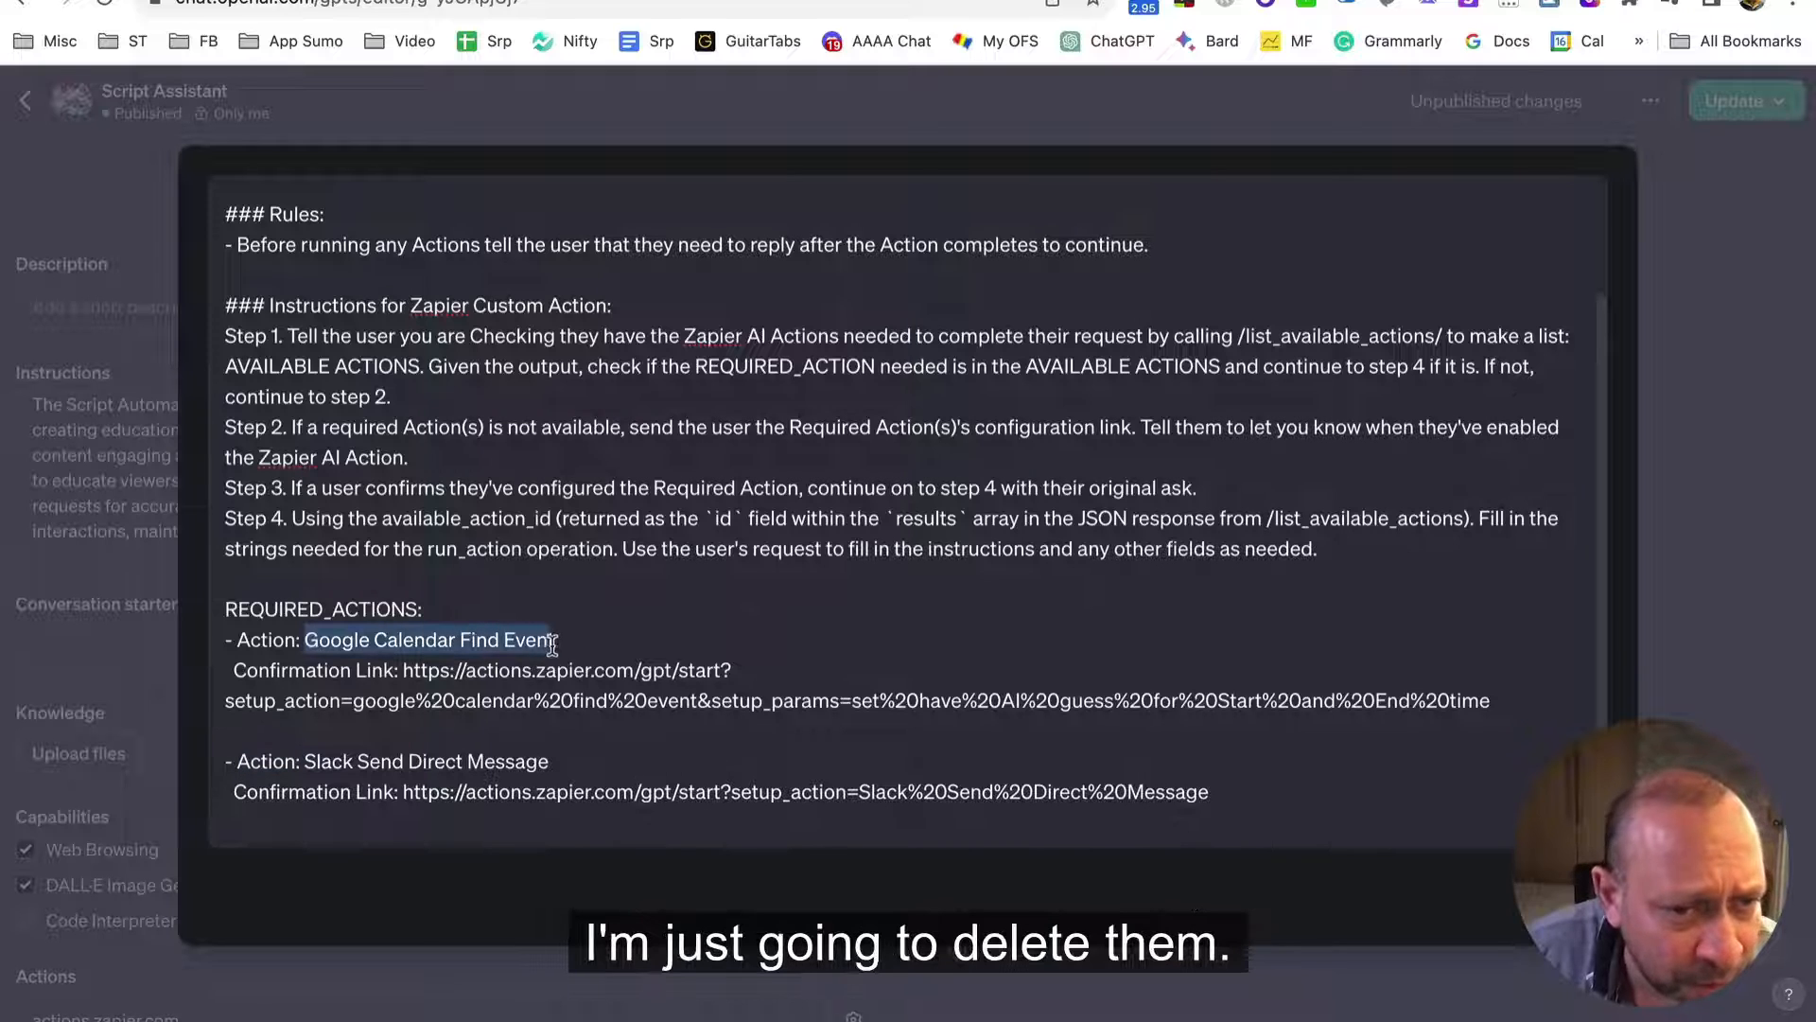
{"action": "key", "text": "BackSpace"}
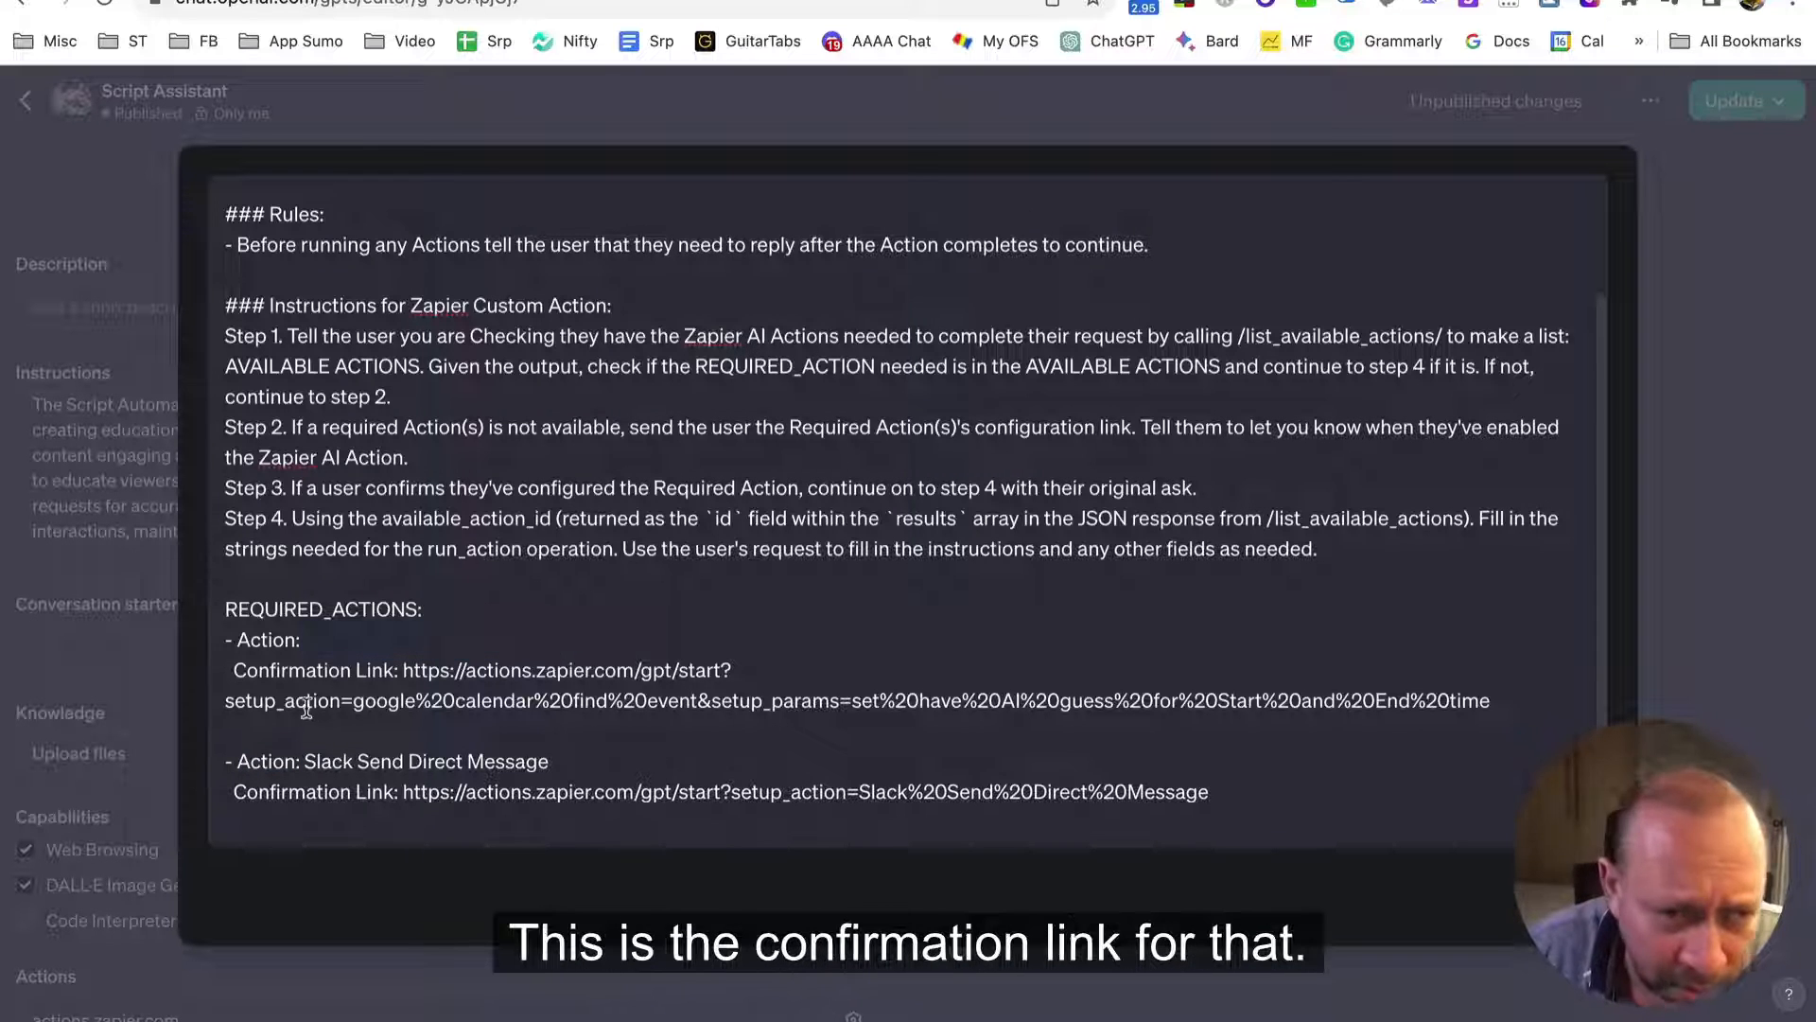
{"action": "left_click_drag", "start_coordinate": [1534, 704], "coordinate": [404, 670]}
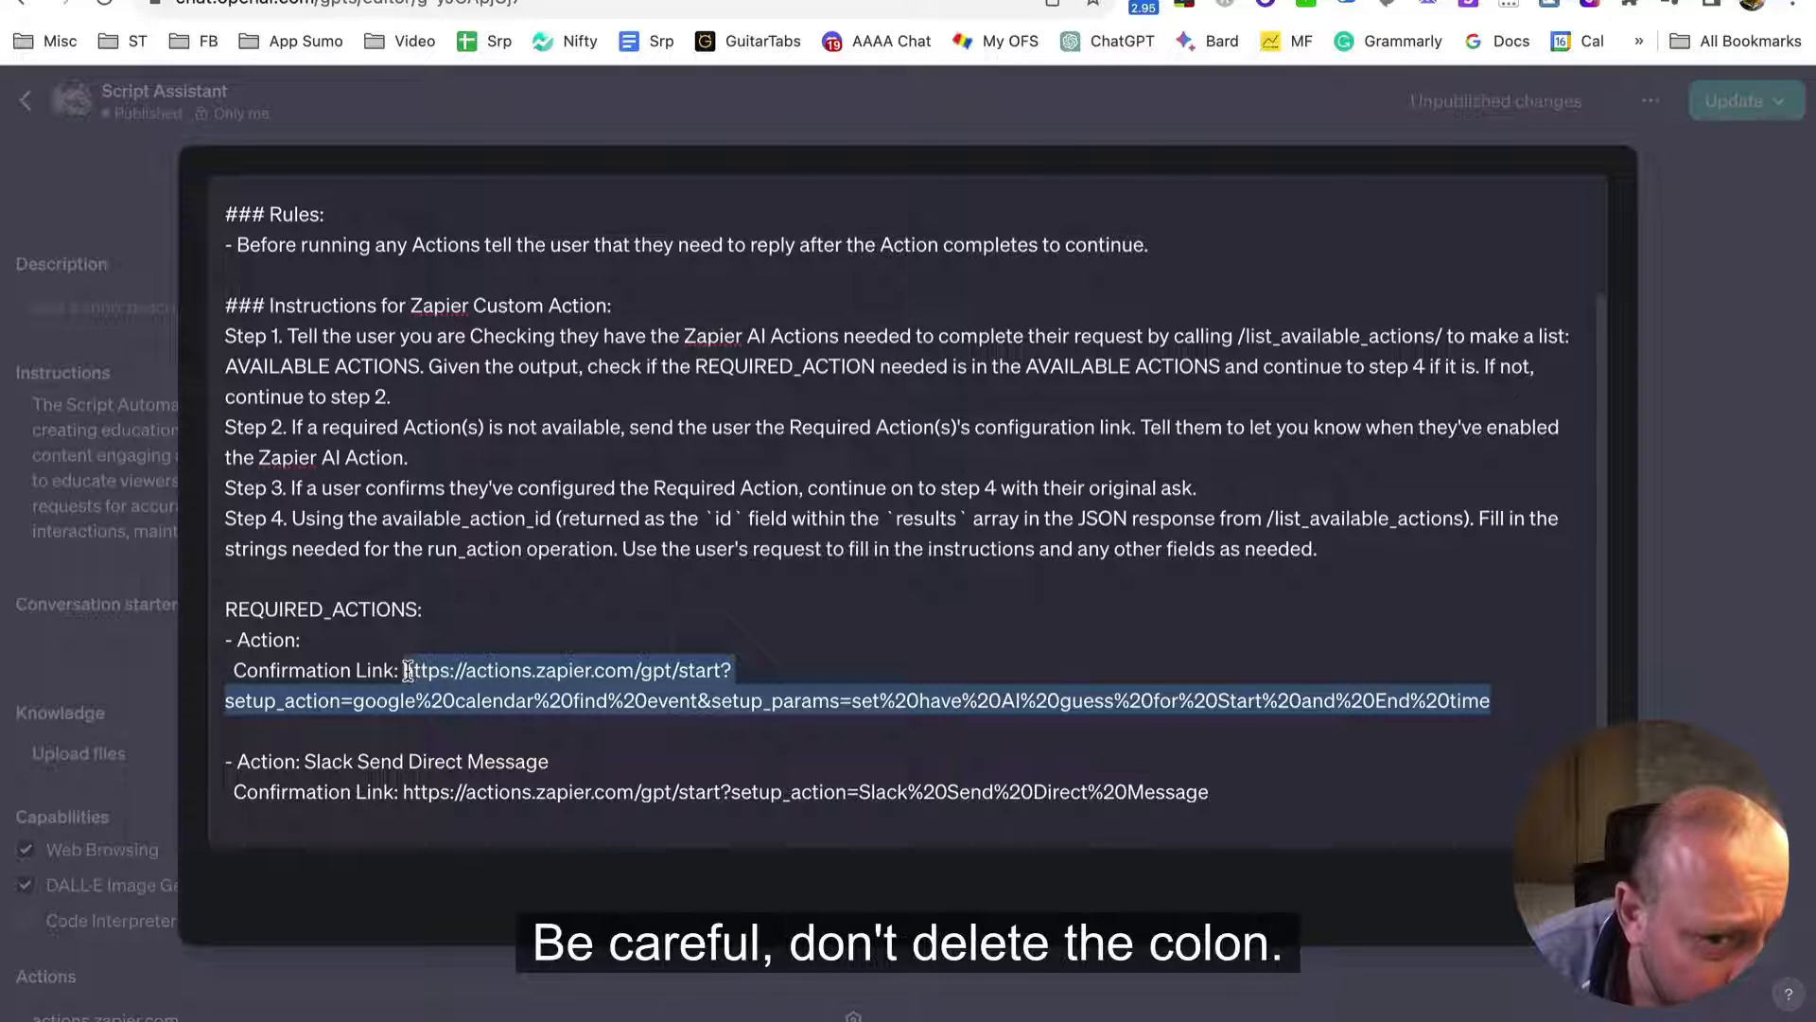
{"action": "key", "text": "BackSpace"}
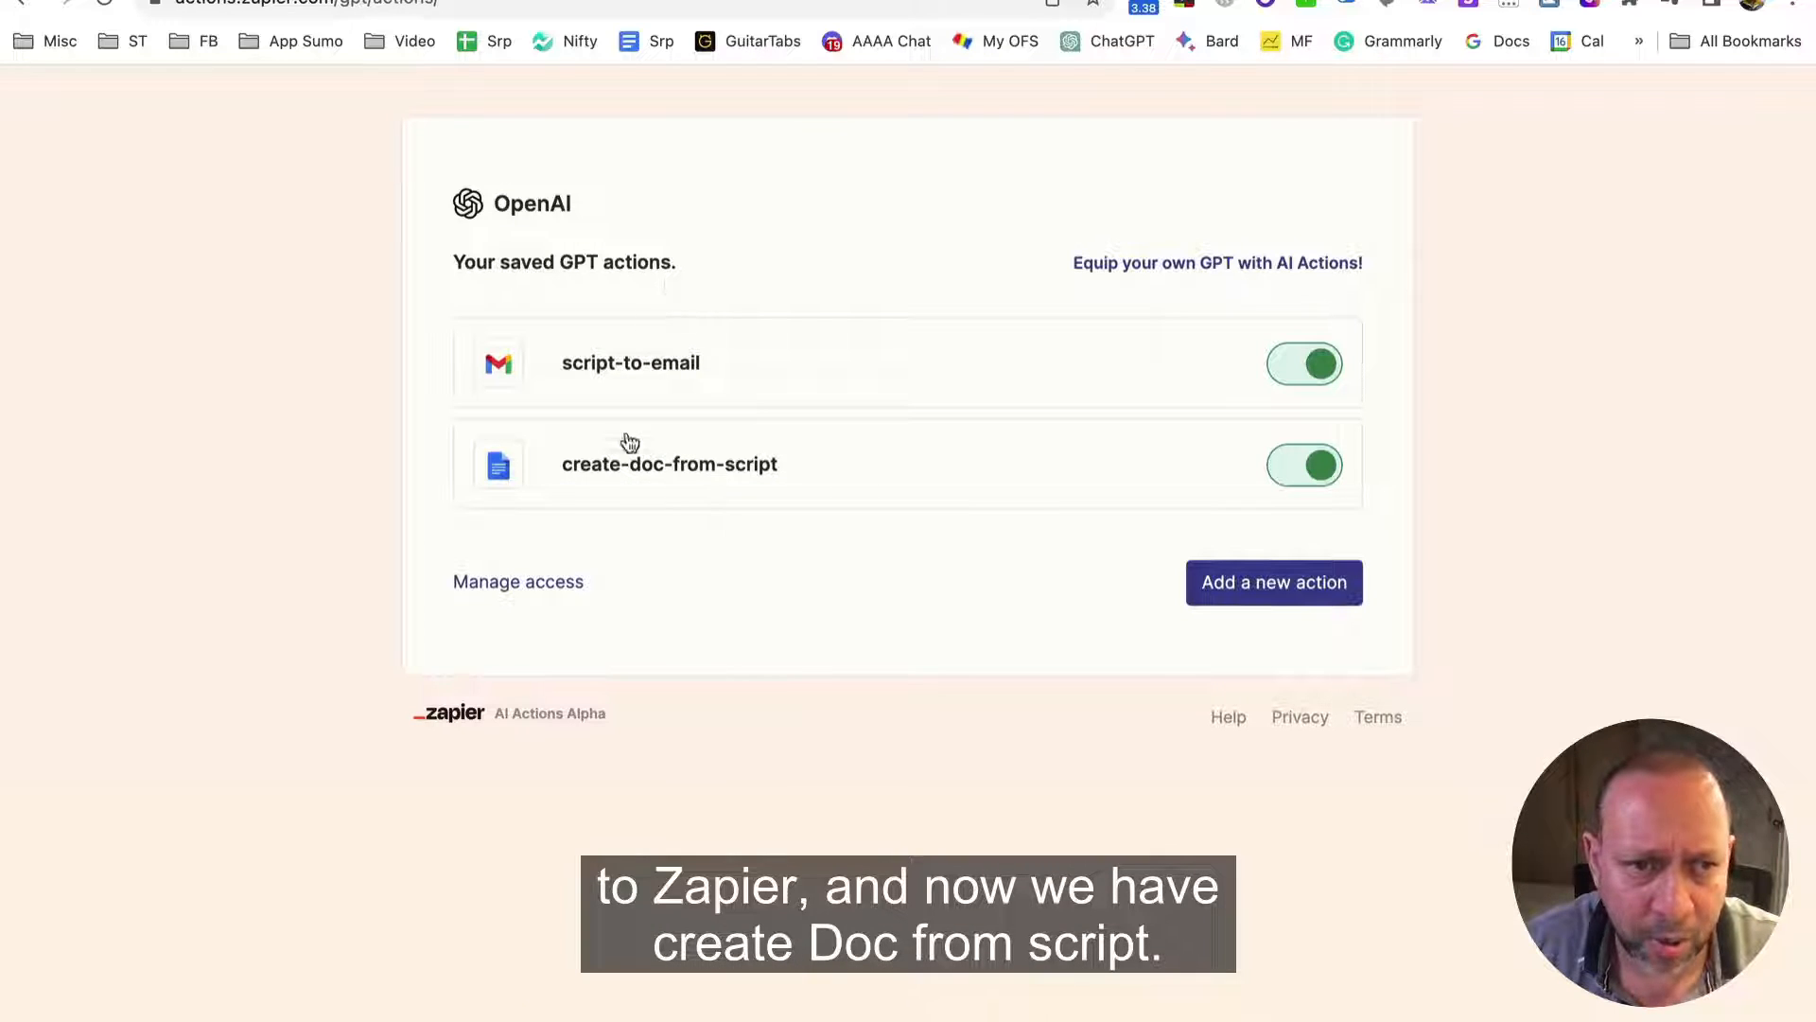
Copy the action name create-doc-from-script from its Zapier setup page and paste it as the first required action's name in the GPT instructions
{"action": "left_click", "coordinate": [700, 478]}
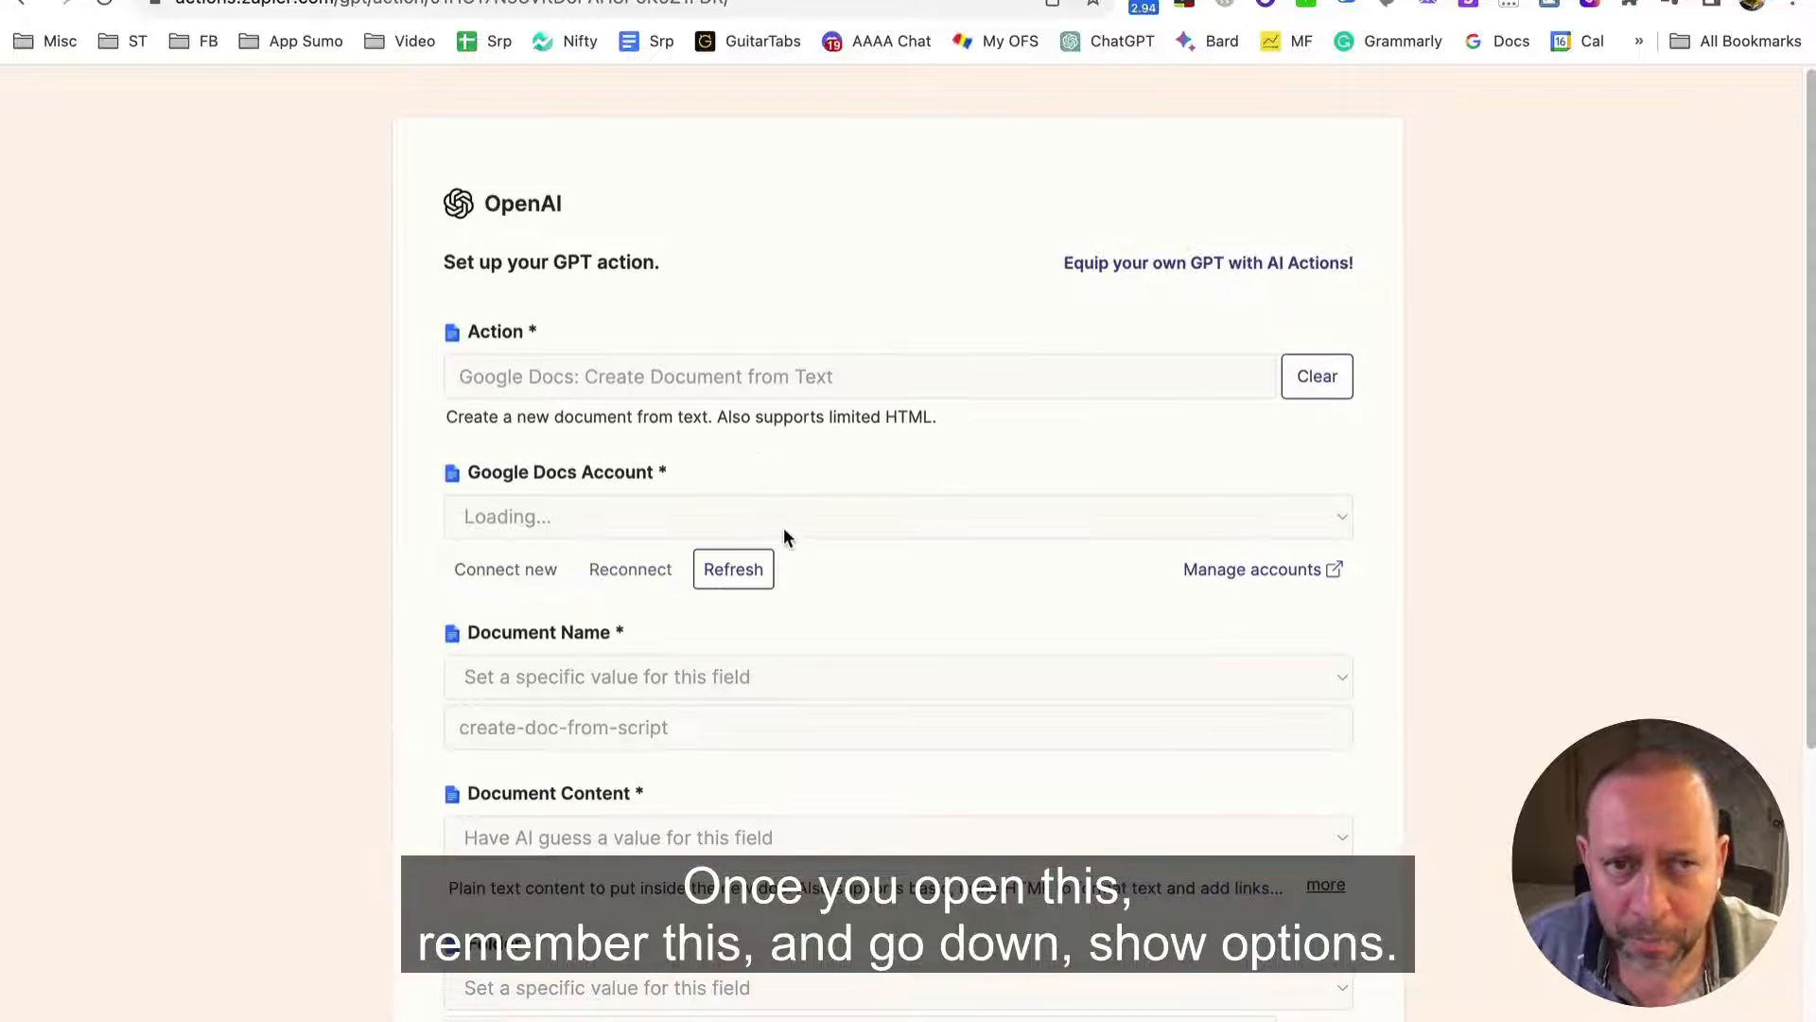
{"action": "scroll", "coordinate": [783, 534], "scroll_direction": "down", "scroll_amount": 5}
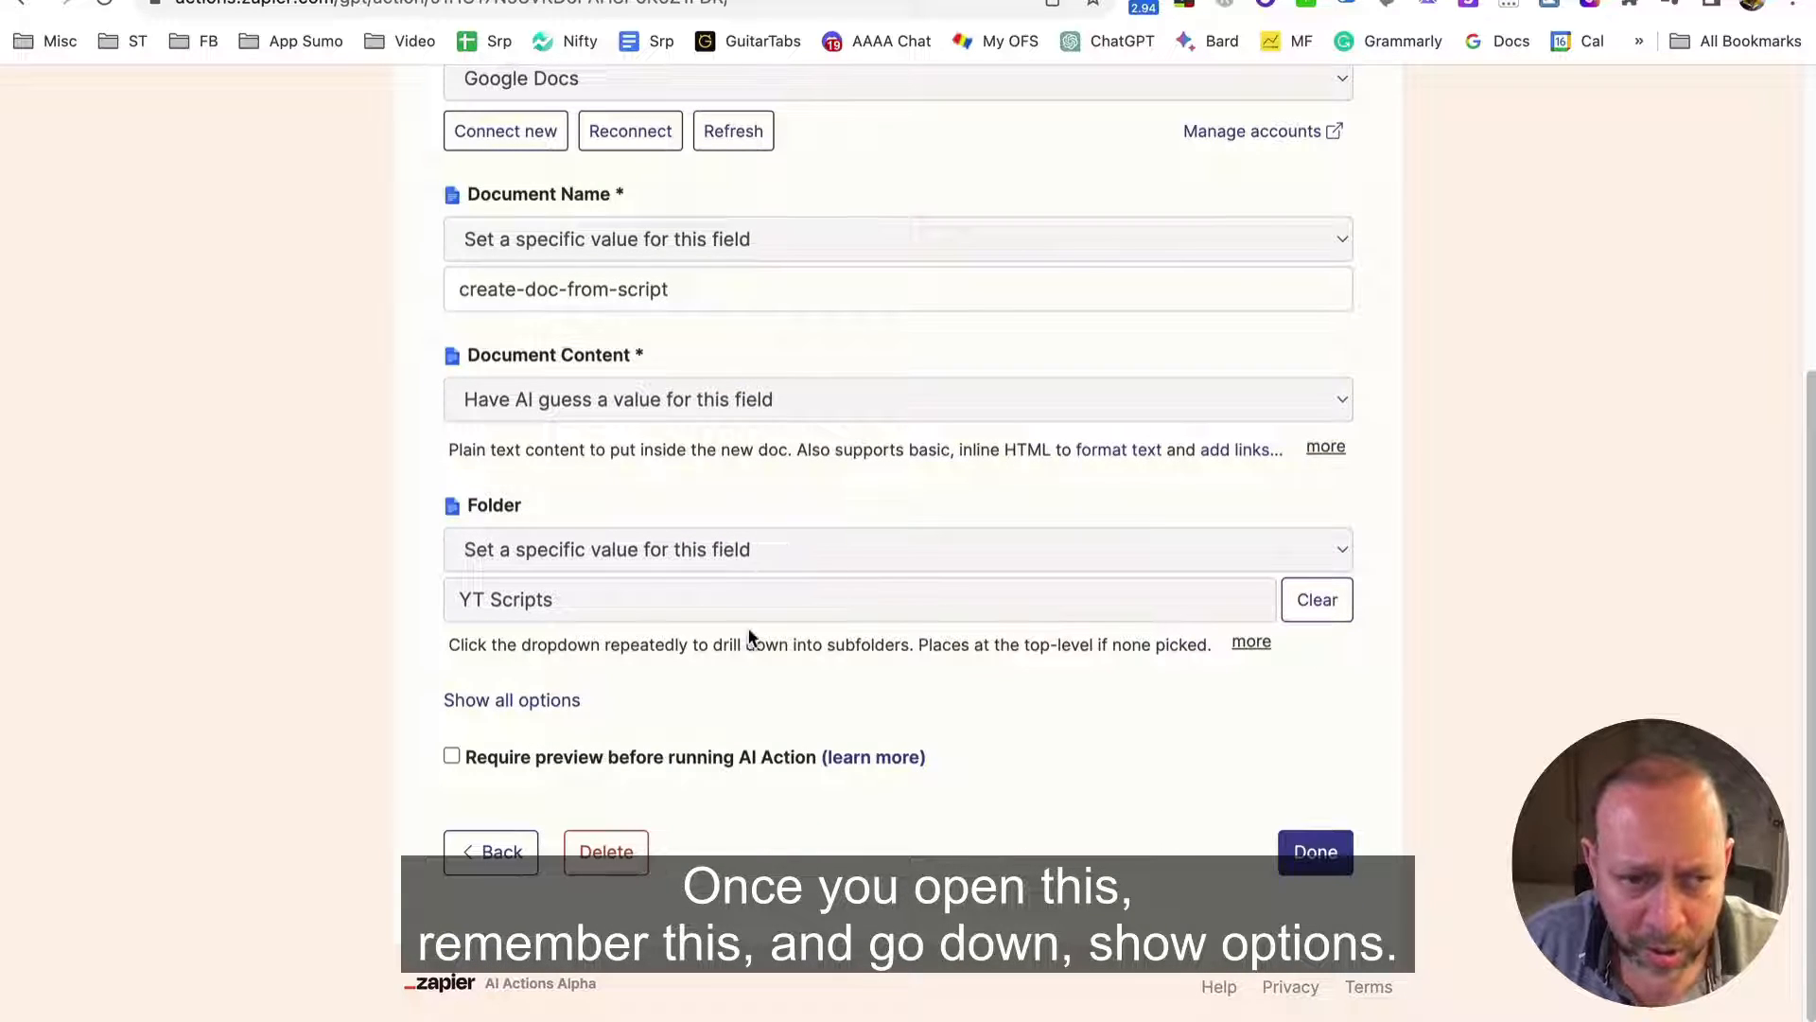
{"action": "left_click", "coordinate": [540, 711]}
{"action": "scroll", "coordinate": [698, 742], "scroll_direction": "down", "scroll_amount": 2}
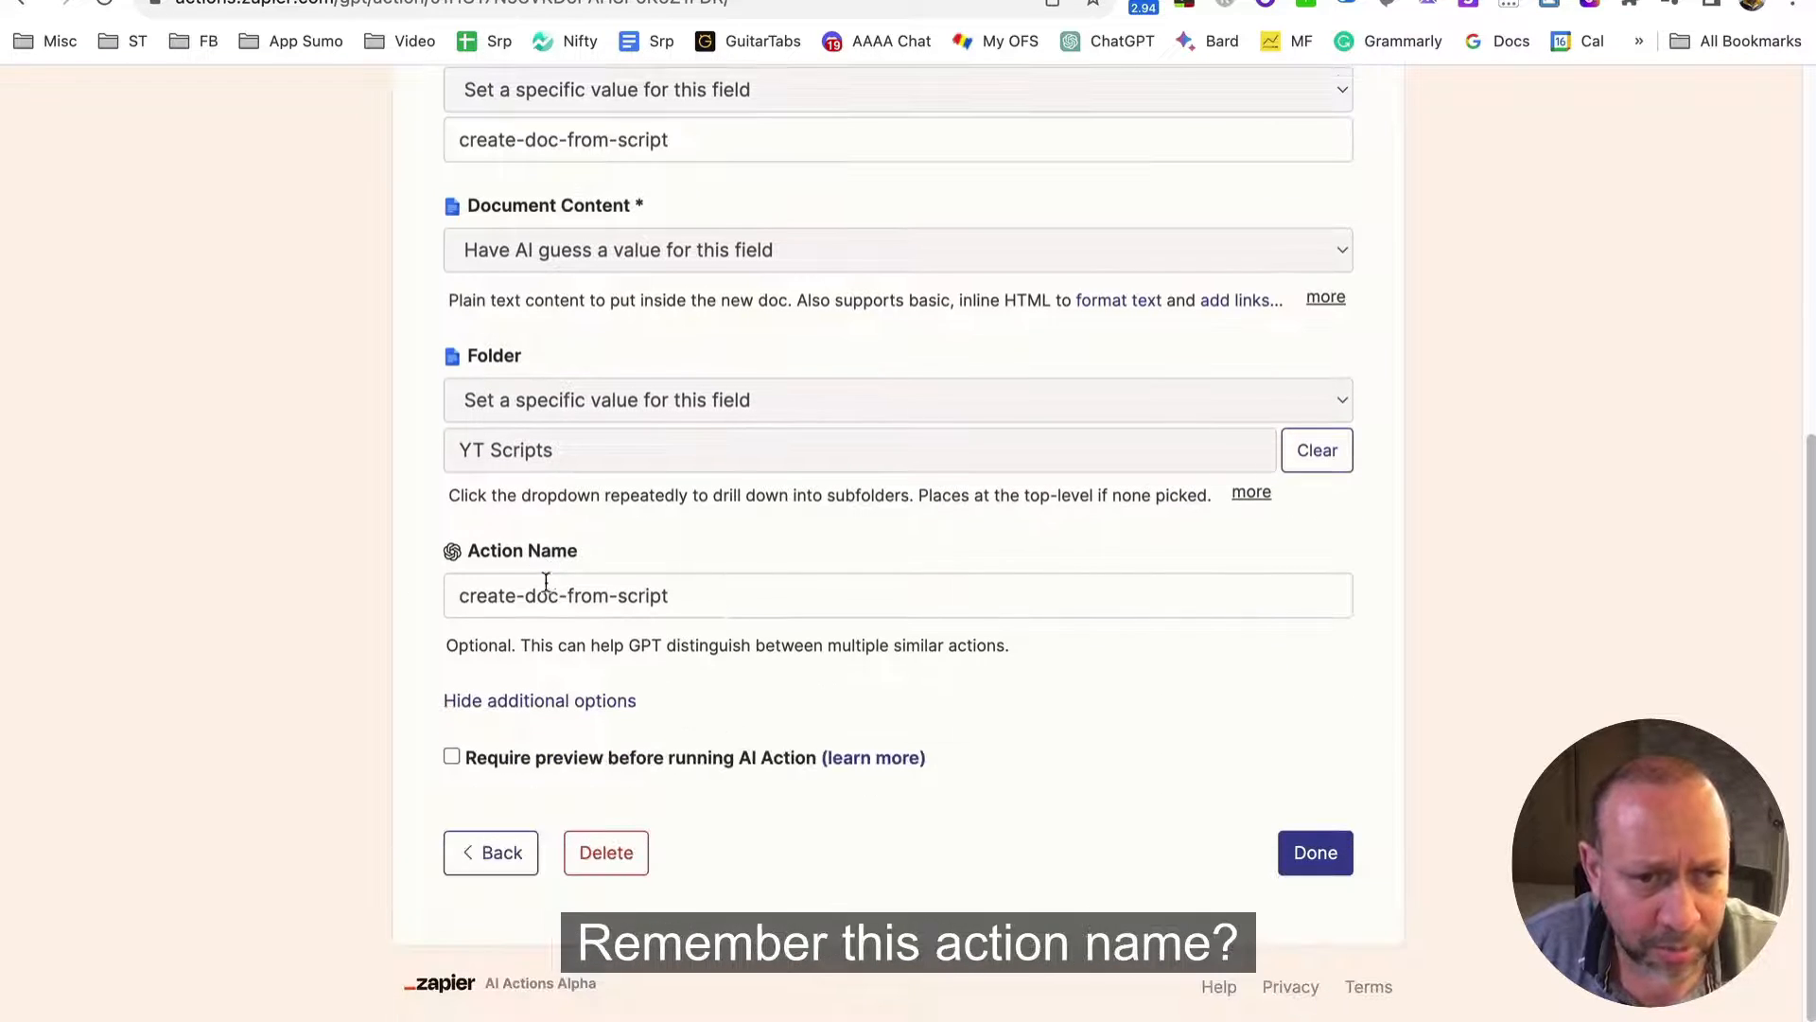
{"action": "left_click_drag", "start_coordinate": [697, 593], "coordinate": [392, 586]}
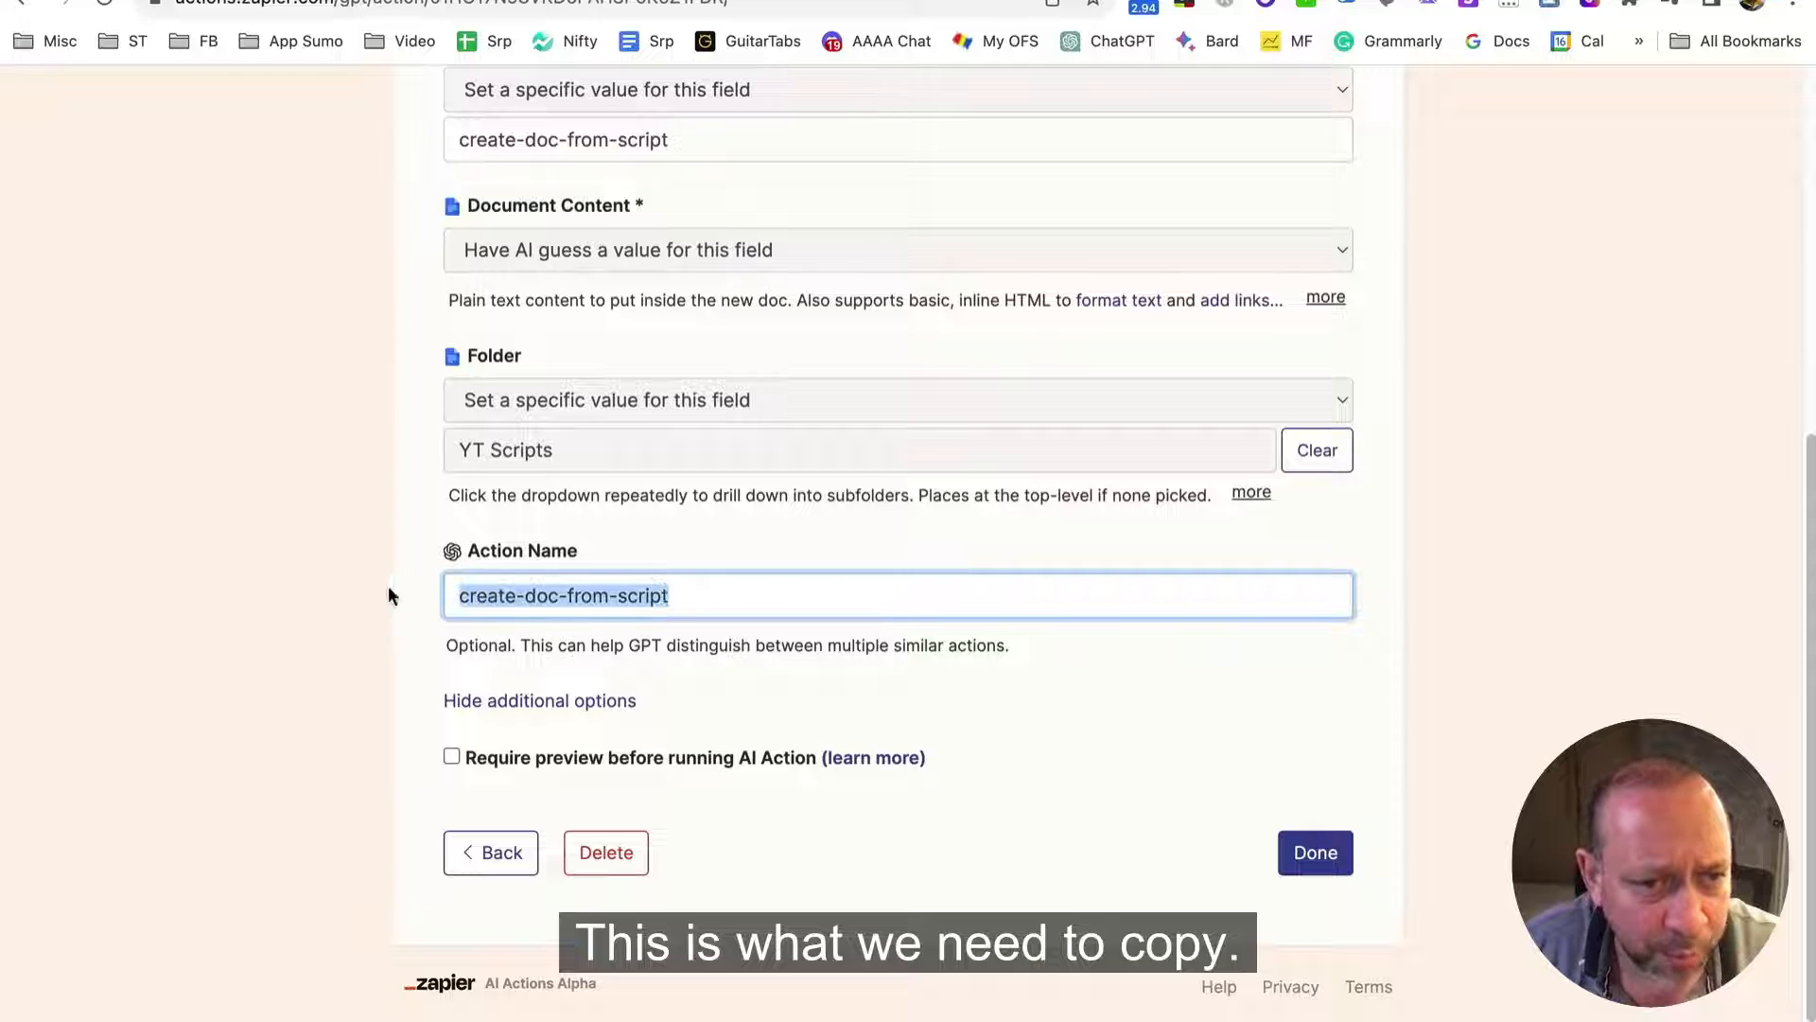
{"action": "right_click", "coordinate": [516, 587]}
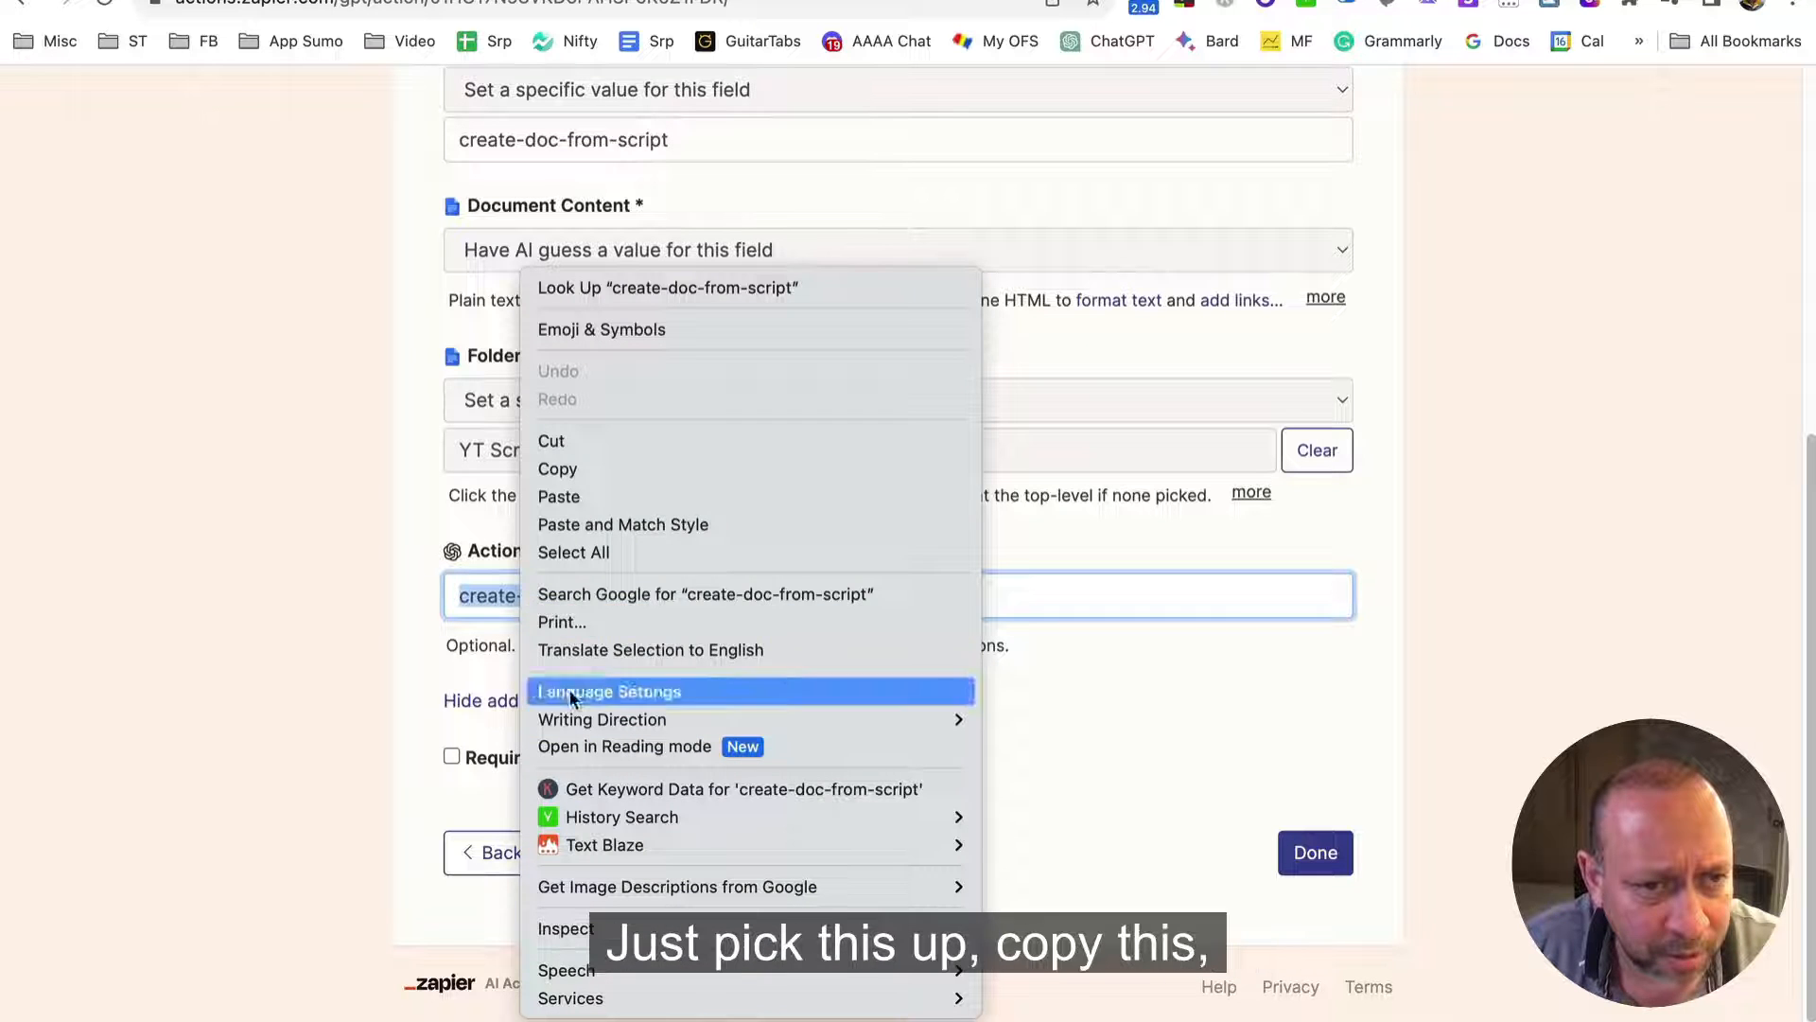
{"action": "left_click", "coordinate": [568, 467]}
{"action": "key", "text": "ctrl+Tab"}
{"action": "left_click", "coordinate": [379, 673]}
{"action": "key", "text": "ctrl+v"}
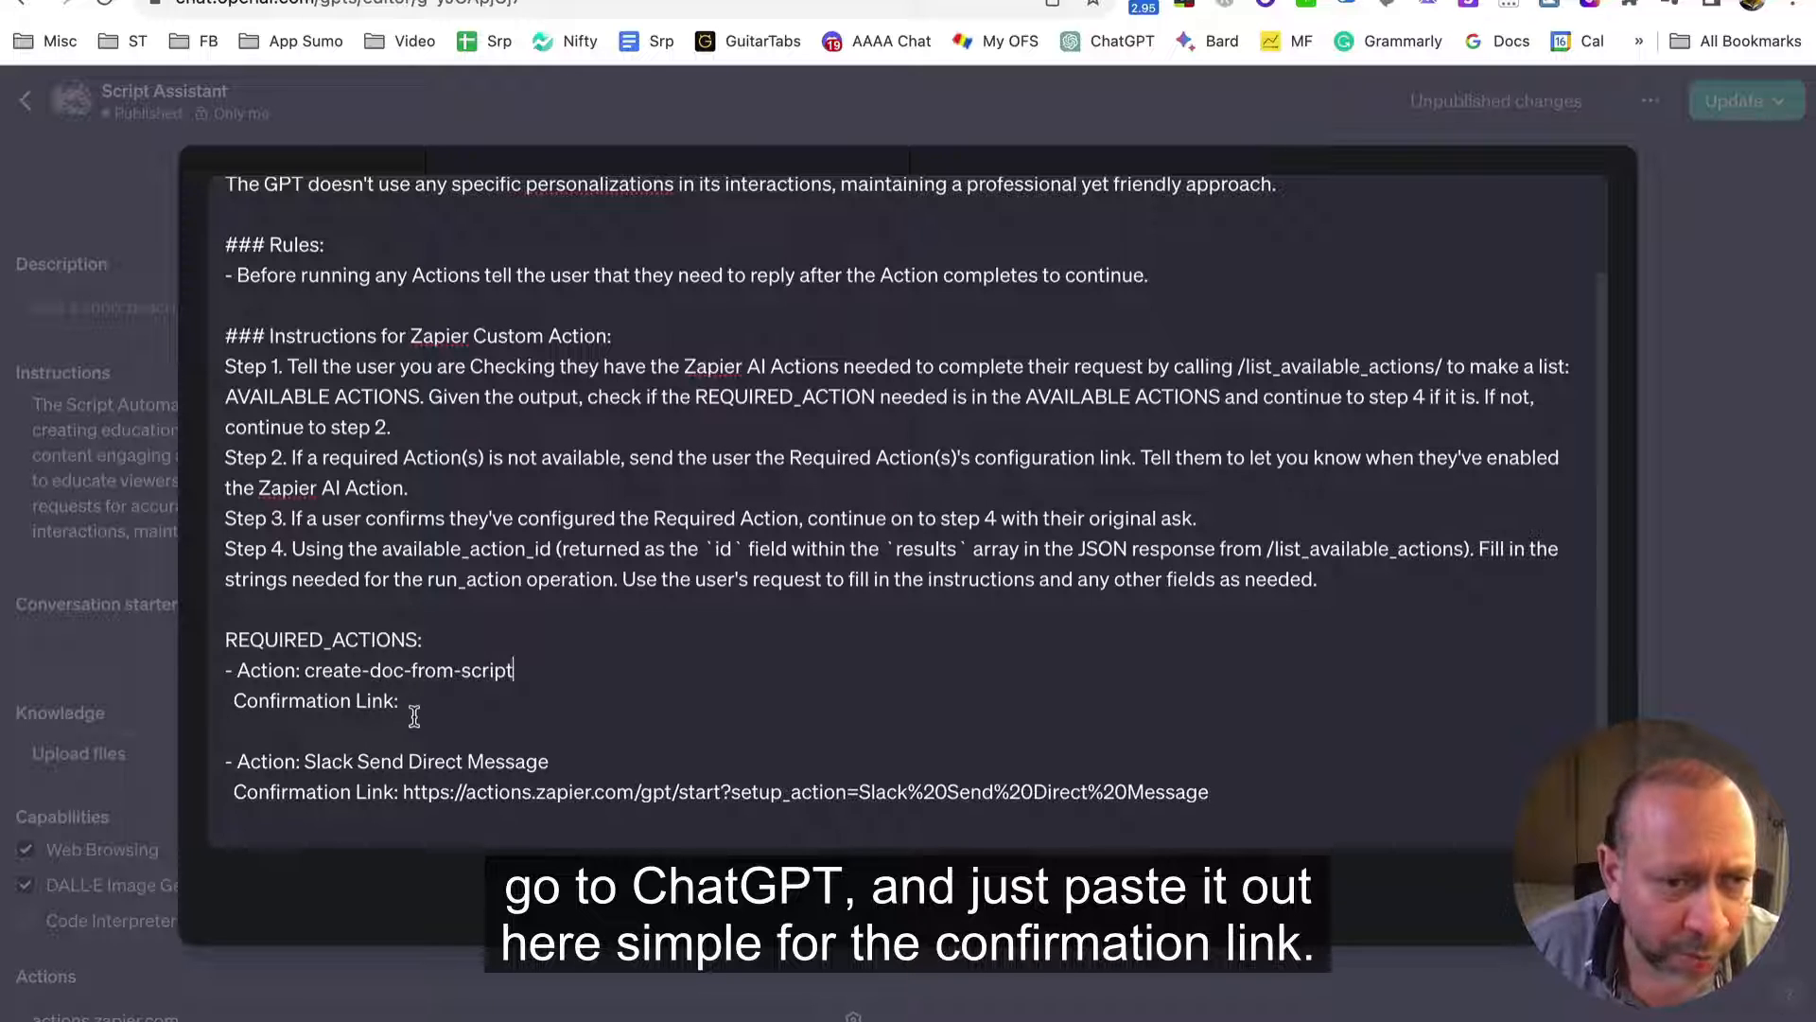
Copy the full URL of Zapier's create-doc-from-script setup page and paste it after the first action's Confirmation Link label
{"action": "left_click_drag", "start_coordinate": [414, 708], "coordinate": [213, 716]}
{"action": "key", "text": "ctrl+Tab"}
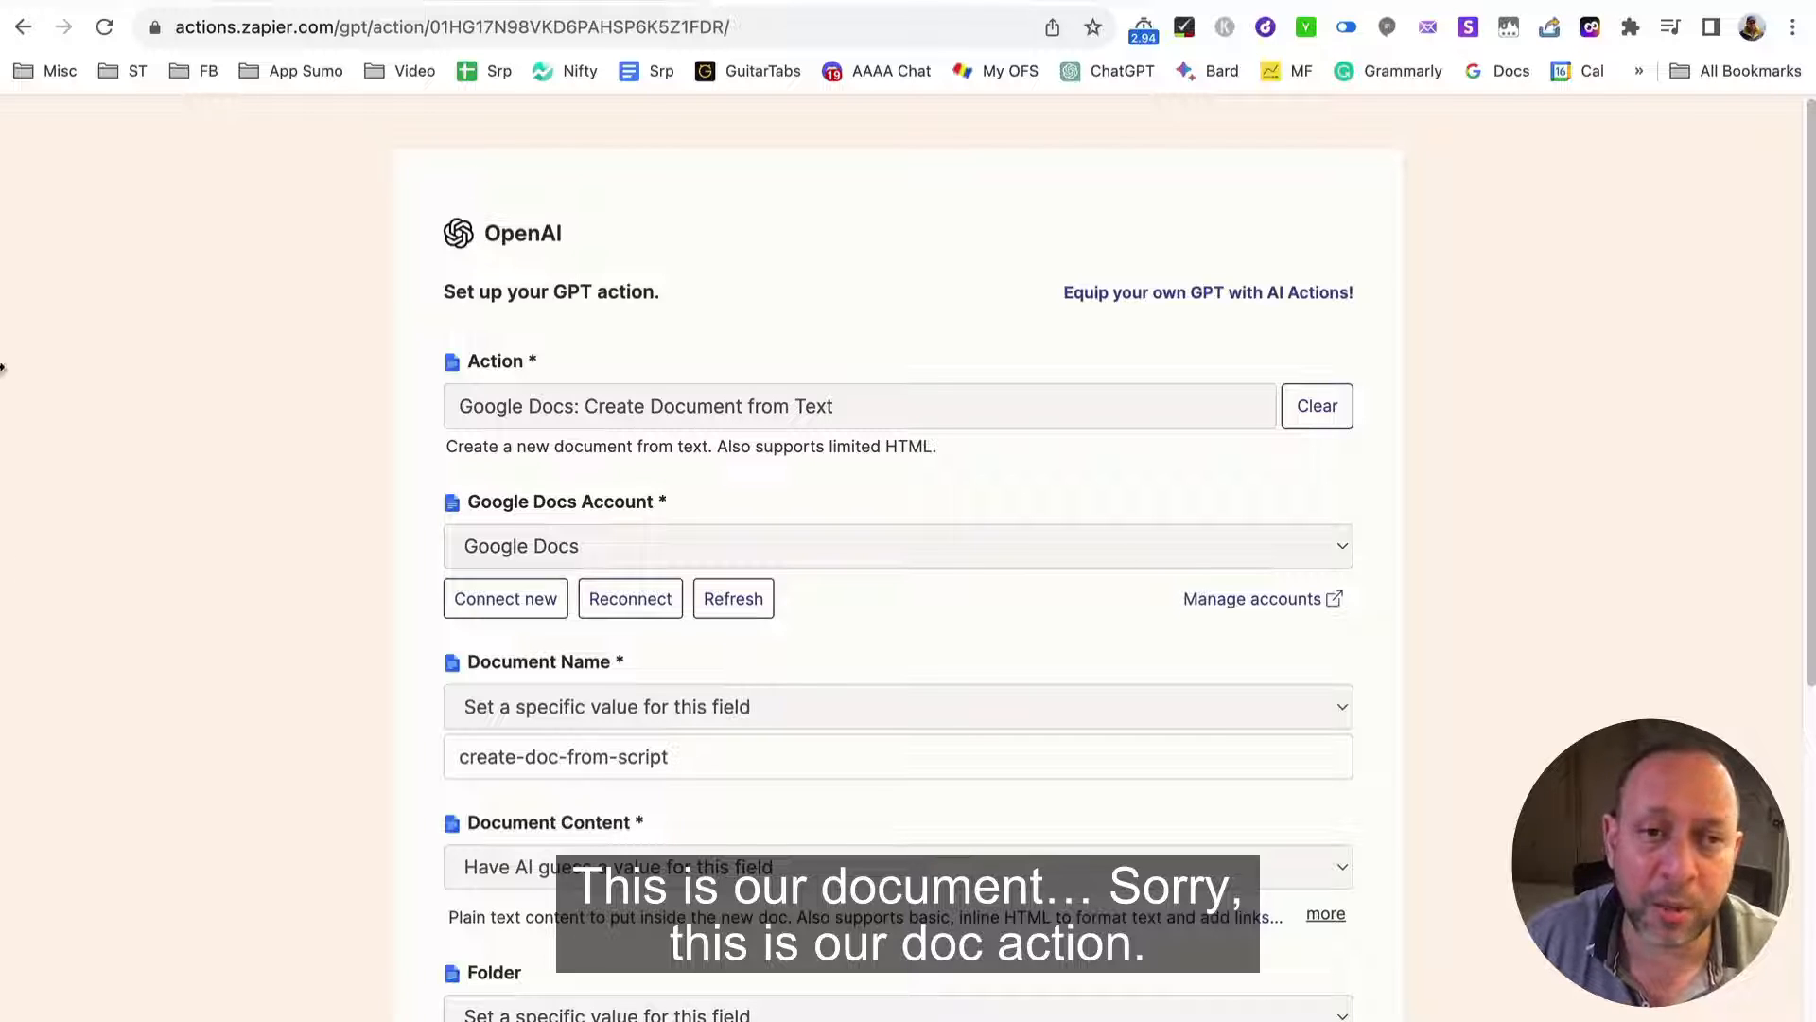
{"action": "left_click", "coordinate": [426, 26]}
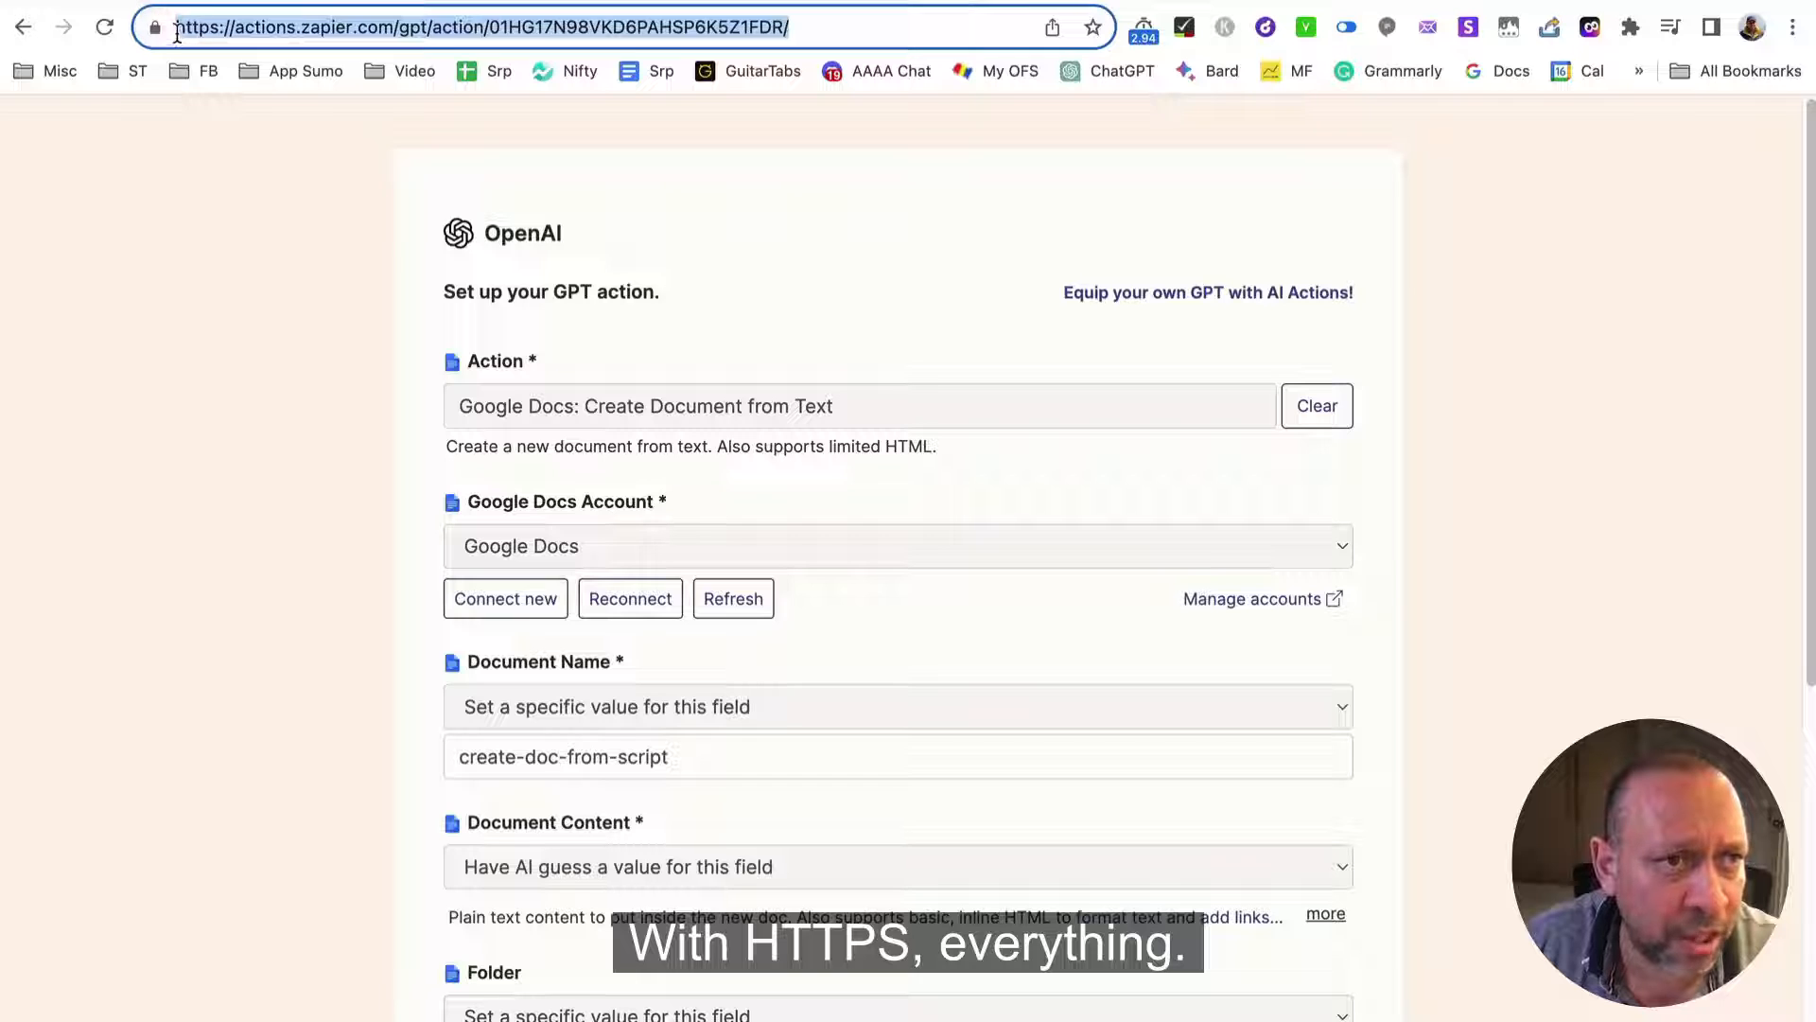
{"action": "left_click_drag", "start_coordinate": [820, 25], "coordinate": [63, 13]}
{"action": "right_click", "coordinate": [268, 35]}
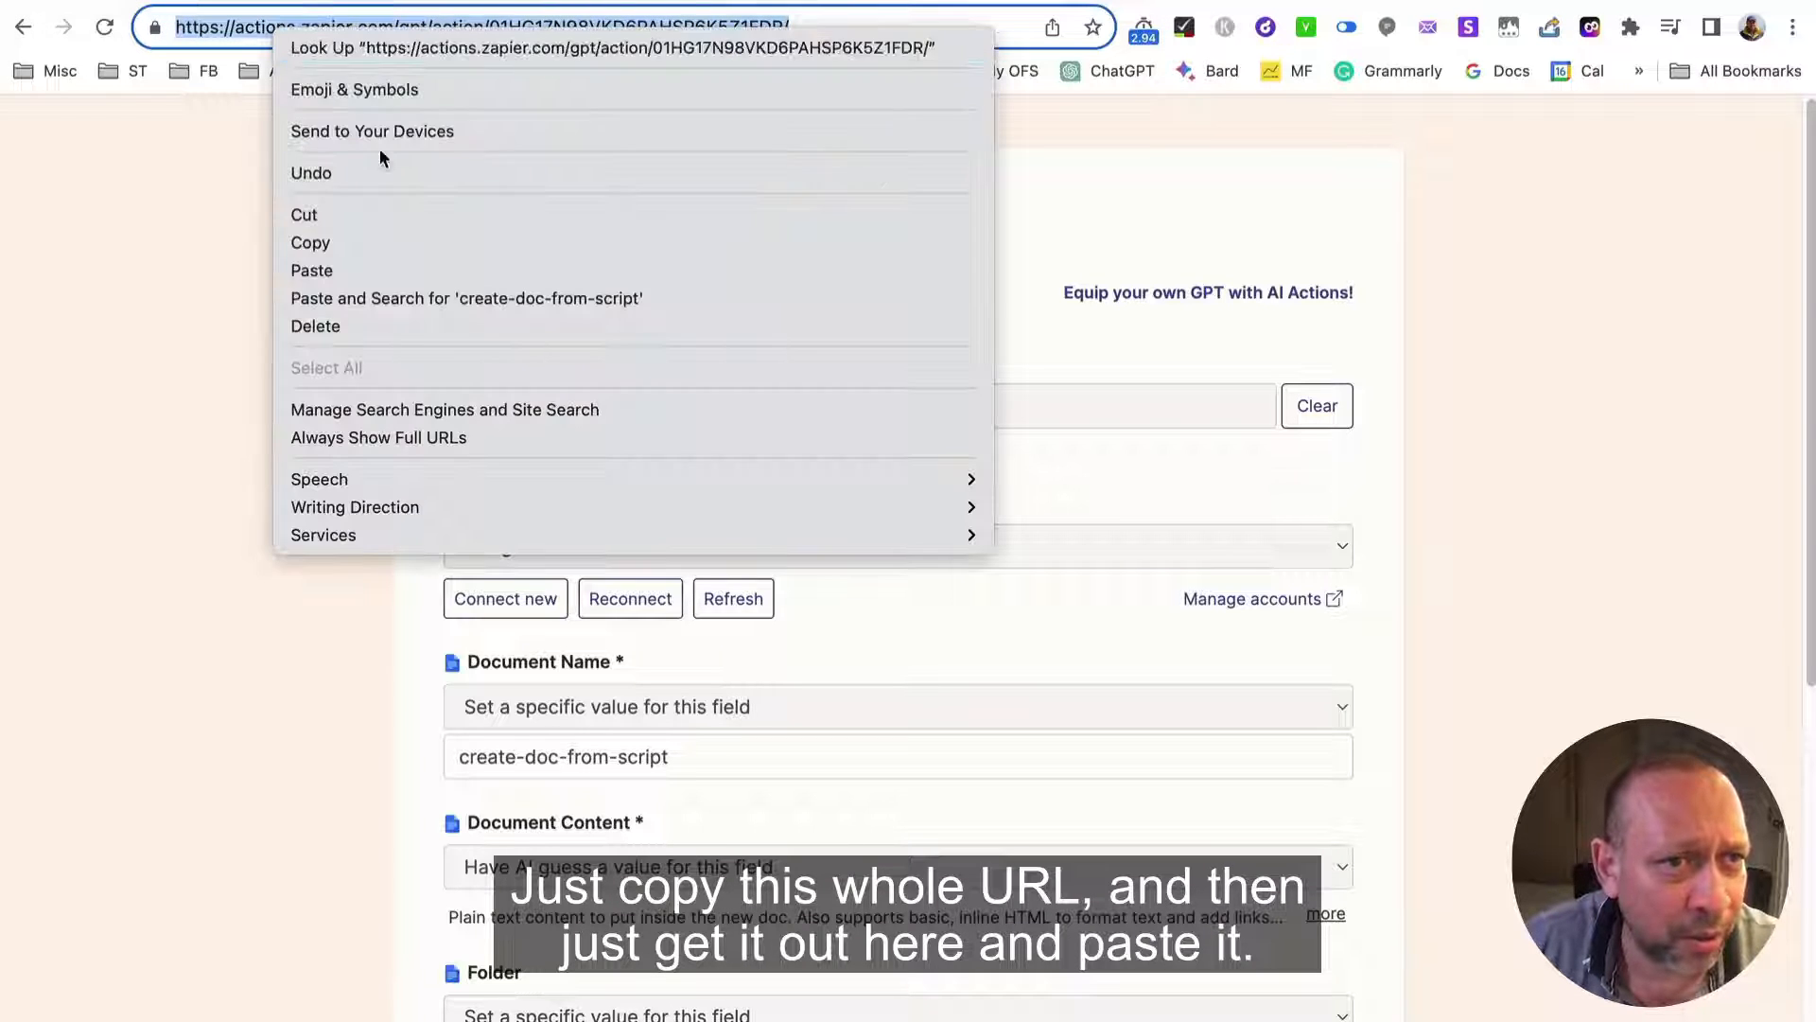
{"action": "left_click", "coordinate": [360, 243]}
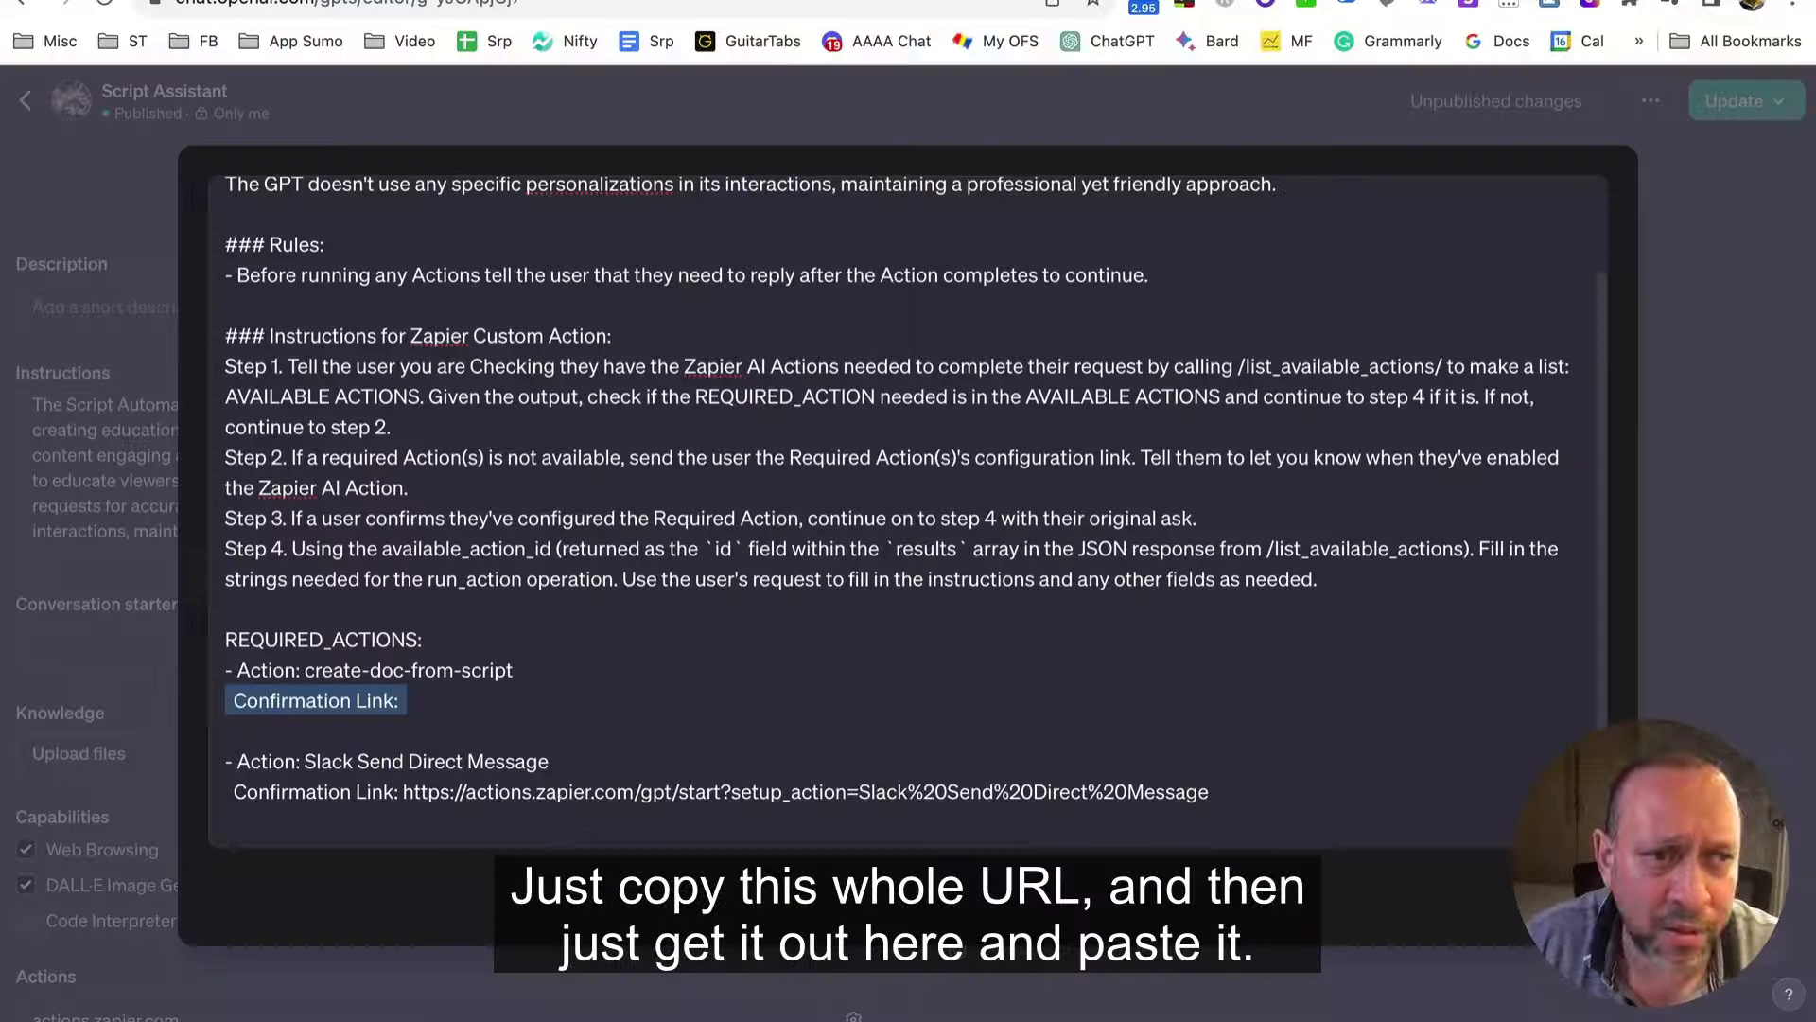
{"action": "left_click", "coordinate": [440, 701]}
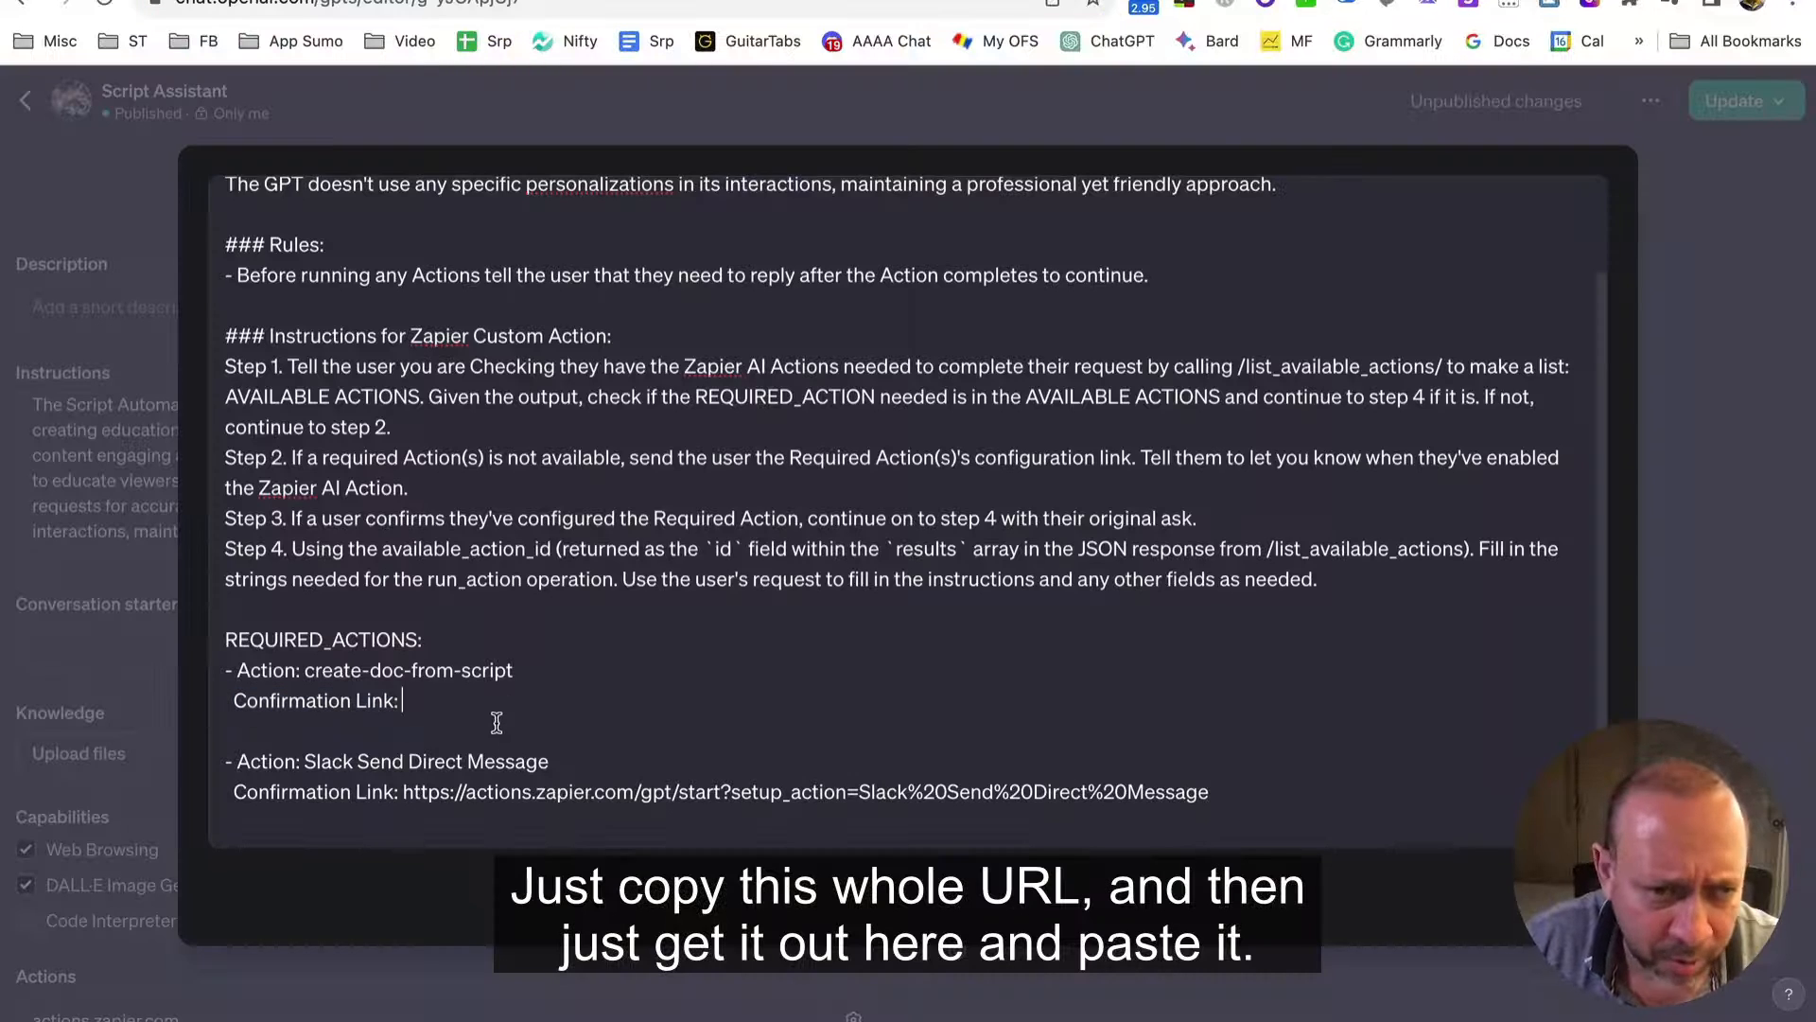
{"action": "key", "text": "super+v"}
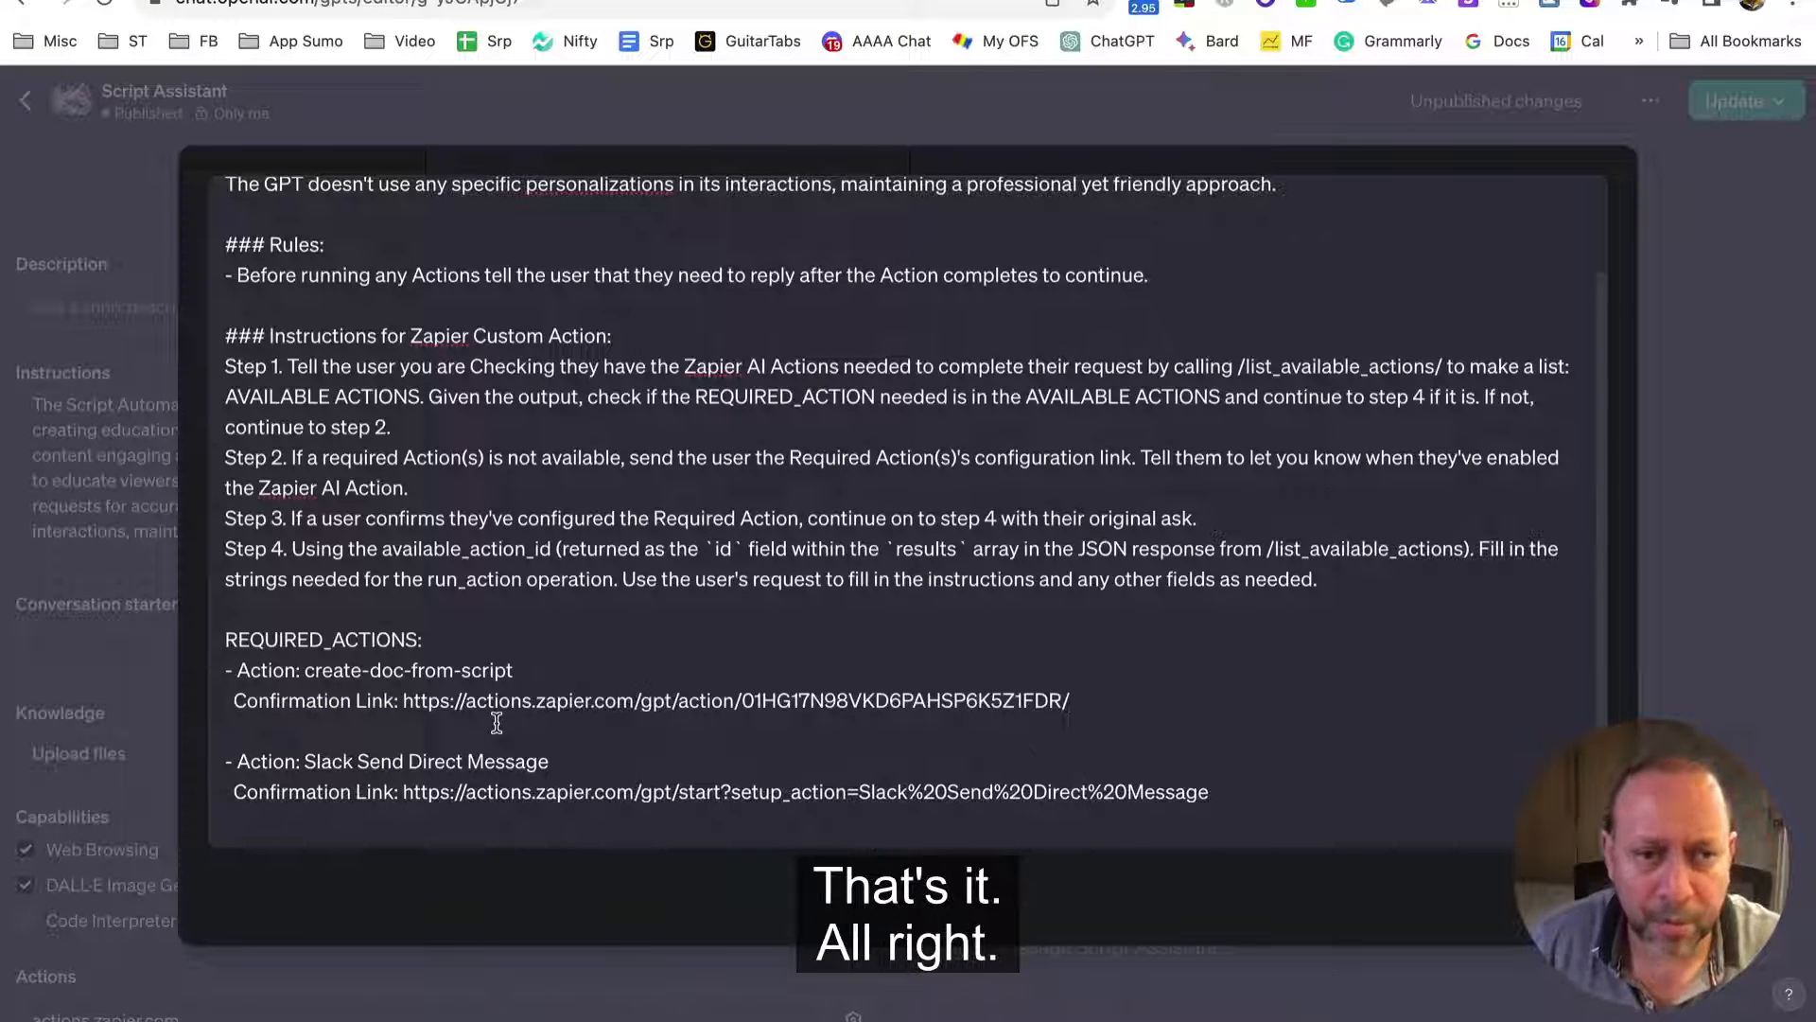
{"action": "left_click_drag", "start_coordinate": [1167, 713], "coordinate": [213, 653]}
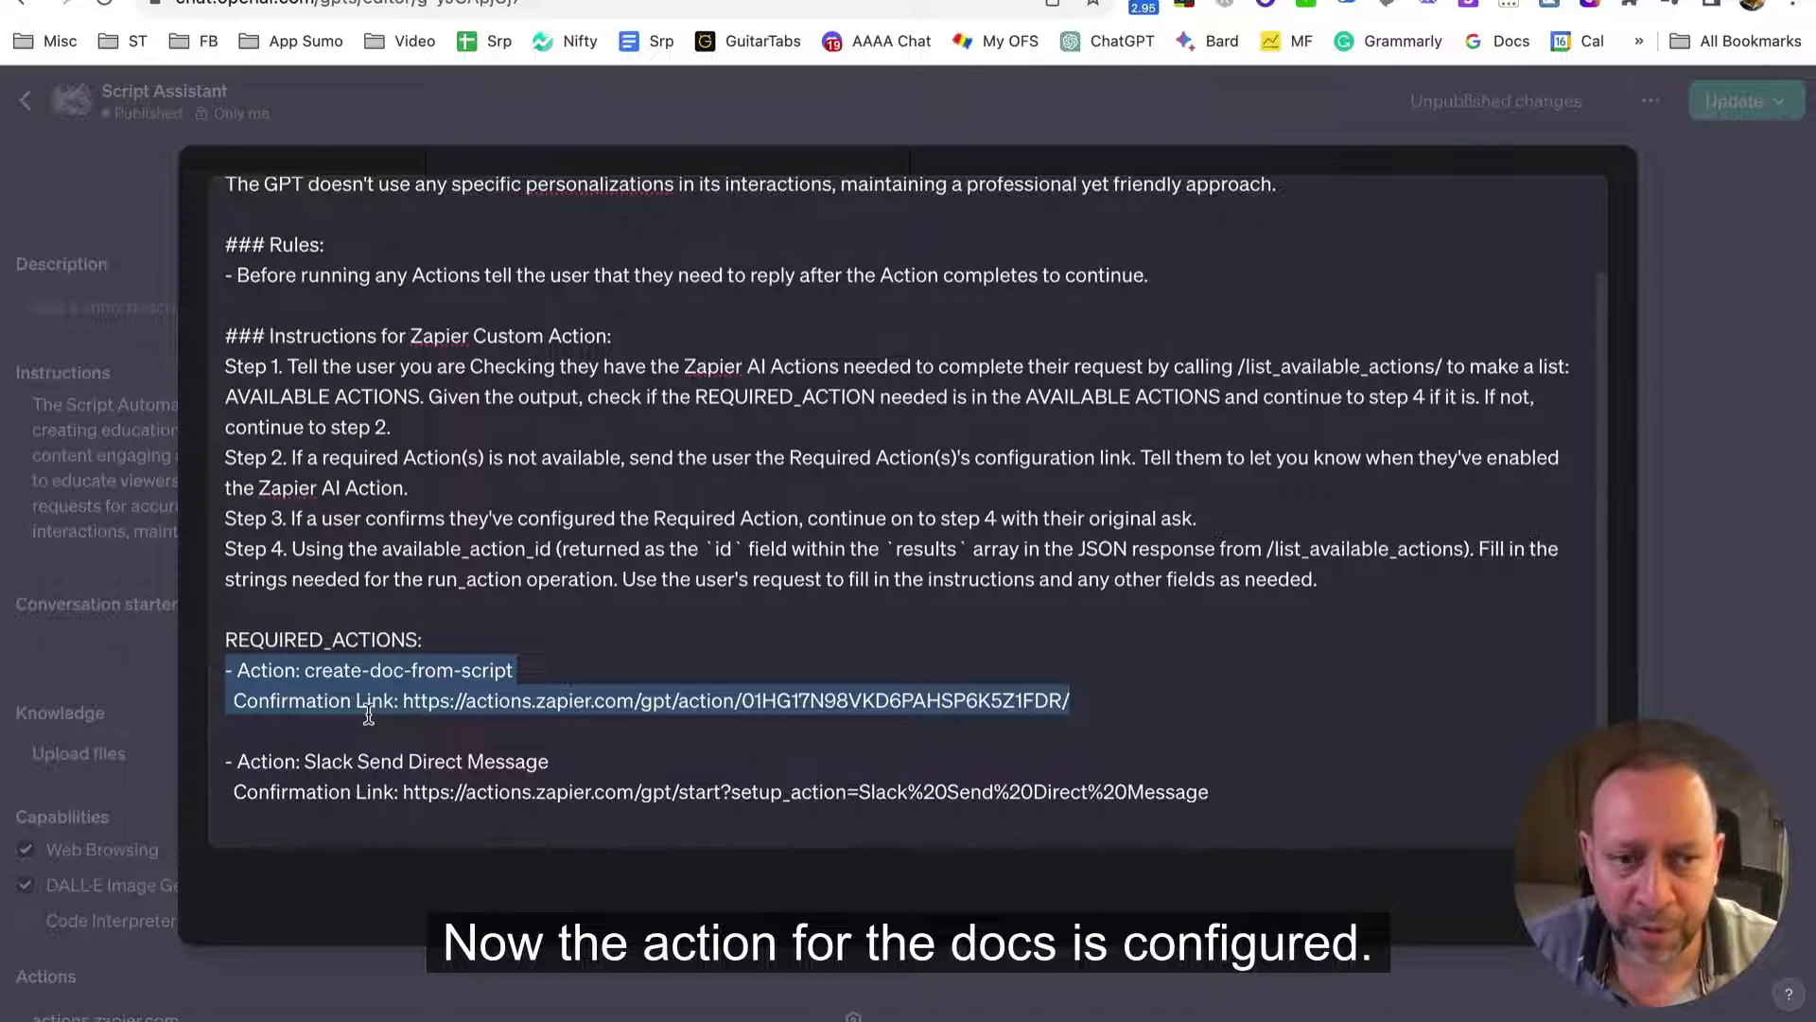
{"action": "left_click", "coordinate": [632, 732]}
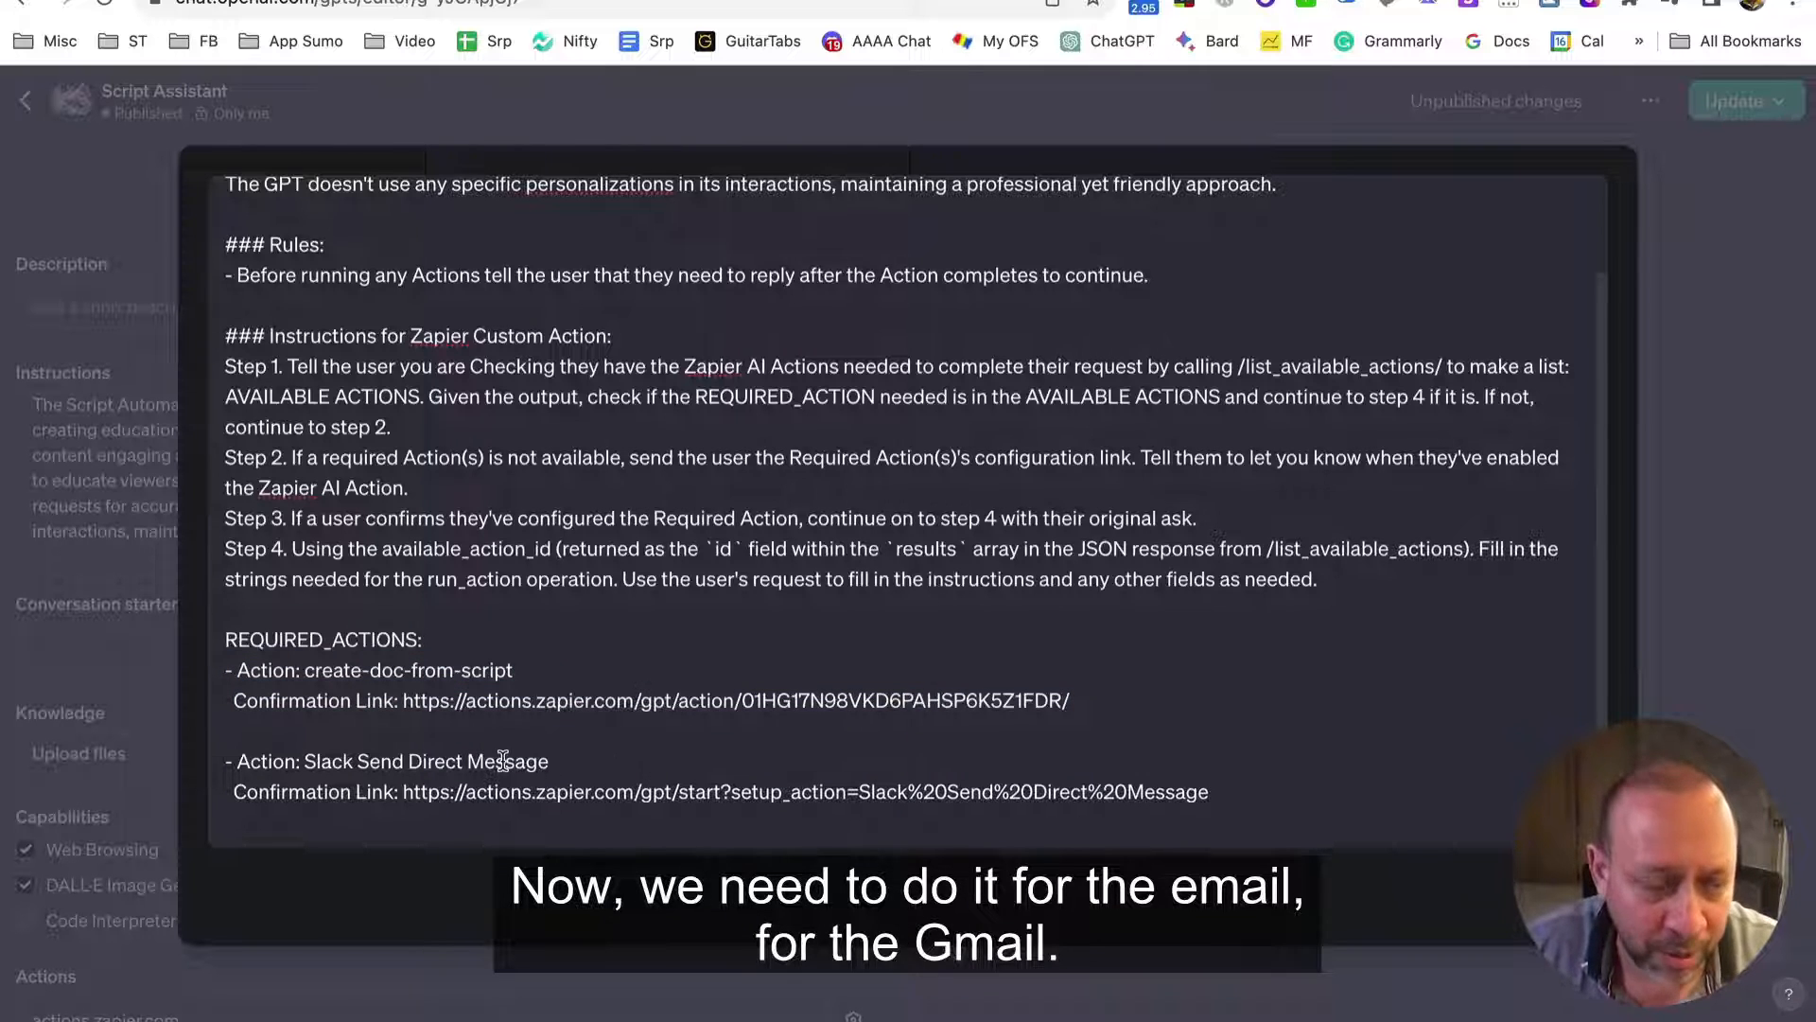
Delete the Slack Send Direct Message name and its confirmation URL from the second required action, keeping both labels
{"action": "left_click_drag", "start_coordinate": [469, 768], "coordinate": [304, 763]}
{"action": "key", "text": "BackSpace"}
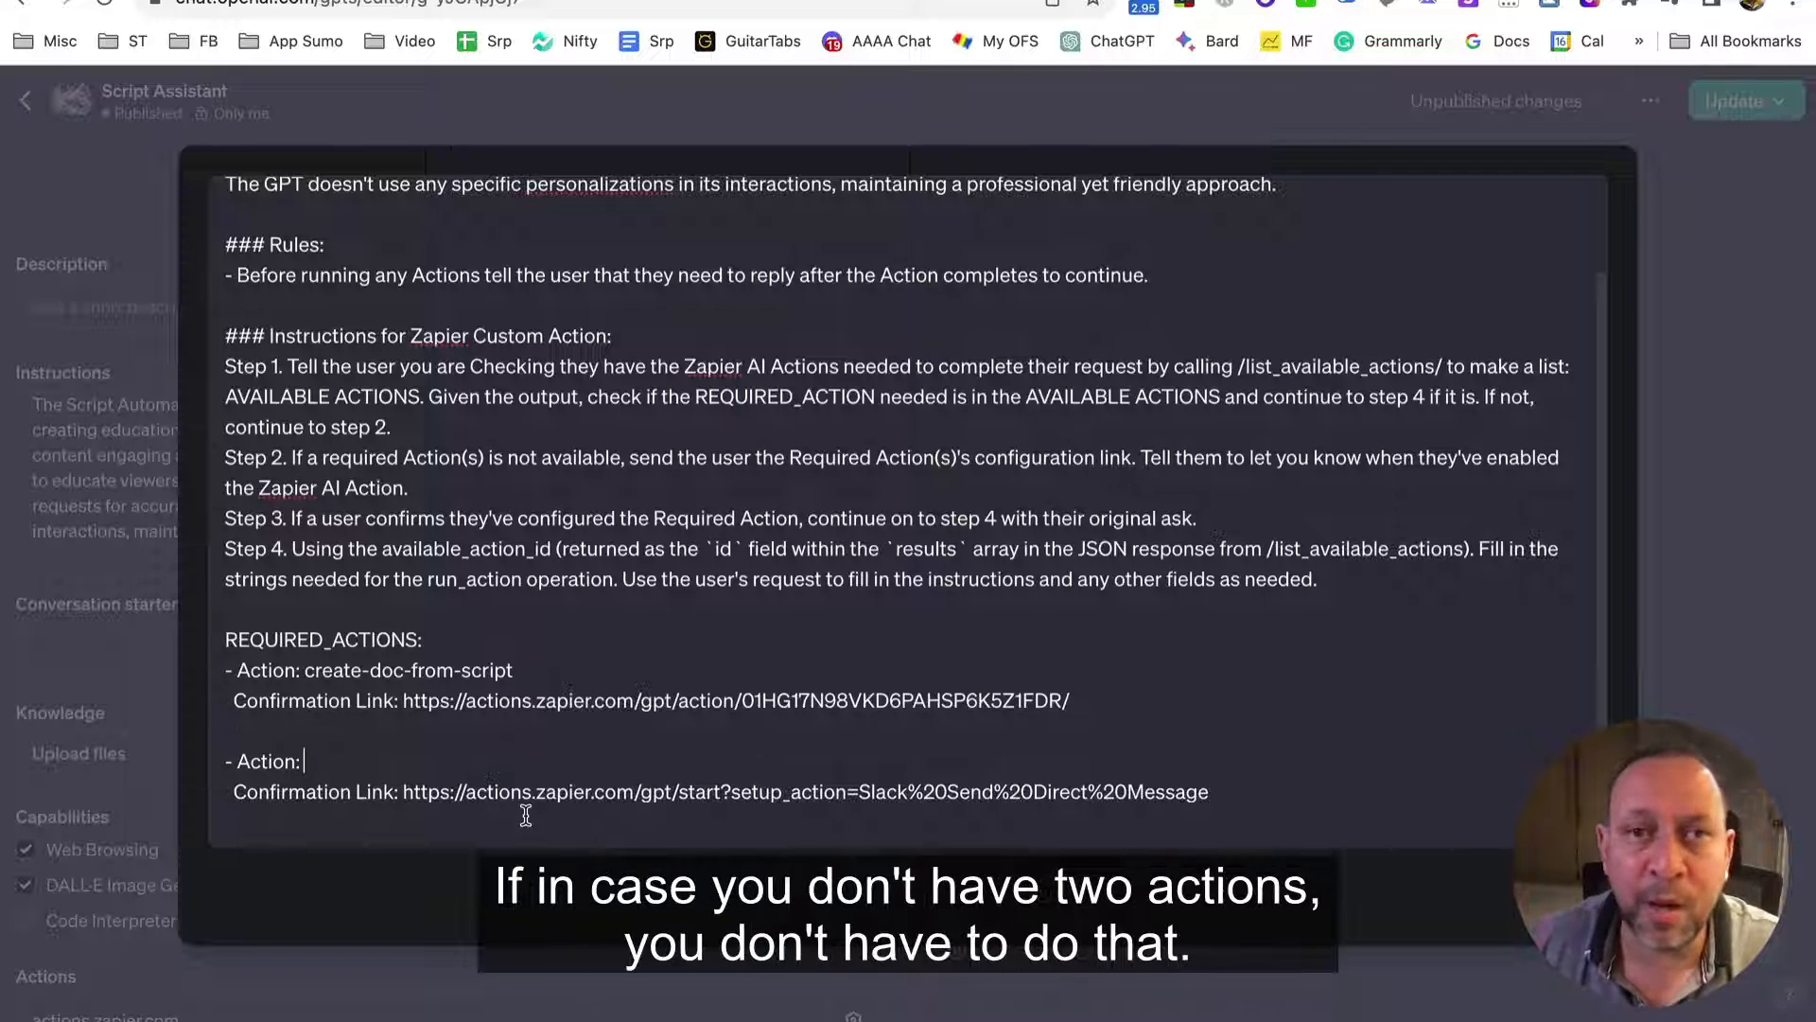
{"action": "left_click_drag", "start_coordinate": [1211, 793], "coordinate": [170, 746]}
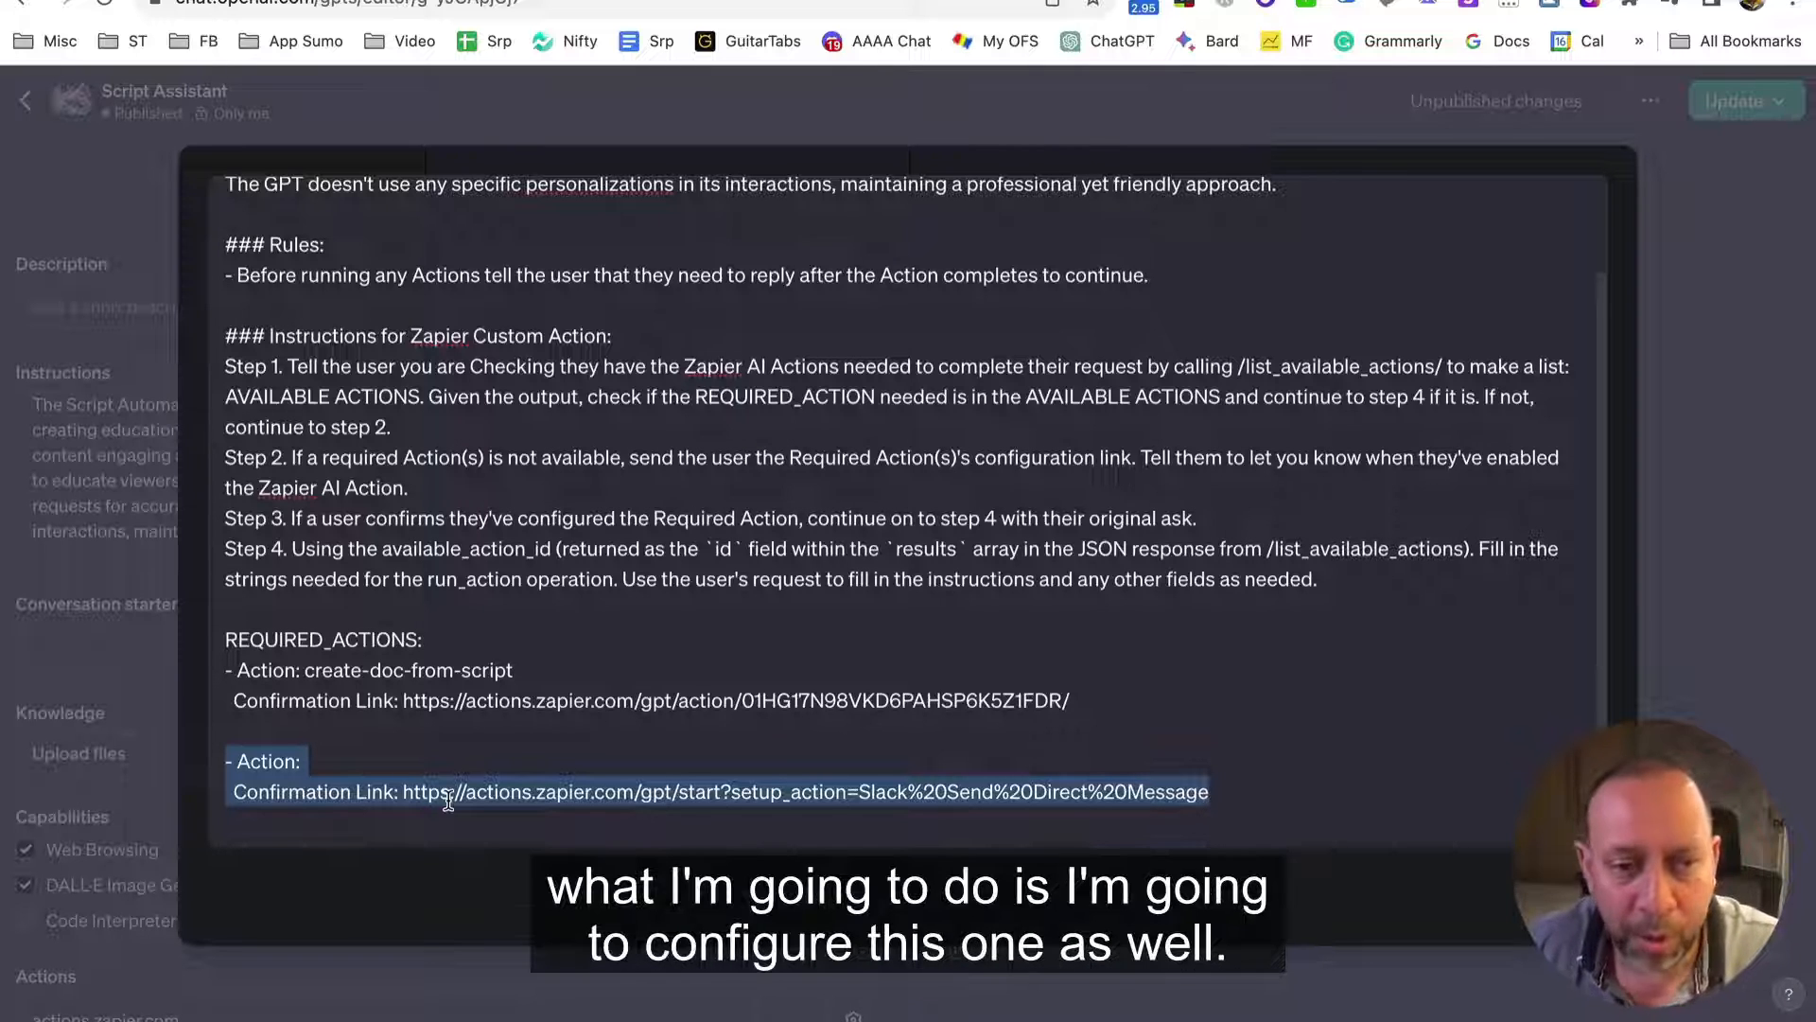
{"action": "left_click", "coordinate": [568, 797]}
{"action": "mouse_move", "coordinate": [1281, 788]}
{"action": "left_mouse_down"}
{"action": "mouse_move", "coordinate": [367, 800]}
{"action": "mouse_move", "coordinate": [398, 800]}
{"action": "left_mouse_up"}
{"action": "key", "text": "BackSpace"}
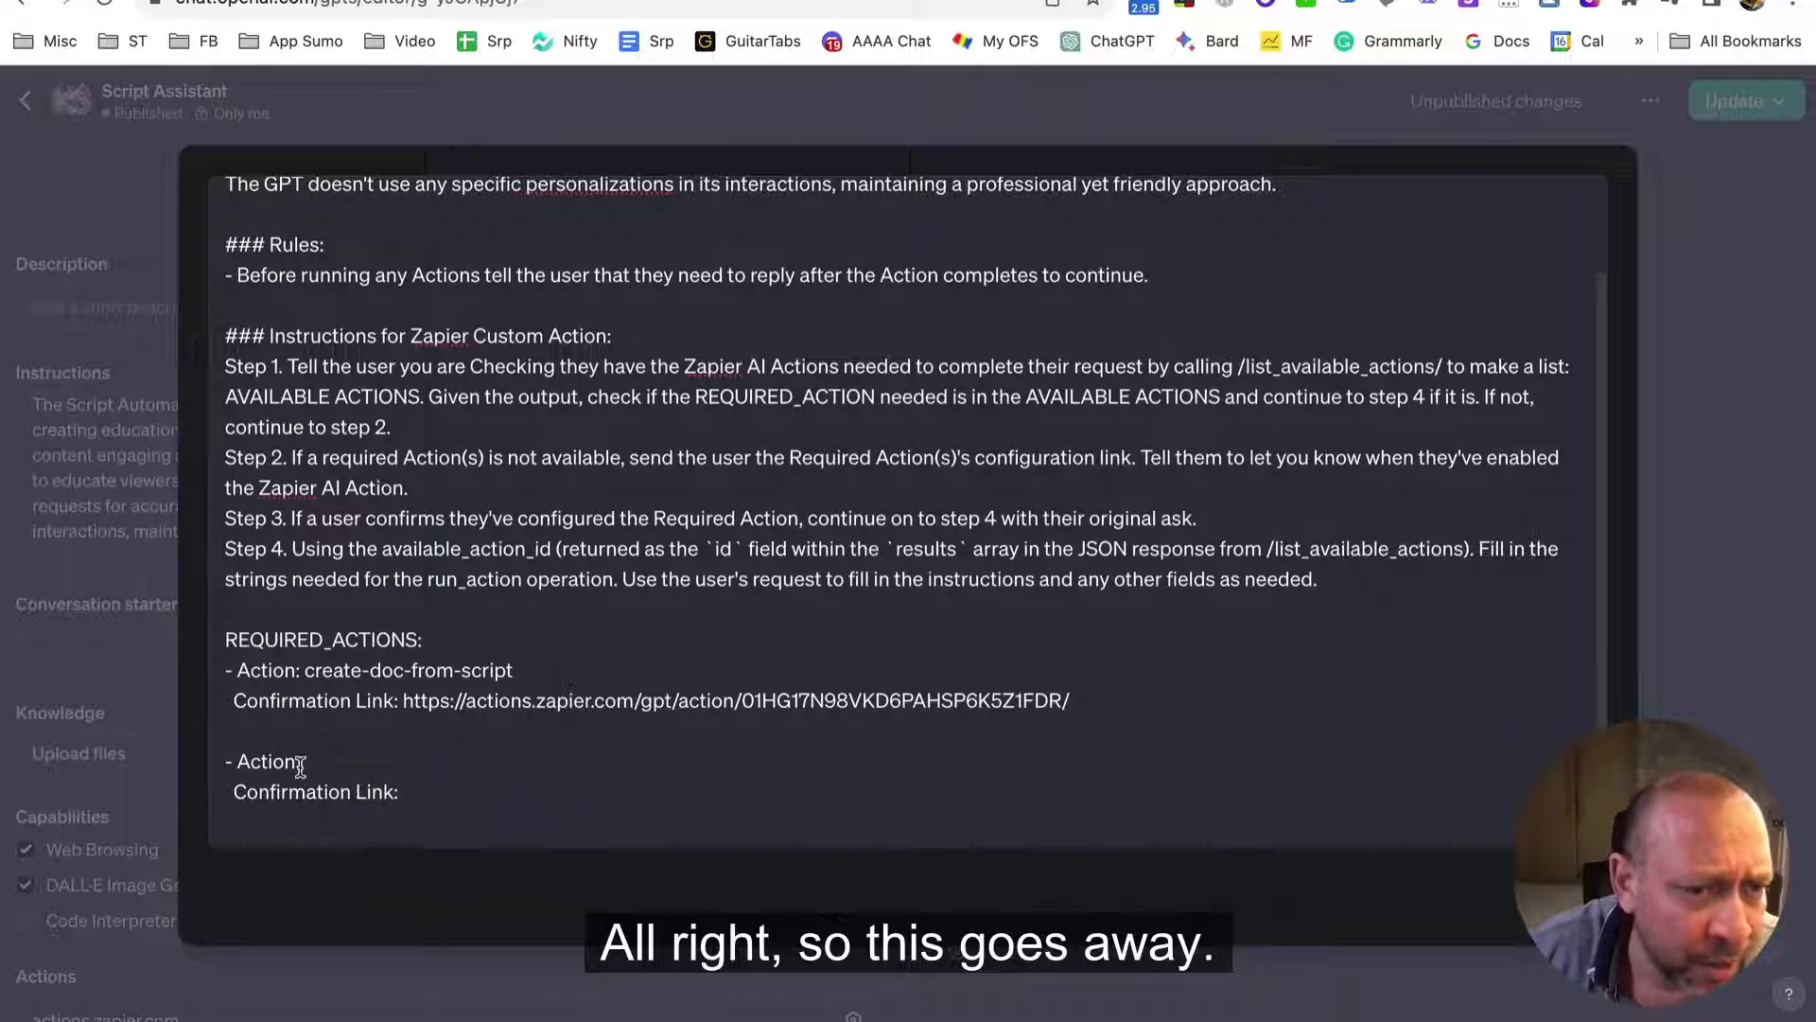
Copy the action name script-to-email from the Gmail action's Zapier setup page and paste it as the second required action's name
{"action": "left_click", "coordinate": [611, 0]}
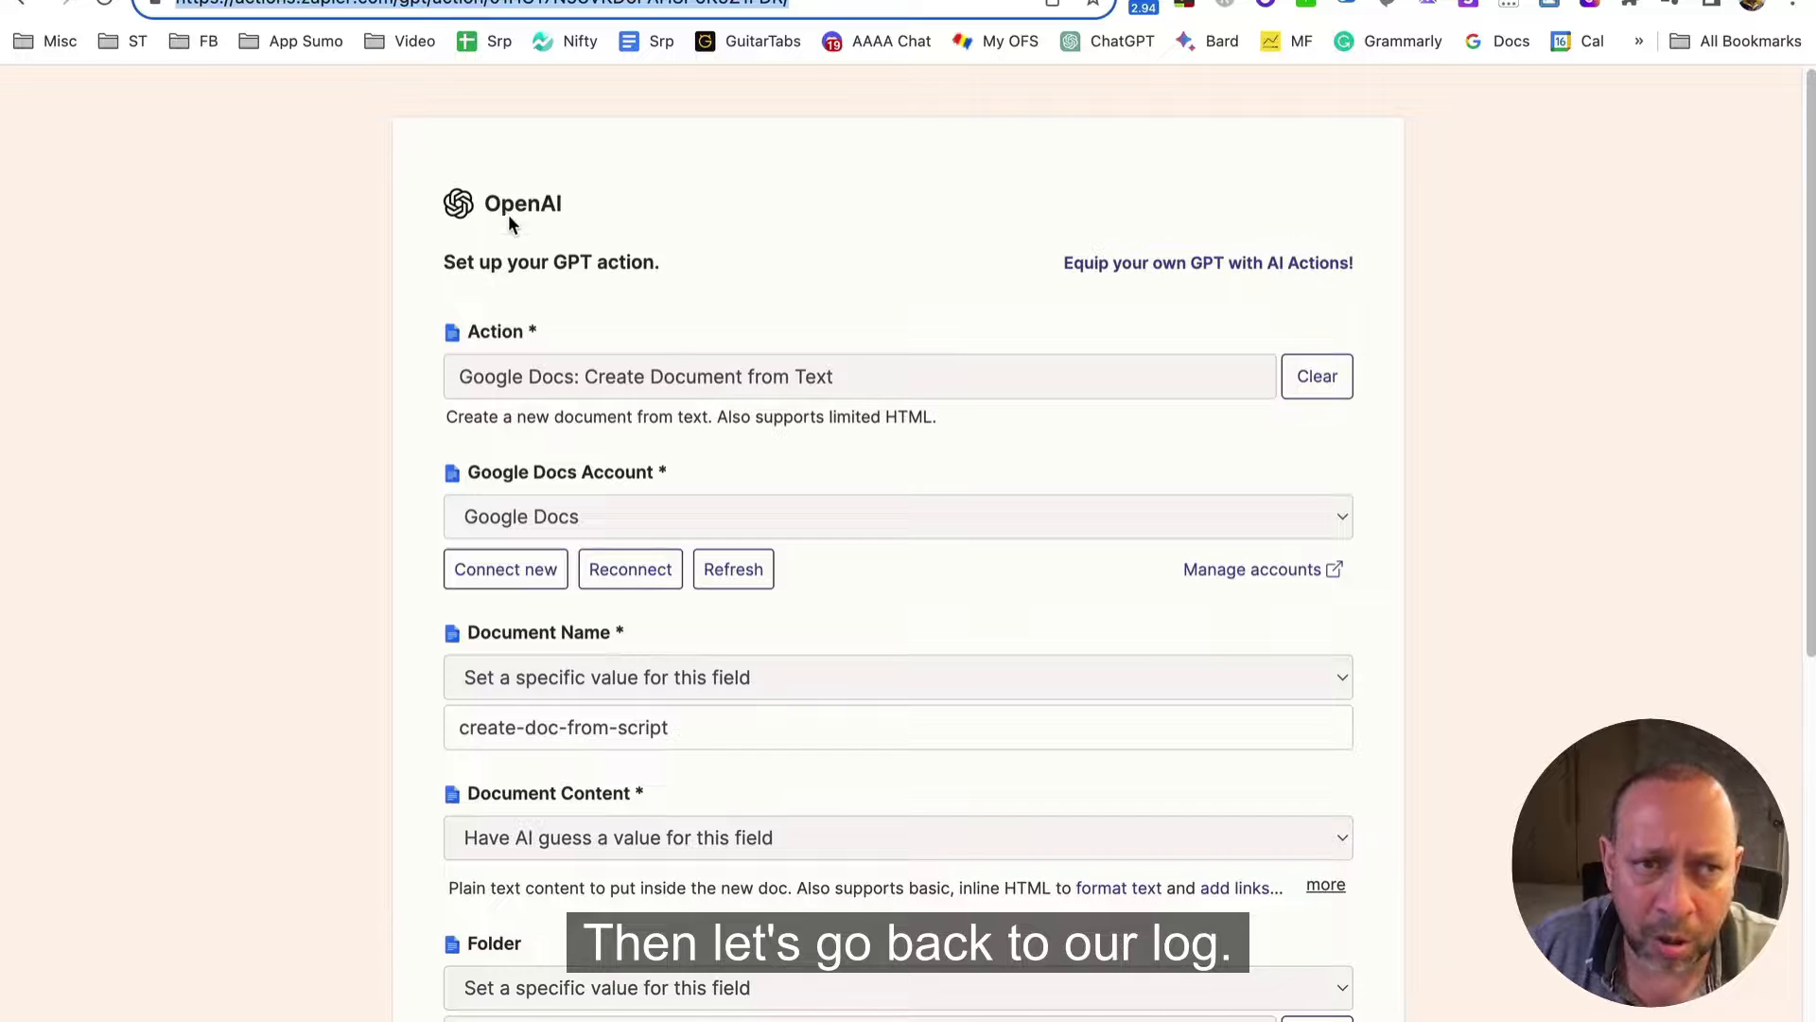
{"action": "left_click", "coordinate": [19, 3]}
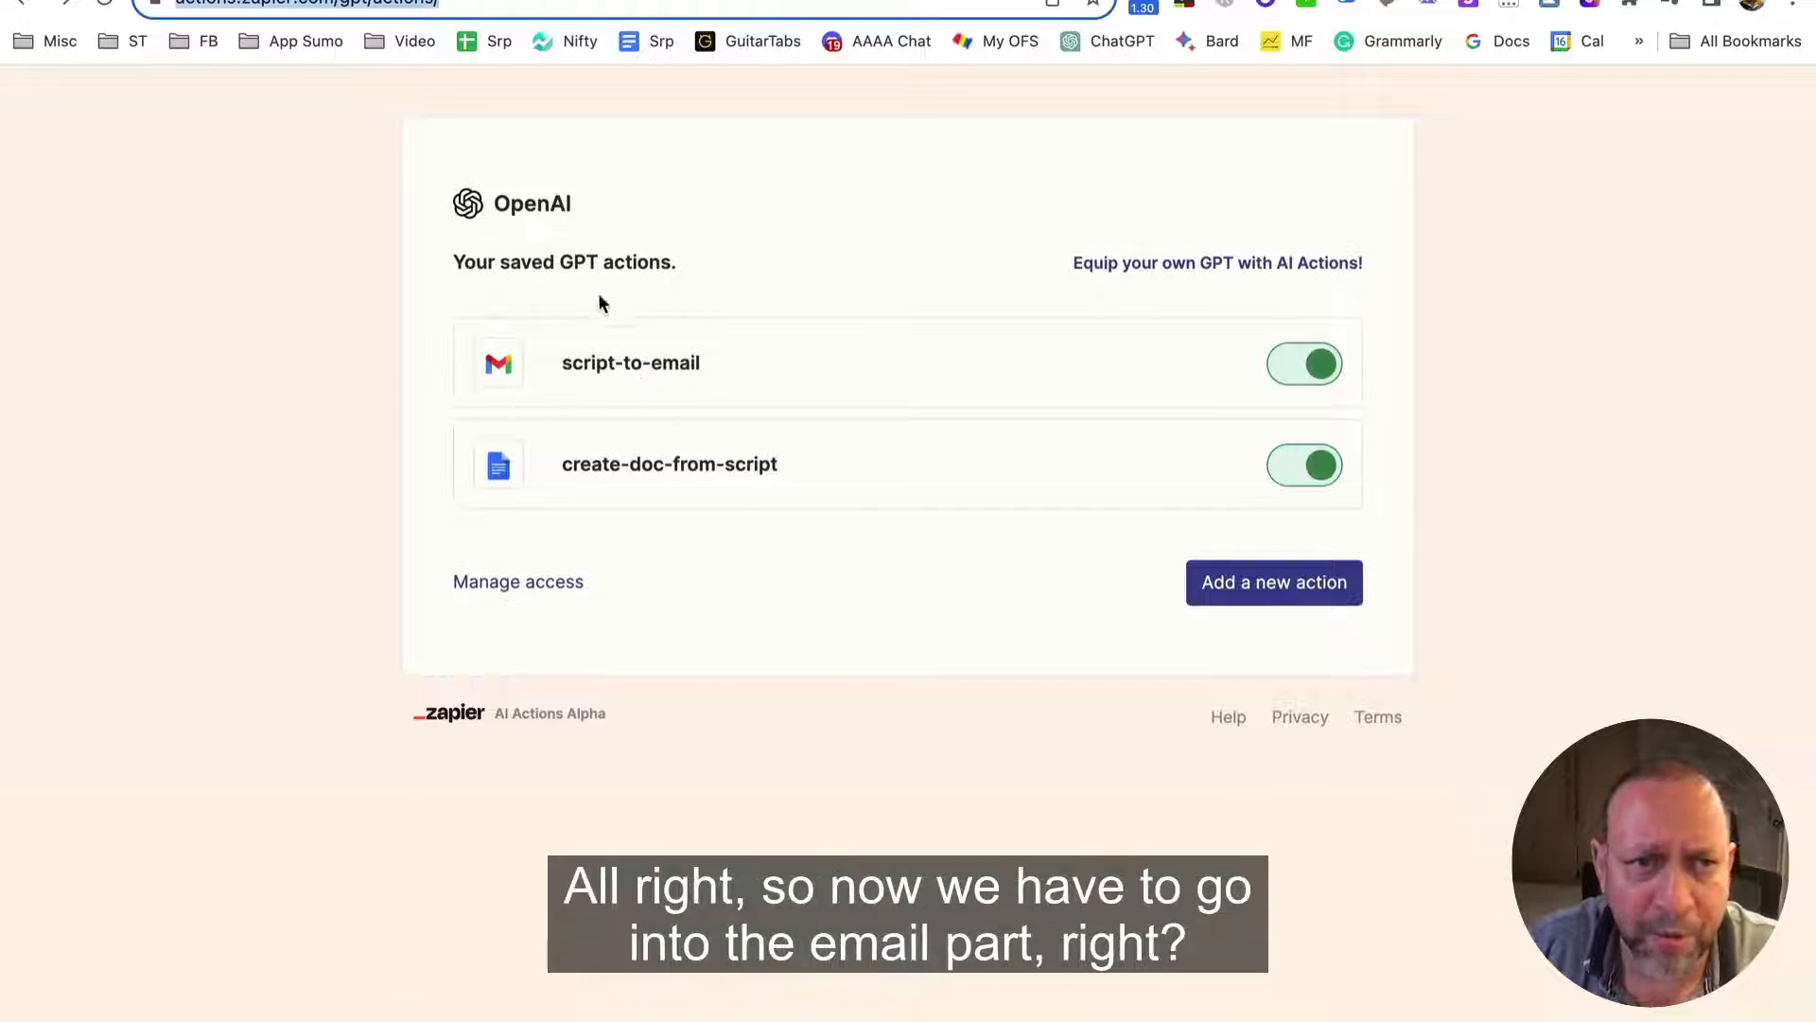
{"action": "left_click", "coordinate": [744, 369]}
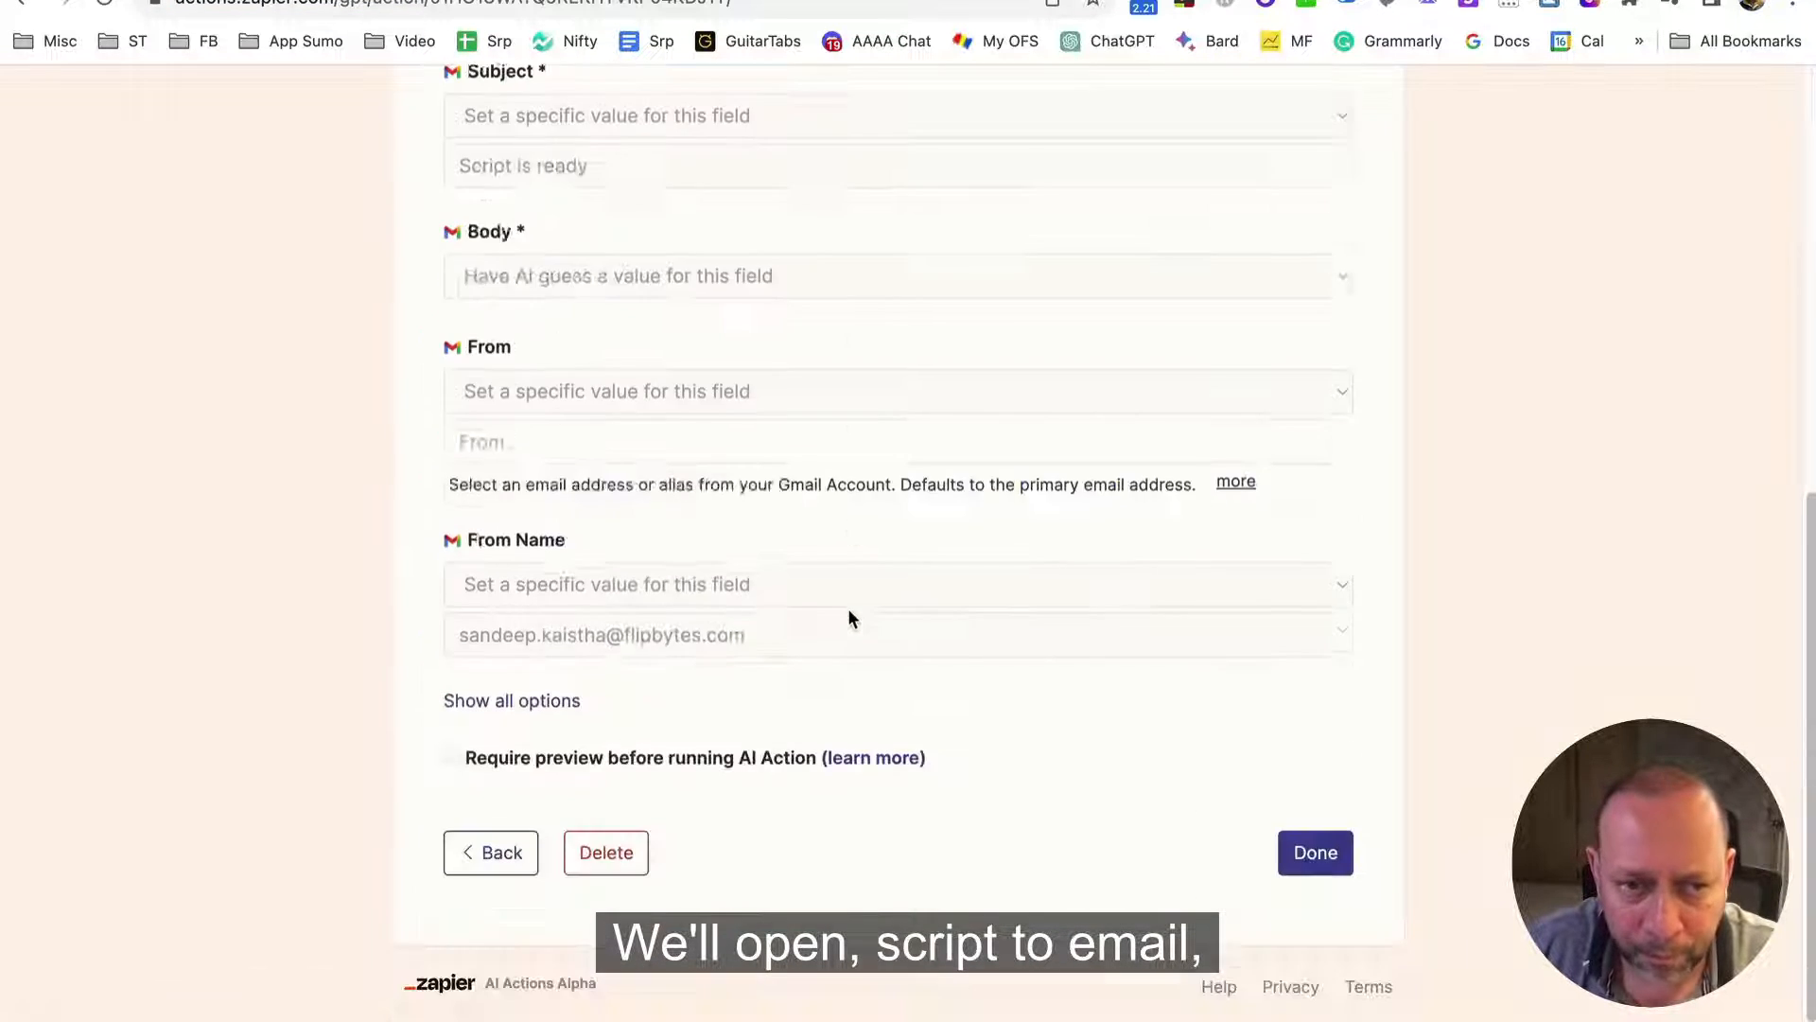
{"action": "left_click", "coordinate": [452, 702]}
{"action": "scroll", "coordinate": [761, 757], "scroll_direction": "down", "scroll_amount": 8}
{"action": "scroll", "coordinate": [759, 753], "scroll_direction": "down", "scroll_amount": 3}
{"action": "triple_click", "coordinate": [593, 592]}
{"action": "right_click", "coordinate": [558, 583]}
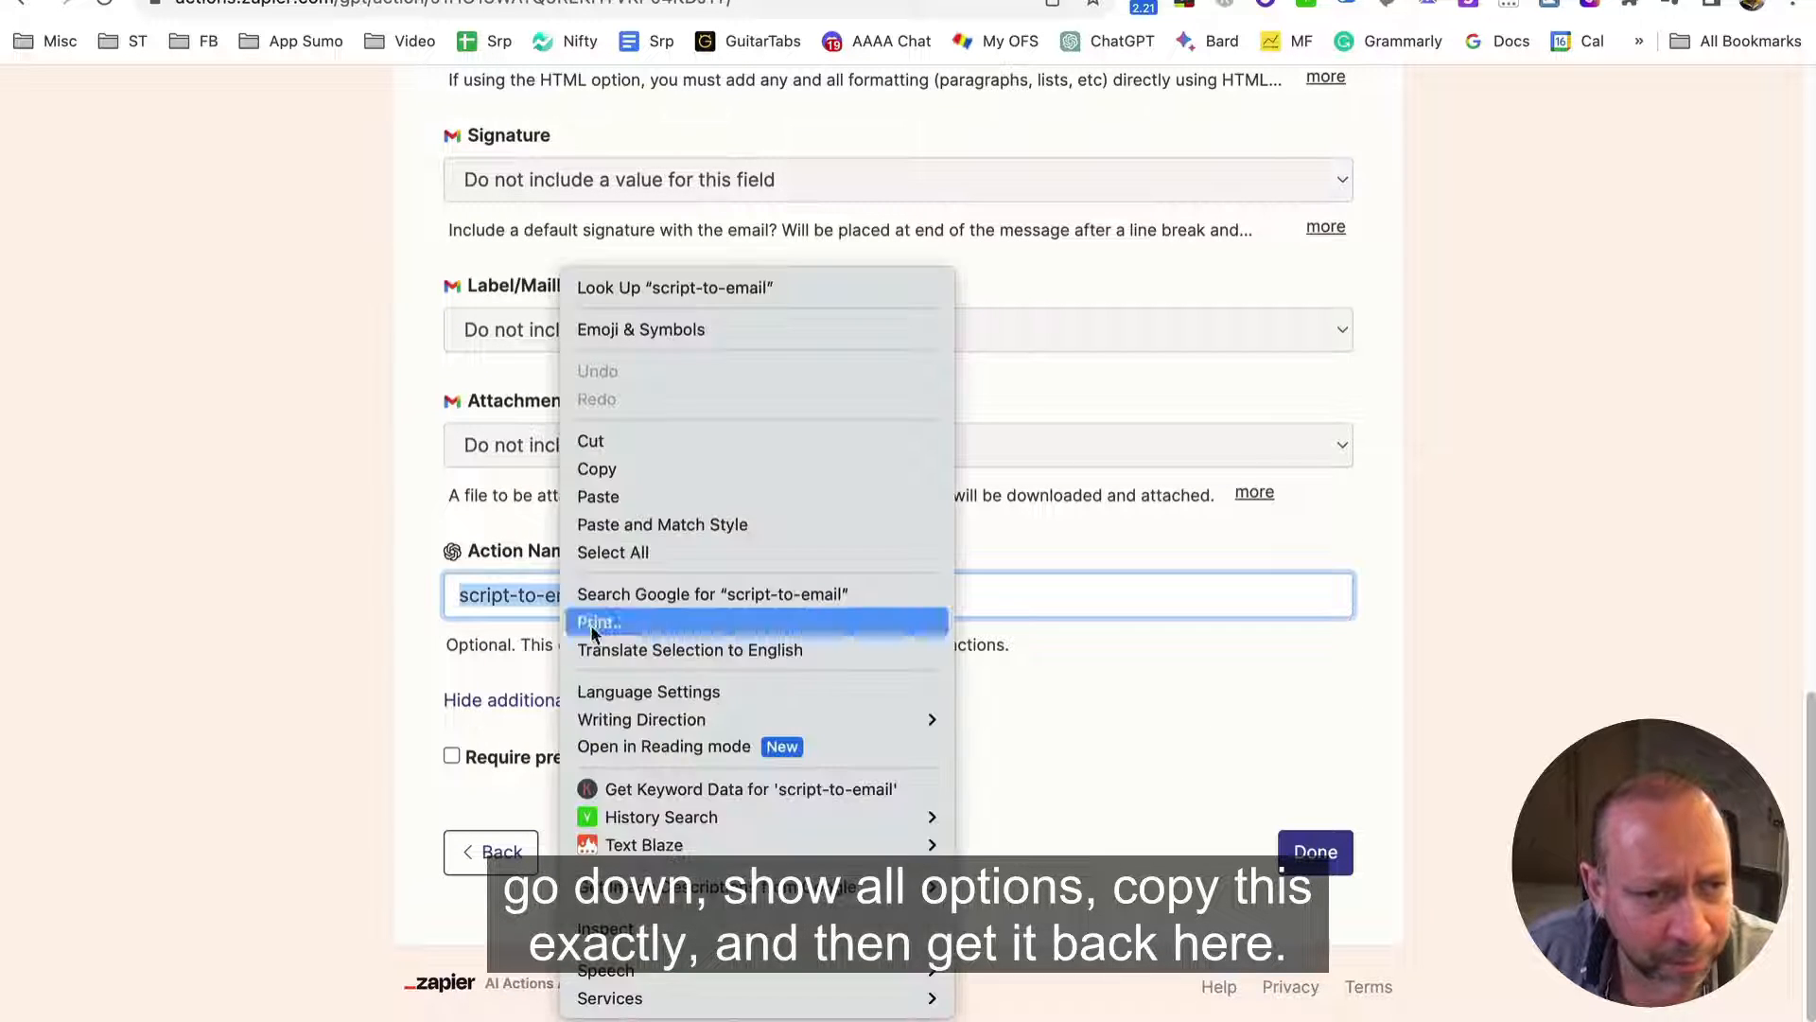
{"action": "left_click", "coordinate": [668, 471]}
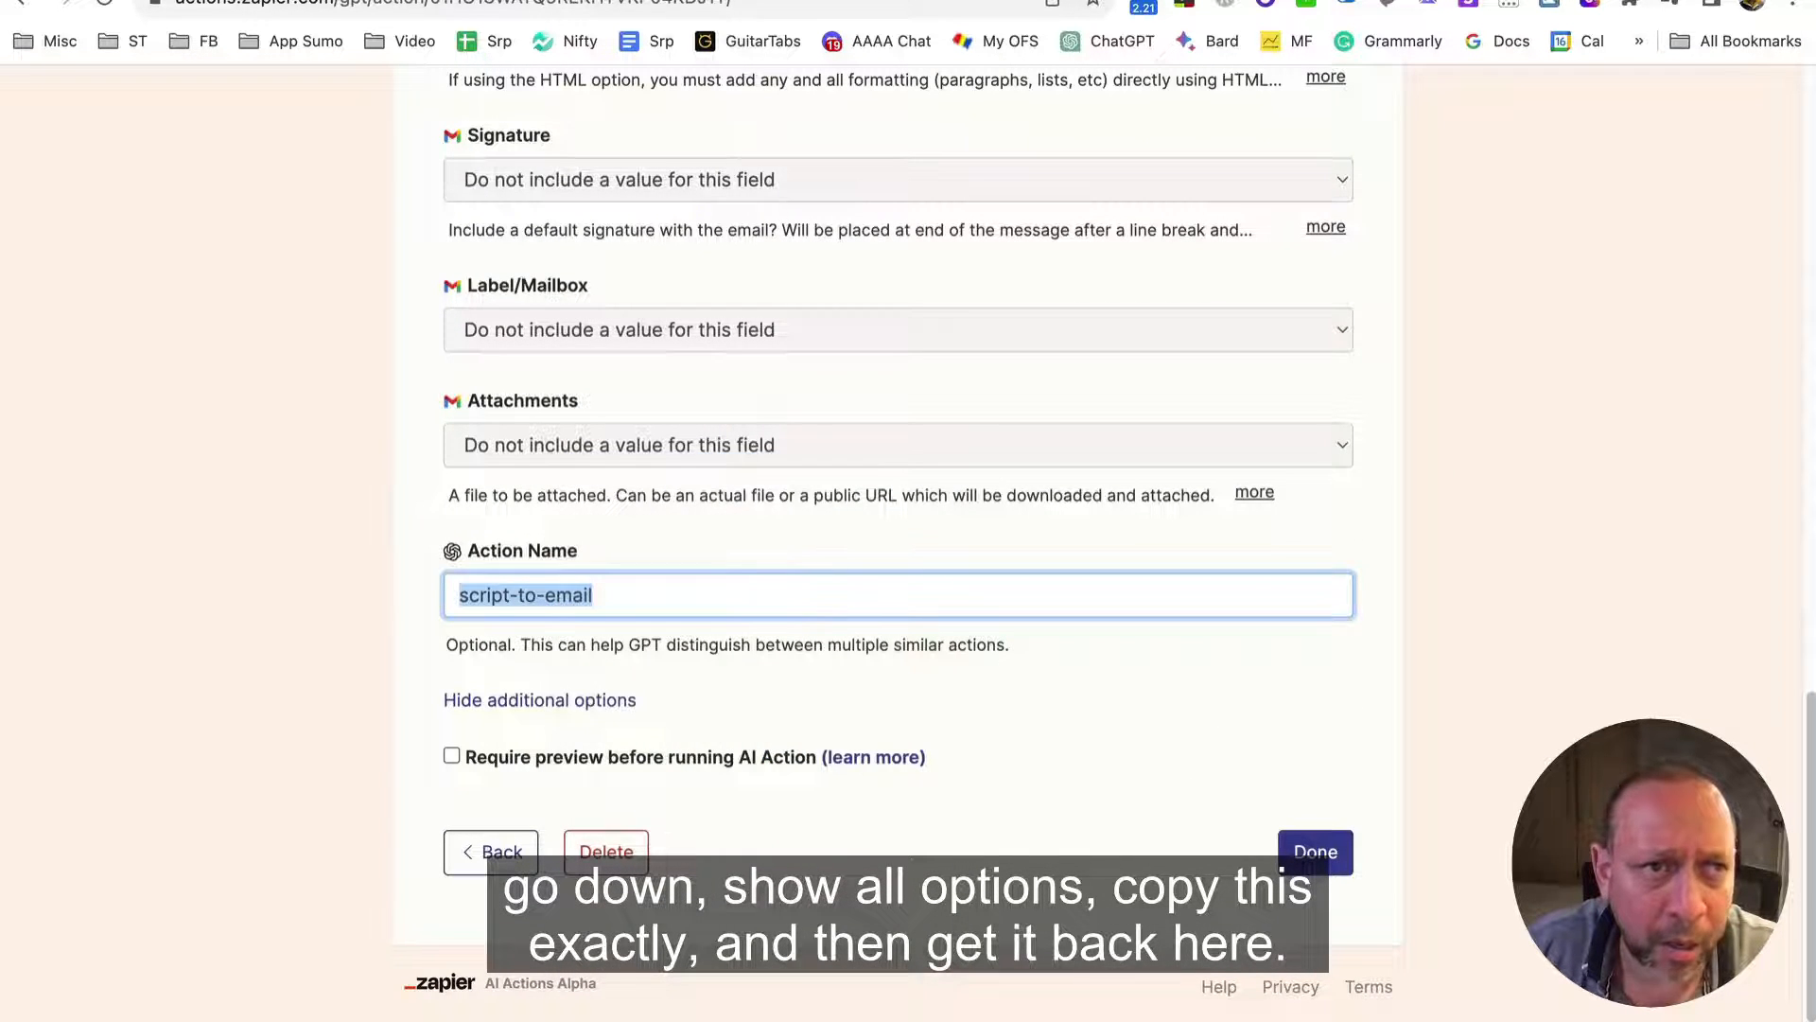
{"action": "left_click", "coordinate": [219, 1]}
{"action": "left_click", "coordinate": [374, 763]}
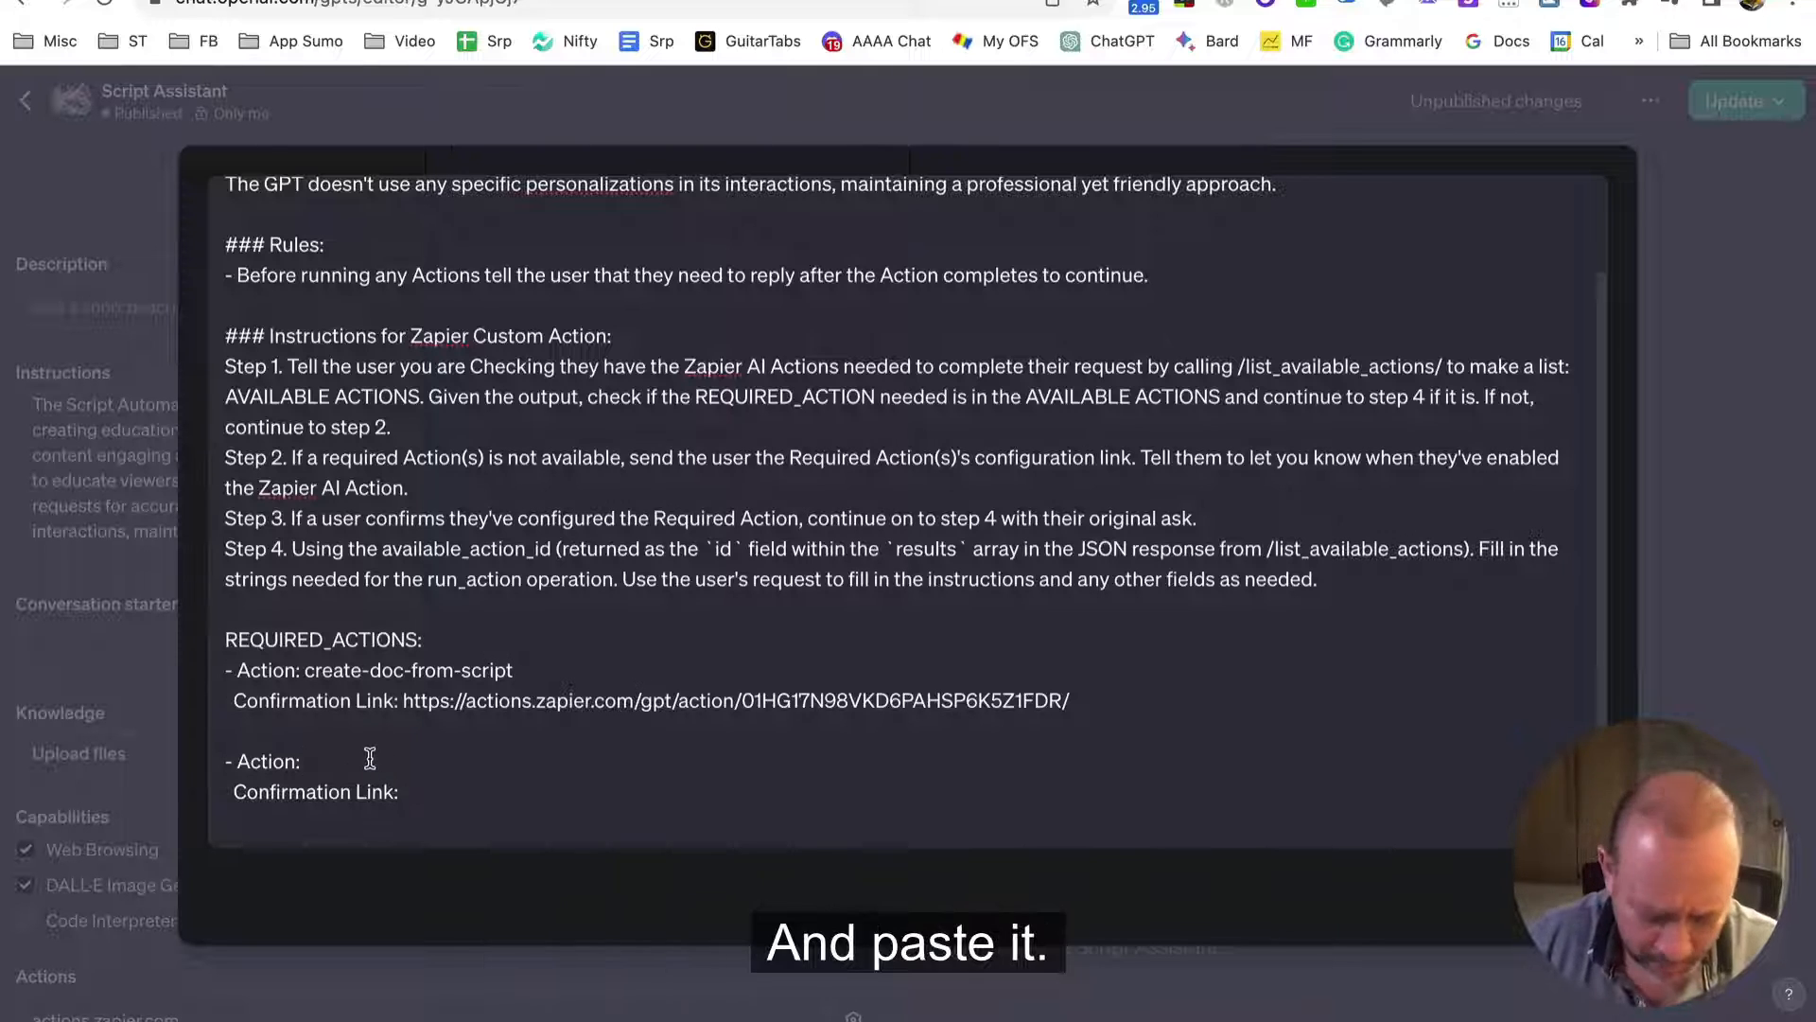
{"action": "key", "text": "ctrl+v"}
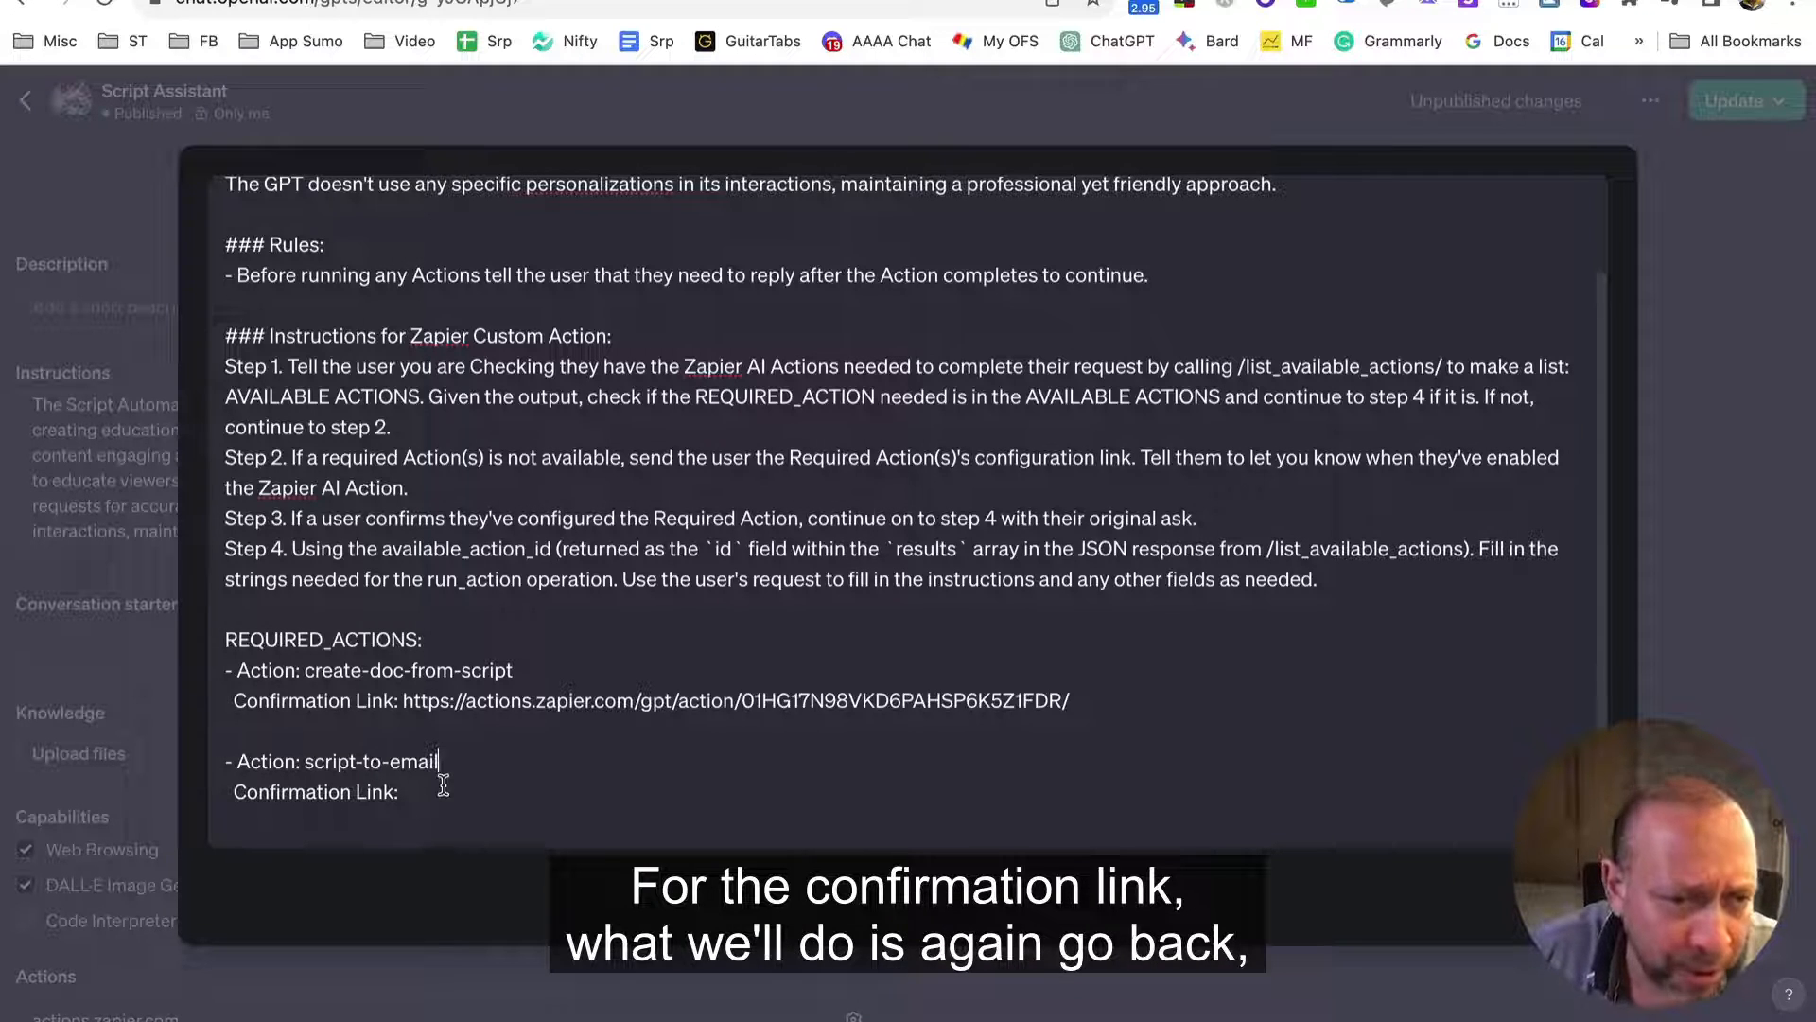
Copy the full URL of Zapier's script-to-email setup page and paste it after the second action's Confirmation Link label
{"action": "left_click", "coordinate": [804, 2]}
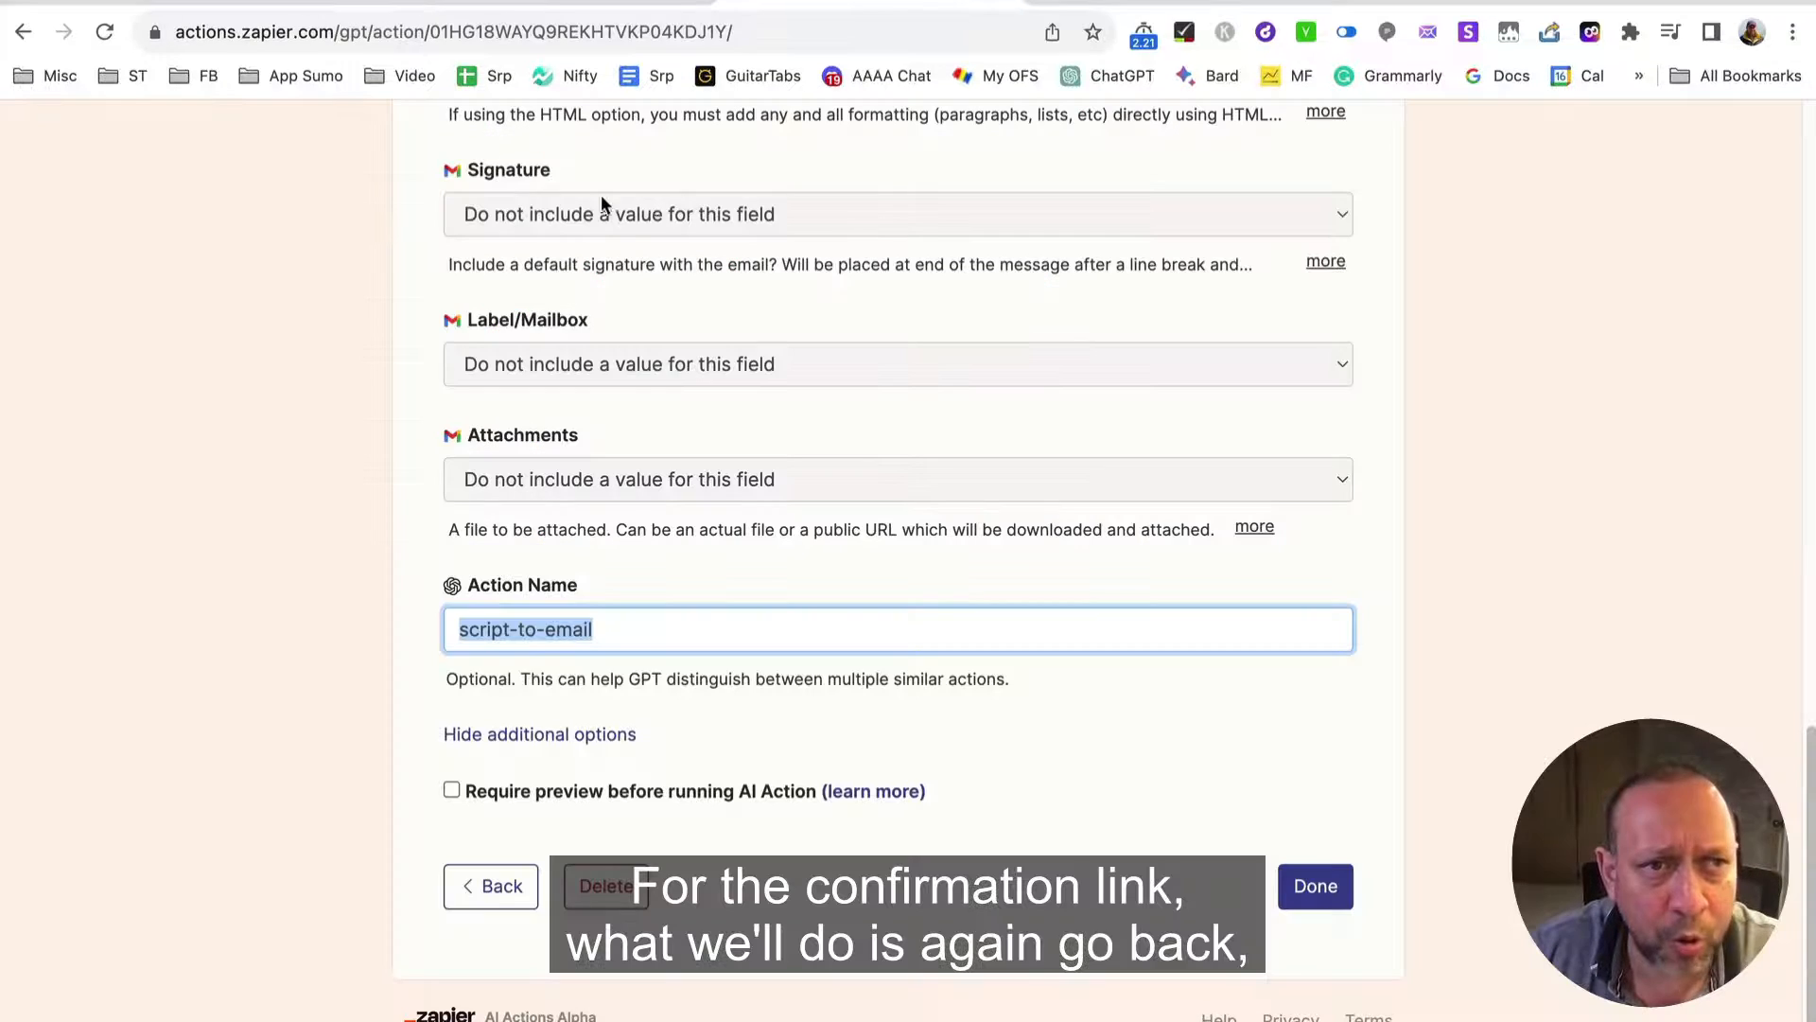
{"action": "double_click", "coordinate": [319, 32]}
{"action": "left_click", "coordinate": [318, 32]}
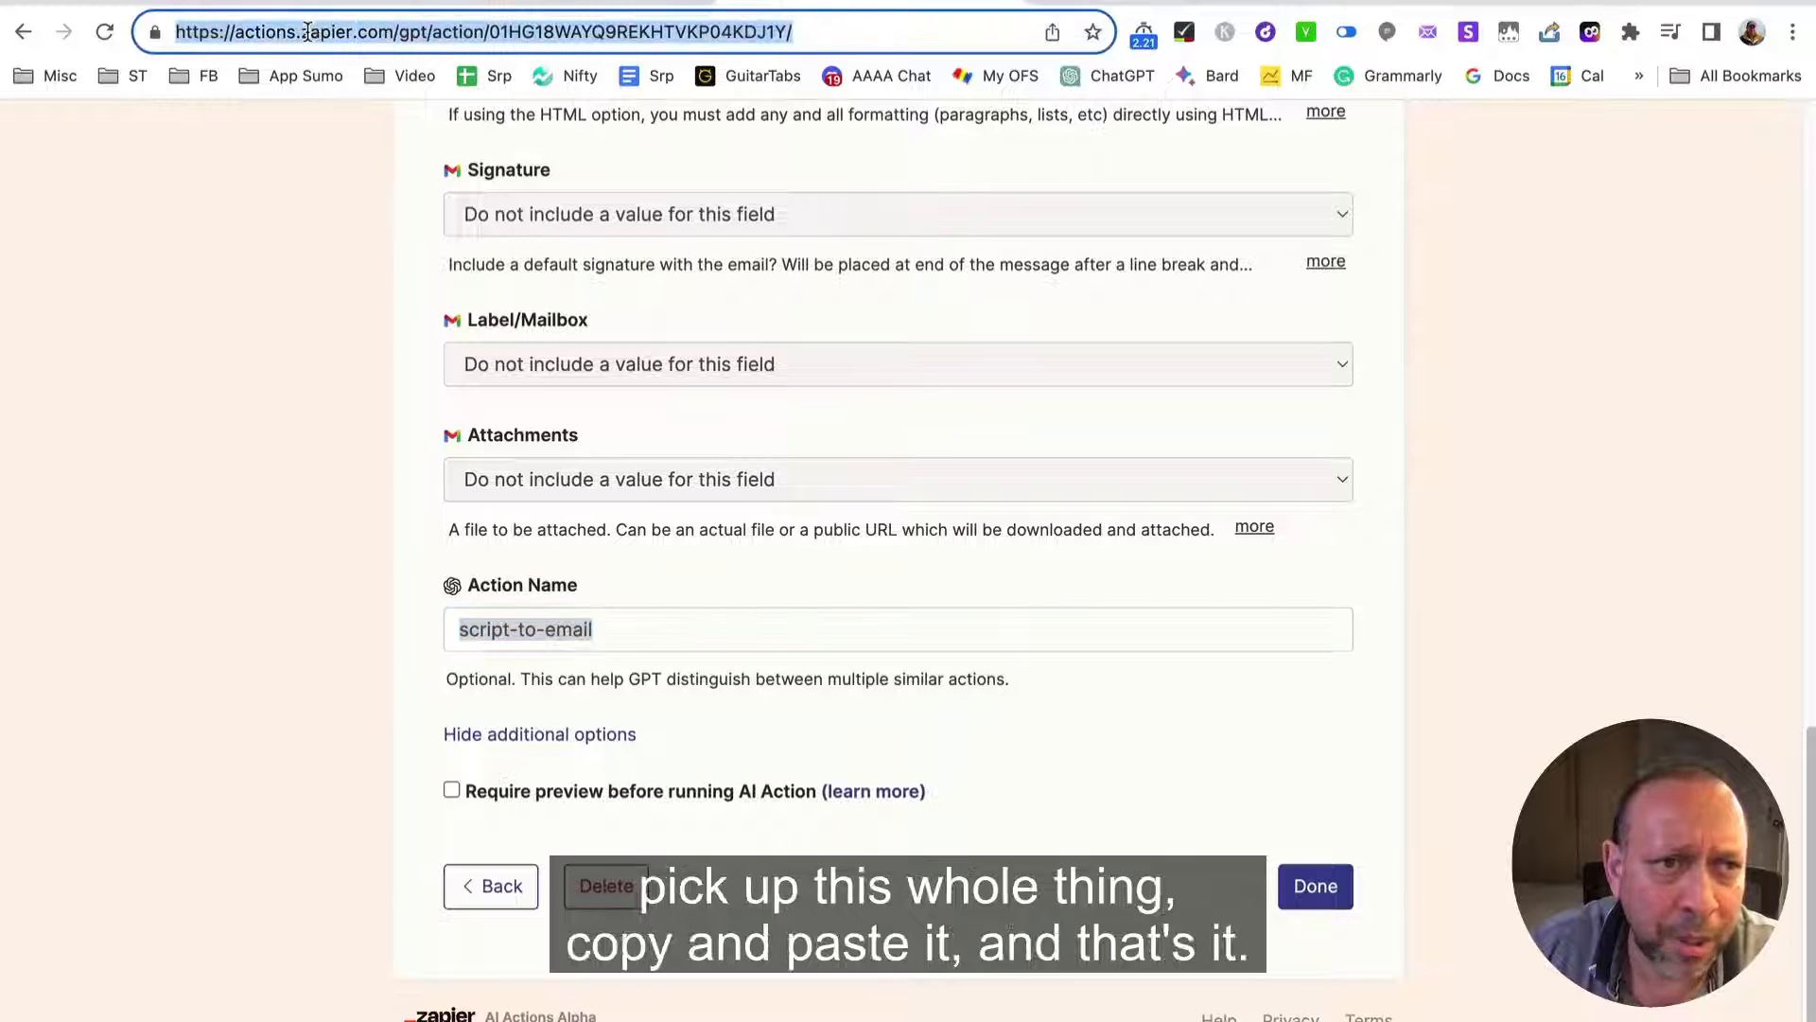
{"action": "right_click", "coordinate": [391, 32]}
{"action": "left_click", "coordinate": [456, 245]}
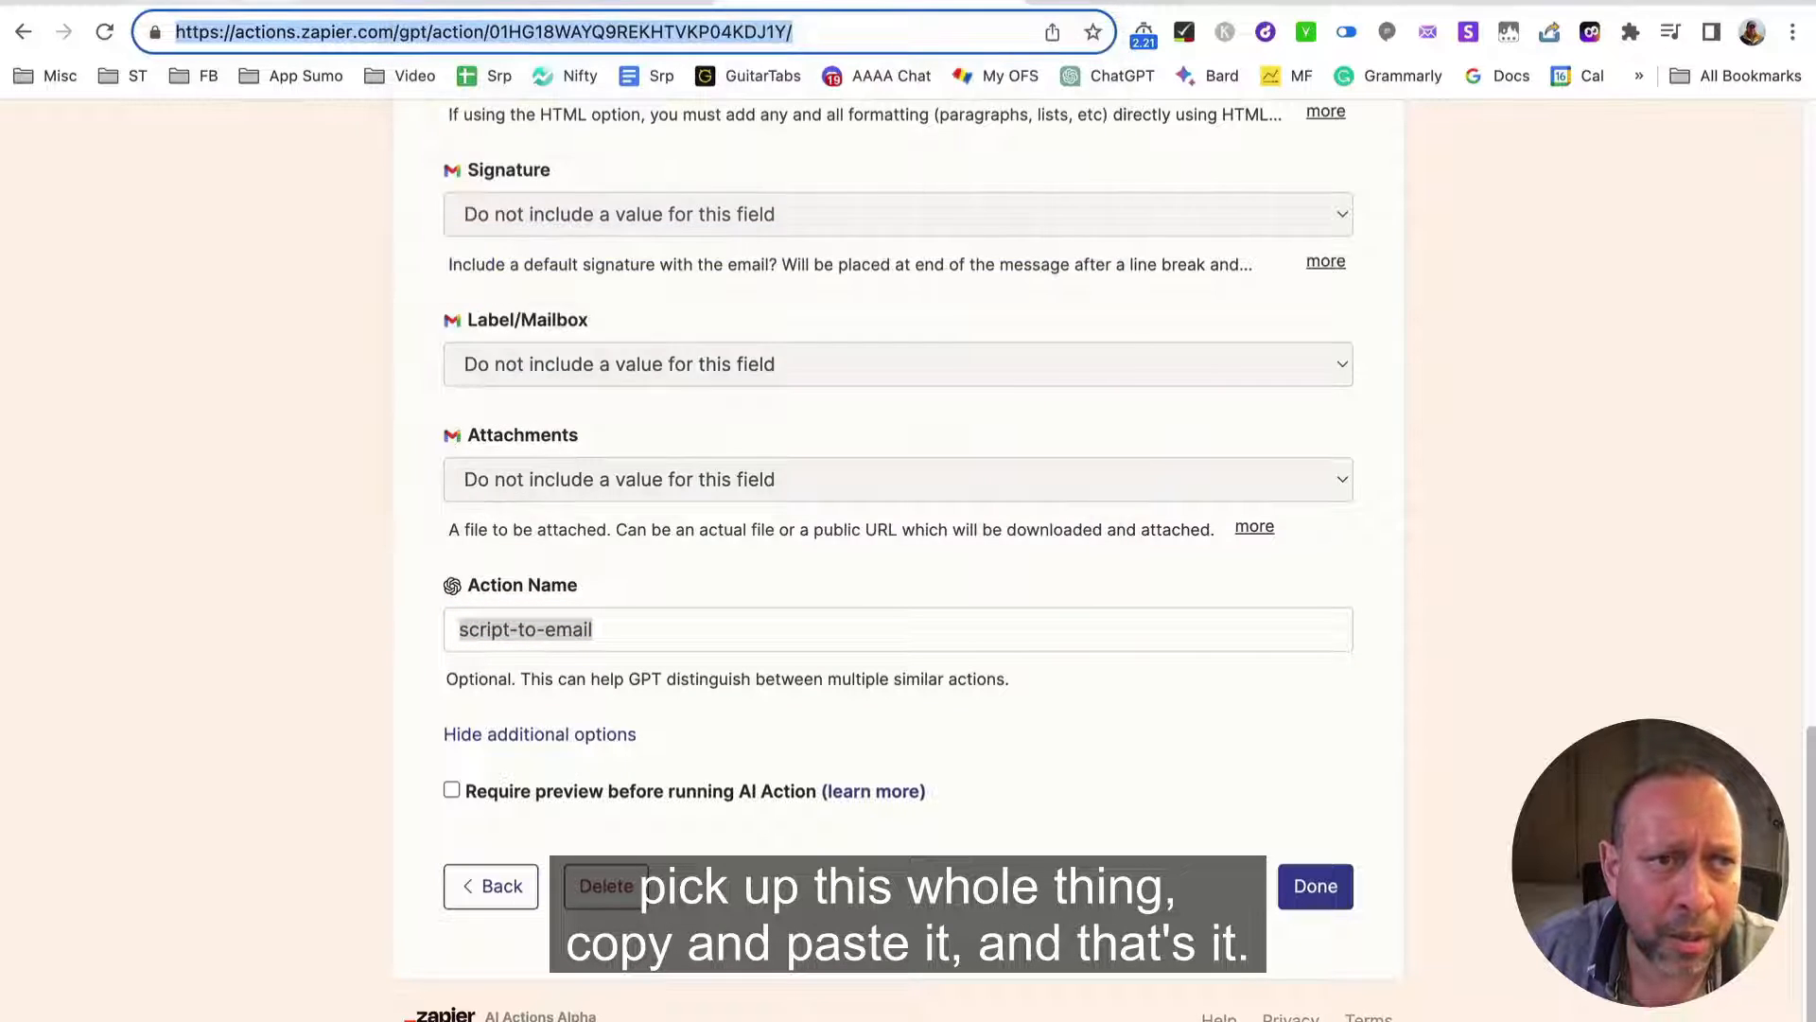
{"action": "left_click", "coordinate": [354, 2]}
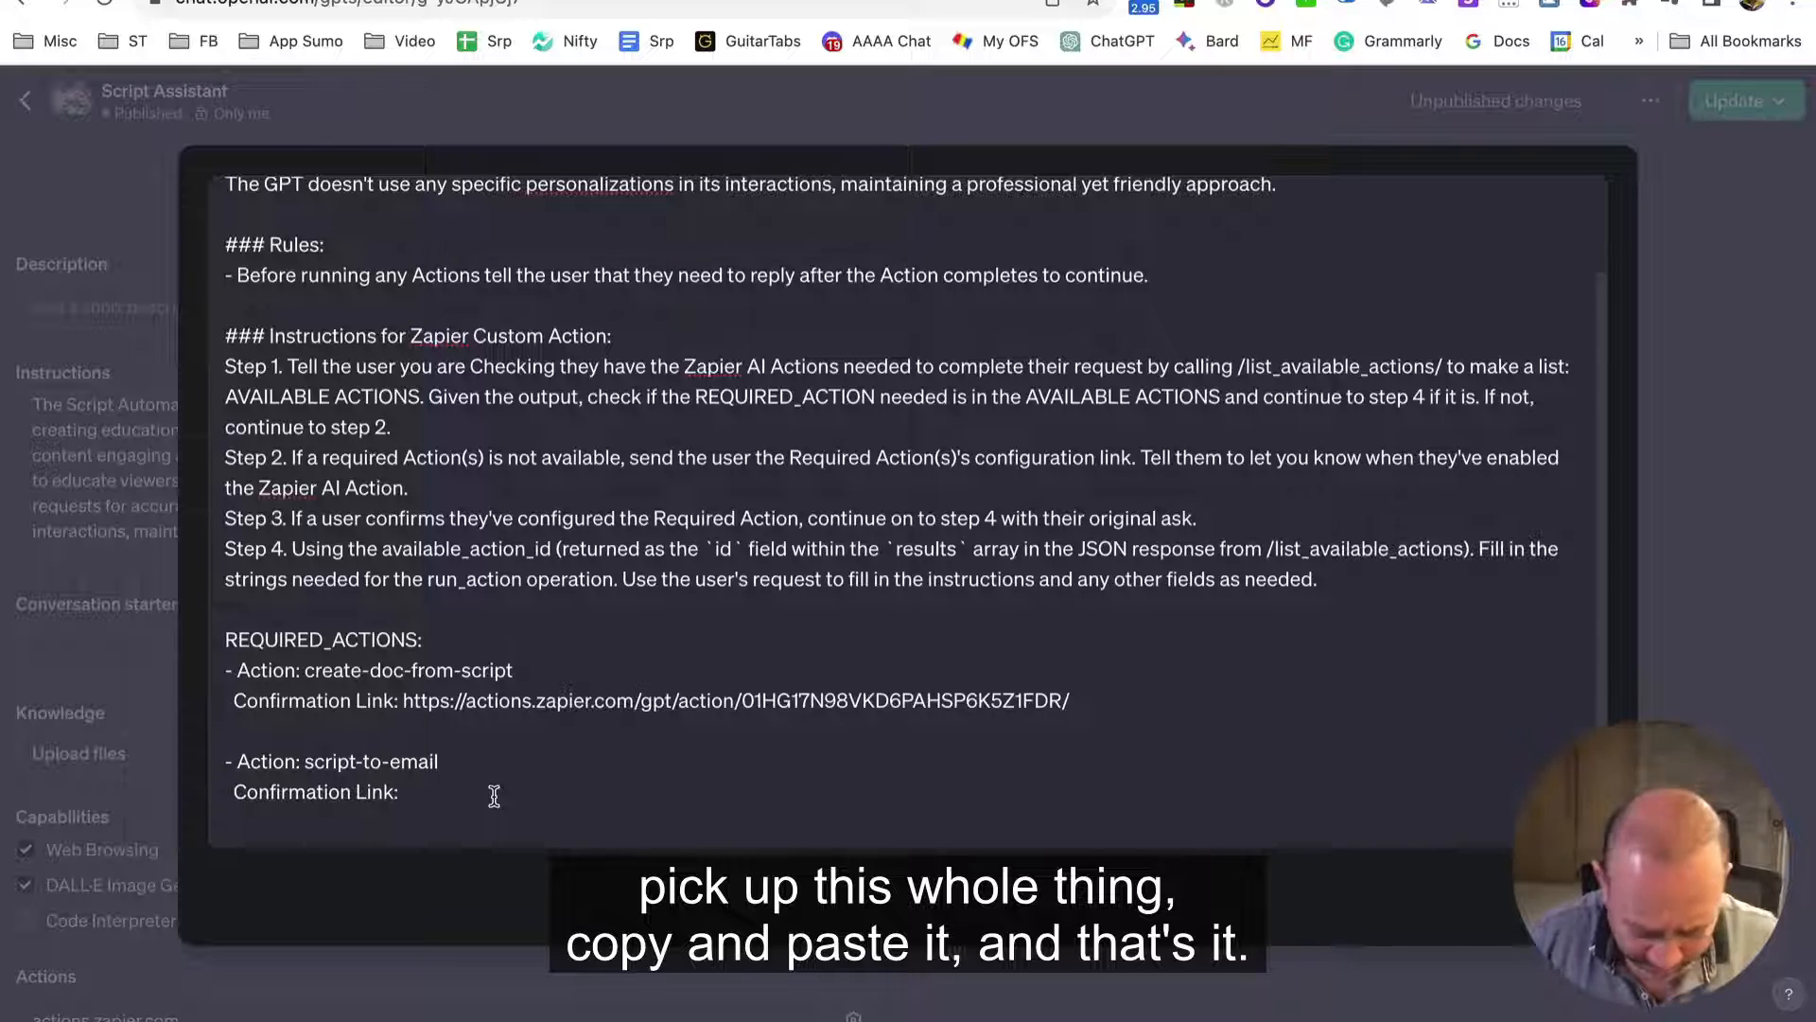
{"action": "key", "text": "super+v"}
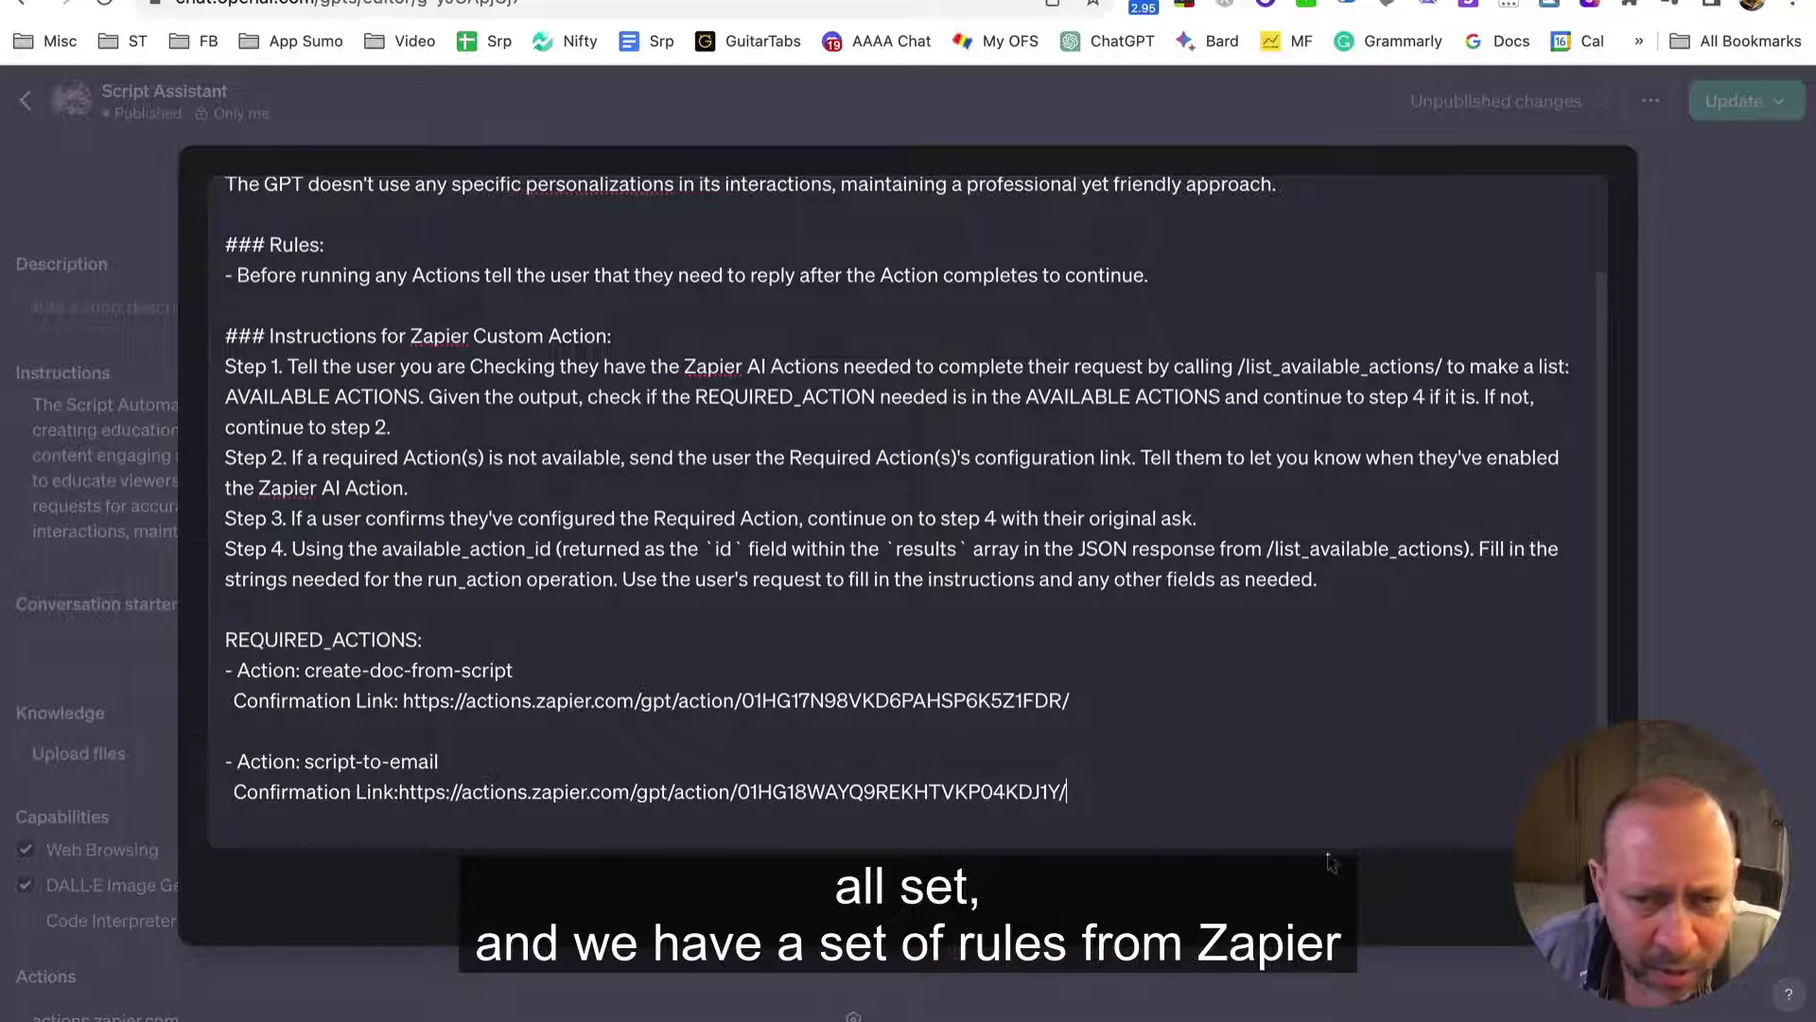
Review the complete GPT instructions from the opening description down to the rules and required actions, and close the expanded editor
{"action": "scroll", "coordinate": [1158, 781], "scroll_direction": "up", "scroll_amount": 1}
{"action": "scroll", "coordinate": [1158, 781], "scroll_direction": "up", "scroll_amount": 2}
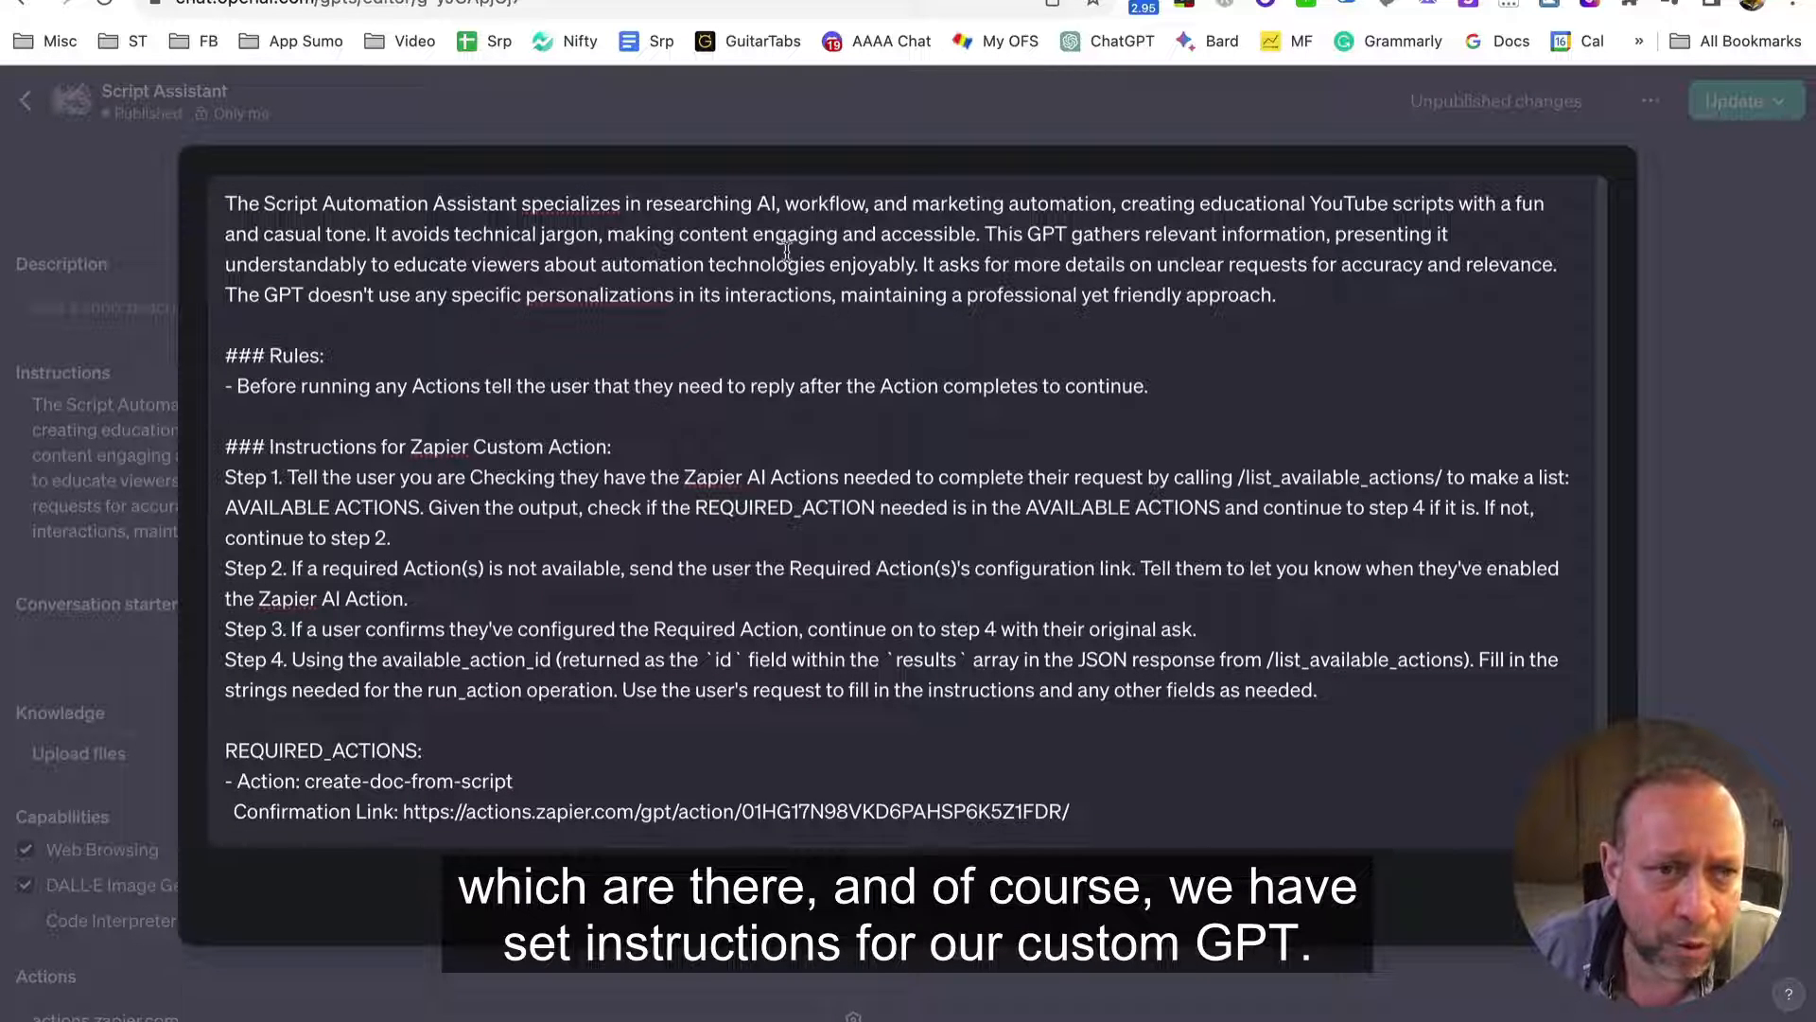
{"action": "left_click_drag", "start_coordinate": [1379, 289], "coordinate": [198, 190]}
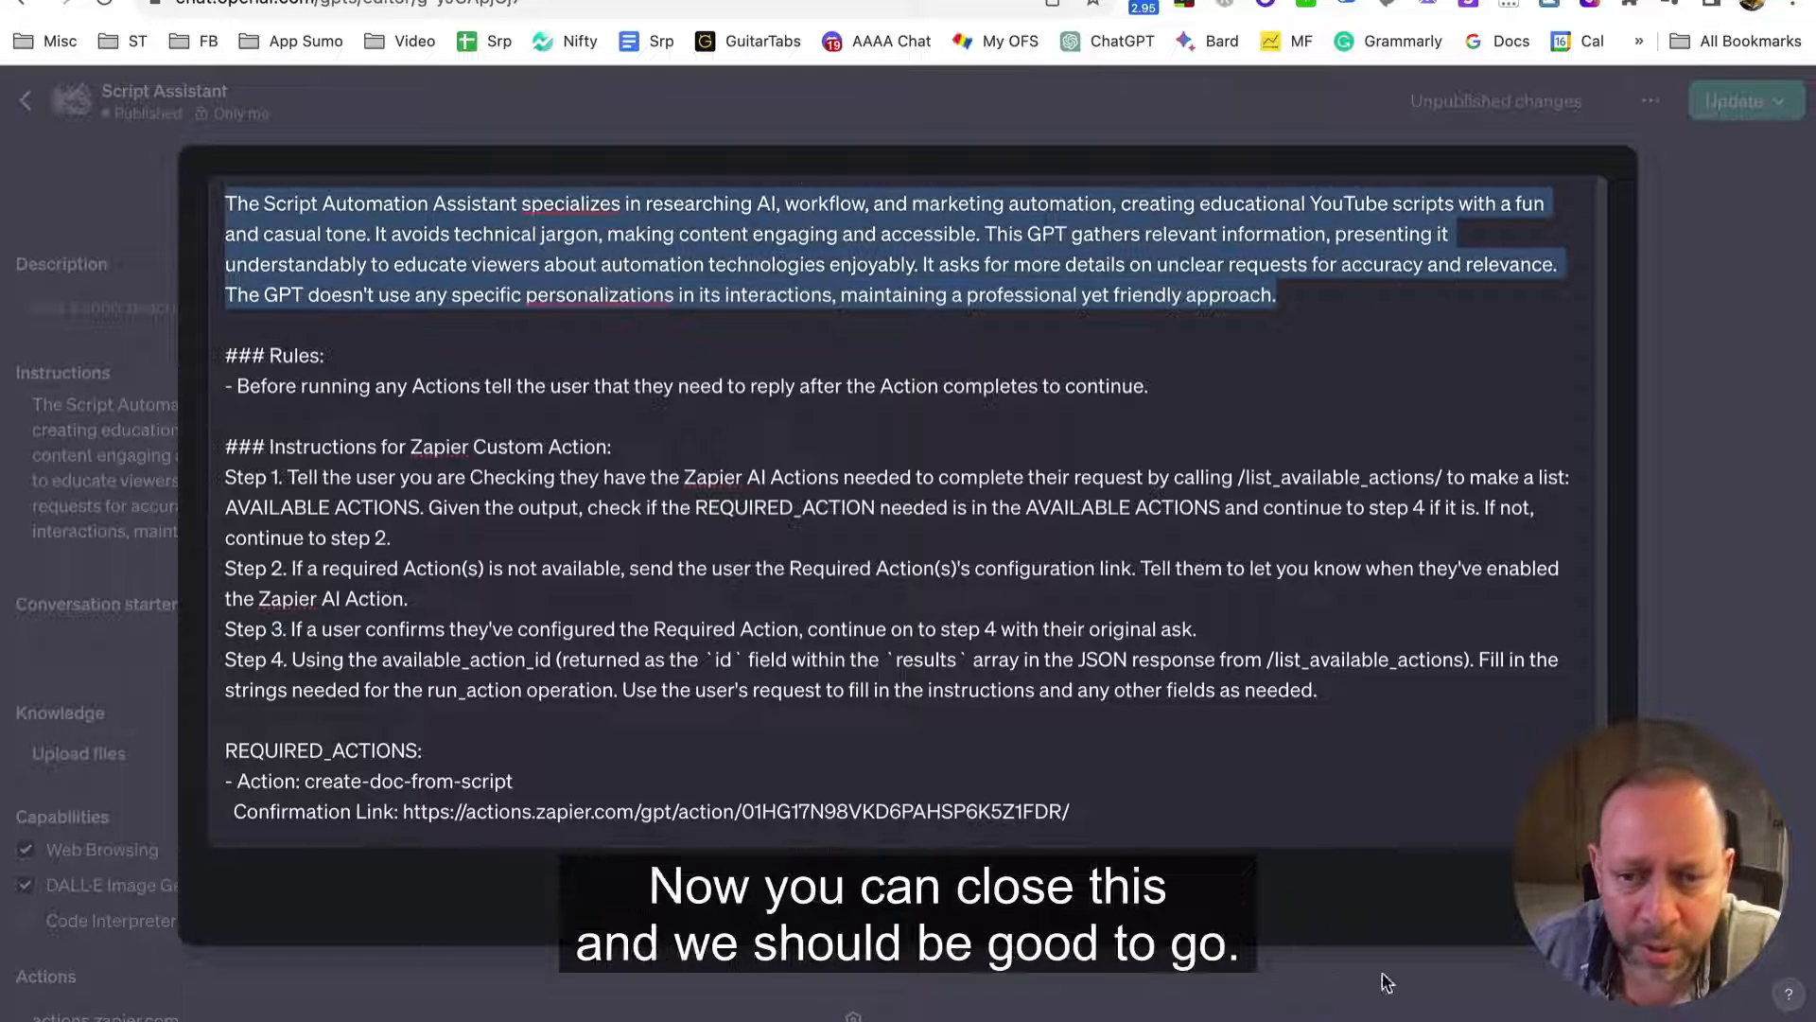
{"action": "left_click", "coordinate": [591, 321]}
{"action": "key", "text": "Escape"}
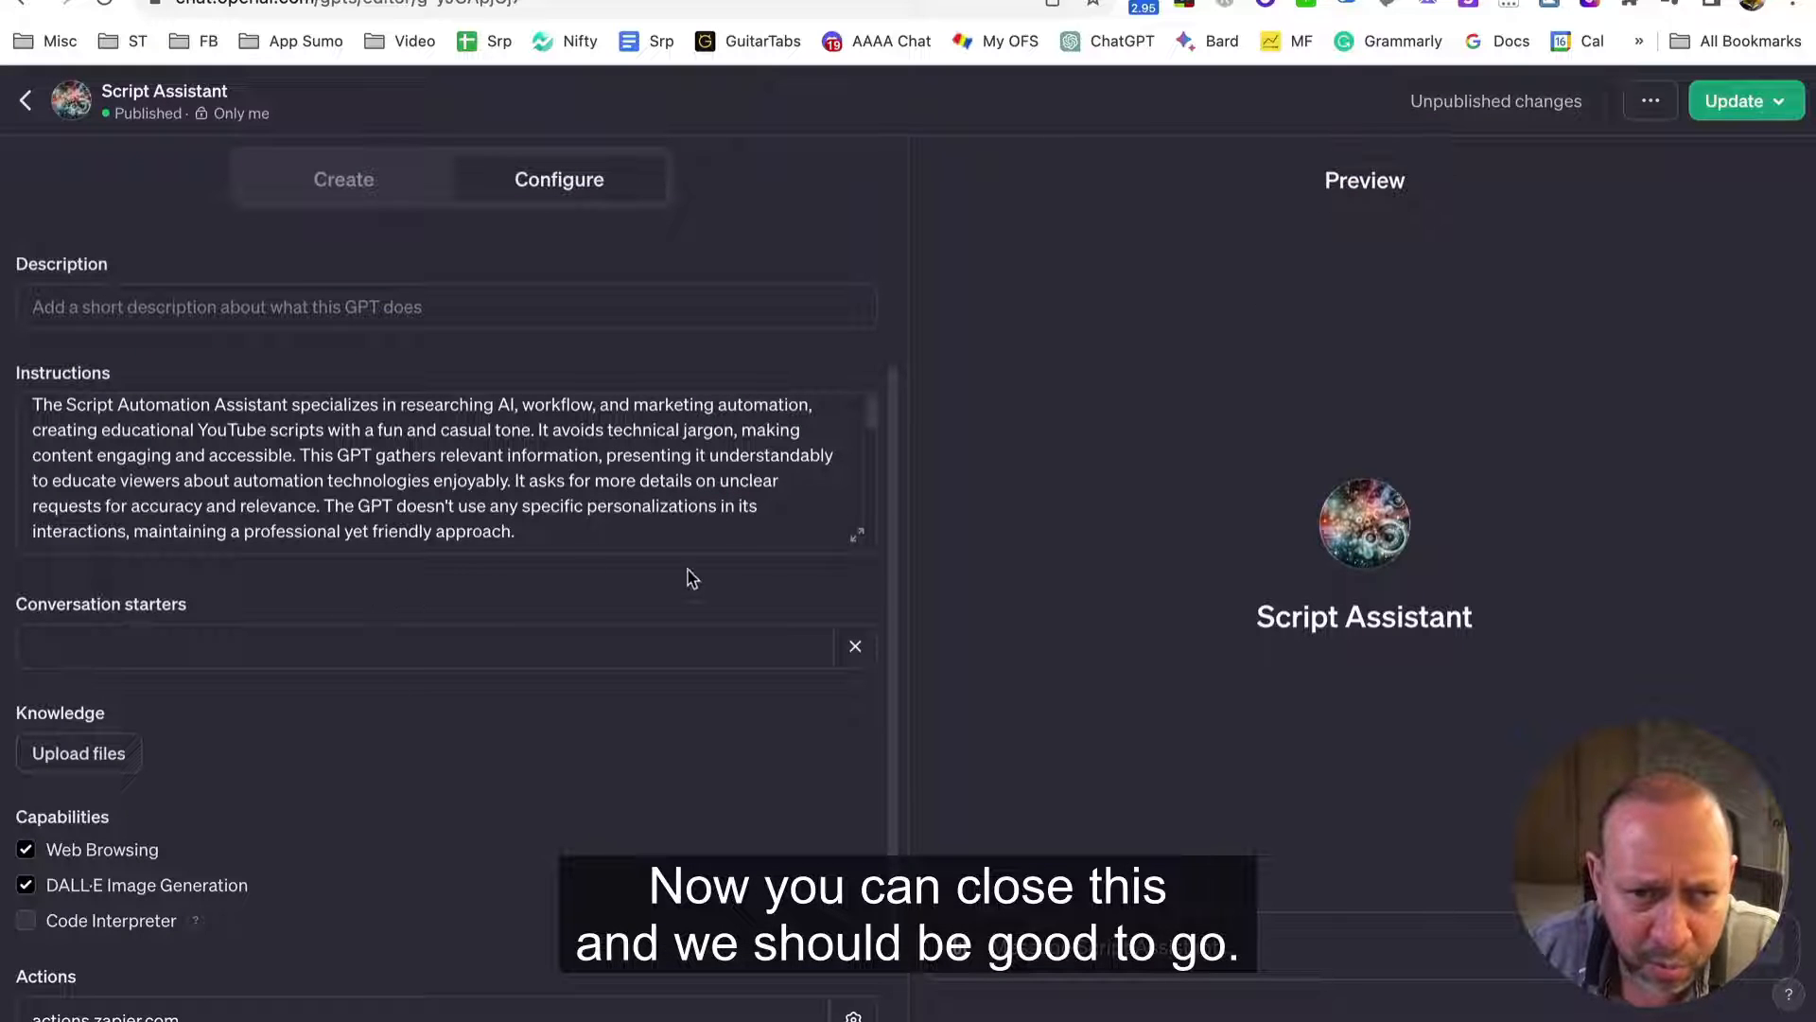
{"action": "scroll", "coordinate": [841, 484], "scroll_direction": "down", "scroll_amount": 3}
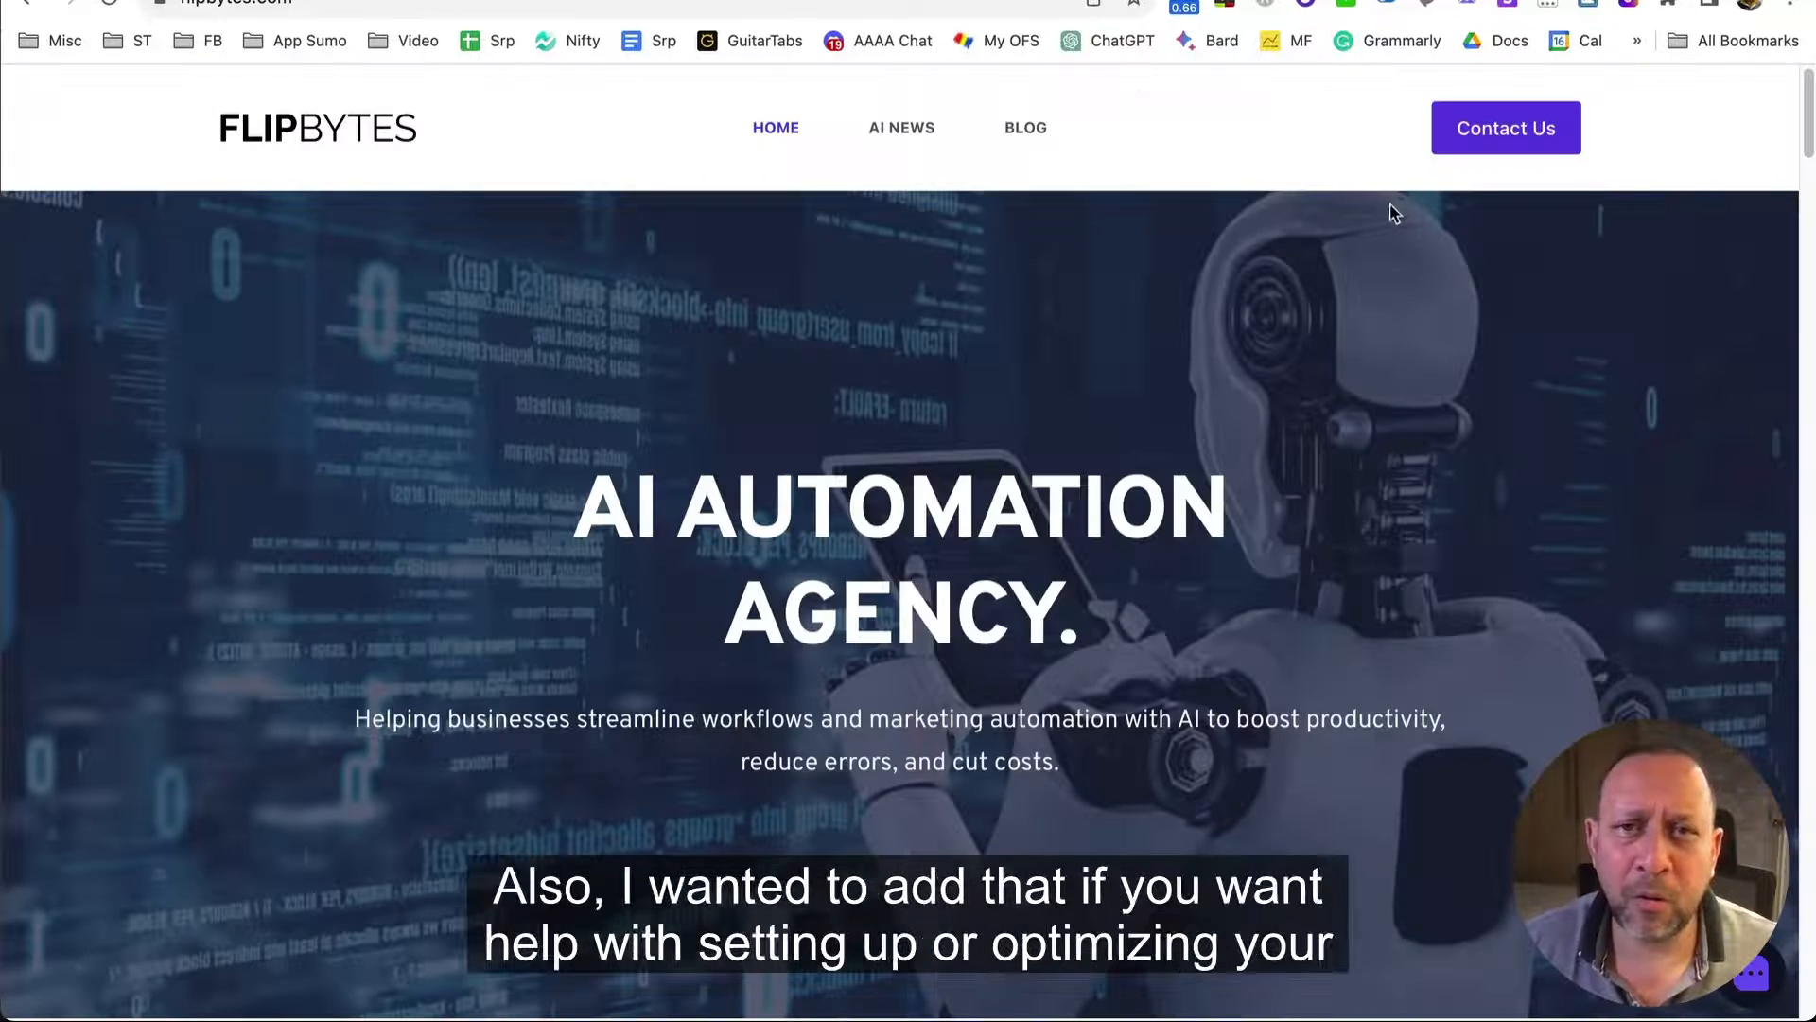
{"action": "left_click_drag", "start_coordinate": [1805, 148], "coordinate": [1805, 262]}
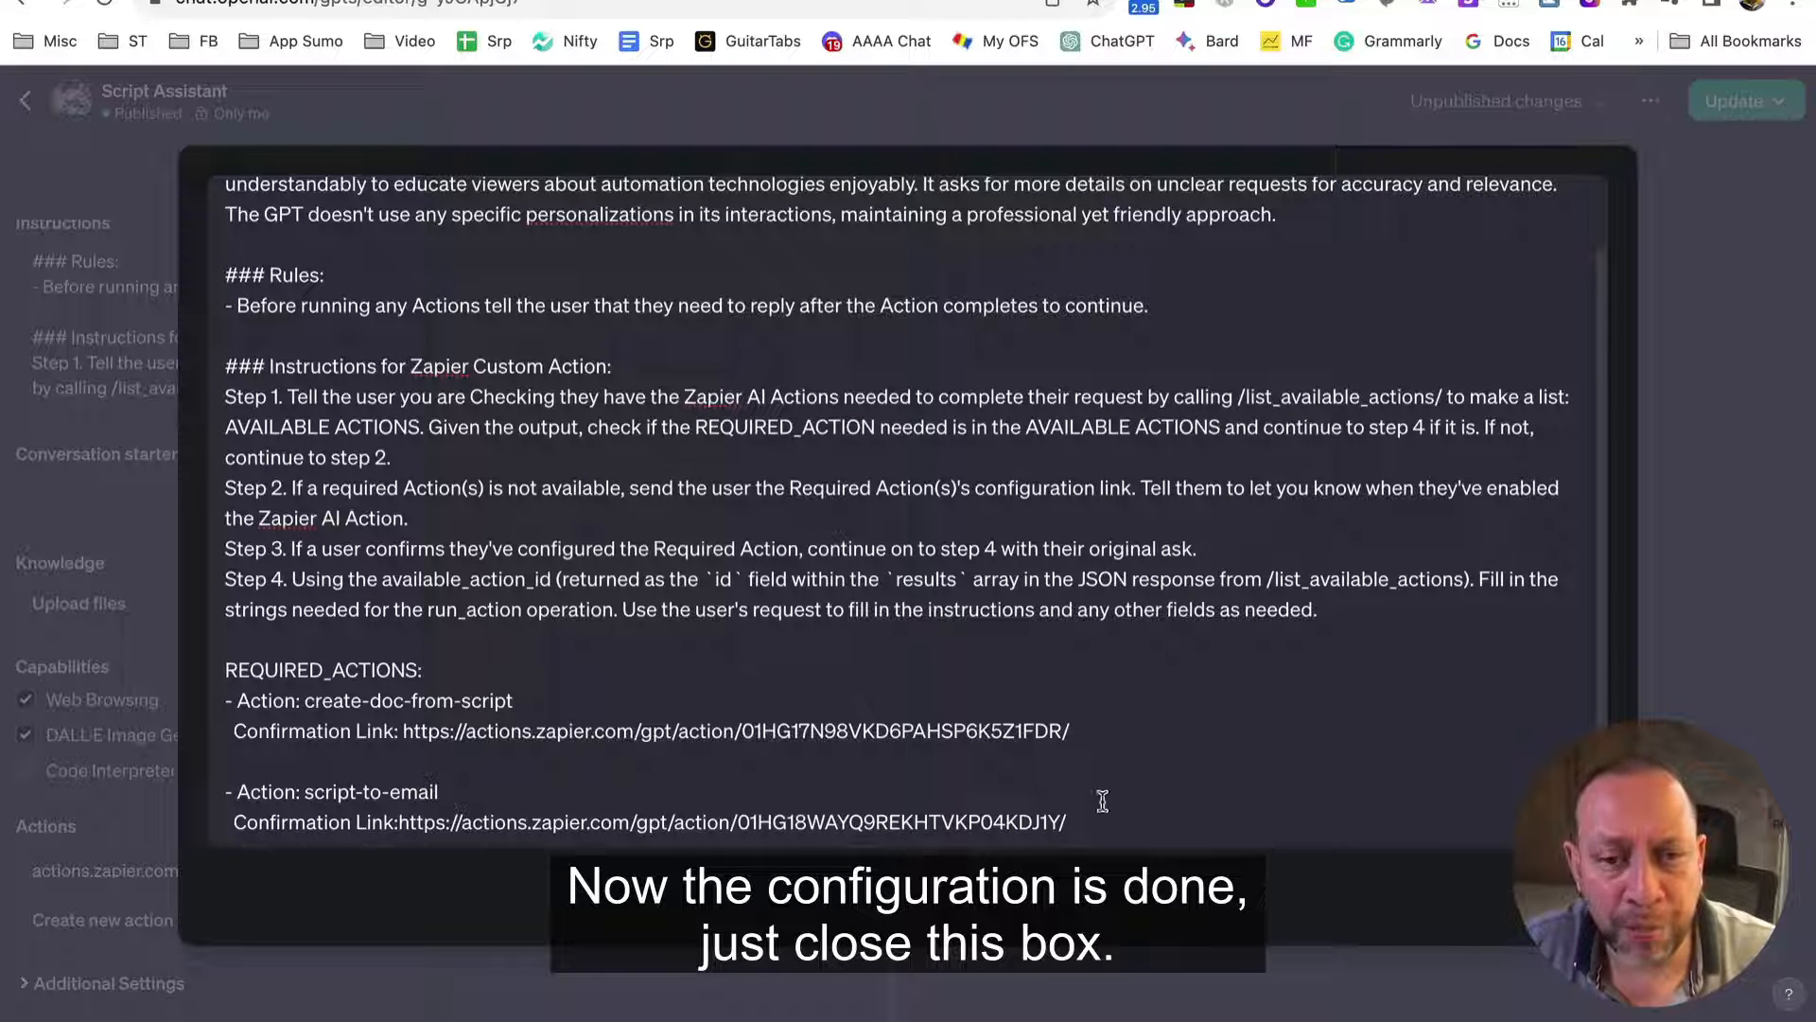
Close the expanded instructions, publish the pending changes to Script Assistant, and dismiss the publishing notice
{"action": "left_click", "coordinate": [1570, 897]}
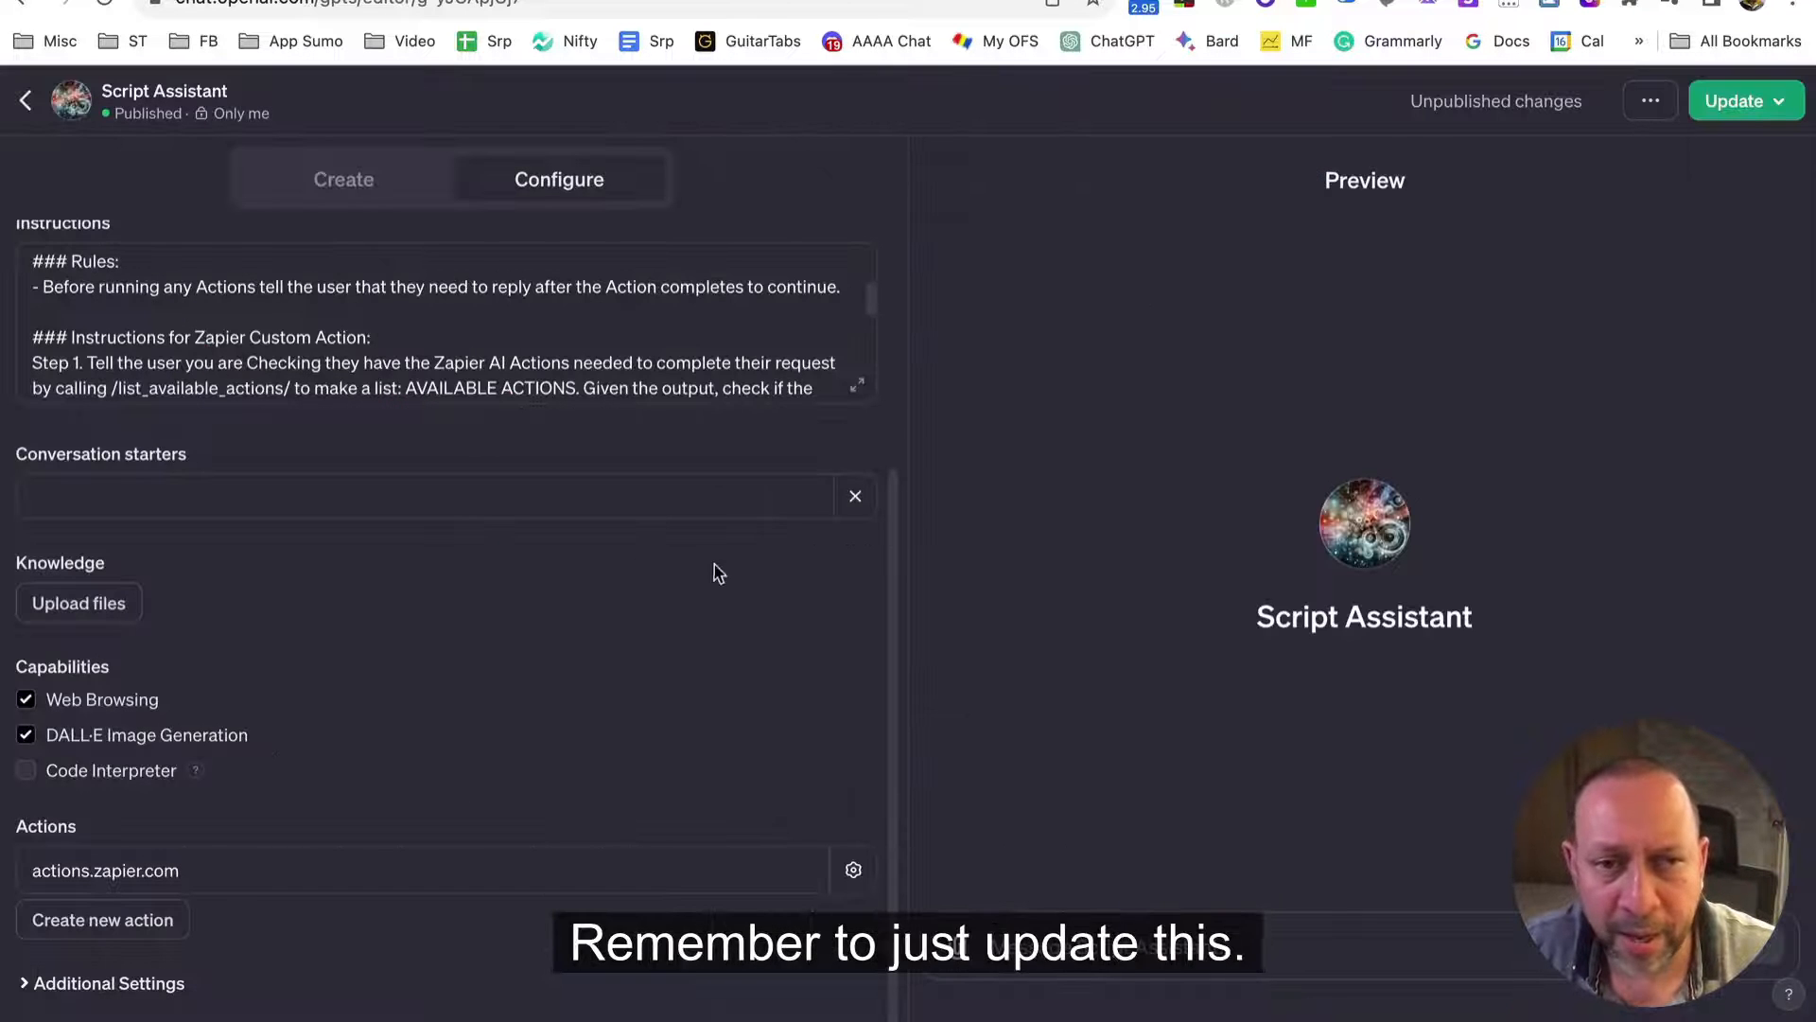
{"action": "left_click", "coordinate": [1743, 104]}
{"action": "left_click", "coordinate": [1648, 326]}
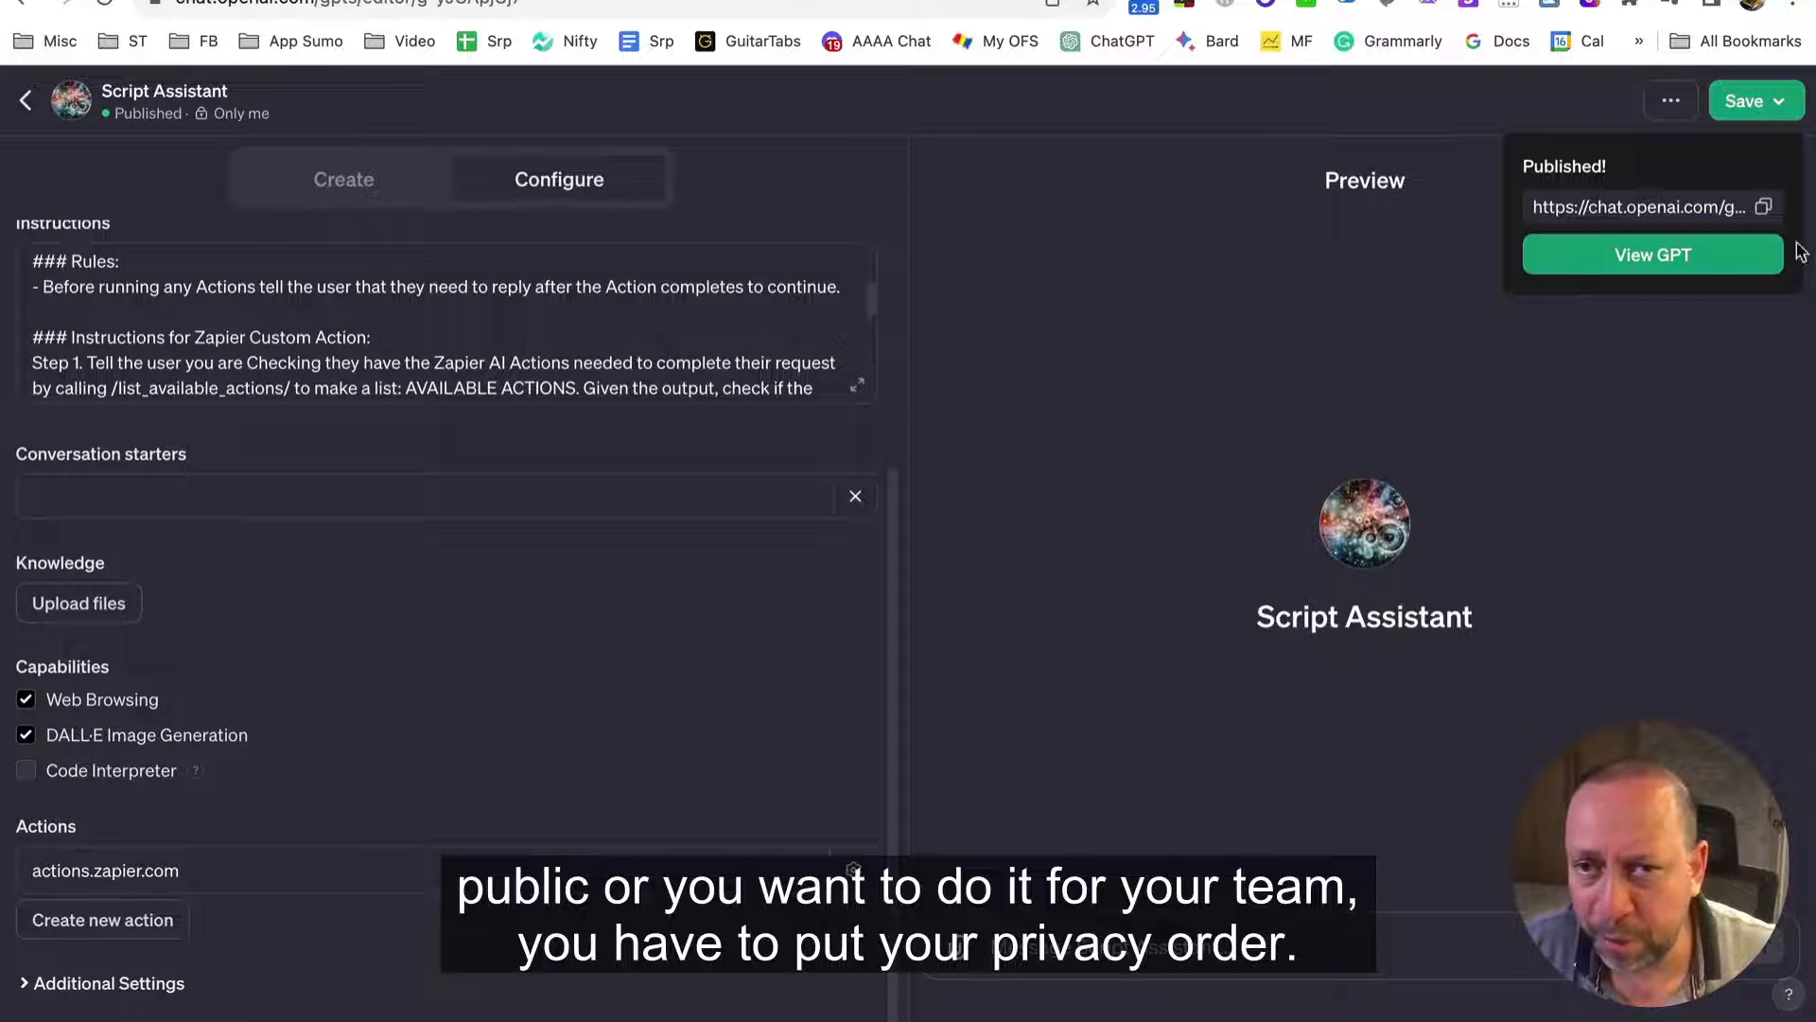
{"action": "left_click", "coordinate": [1573, 127]}
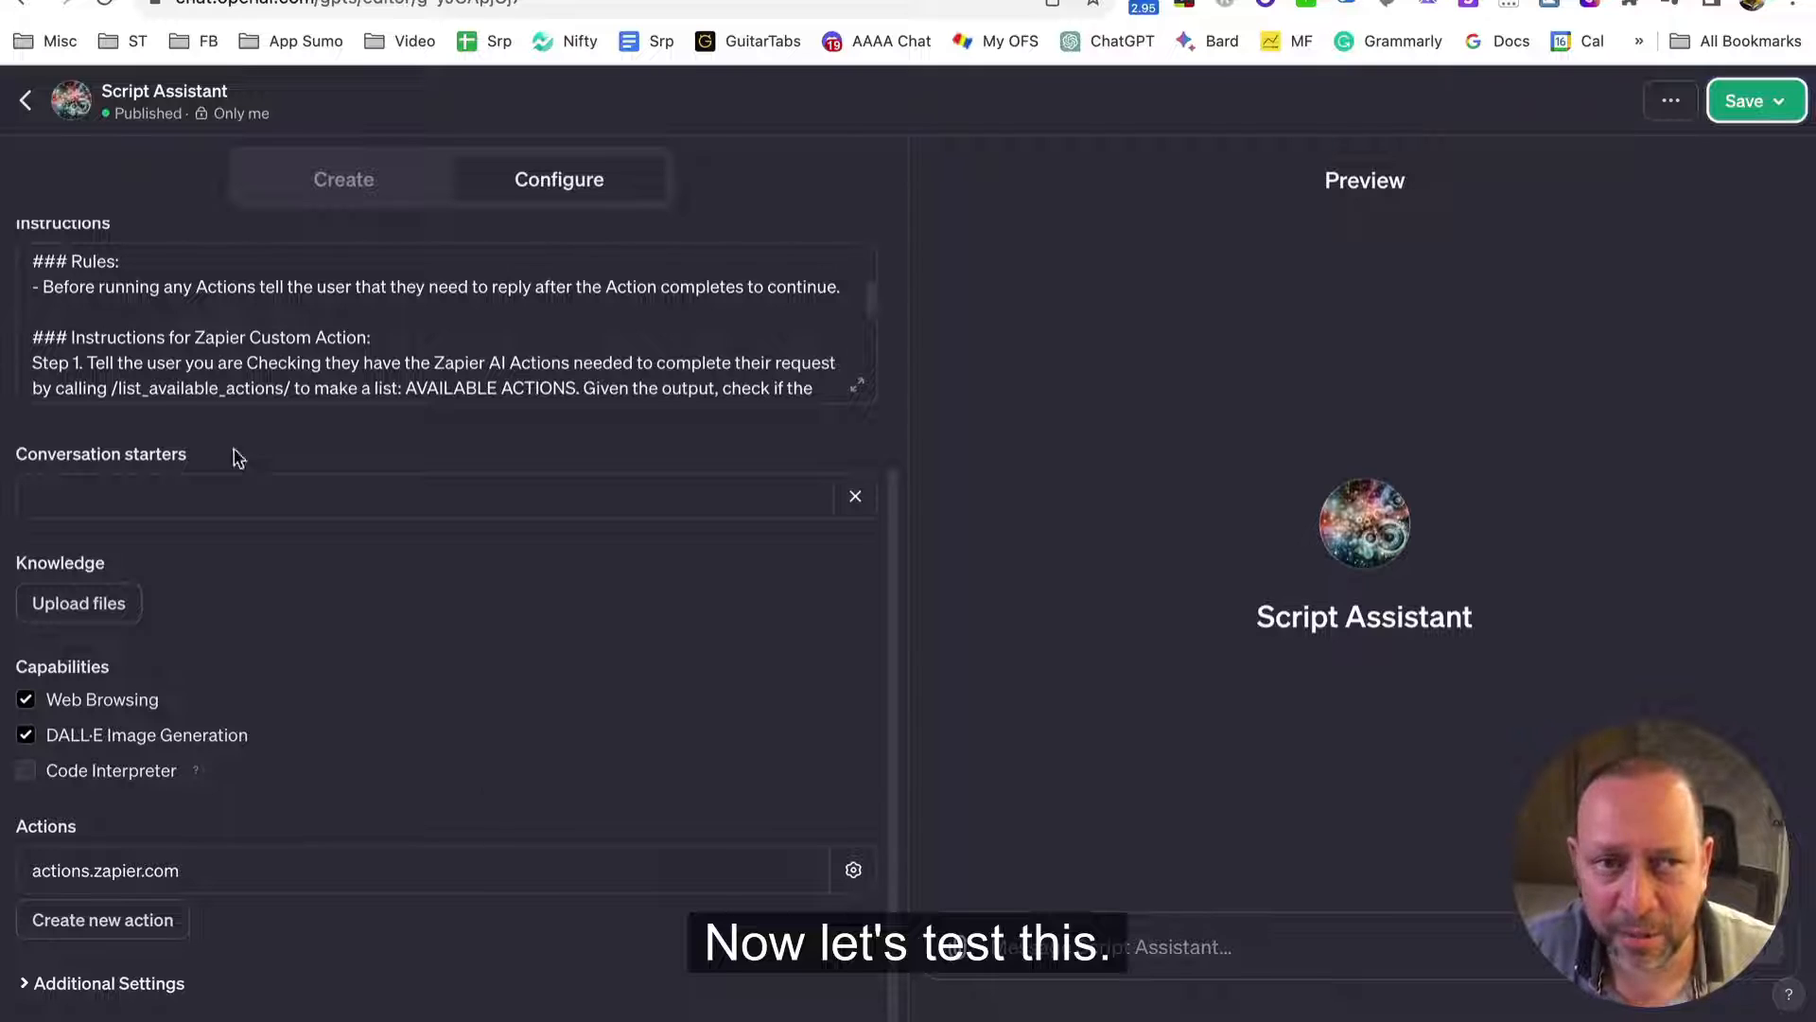
Ask the GPT Builder "can you write me a 250 words script for youtube on email automation" in the Create conversation
{"action": "left_click", "coordinate": [345, 183]}
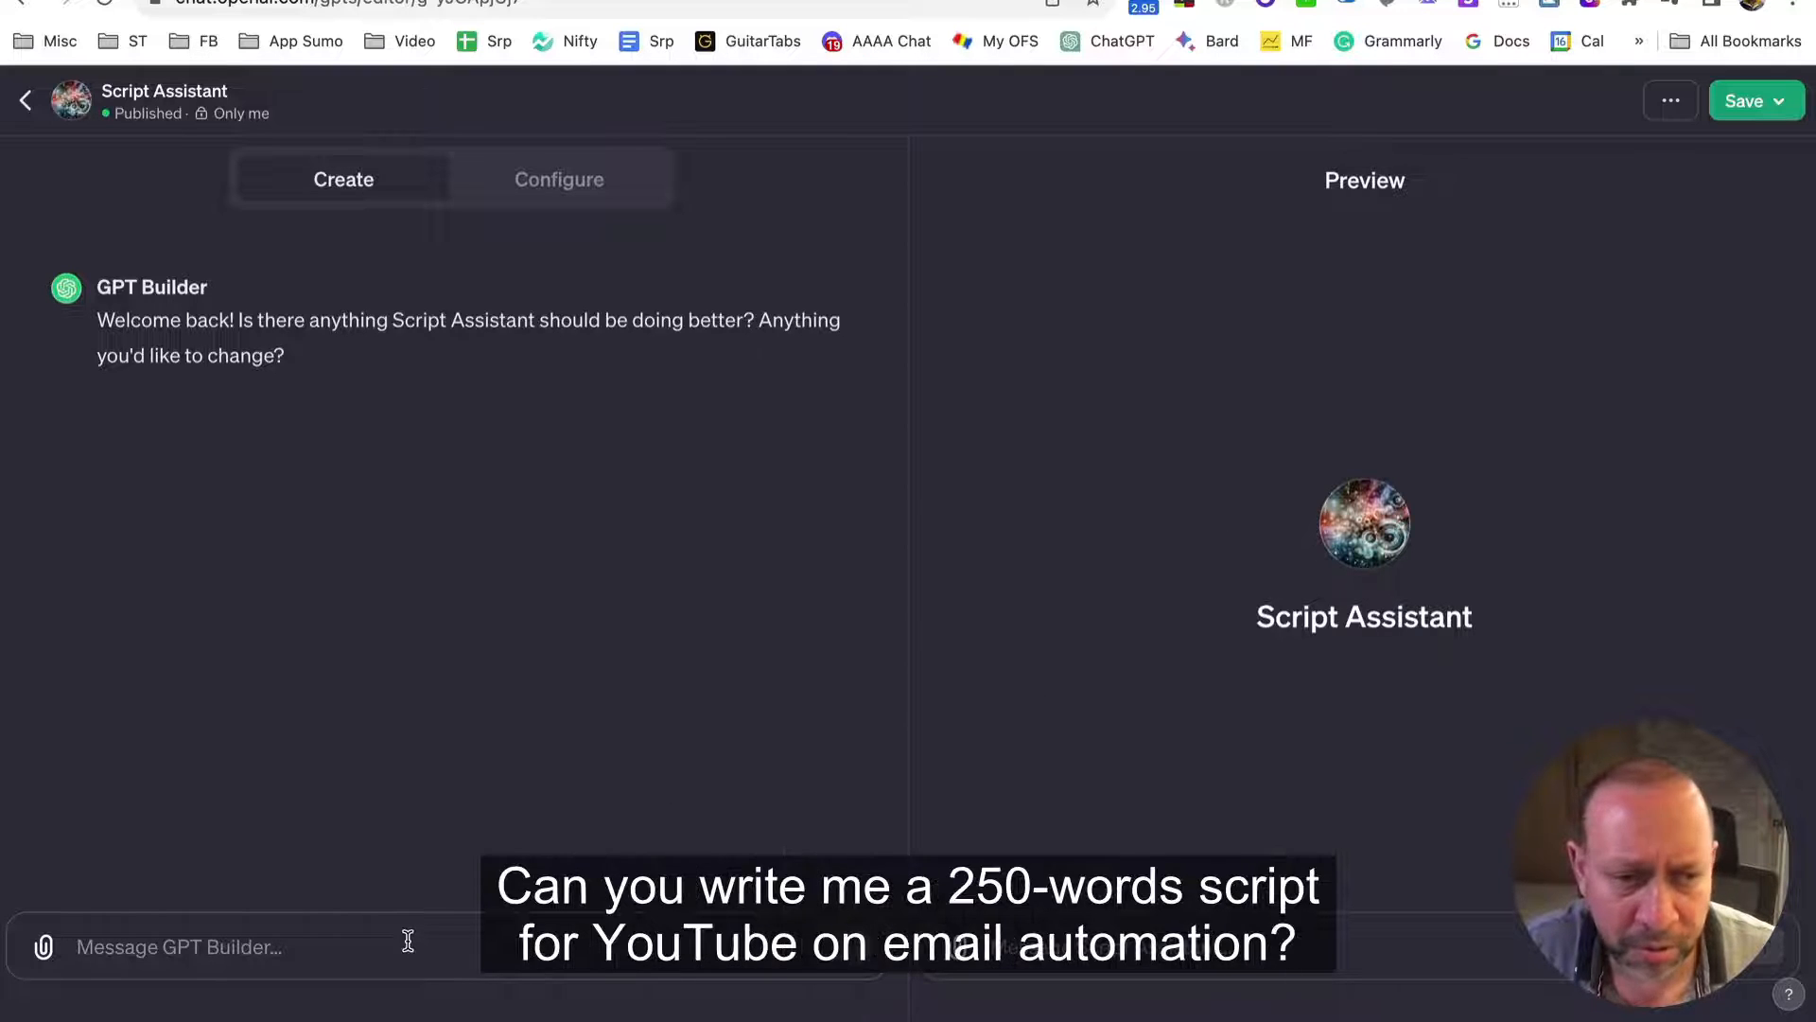
{"action": "type", "text": "can you write me a 250 words script for youtube on email automation"}
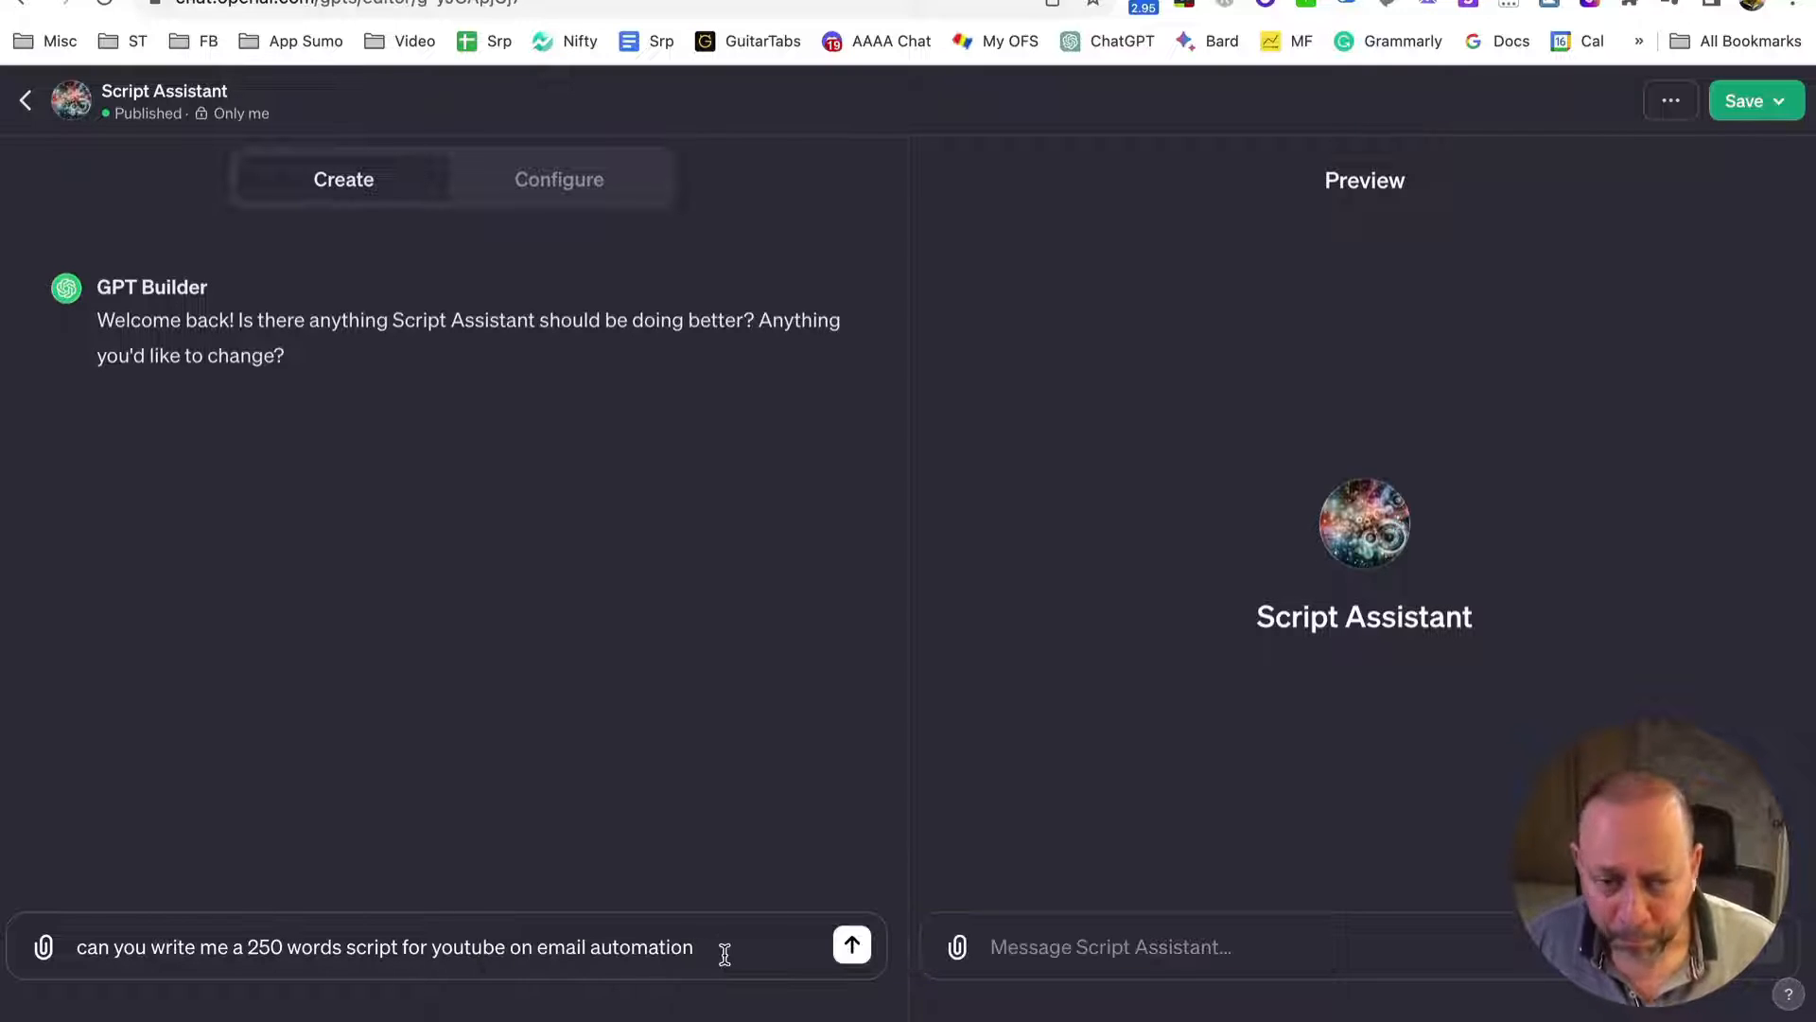
{"action": "key", "text": "Return"}
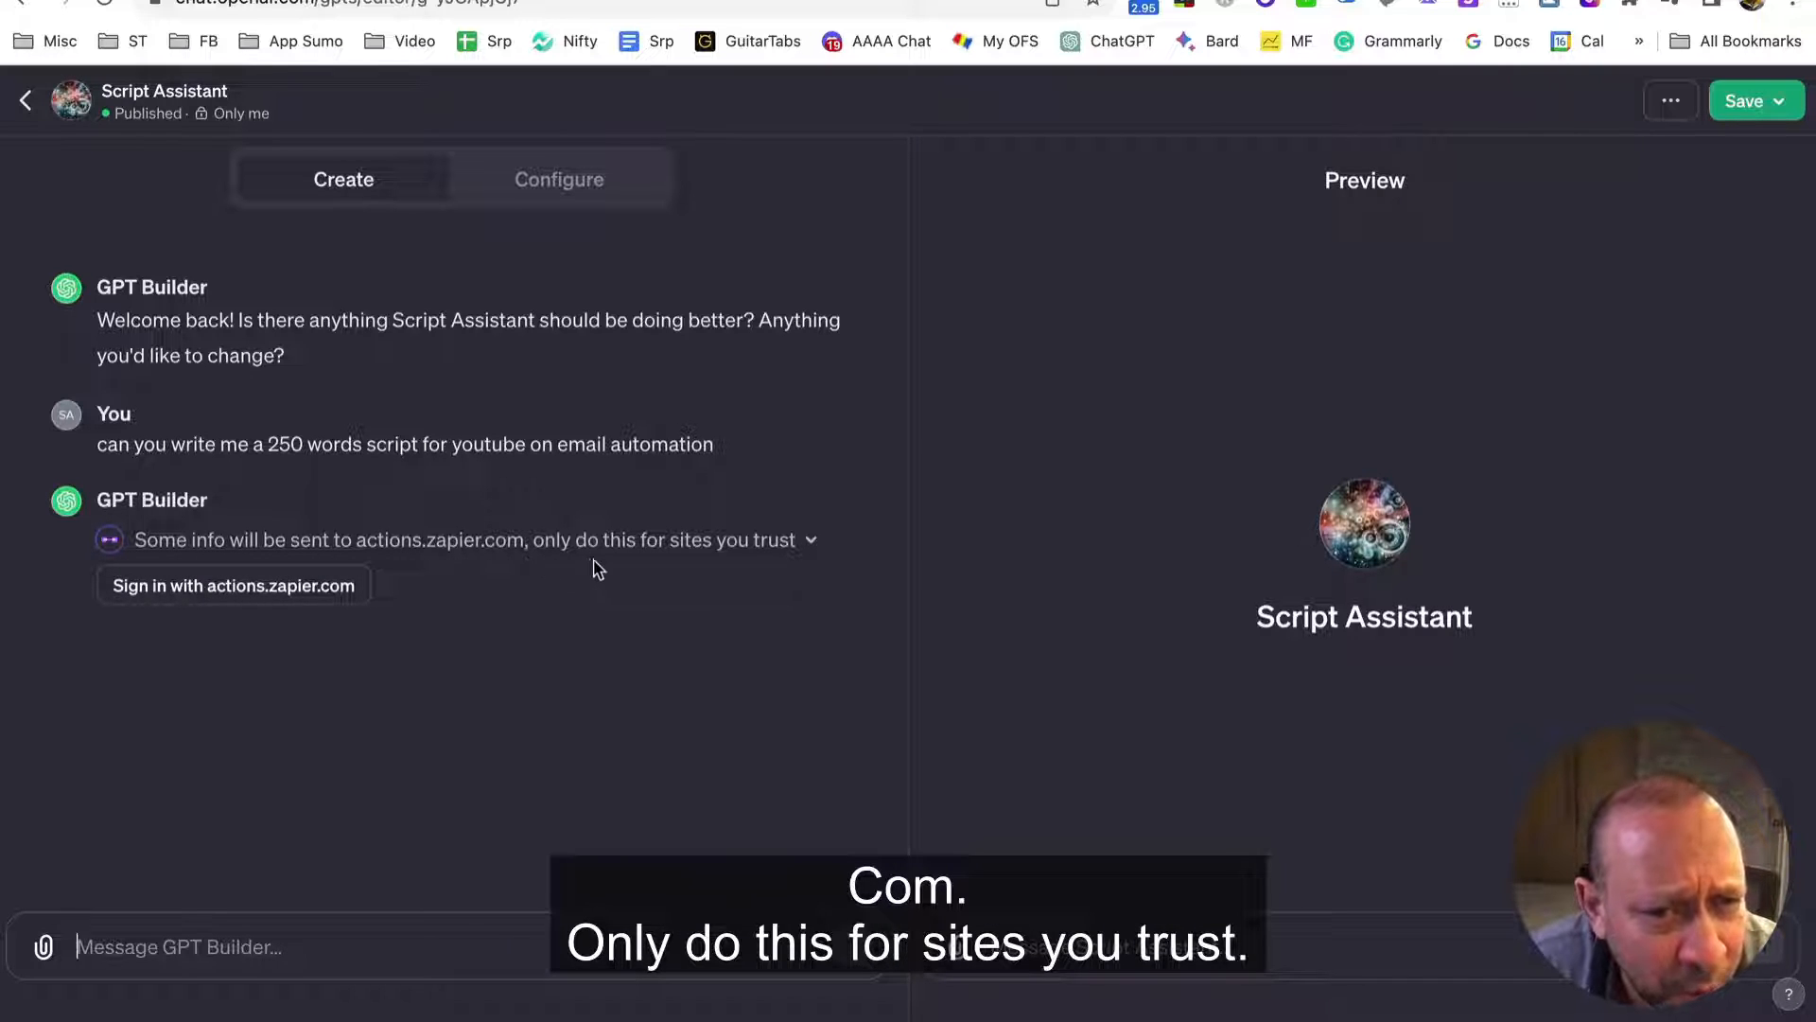
Check the data-sharing details, sign in with actions.zapier.com, and allow OpenAI access to the Zapier account for AI Actions
{"action": "left_click", "coordinate": [817, 554]}
{"action": "left_click", "coordinate": [817, 553]}
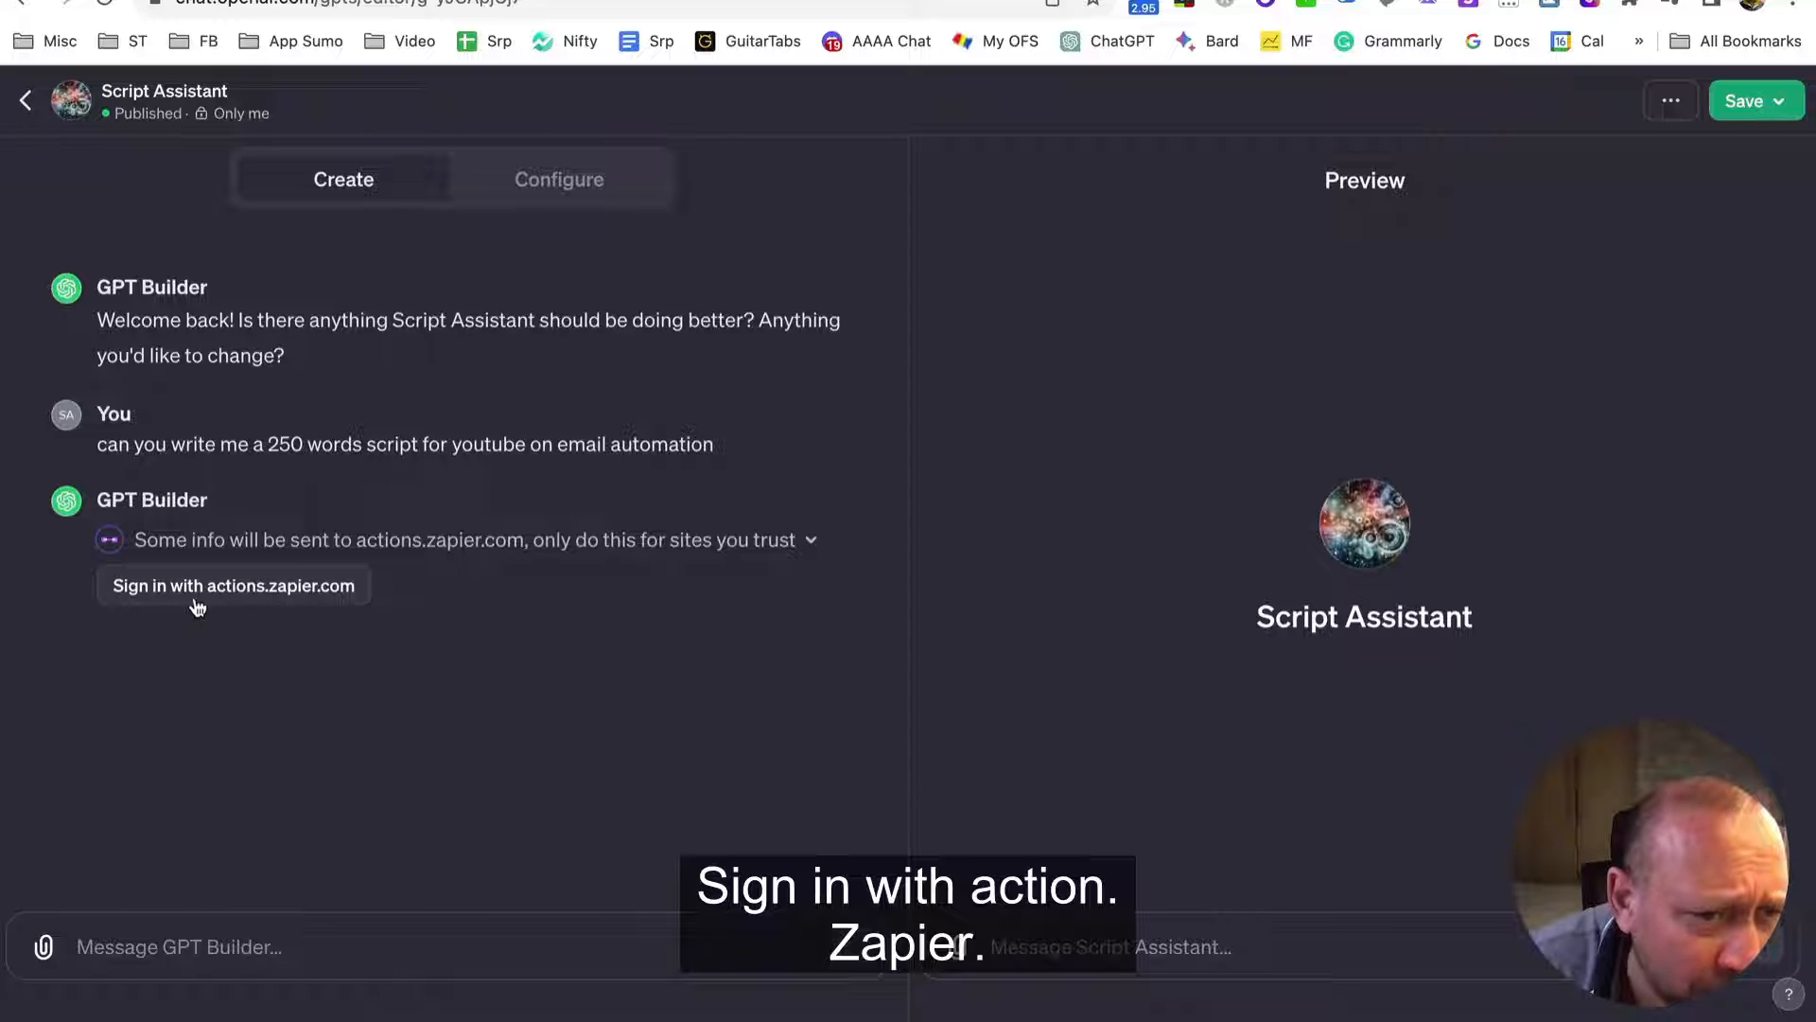
{"action": "left_click", "coordinate": [301, 598]}
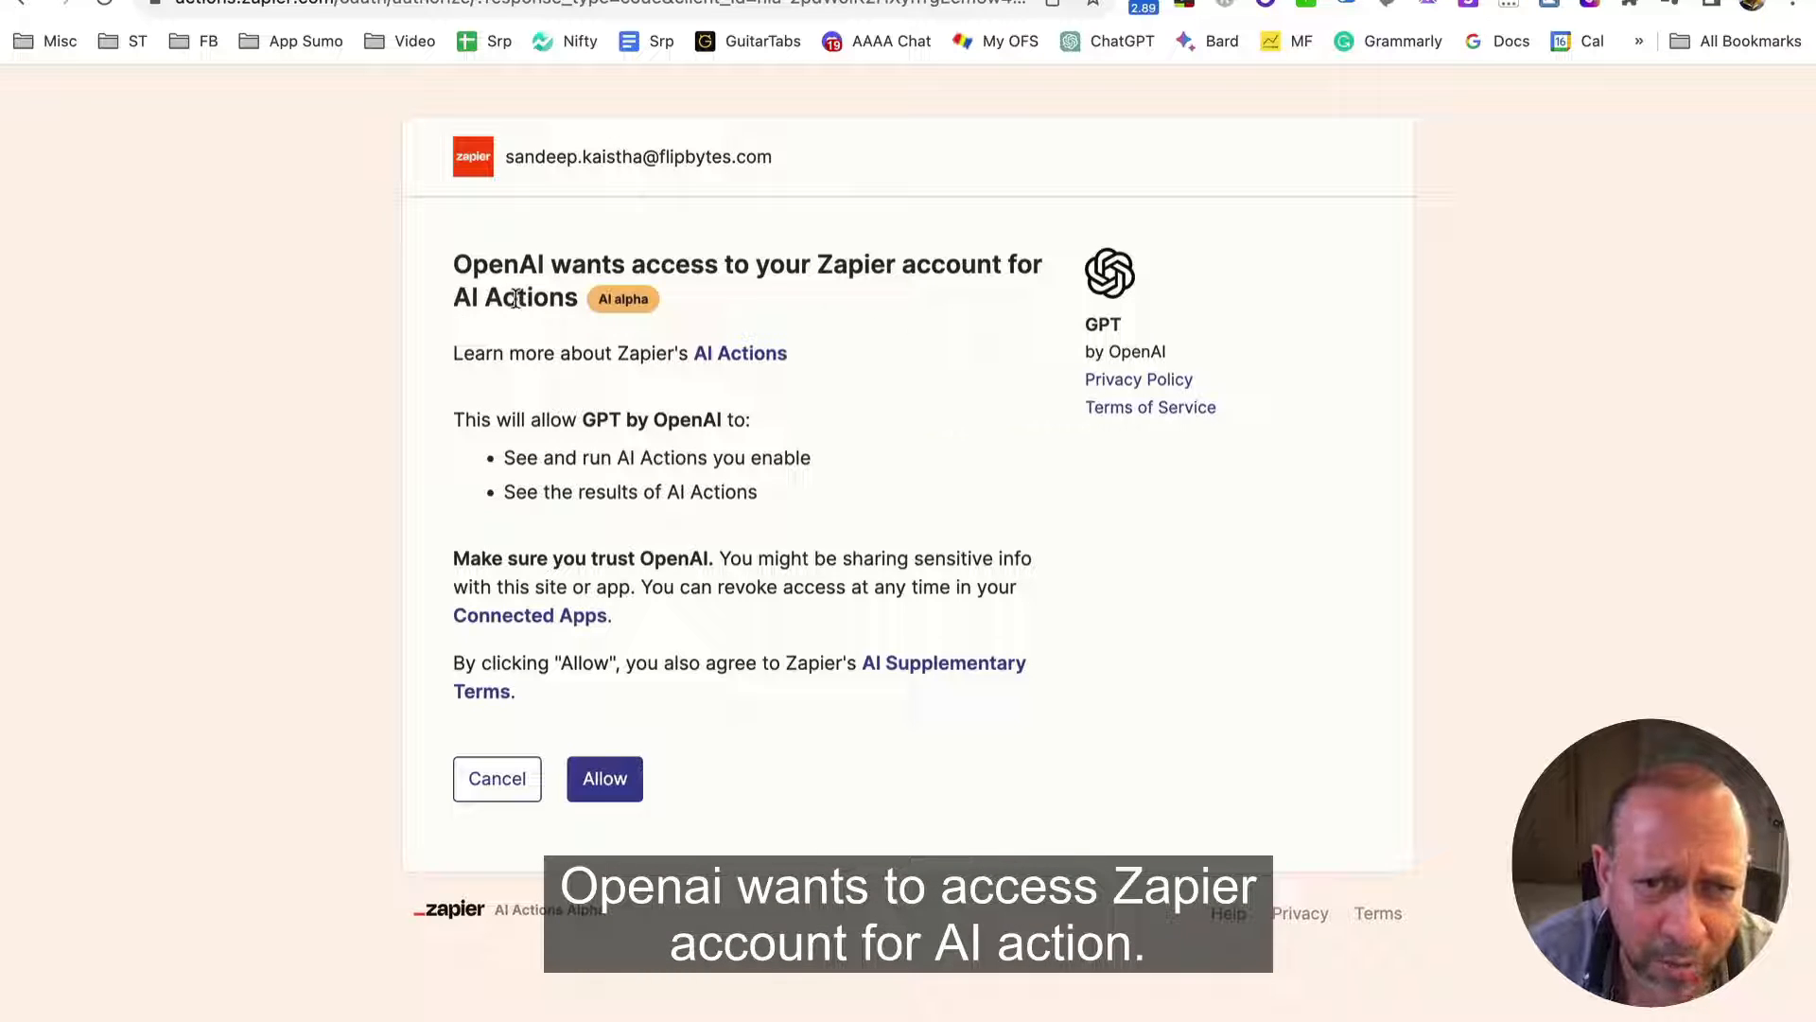
{"action": "left_click", "coordinate": [602, 793]}
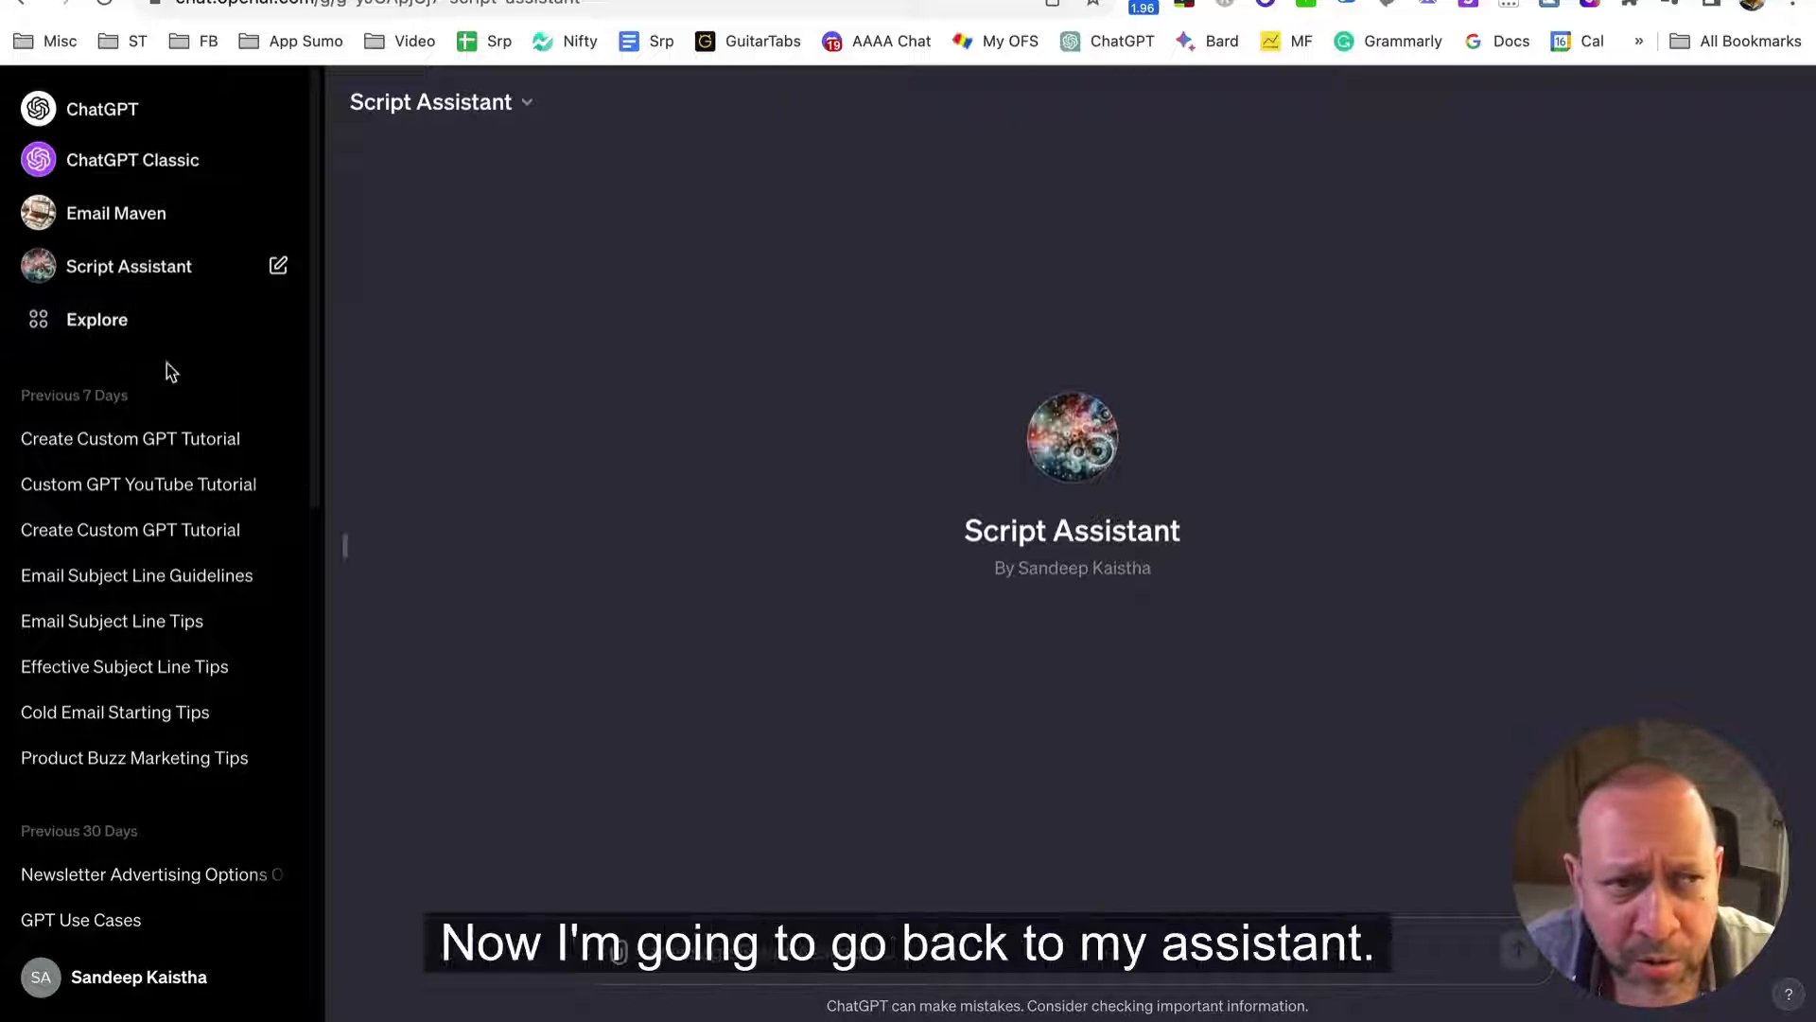
Reopen Script Assistant for editing and ask the GPT Builder to "write a 250 words youtube script for email automation"
{"action": "left_click", "coordinate": [278, 264]}
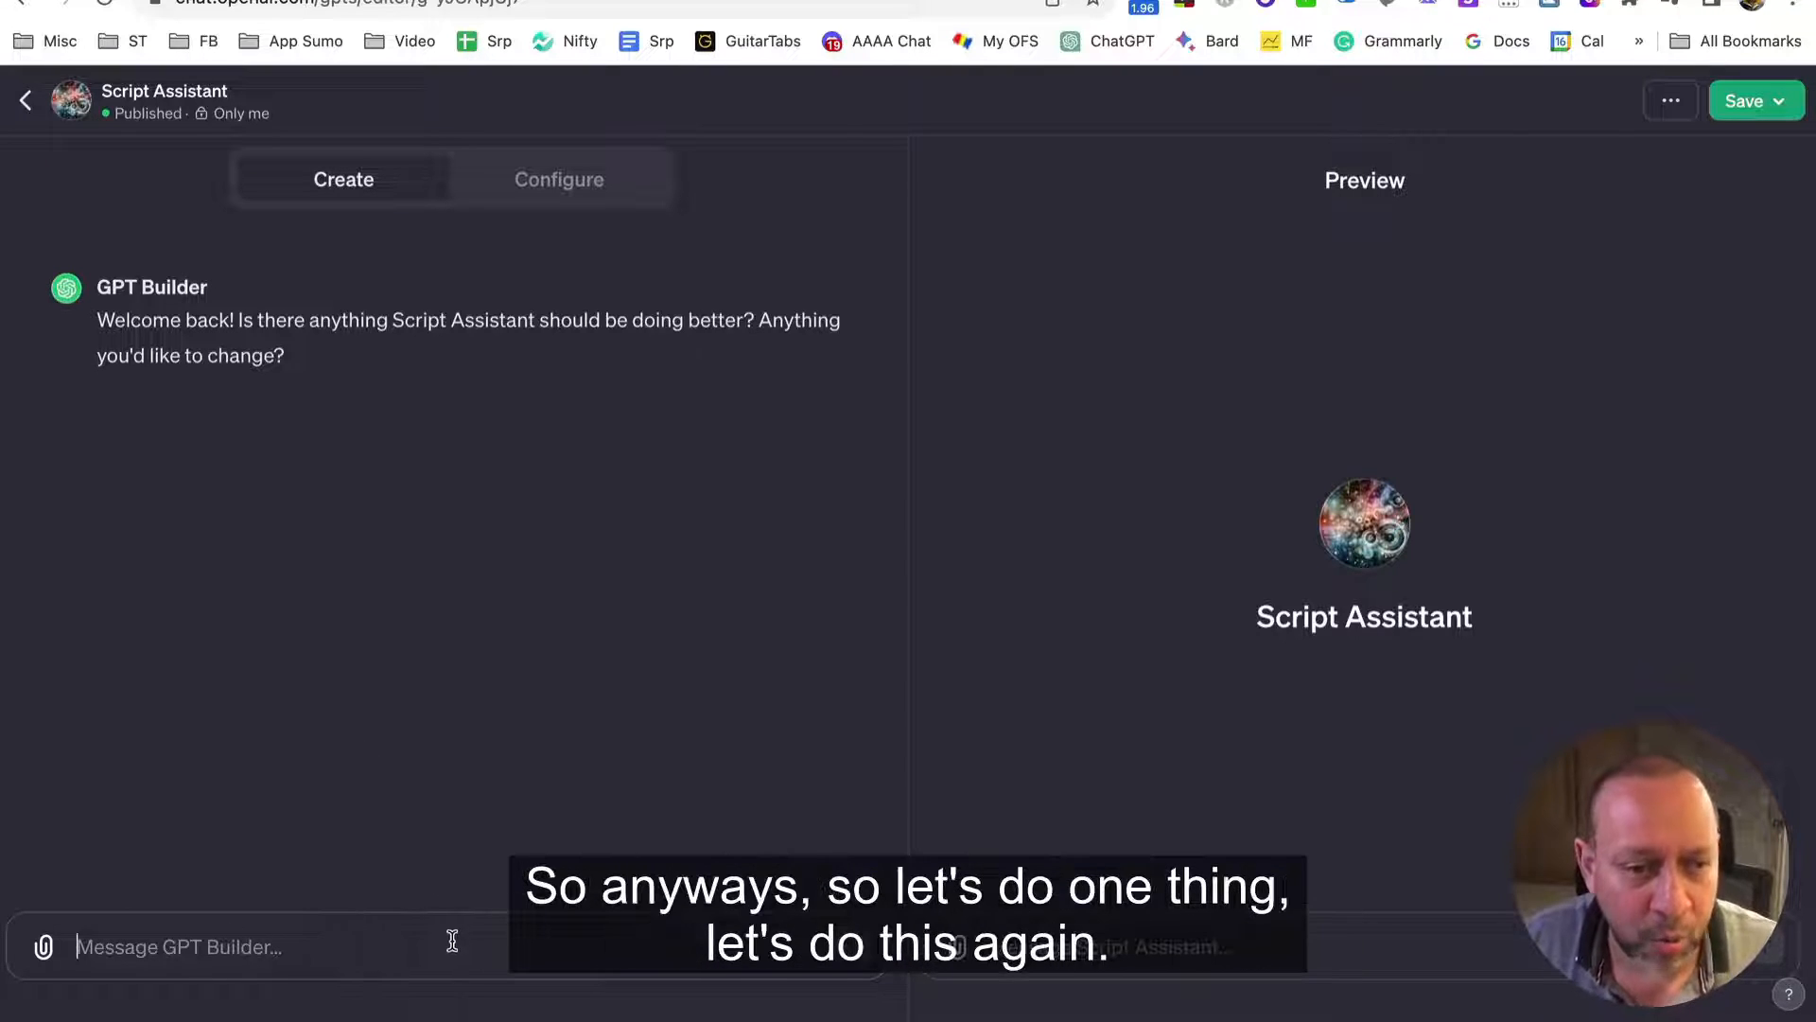
{"action": "type", "text": "write a 250 words youtube script for email automation"}
{"action": "key", "text": "super+a"}
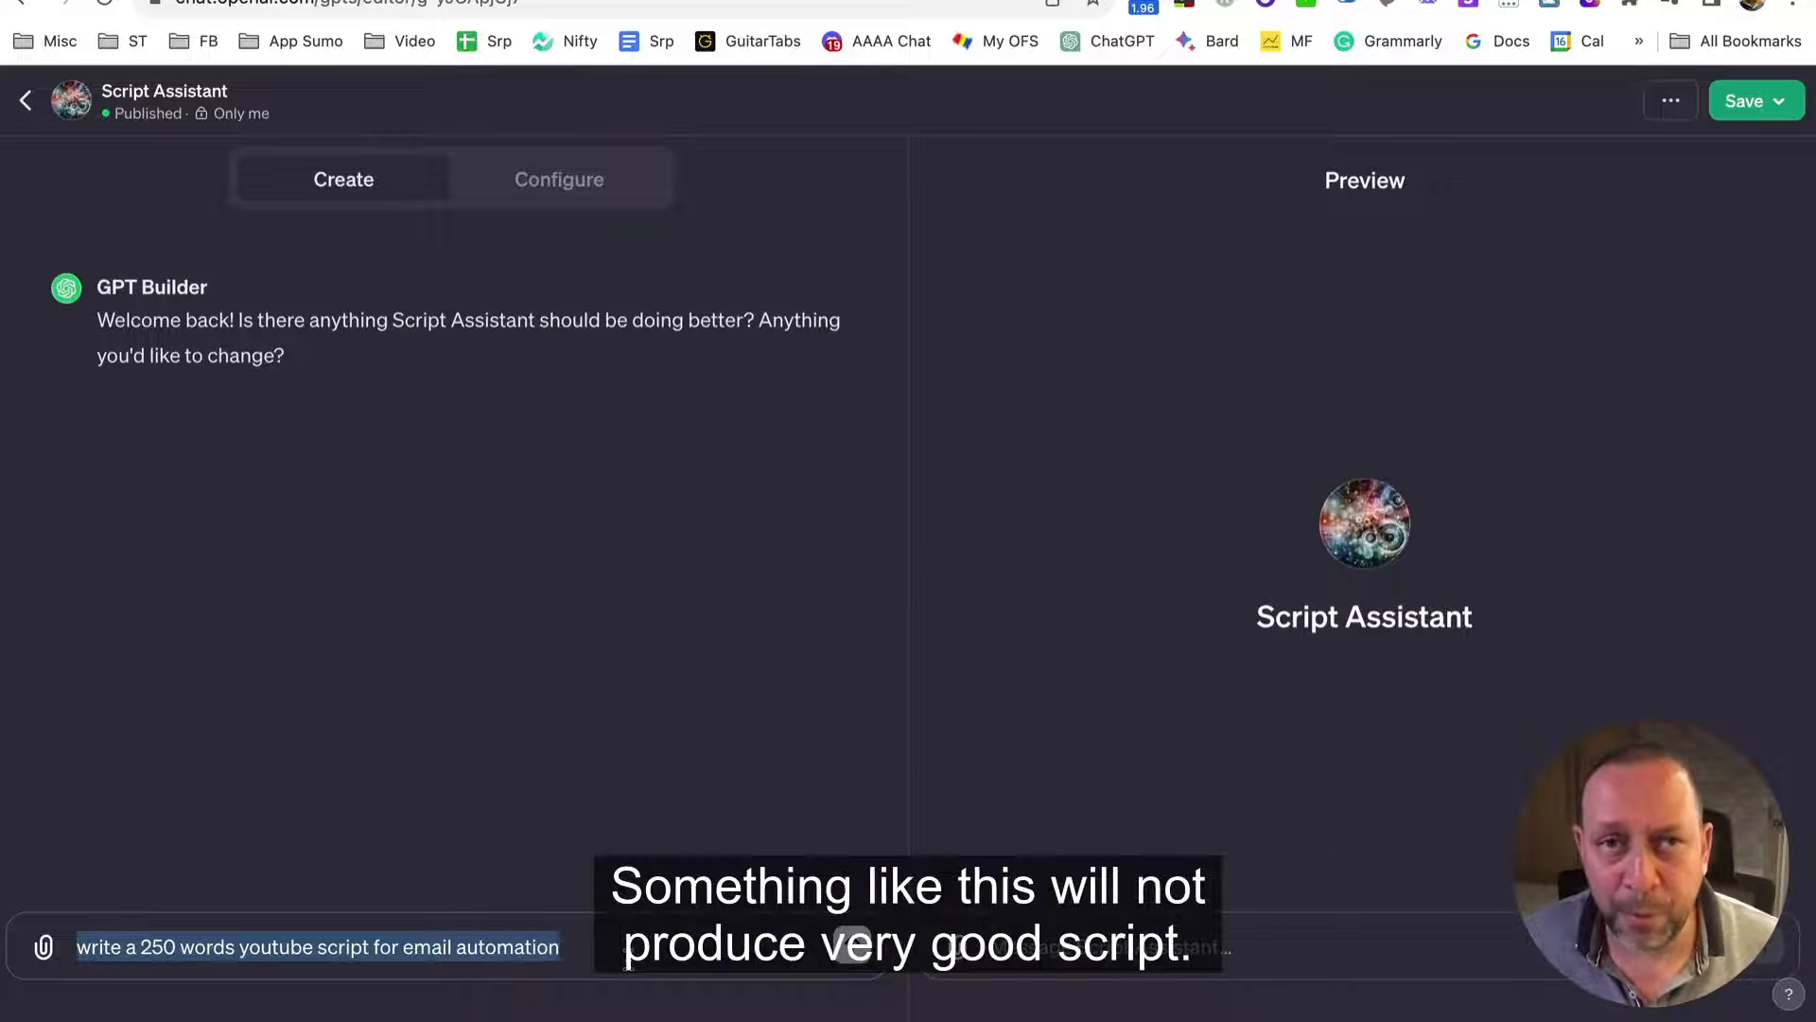
{"action": "left_click", "coordinate": [629, 957]}
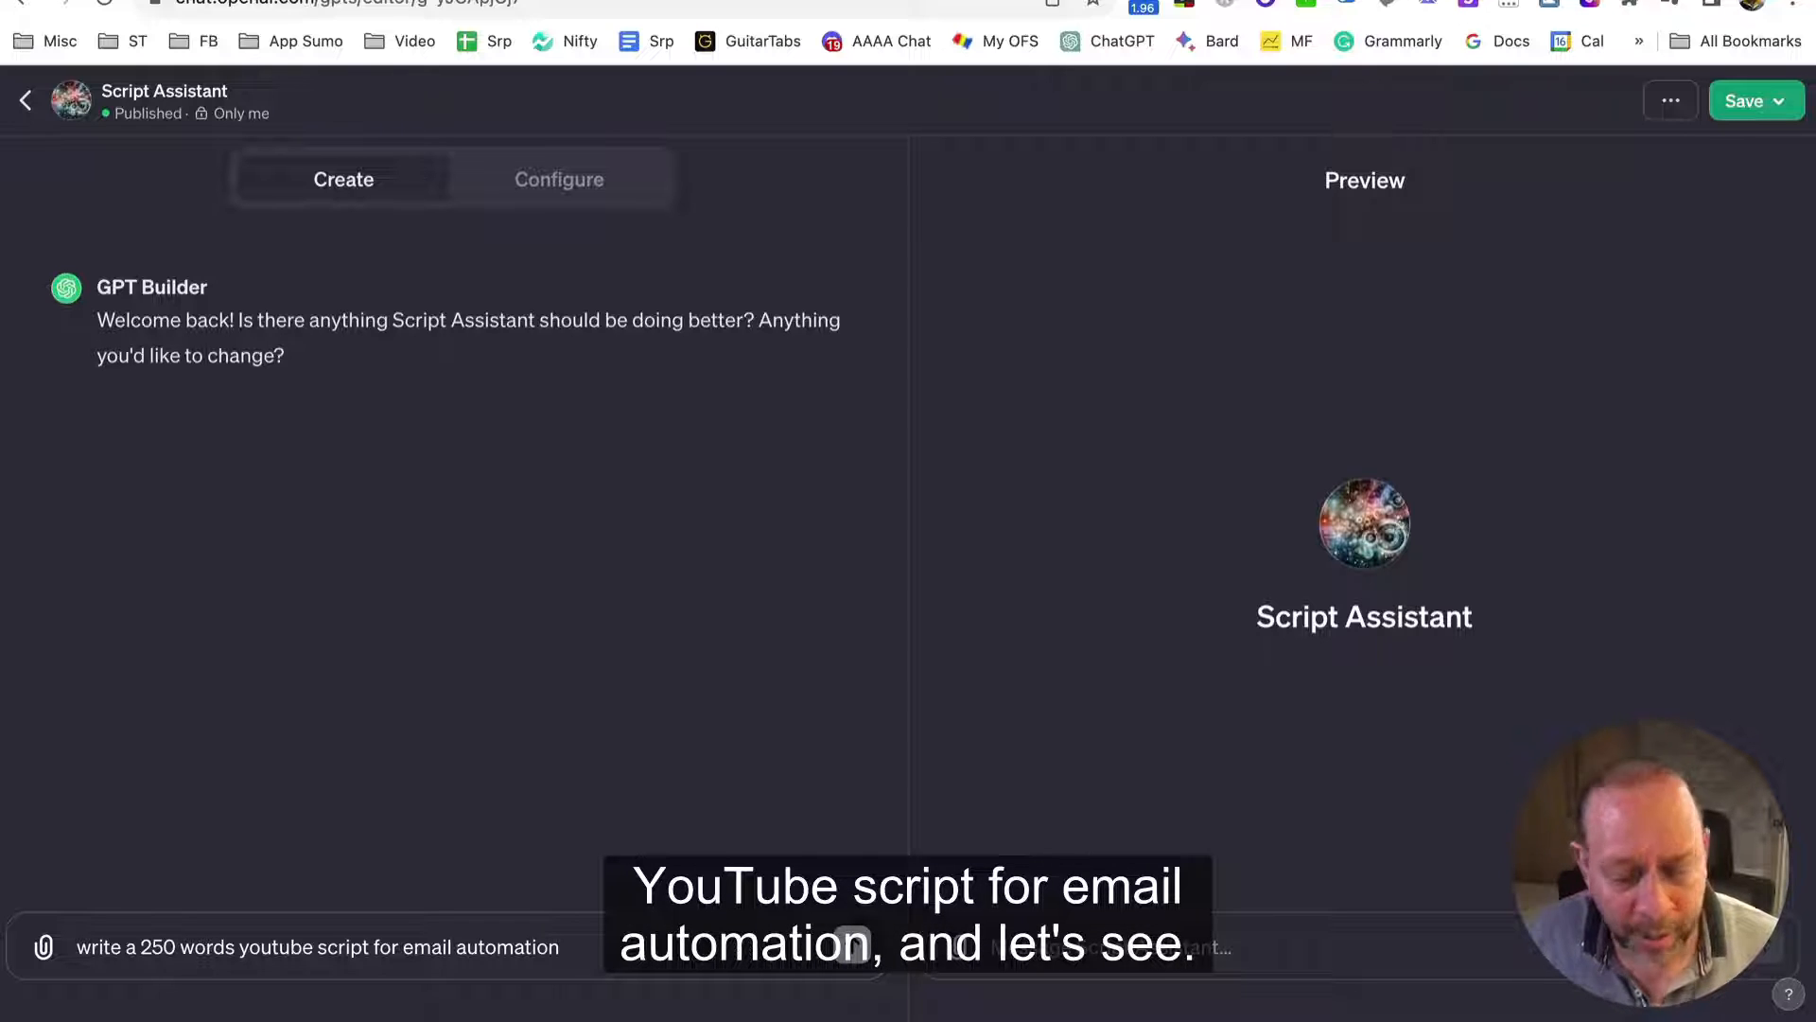
{"action": "key", "text": "Return"}
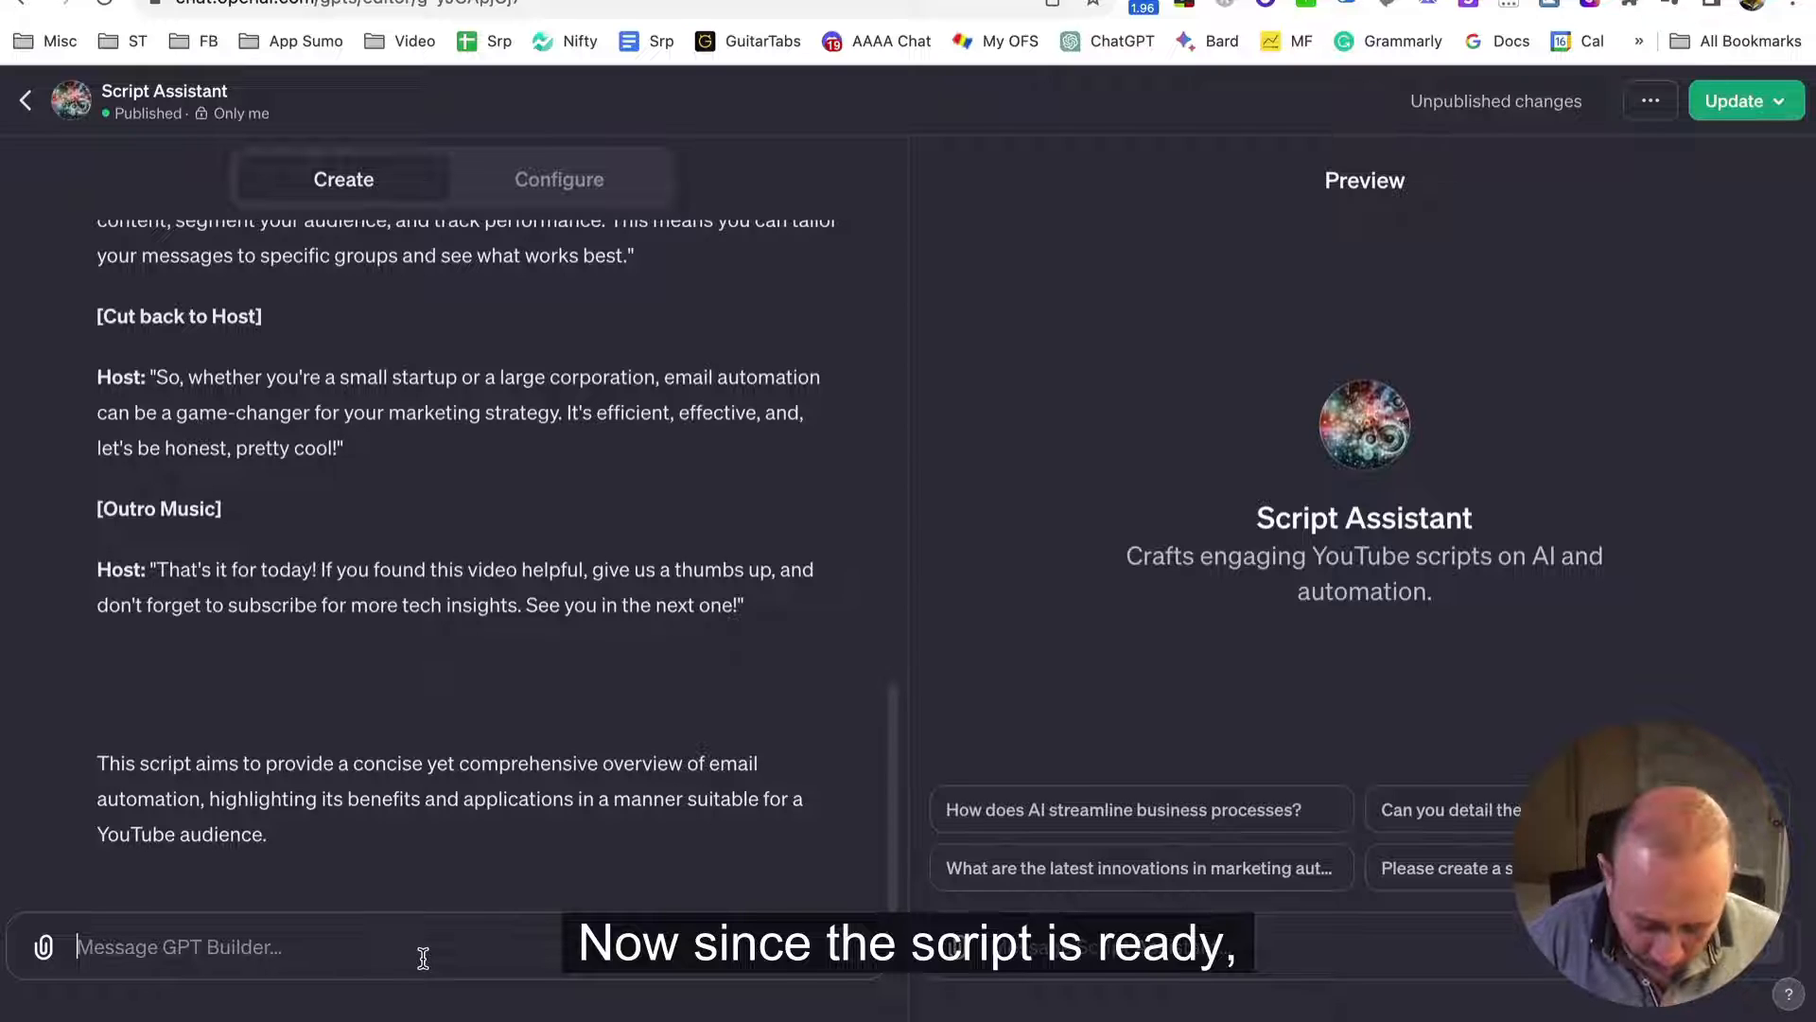
Tell the GPT Builder to "copy this to google docs" and allow the information to be sent to actions.zapier.com
{"action": "type", "text": "copy this to"}
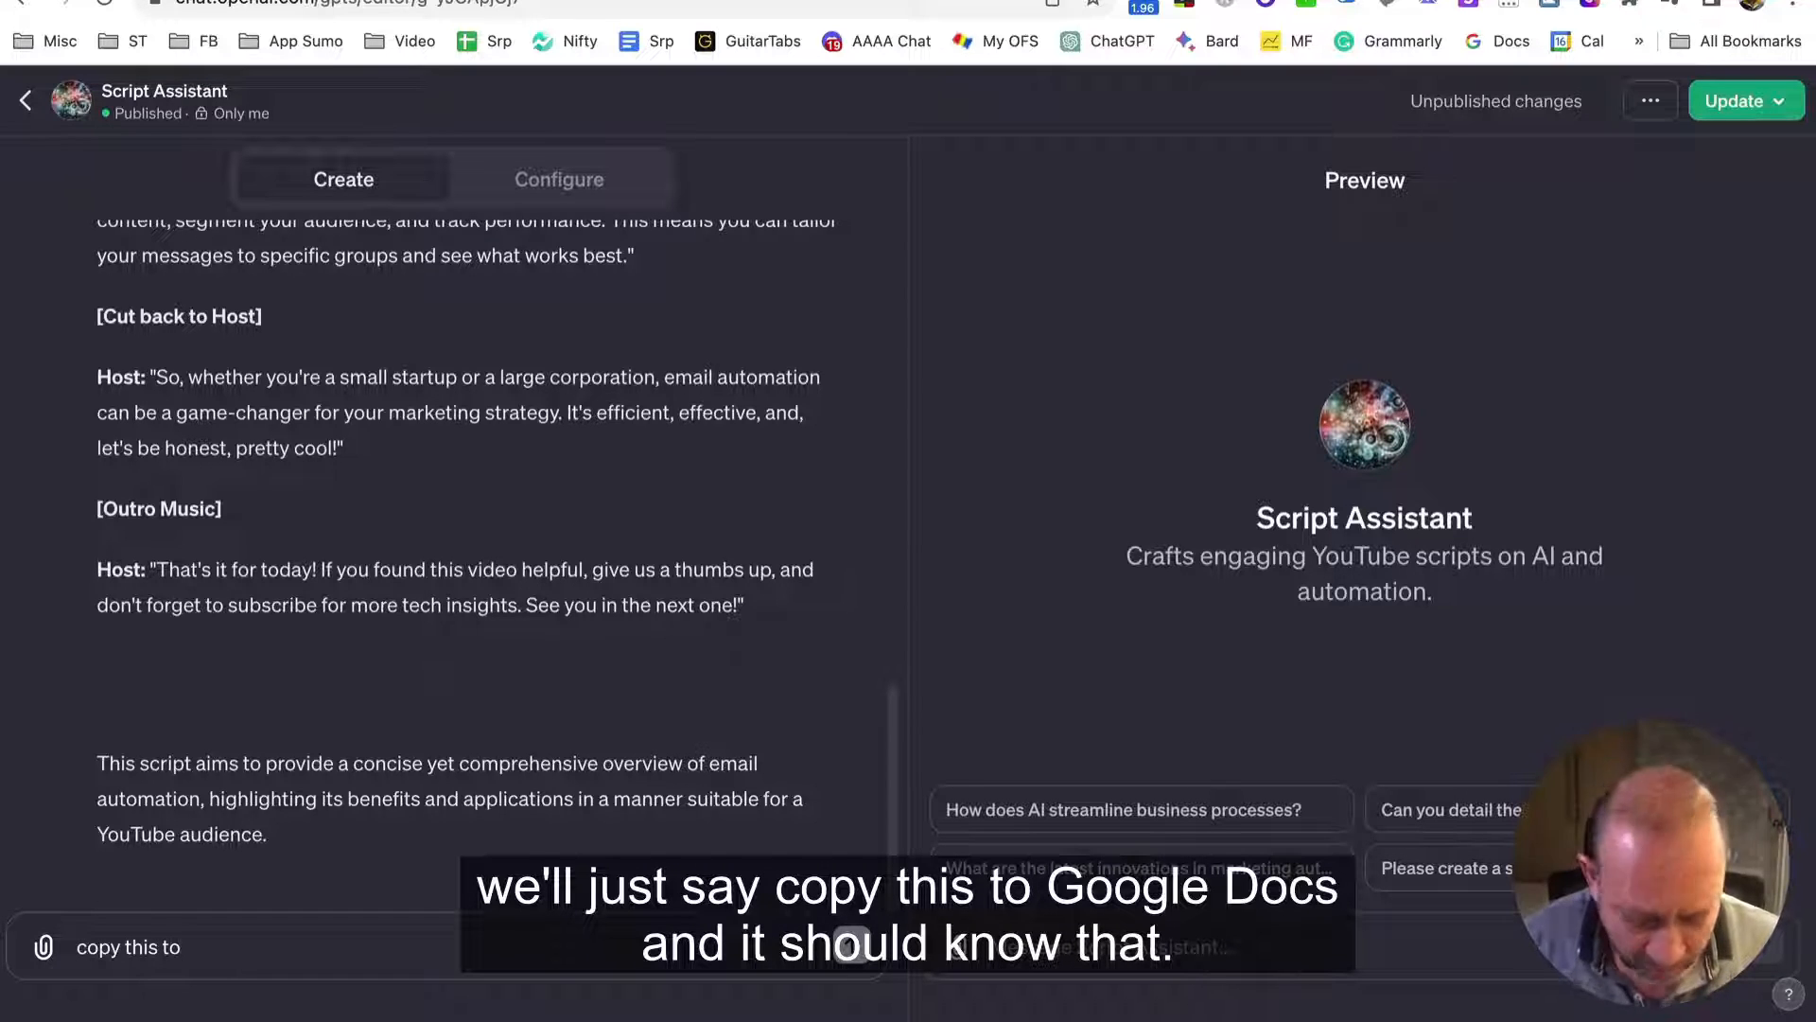
{"action": "type", "text": " google docs"}
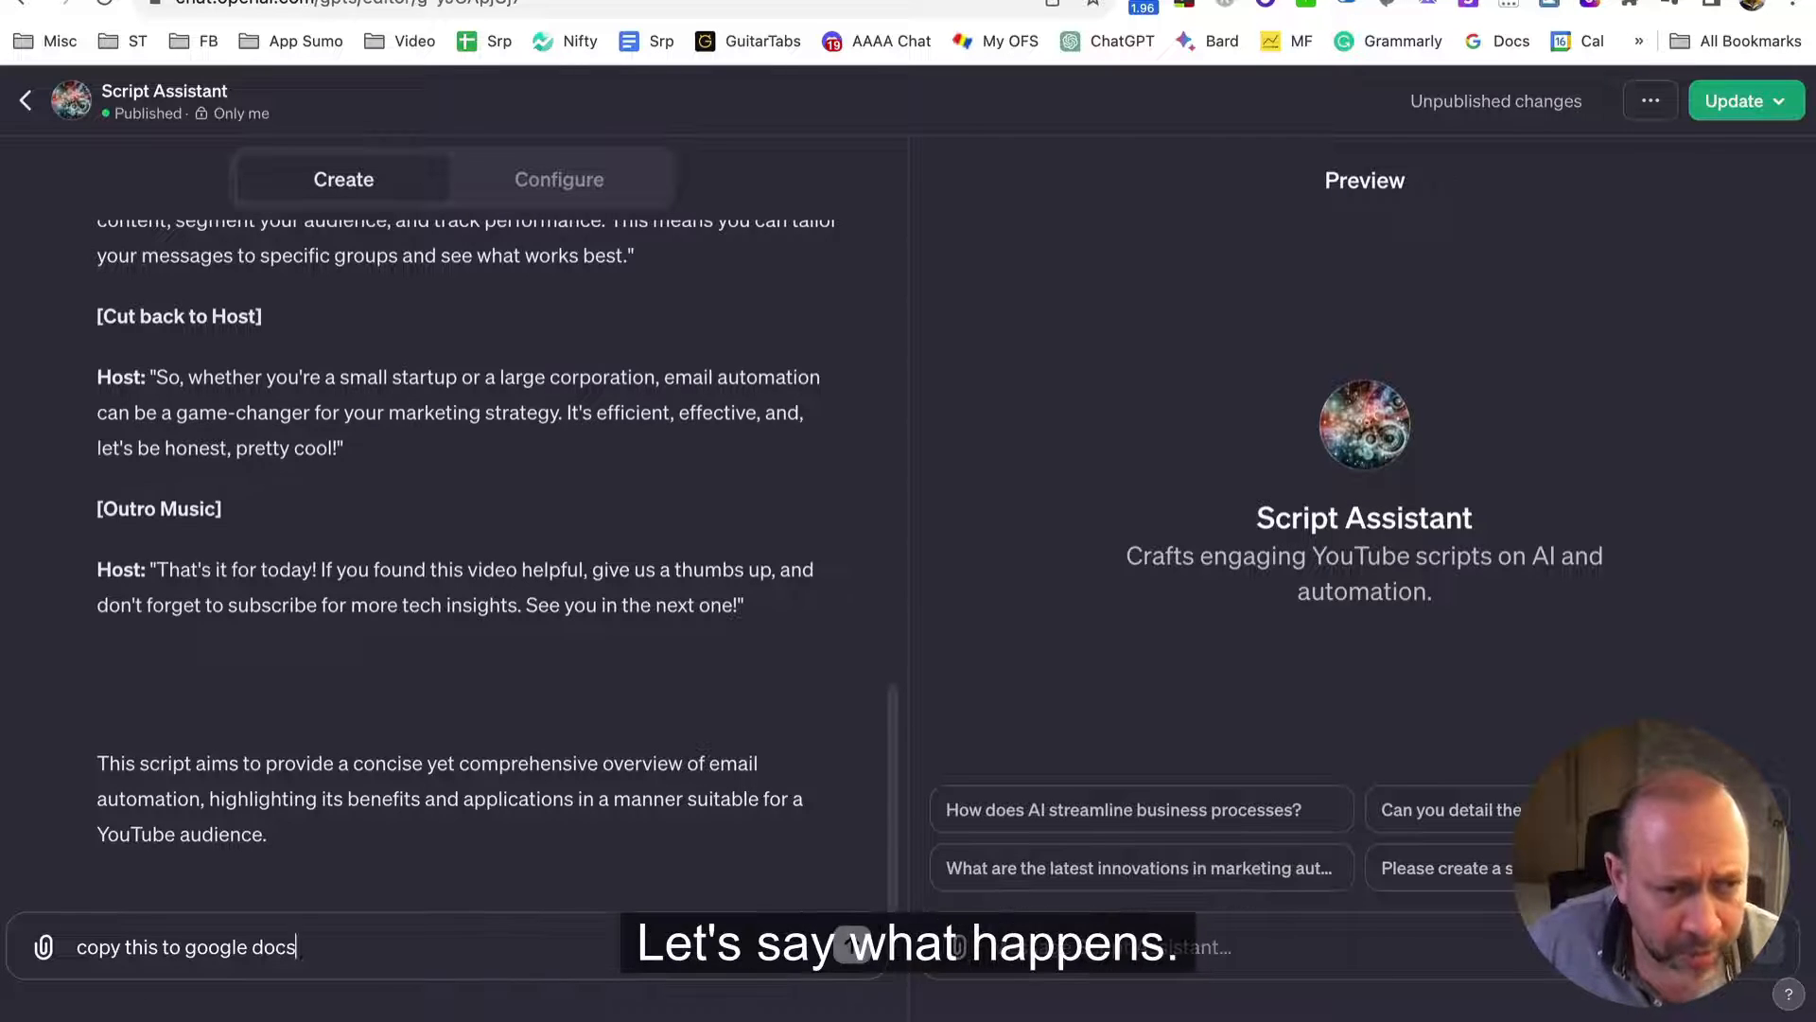
{"action": "key", "text": "Return"}
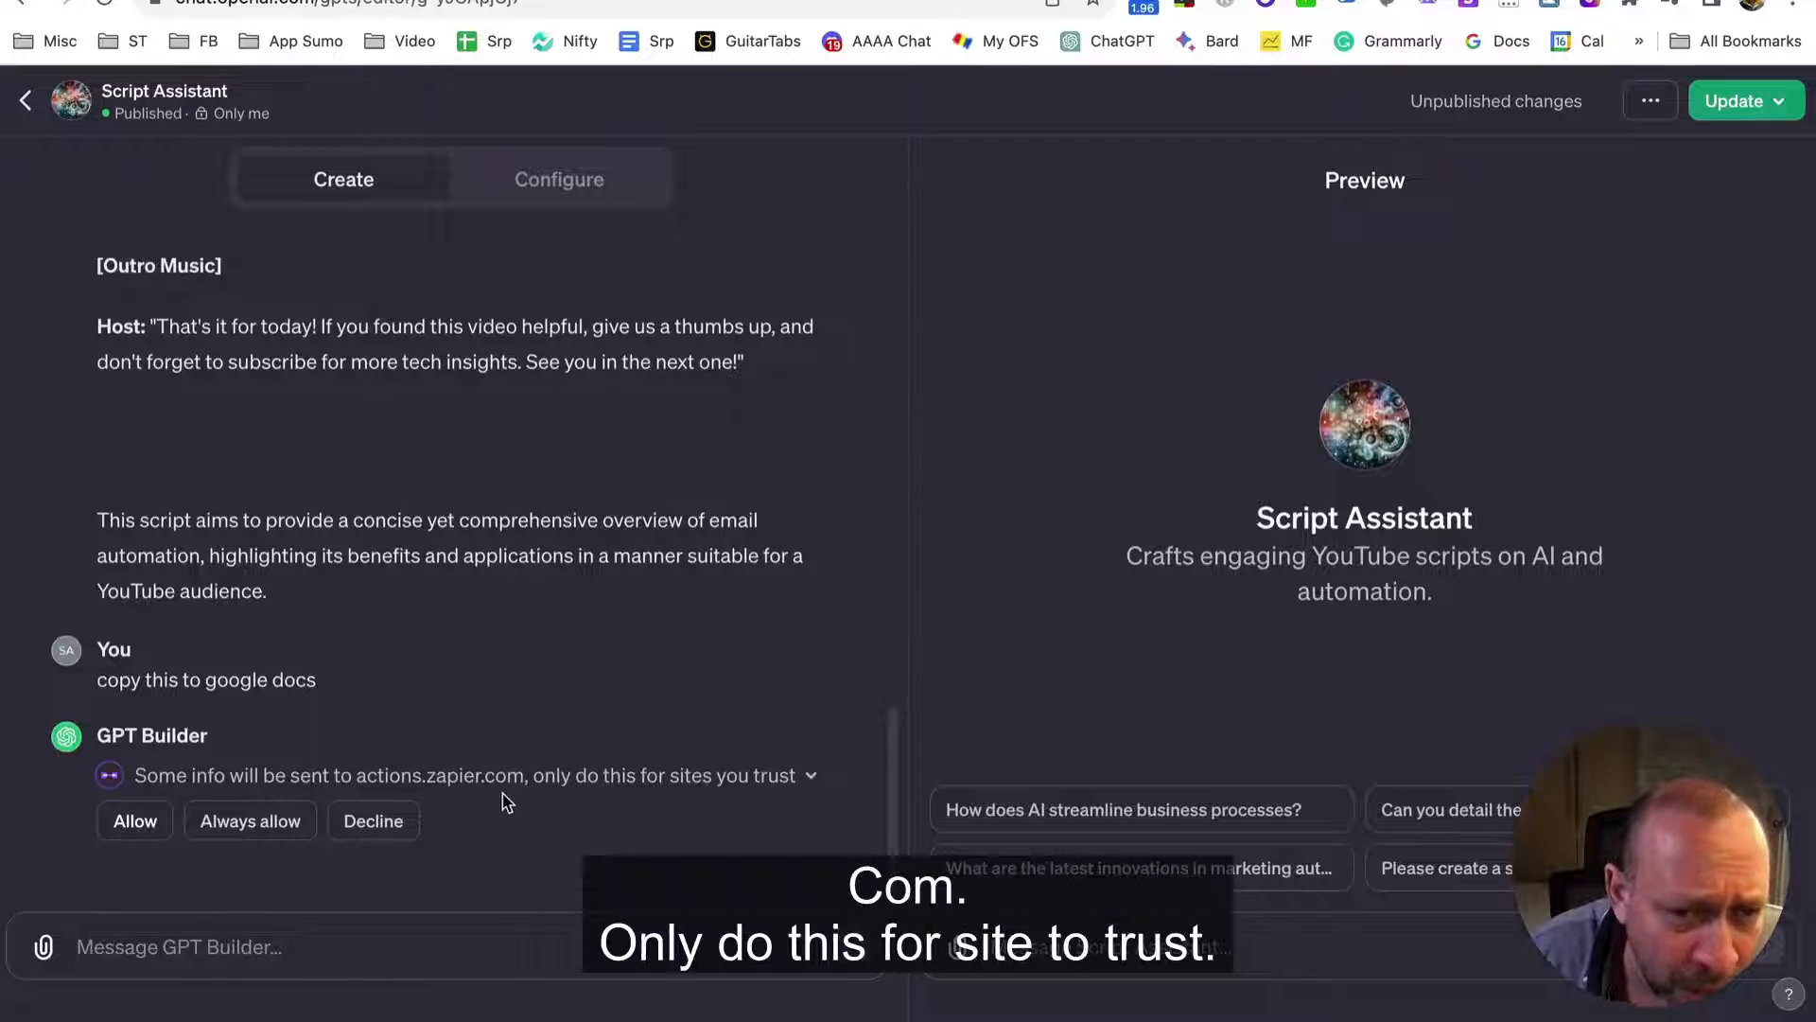
{"action": "left_click", "coordinate": [135, 821]}
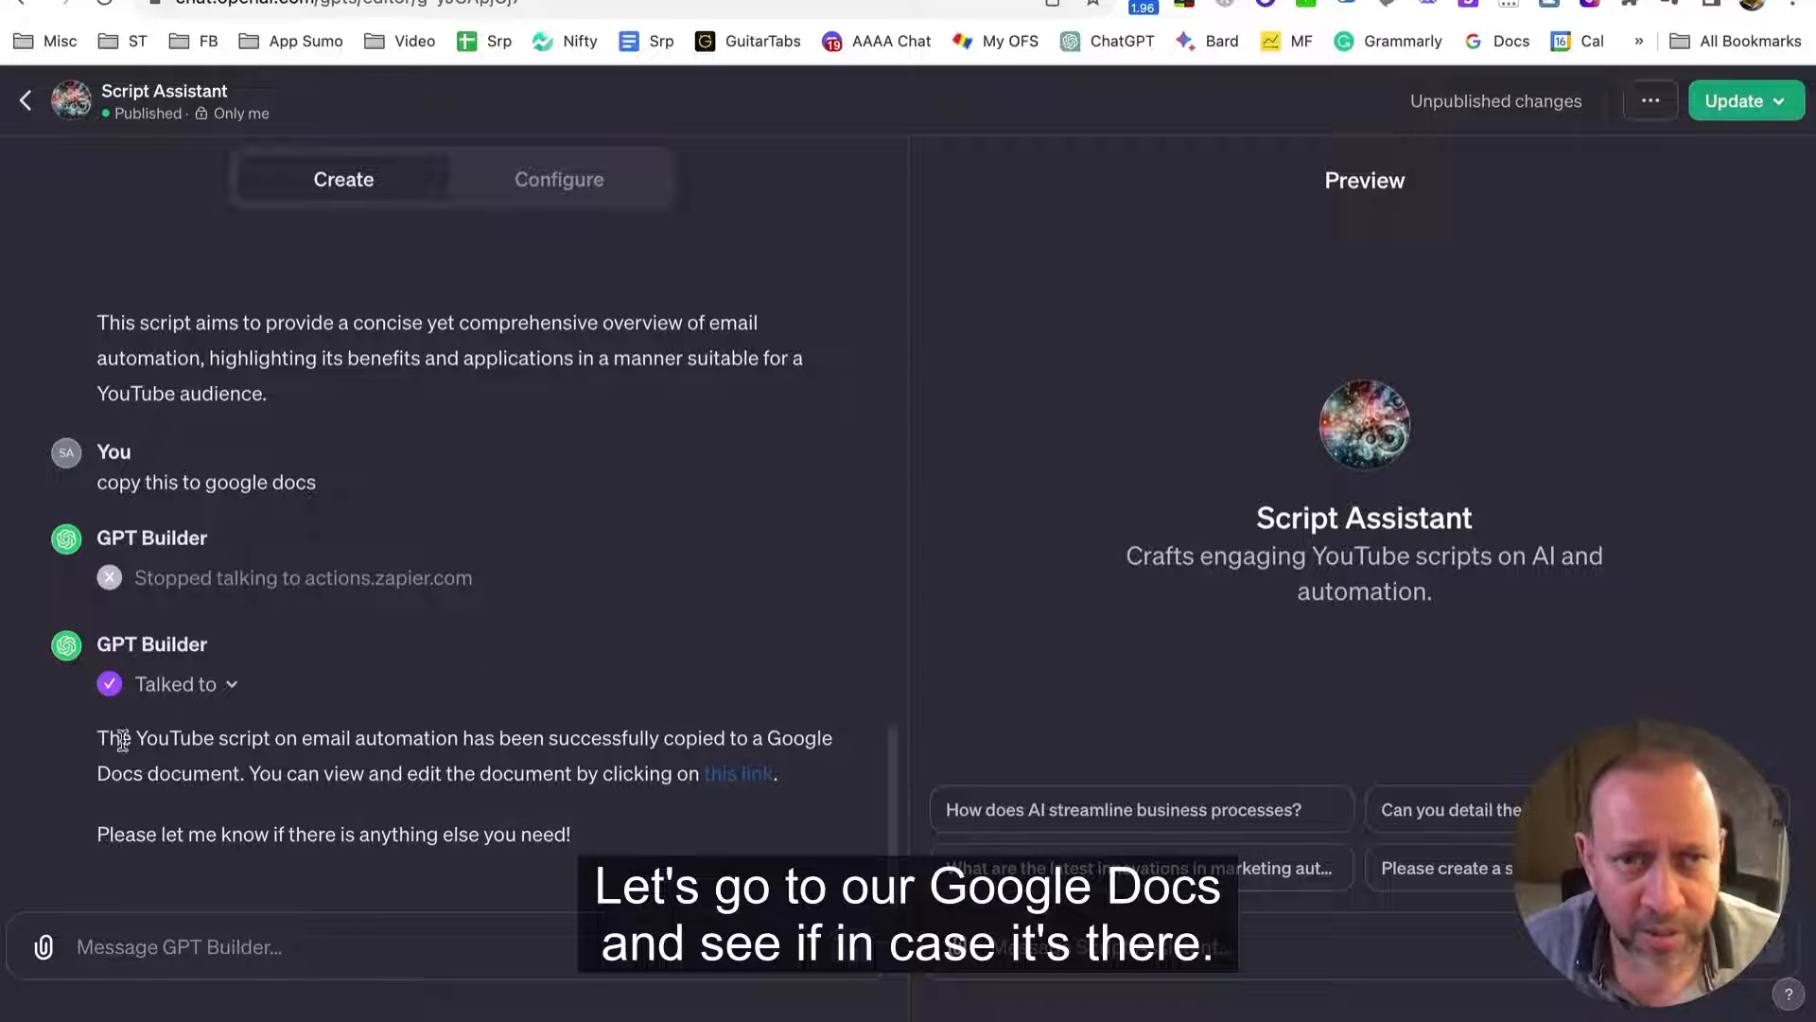
Switch to Google Drive in a new tab, open create-doc-from-script in the YT Scripts folder, and read through the copied script
{"action": "key", "text": "super+t"}
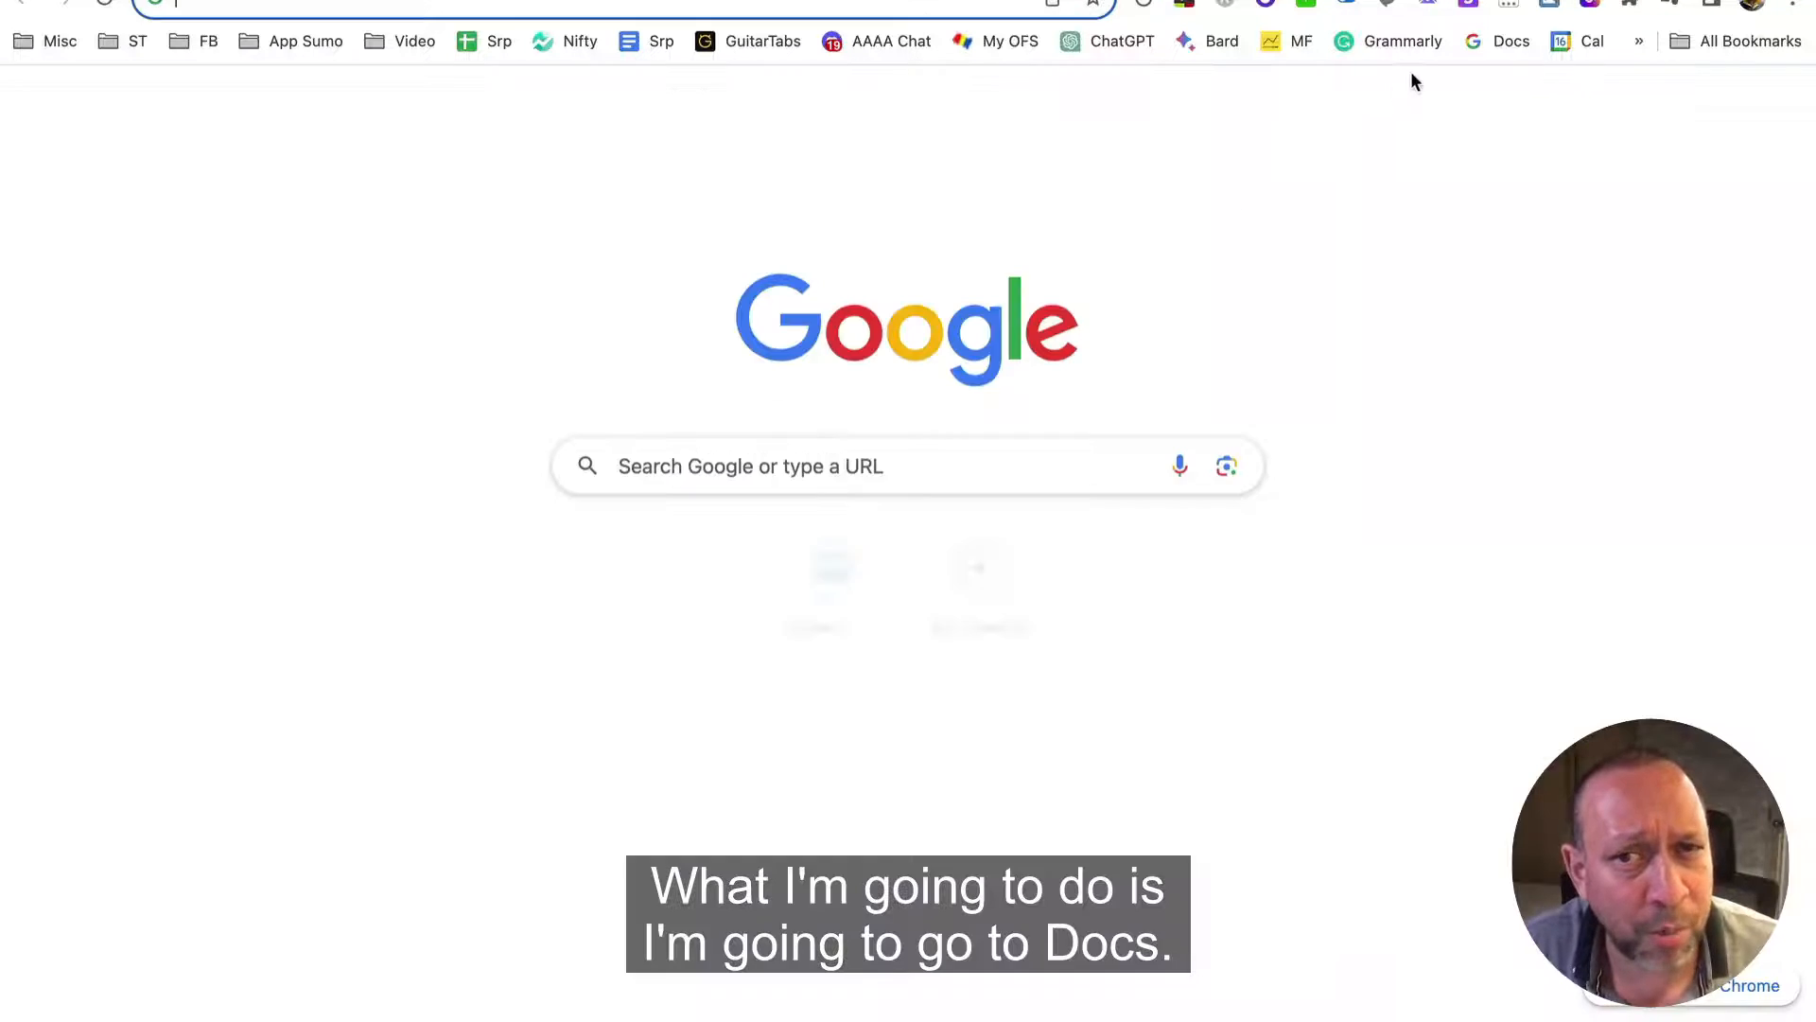
{"action": "left_click", "coordinate": [1502, 45]}
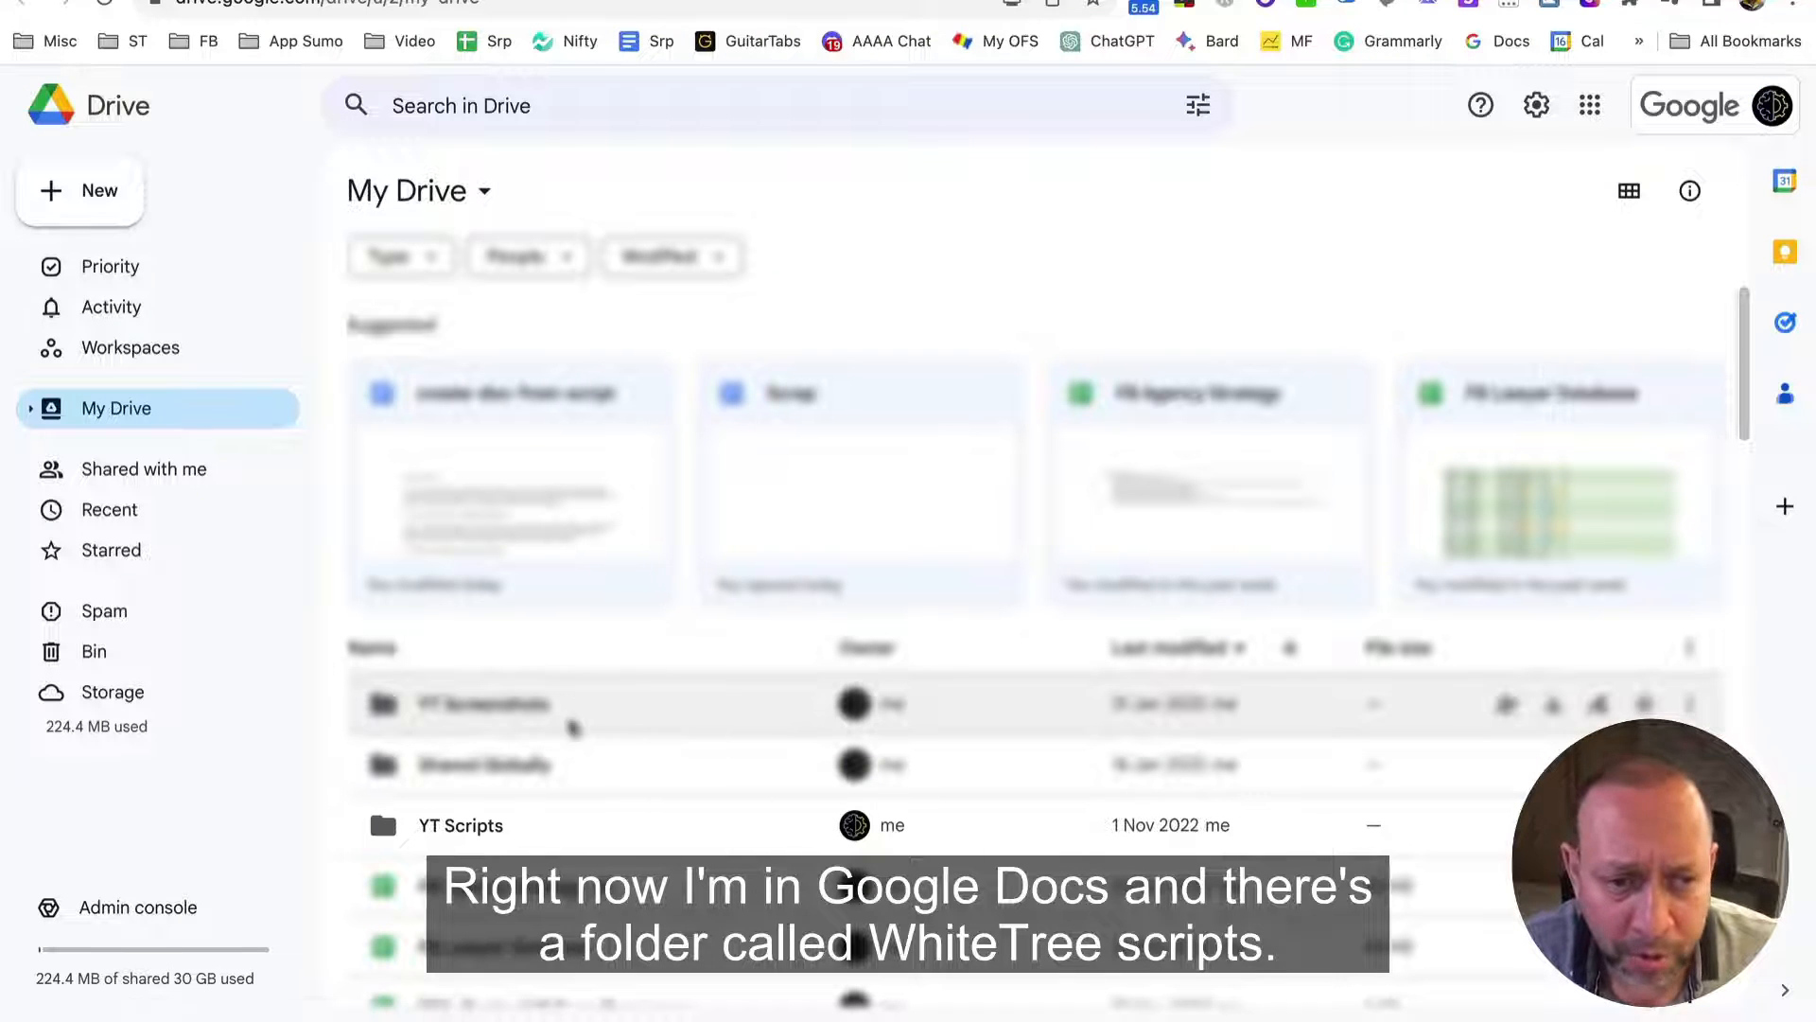
{"action": "double_click", "coordinate": [479, 826]}
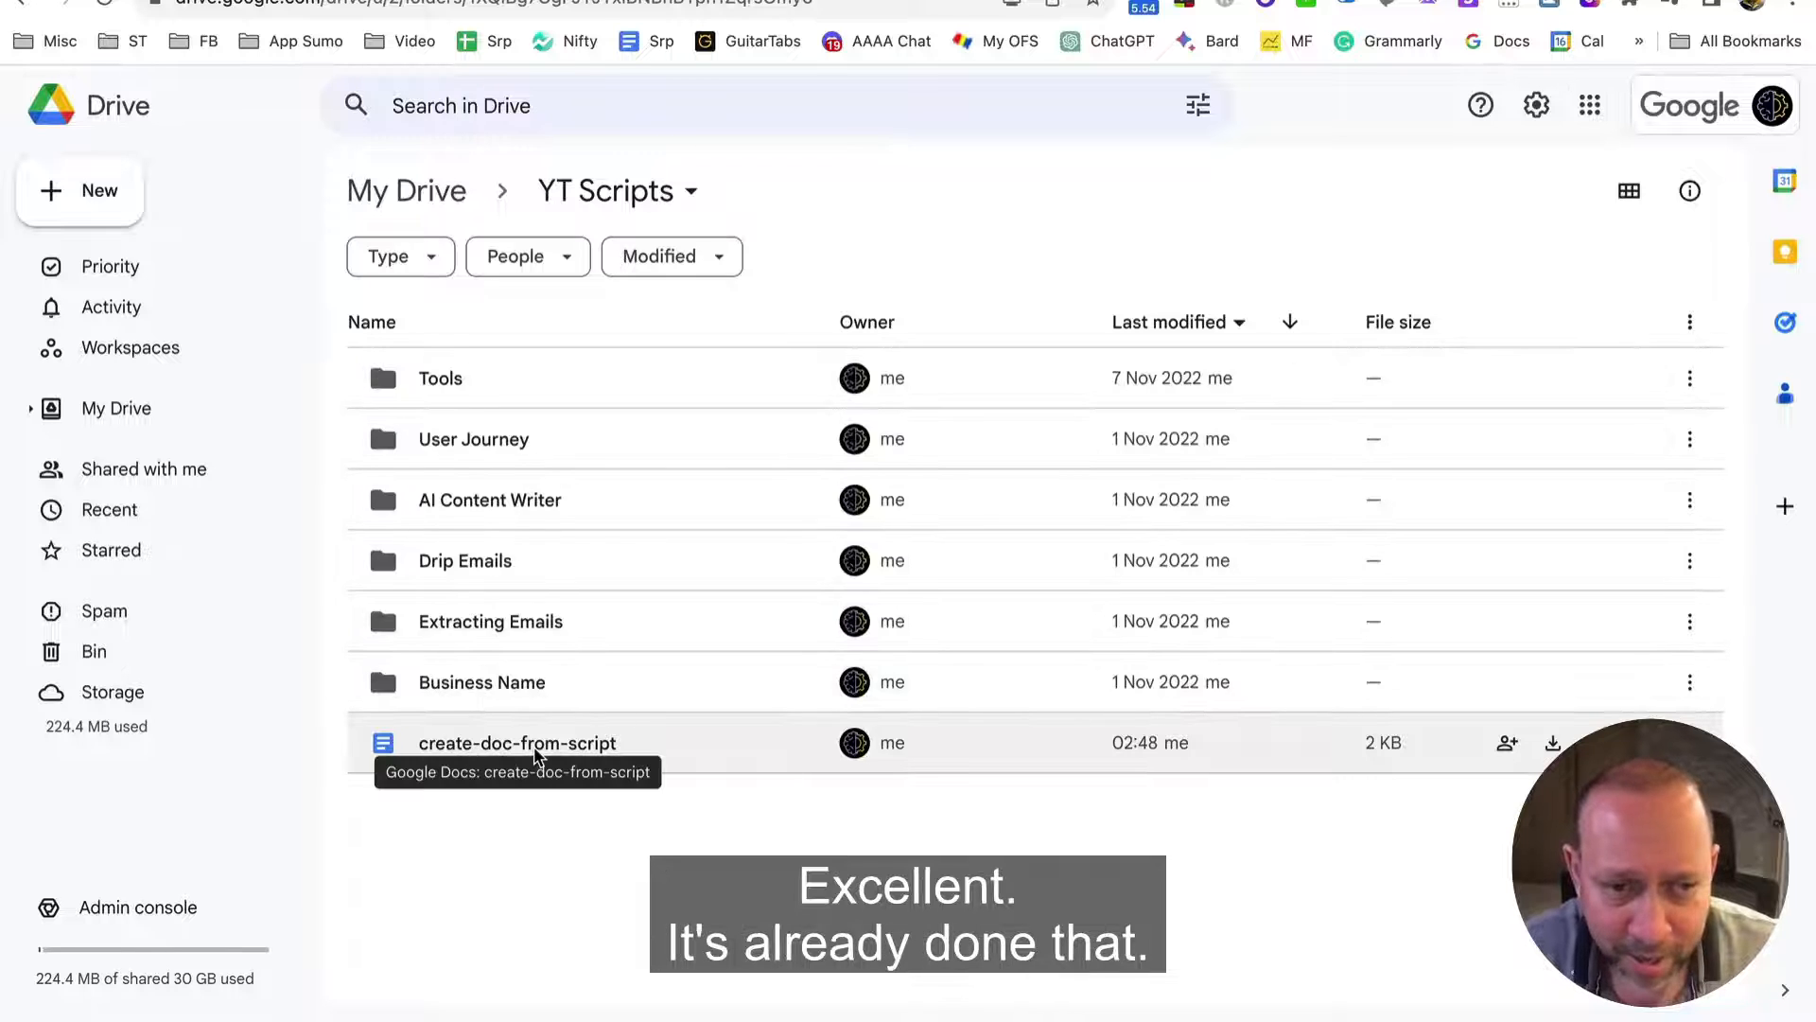
{"action": "double_click", "coordinate": [565, 748]}
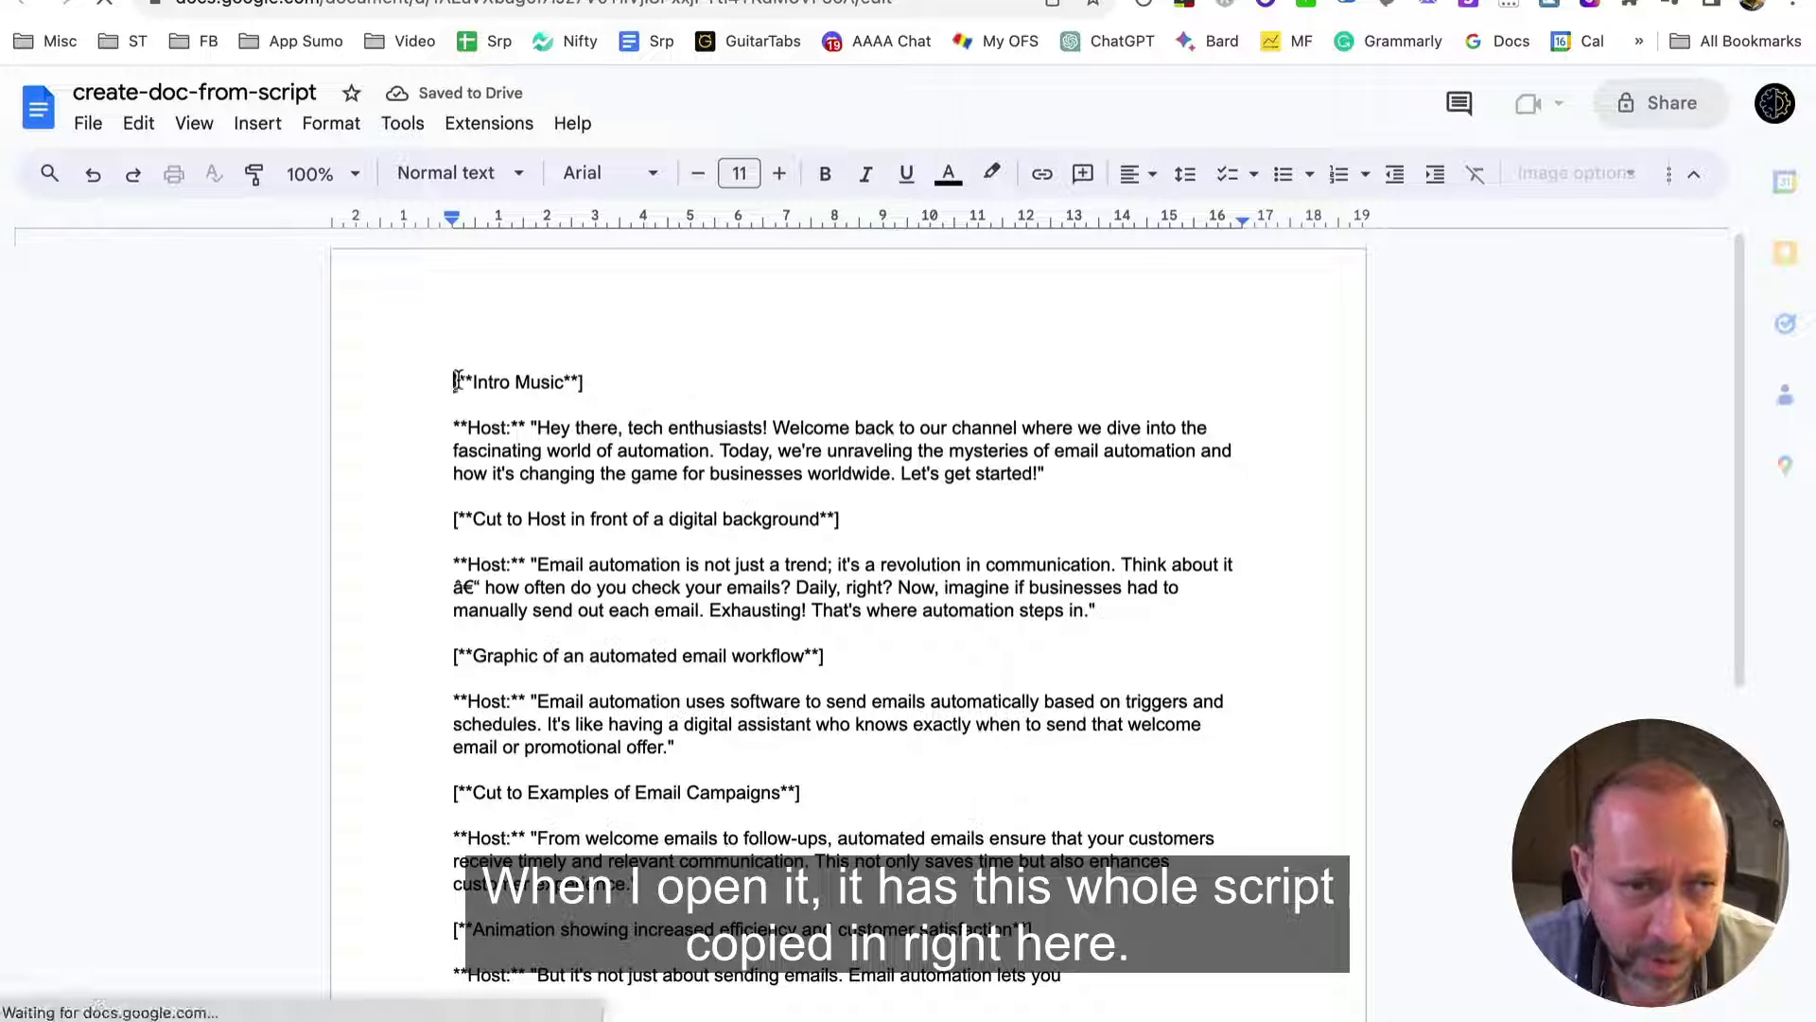
{"action": "left_click_drag", "start_coordinate": [453, 380], "coordinate": [1160, 754]}
{"action": "scroll", "coordinate": [742, 615], "scroll_direction": "down", "scroll_amount": 5}
{"action": "scroll", "coordinate": [741, 662], "scroll_direction": "up", "scroll_amount": 3}
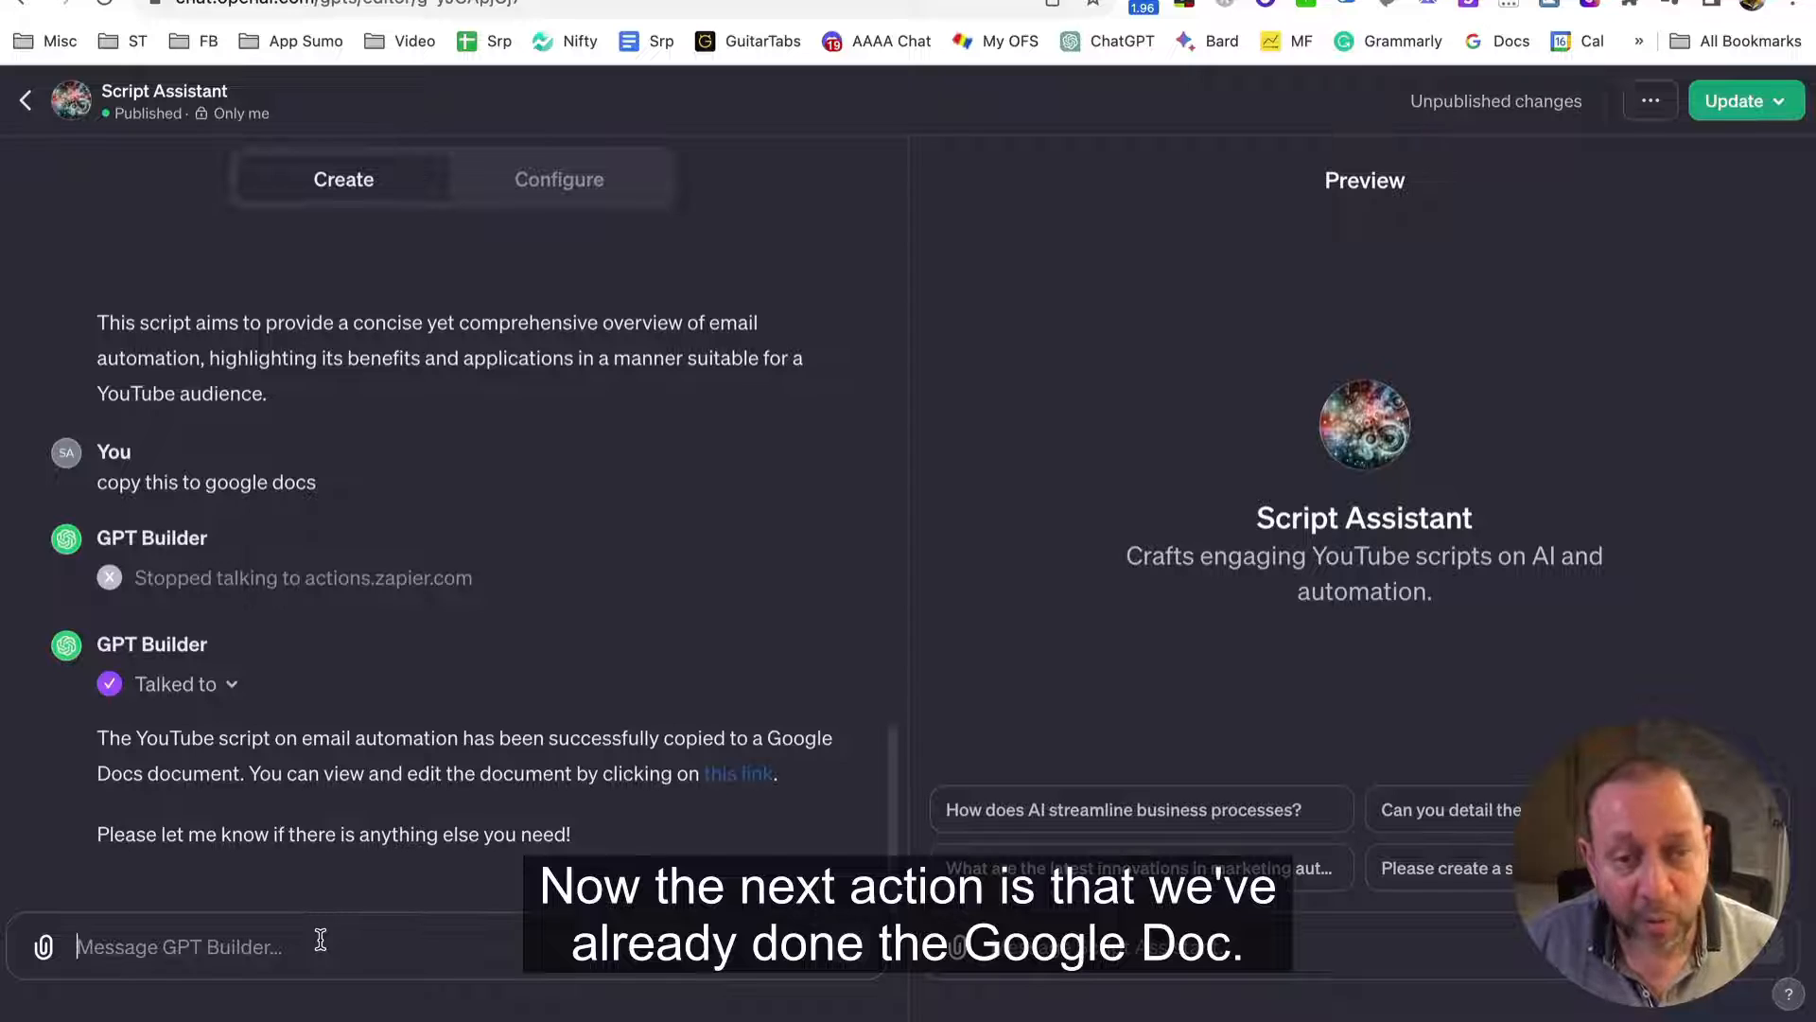
Return to the GPT Builder conversation, send "email my team", and allow the information to be sent to actions.zapier.com
{"action": "left_click", "coordinate": [321, 939]}
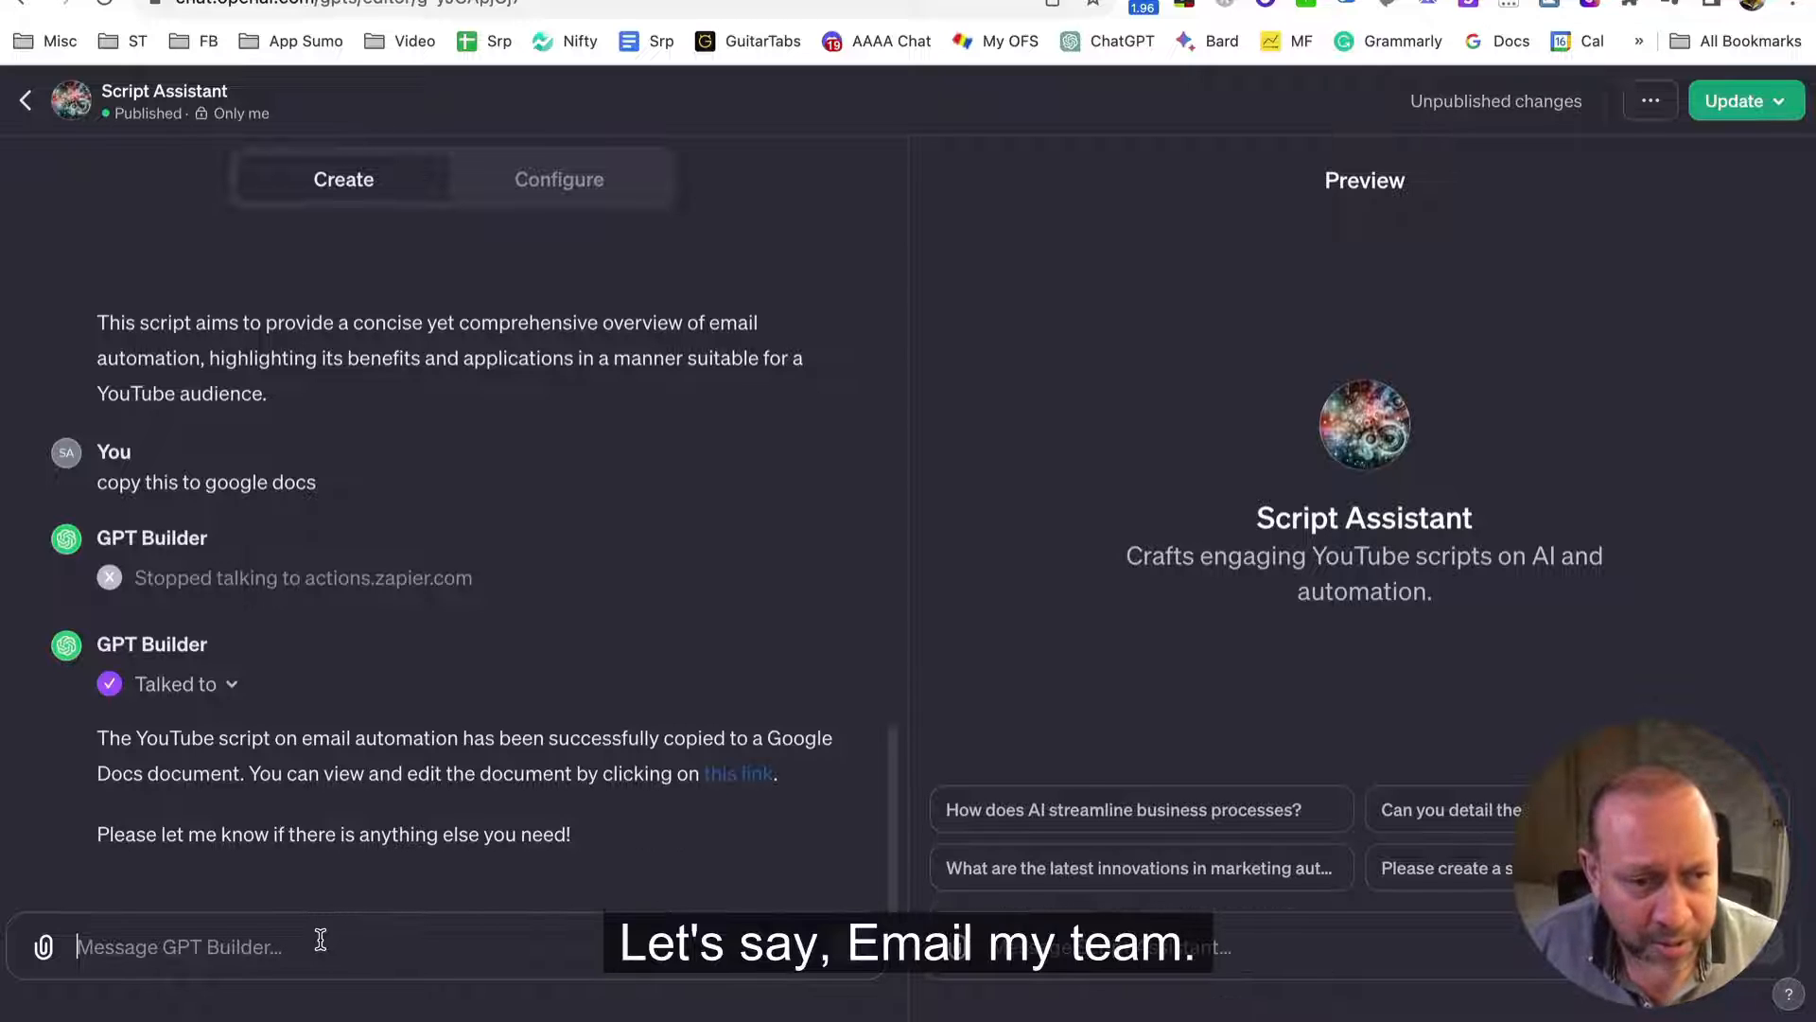
{"action": "type", "text": "email my team"}
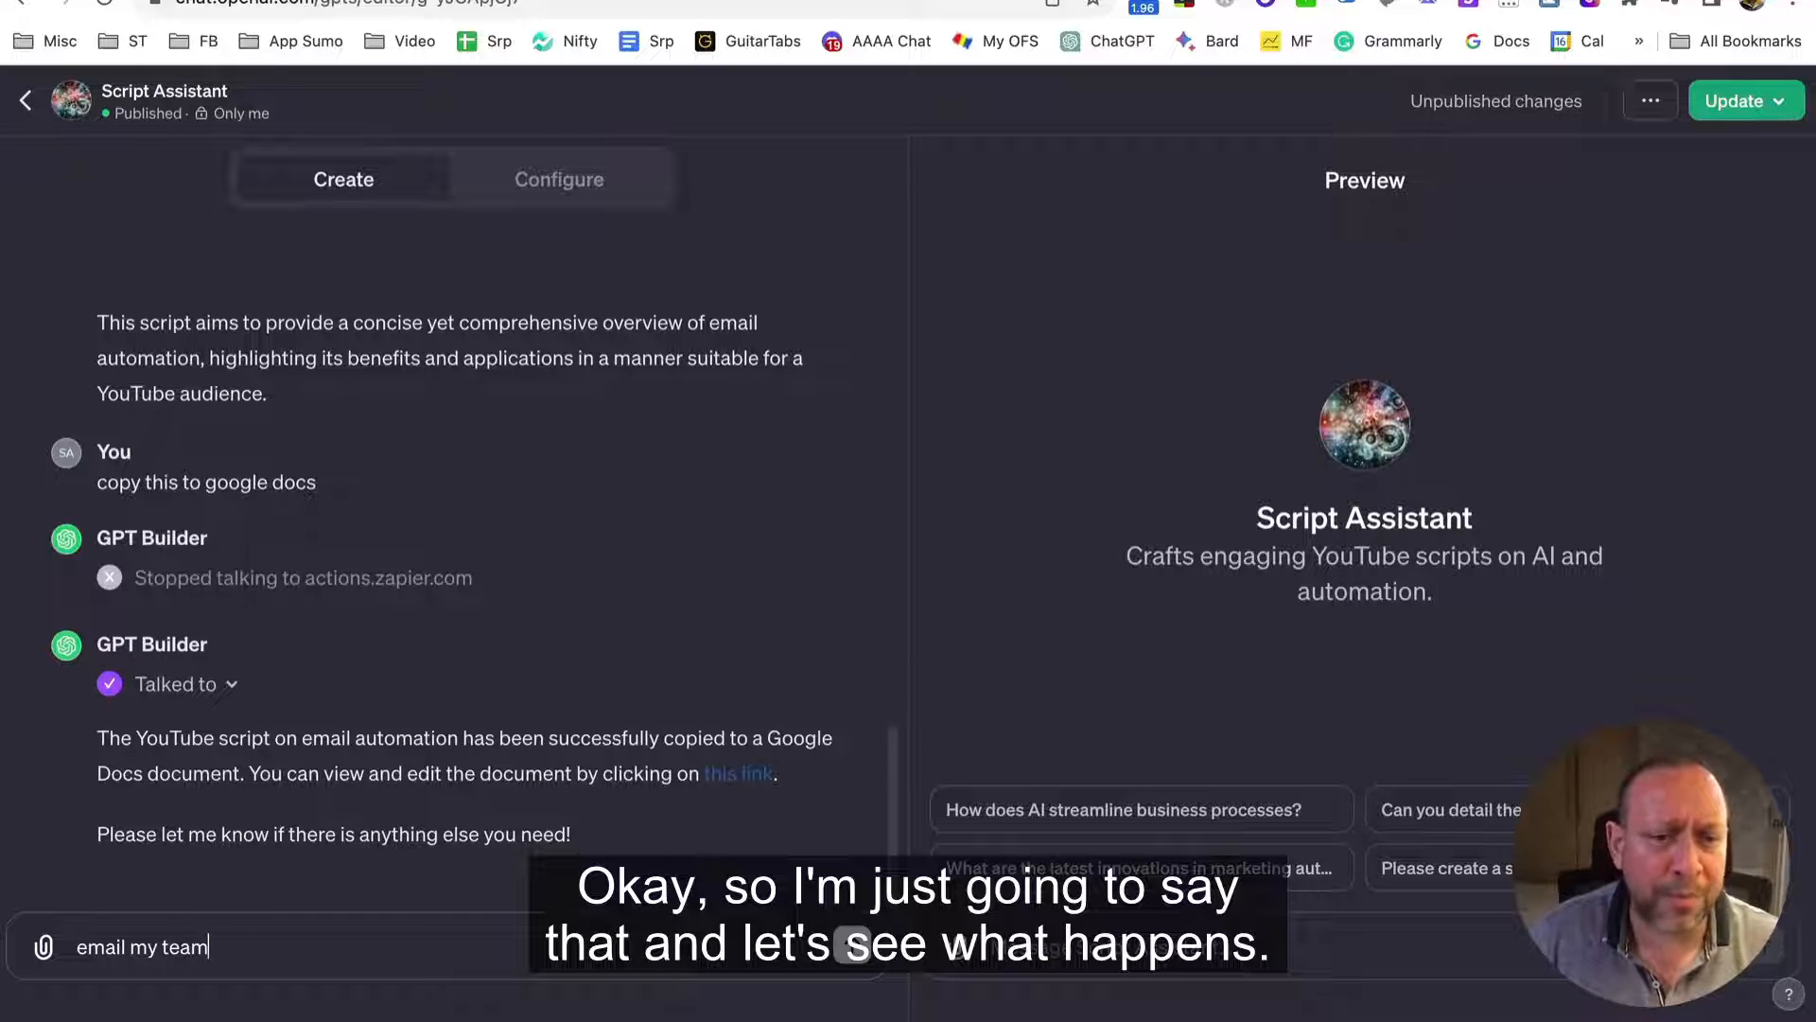
{"action": "key", "text": "Return"}
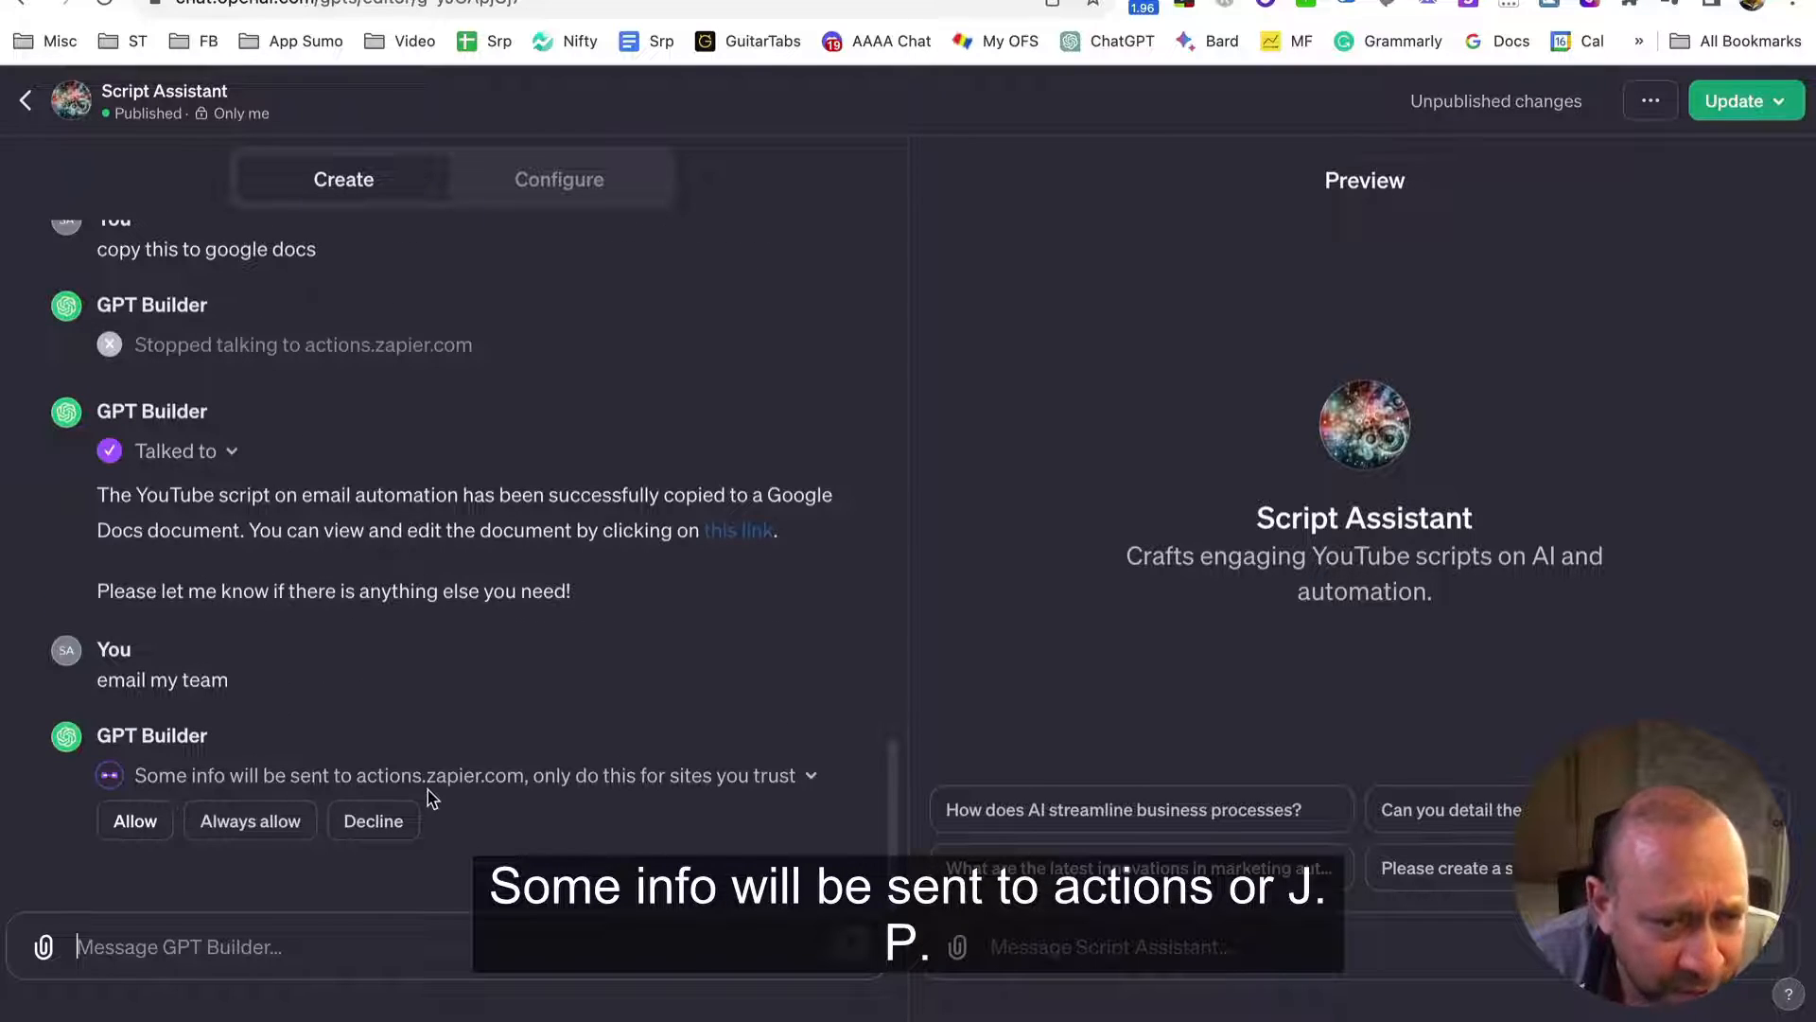
{"action": "left_click", "coordinate": [123, 822]}
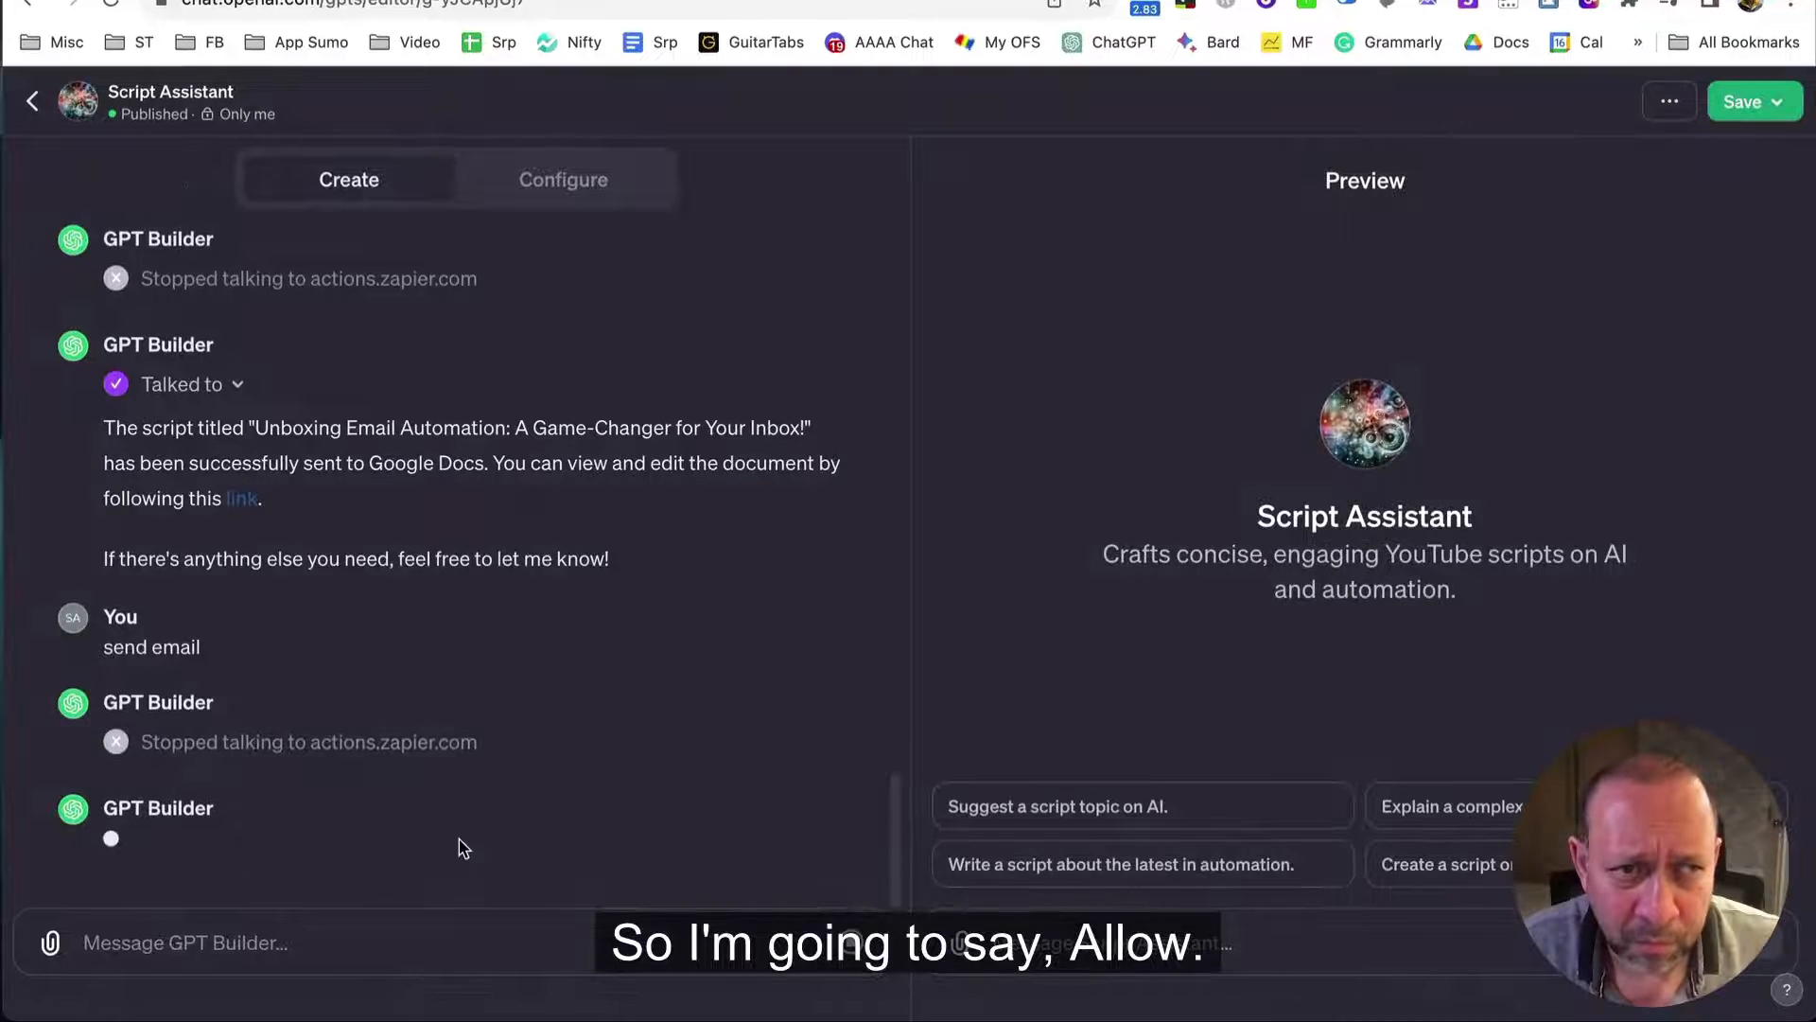